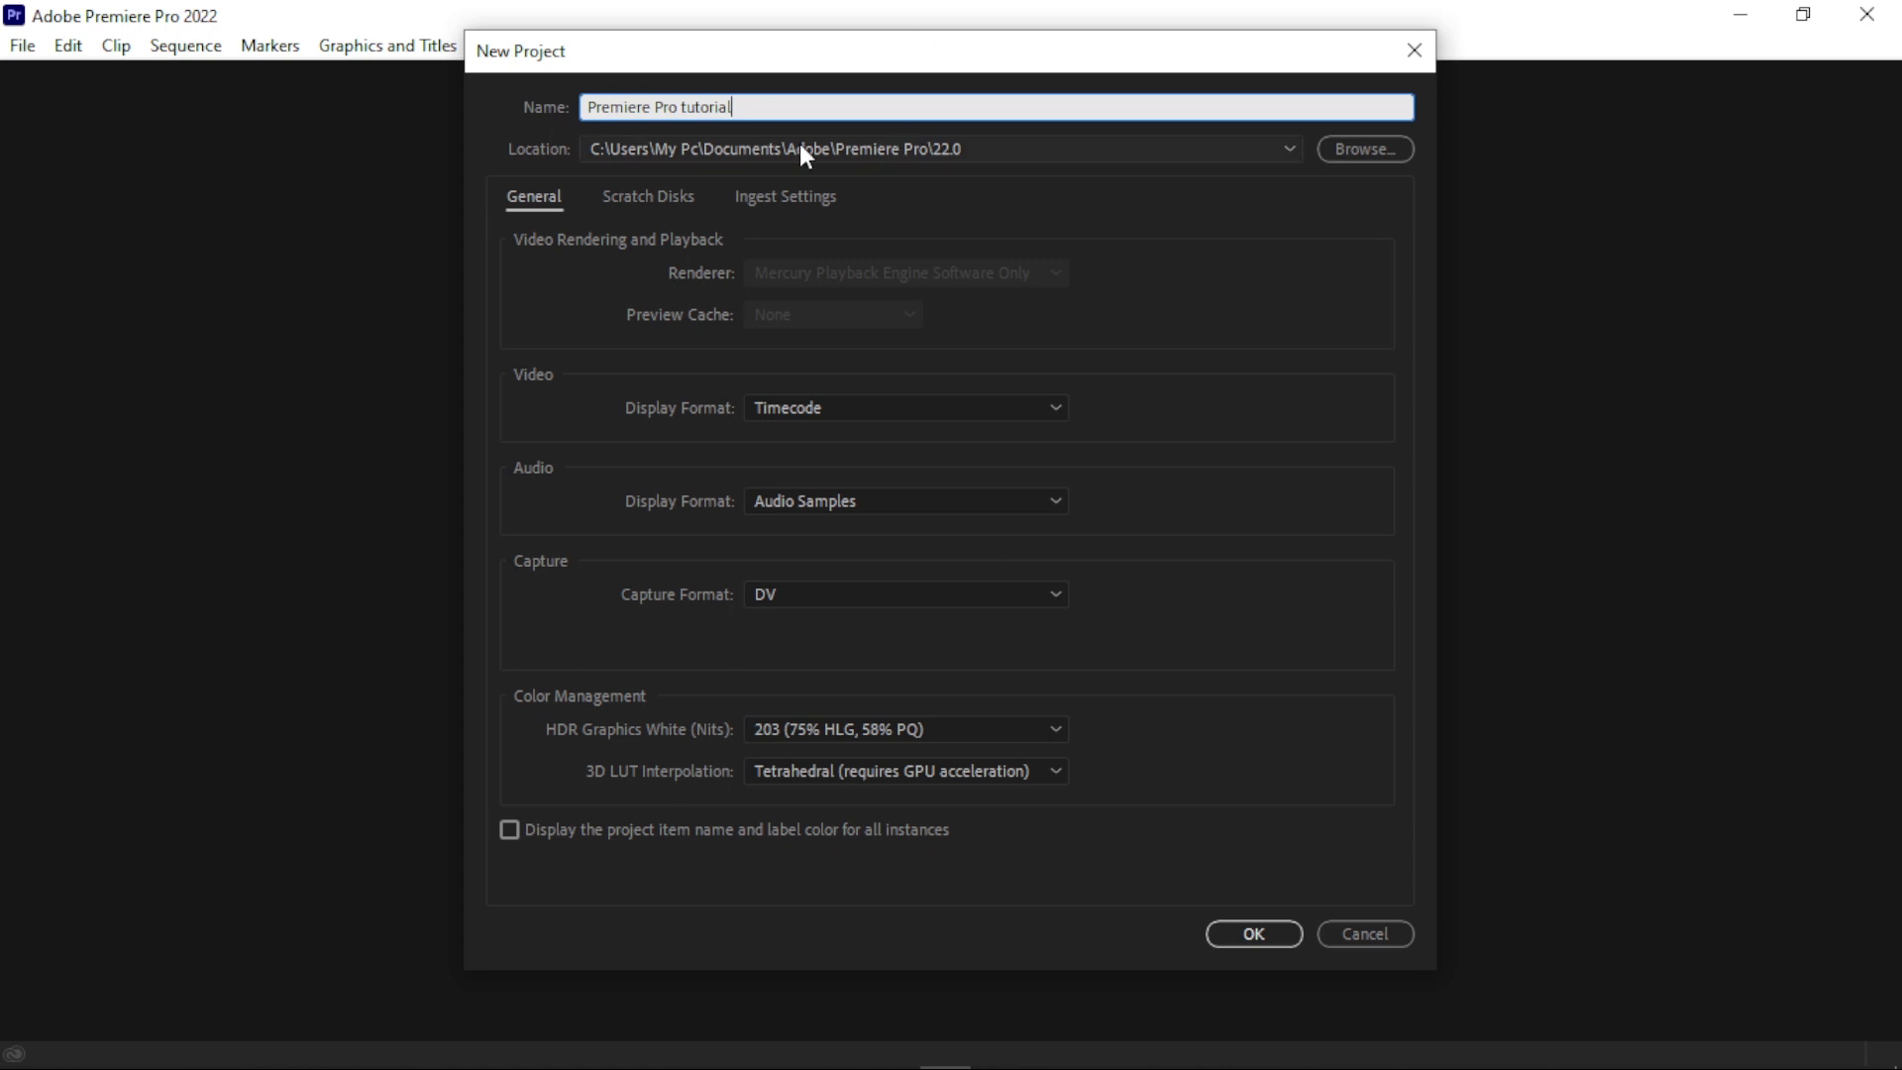
- Keep C:\Users\My Pc\Documents\Adobe\Premiere Pro\22.0 as the location and create the project named Premiere Pro tutorial
left_click(750, 150)
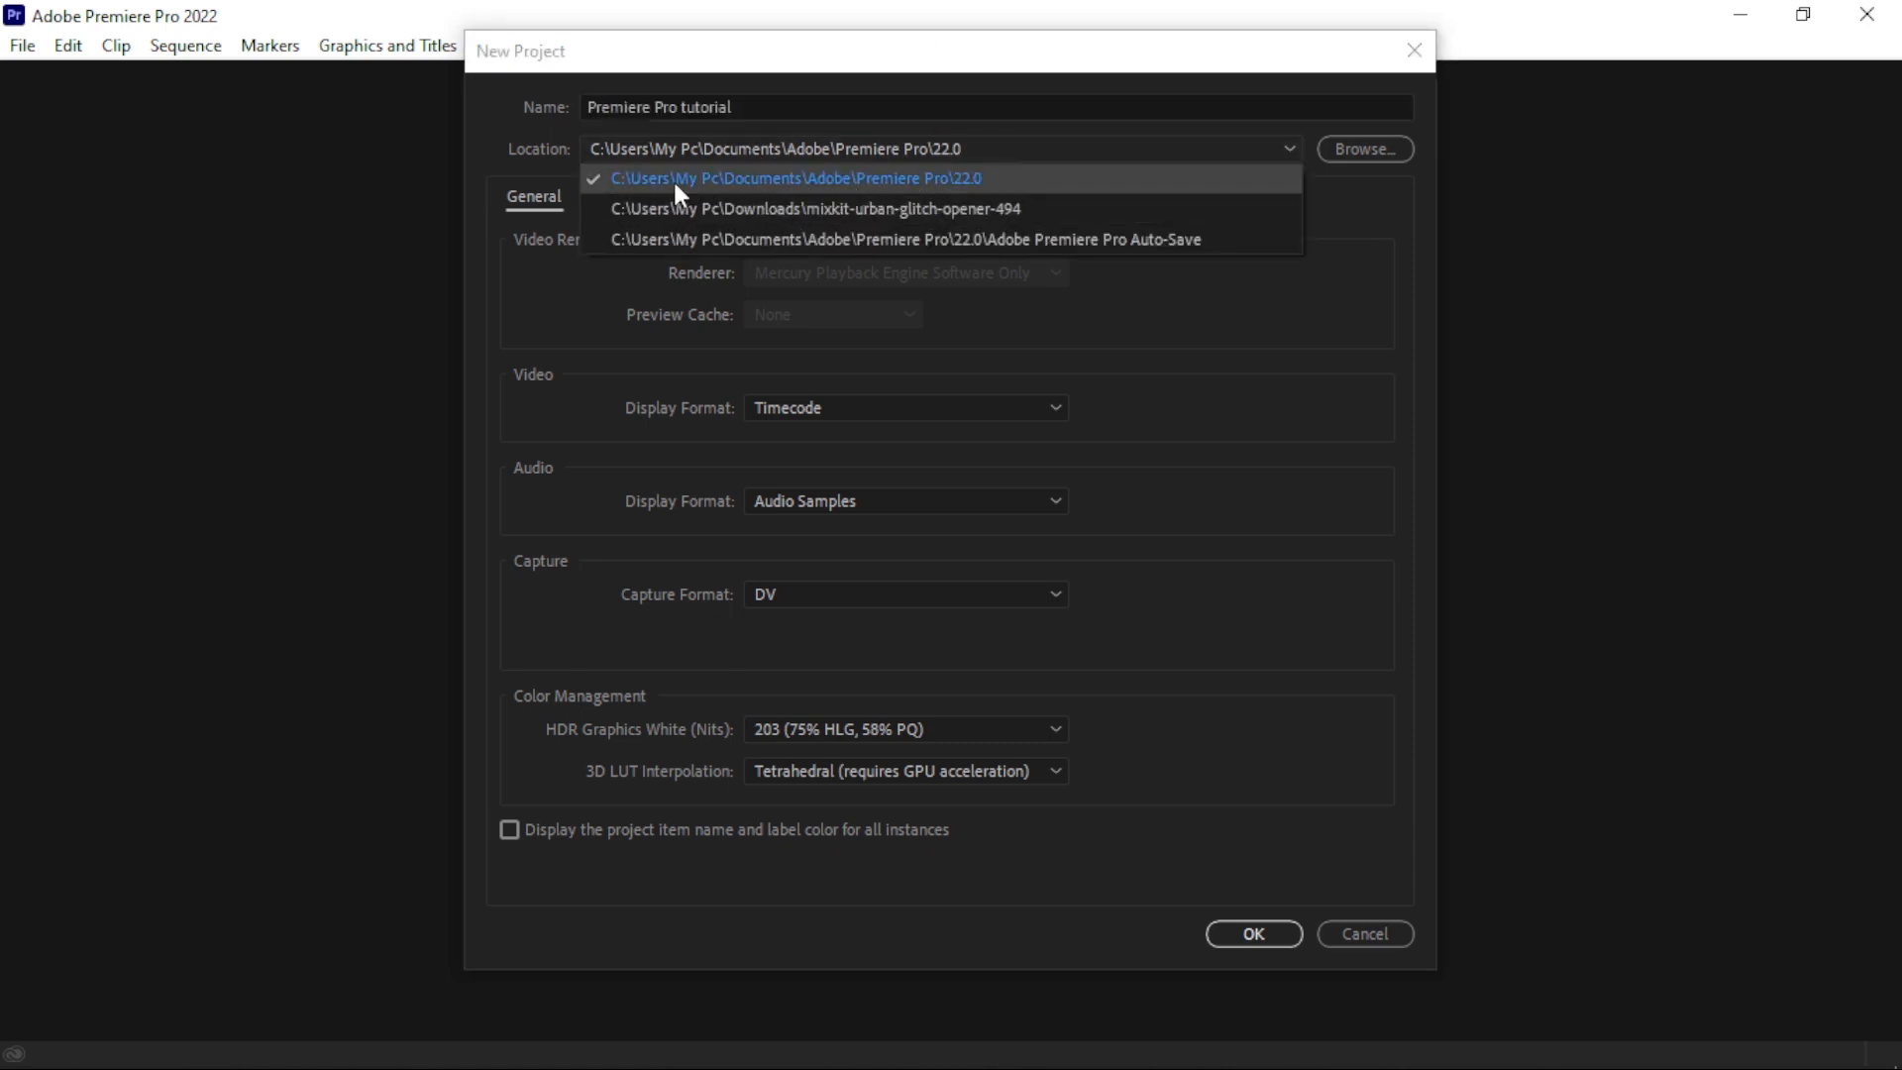
left_click(855, 188)
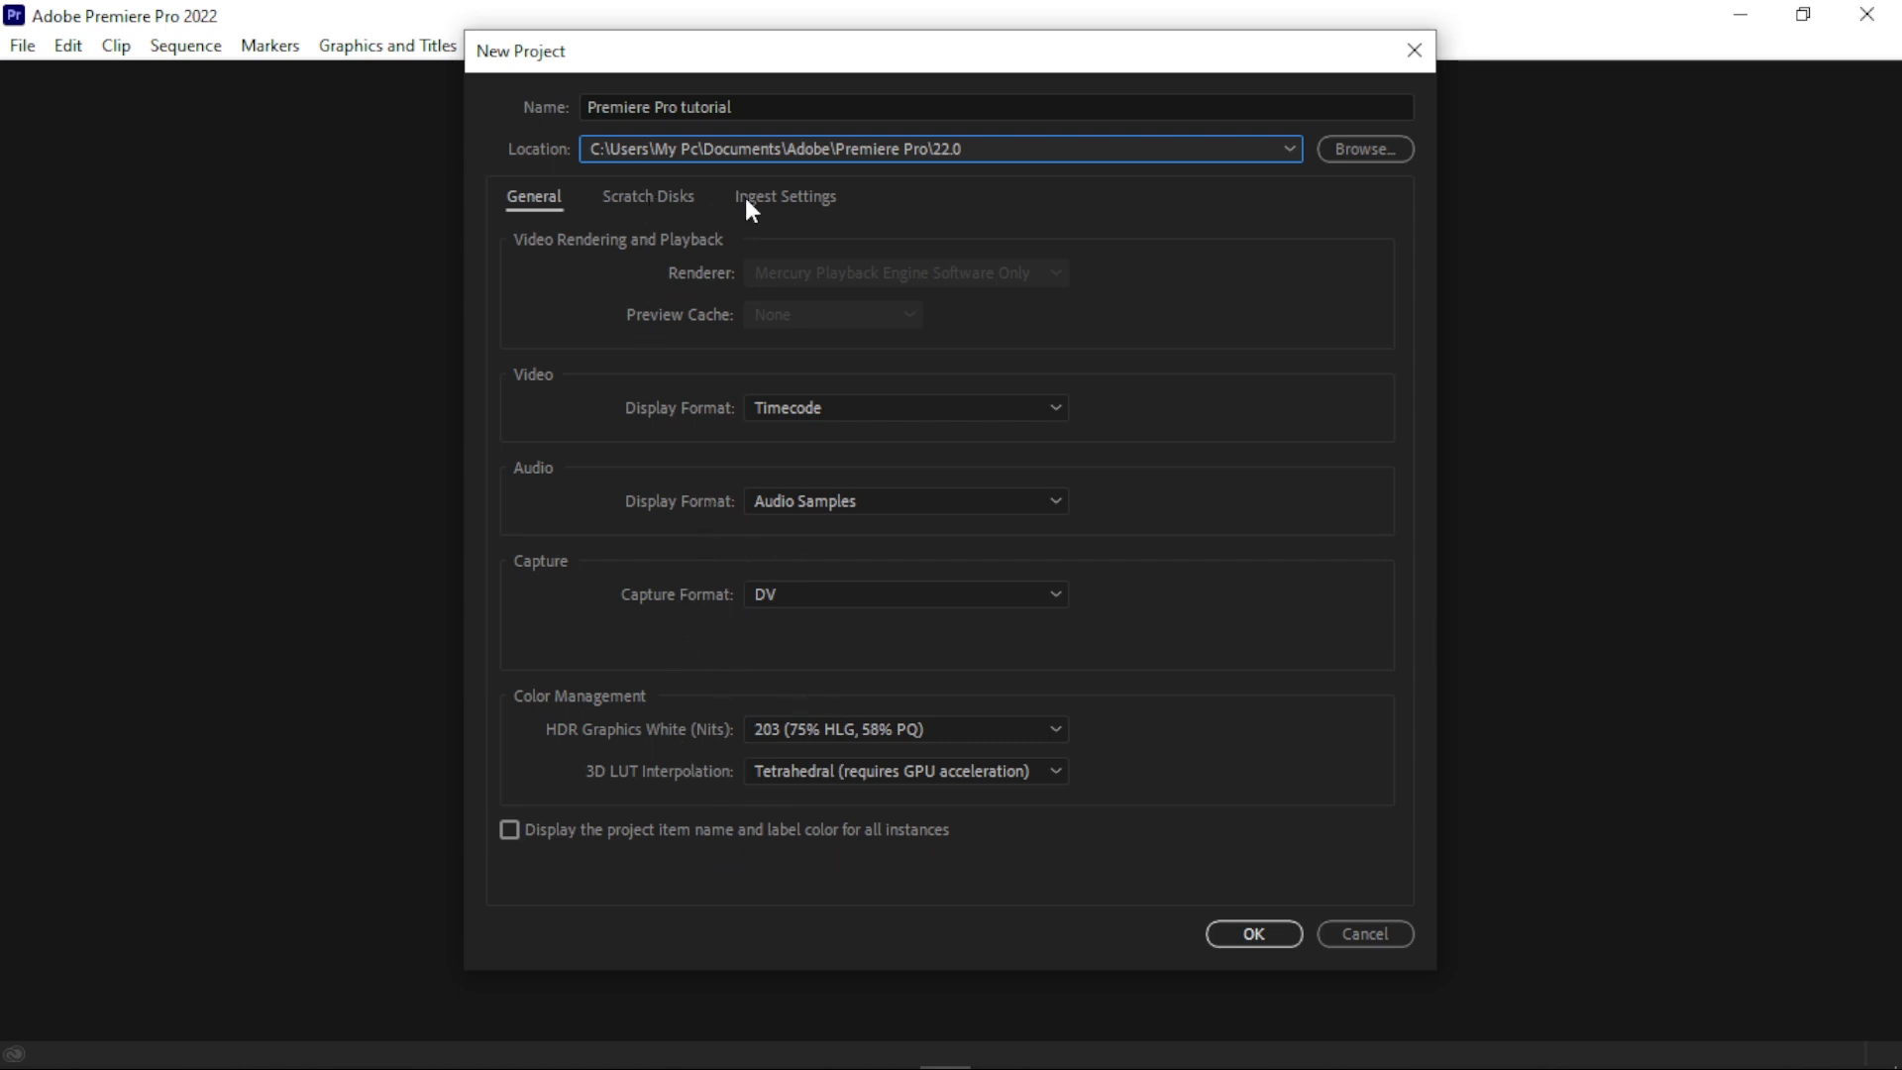
left_click(1263, 936)
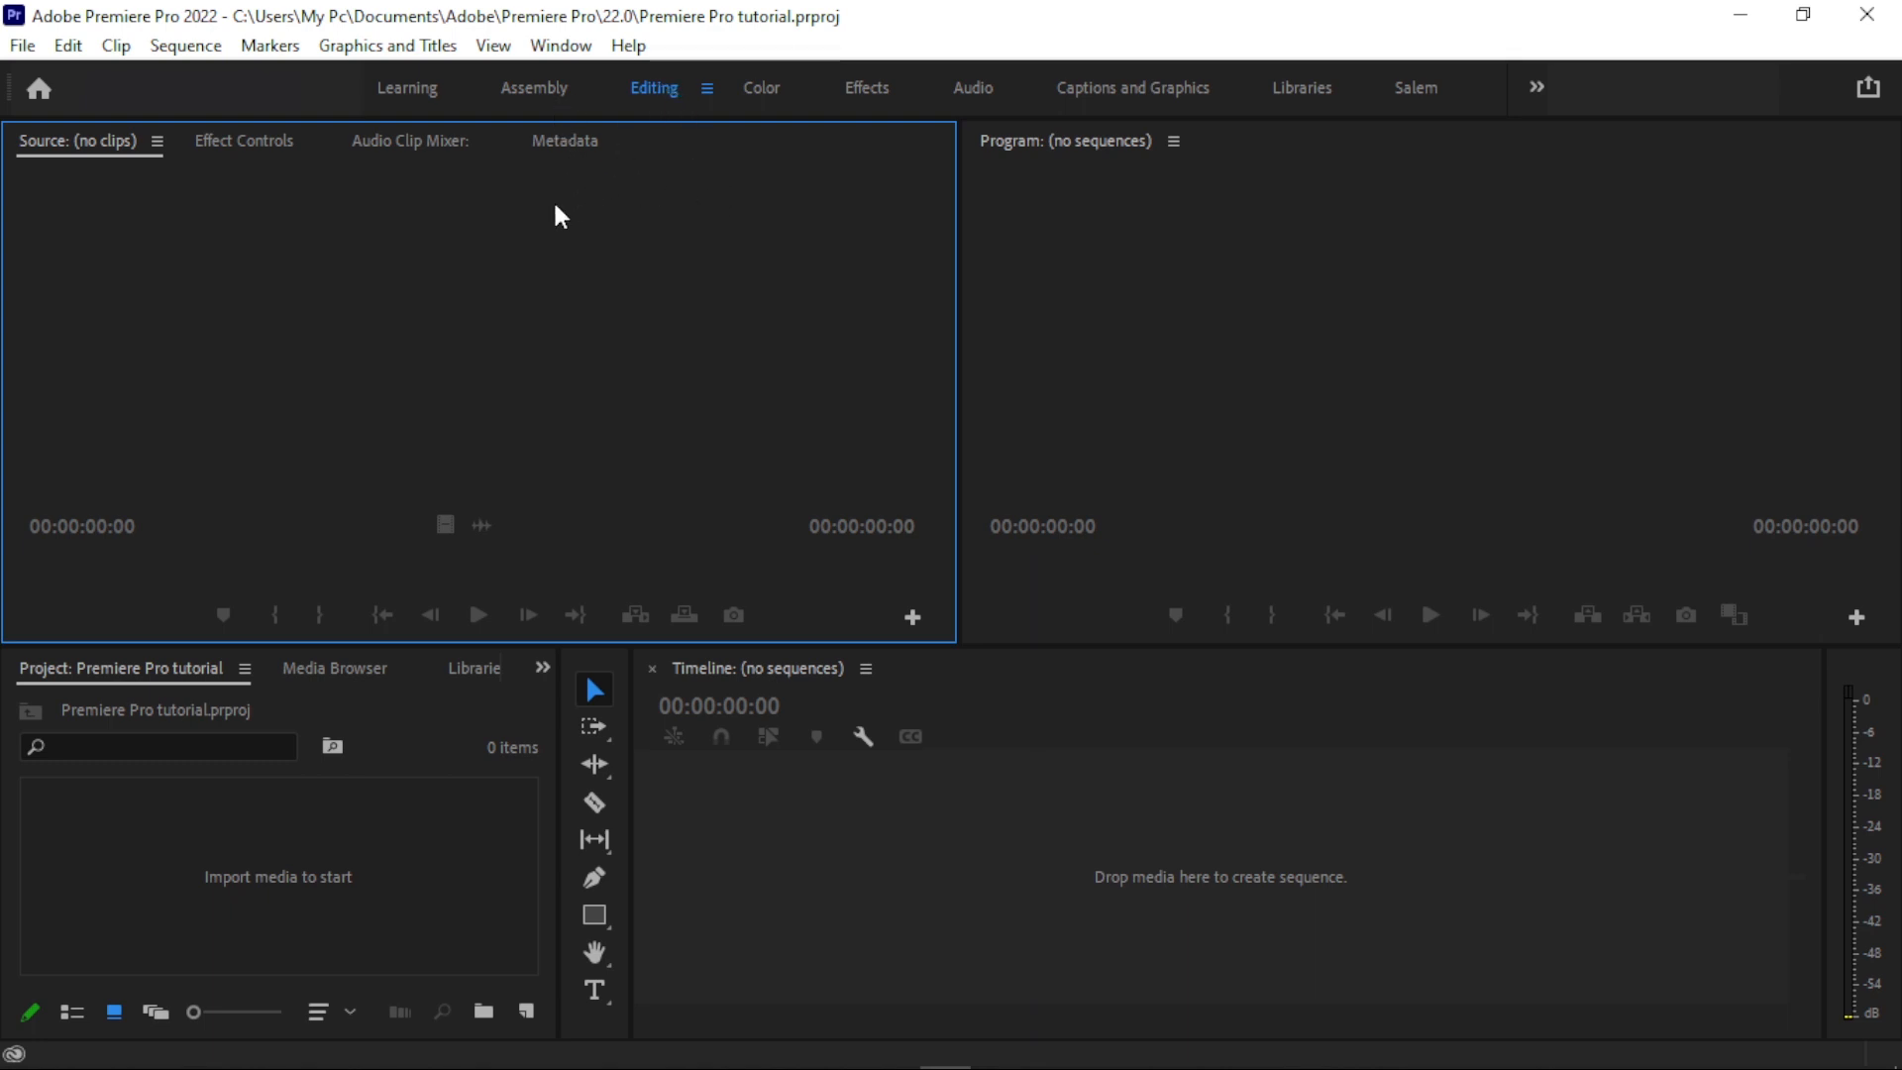
- Narrow the Source monitor to give the Program monitor more width, and try moving the Program monitor beside it
left_click_drag(959, 280, 862, 280)
left_click(976, 157)
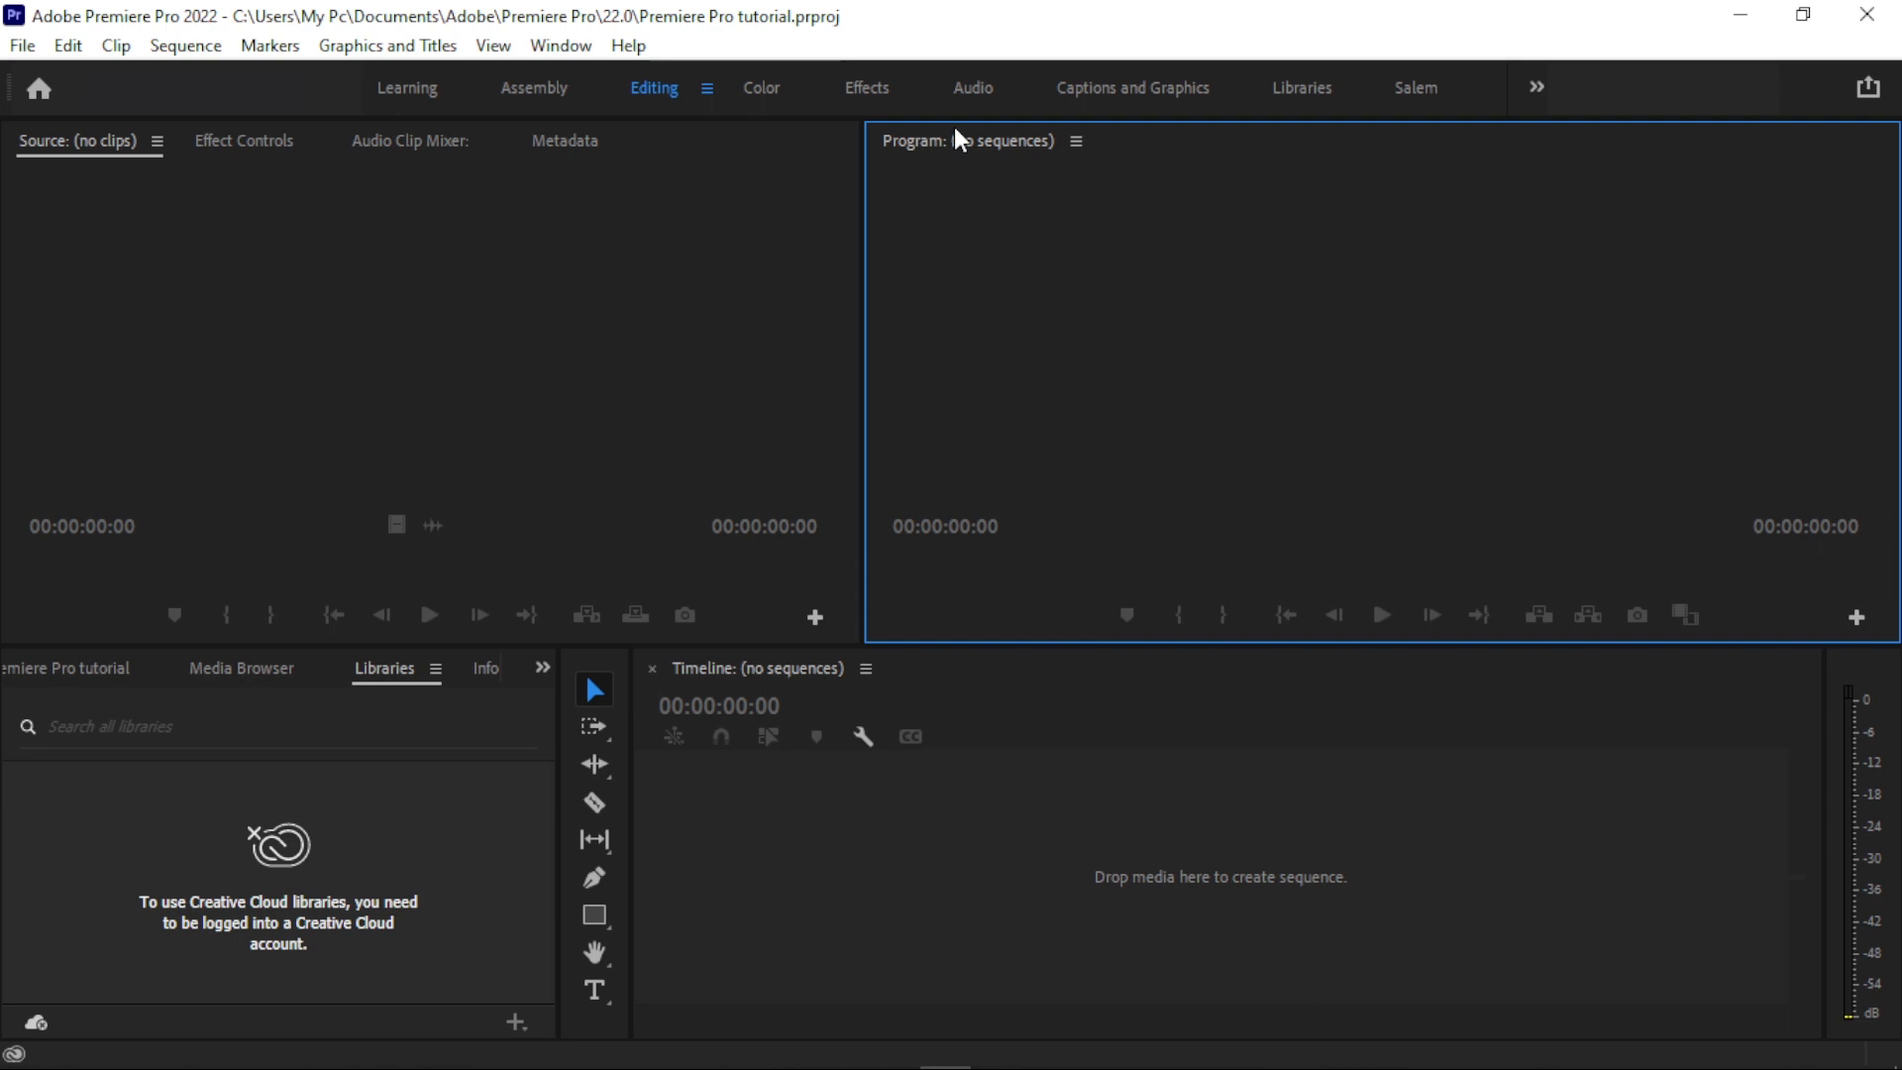
left_click_drag(961, 141, 813, 151)
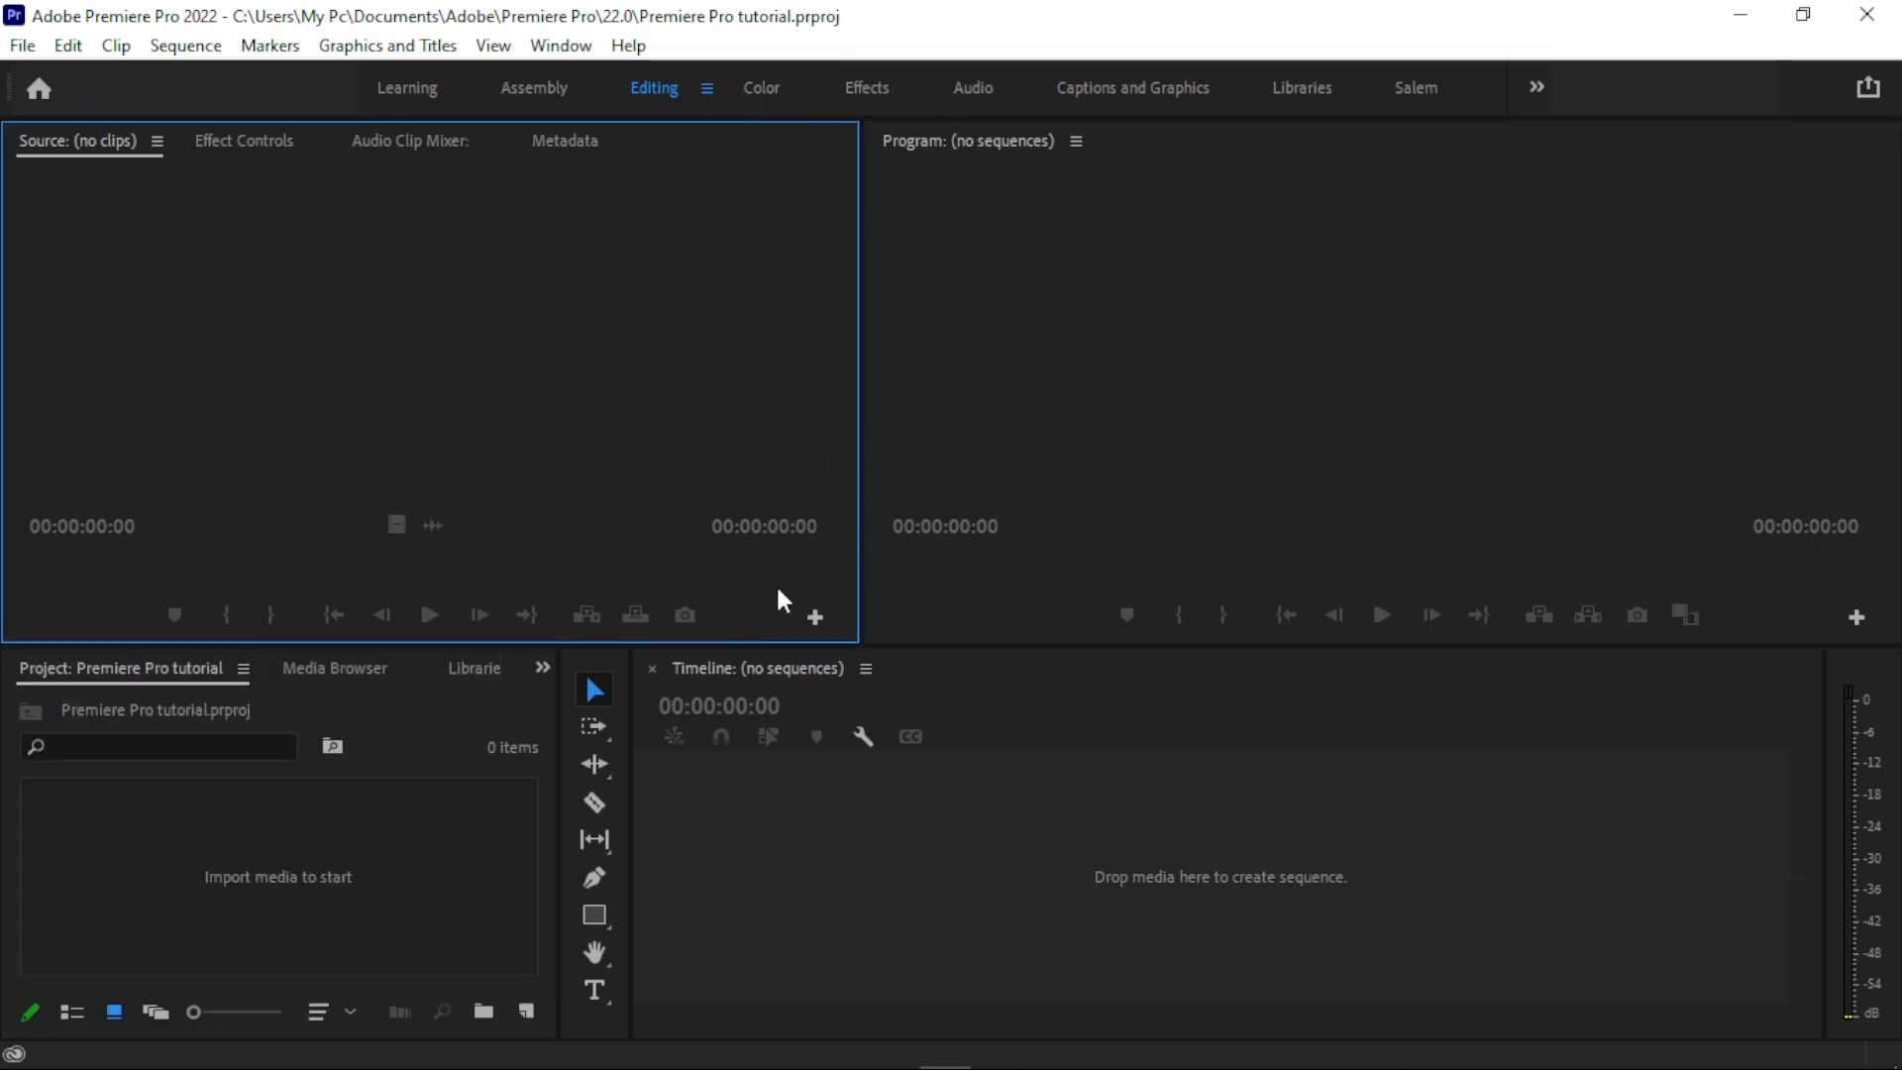
- Examine the main workspace areas one by one: Timeline, Program monitor, Source monitor and Project
left_click(1082, 860)
left_click(1154, 438)
left_click(767, 416)
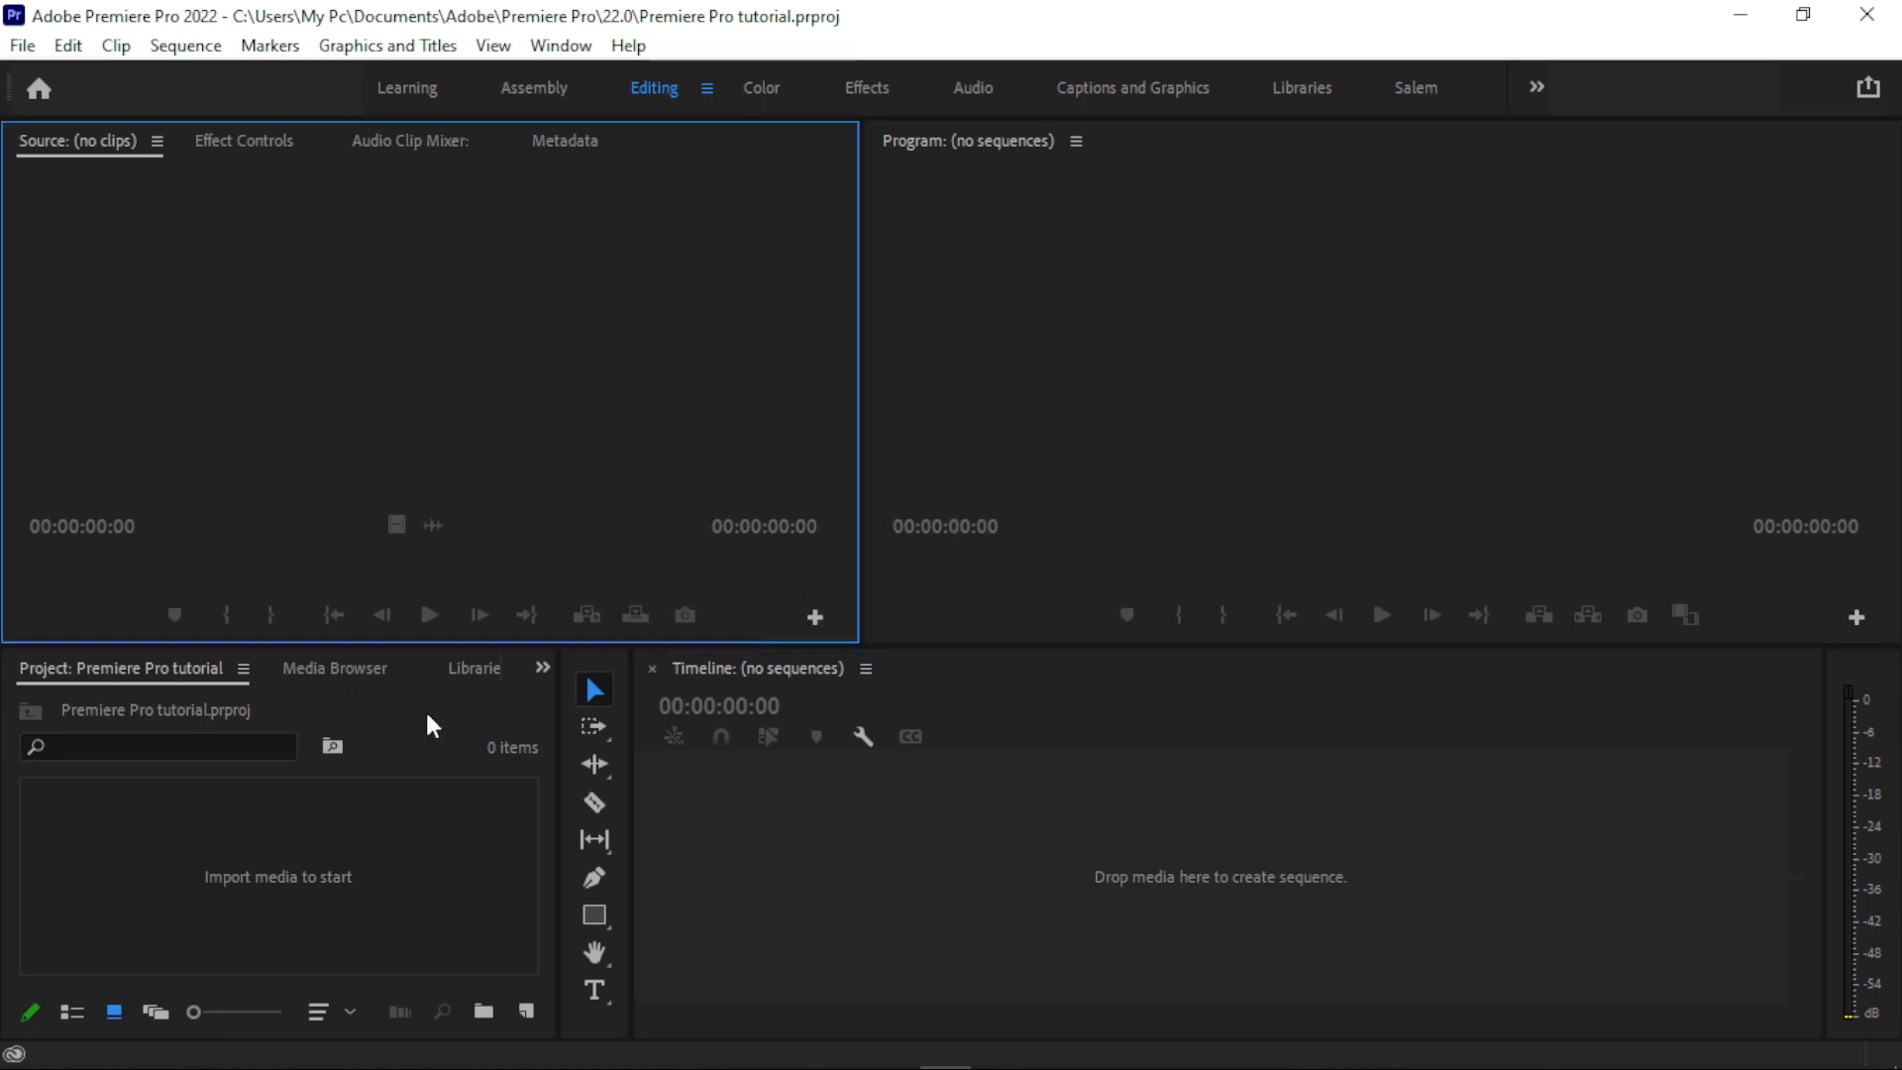
left_click(422, 844)
left_click(803, 897)
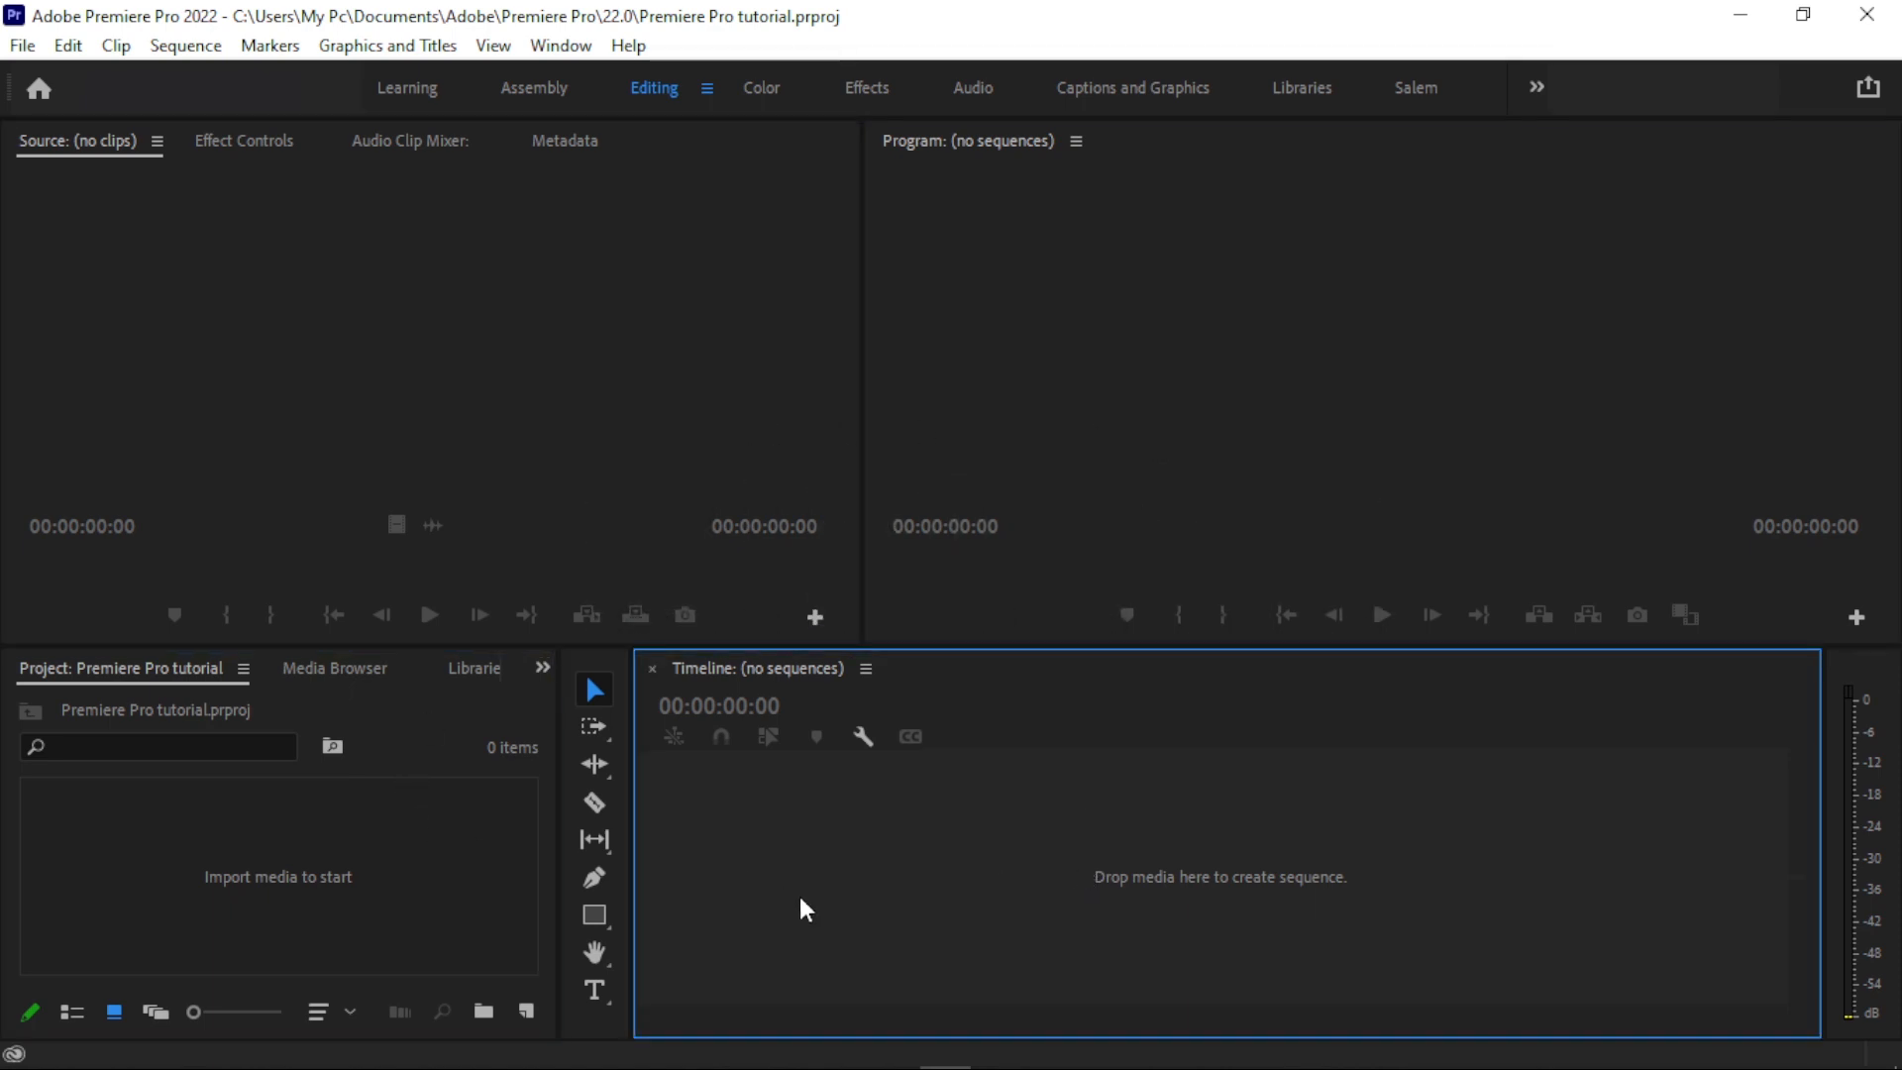
left_click(387, 804)
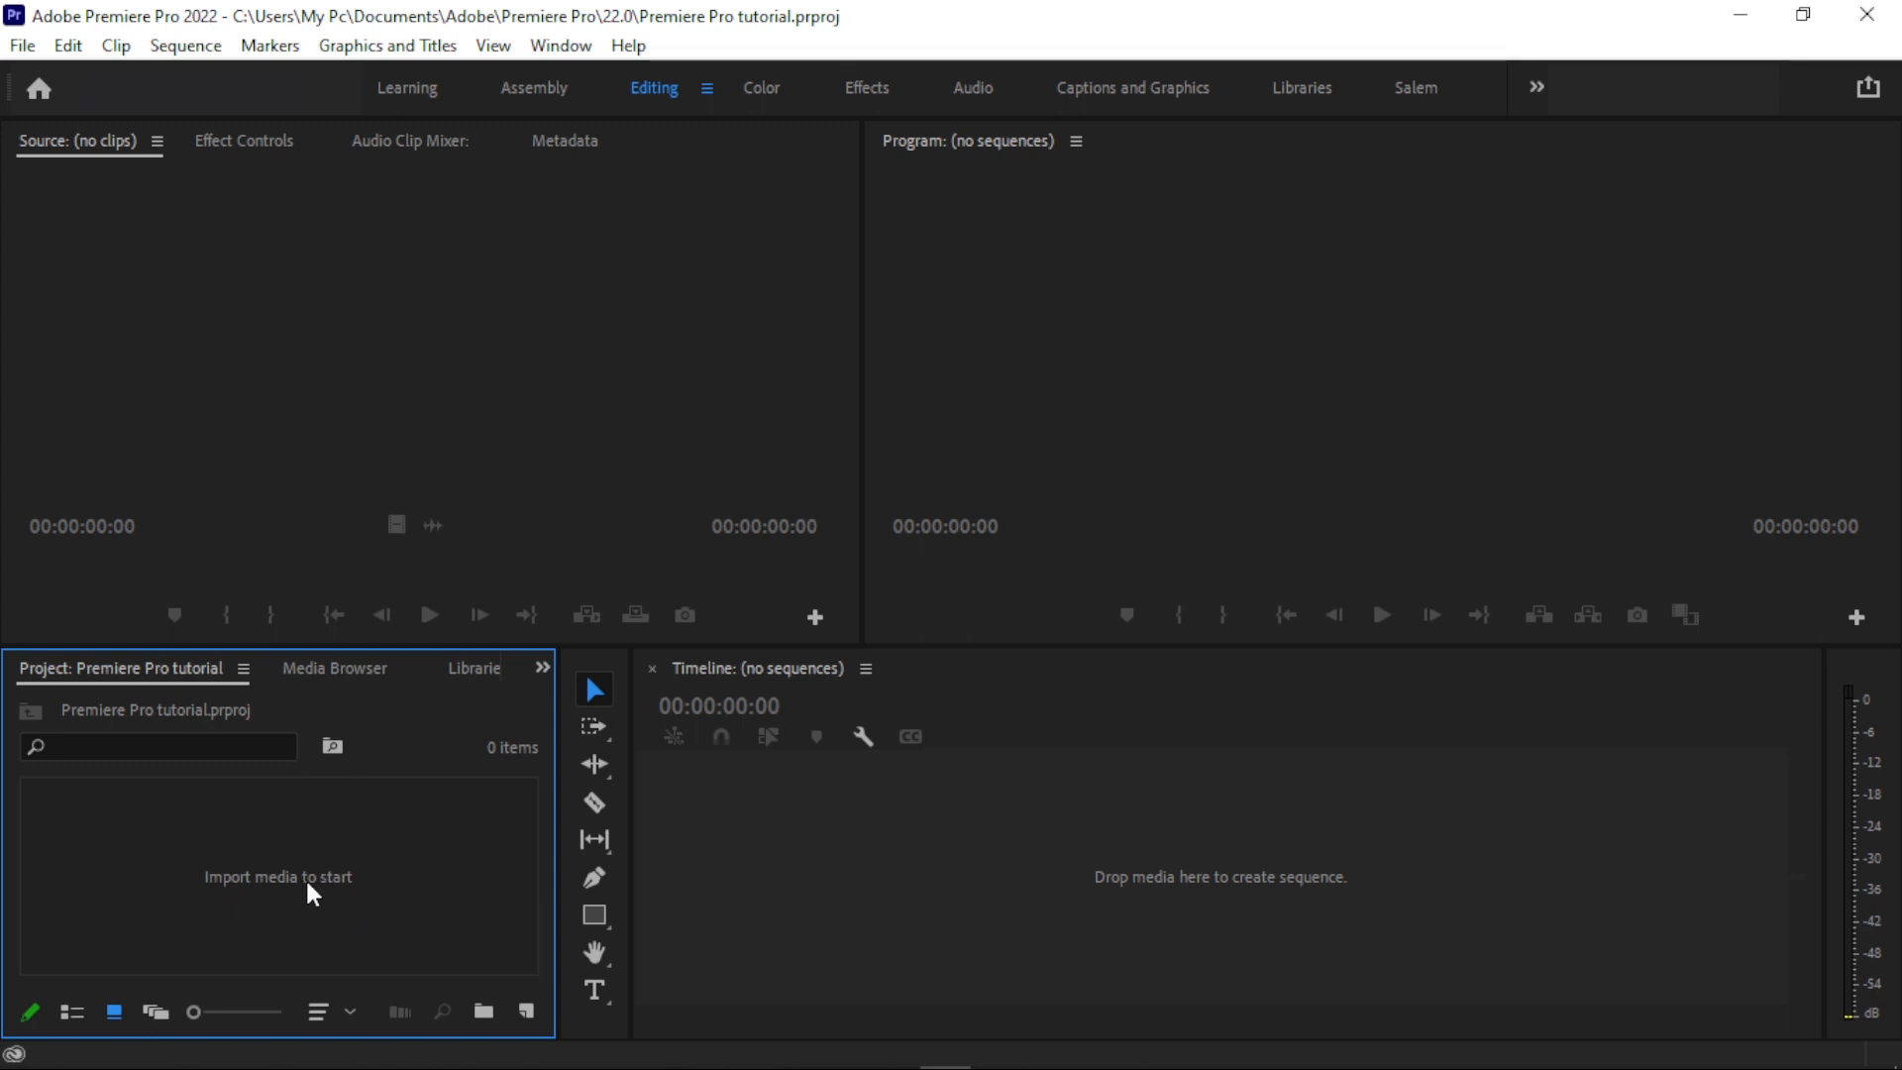
left_click(1006, 859)
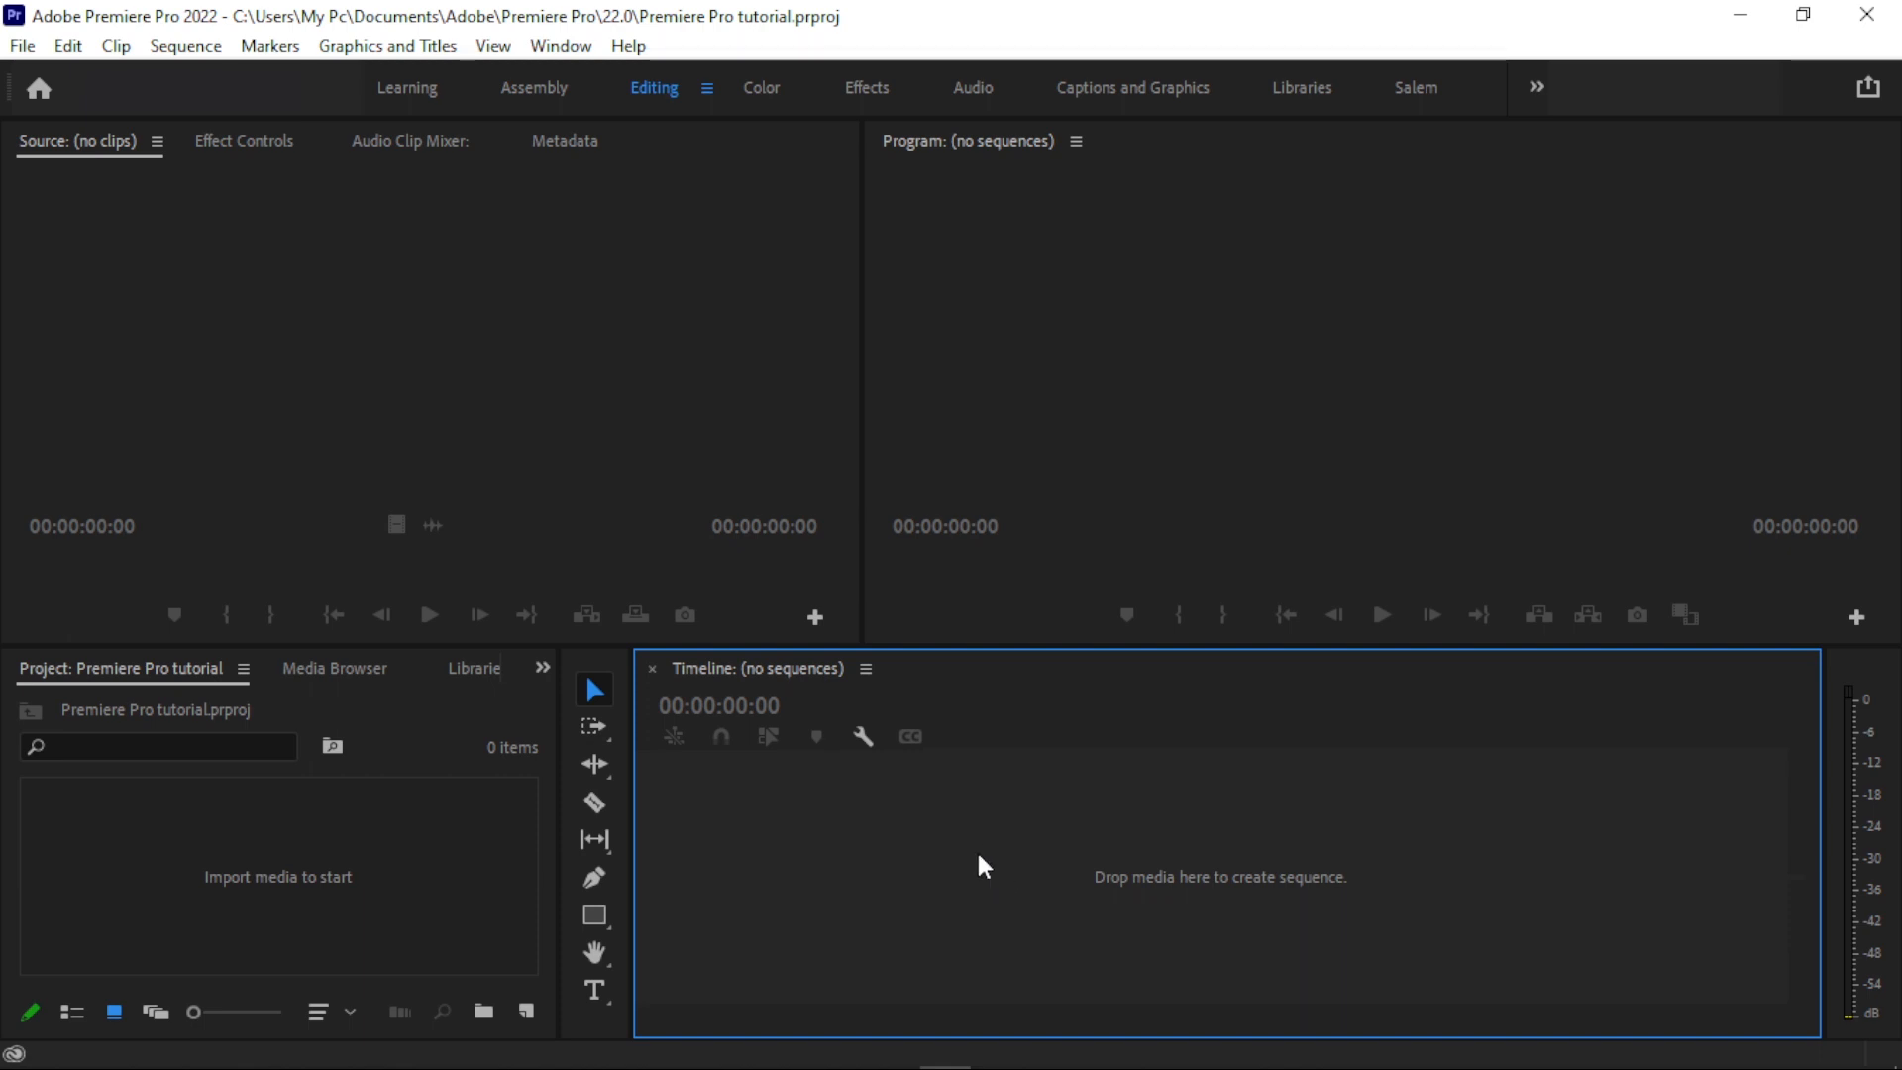
left_click(1111, 238)
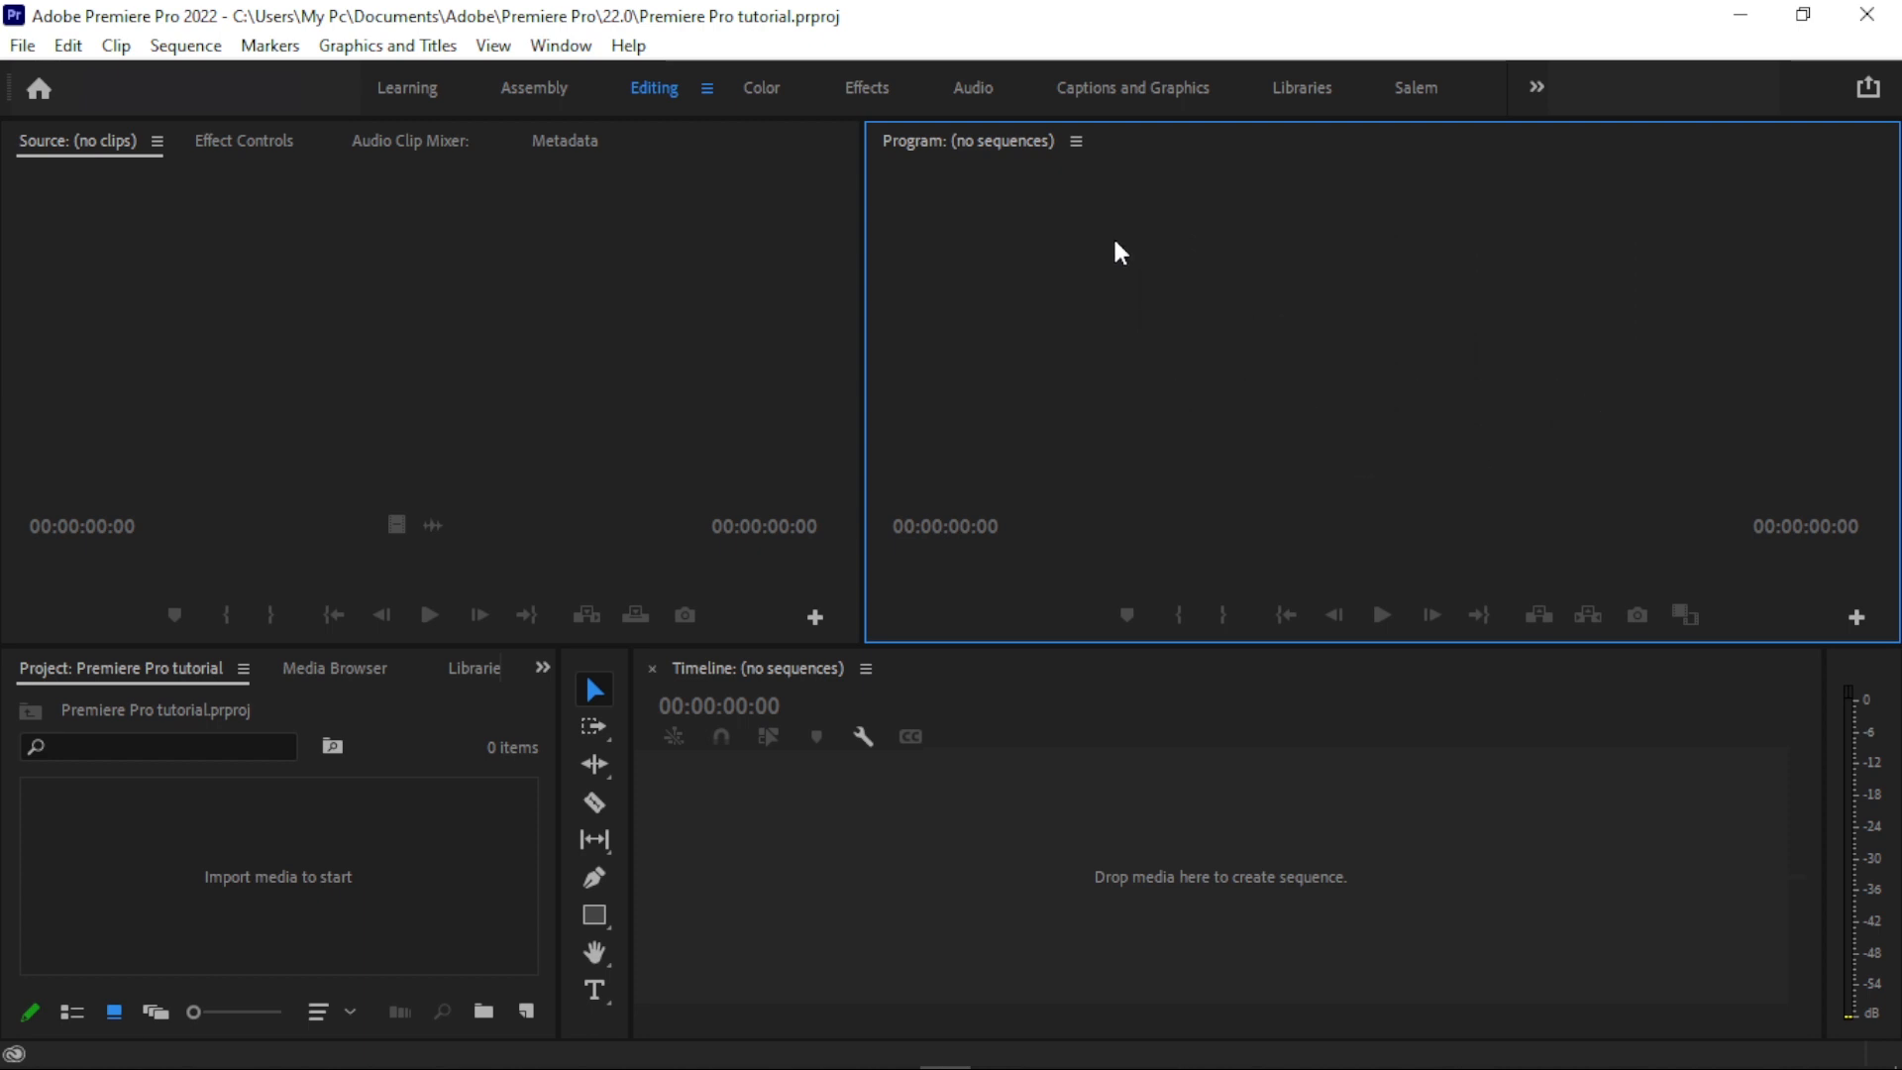
left_click(370, 473)
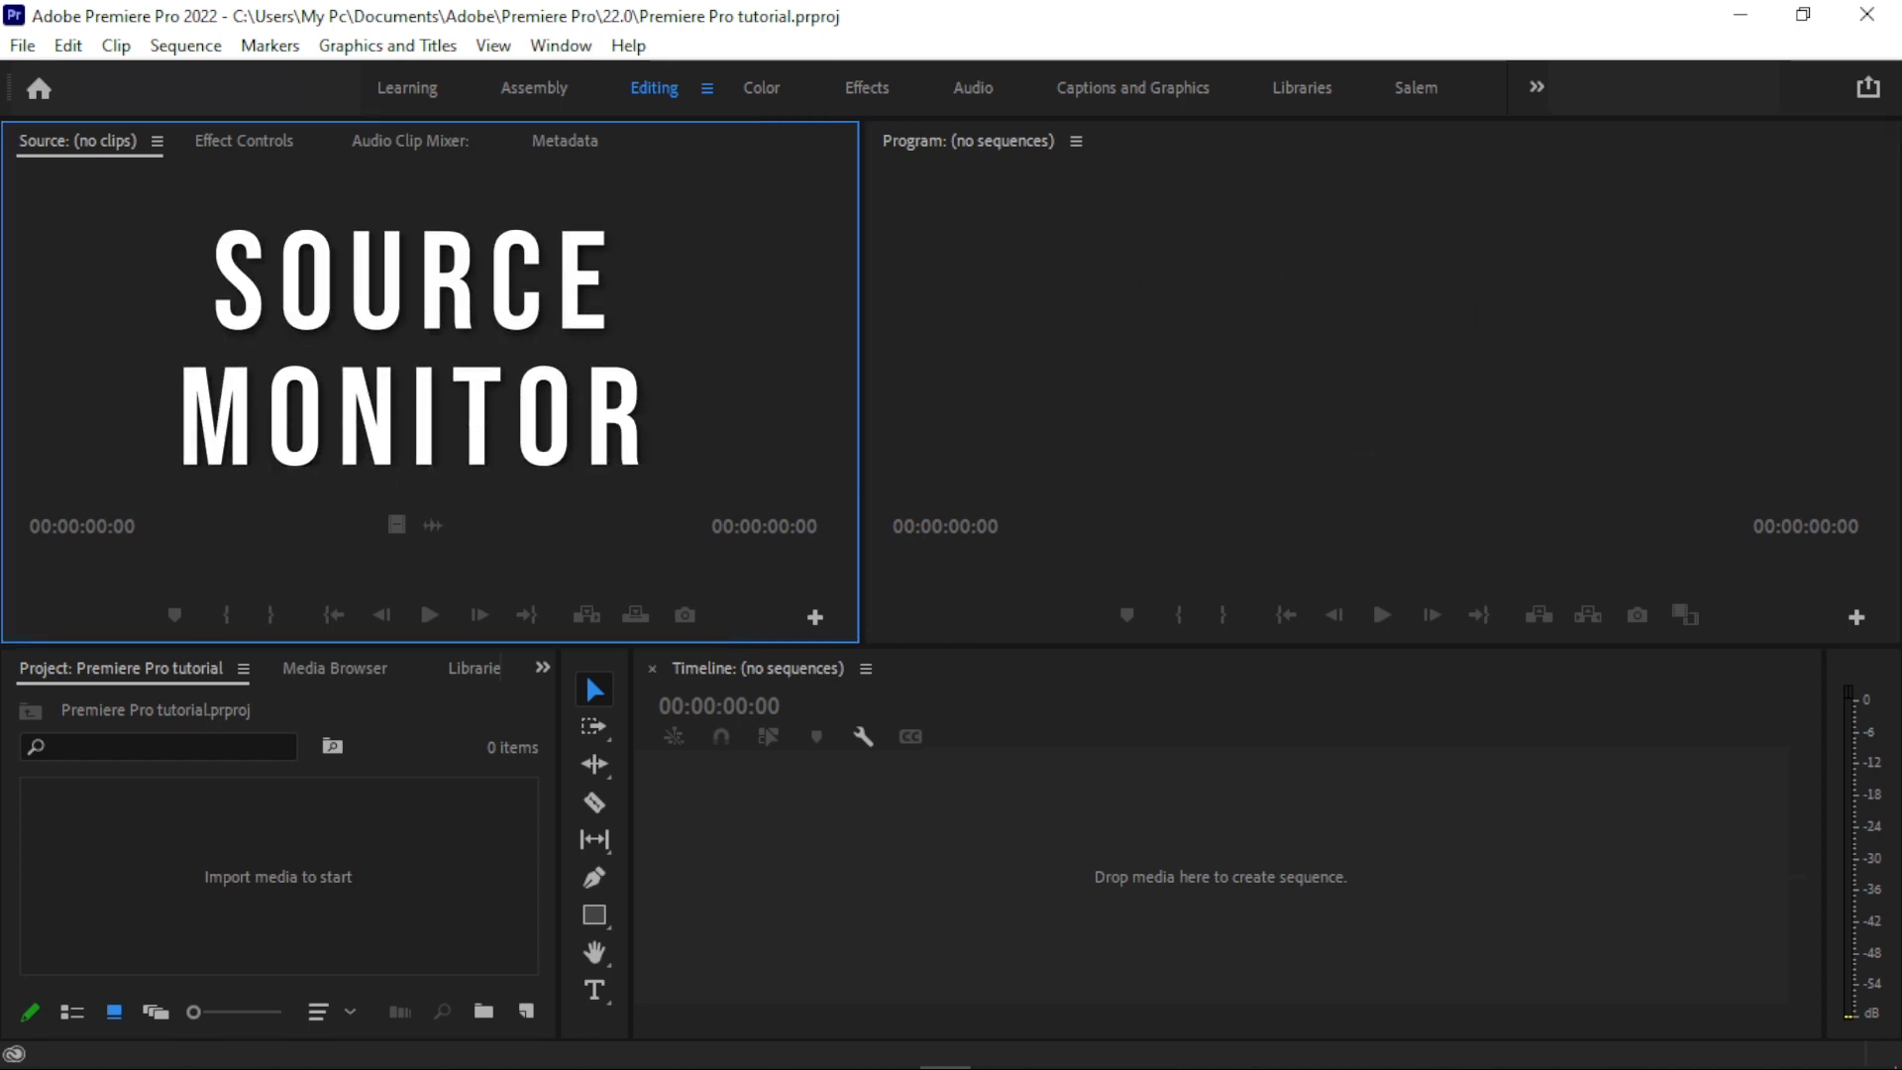
left_click(283, 798)
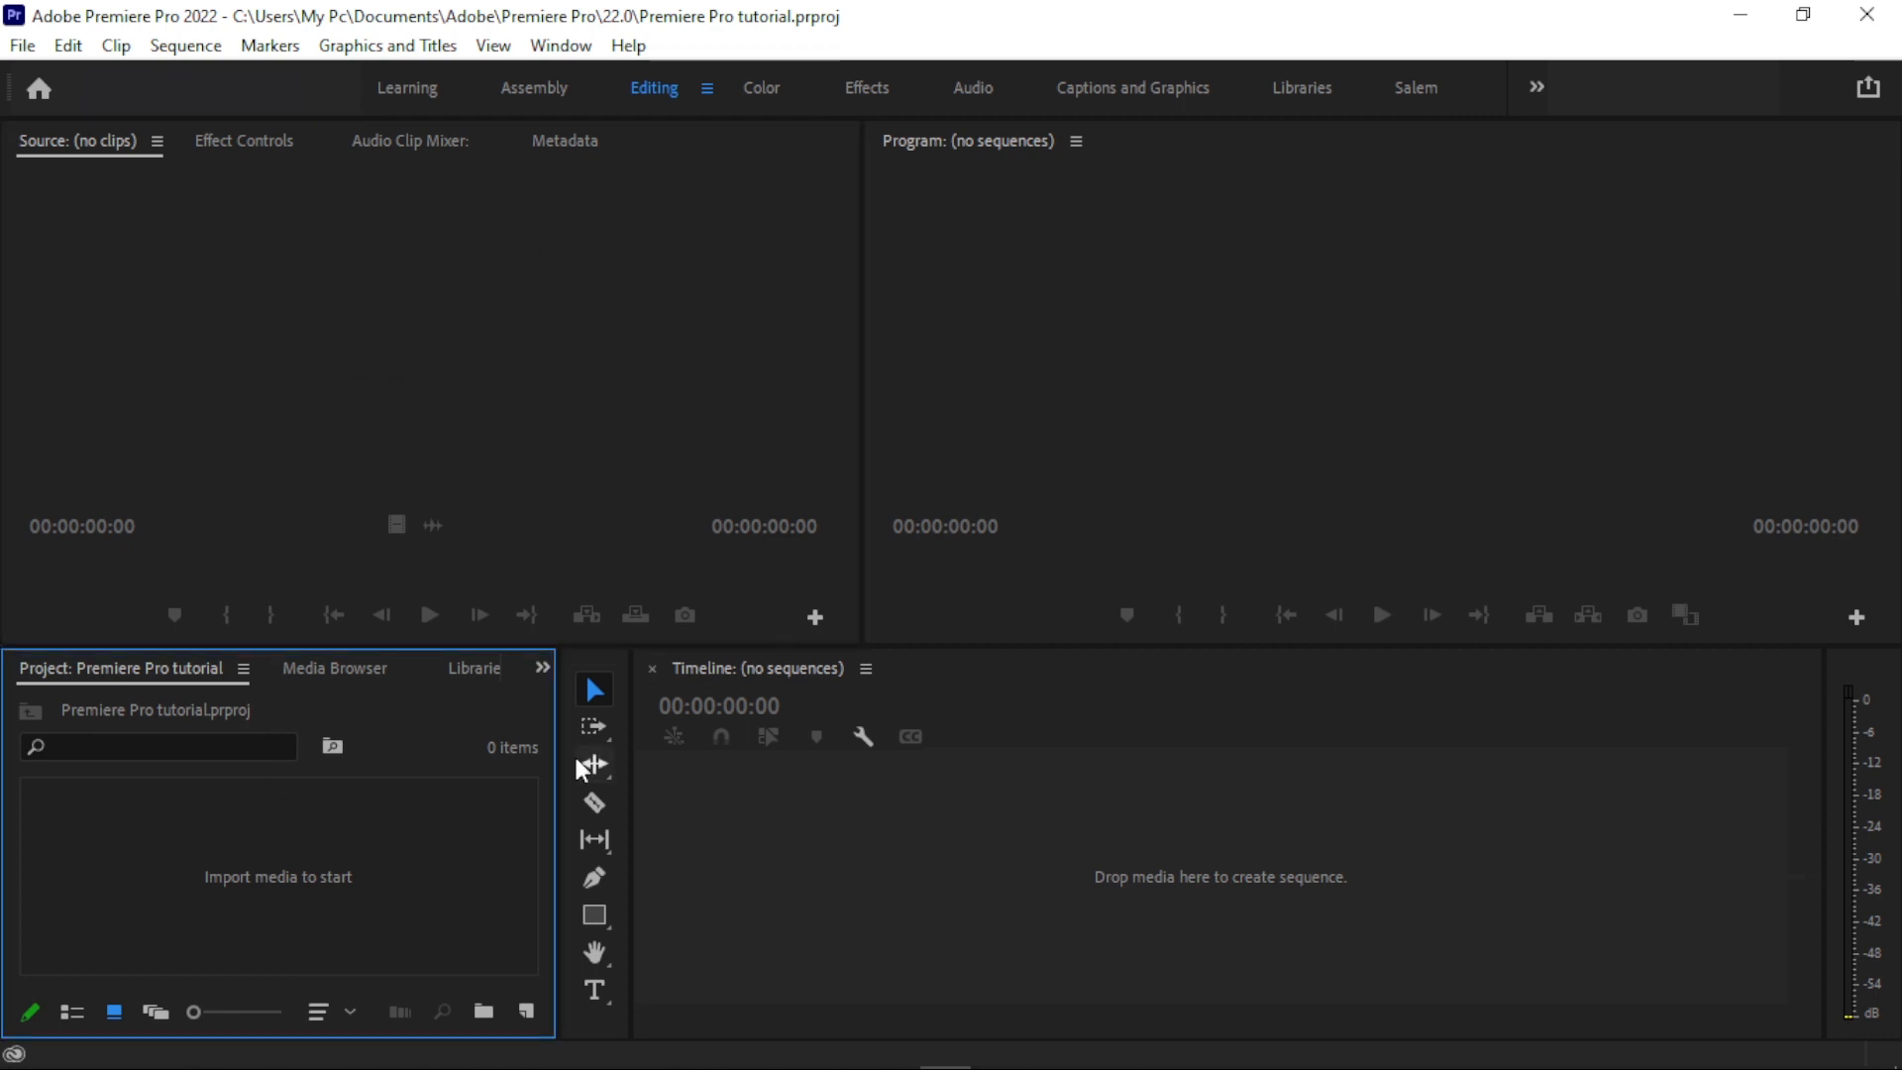
- Look at the editing tools, trying the Ripple Edit tool and returning to the Selection tool
left_click(619, 675)
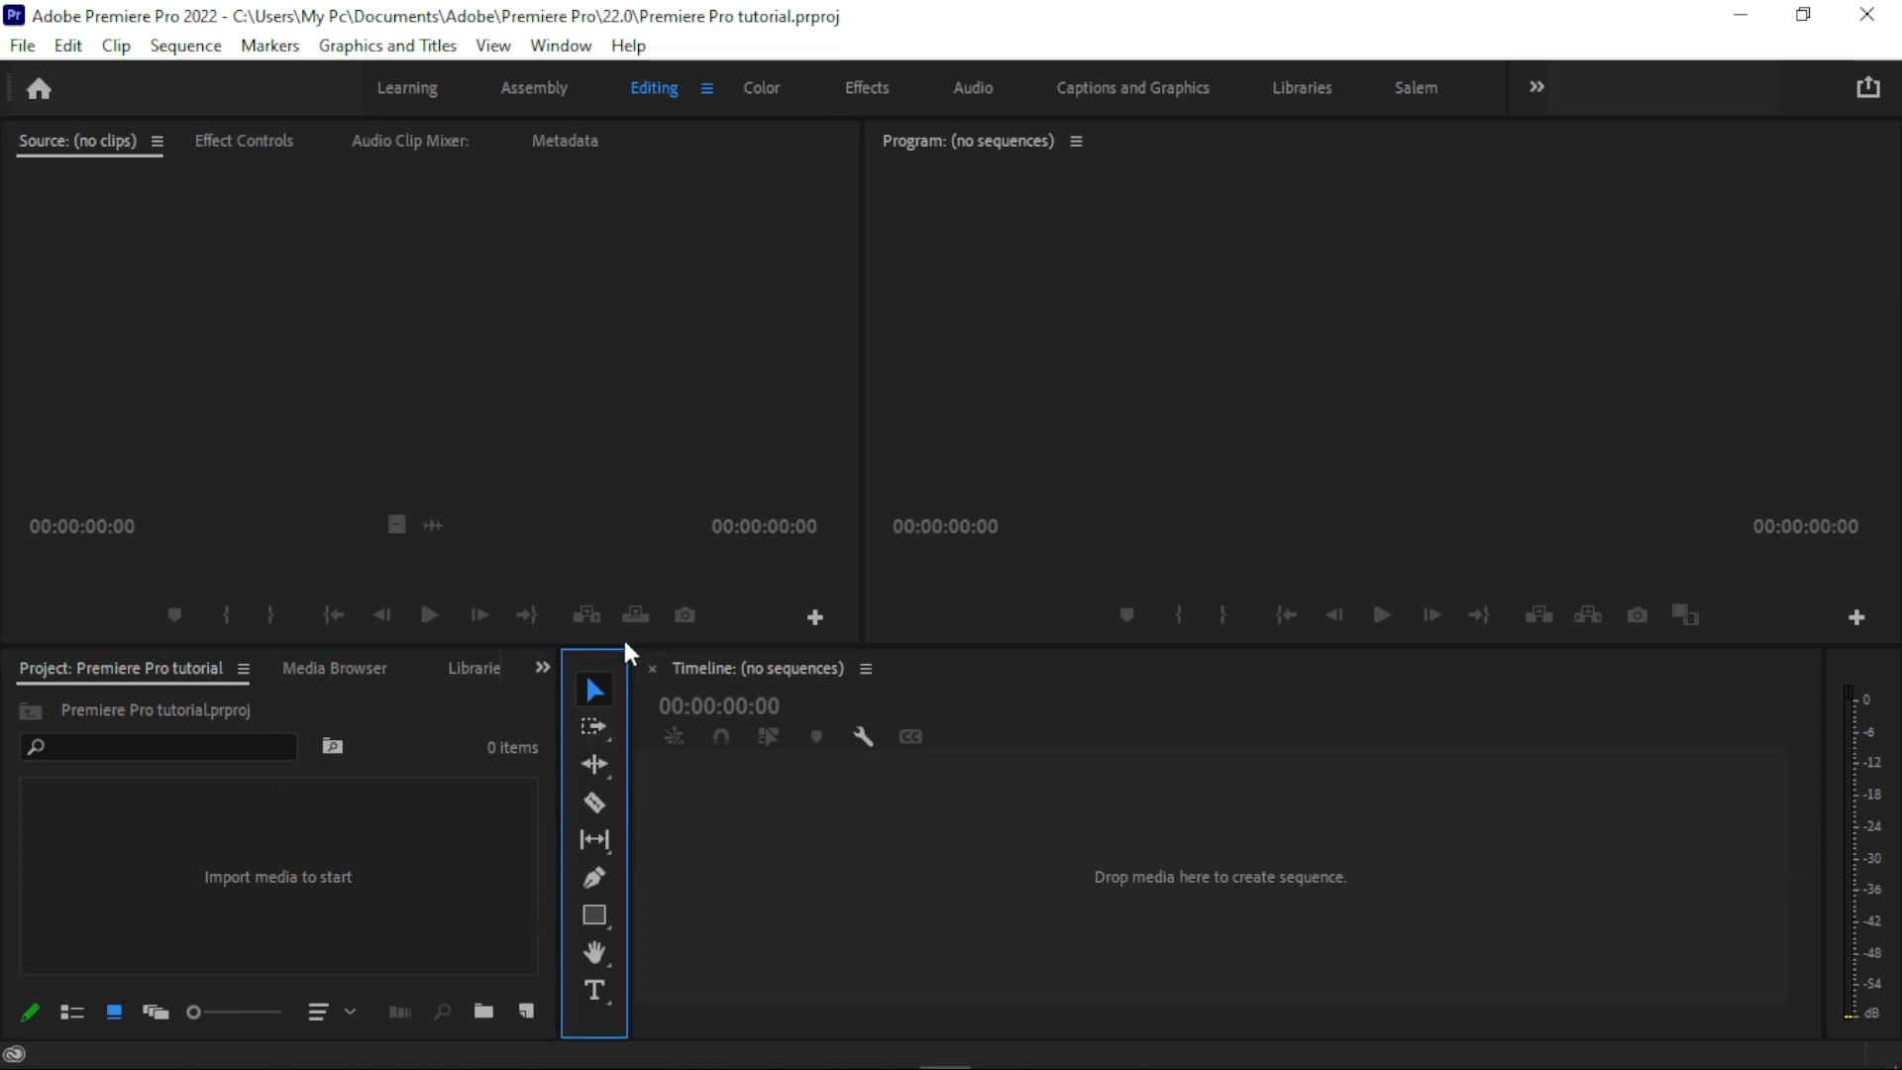
left_click(596, 767)
left_click(594, 689)
- Import the B-roll video clips 00015.MTS to 00027.MTS into the project through the import dialog
left_click(409, 754)
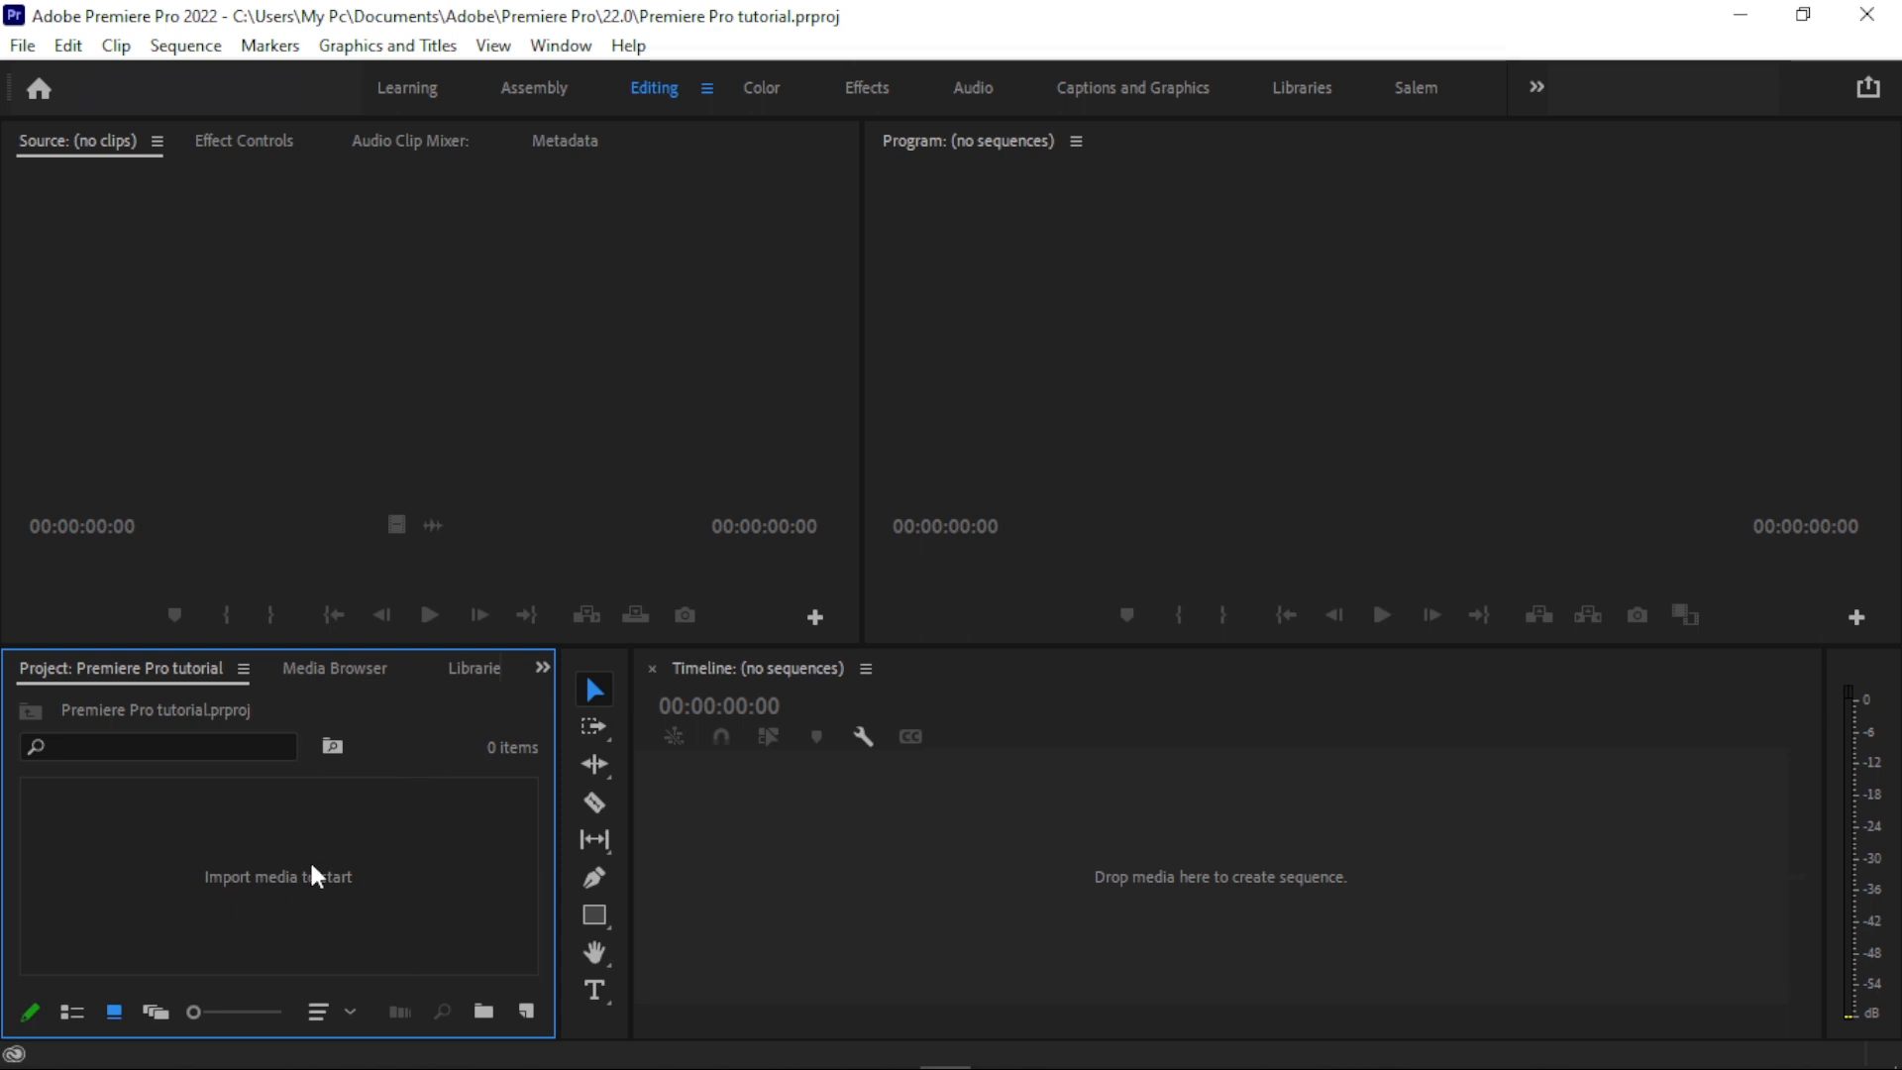
double_click(210, 877)
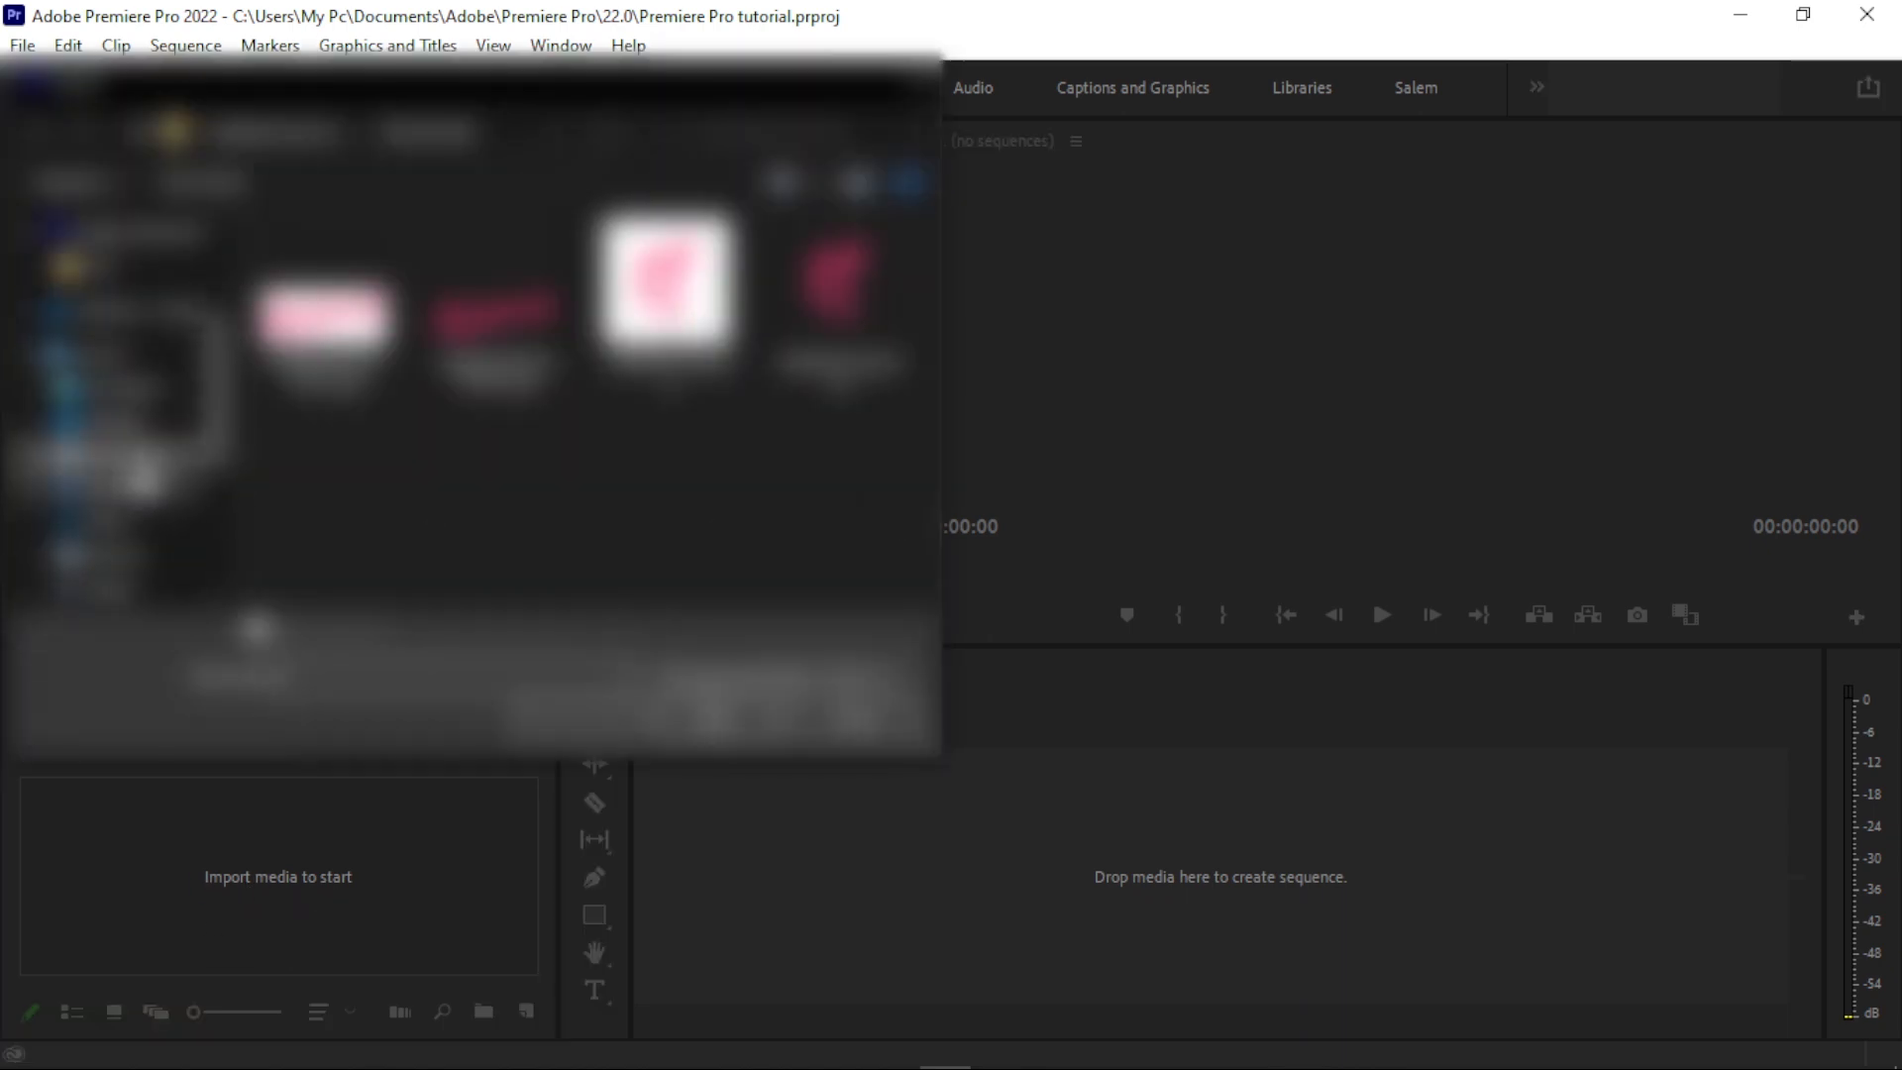
left_click_drag(220, 404, 220, 478)
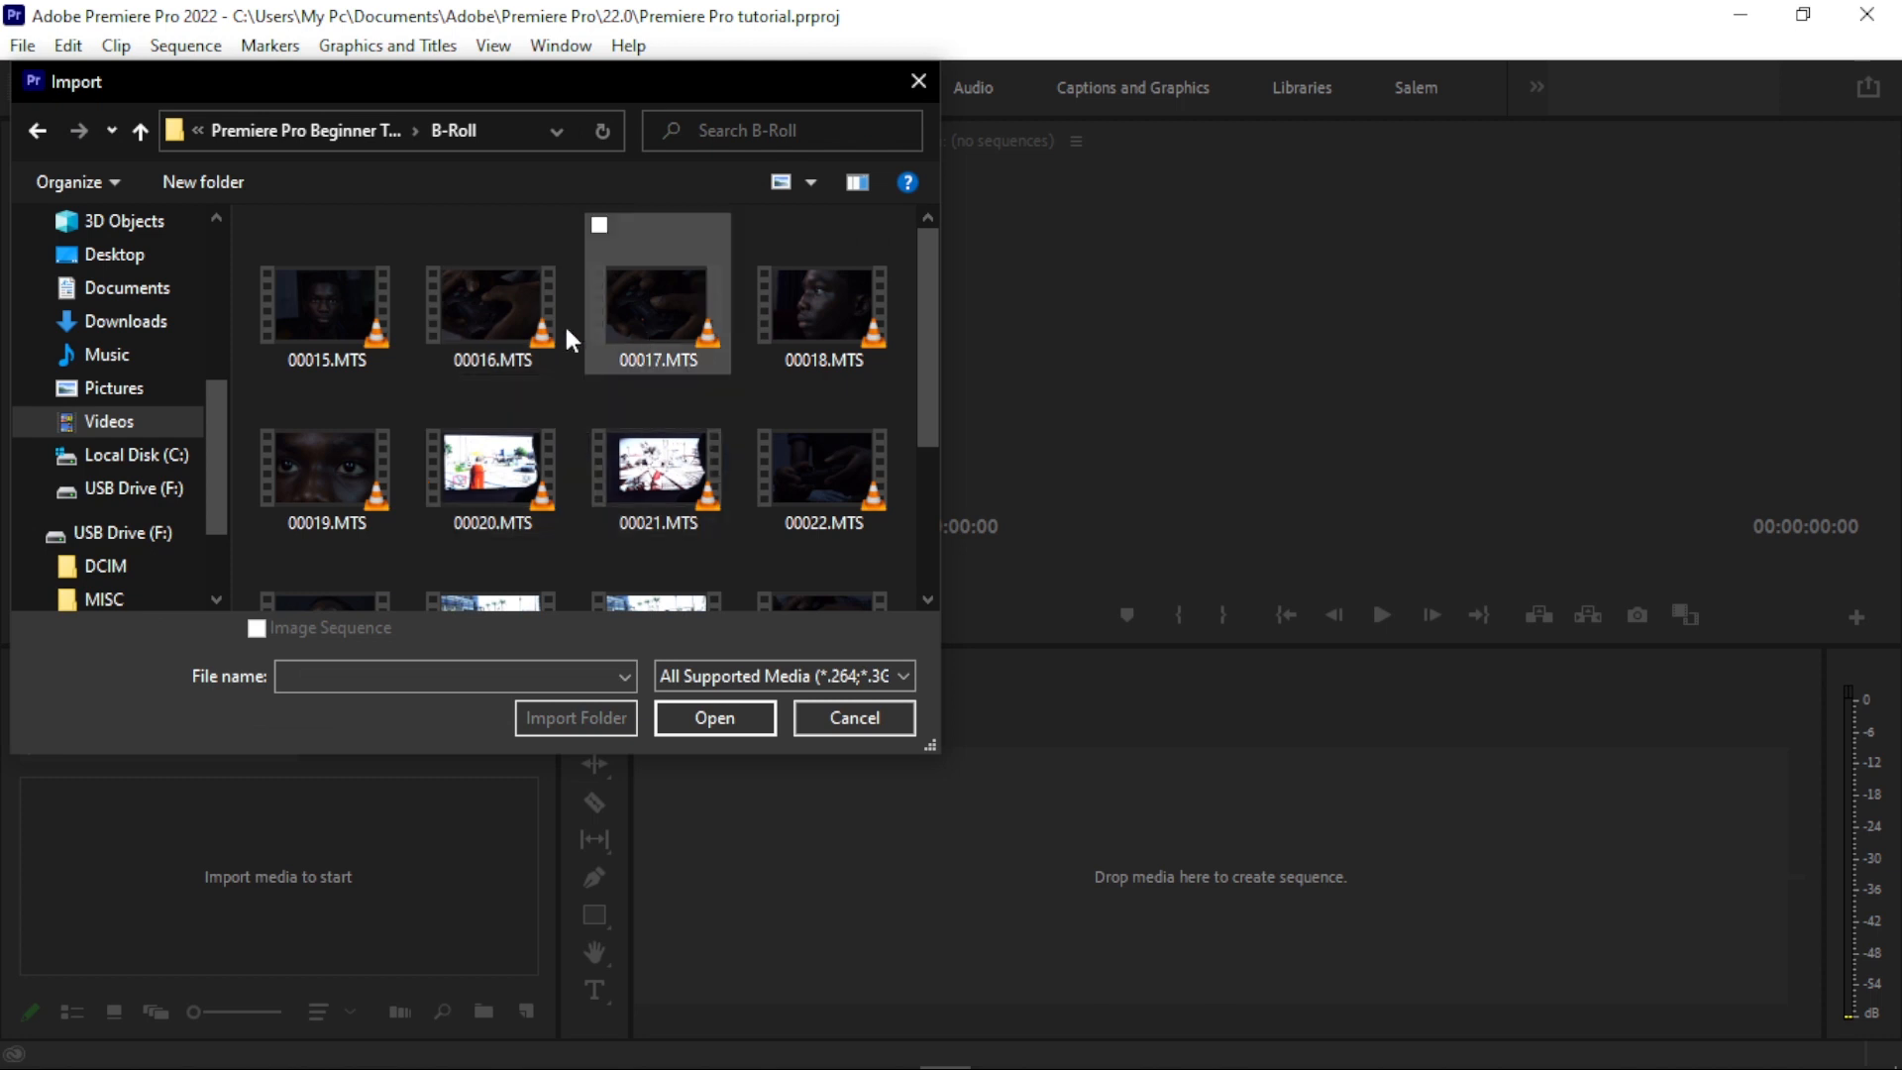
scroll(563, 323, "down", 2)
scroll(460, 319, "up", 2)
left_click(363, 359)
scroll(414, 349, "down", 2)
left_click(319, 525, "shift")
left_click(717, 715)
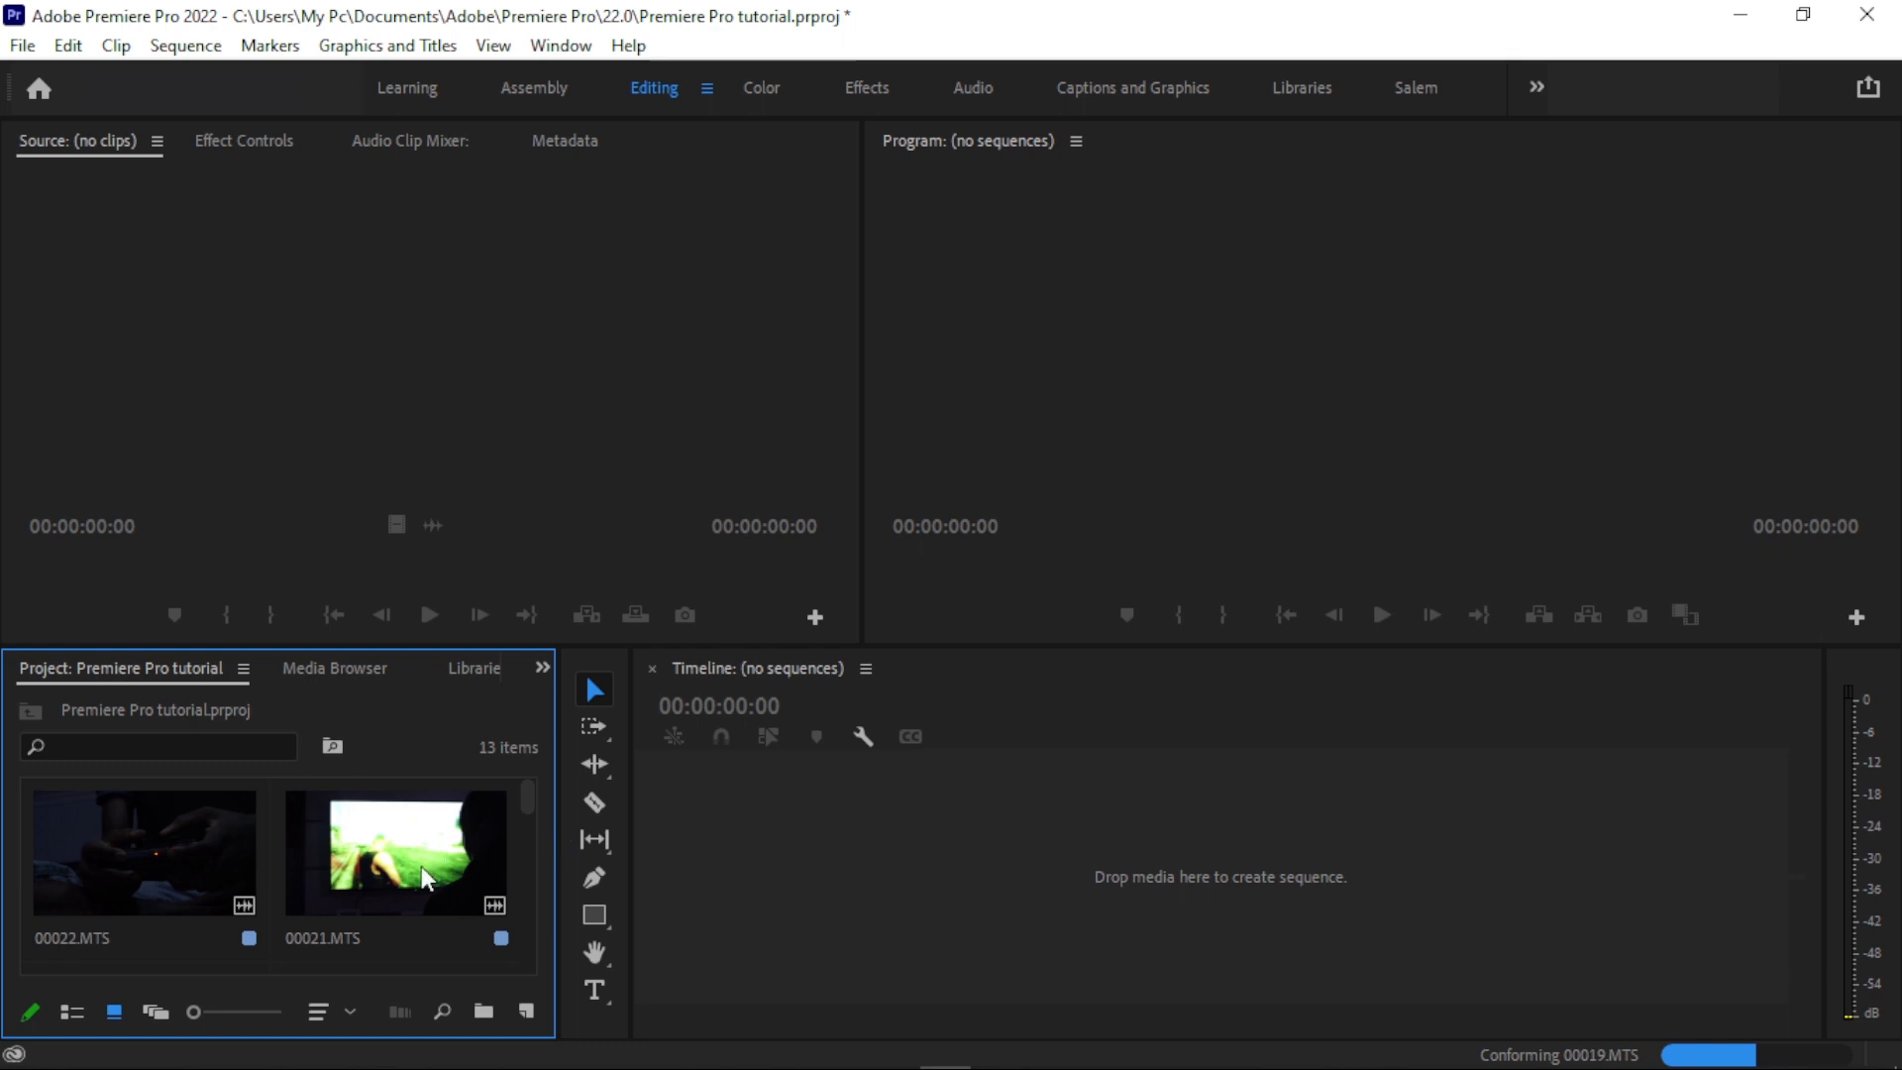
- Browse the imported clips in the project, select them all and delete them
scroll(400, 847, "down", 2)
scroll(402, 846, "down", 3)
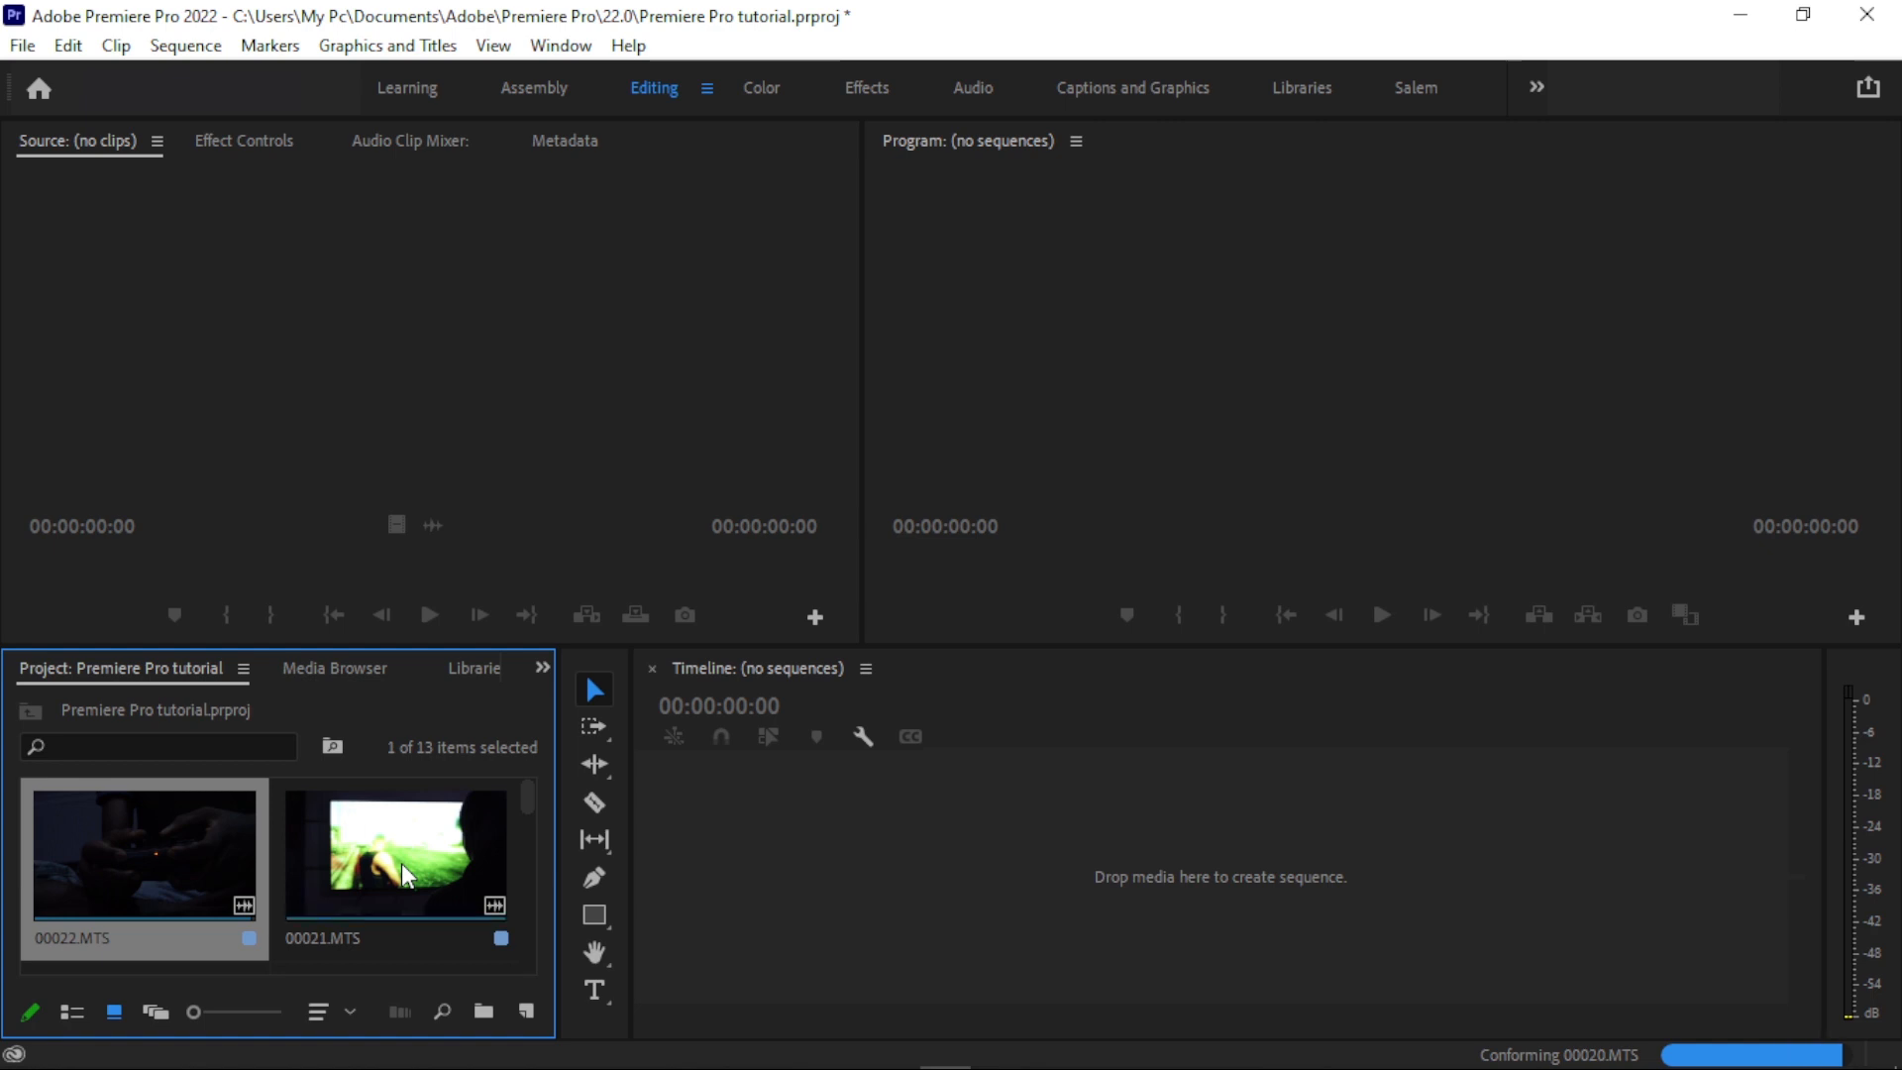
scroll(171, 877, "down", 6)
key("ctrl+a")
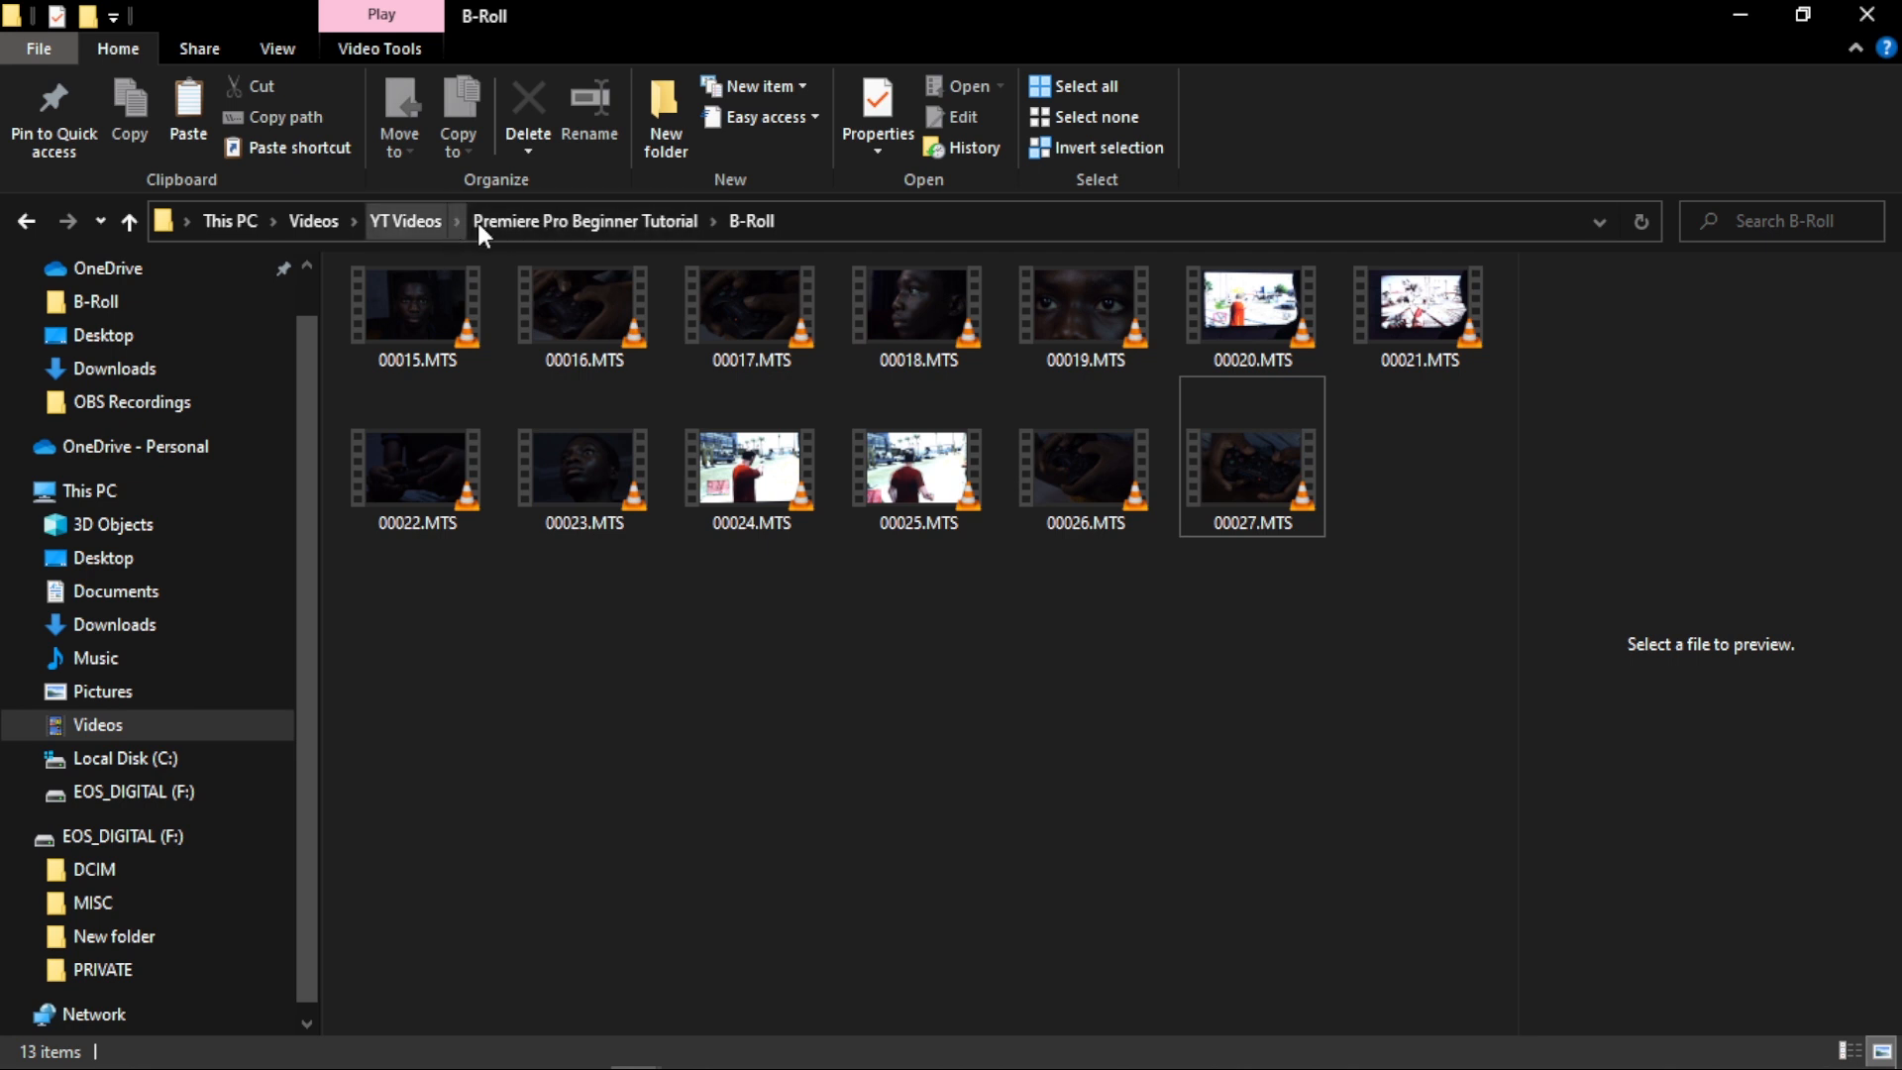
- In File Explorer, look over the Audio, B-Roll, Music and Shots folders inside Premiere Pro Beginner Tutorial and reopen B-Roll
left_click(479, 222)
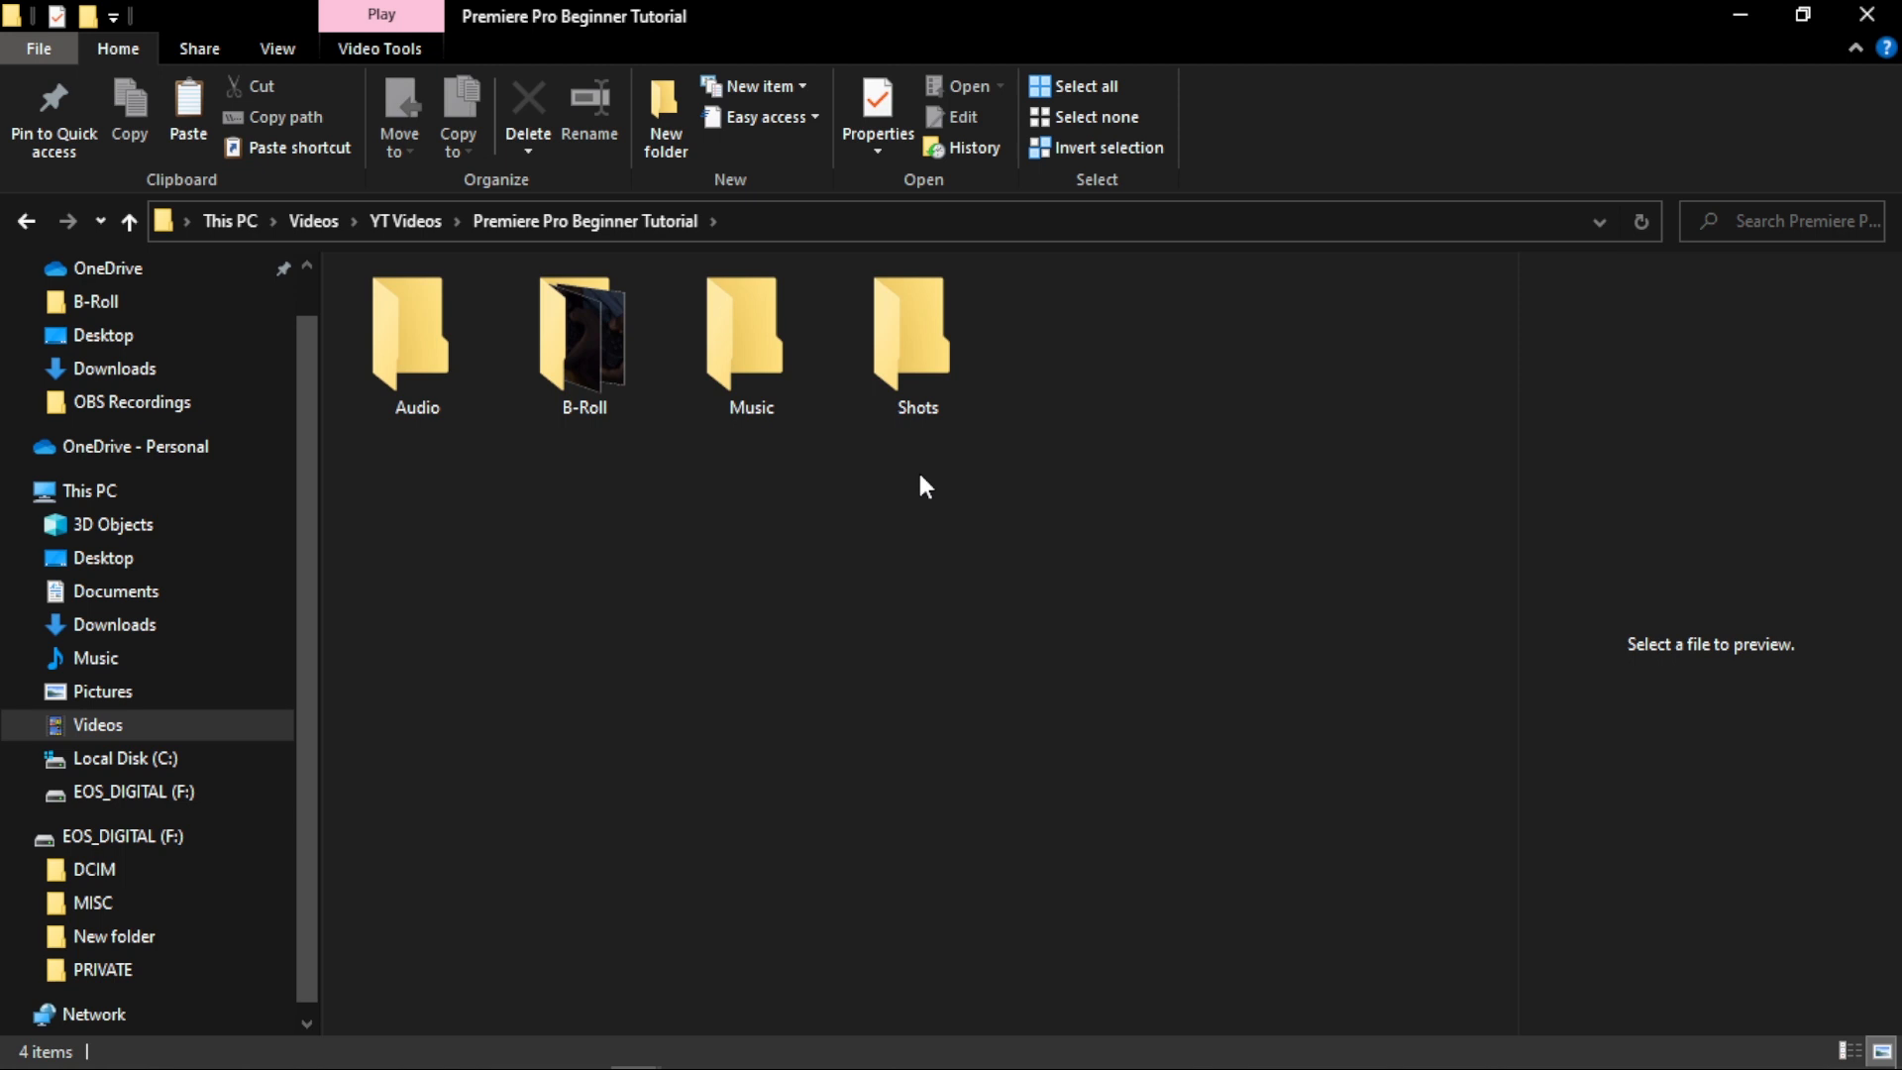
left_click(919, 365)
left_click(792, 381)
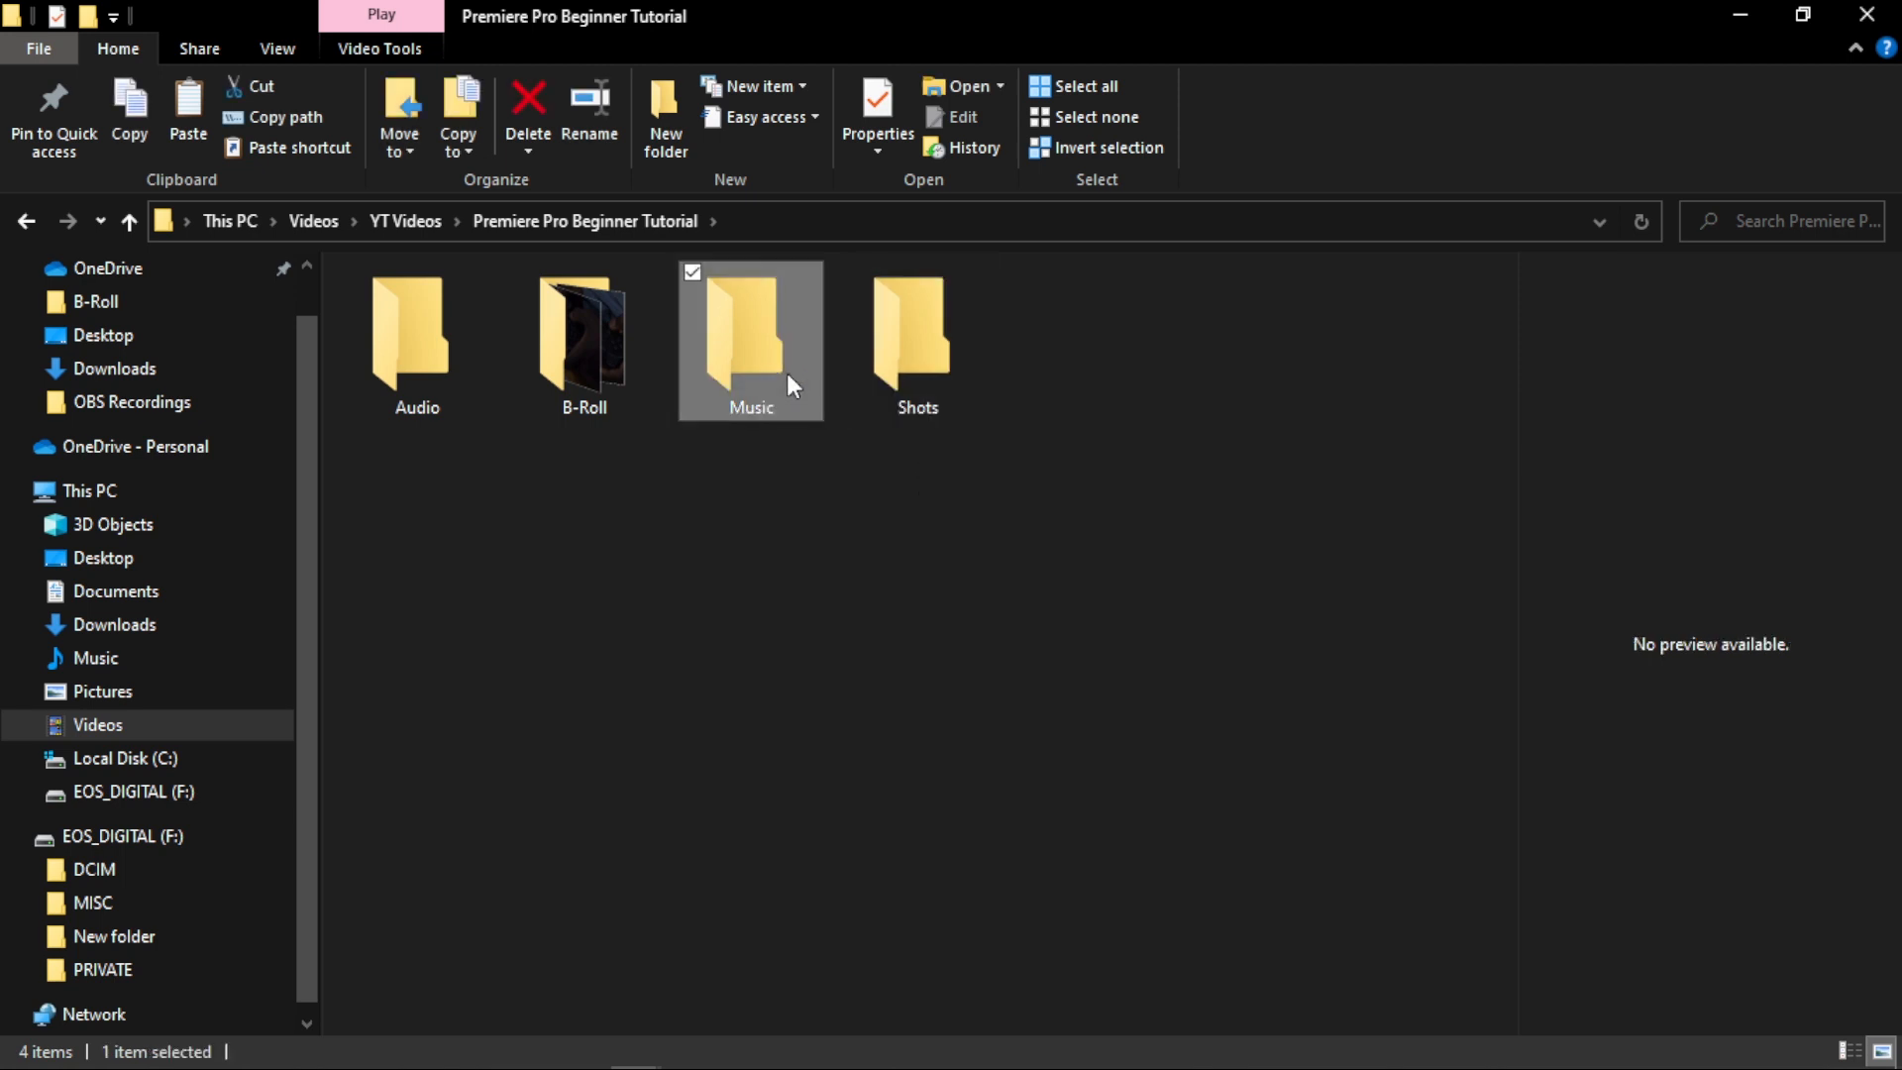
left_click(624, 372)
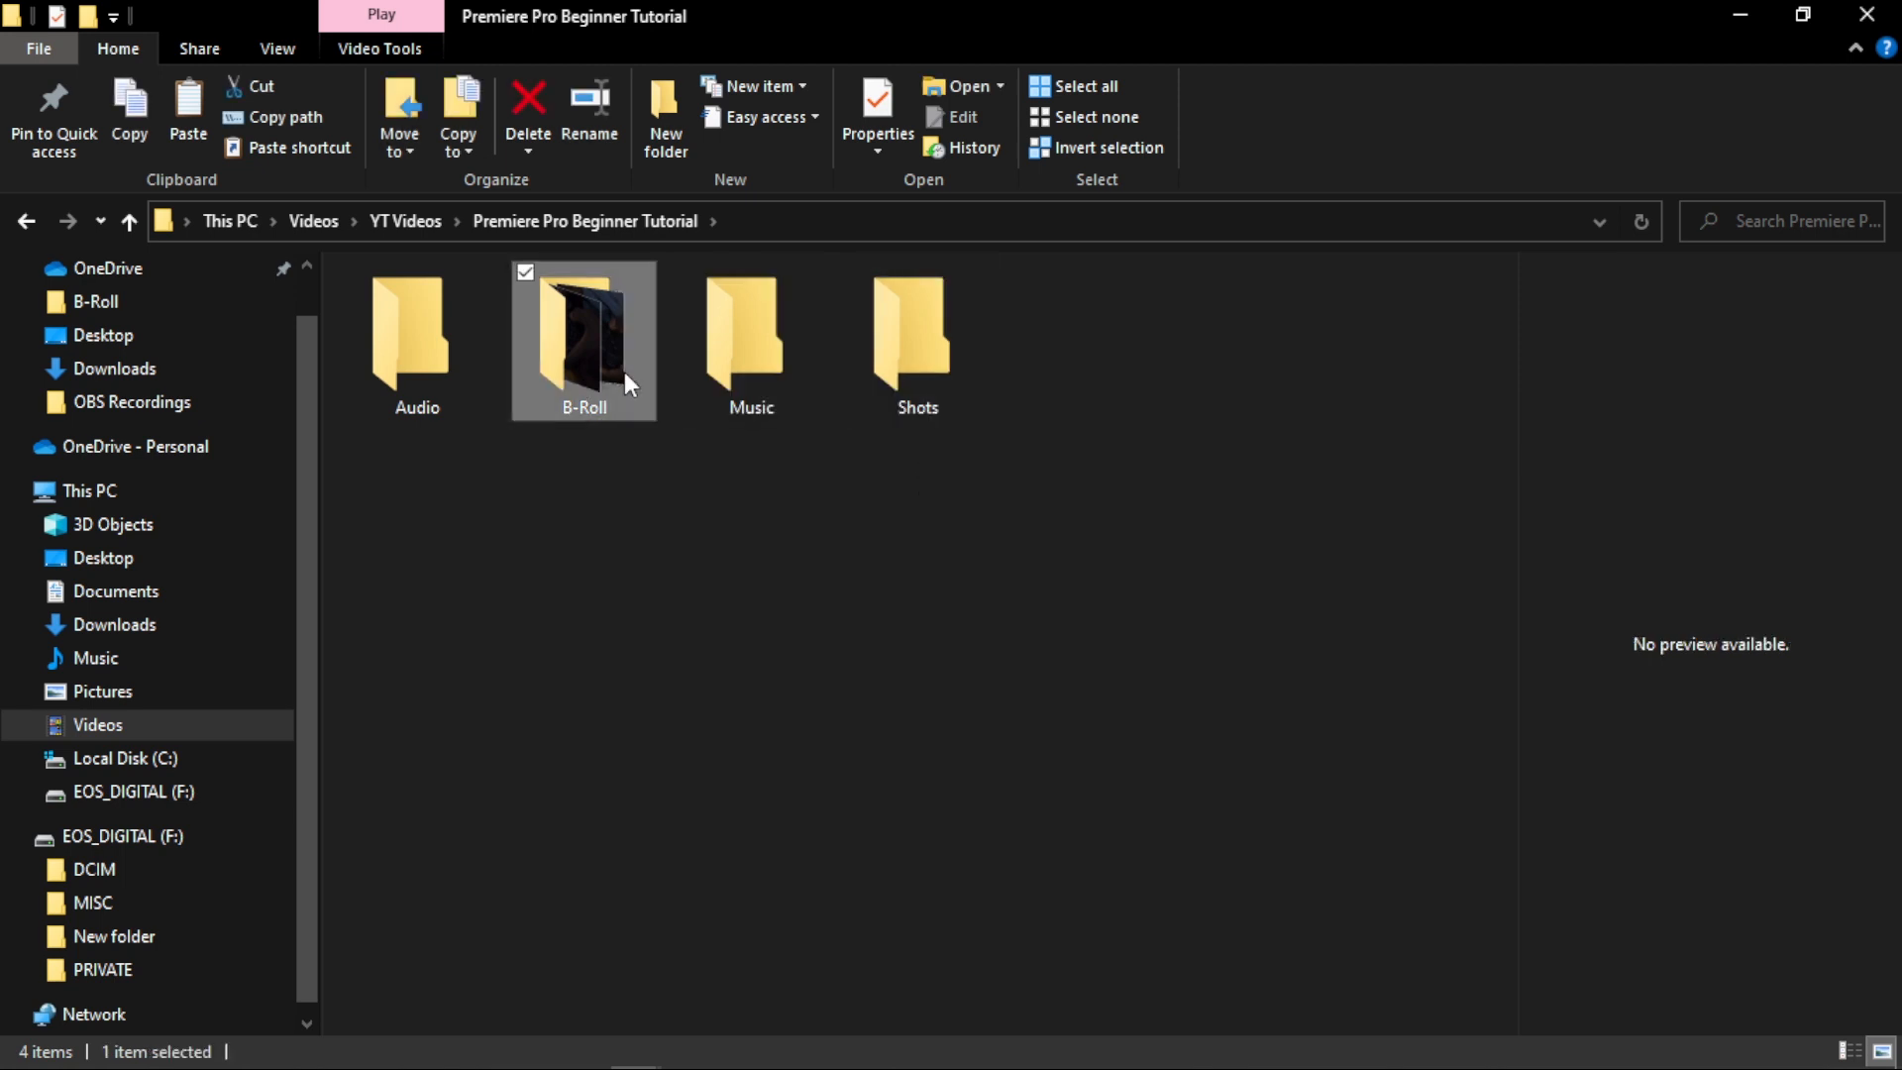
left_click(372, 374)
double_click(564, 355)
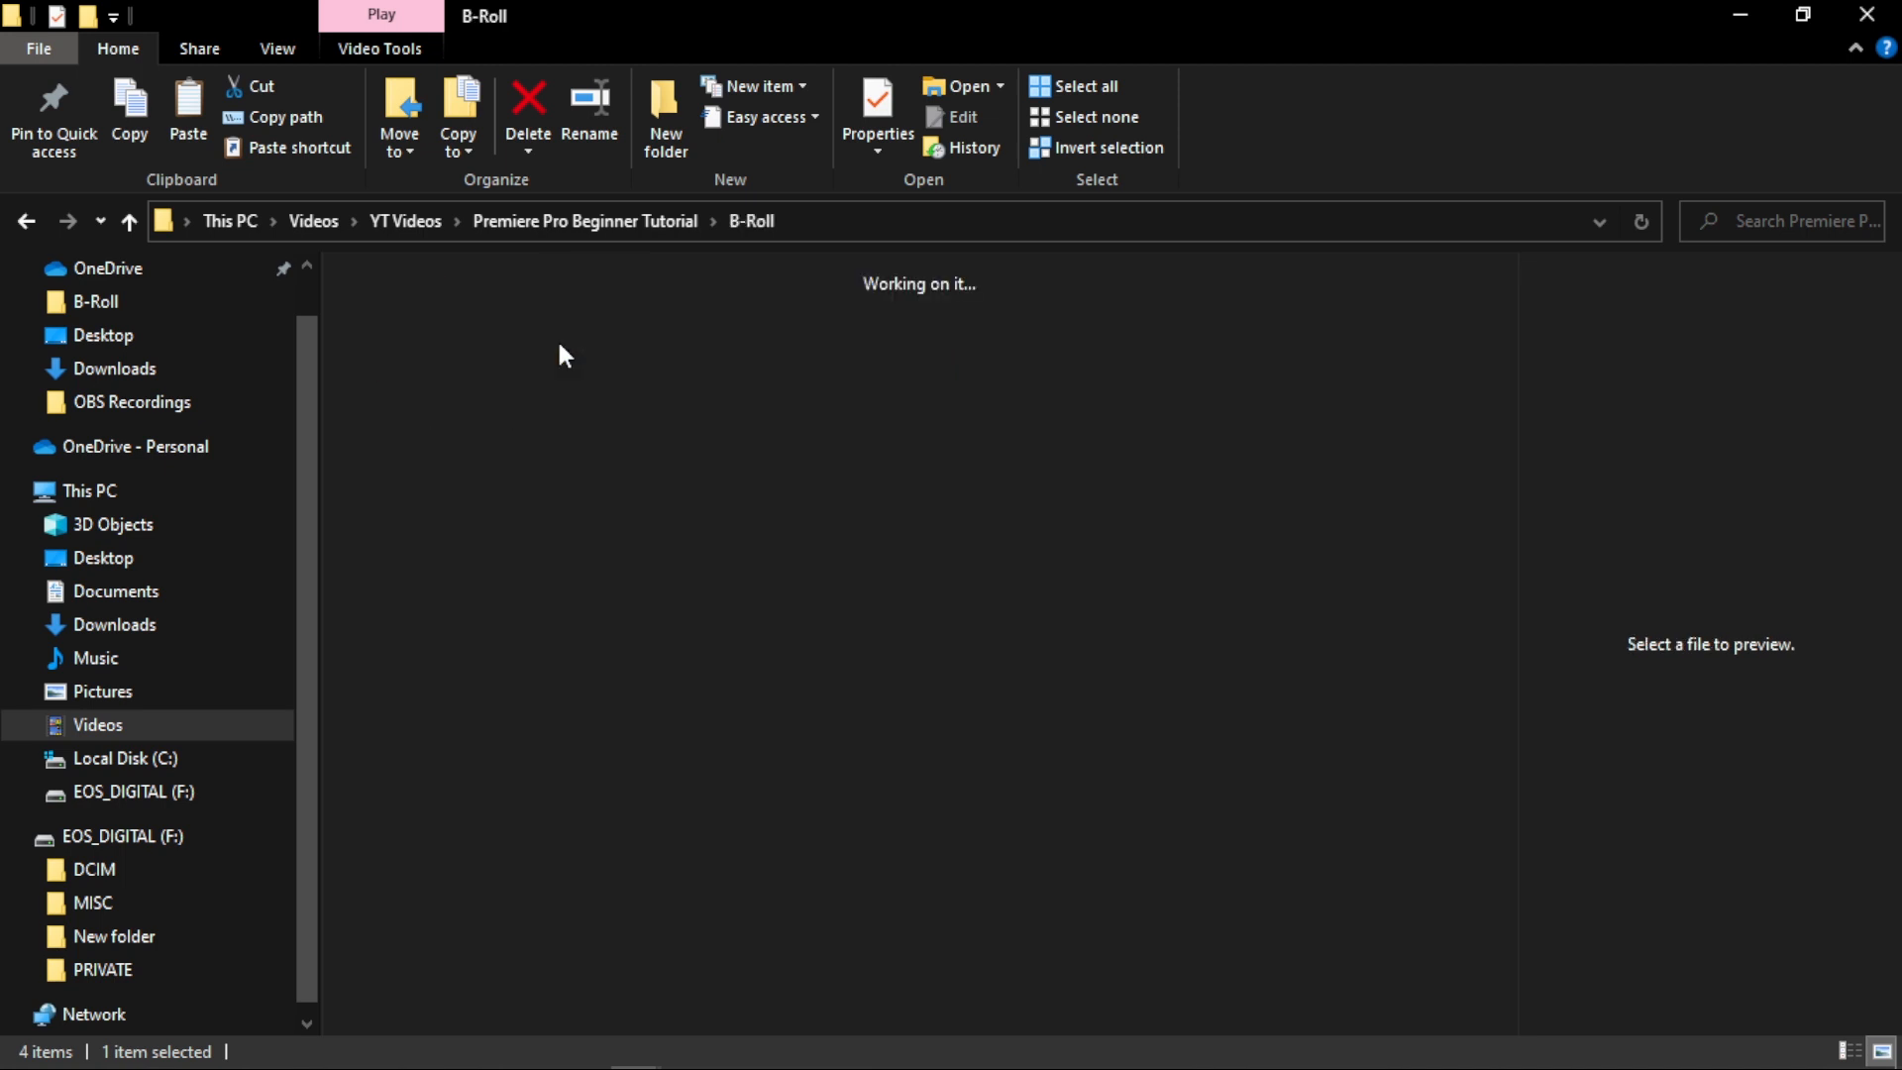
- Restore the B-Roll folder to a smaller window and import all its clips, 00015.MTS to 00027.MTS, directly into the project
left_click_drag(925, 8, 949, 48)
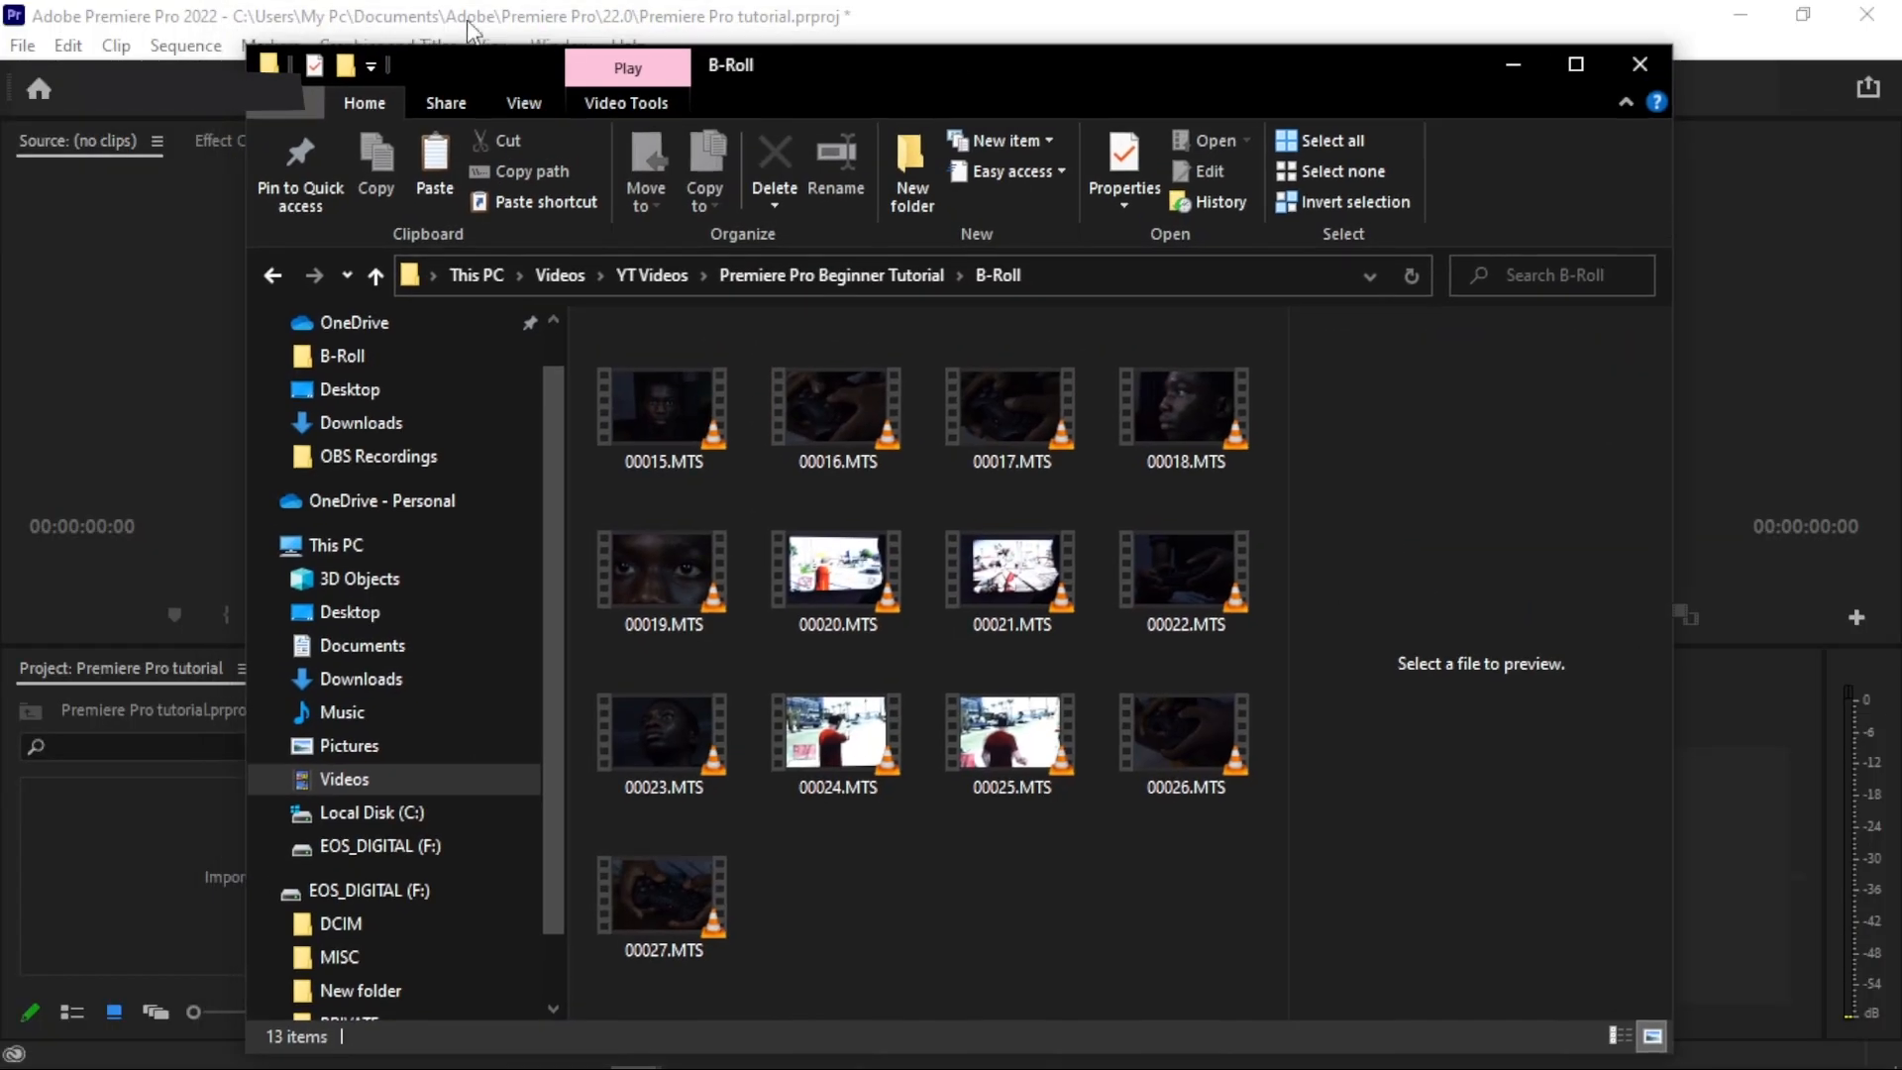
left_click_drag(234, 22, 761, 344)
left_click(1154, 505)
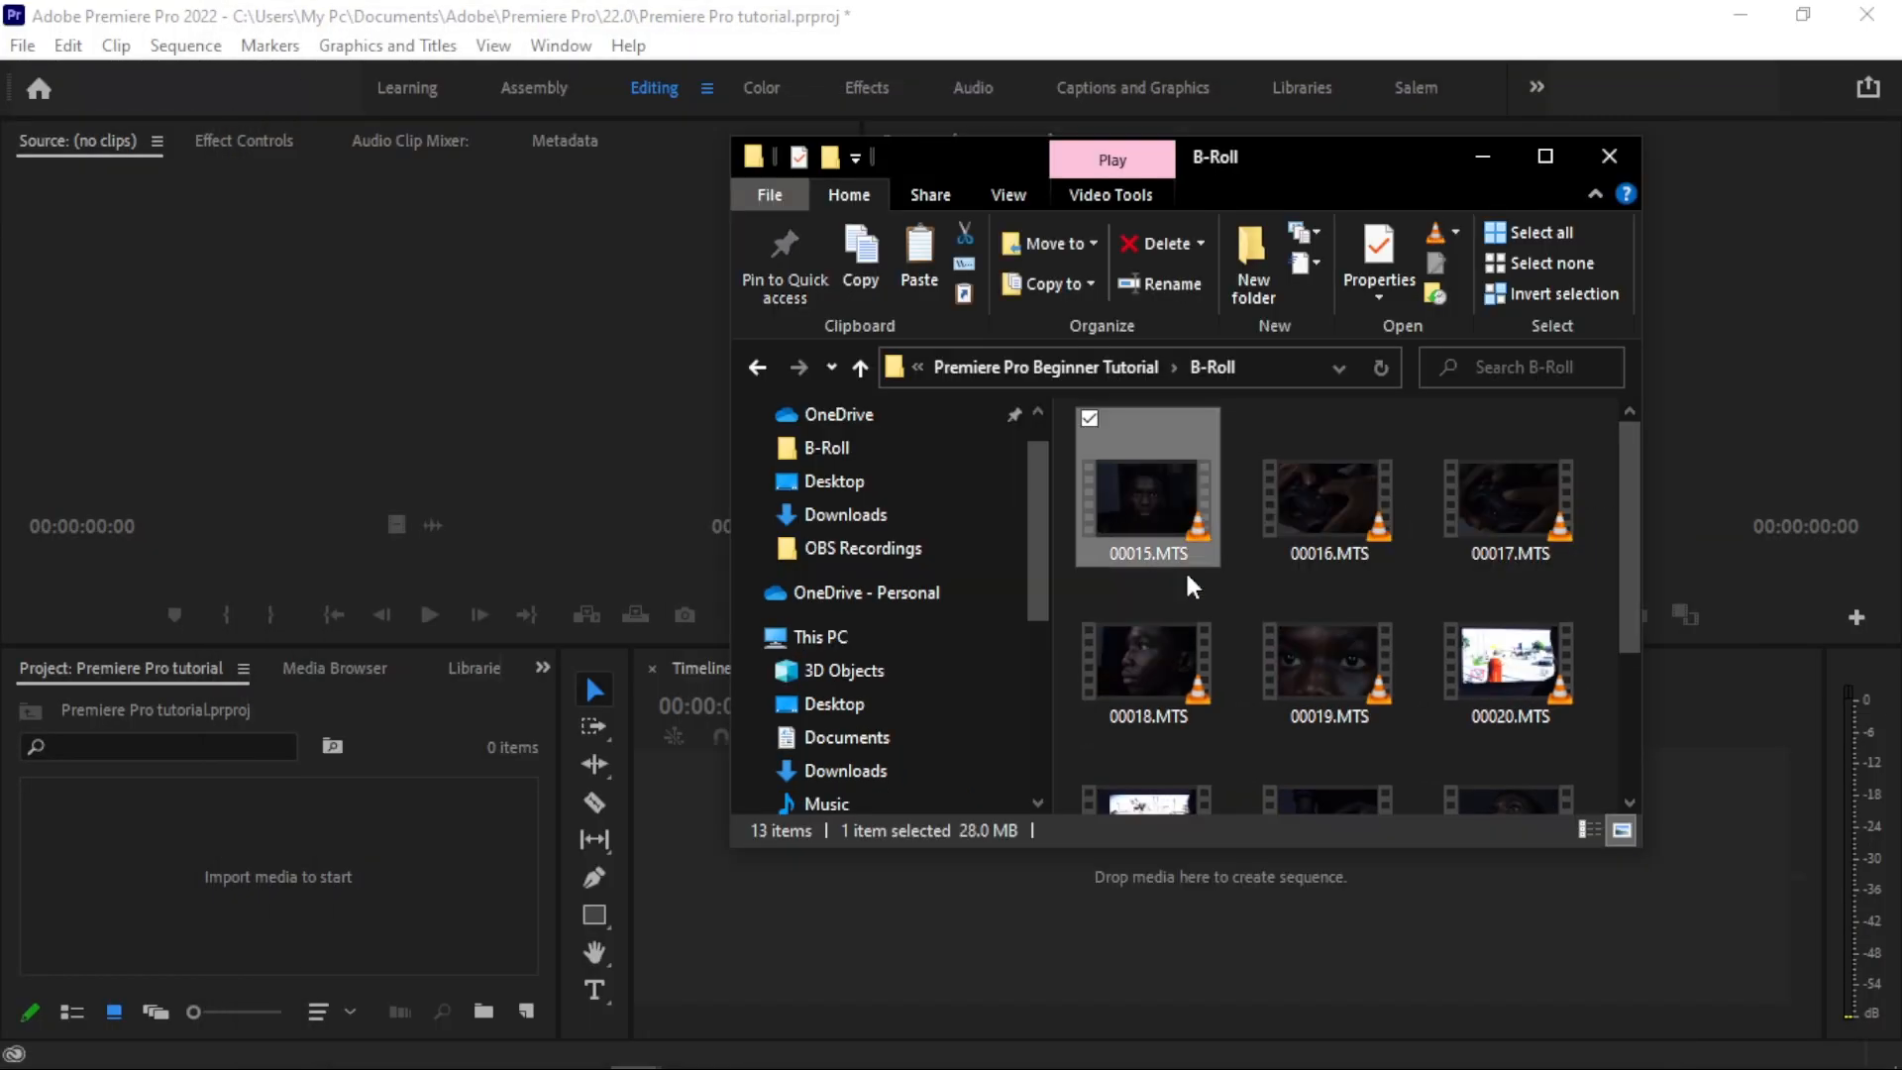
scroll(1193, 594, "down", 5)
left_click(1167, 729, "shift")
left_click_drag(1215, 693, 249, 893)
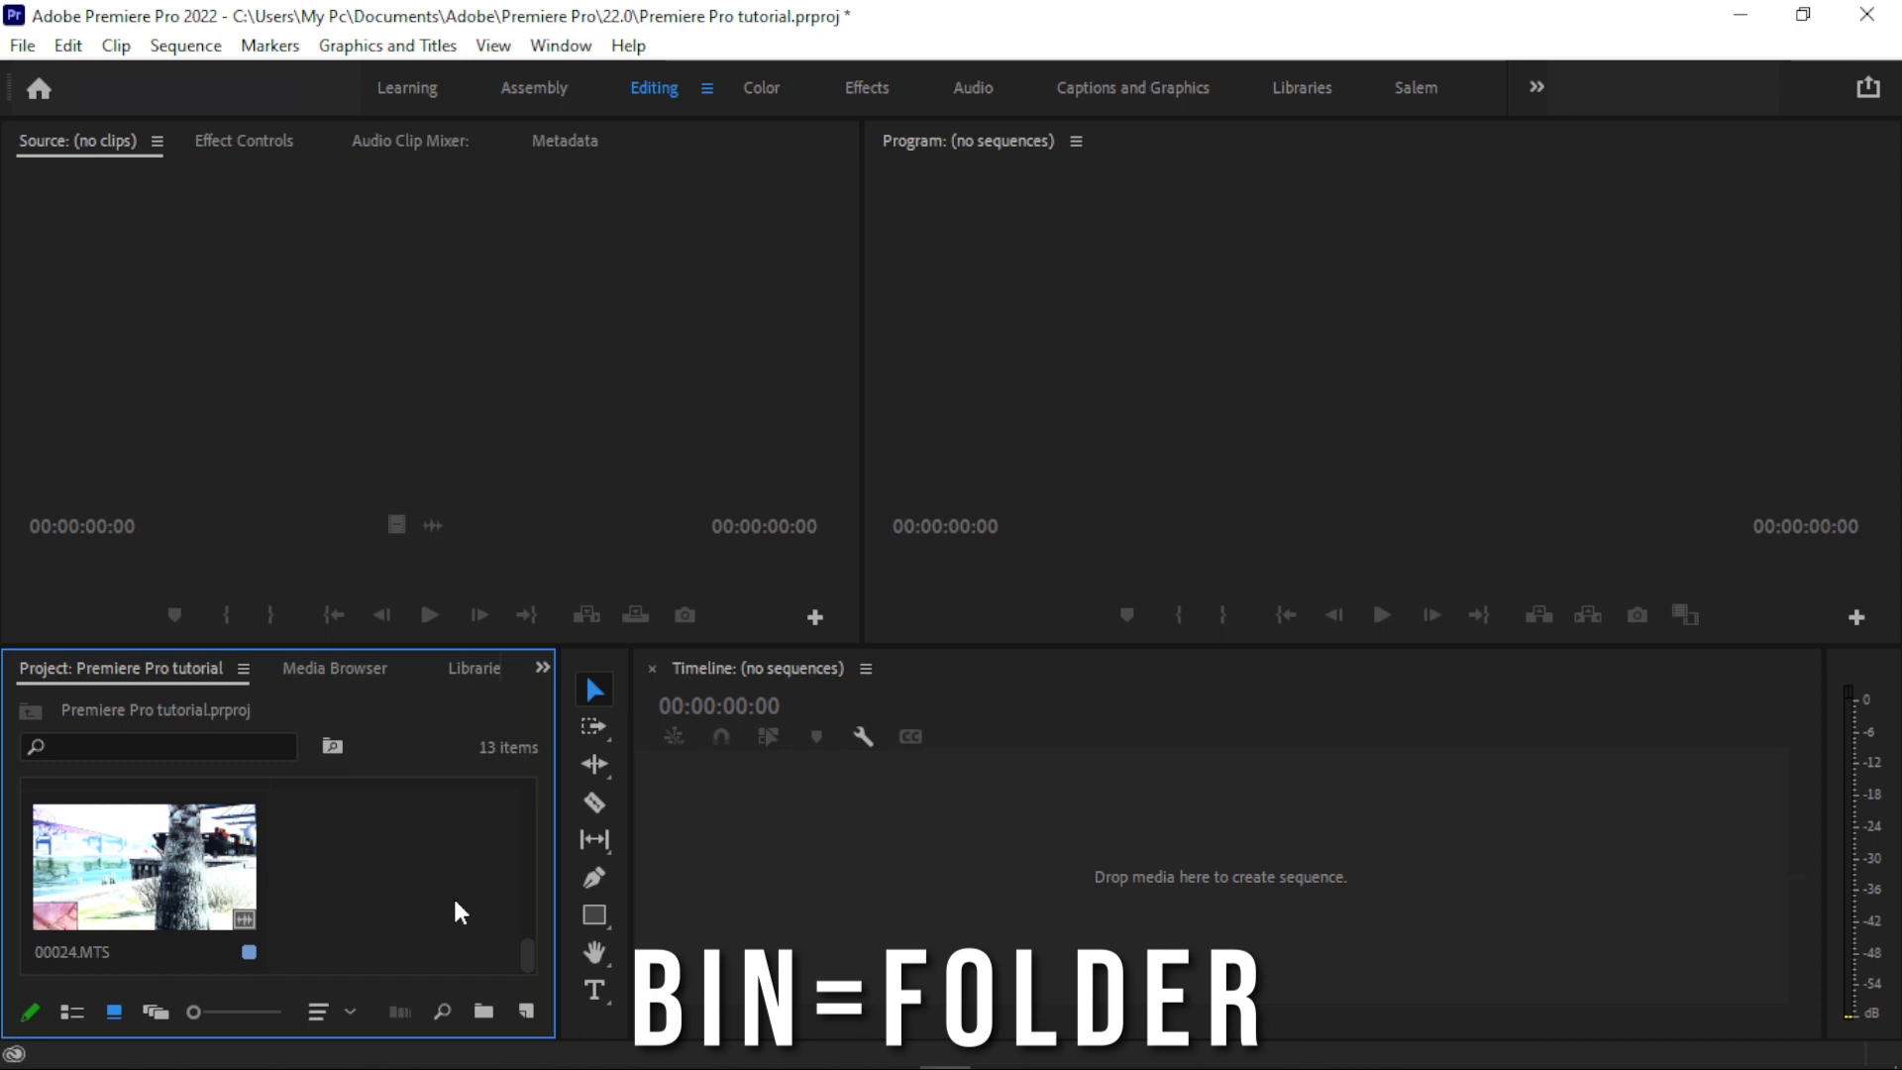
- Create a new bin in the project and name it B-roll
left_click(484, 1013)
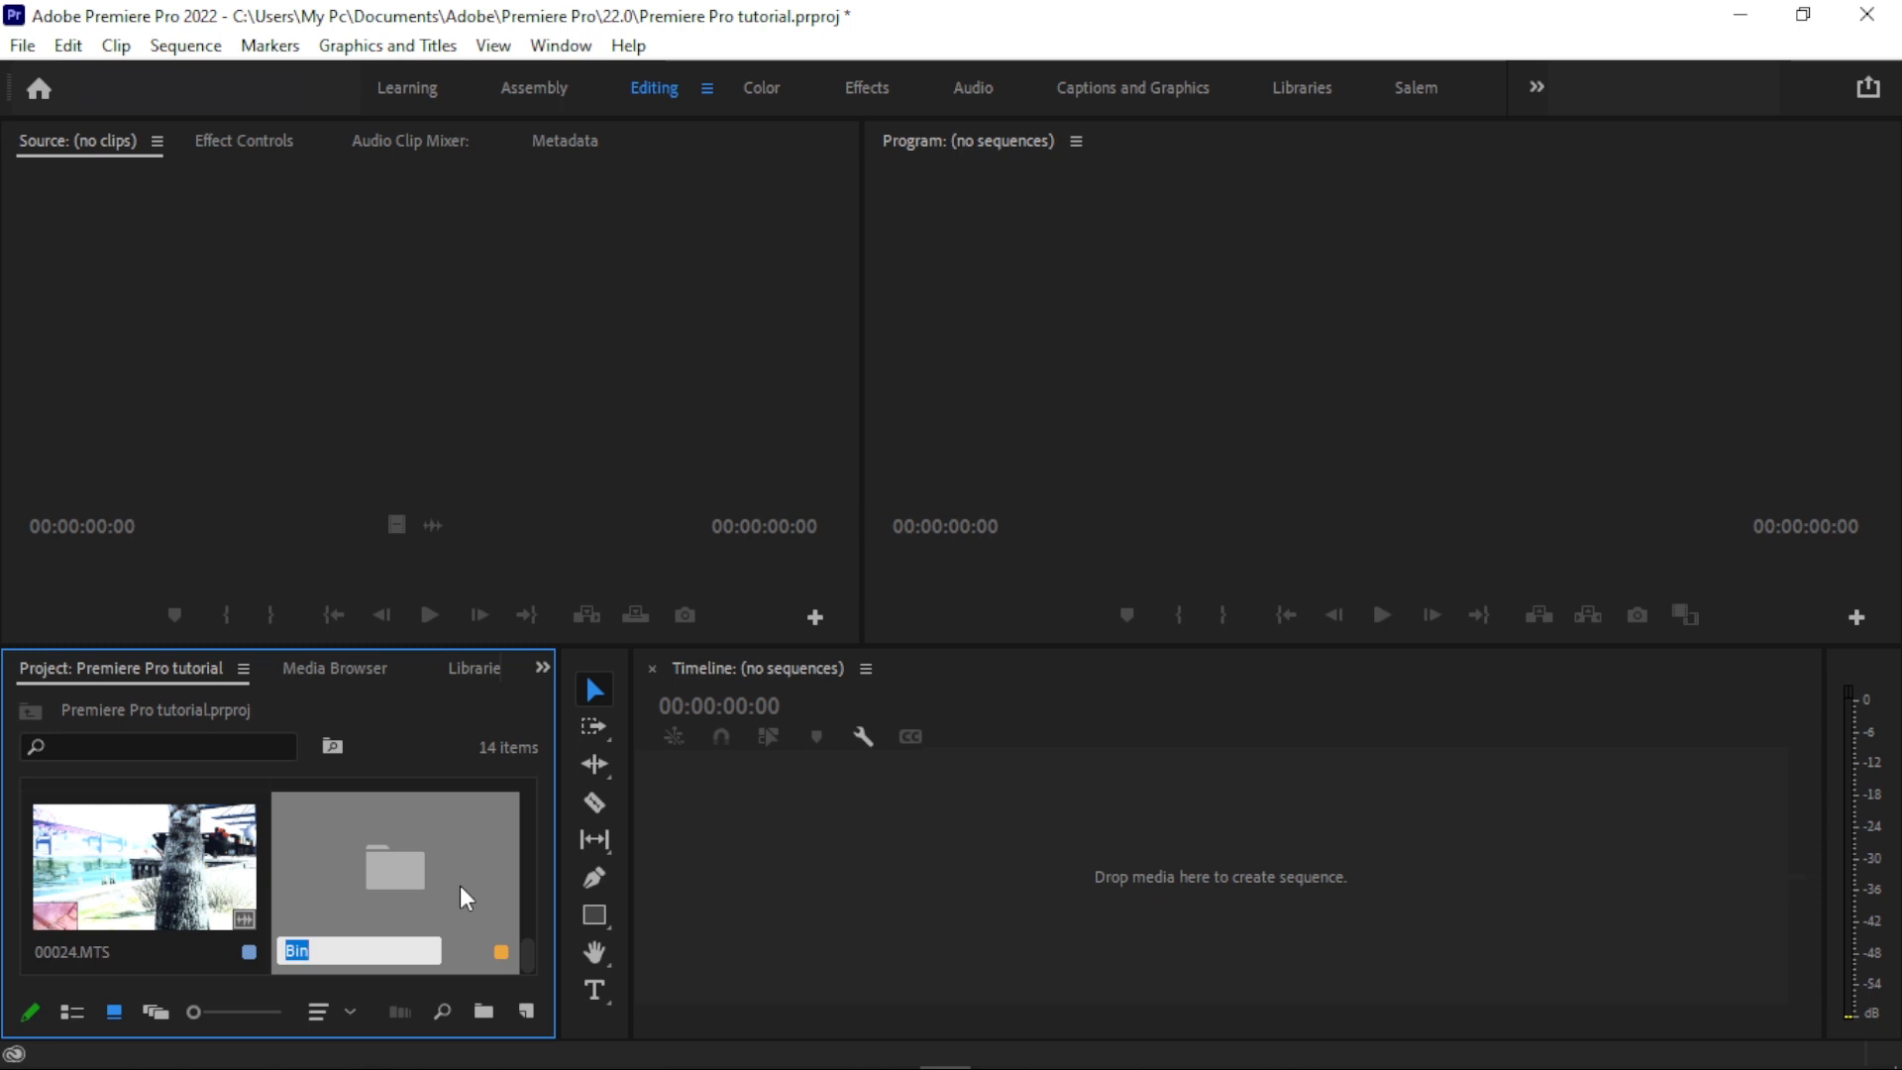
type("B-roll")
key("Return")
- Move all the imported clips into the B-roll bin and open the bin
left_click(146, 891)
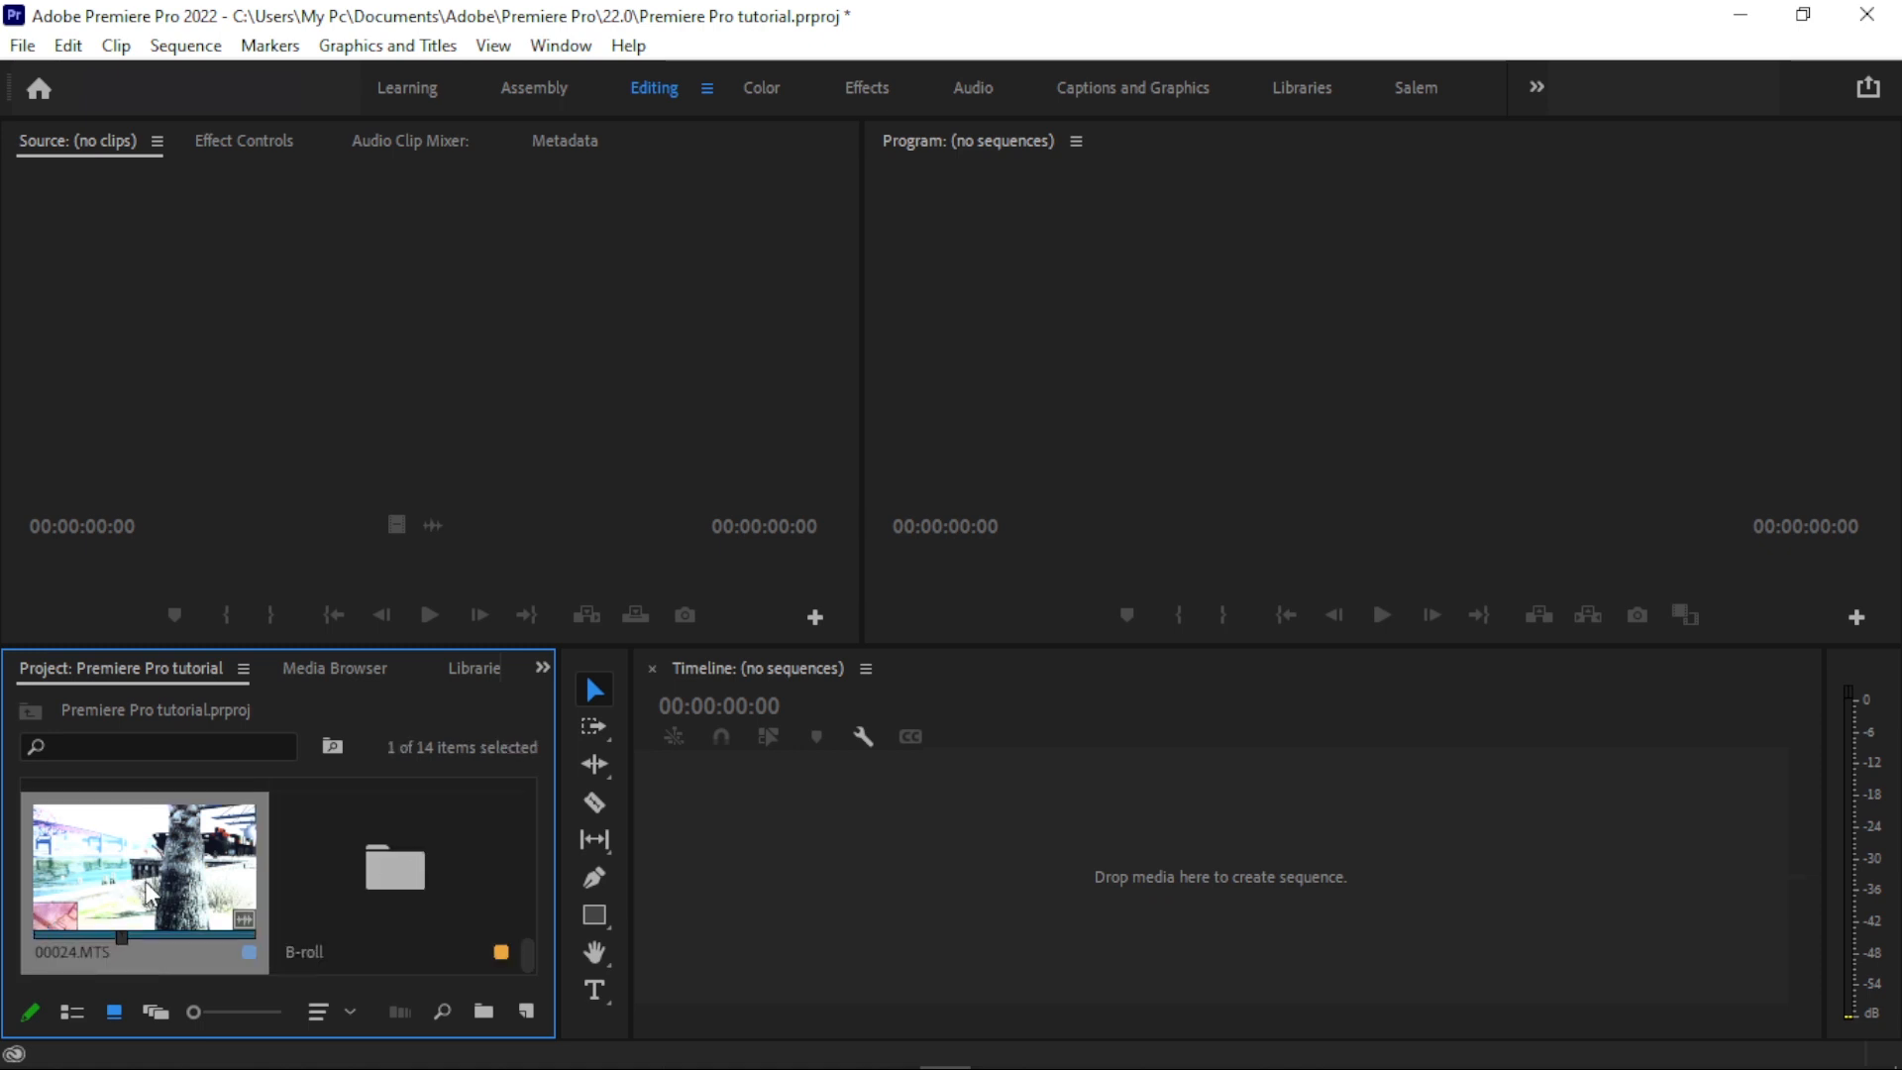
scroll(146, 883, "up", 10)
left_click(141, 850, "shift")
scroll(240, 854, "down", 10)
left_click_drag(270, 859, 394, 870)
double_click(394, 870)
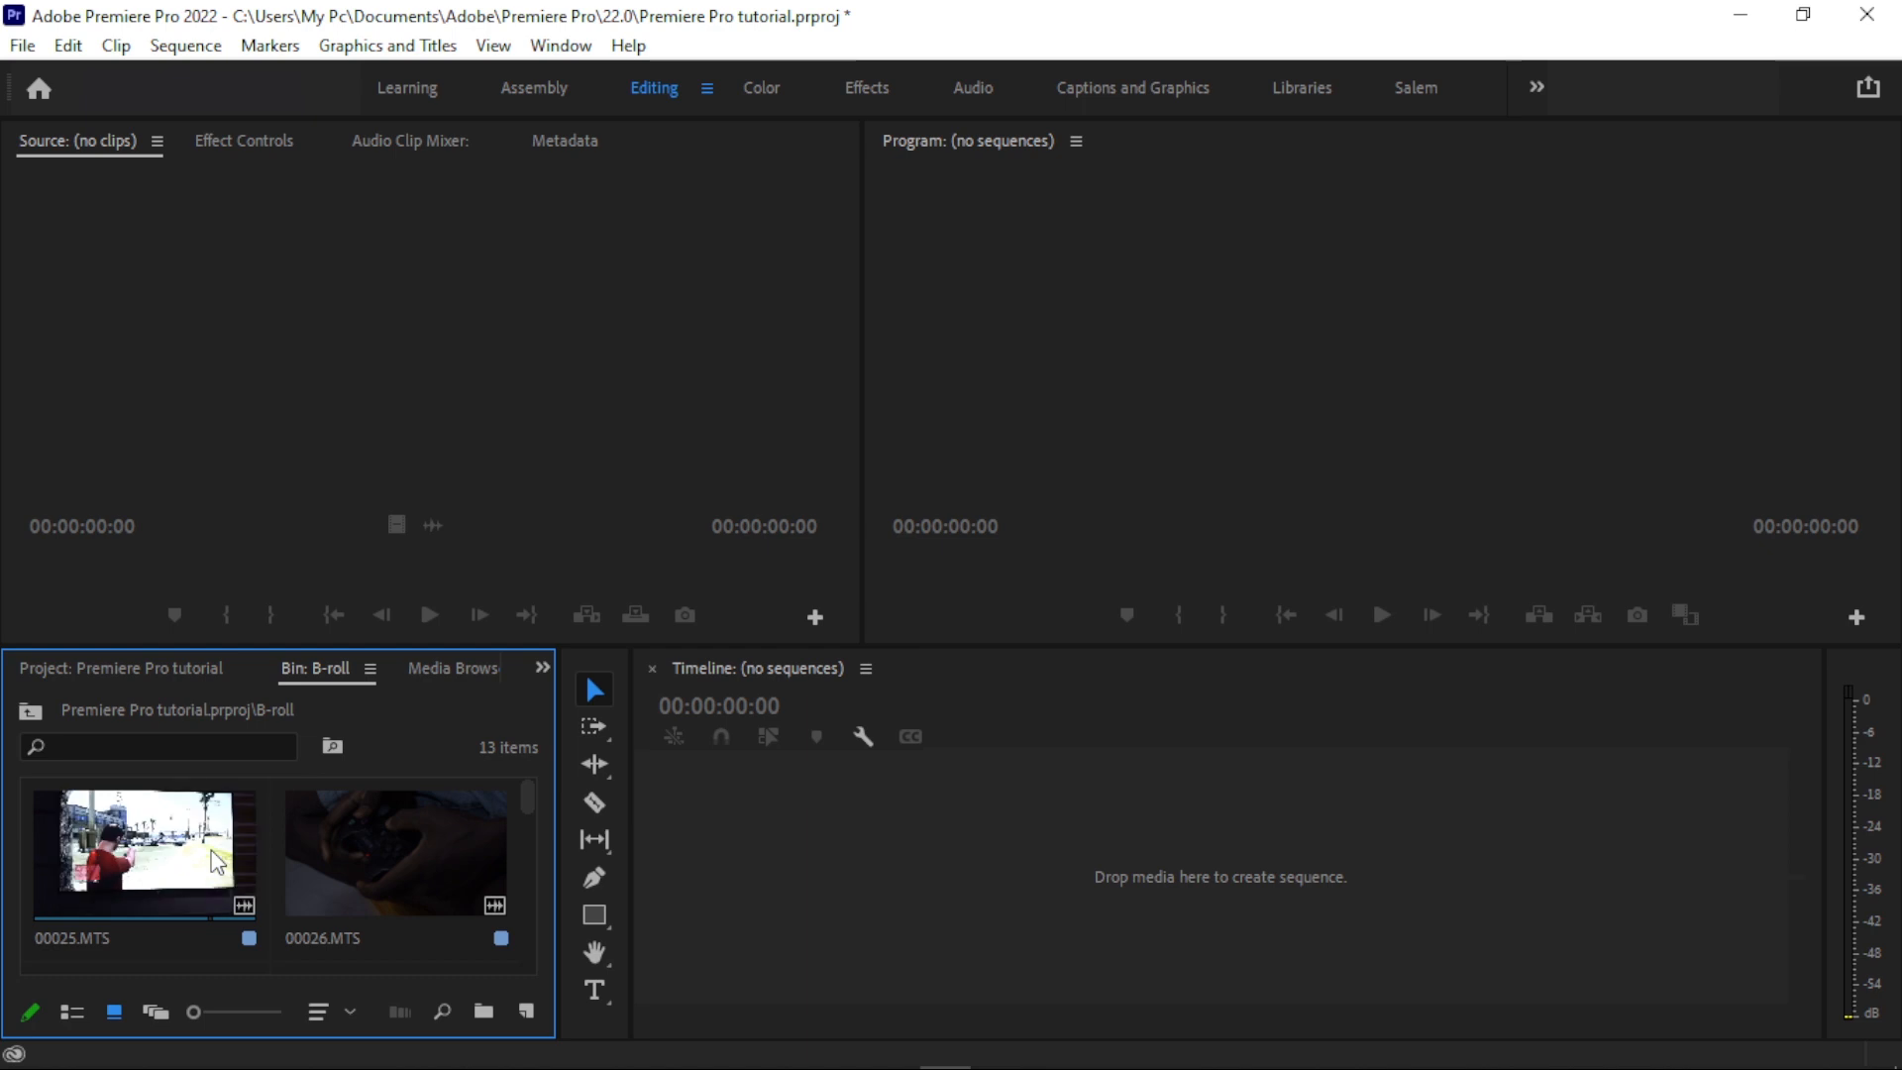
- Create a sequence by placing clip 00025.MTS on the empty timeline and scrub through its opening
left_click(1147, 873)
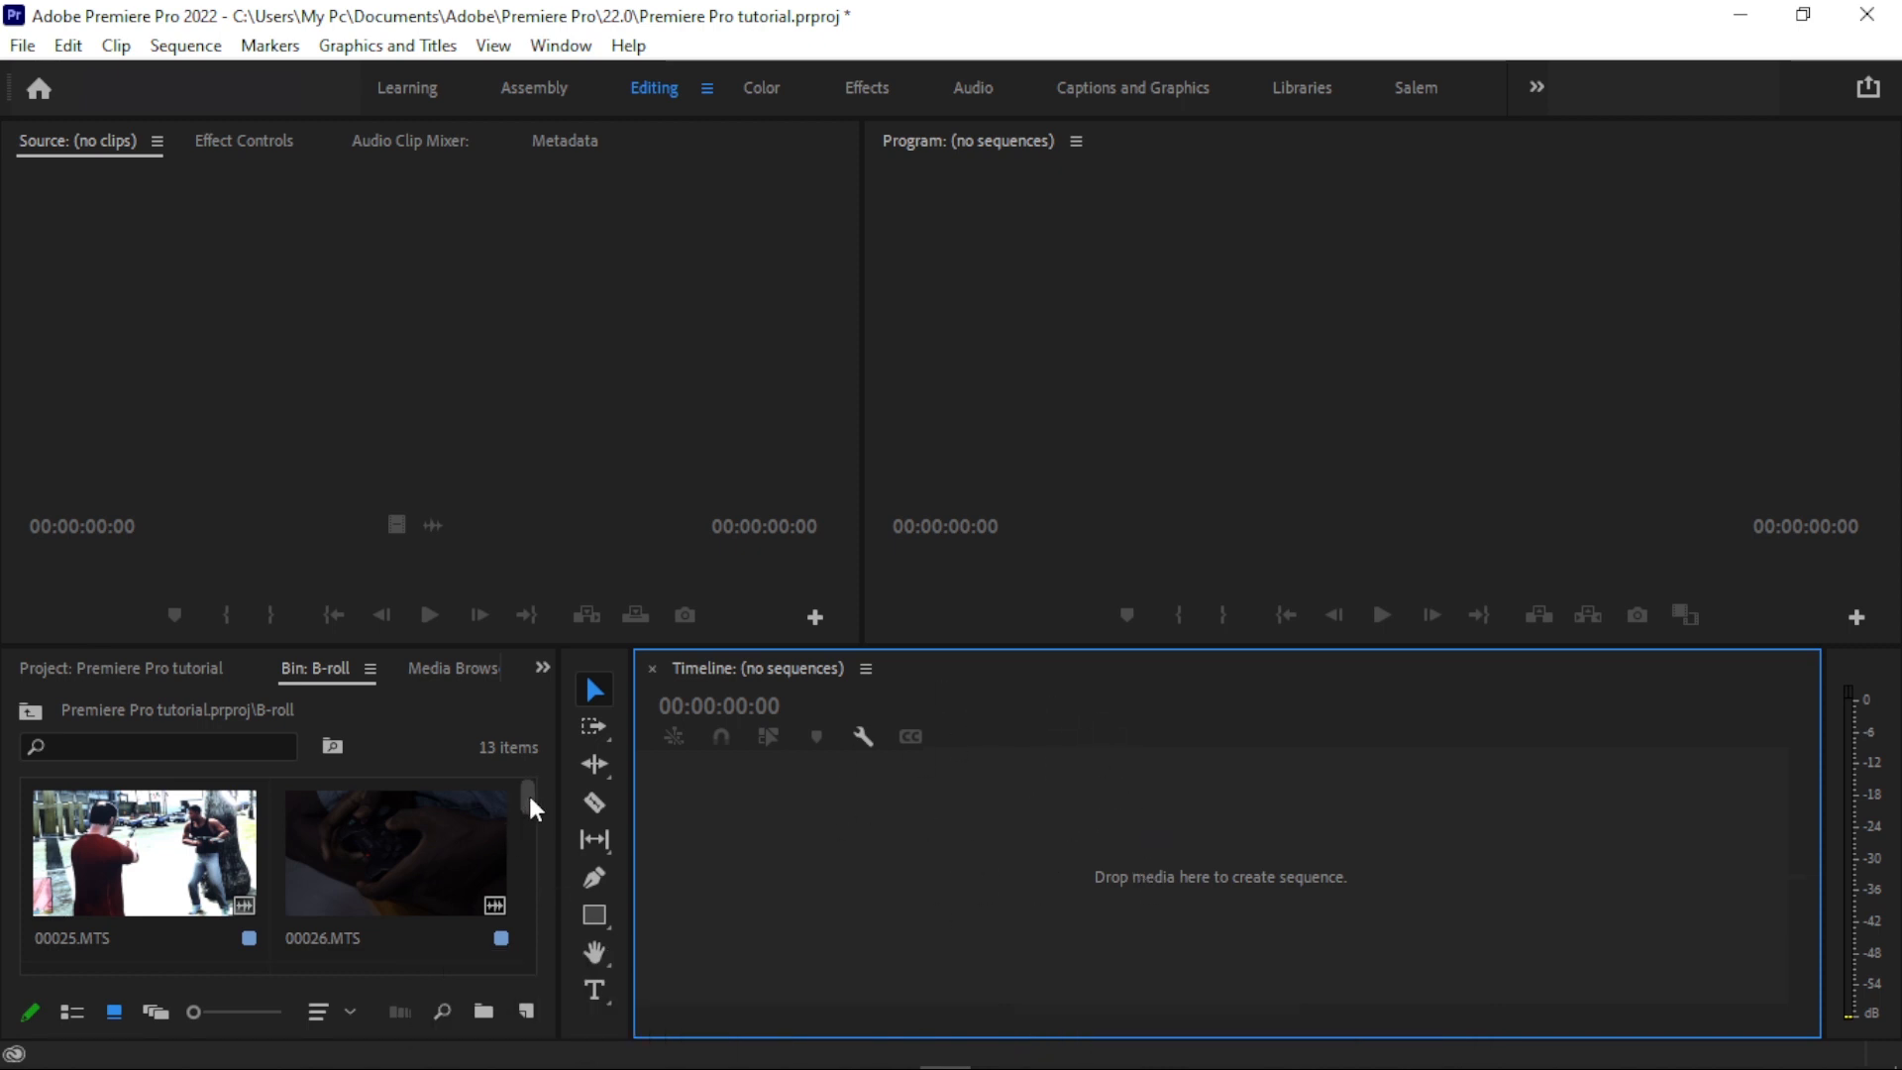
left_click_drag(528, 795, 532, 780)
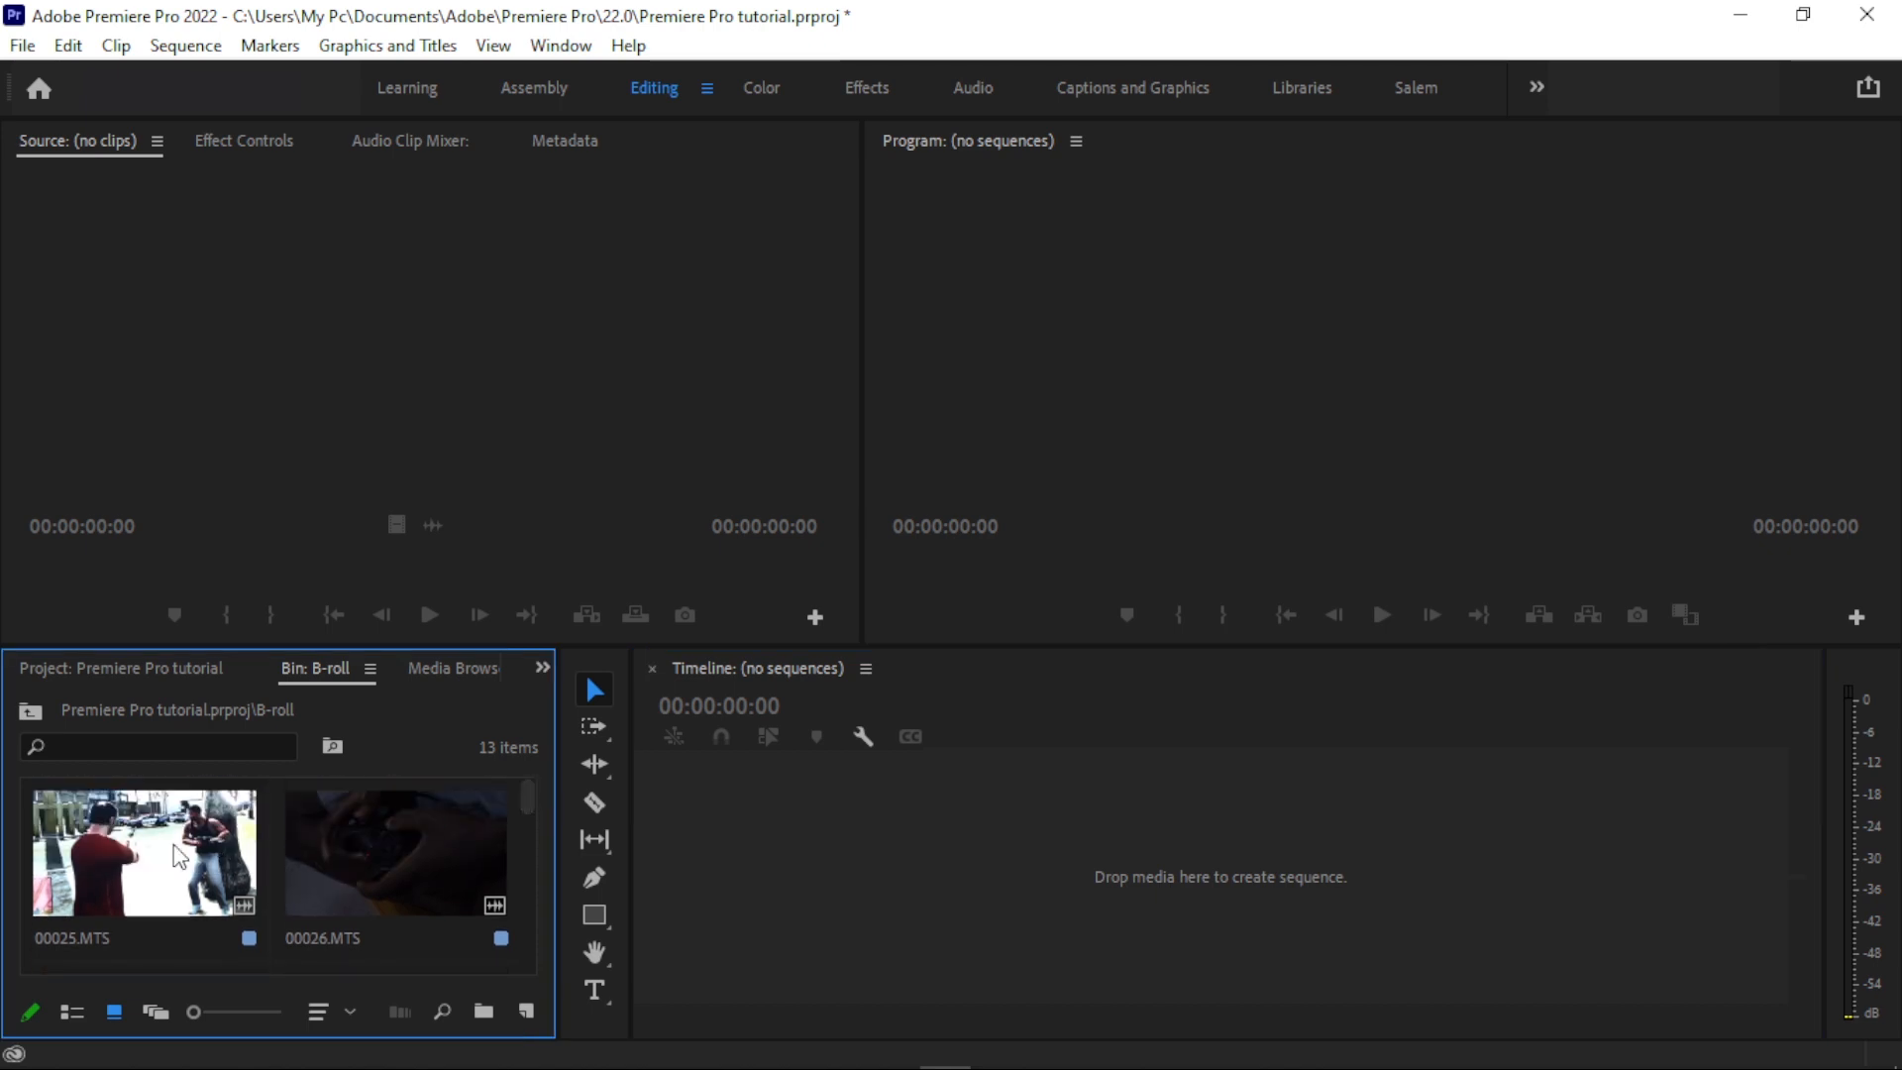
left_click_drag(149, 859, 854, 840)
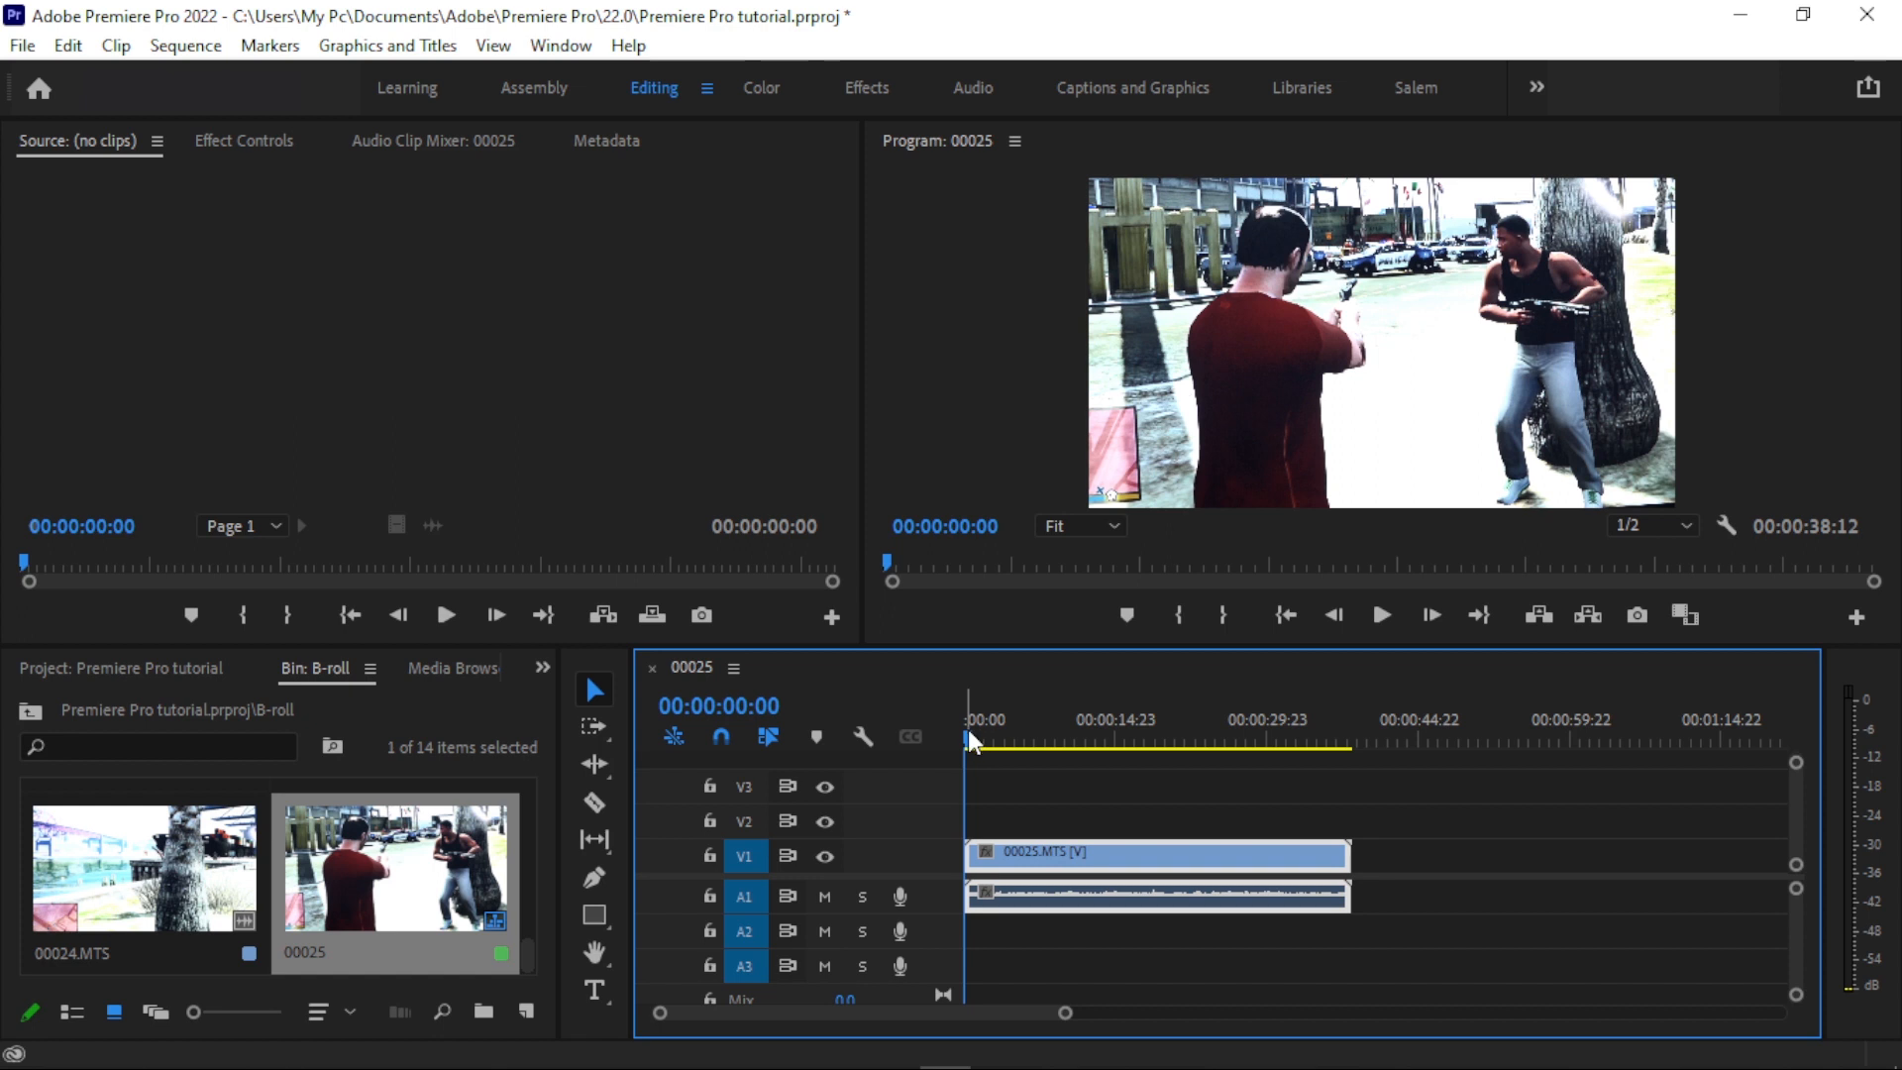
left_click_drag(967, 735, 1032, 739)
left_click_drag(1032, 739, 1021, 739)
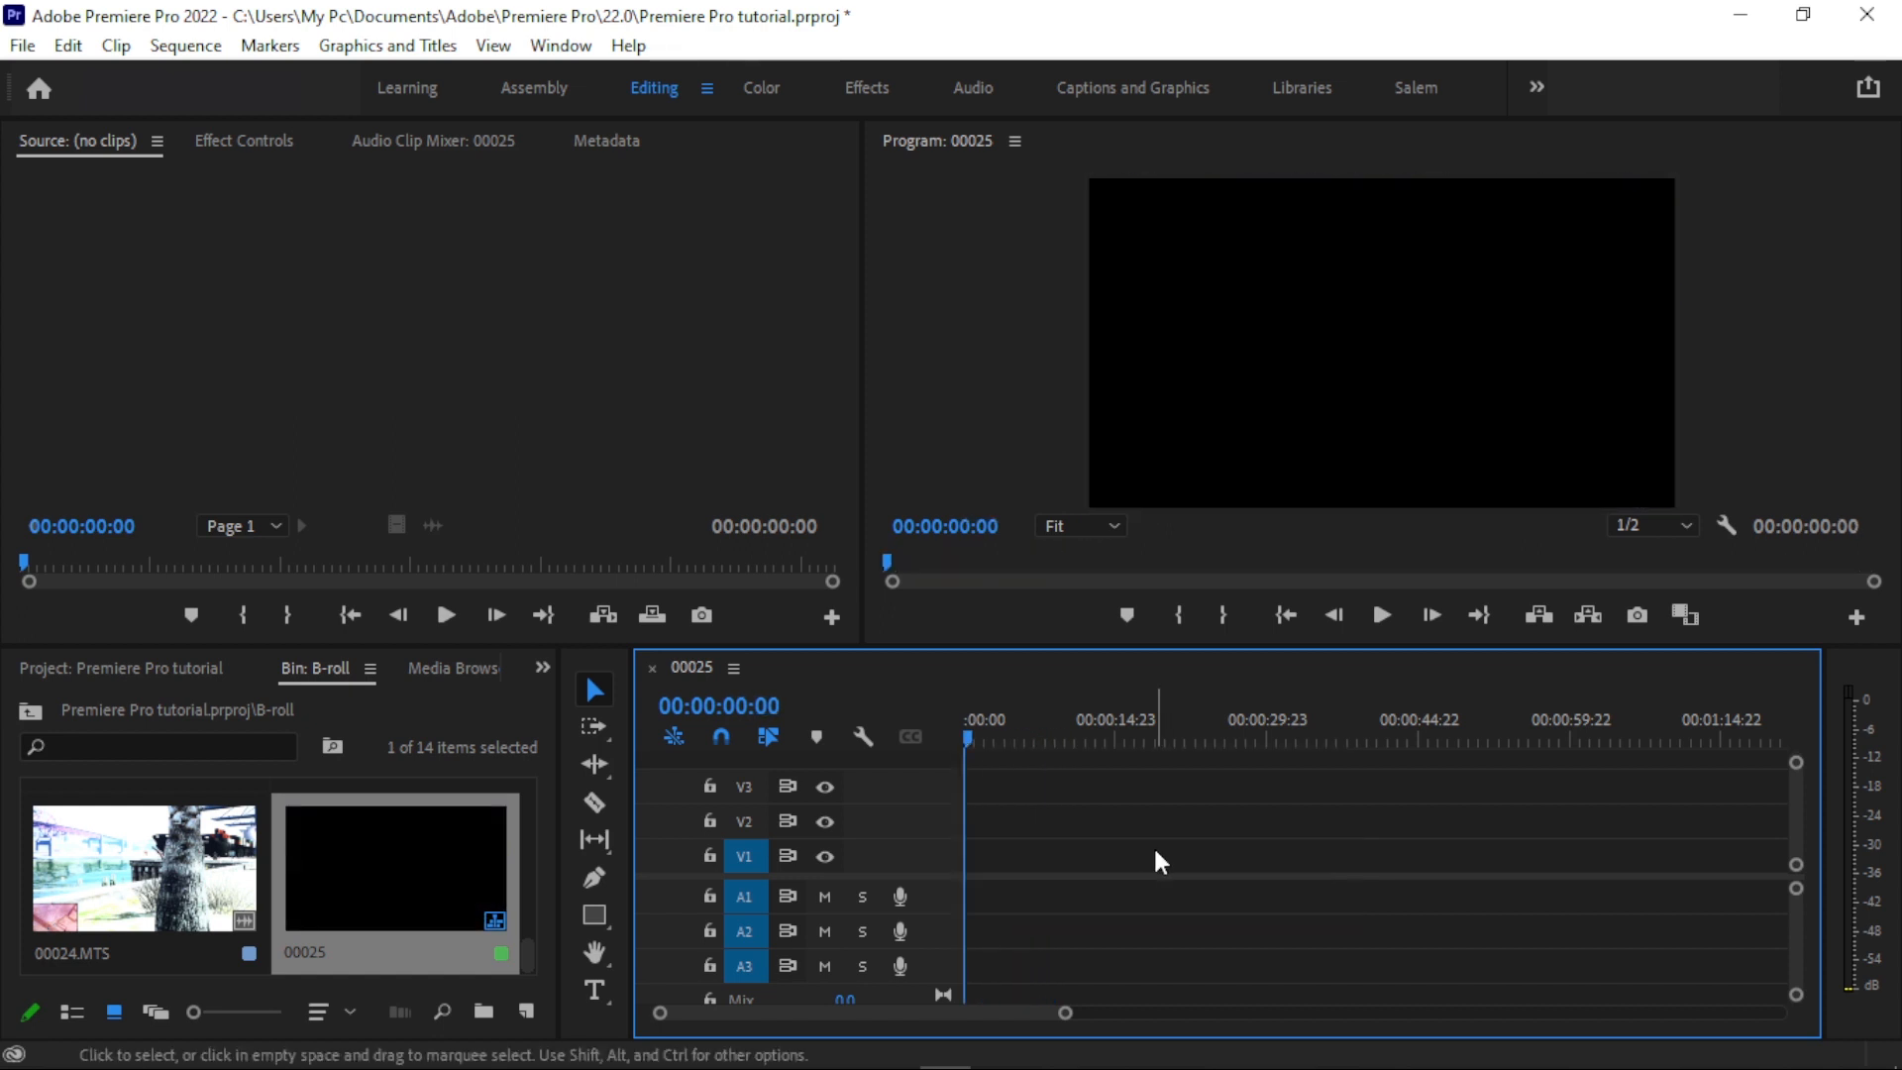
- Create a new sequence from clip 00024.MTS in the B-roll bin
left_click(141, 866)
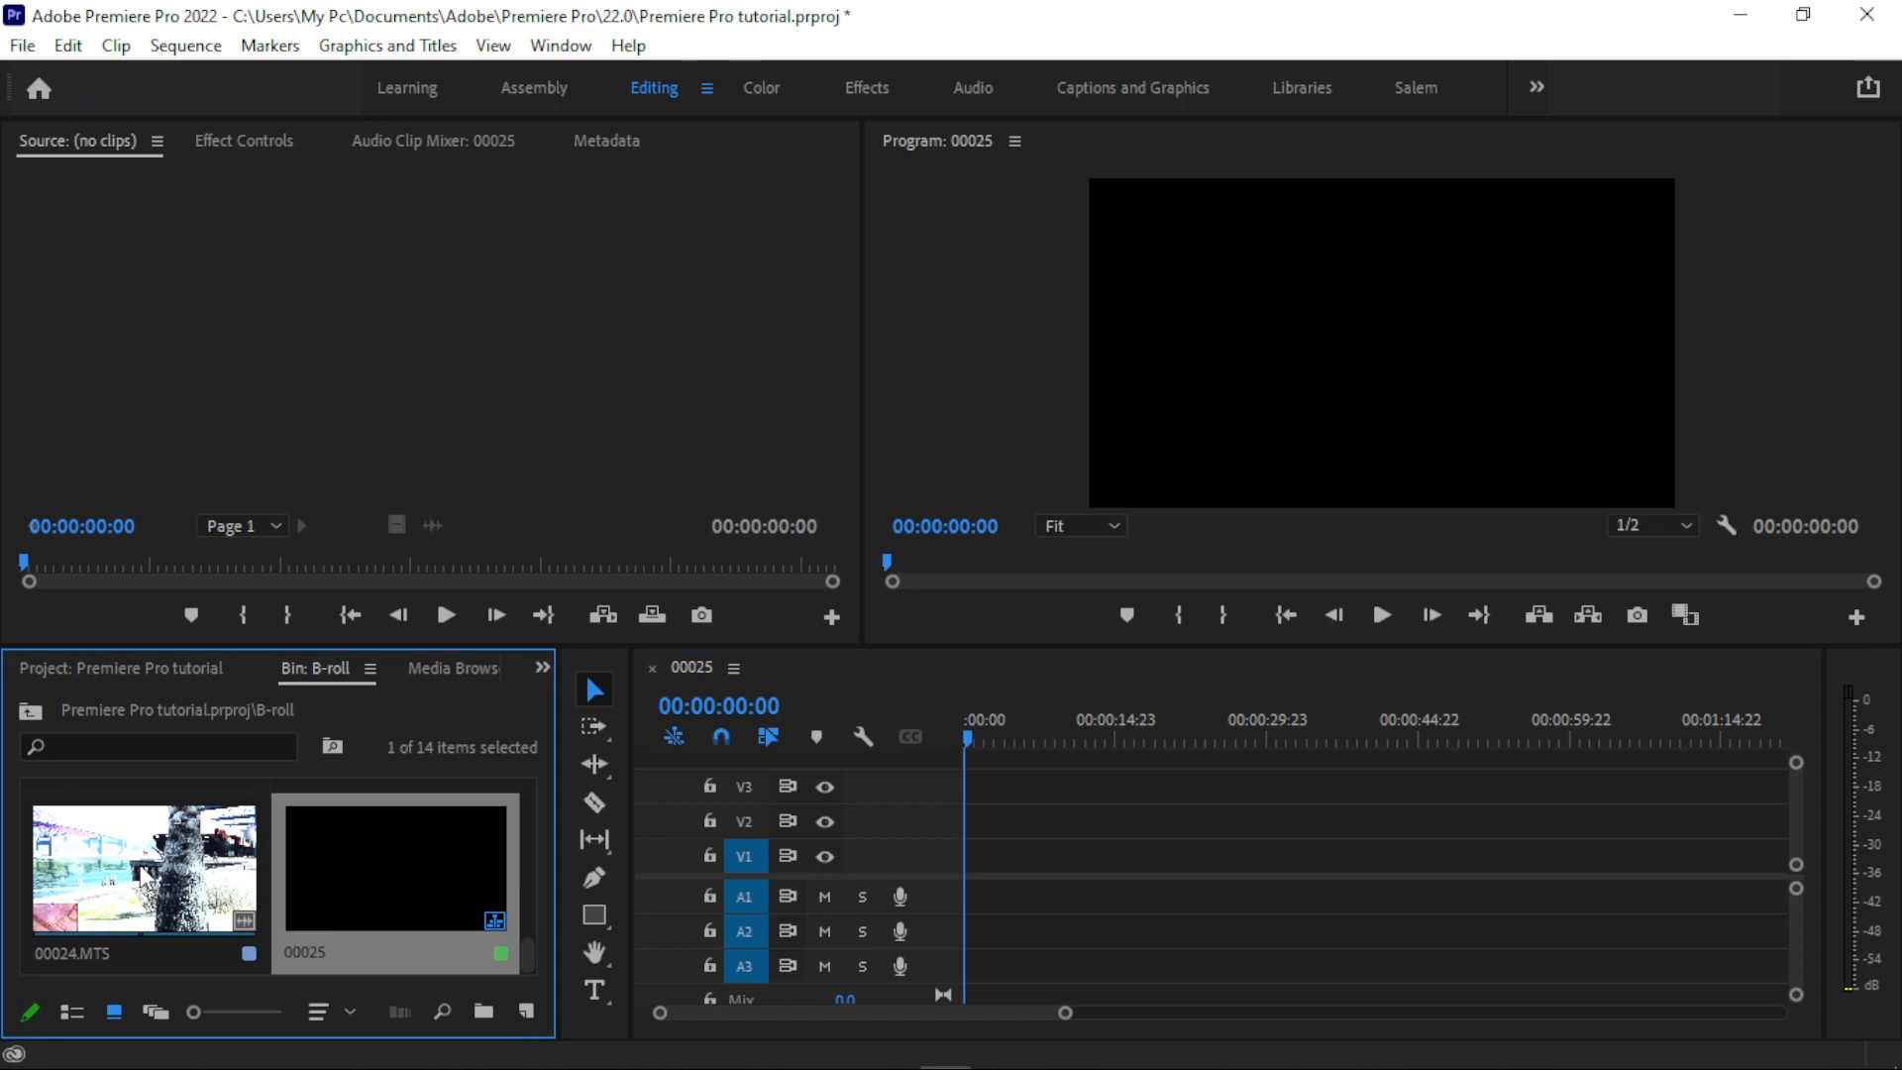
right_click(134, 872)
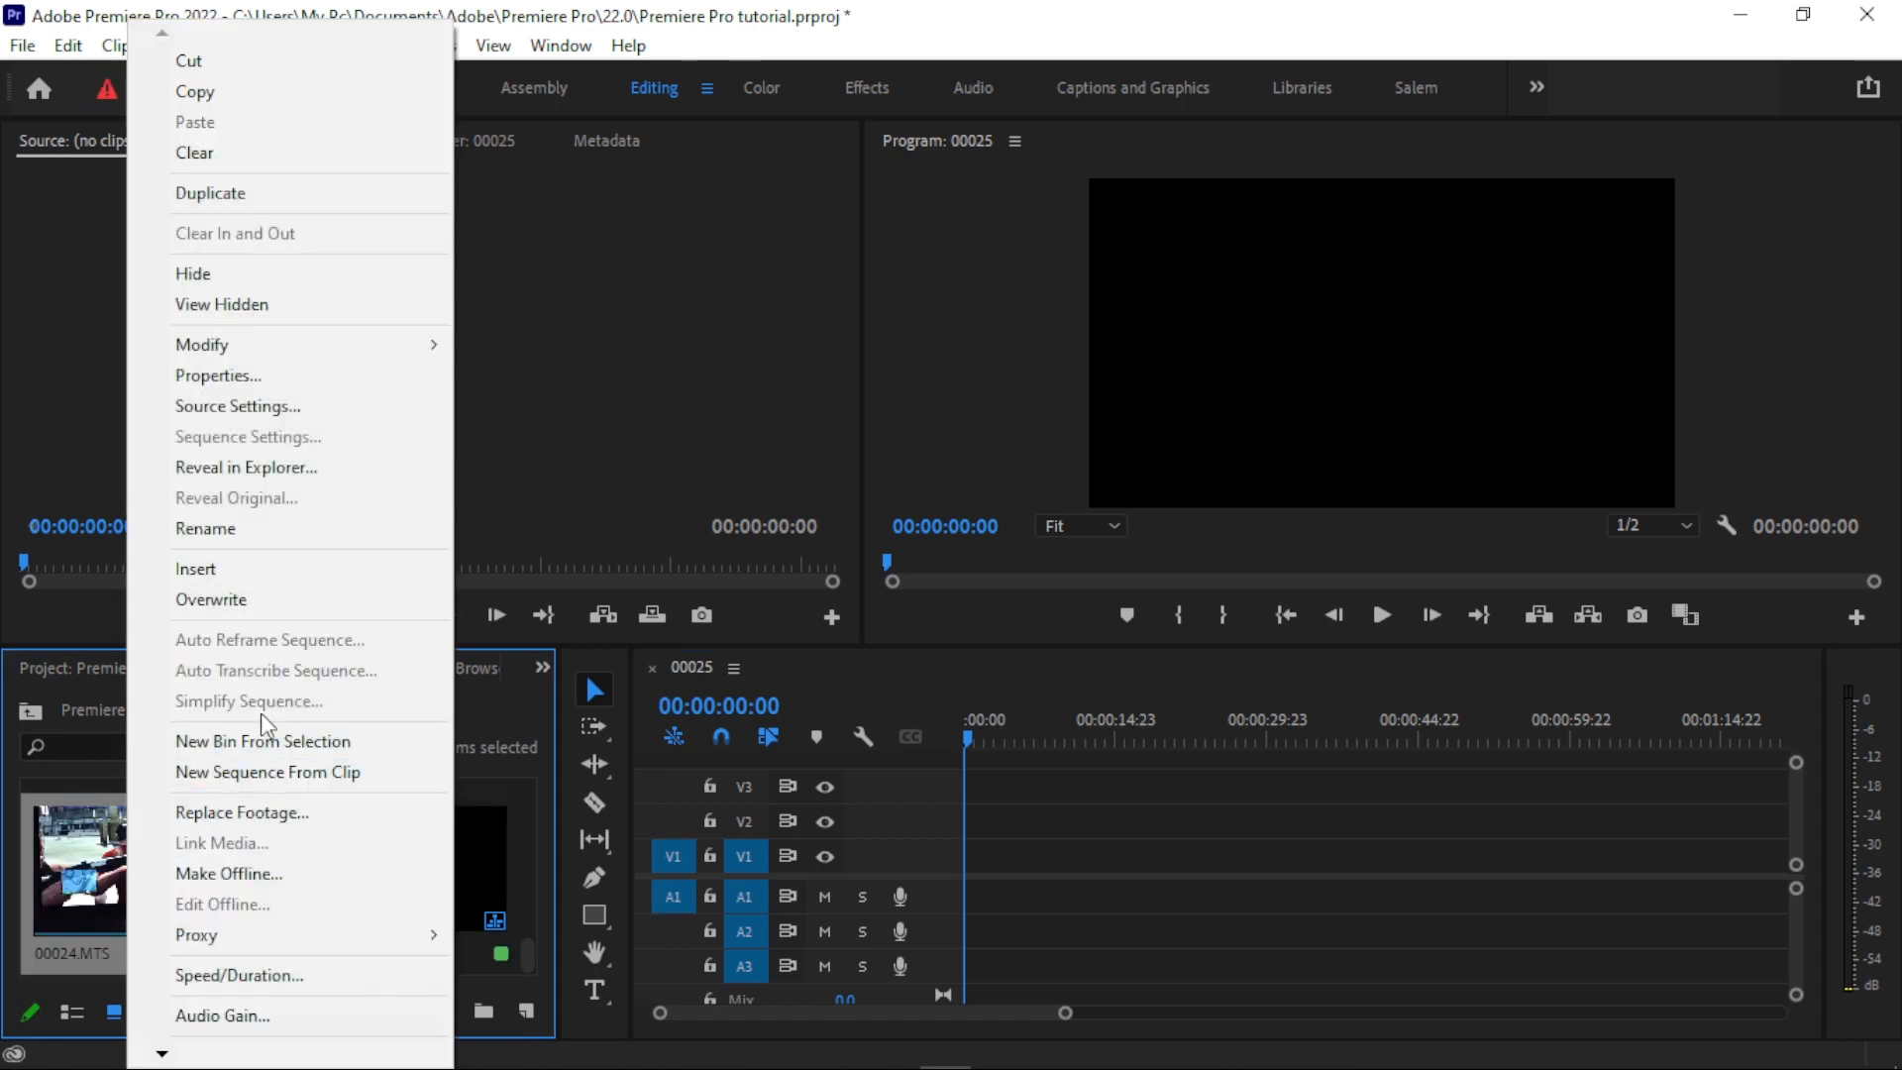
left_click(230, 772)
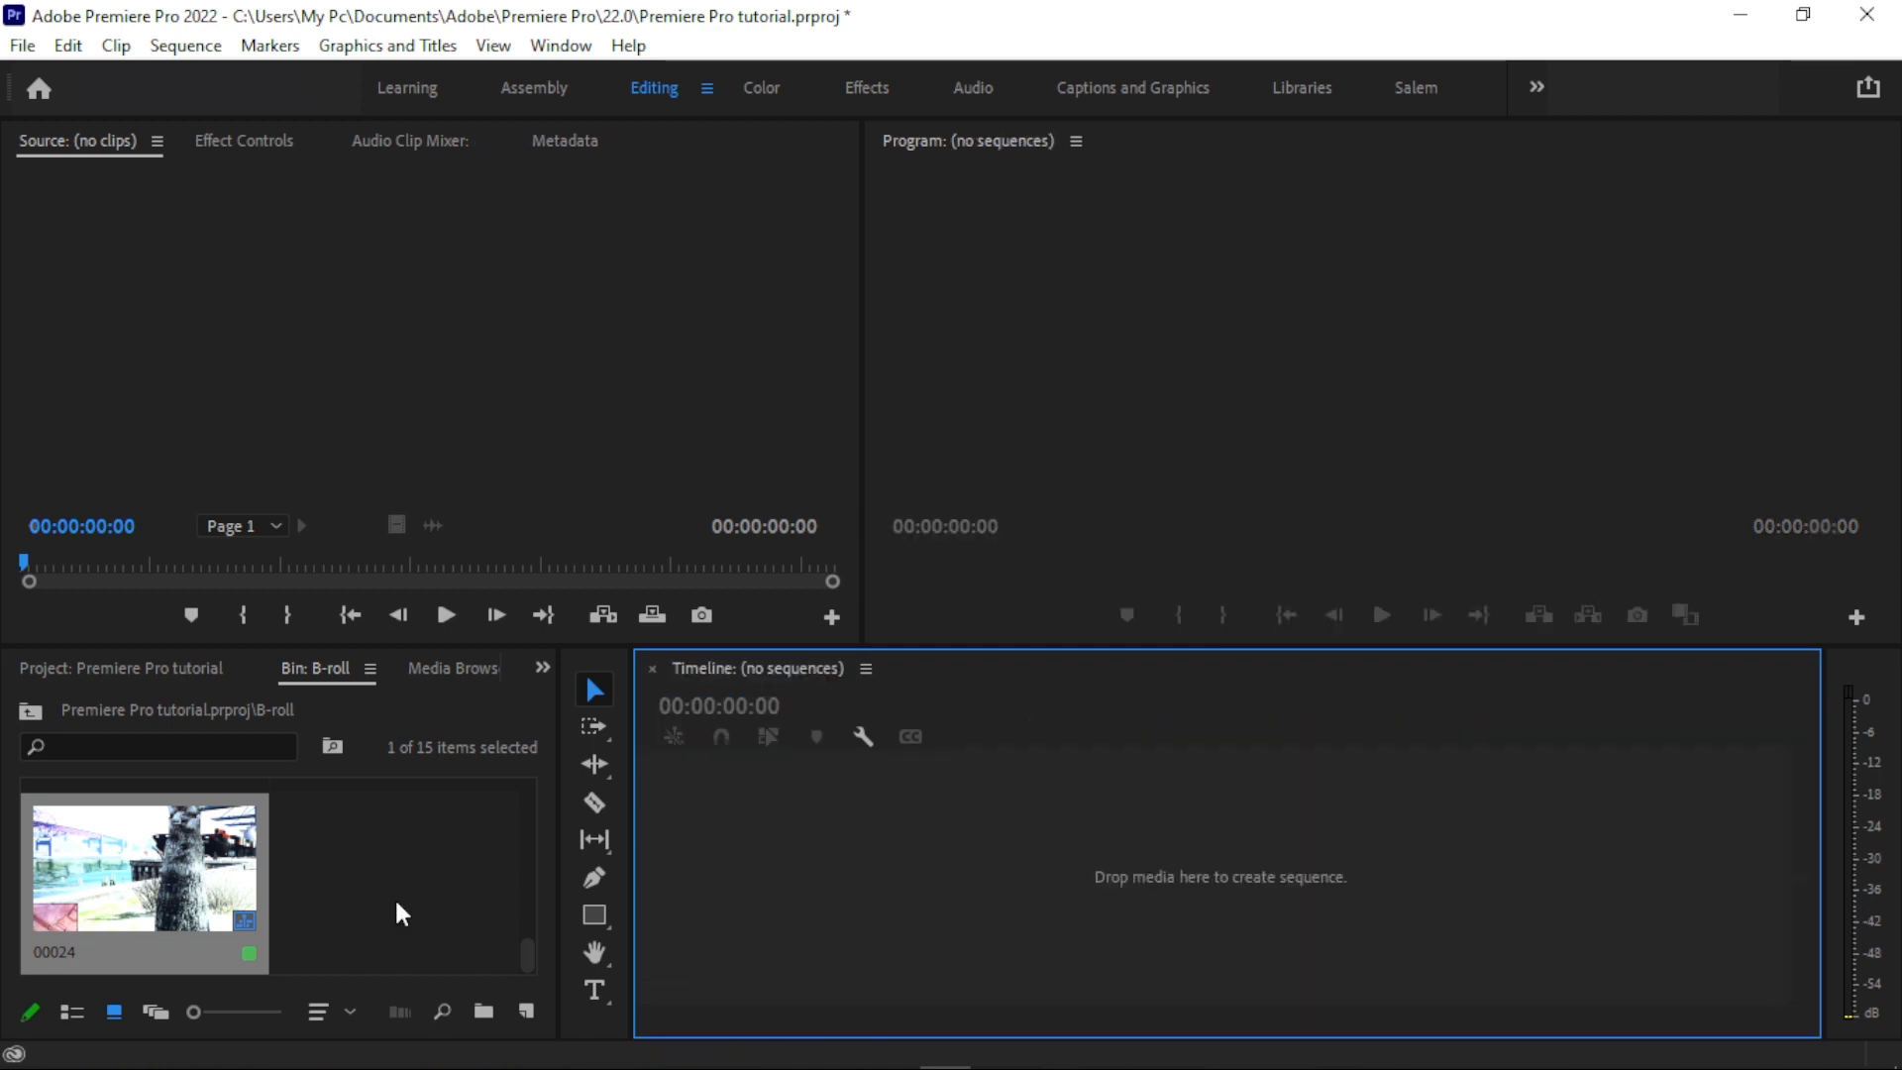
- Start a new sequence and choose the DSLR 1080p24 preset under Digital SLR
left_click(527, 1010)
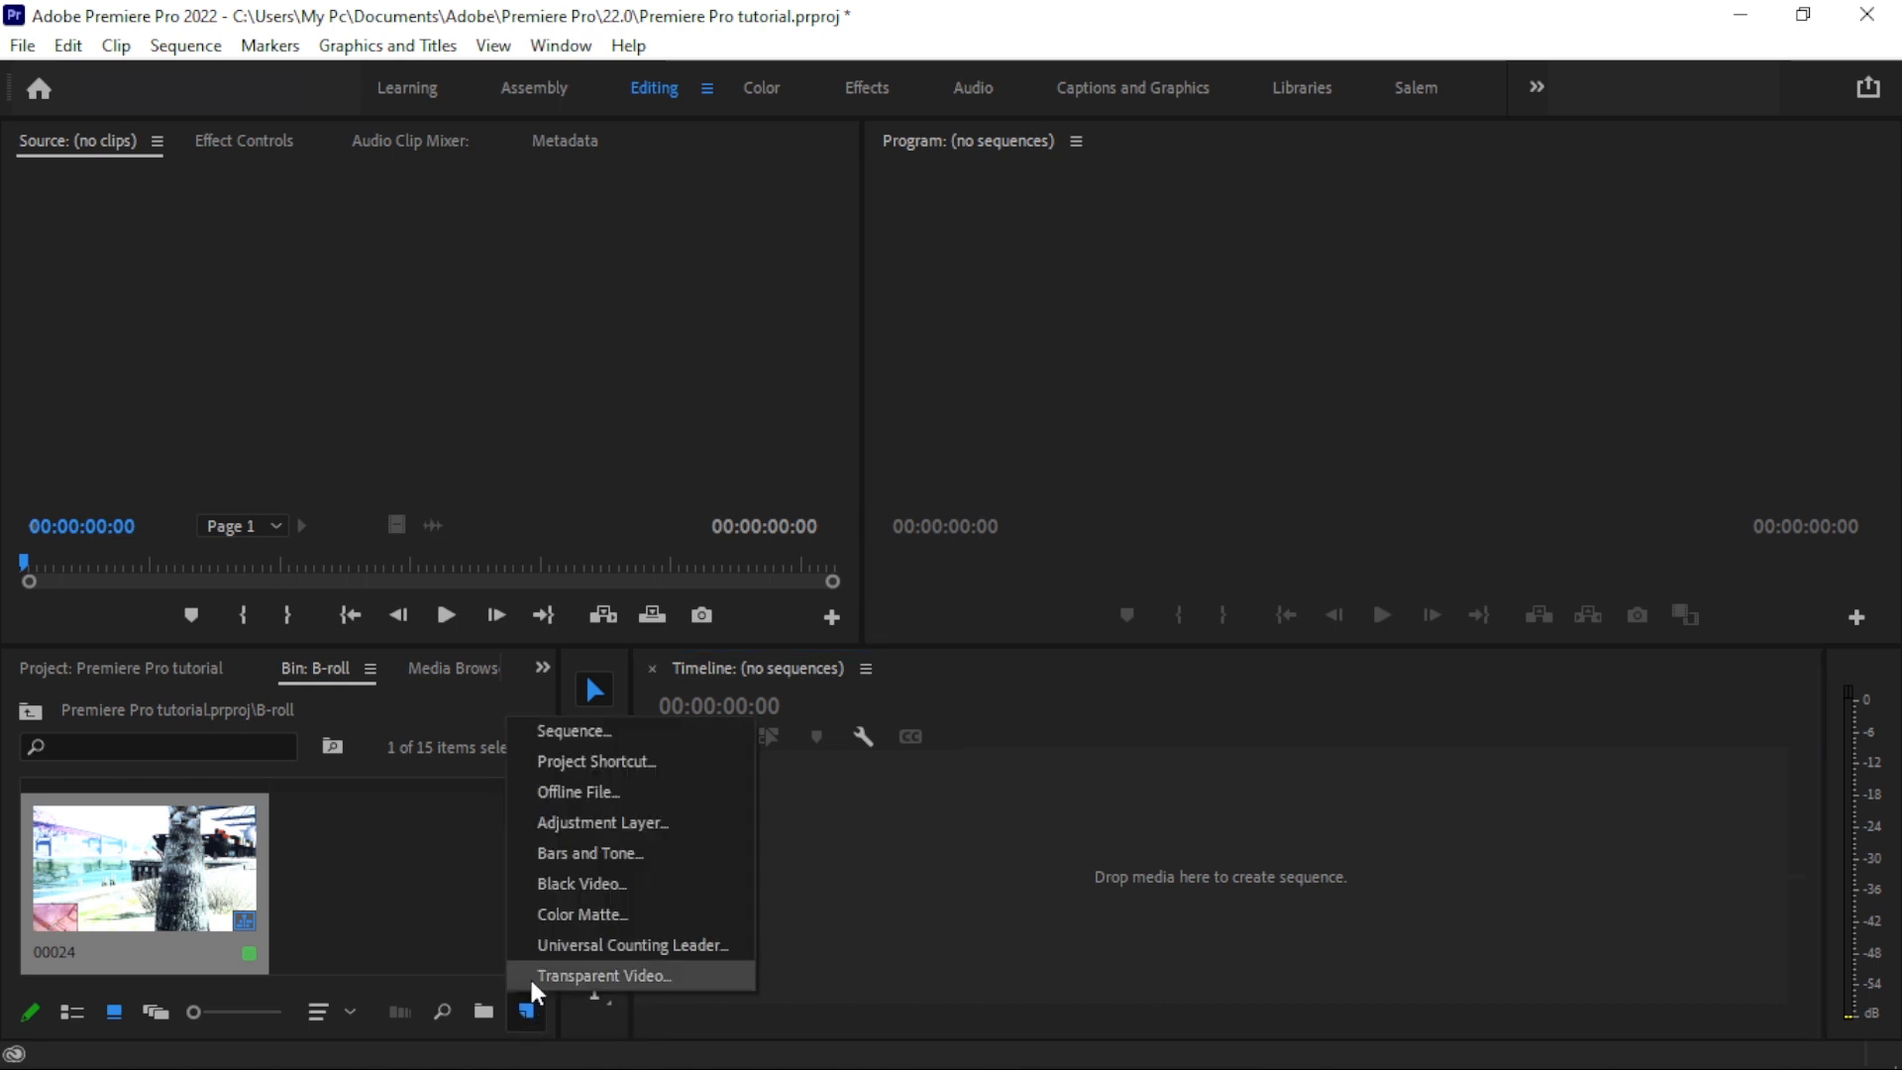
left_click(591, 734)
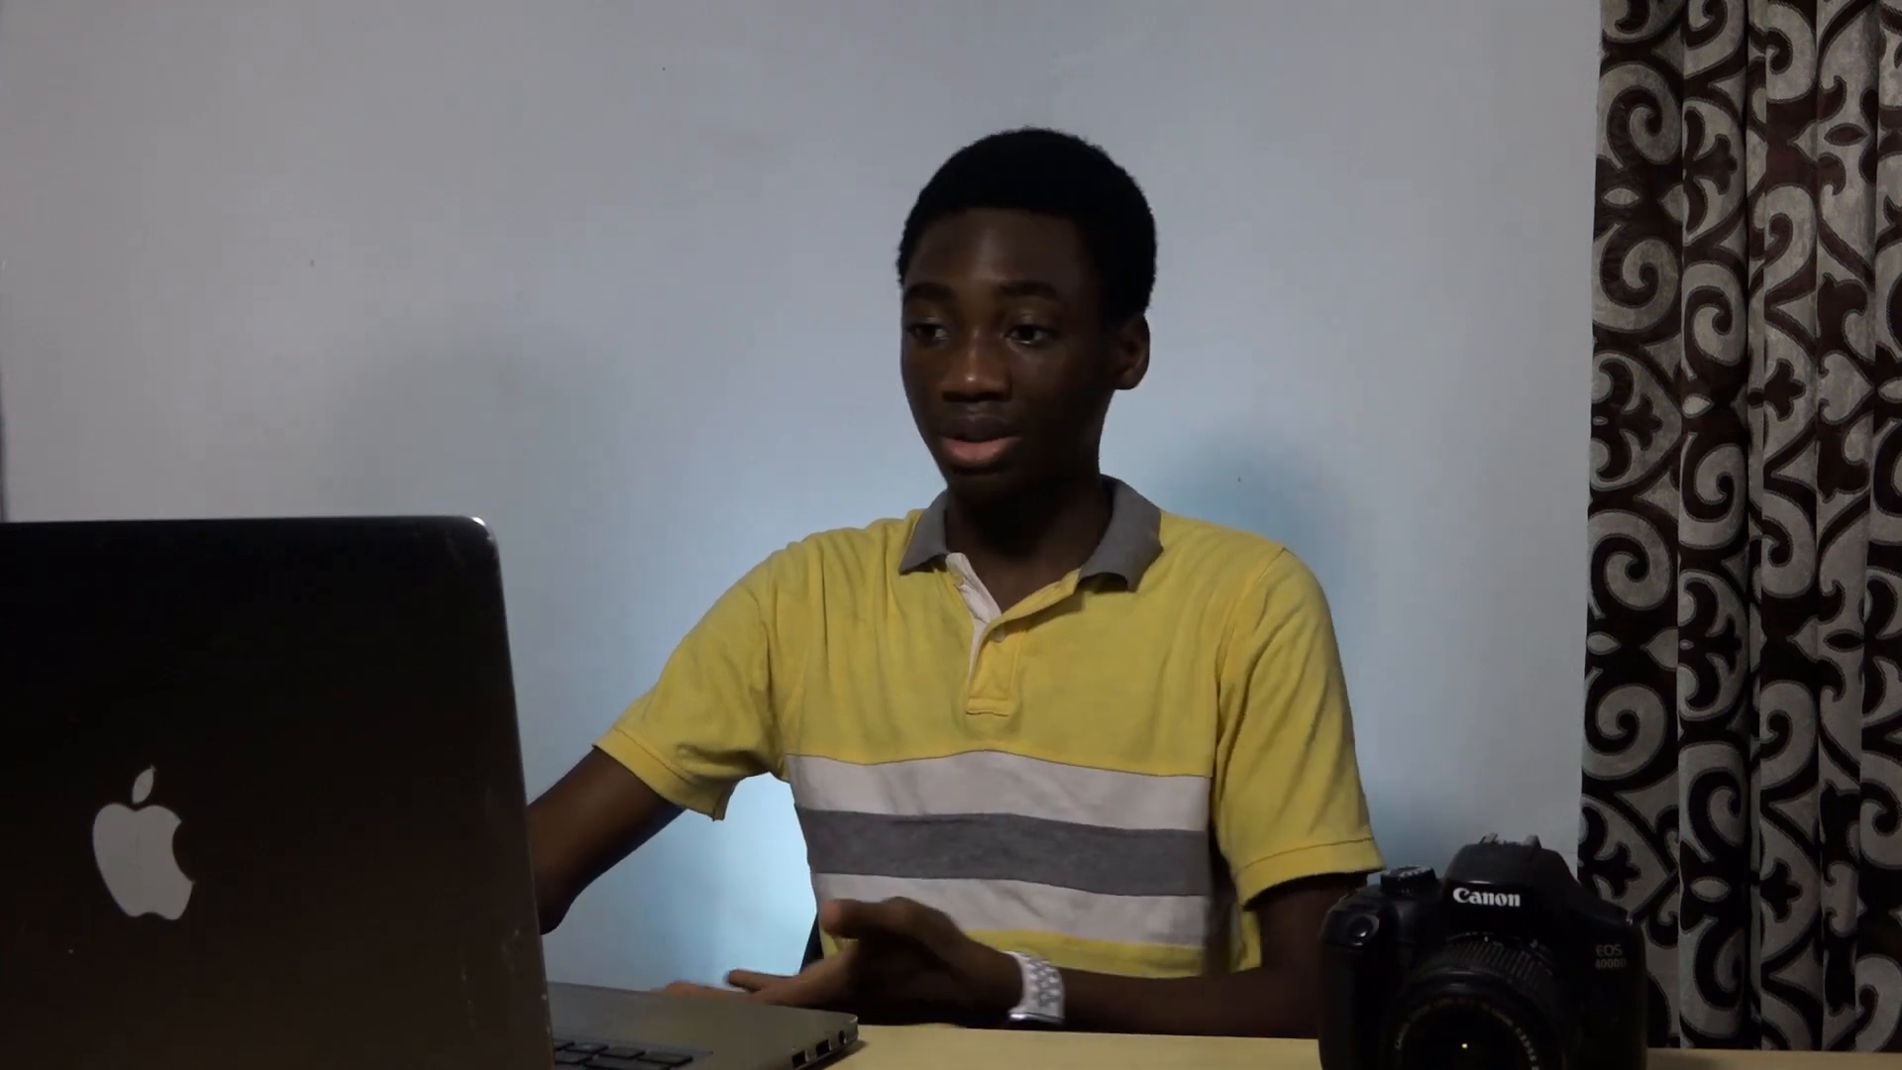
left_click(704, 360)
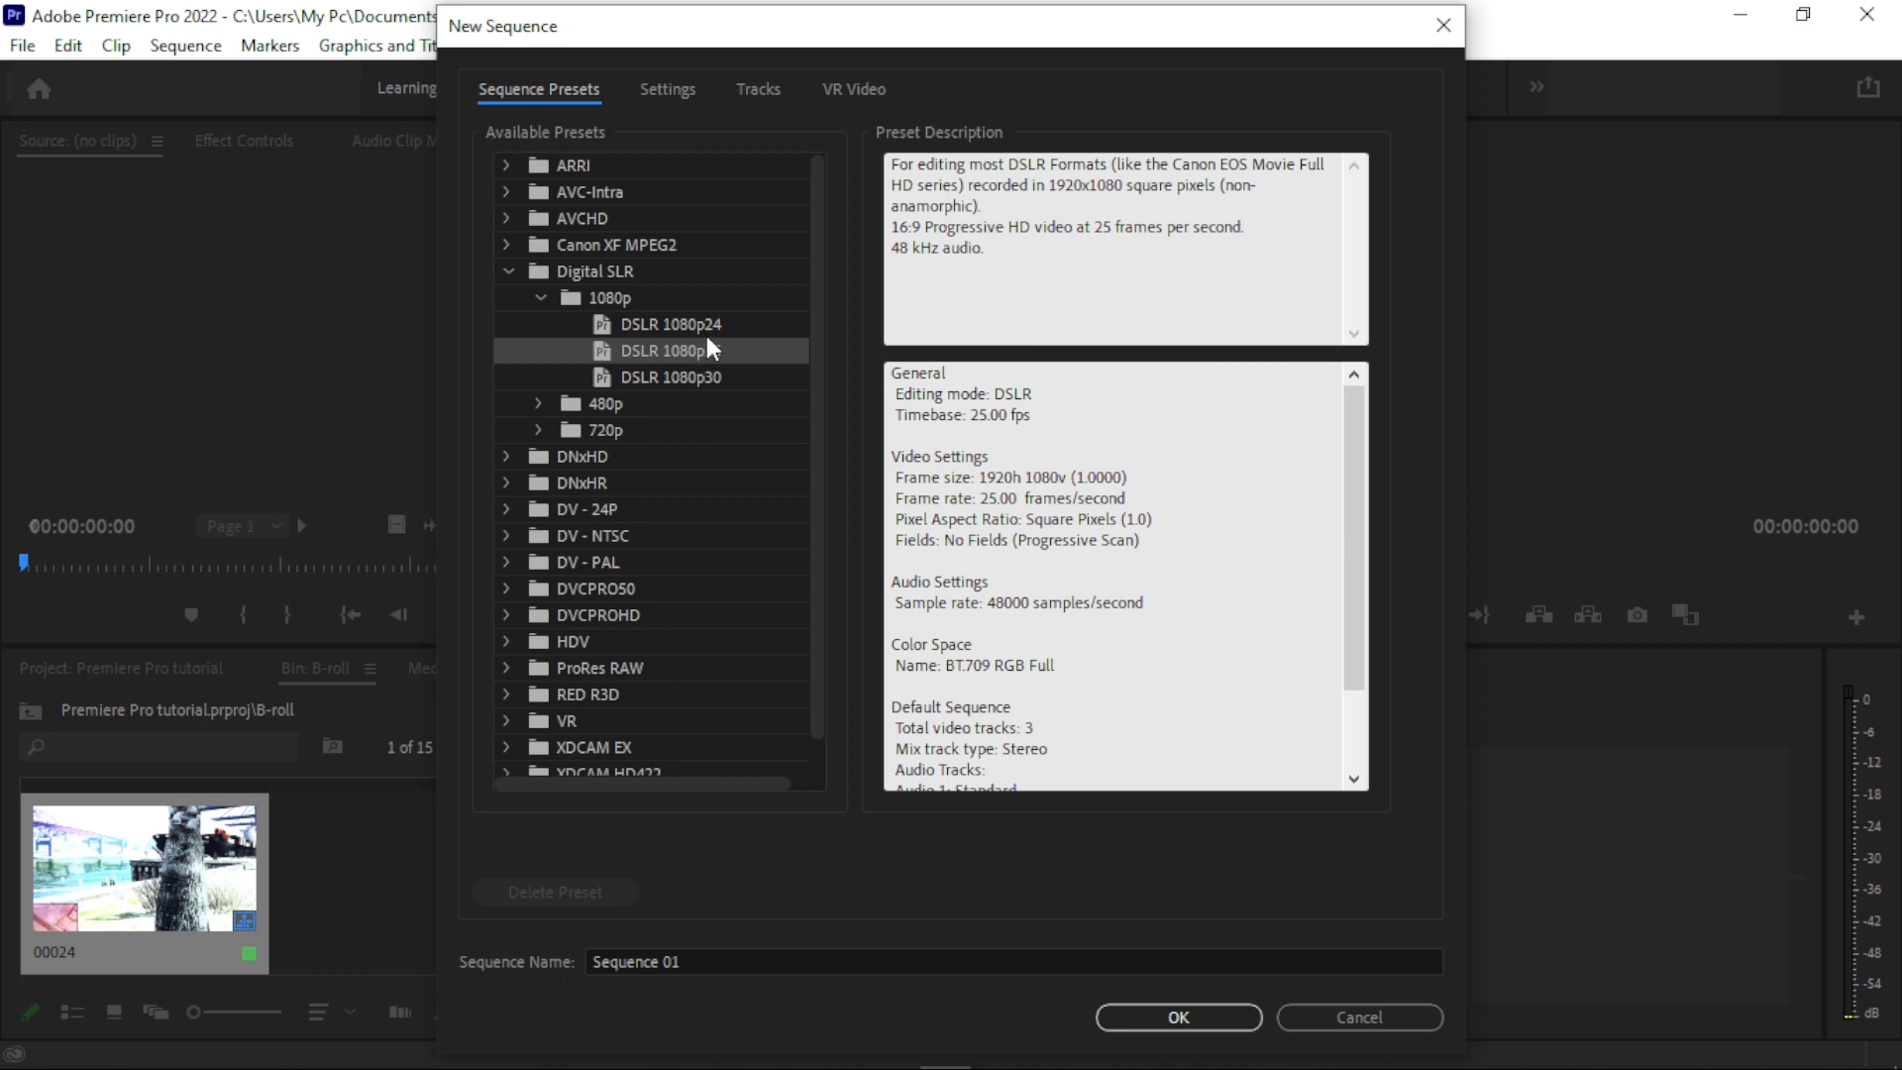
left_click(706, 323)
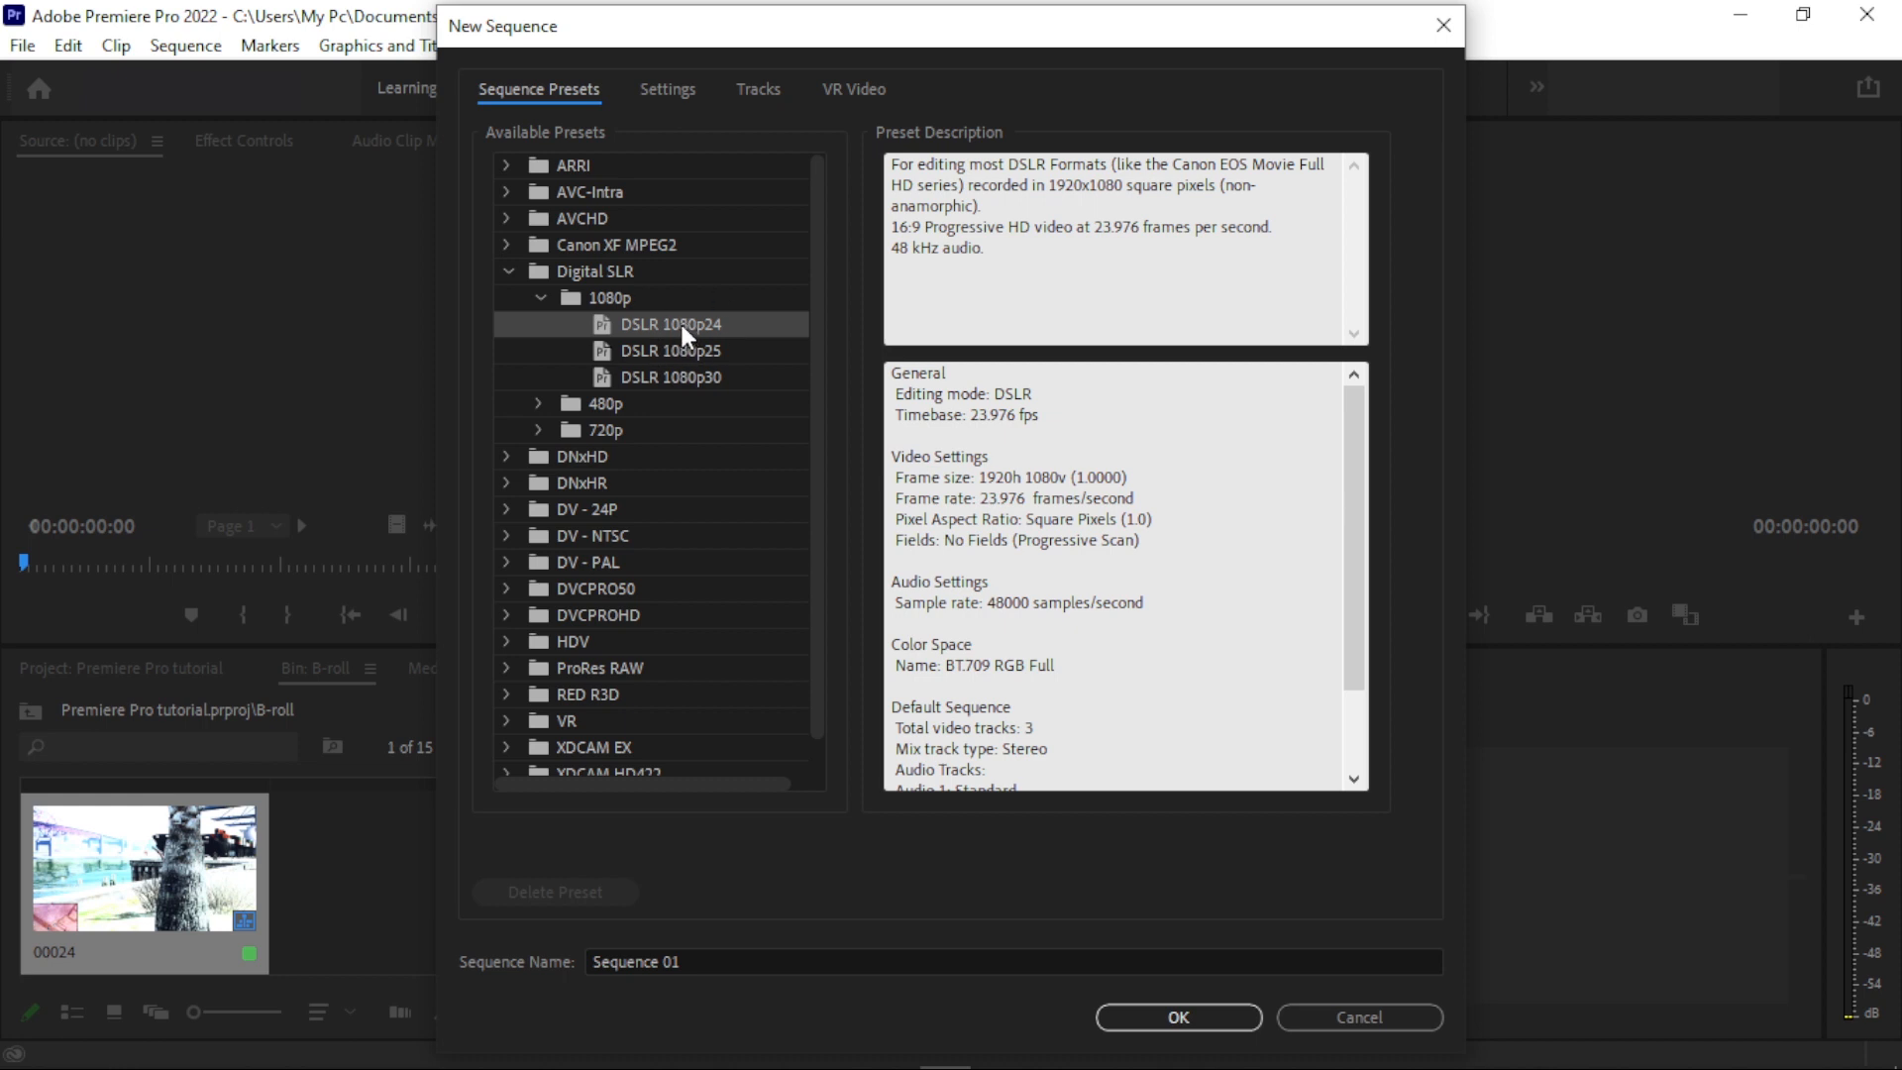
- Examine the available editing modes in the new sequence's settings
left_click(679, 85)
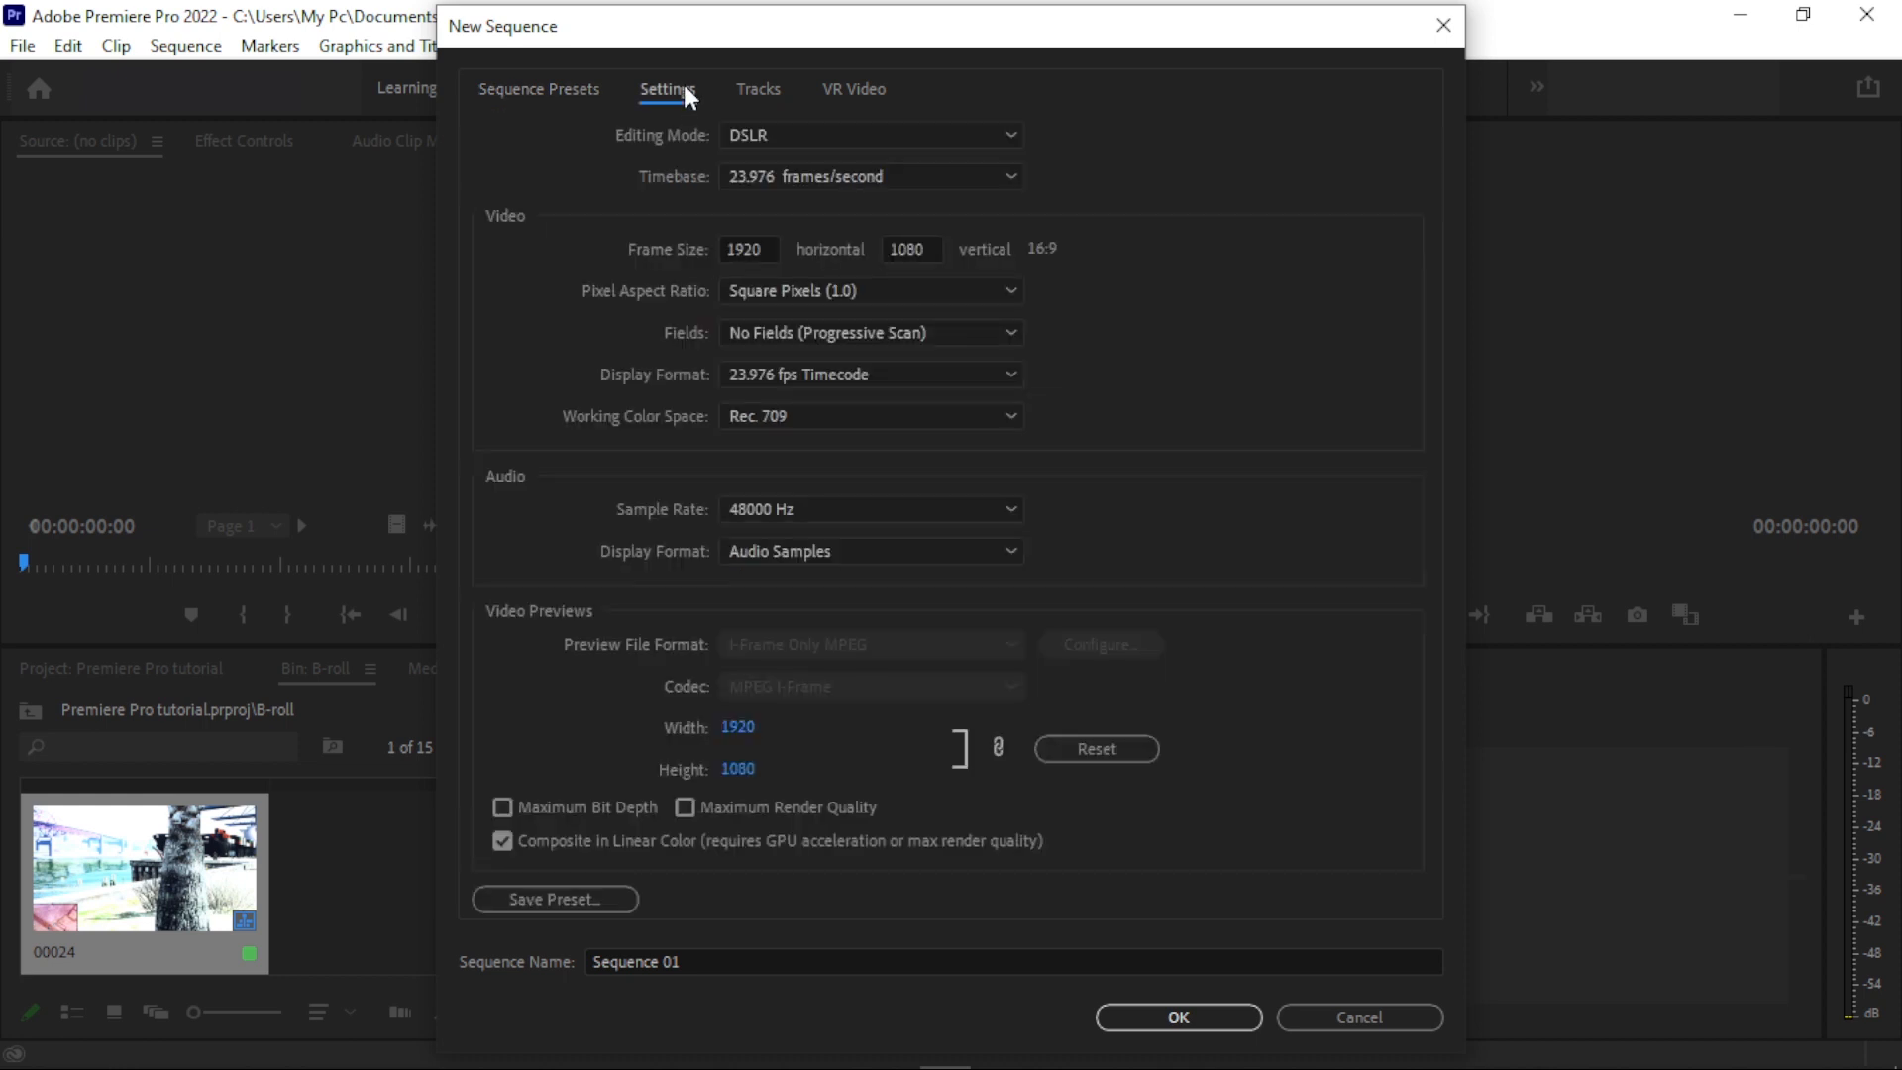
left_click(770, 131)
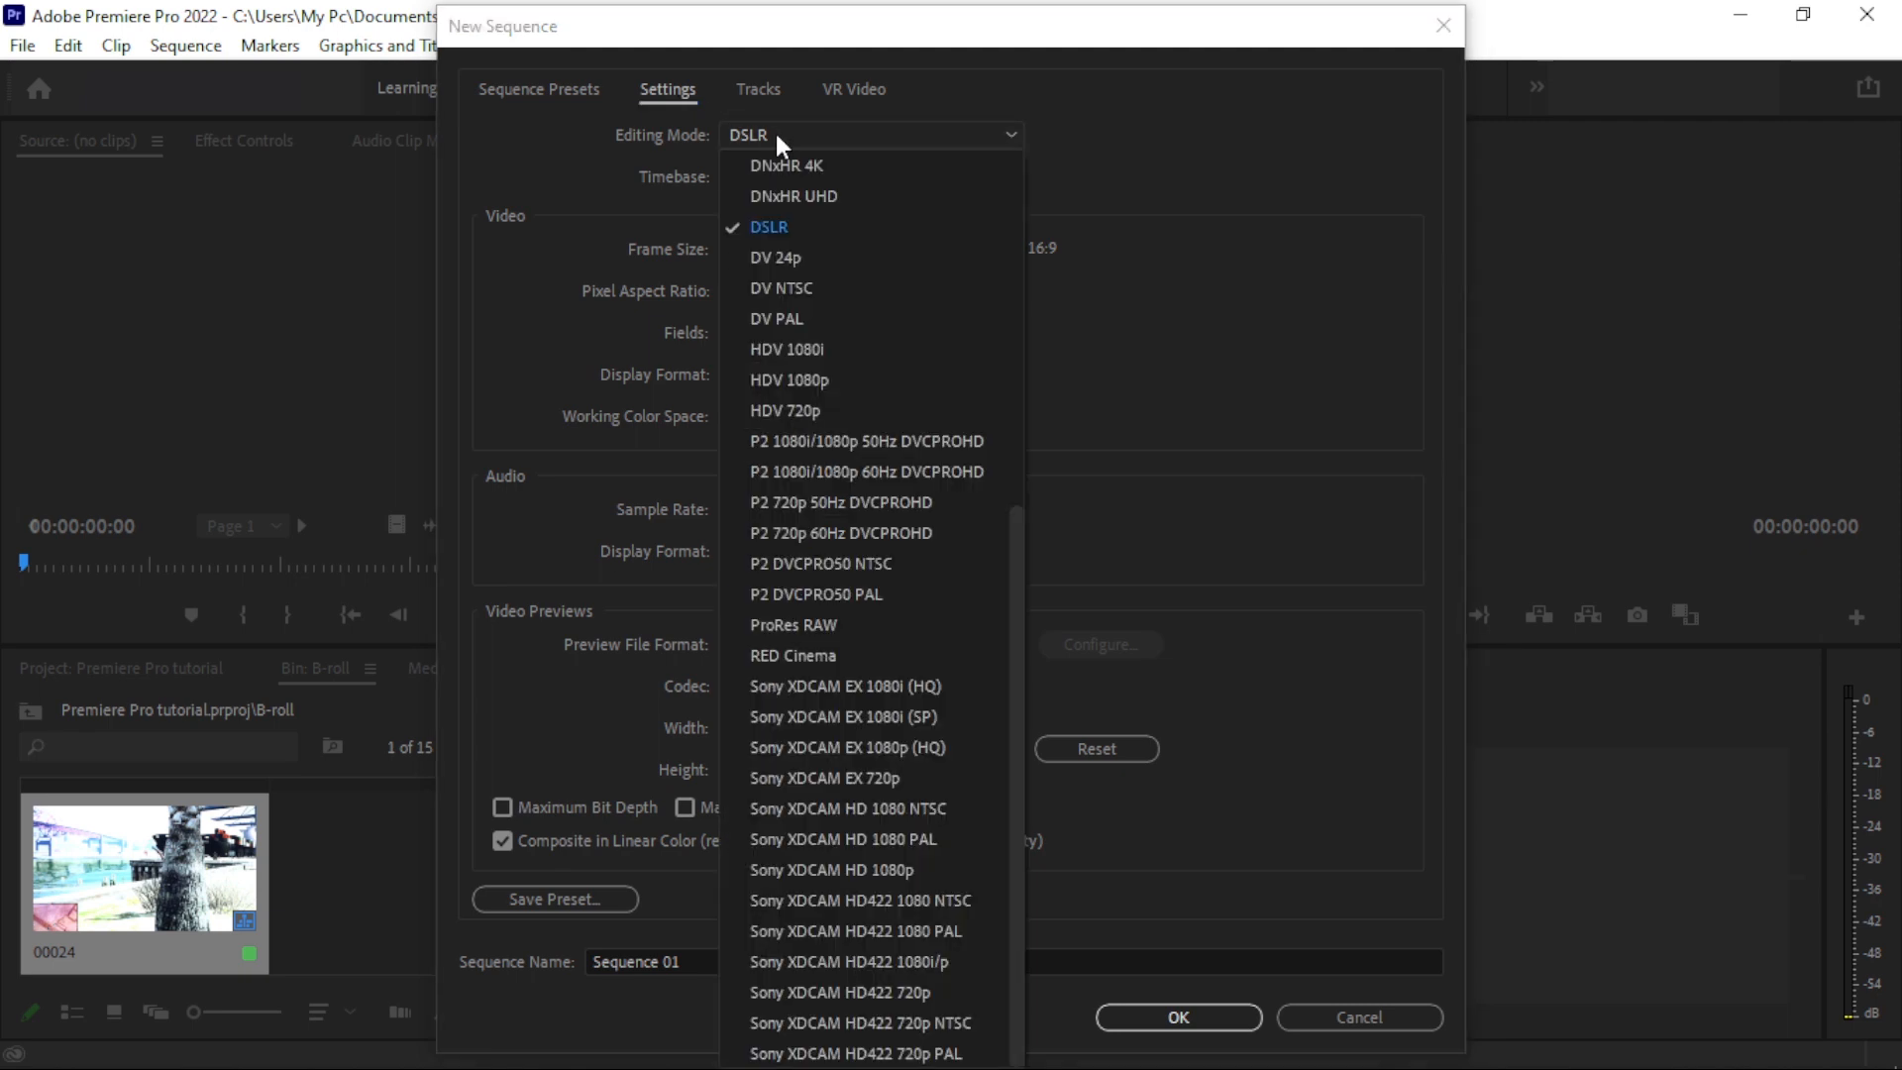
scroll(848, 489, "up", 6)
scroll(830, 327, "down", 6)
left_click(1144, 296)
- Try the 24.00 frames/second timebase, switch to 23.976 frames/second, and cancel the new sequence
left_click(894, 183)
left_click(893, 185)
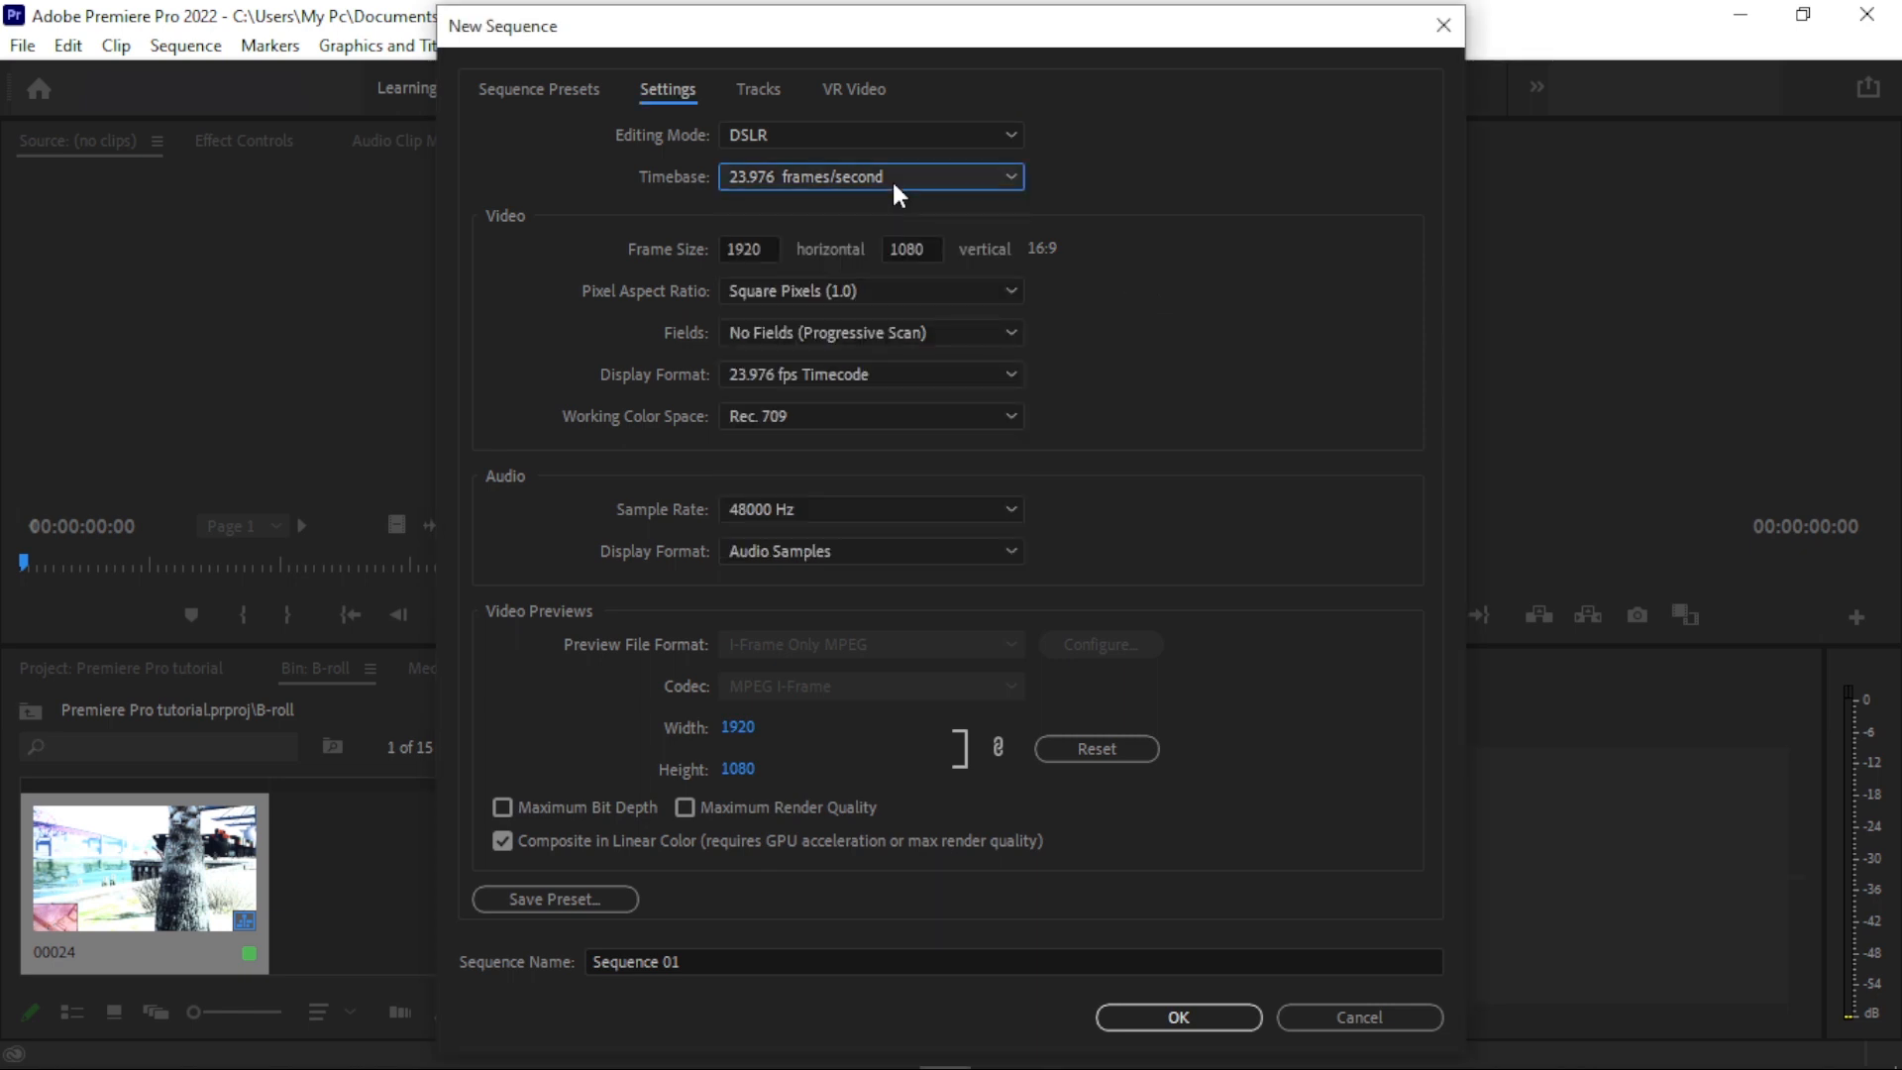
left_click(896, 188)
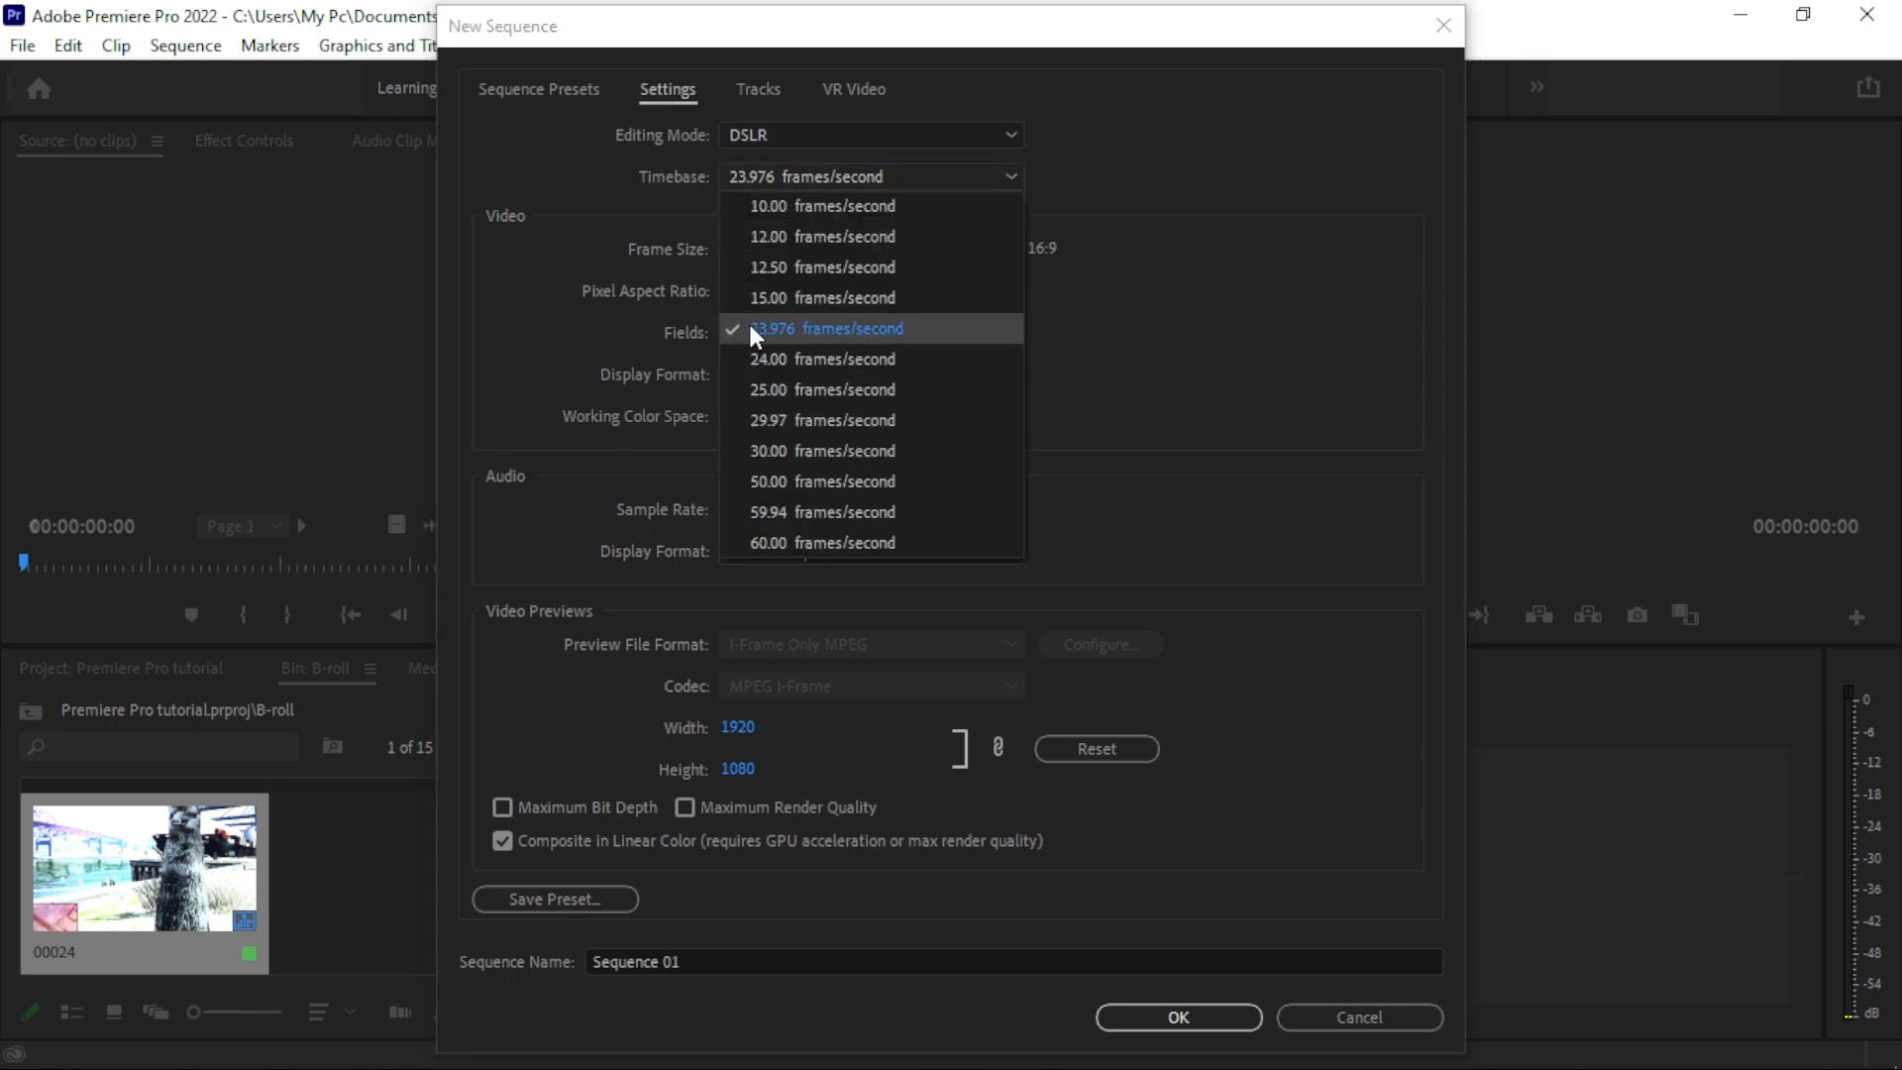
left_click(802, 360)
left_click(852, 170)
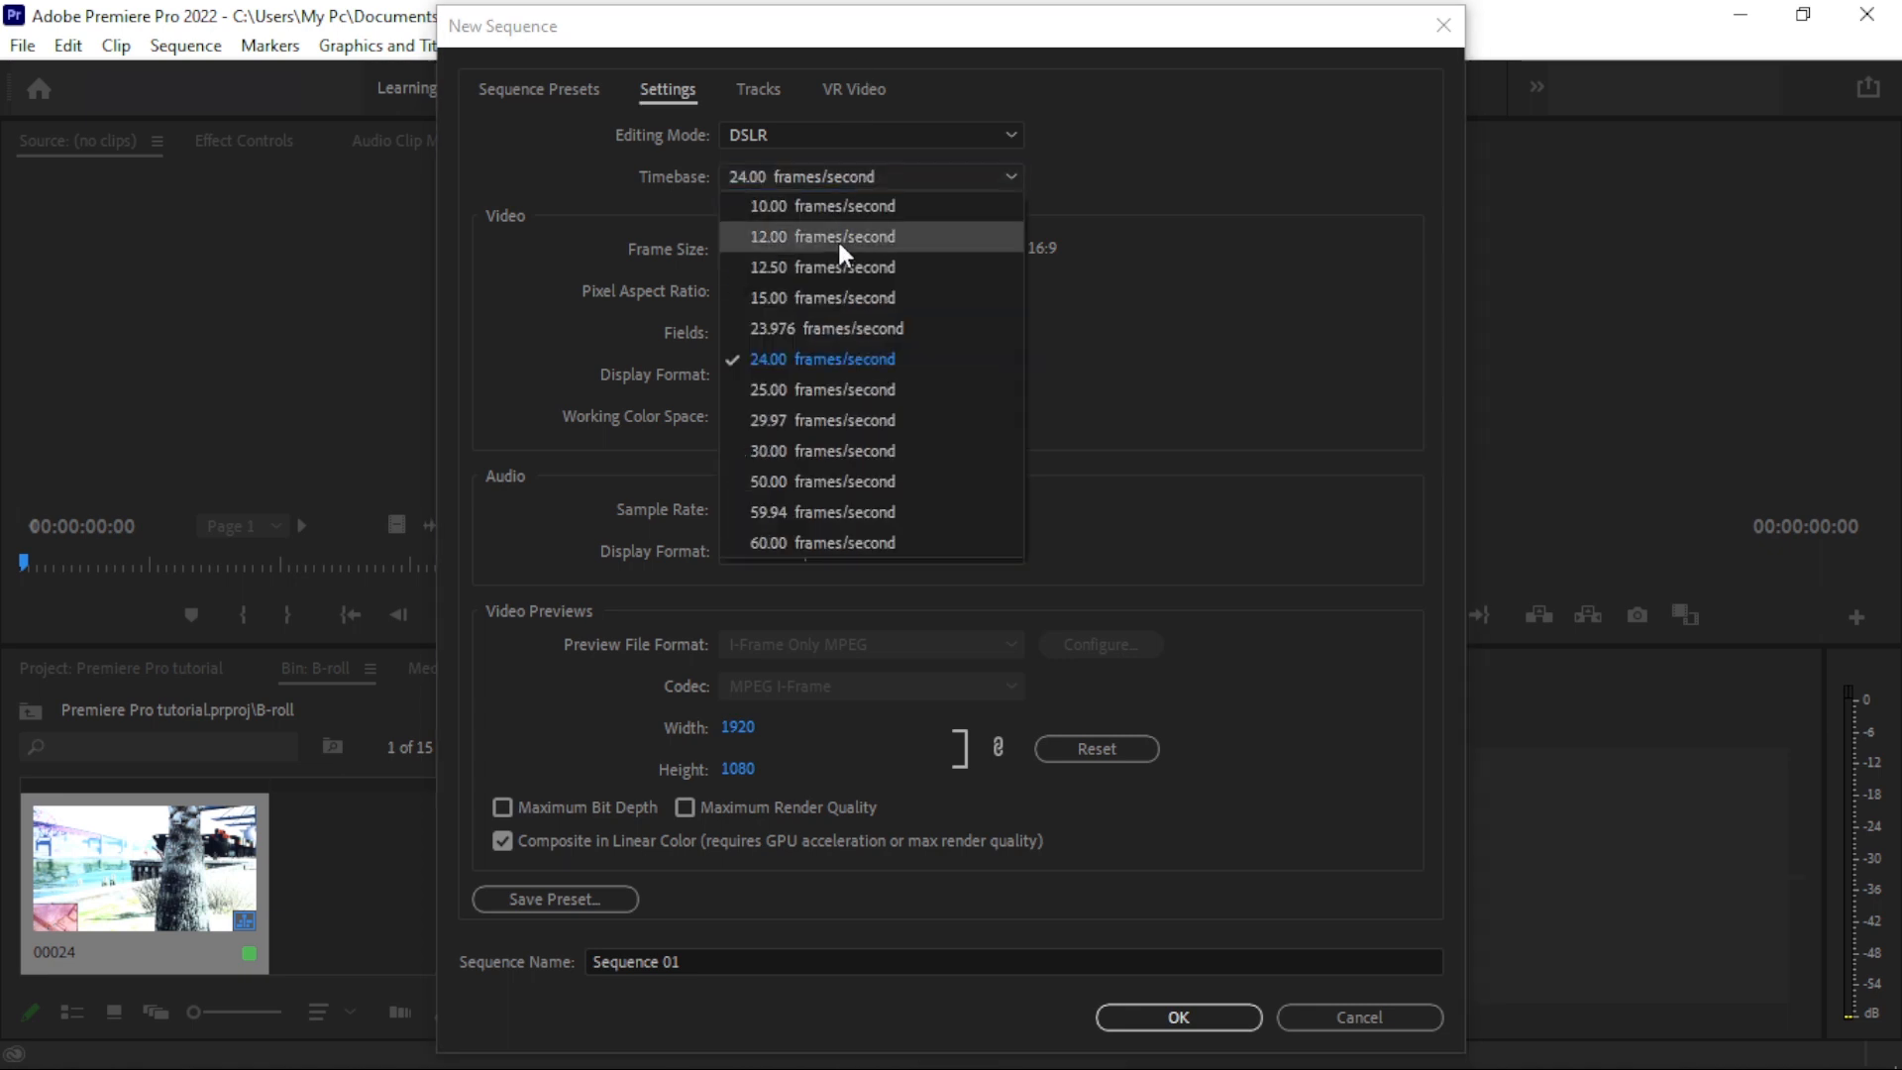
left_click(793, 331)
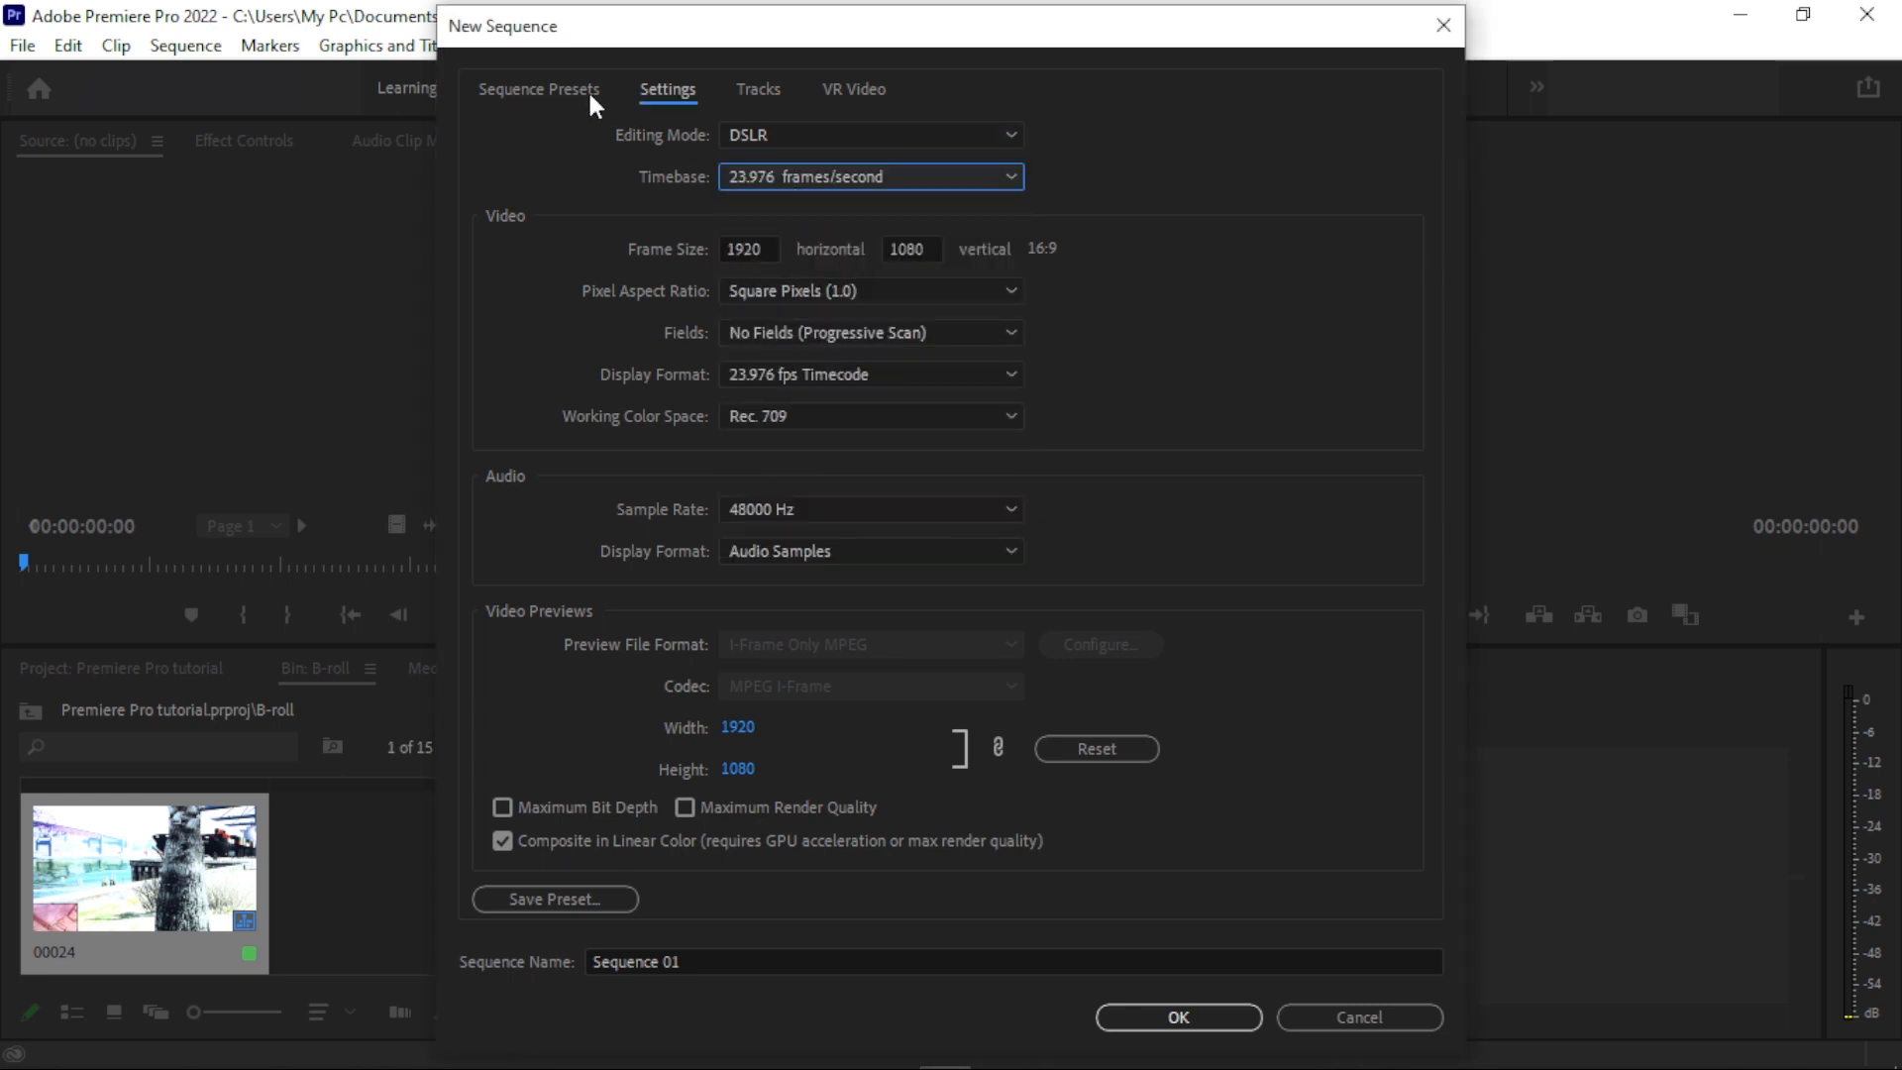
left_click(761, 249)
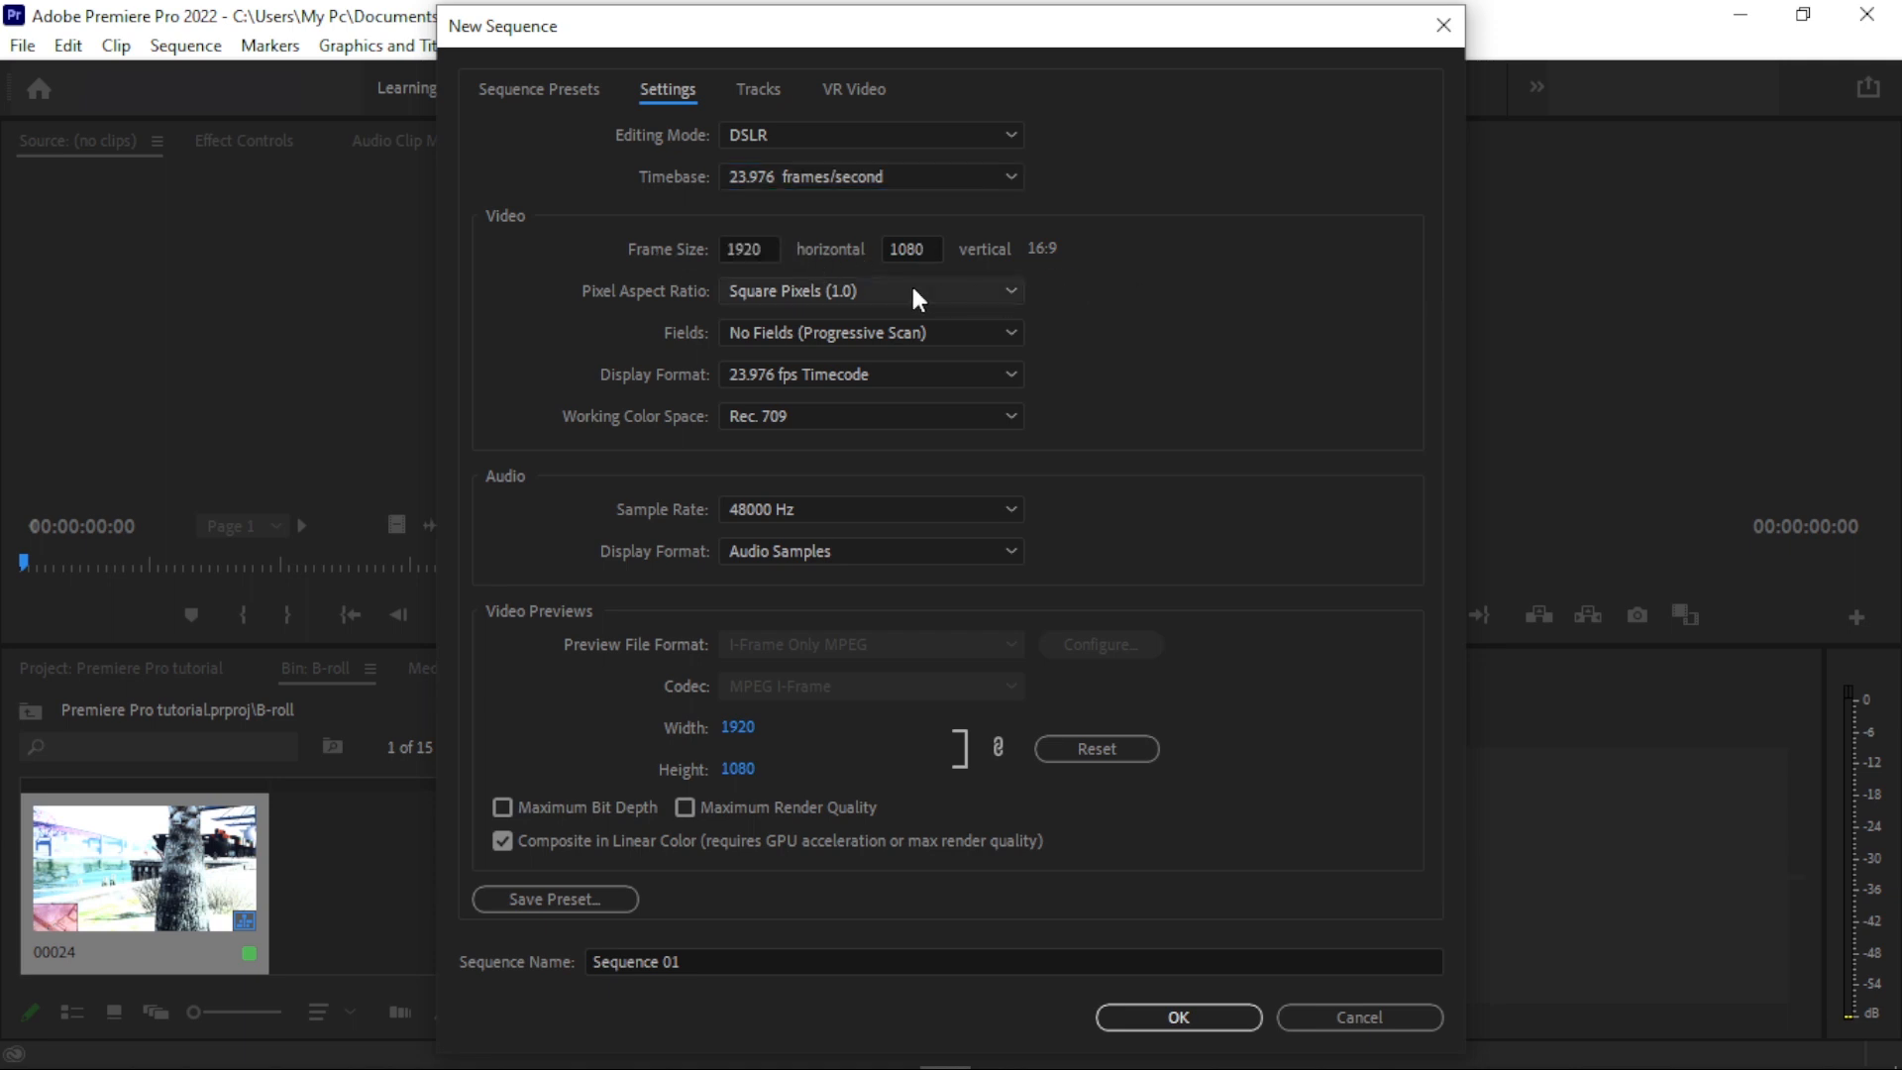
key("Escape")
- Delete the sequences 00024 and 00025 from the B-roll bin
key("Delete")
left_click(394, 878)
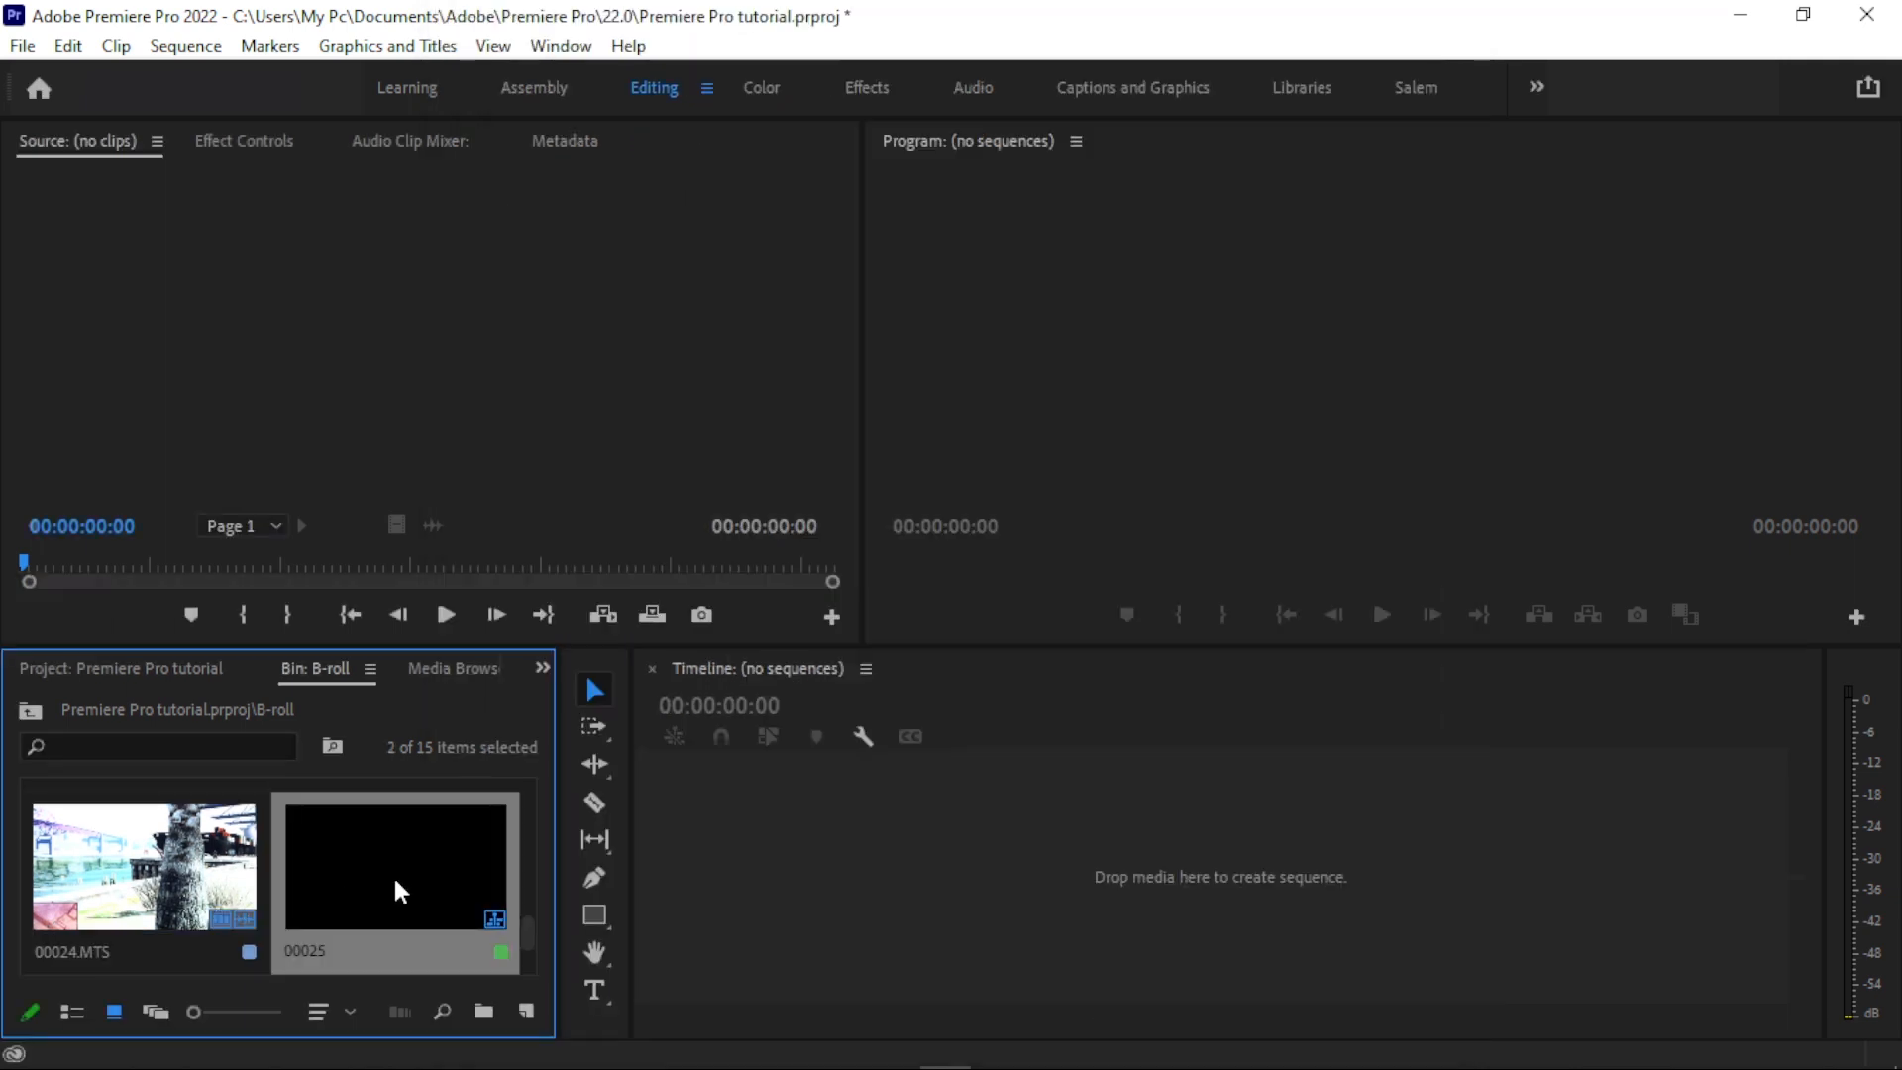
key("Delete")
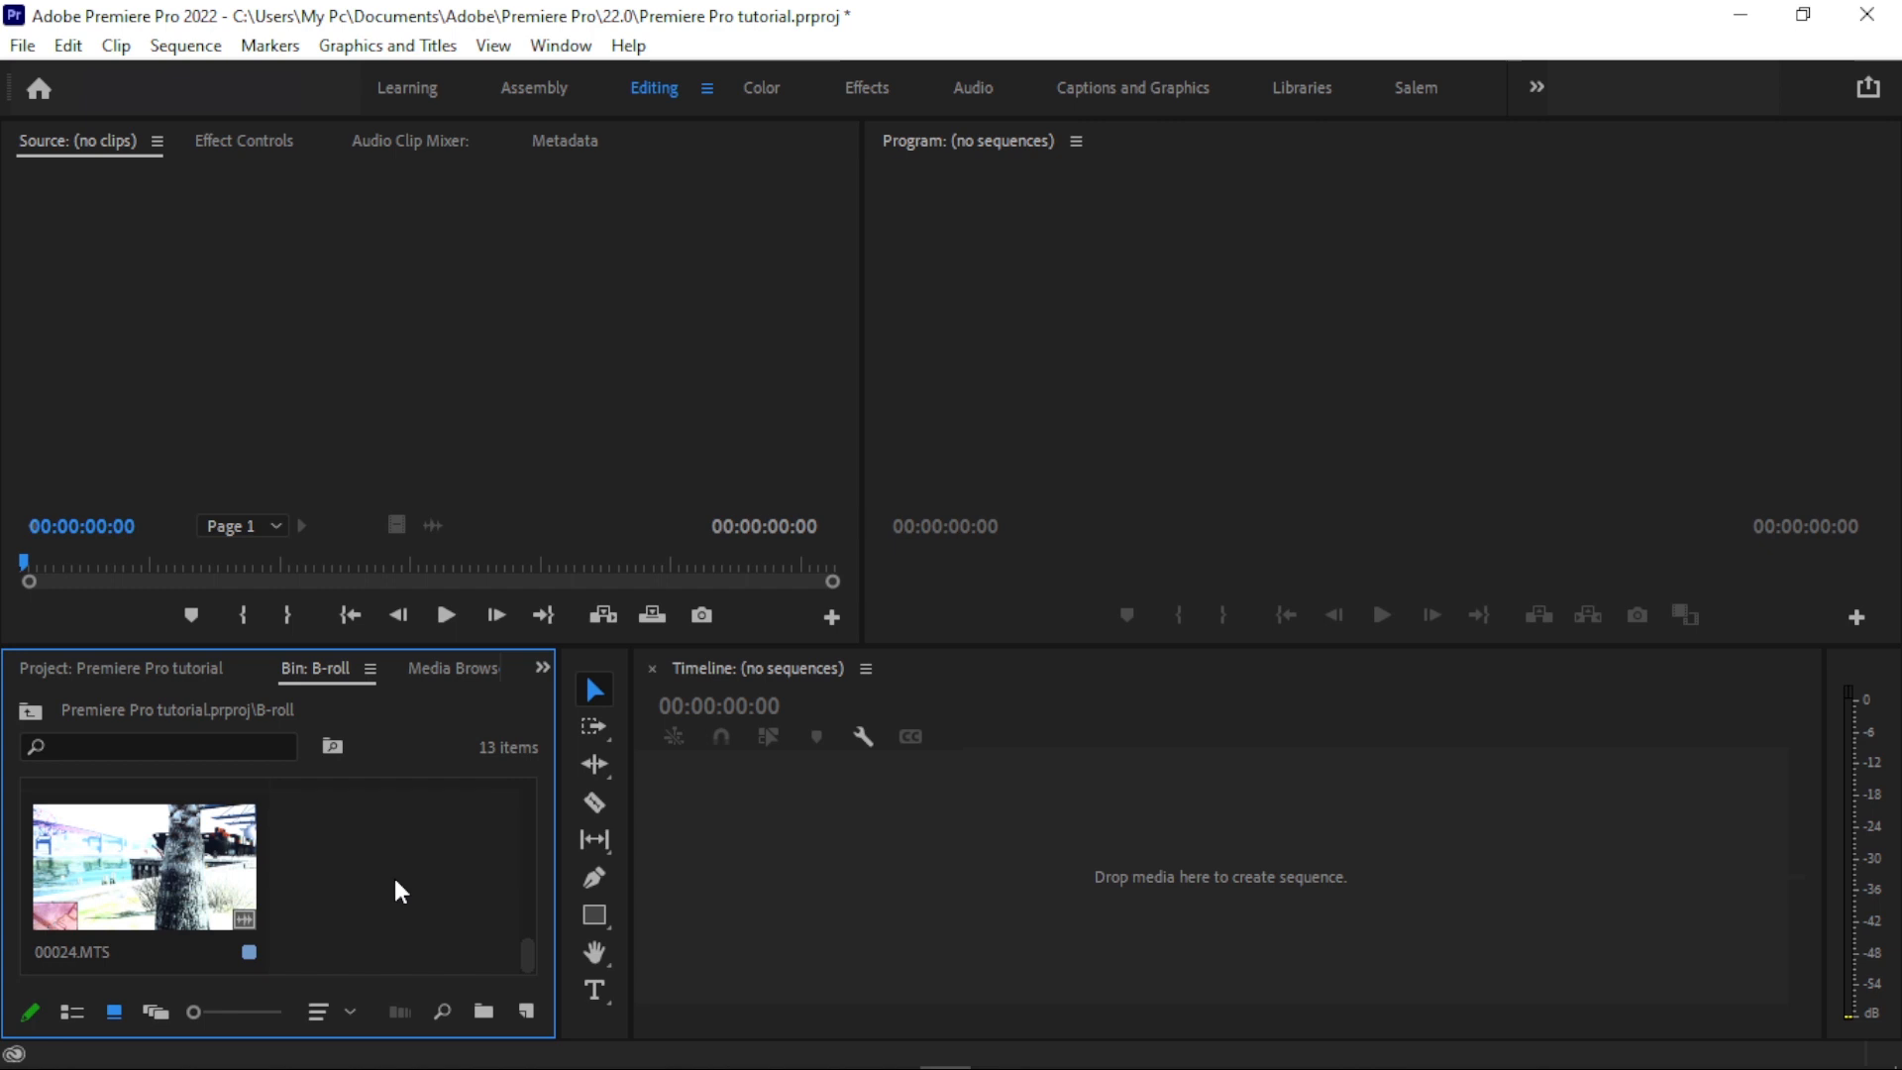
- Create a new sequence from clip 00025.MTS and delete the clip from its timeline
scroll(395, 877, "up", 6)
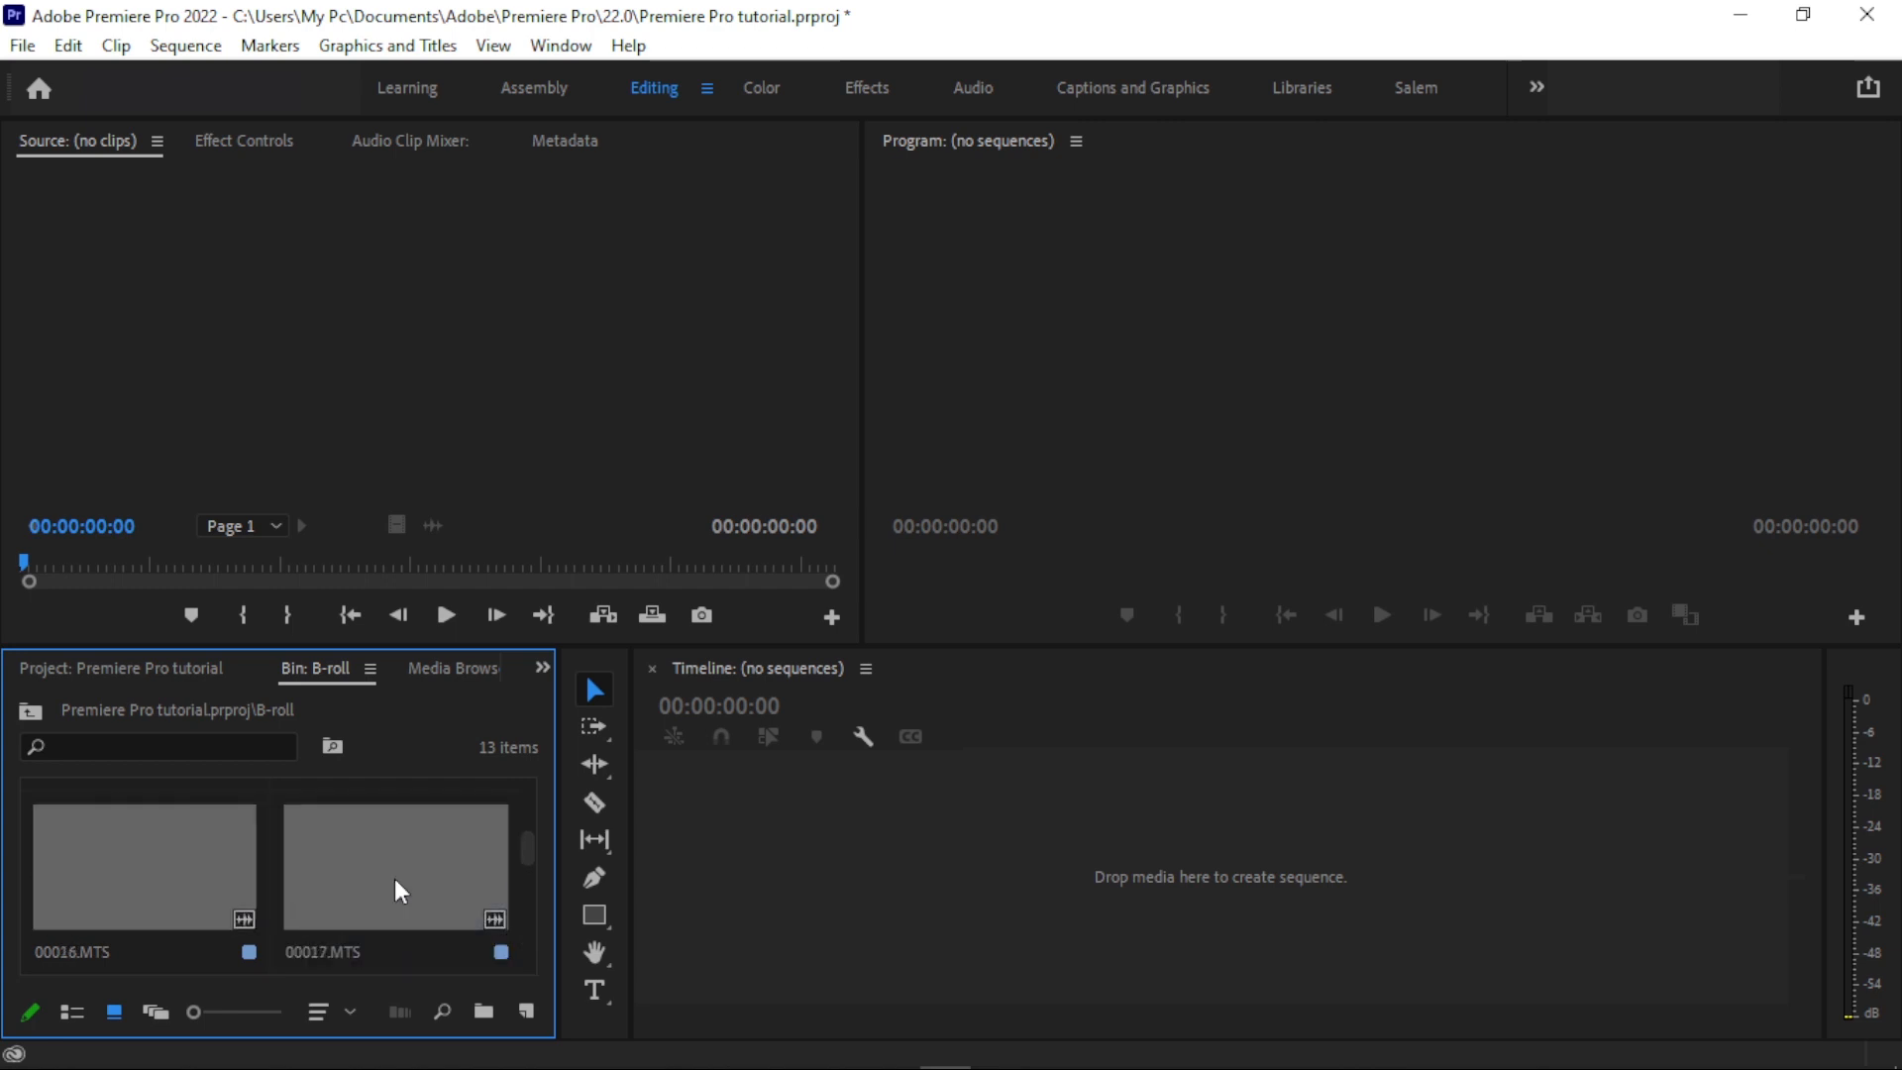
right_click(163, 834)
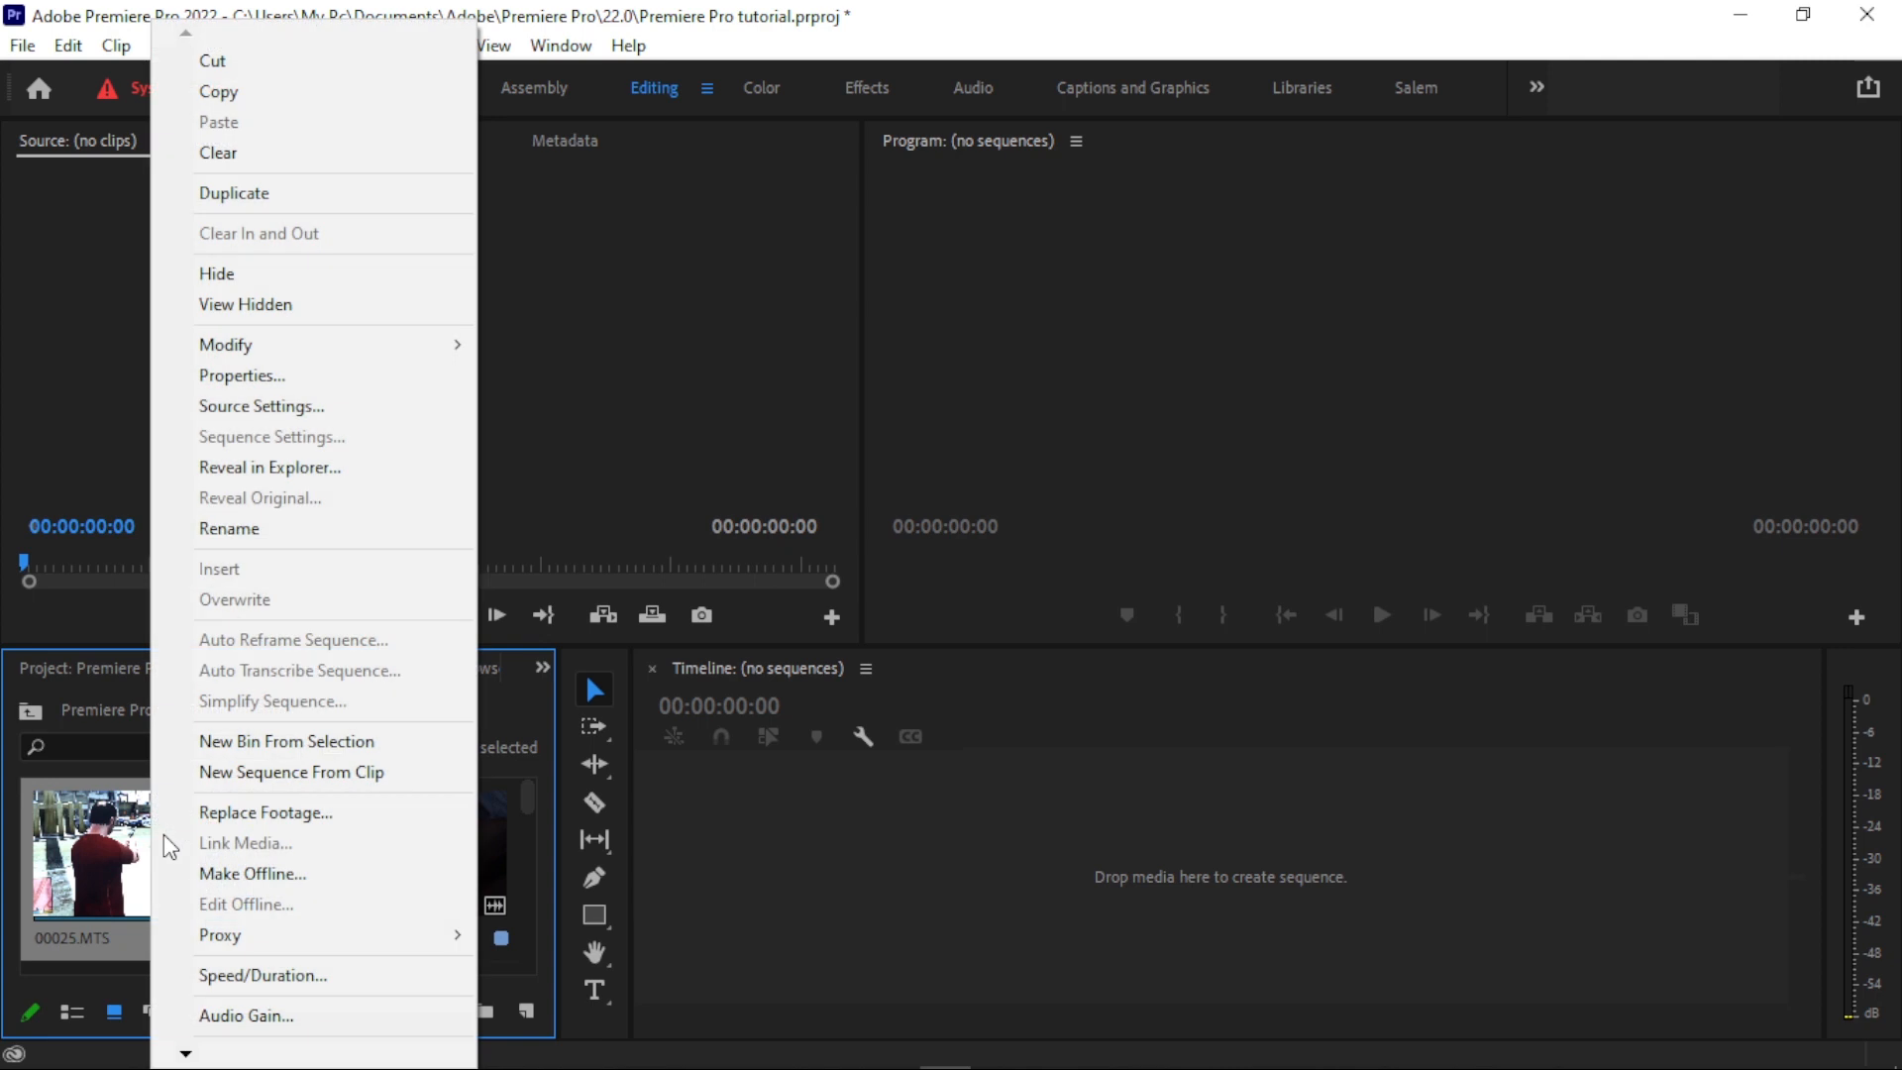
left_click(253, 773)
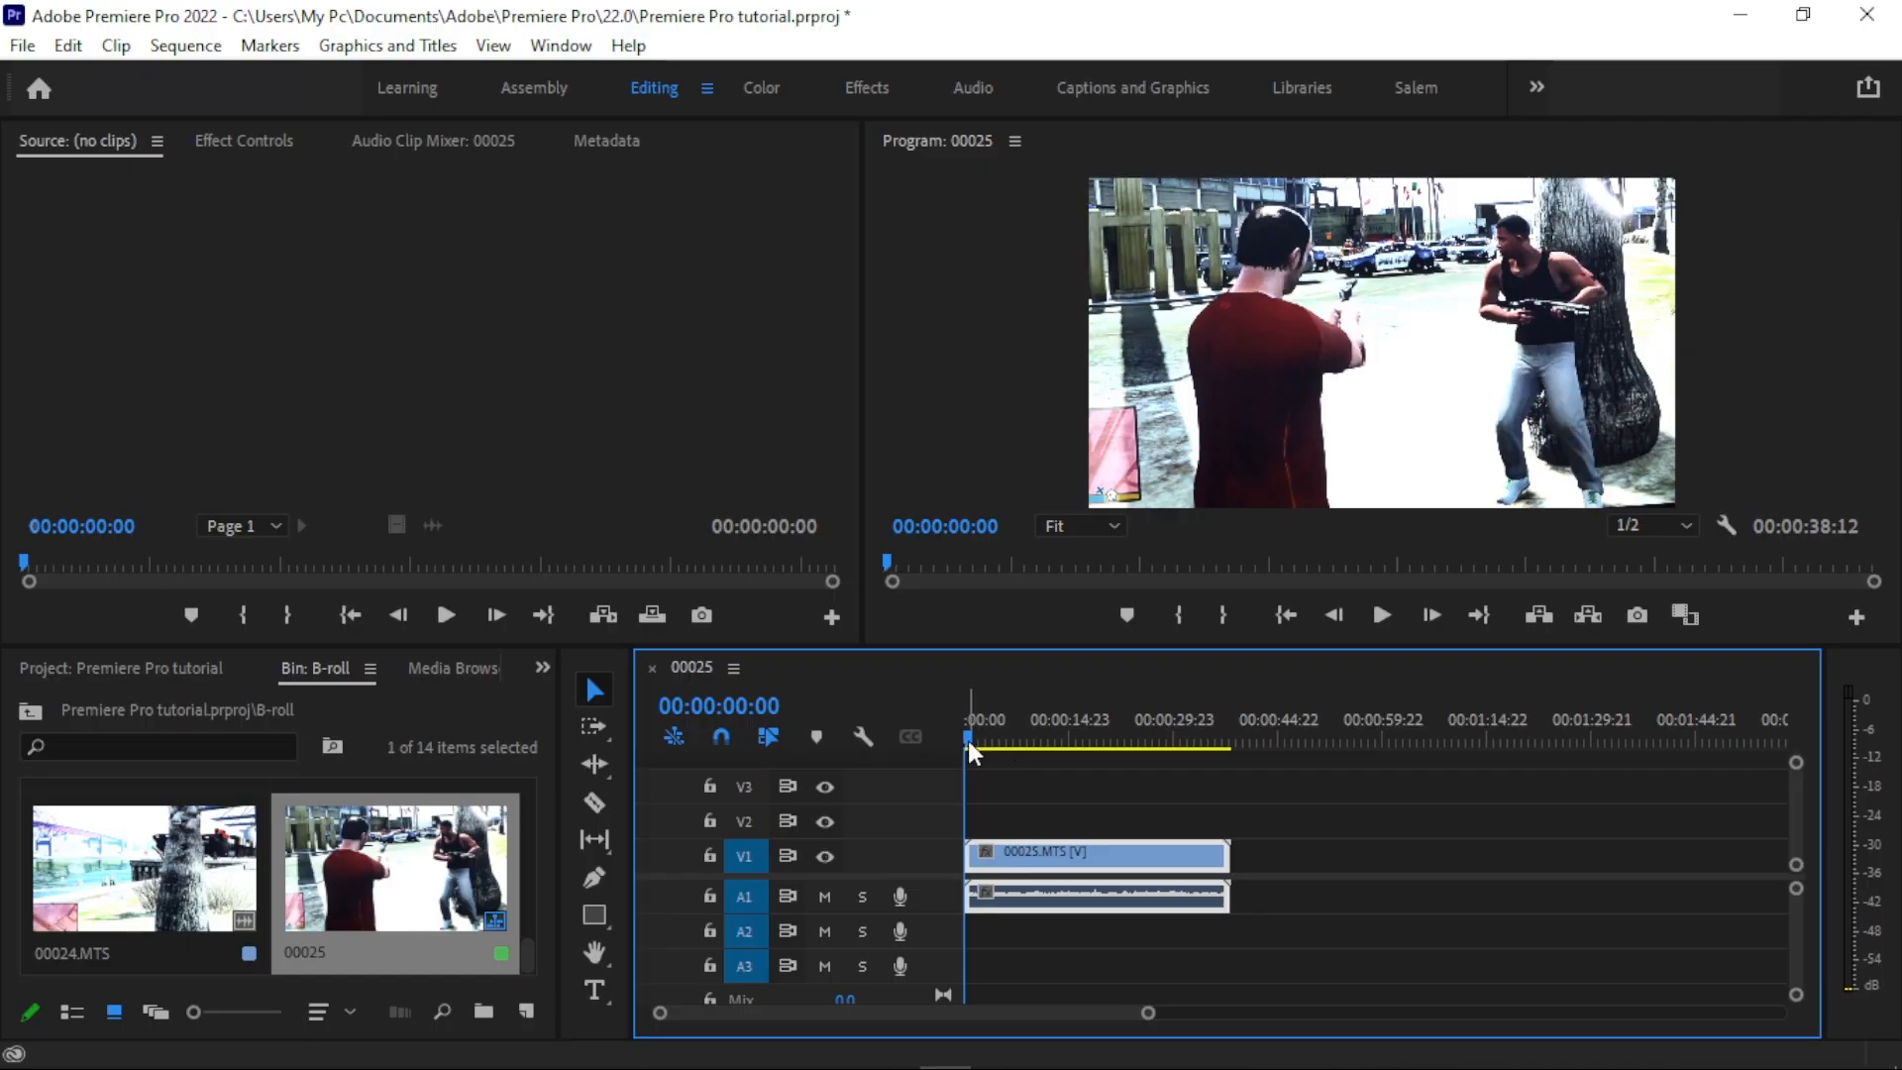
mouse_move(967, 740)
left_mouse_down()
mouse_move(1005, 734)
mouse_move(964, 733)
left_mouse_up()
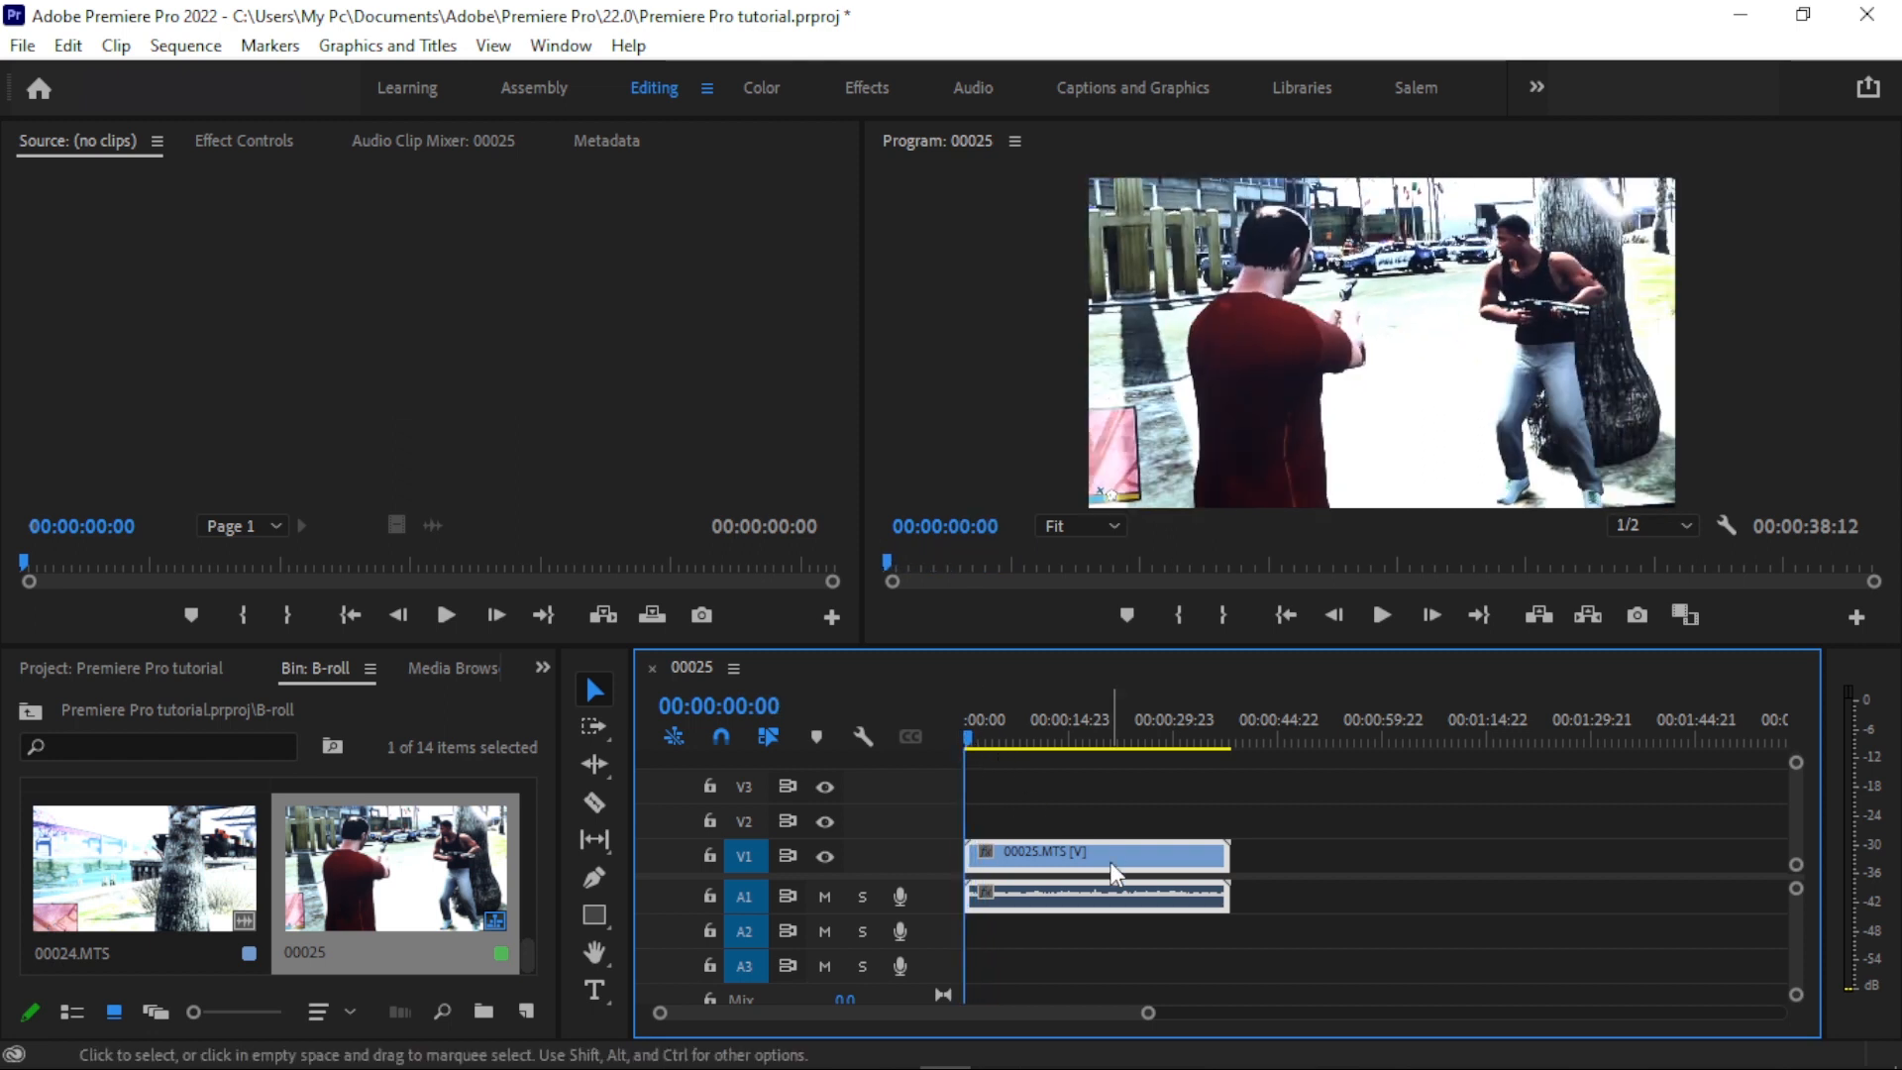
key("Delete")
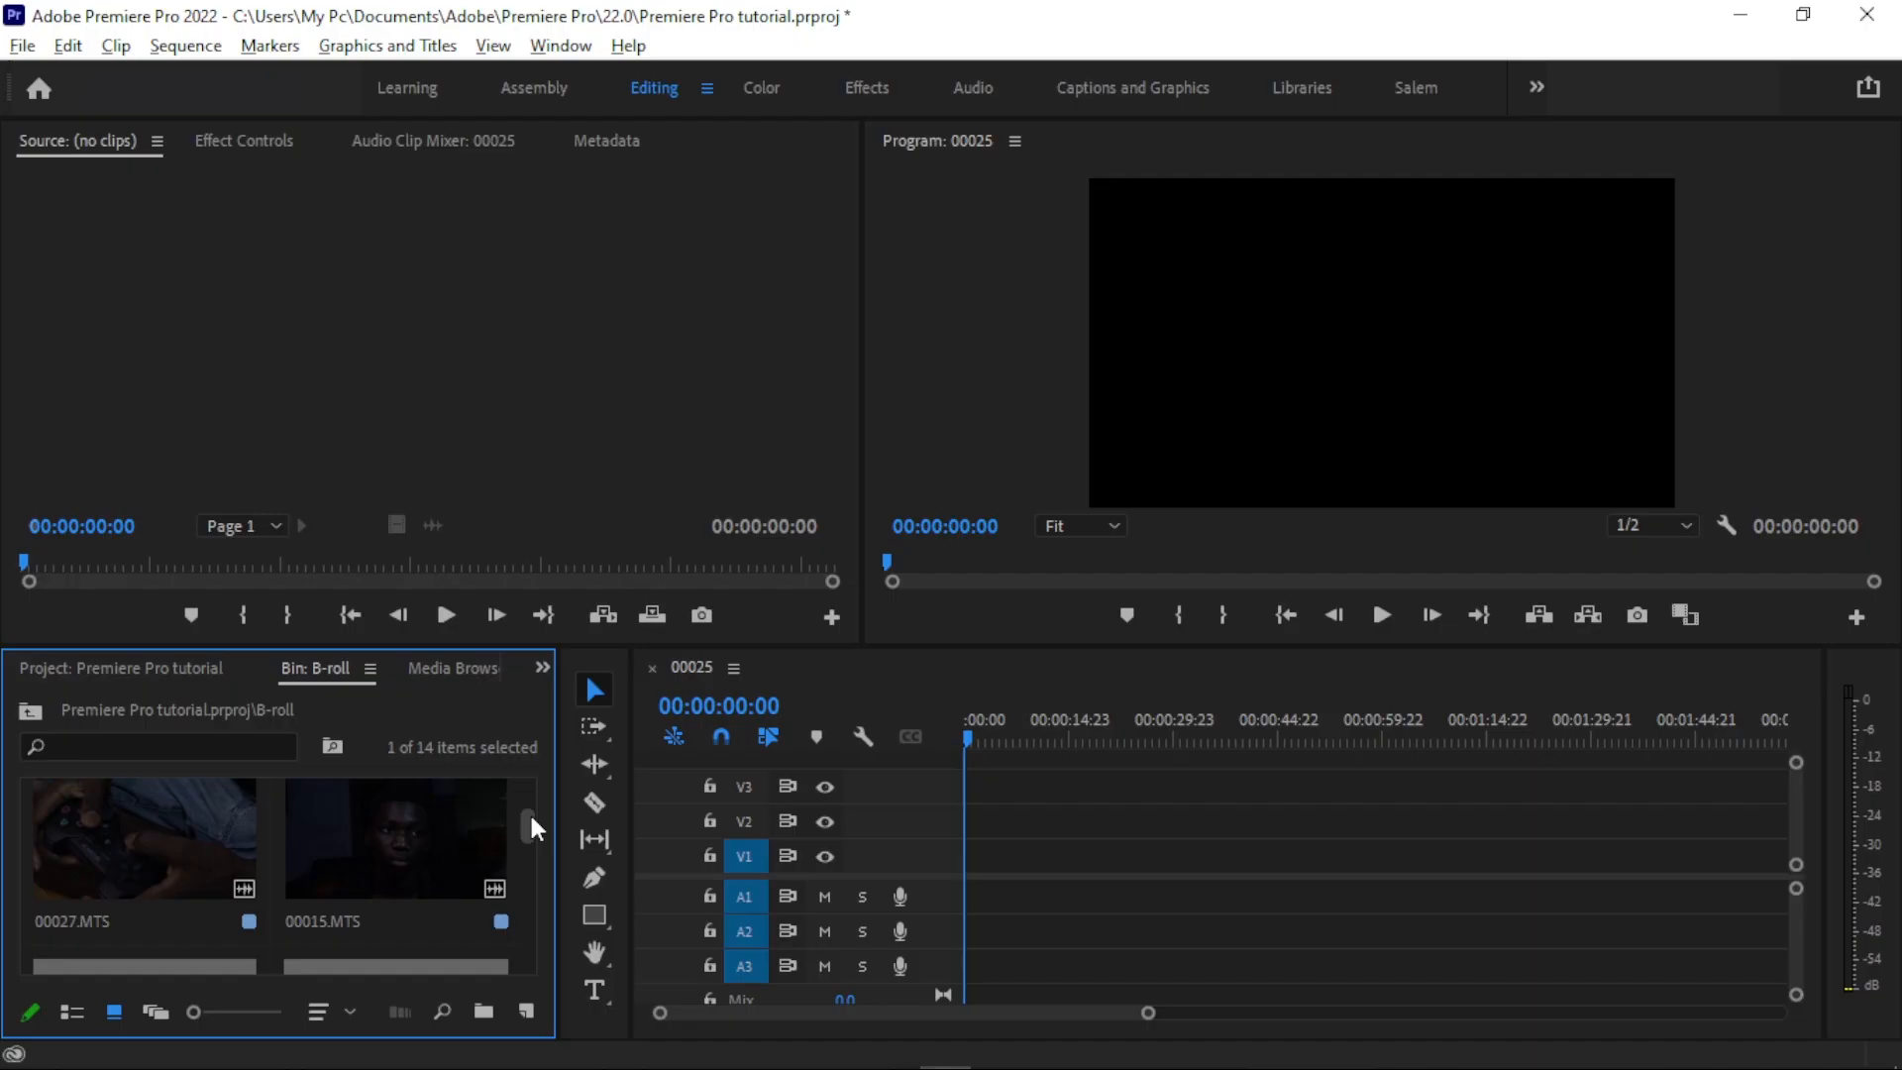
- Open clip 00015.MTS in the Source Monitor and move its playhead to the start
scroll(531, 818, "up", 1)
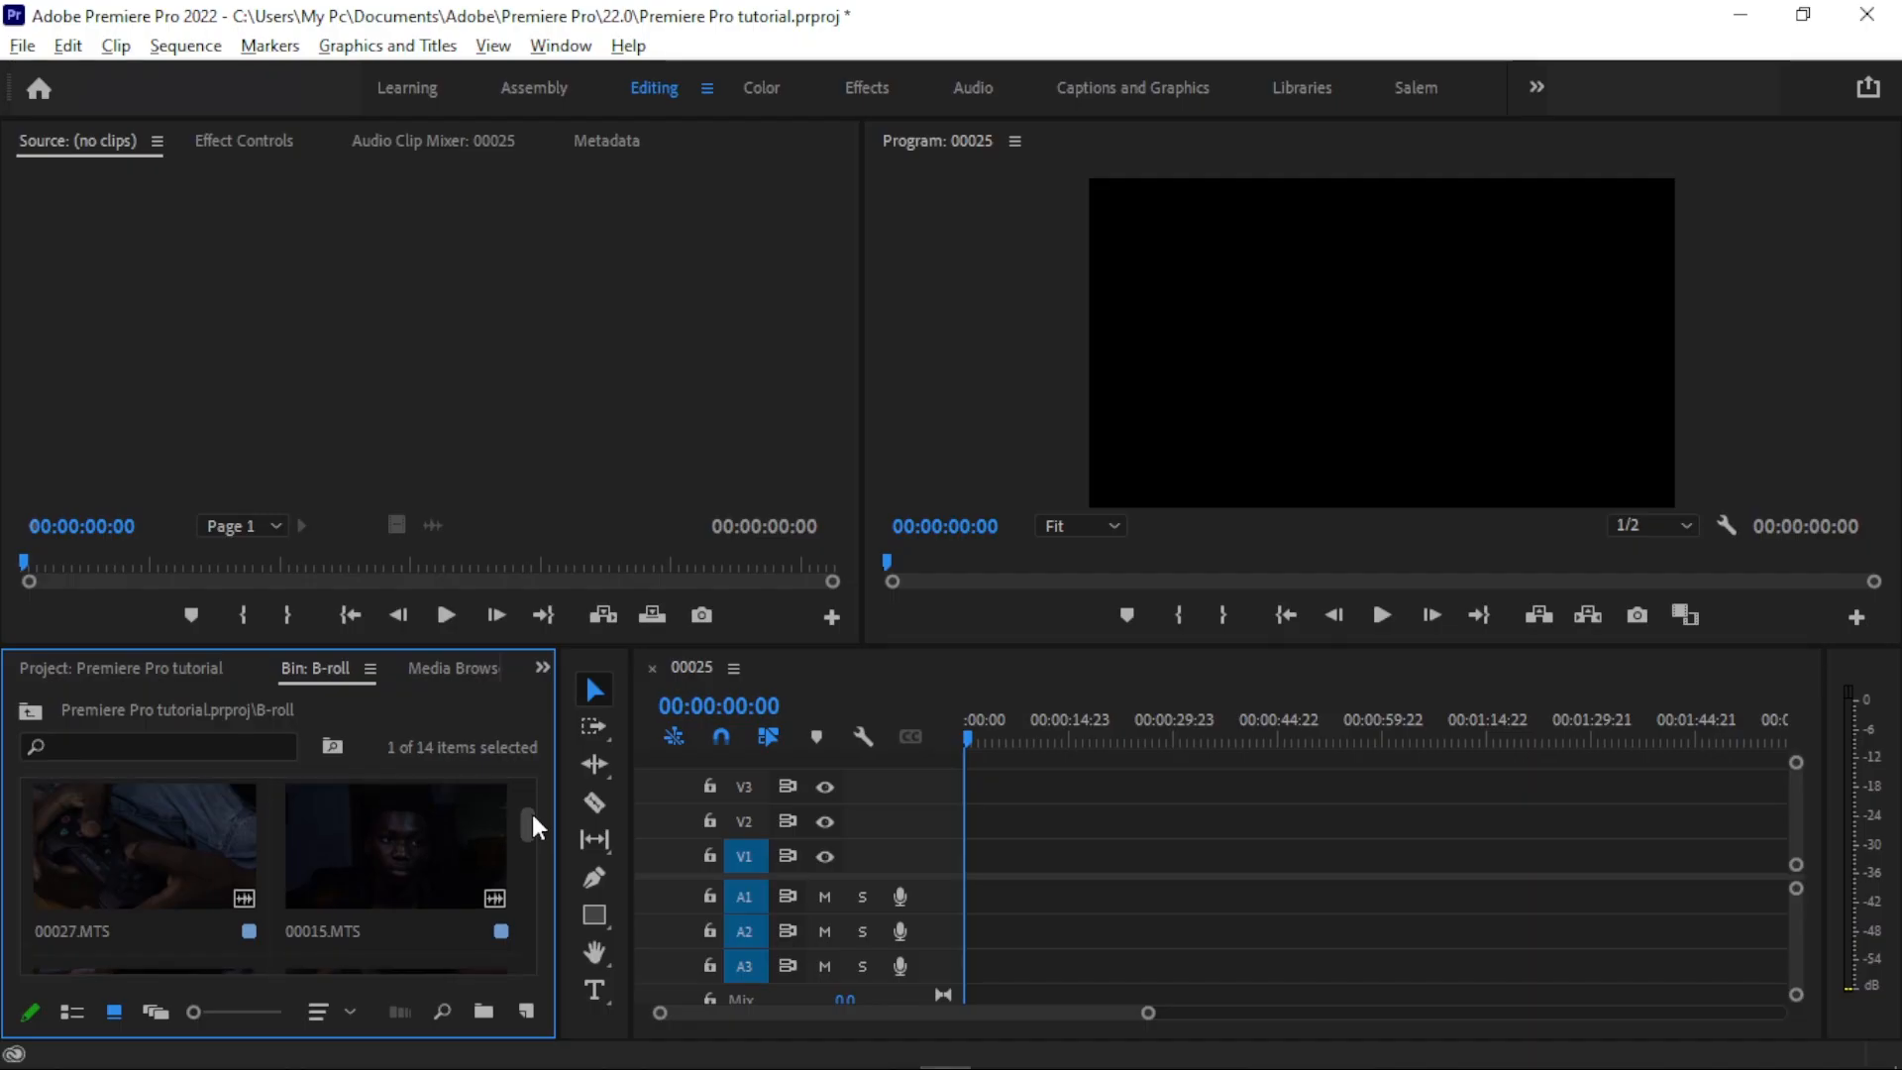
left_click(386, 868)
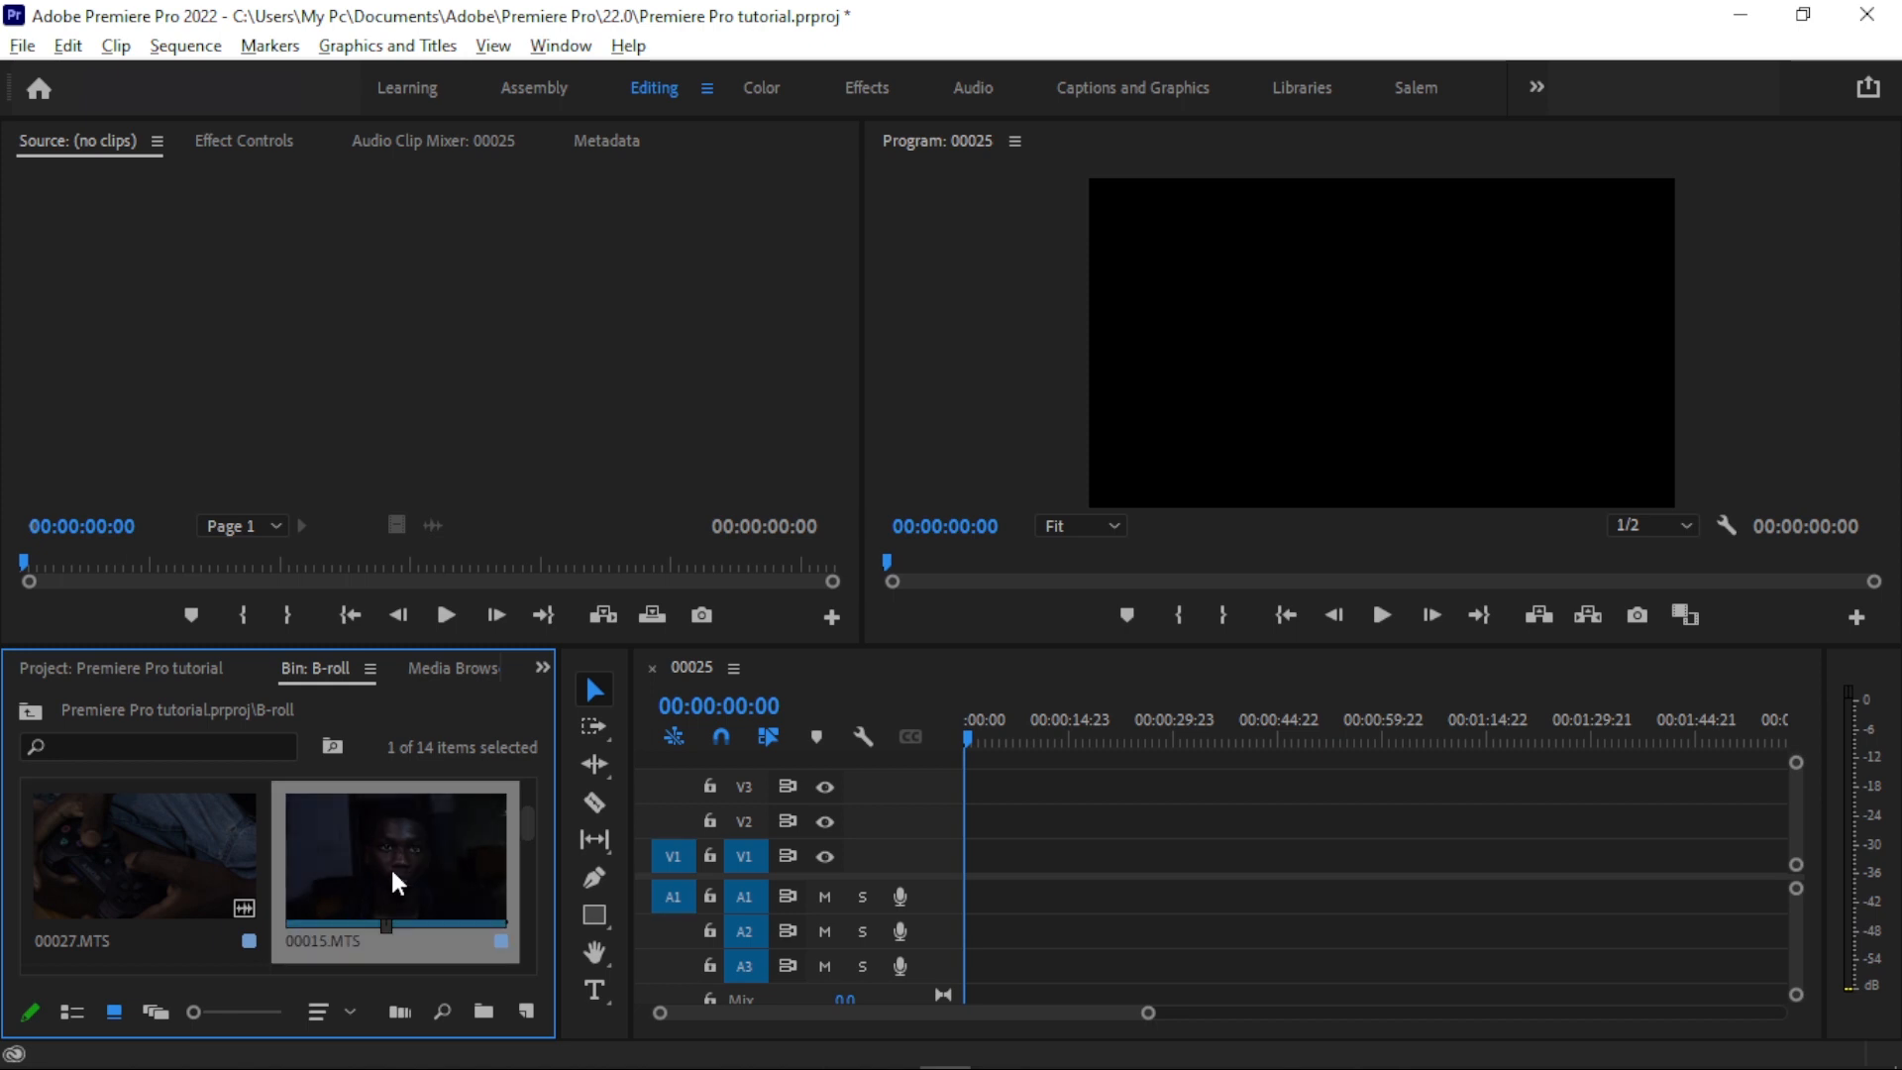
double_click(392, 872)
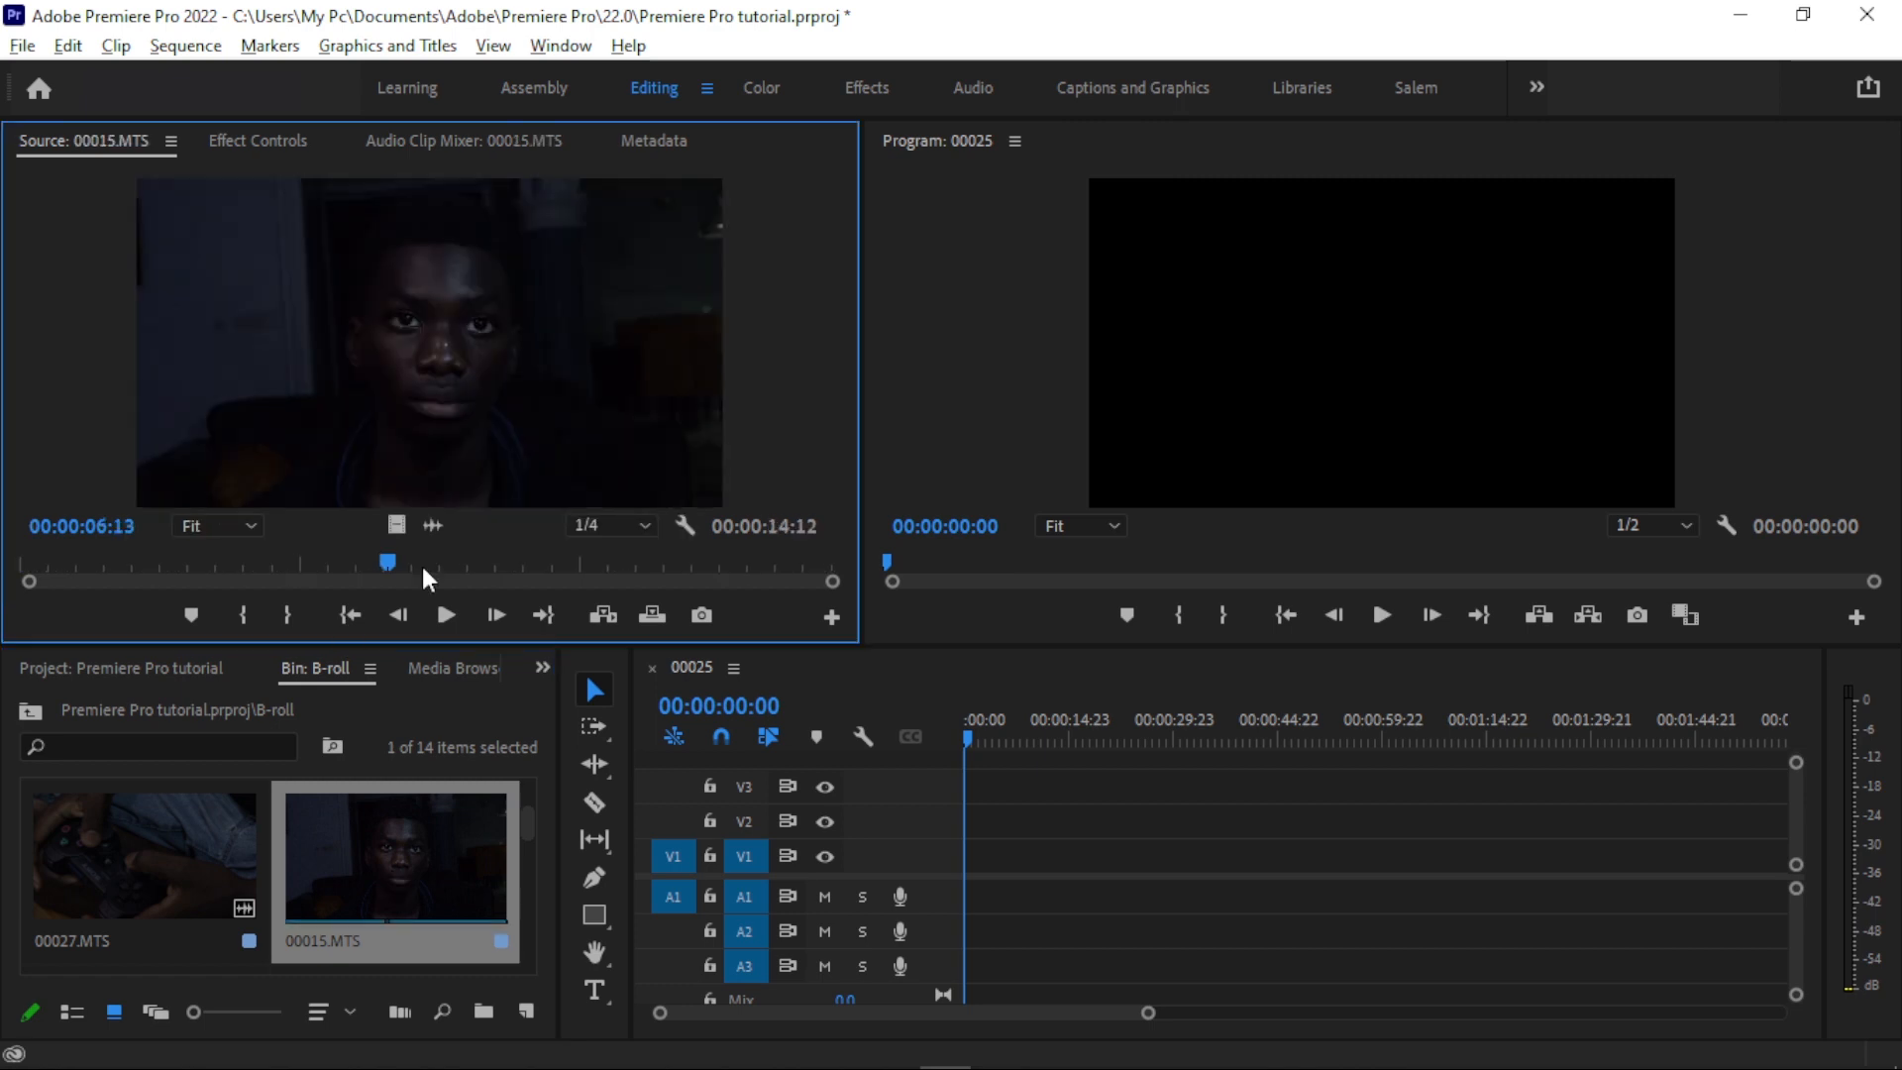
left_click(16, 561)
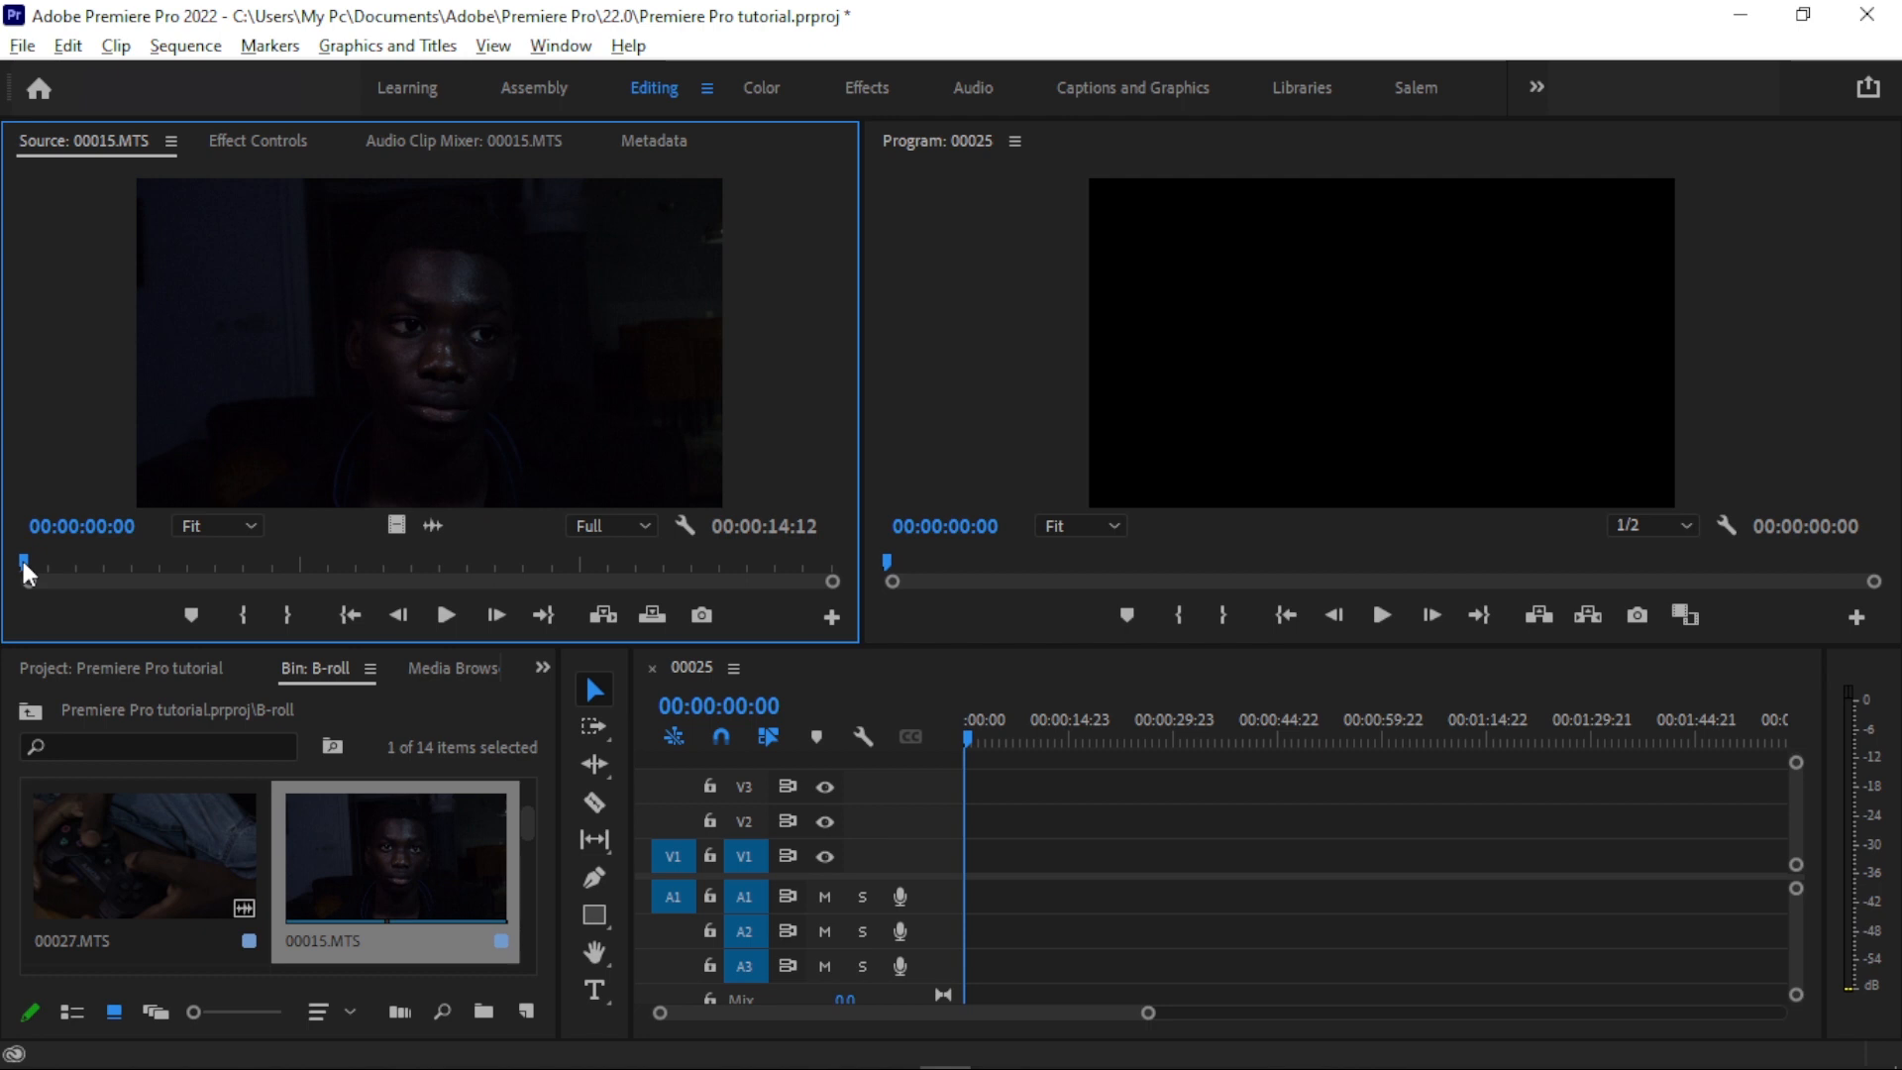
- Mark the In point of clip 00015.MTS at 00:00:03:19 and its Out point at 00:00:07:17
left_click_drag(23, 561, 234, 557)
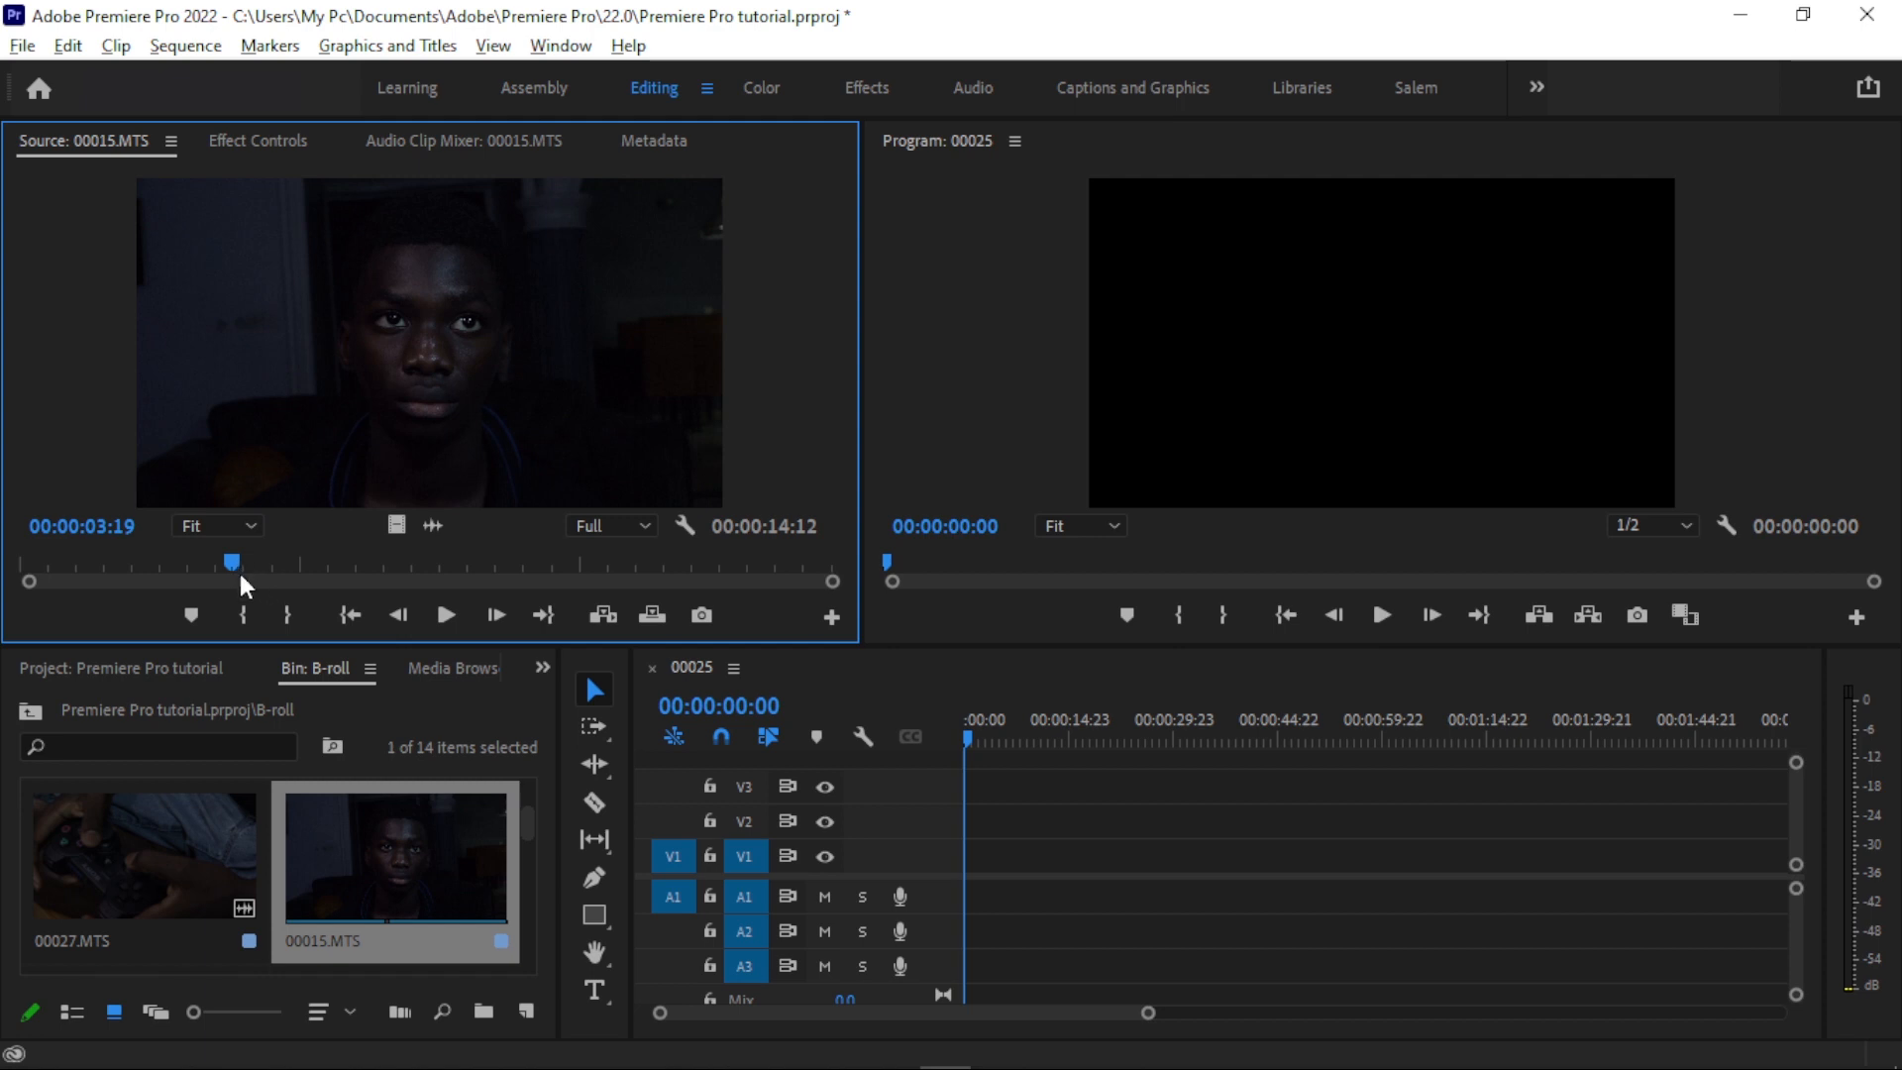
left_click(245, 620)
left_click_drag(234, 561, 456, 562)
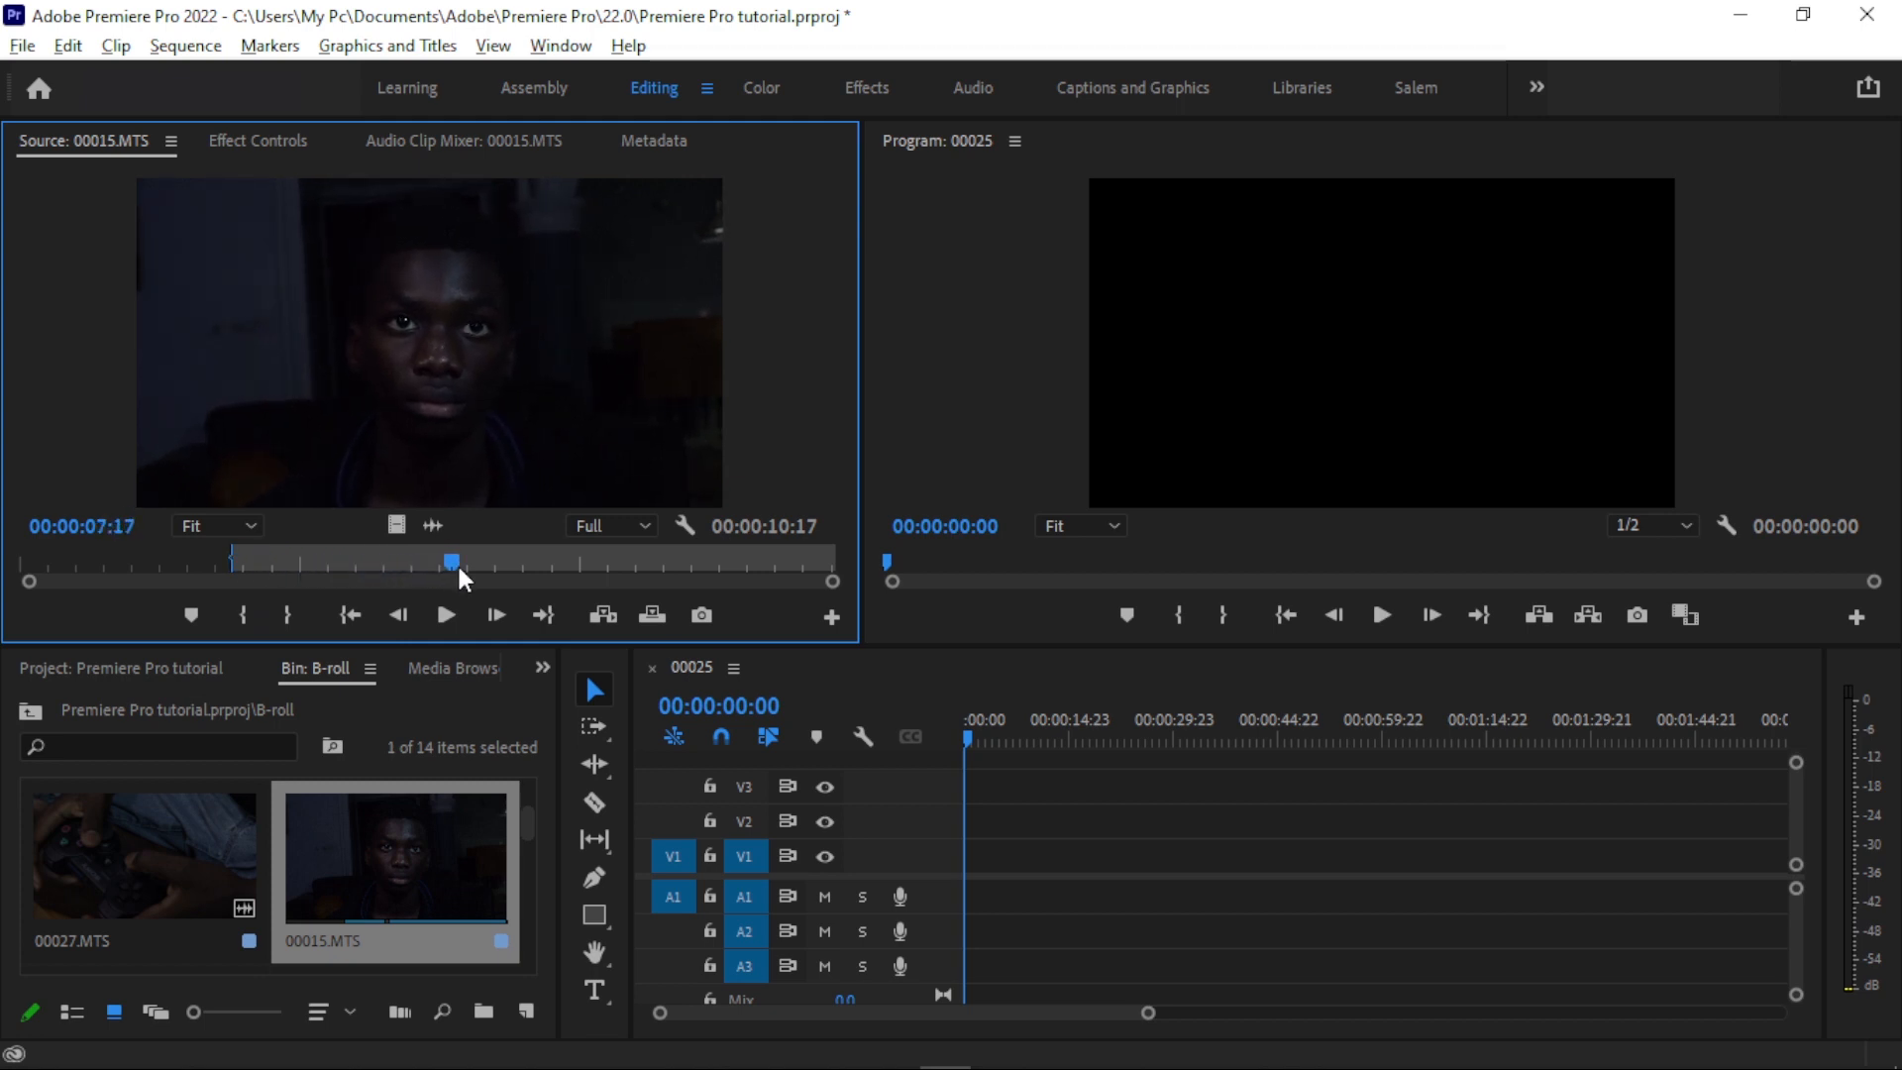
left_click(287, 615)
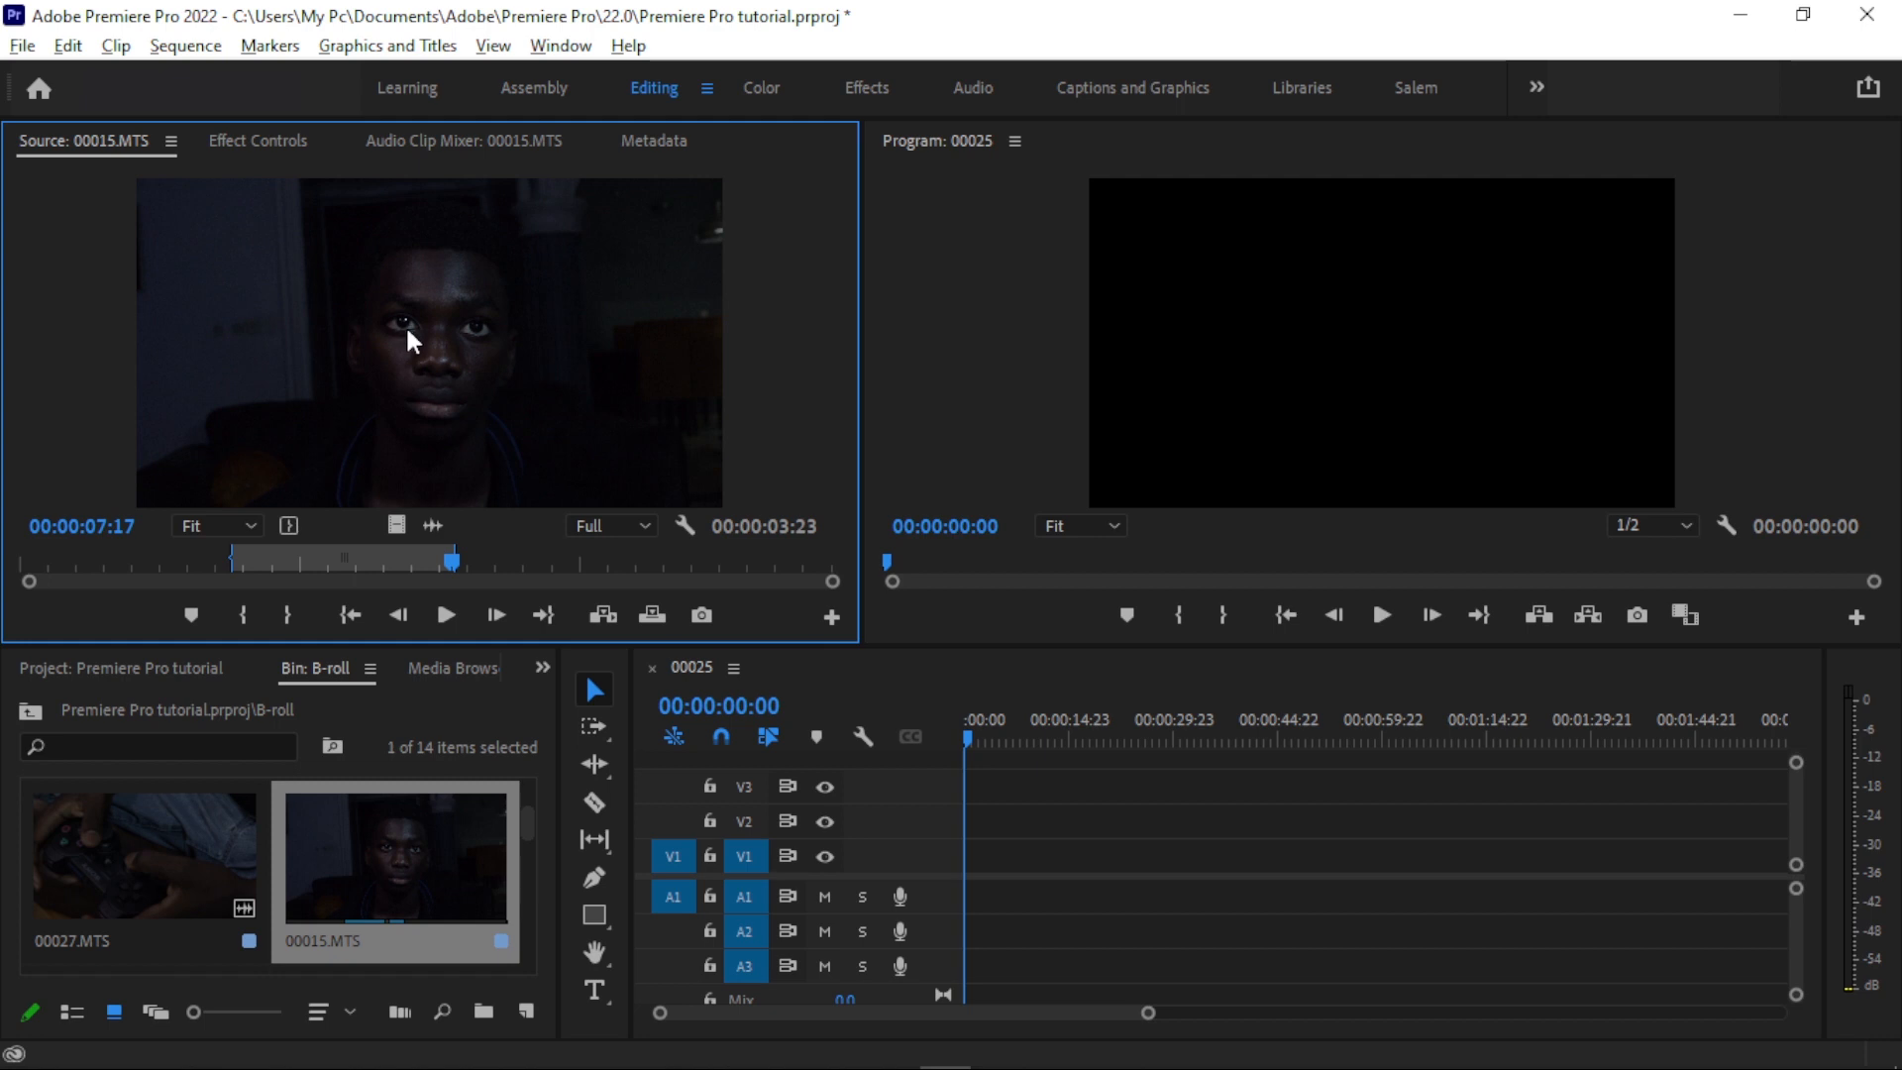
- Place the marked section of 00015.MTS with its audio at the timeline's start, and delete it again
left_click_drag(396, 302, 970, 852)
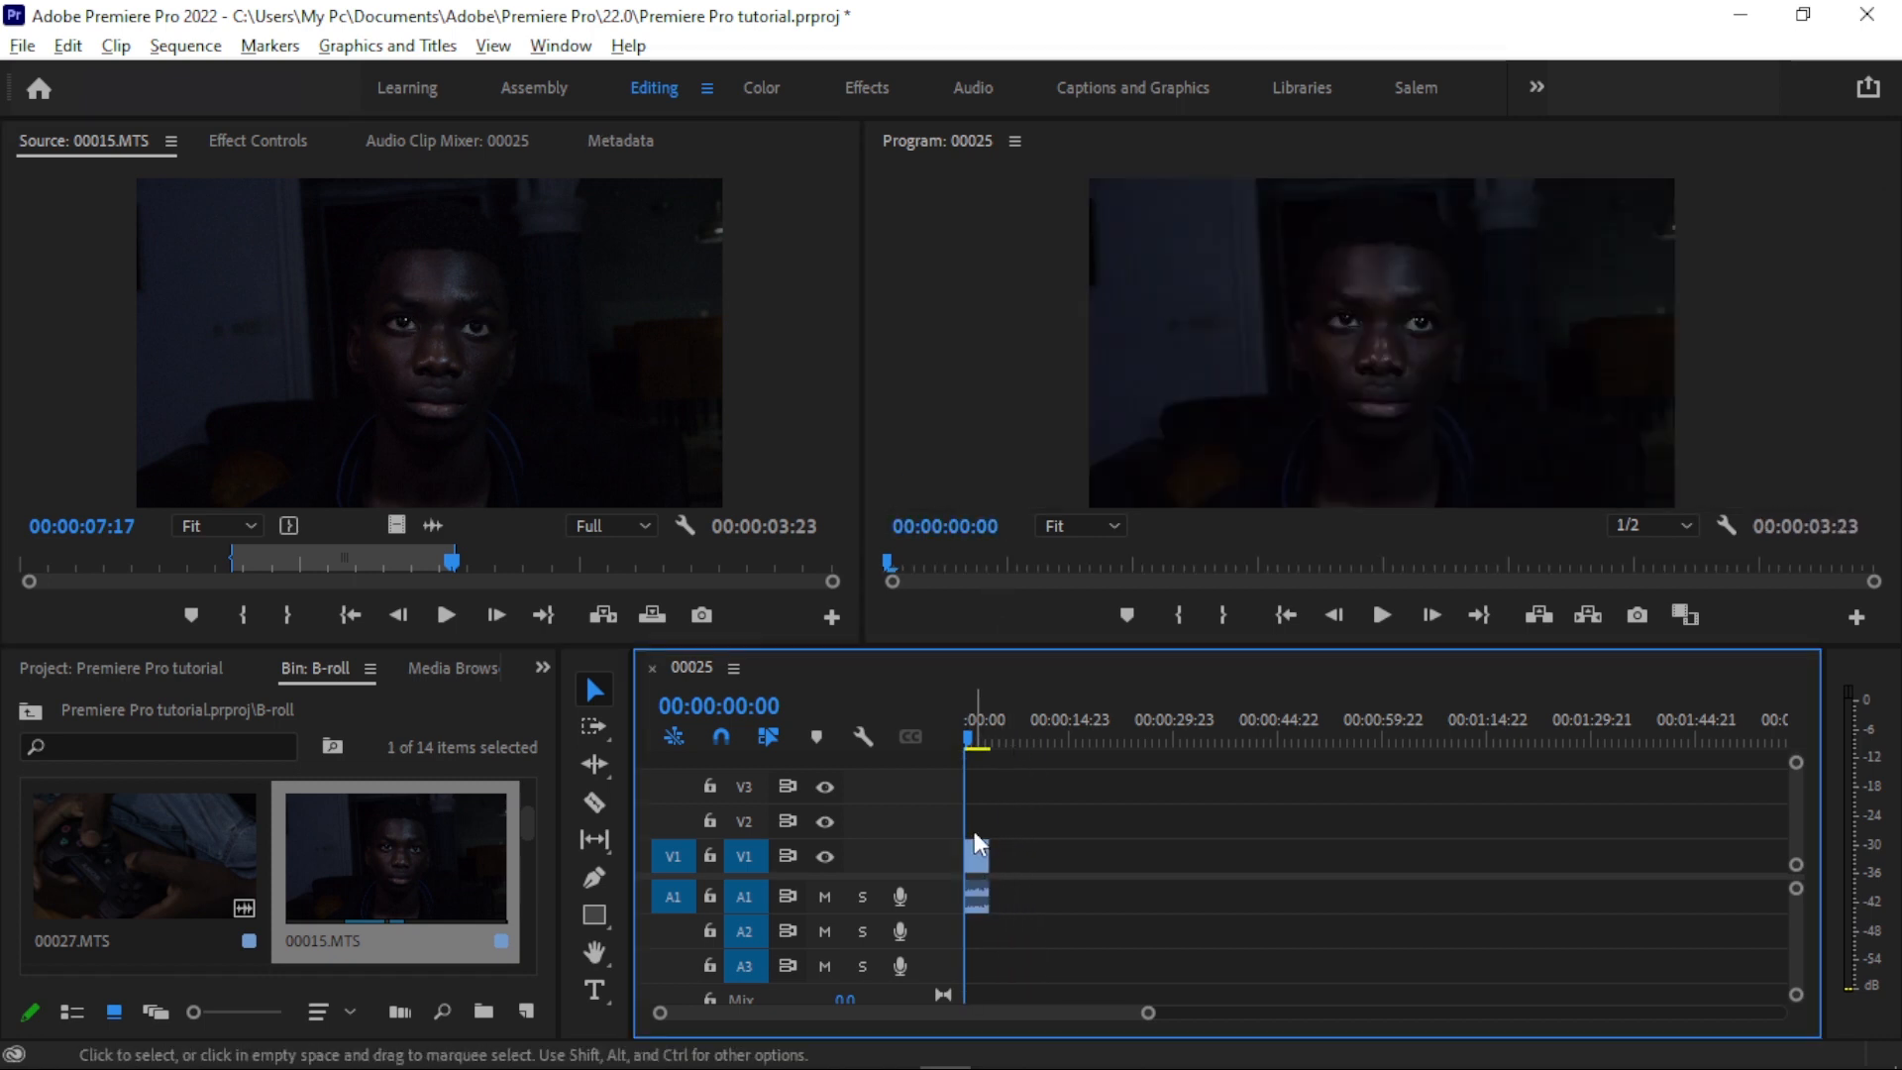
left_click_drag(1148, 1012, 981, 1001)
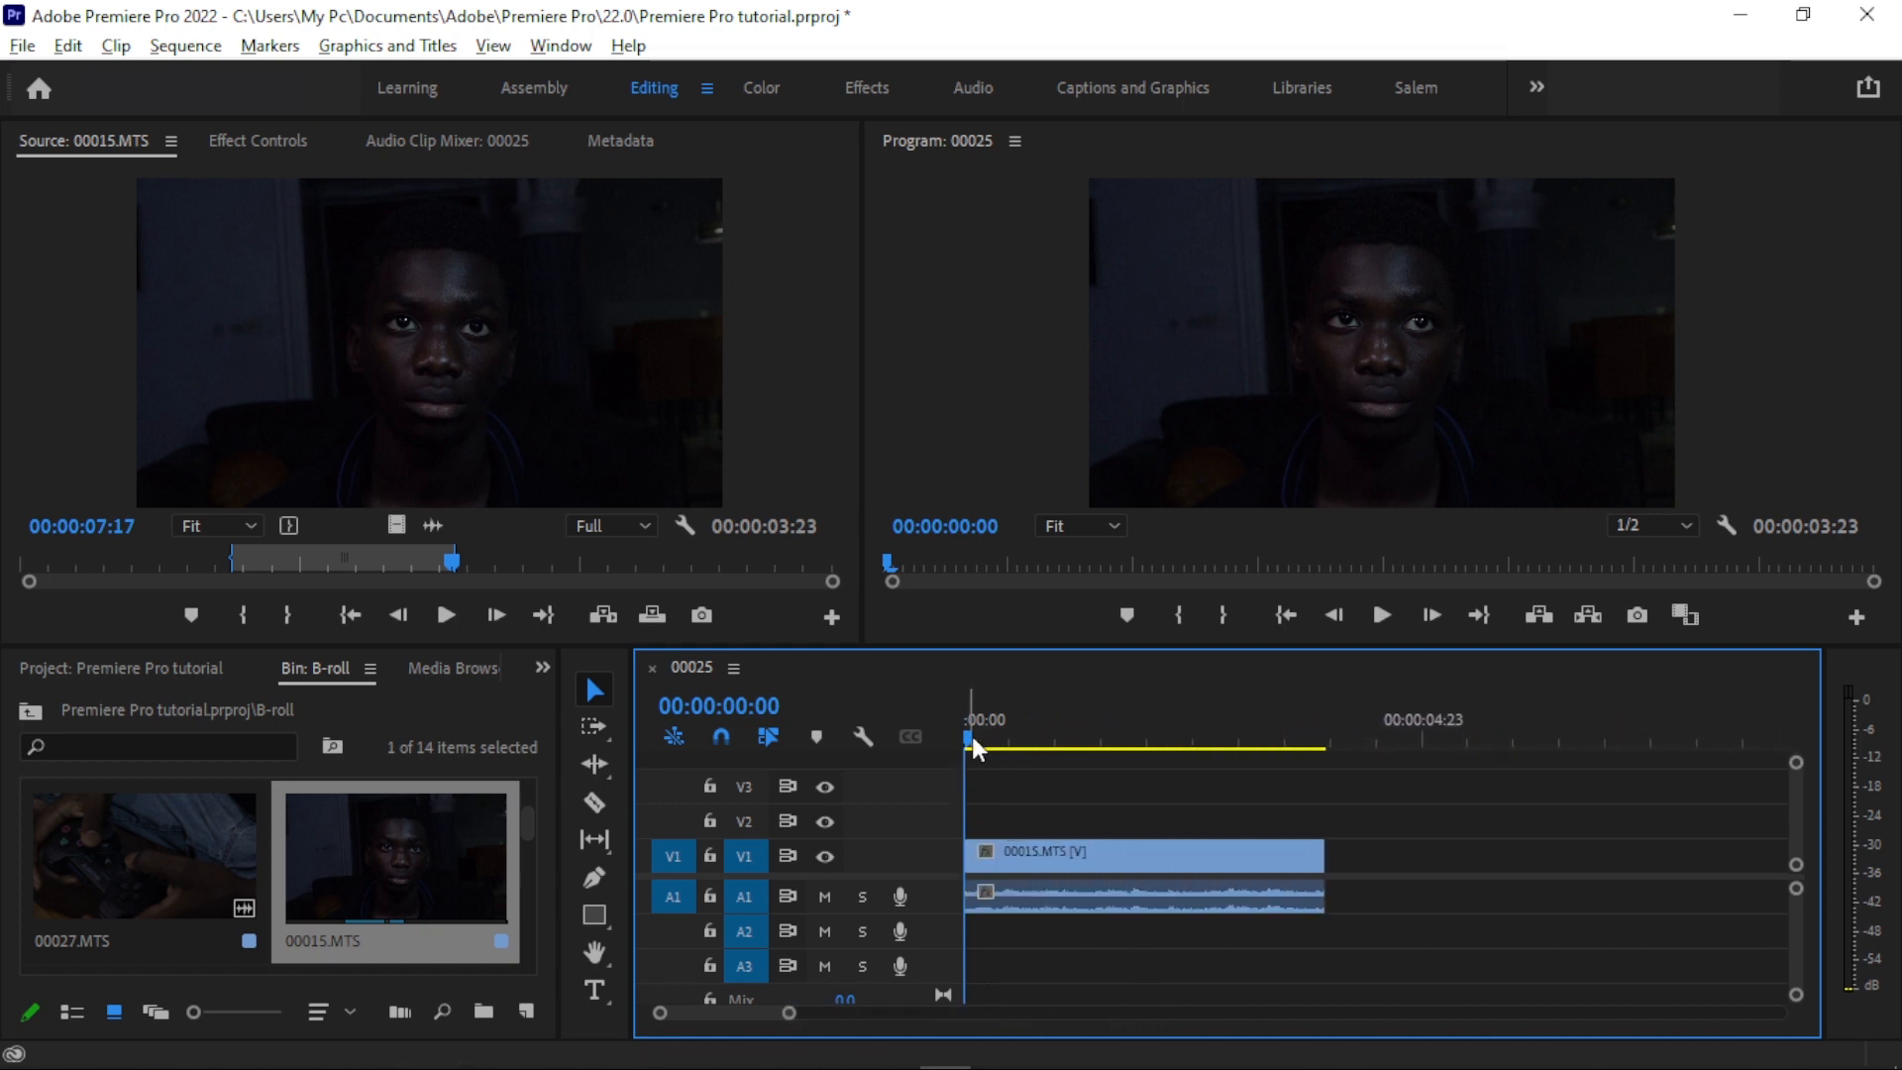
left_click(1050, 854)
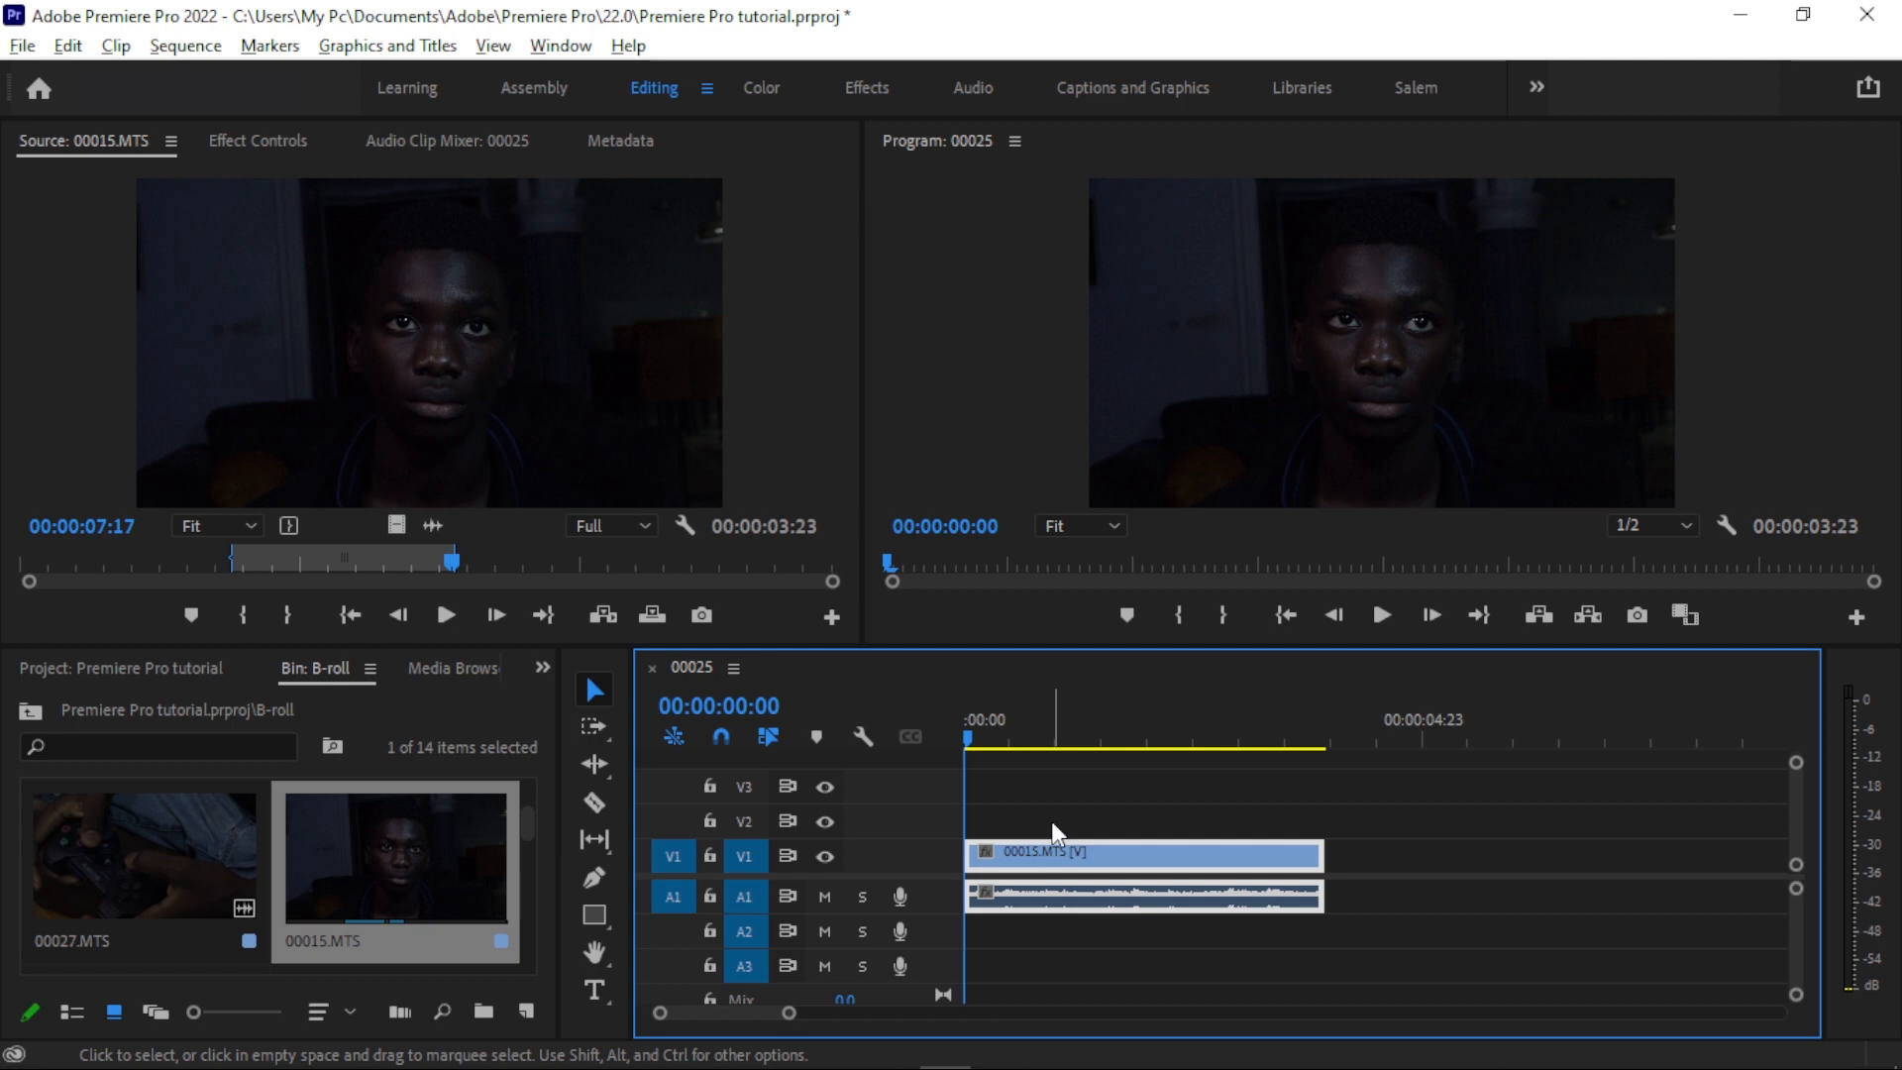
key("Delete")
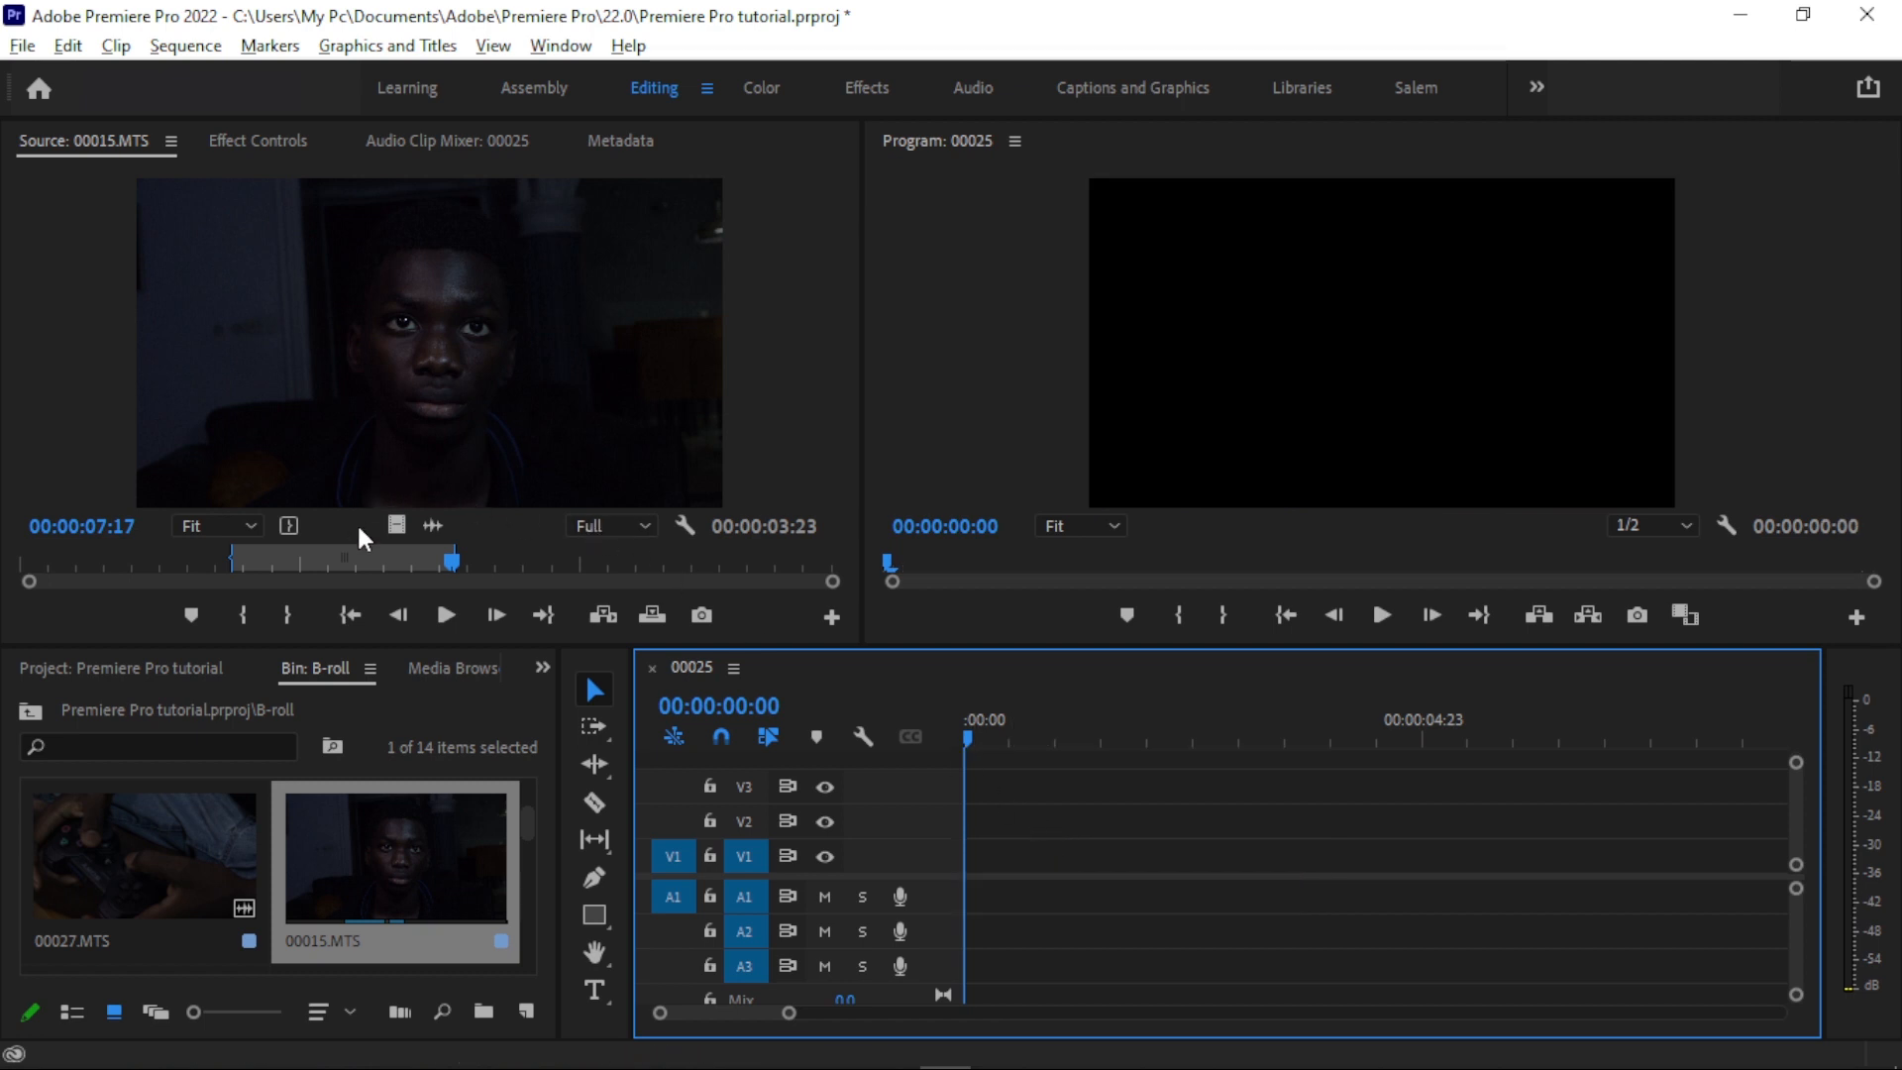
- Try video-only and audio-only placement of the marked 00015.MTS section, and keep only its video at the start of track V1
left_click_drag(396, 525, 1038, 844)
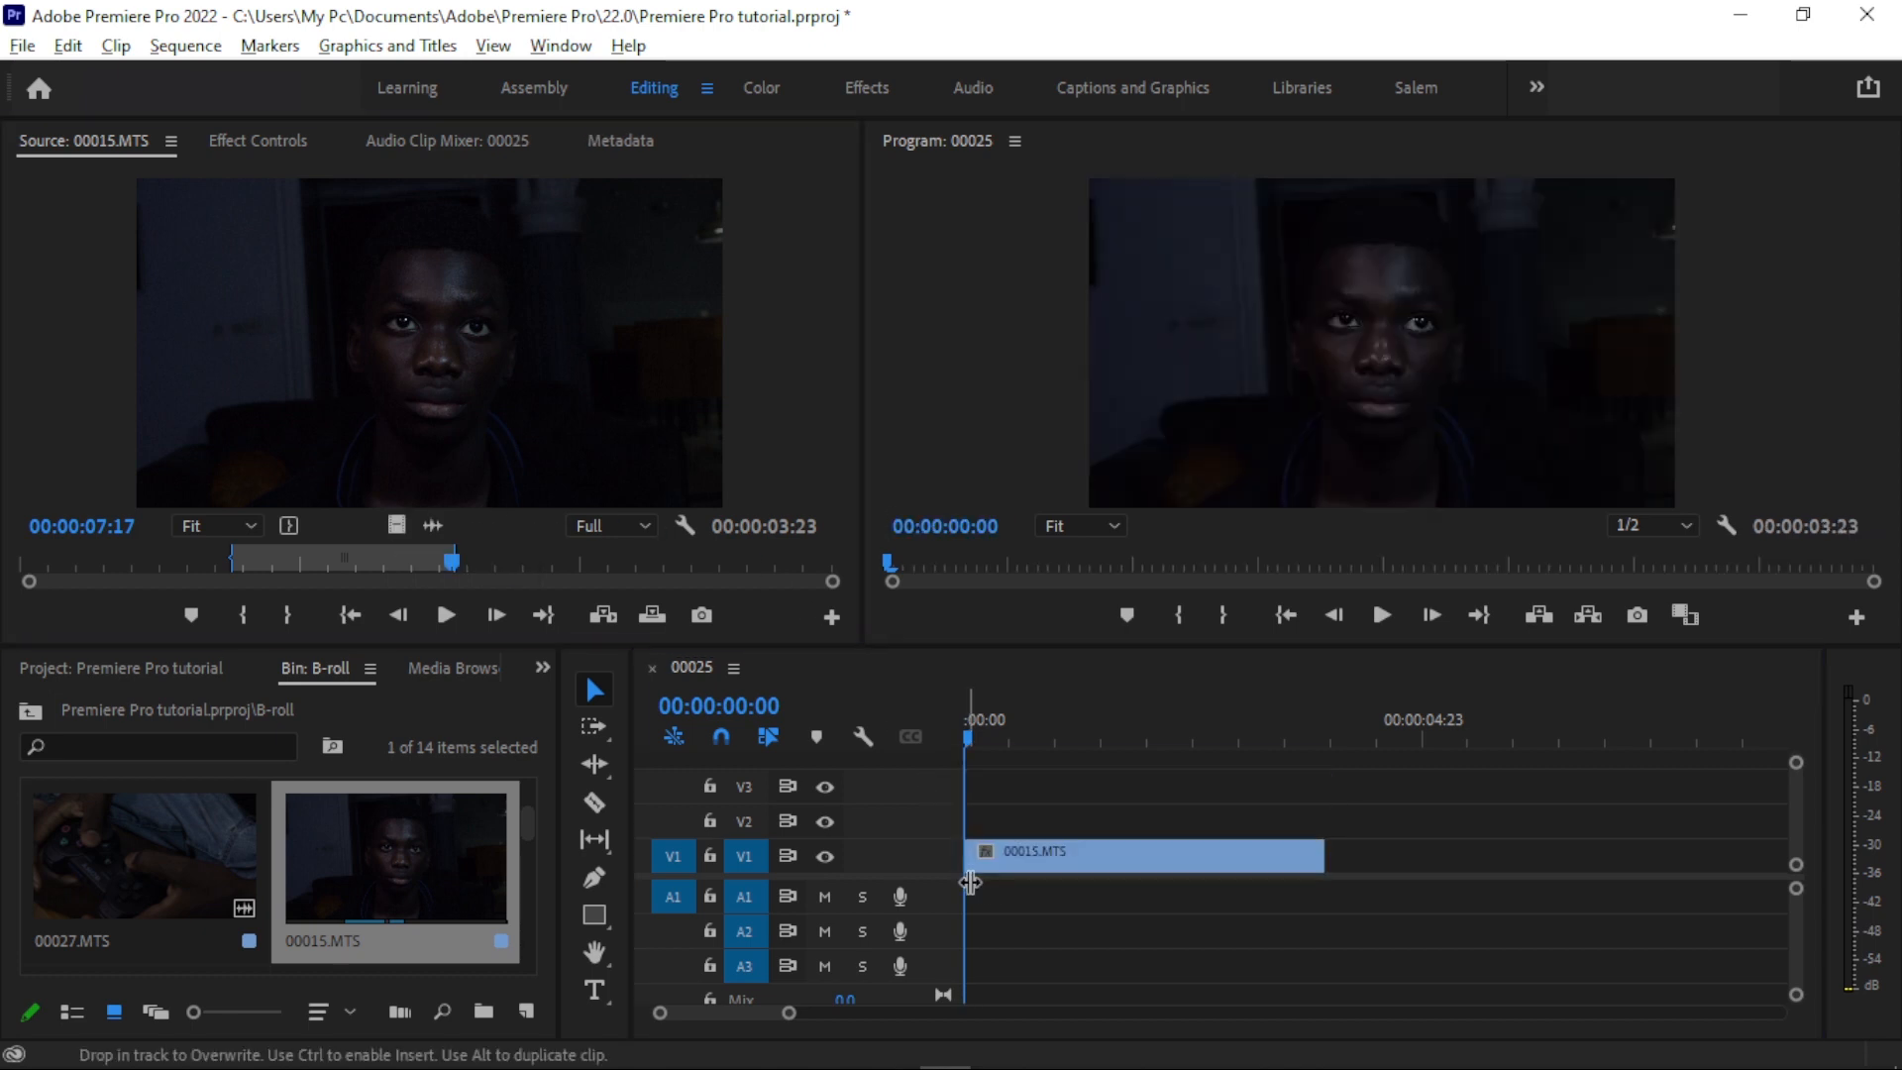
left_click_drag(434, 525, 997, 913)
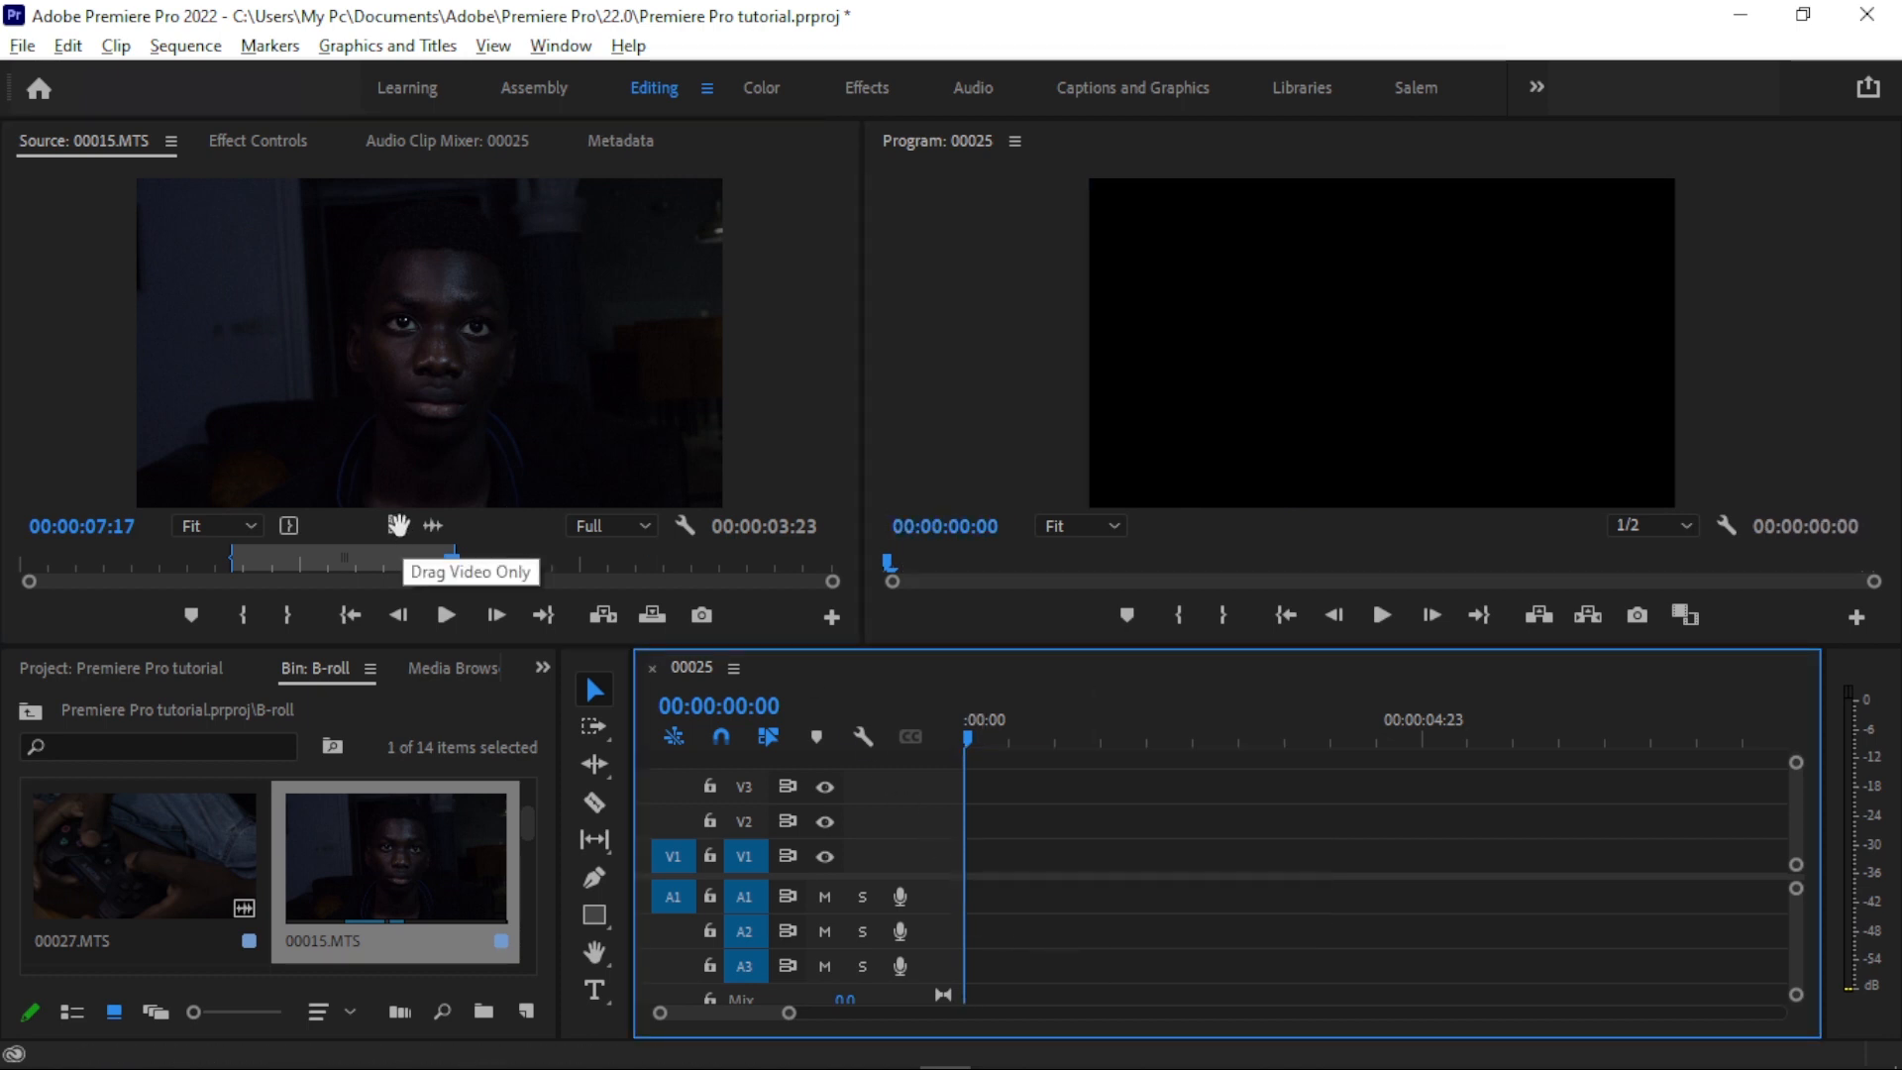
left_click_drag(397, 525, 985, 858)
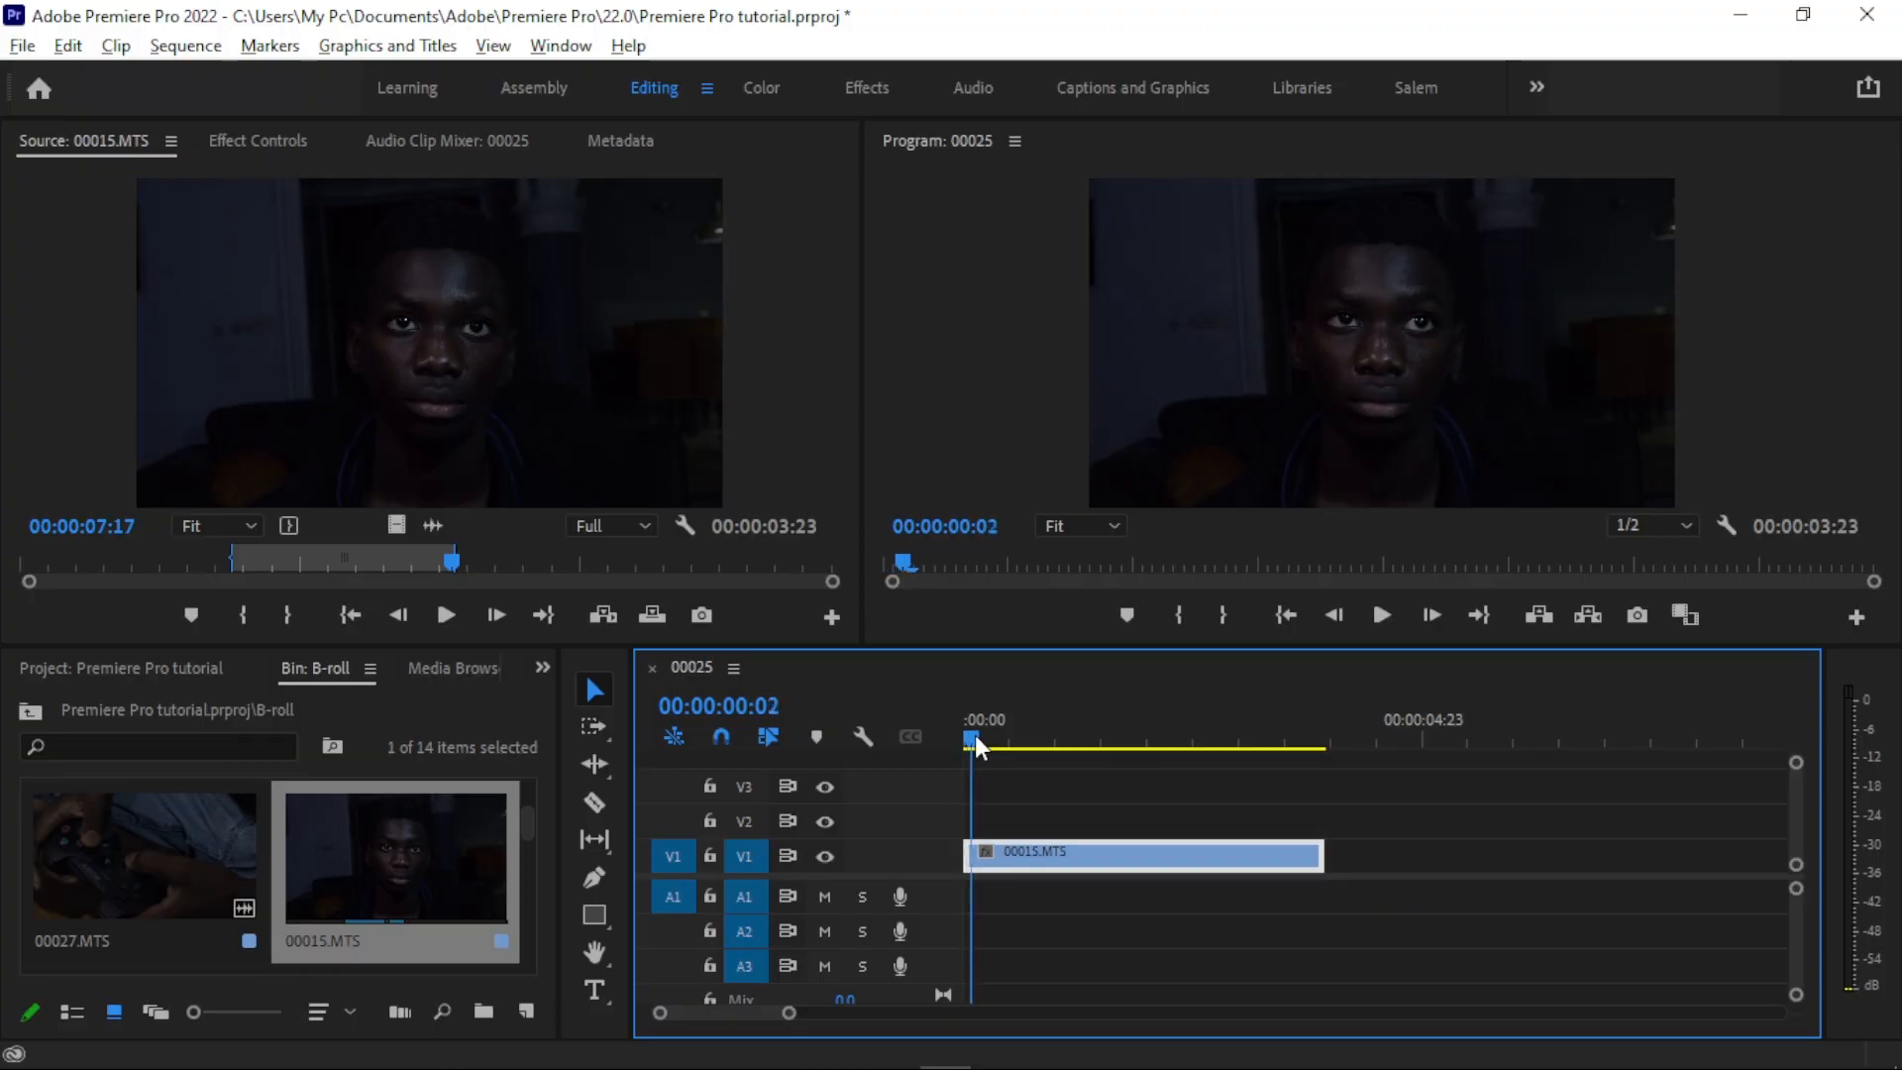
- Move the timeline playhead to 00:00:02:00 and open clip 00016.MTS from the B-roll bin in the Source Monitor
left_click_drag(981, 731, 1147, 731)
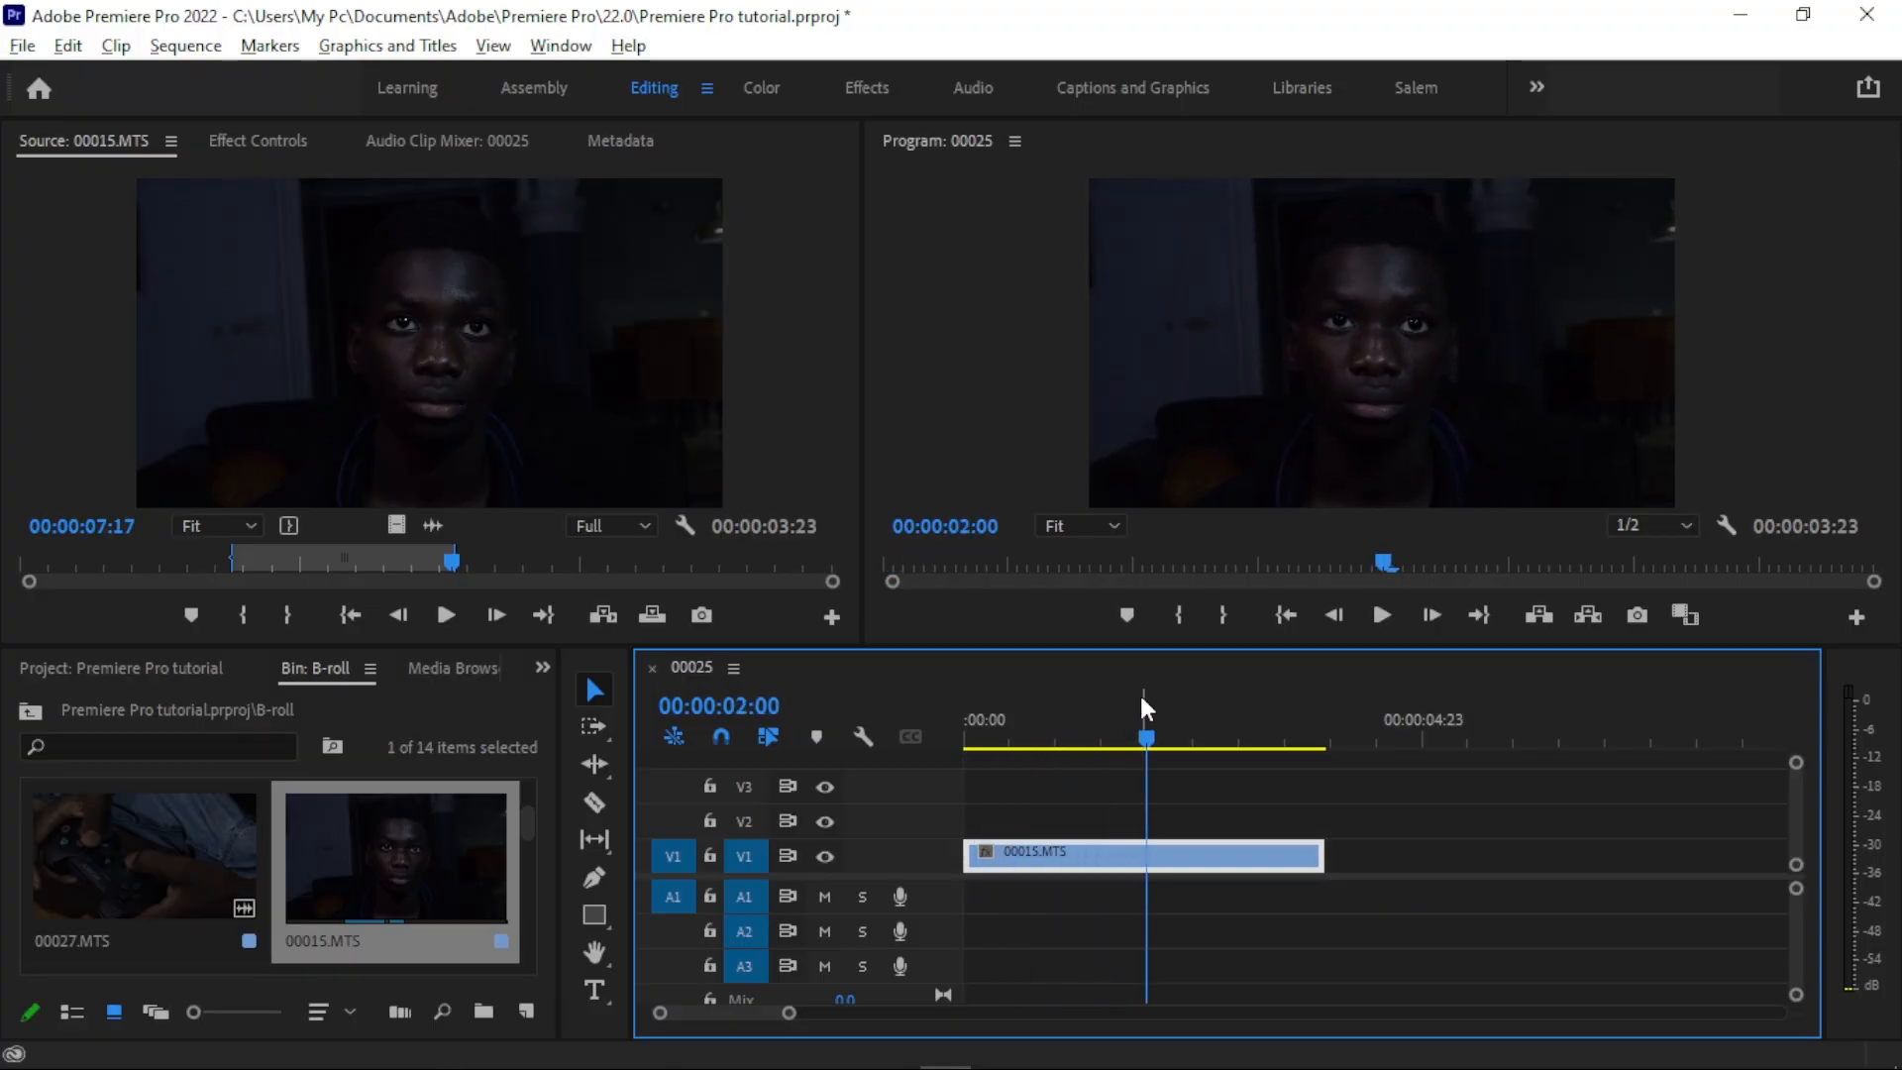
mouse_move(529, 826)
left_mouse_down()
mouse_move(530, 807)
mouse_move(547, 822)
left_mouse_up()
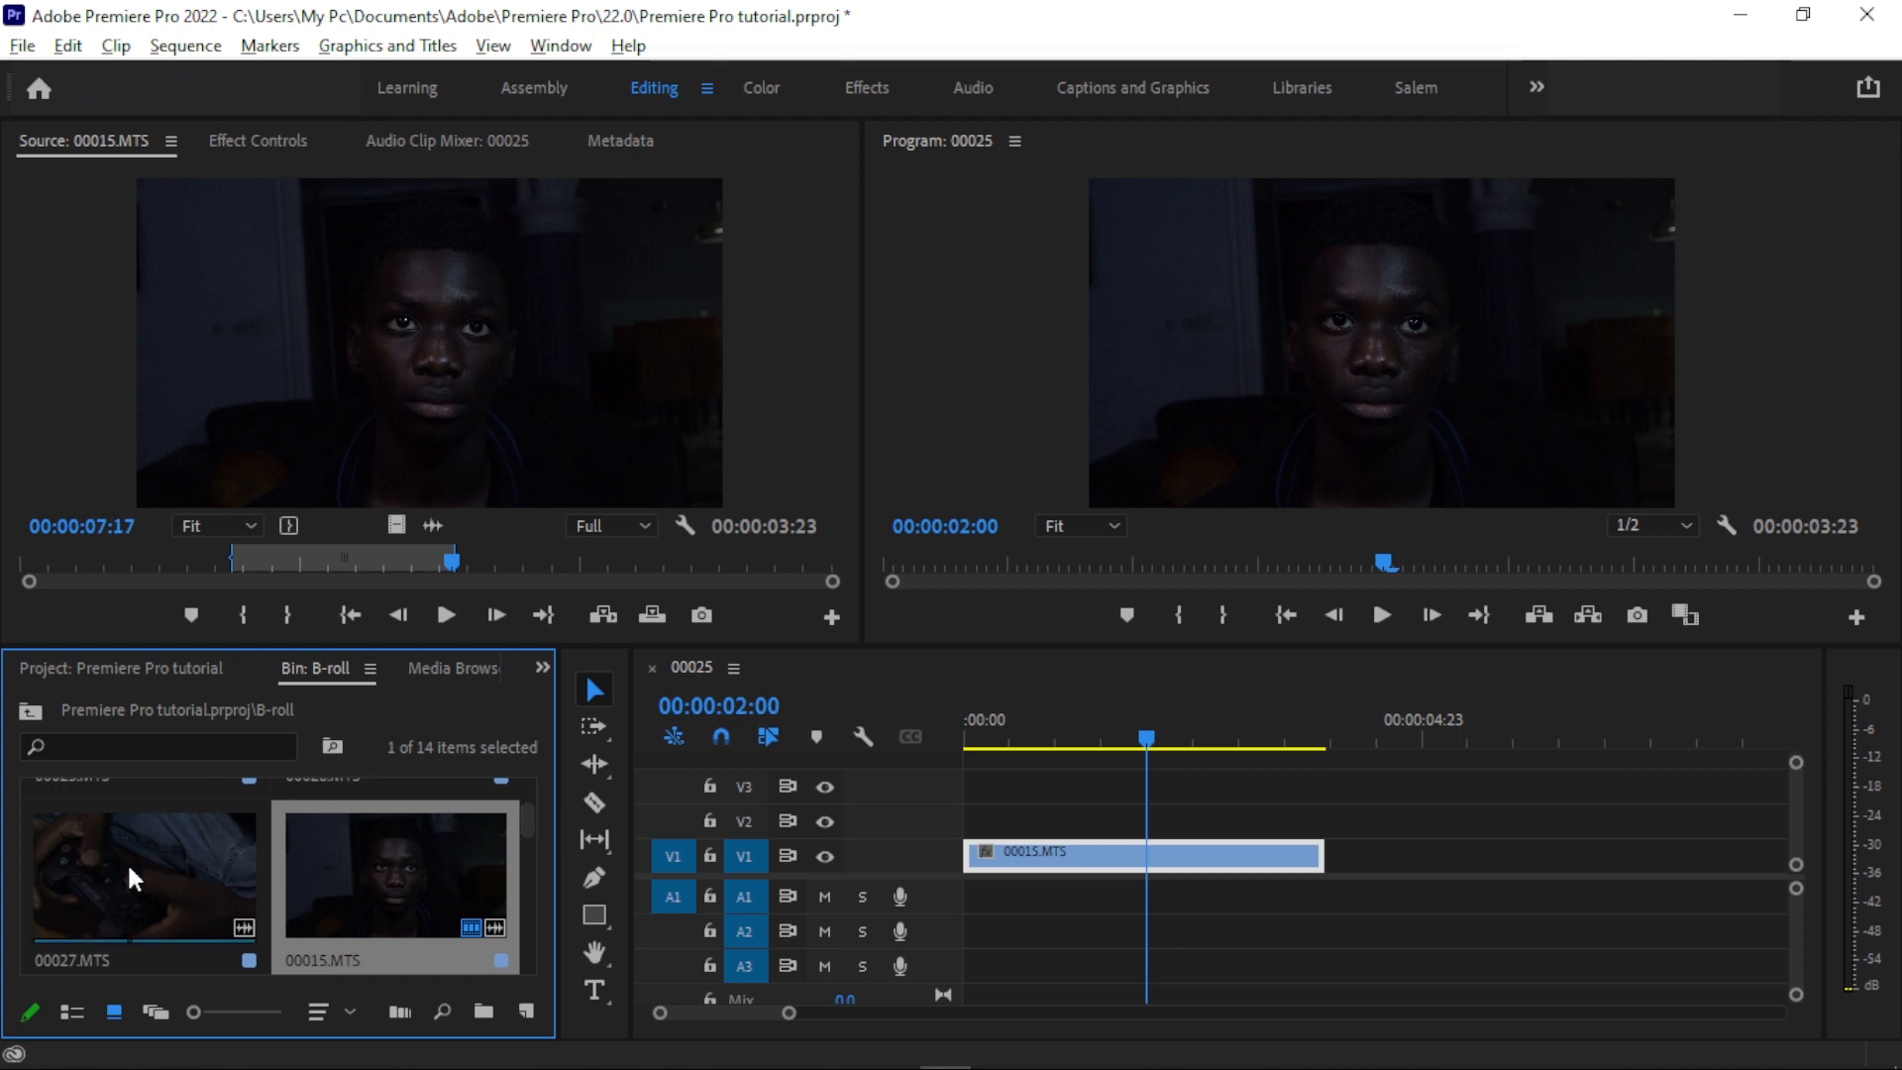
left_click(165, 848)
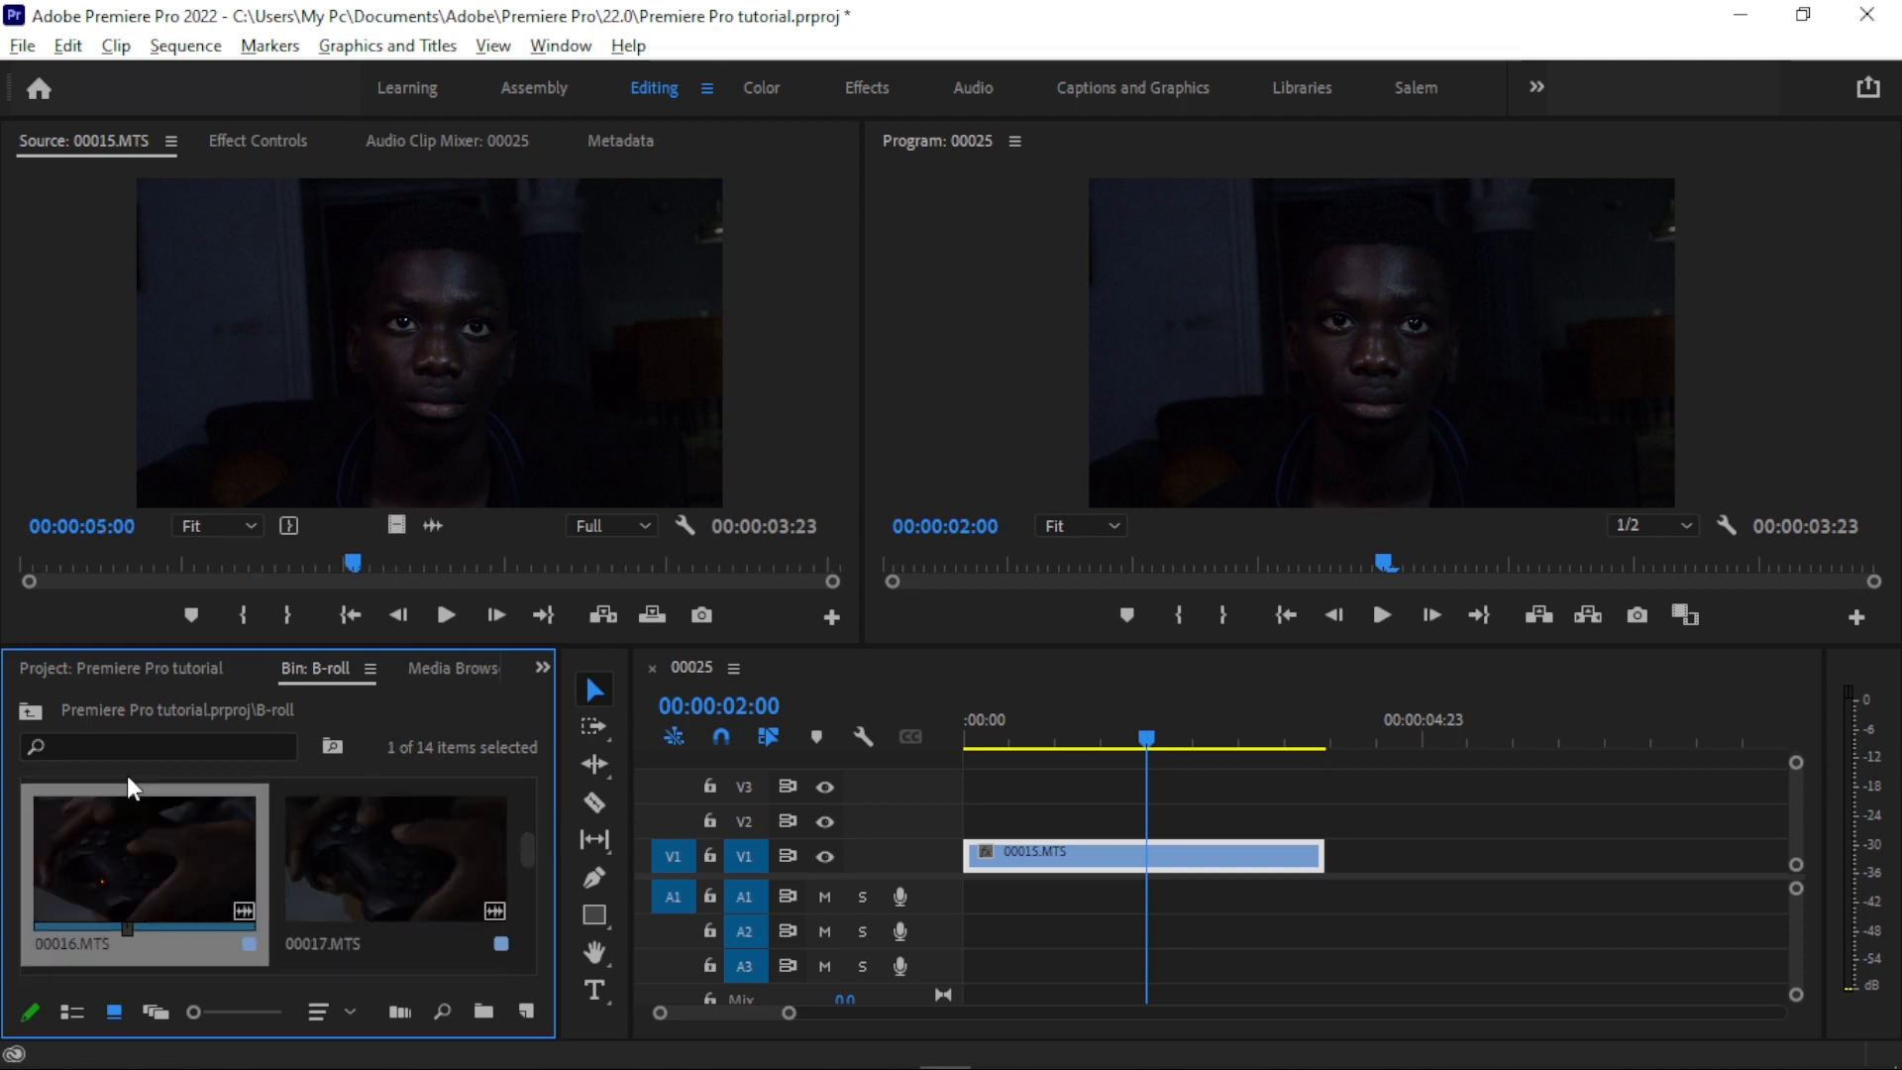
double_click(127, 782)
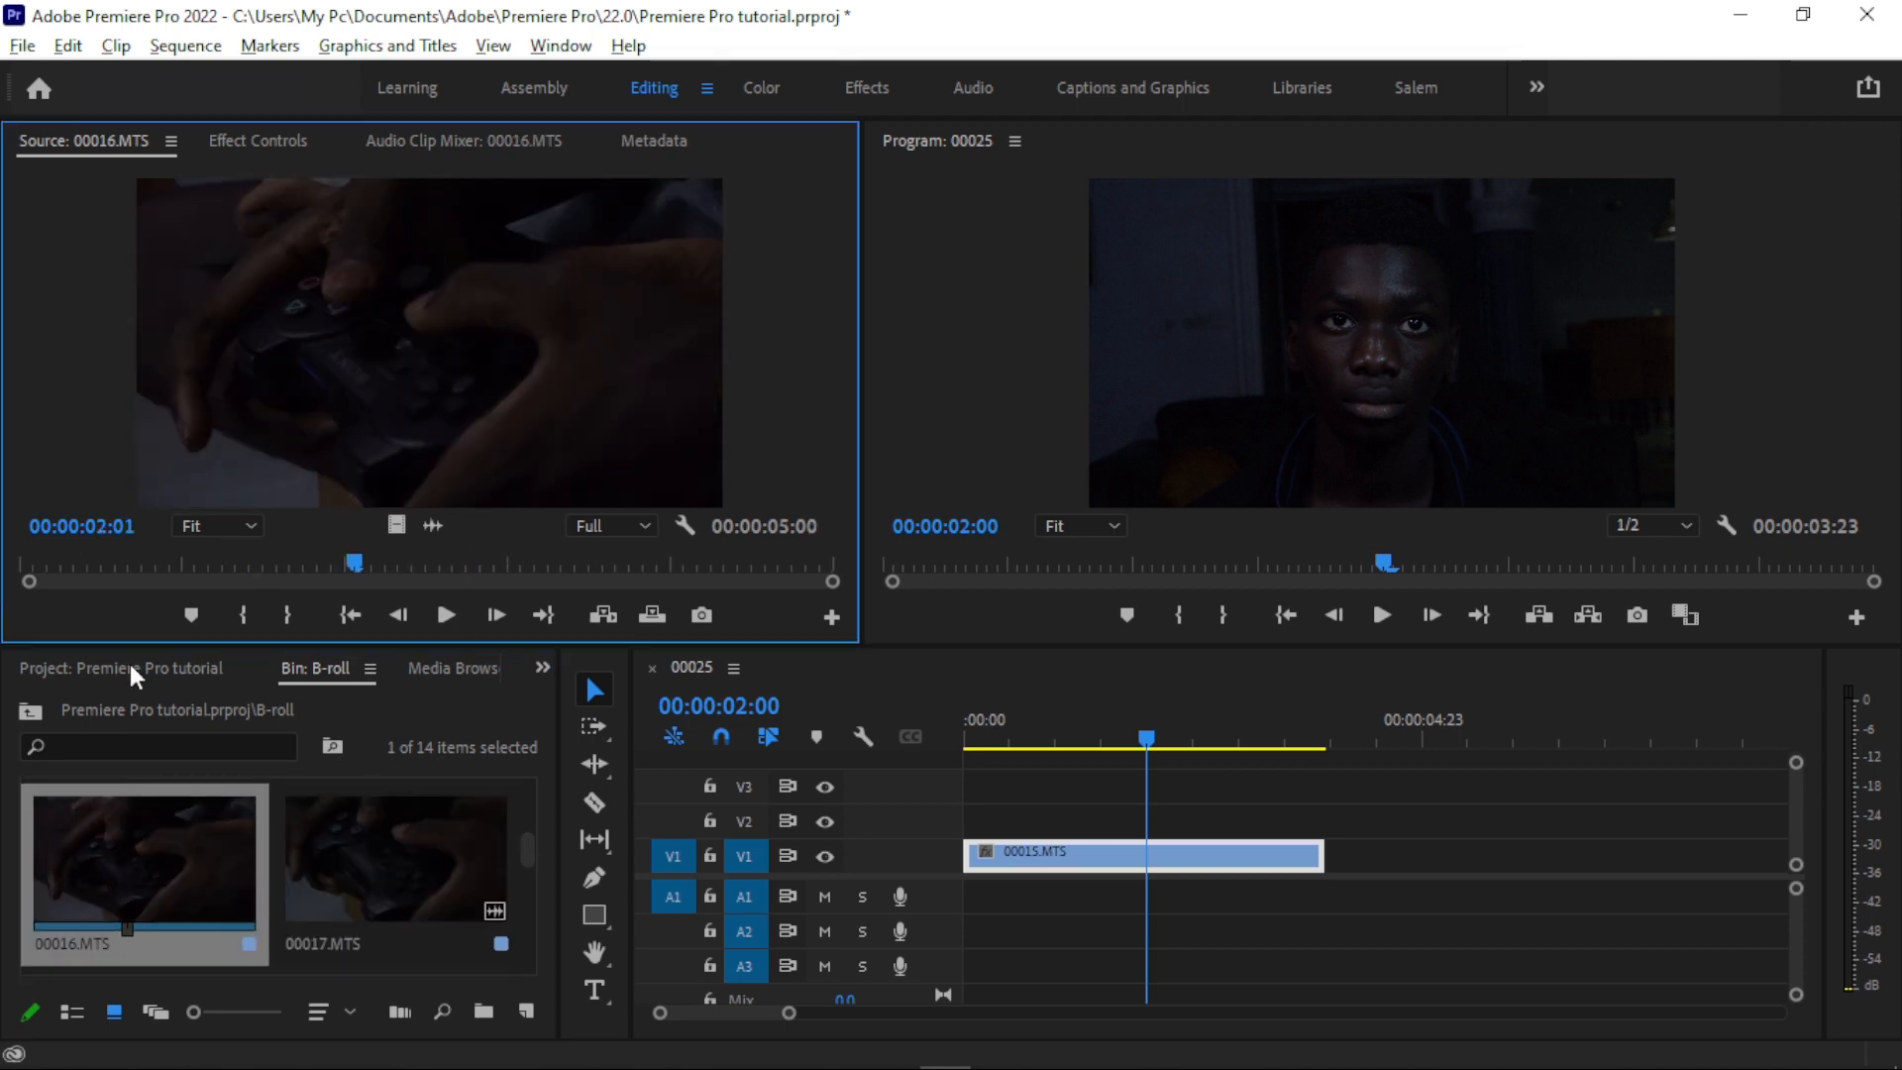
- Mark 00016.MTS from 00:00:01:04 to 00:00:02:14 and place only its video directly after 00015.MTS on track V1
left_click_drag(43, 557, 215, 540)
left_click(243, 600)
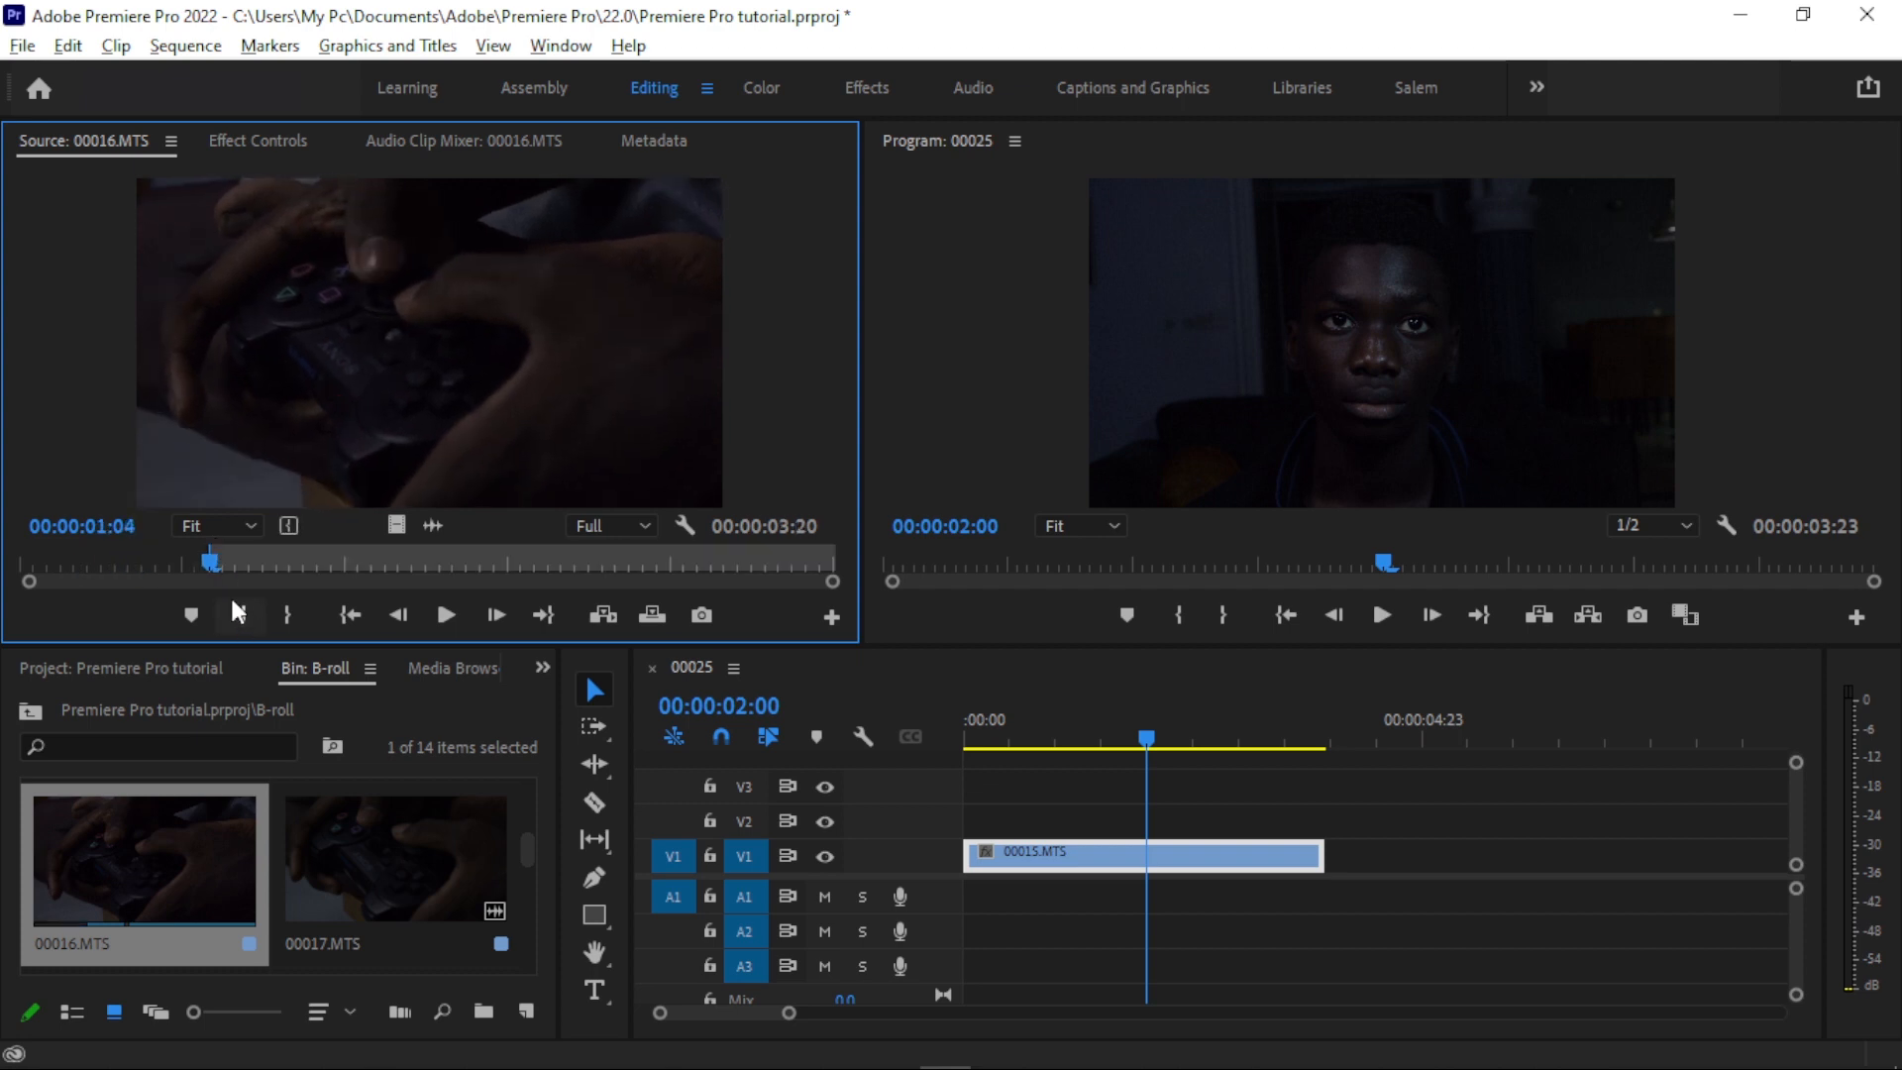
left_click_drag(215, 557, 440, 561)
key("o")
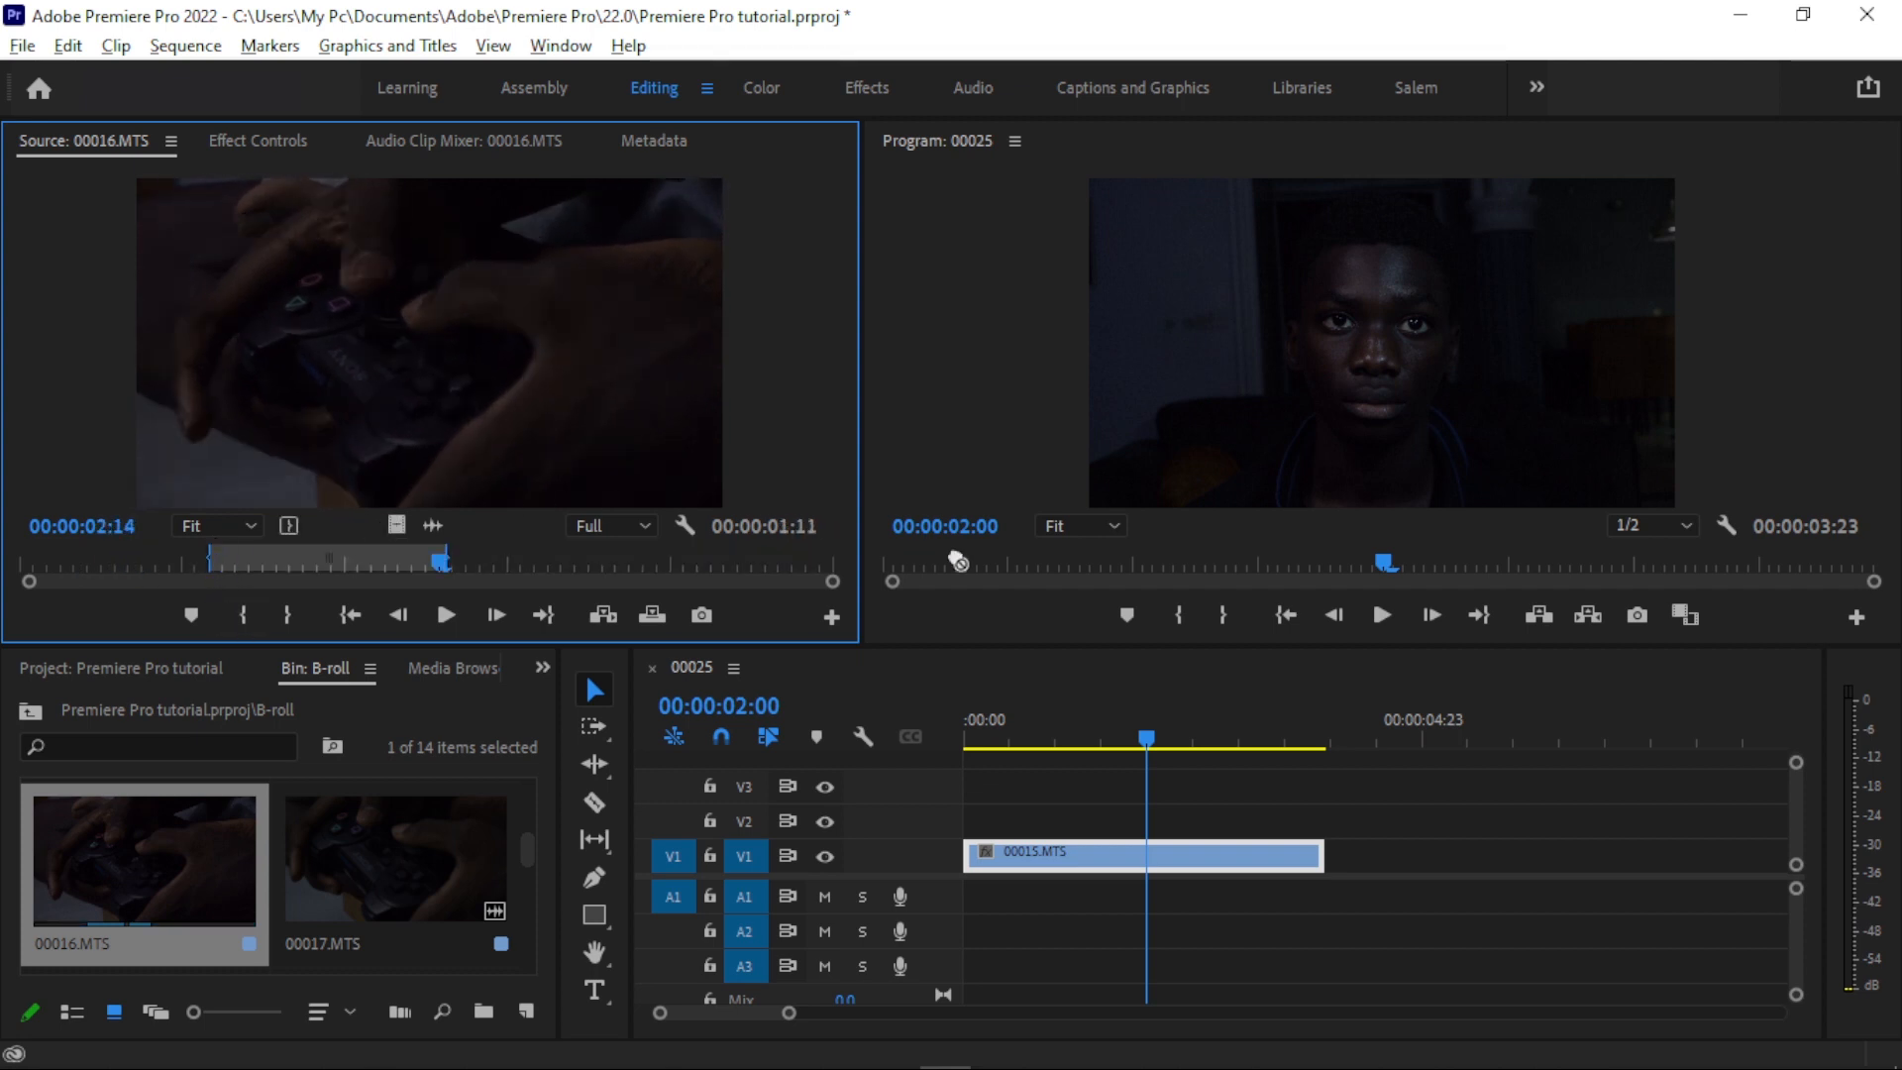
left_click_drag(1382, 738, 1350, 886)
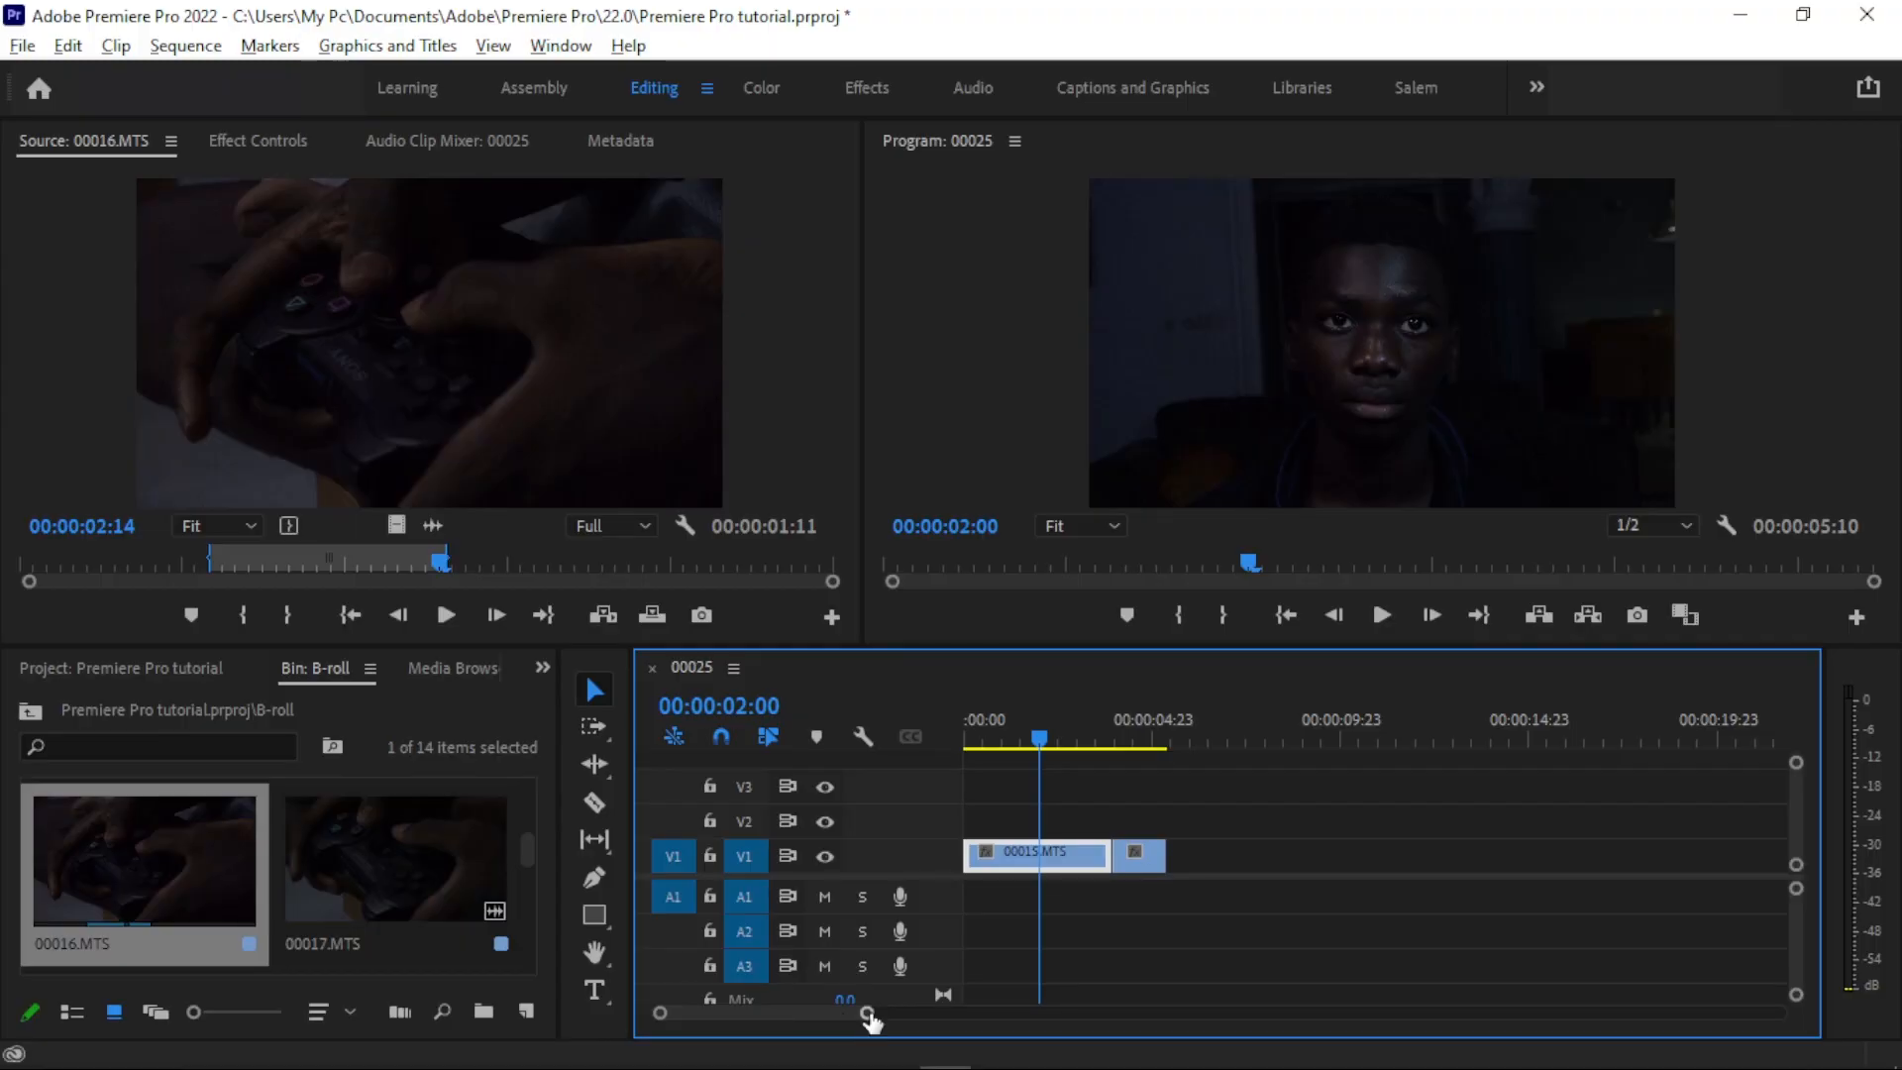
- Zoom the timeline in and out to view the two clips on track V1 at different scales
mouse_move(869, 1021)
left_mouse_down()
mouse_move(1328, 963)
mouse_move(942, 1032)
mouse_move(854, 1012)
left_mouse_up()
left_click_drag(1116, 1009, 1022, 1020)
left_click_drag(1009, 1016, 1542, 970)
key("equal")
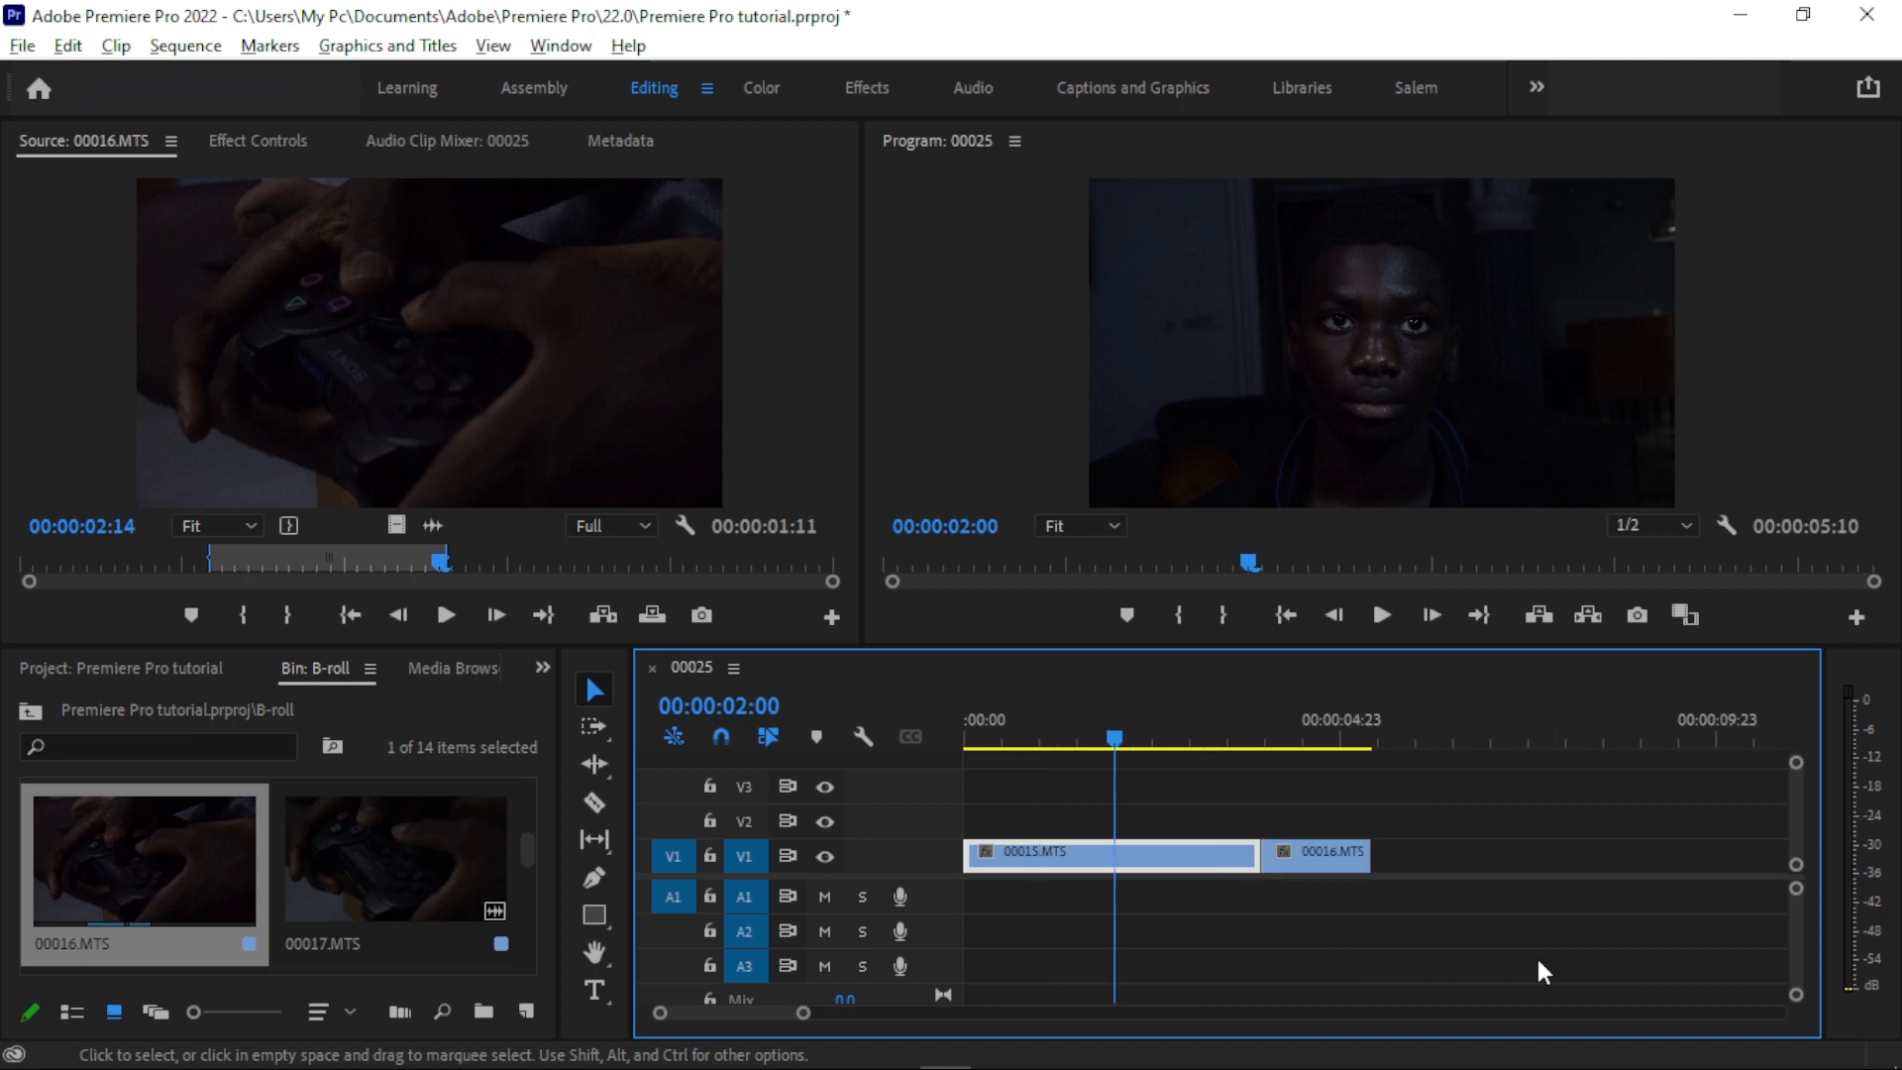
key("minus")
key("equal")
key("equal")
key("minus")
key("minus")
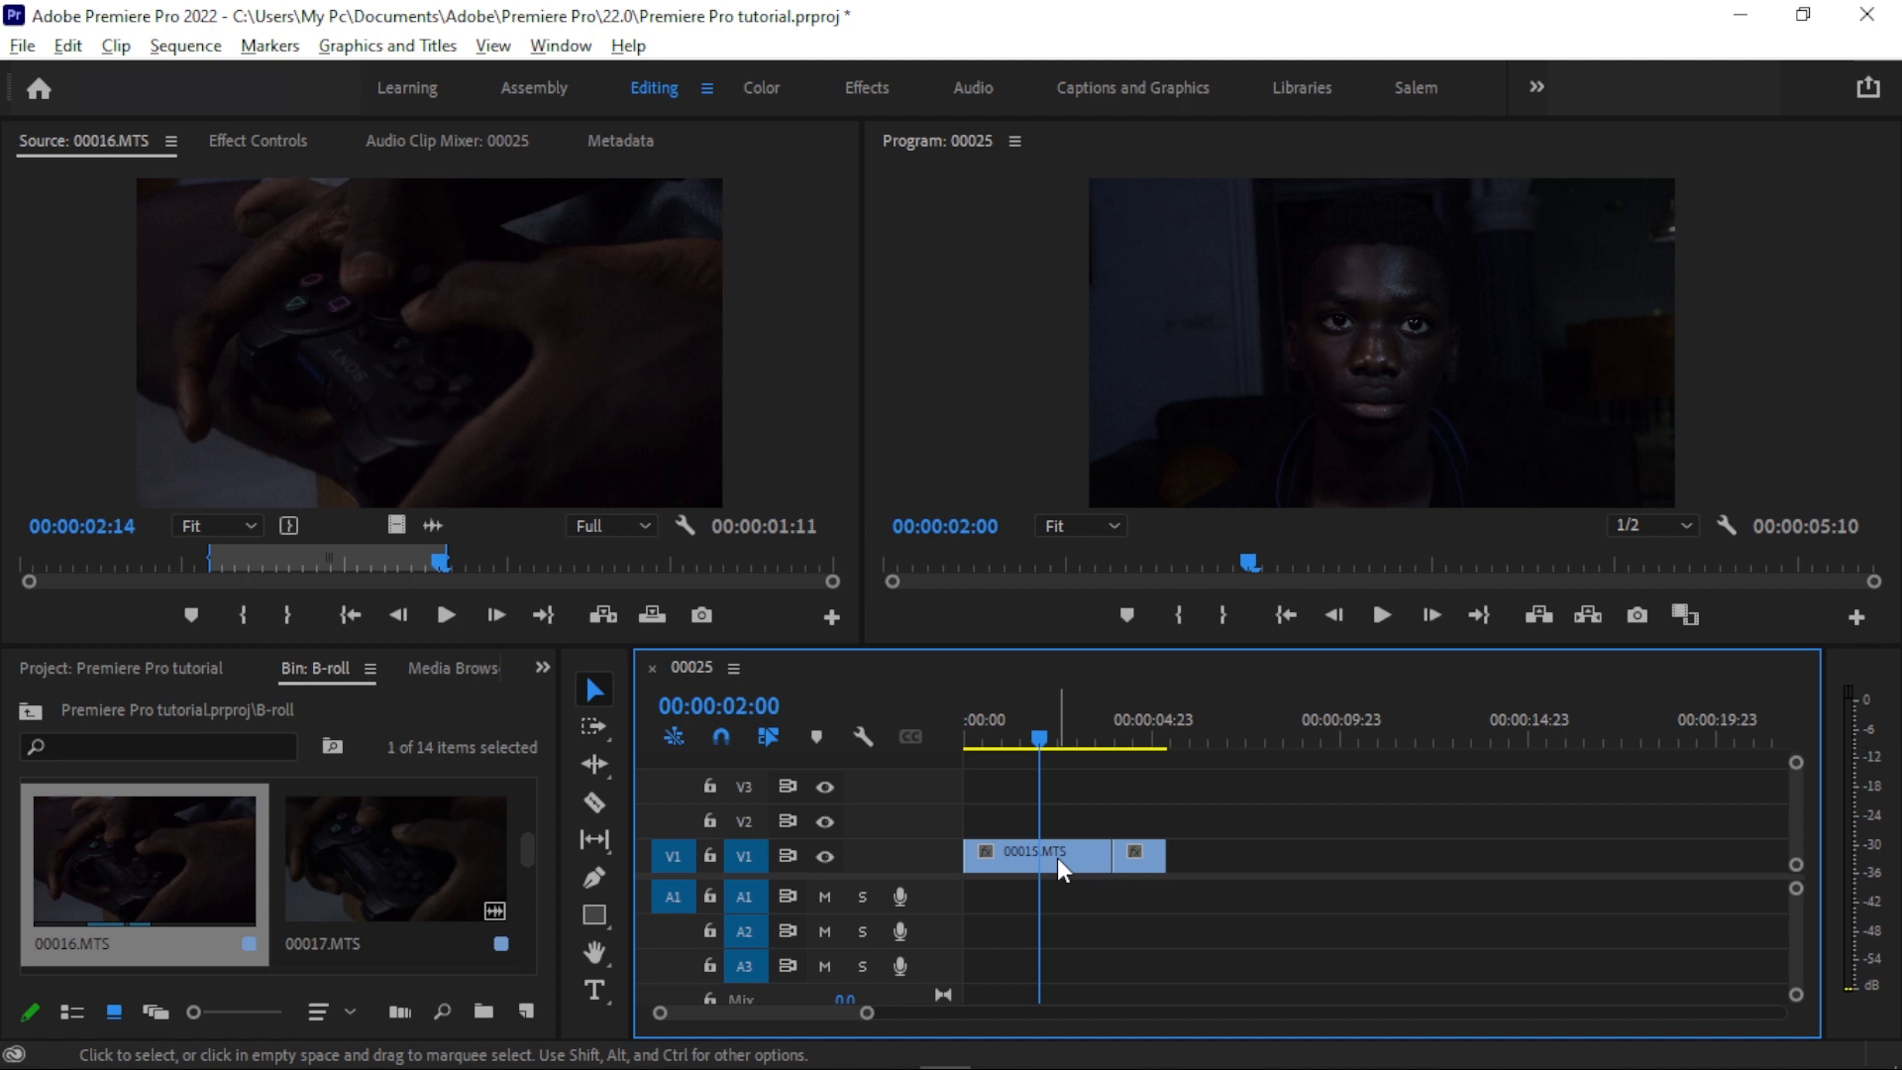
- Expand track V1 to show the clip thumbnails, and try expanding and collapsing track A1
double_click(917, 858)
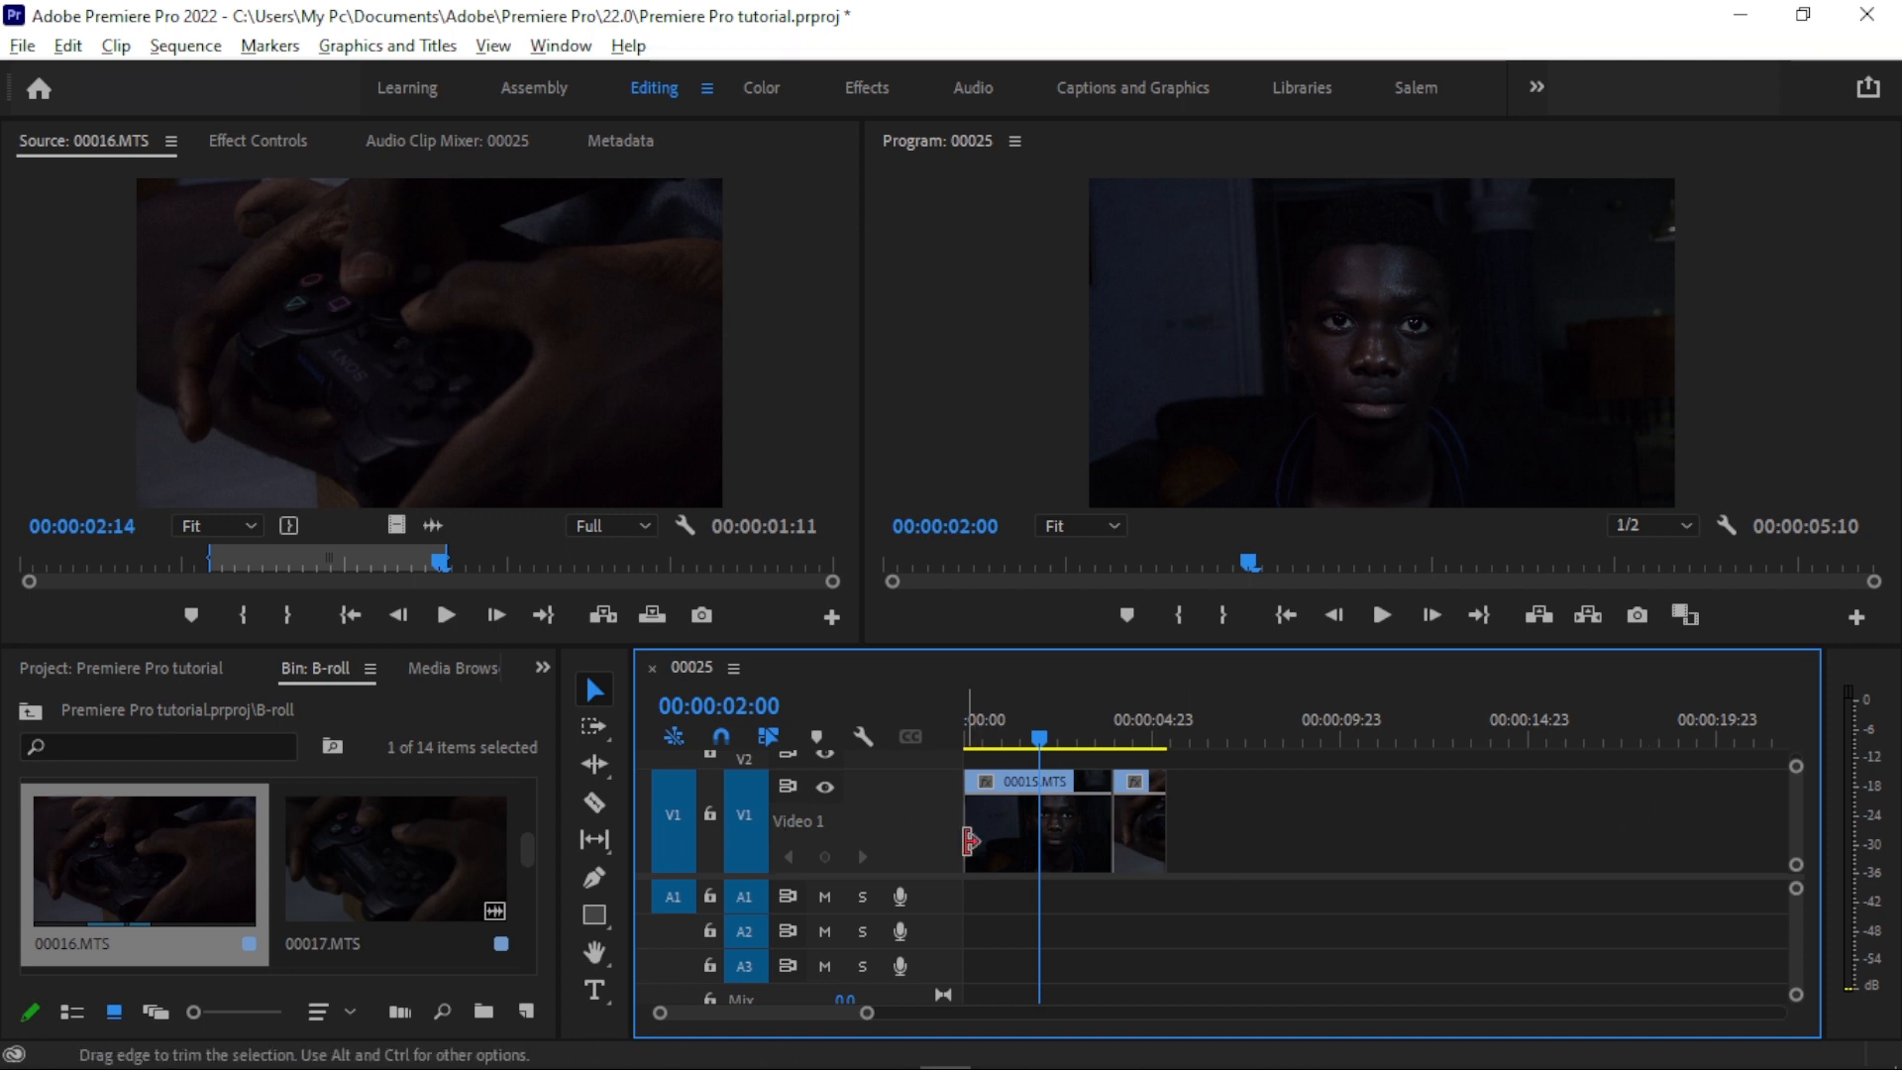
double_click(822, 844)
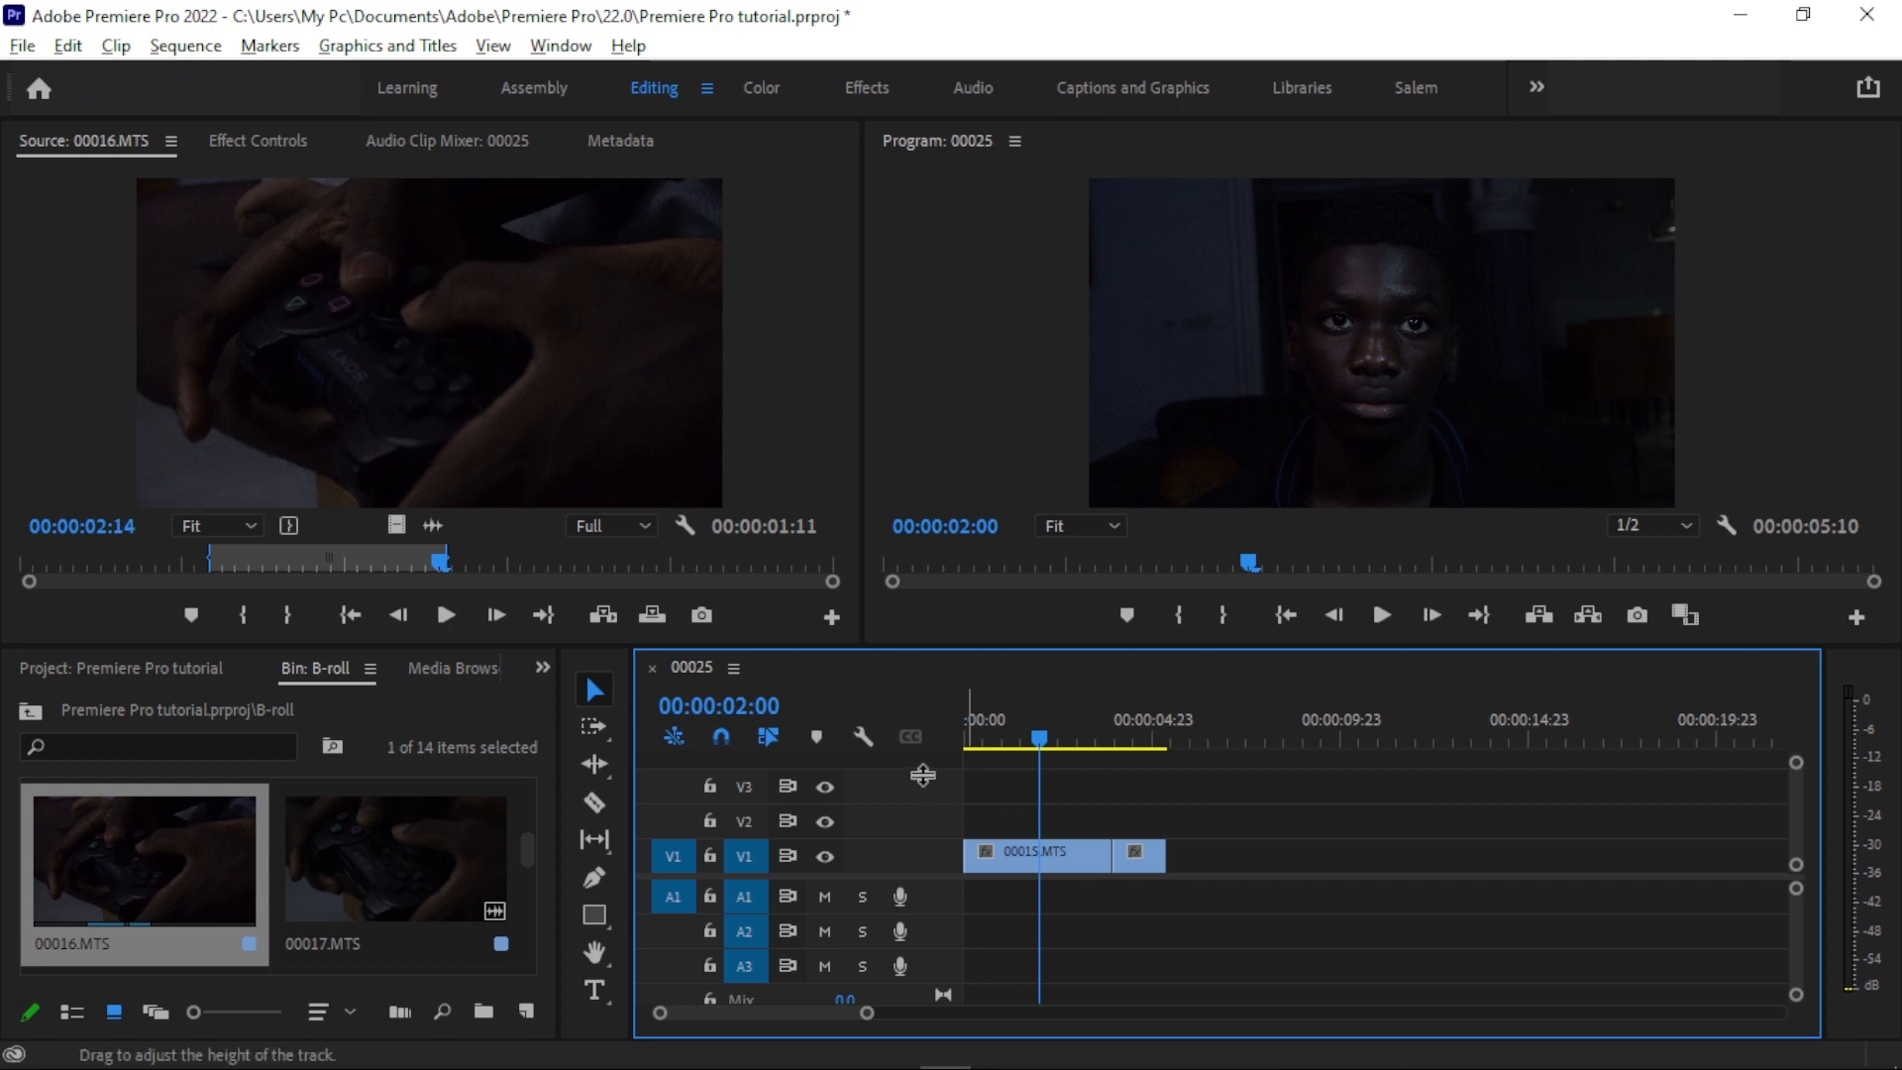
double_click(923, 854)
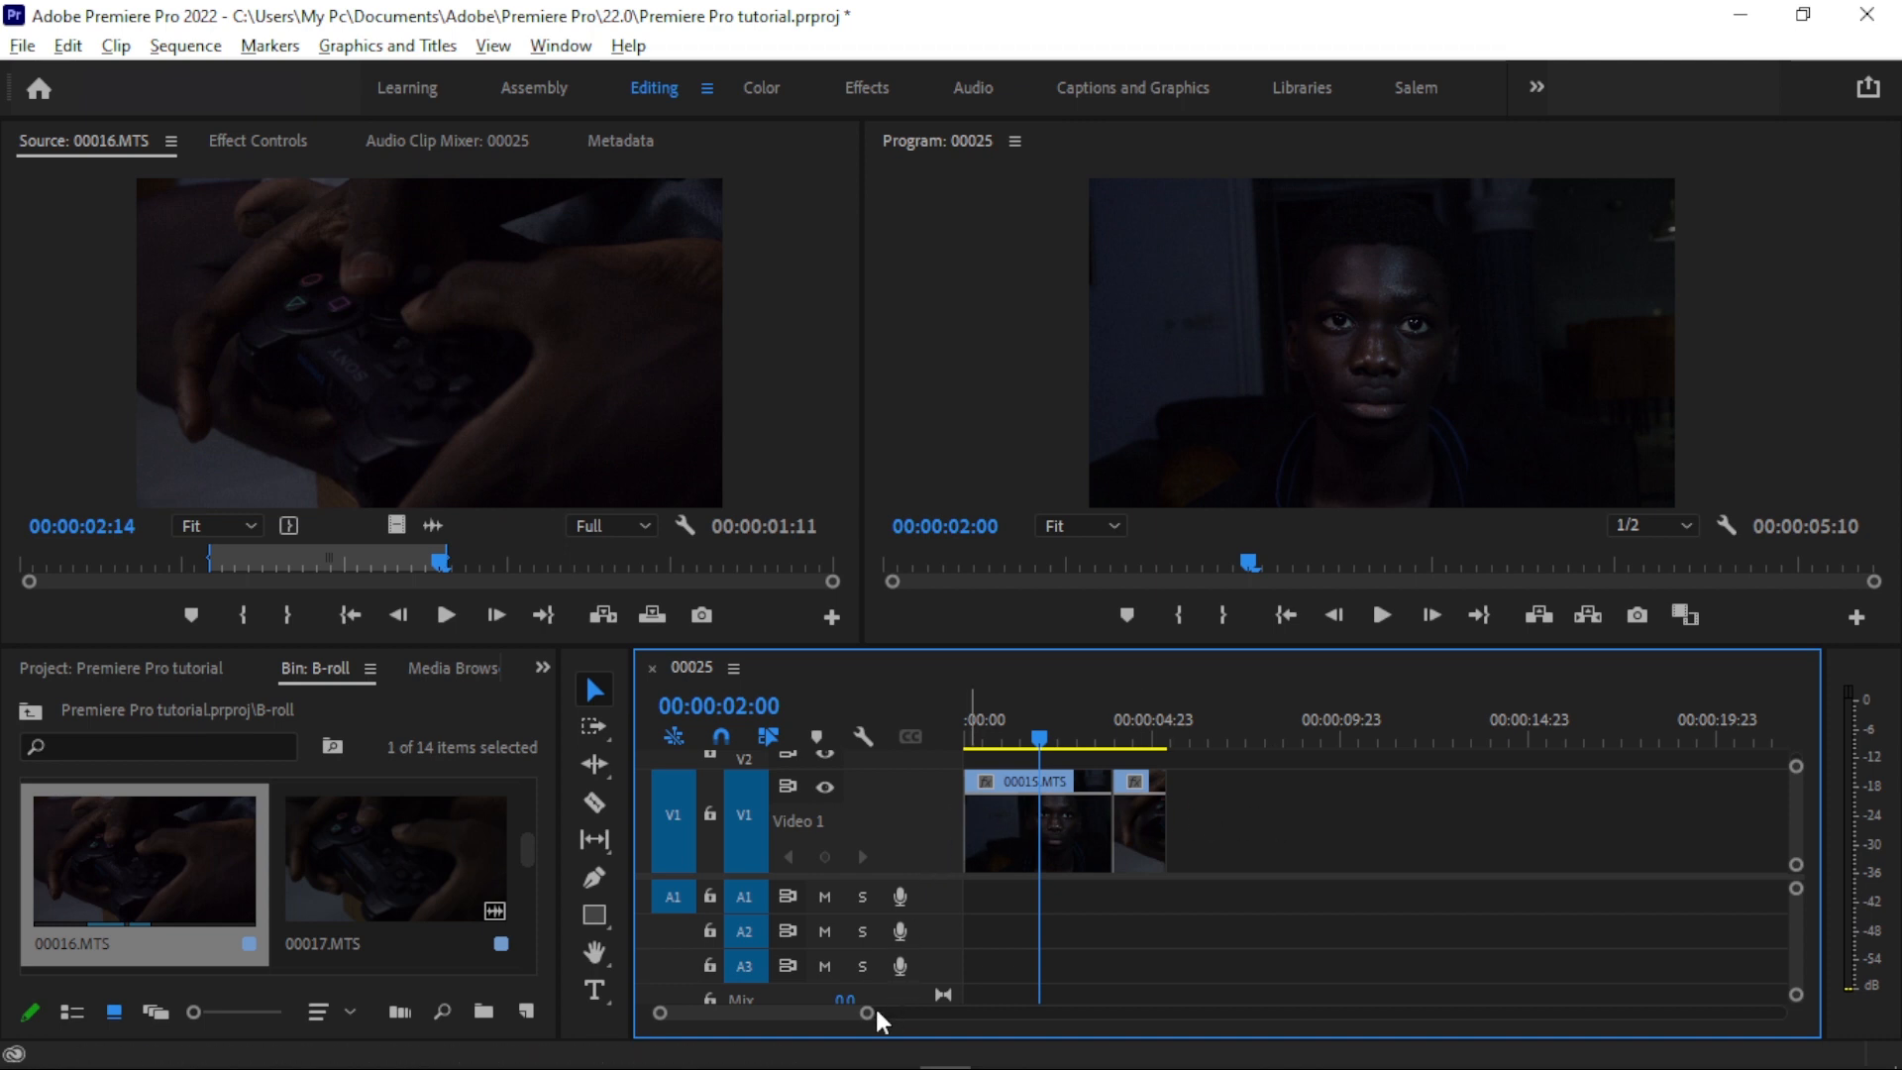
left_click_drag(870, 1015, 842, 1023)
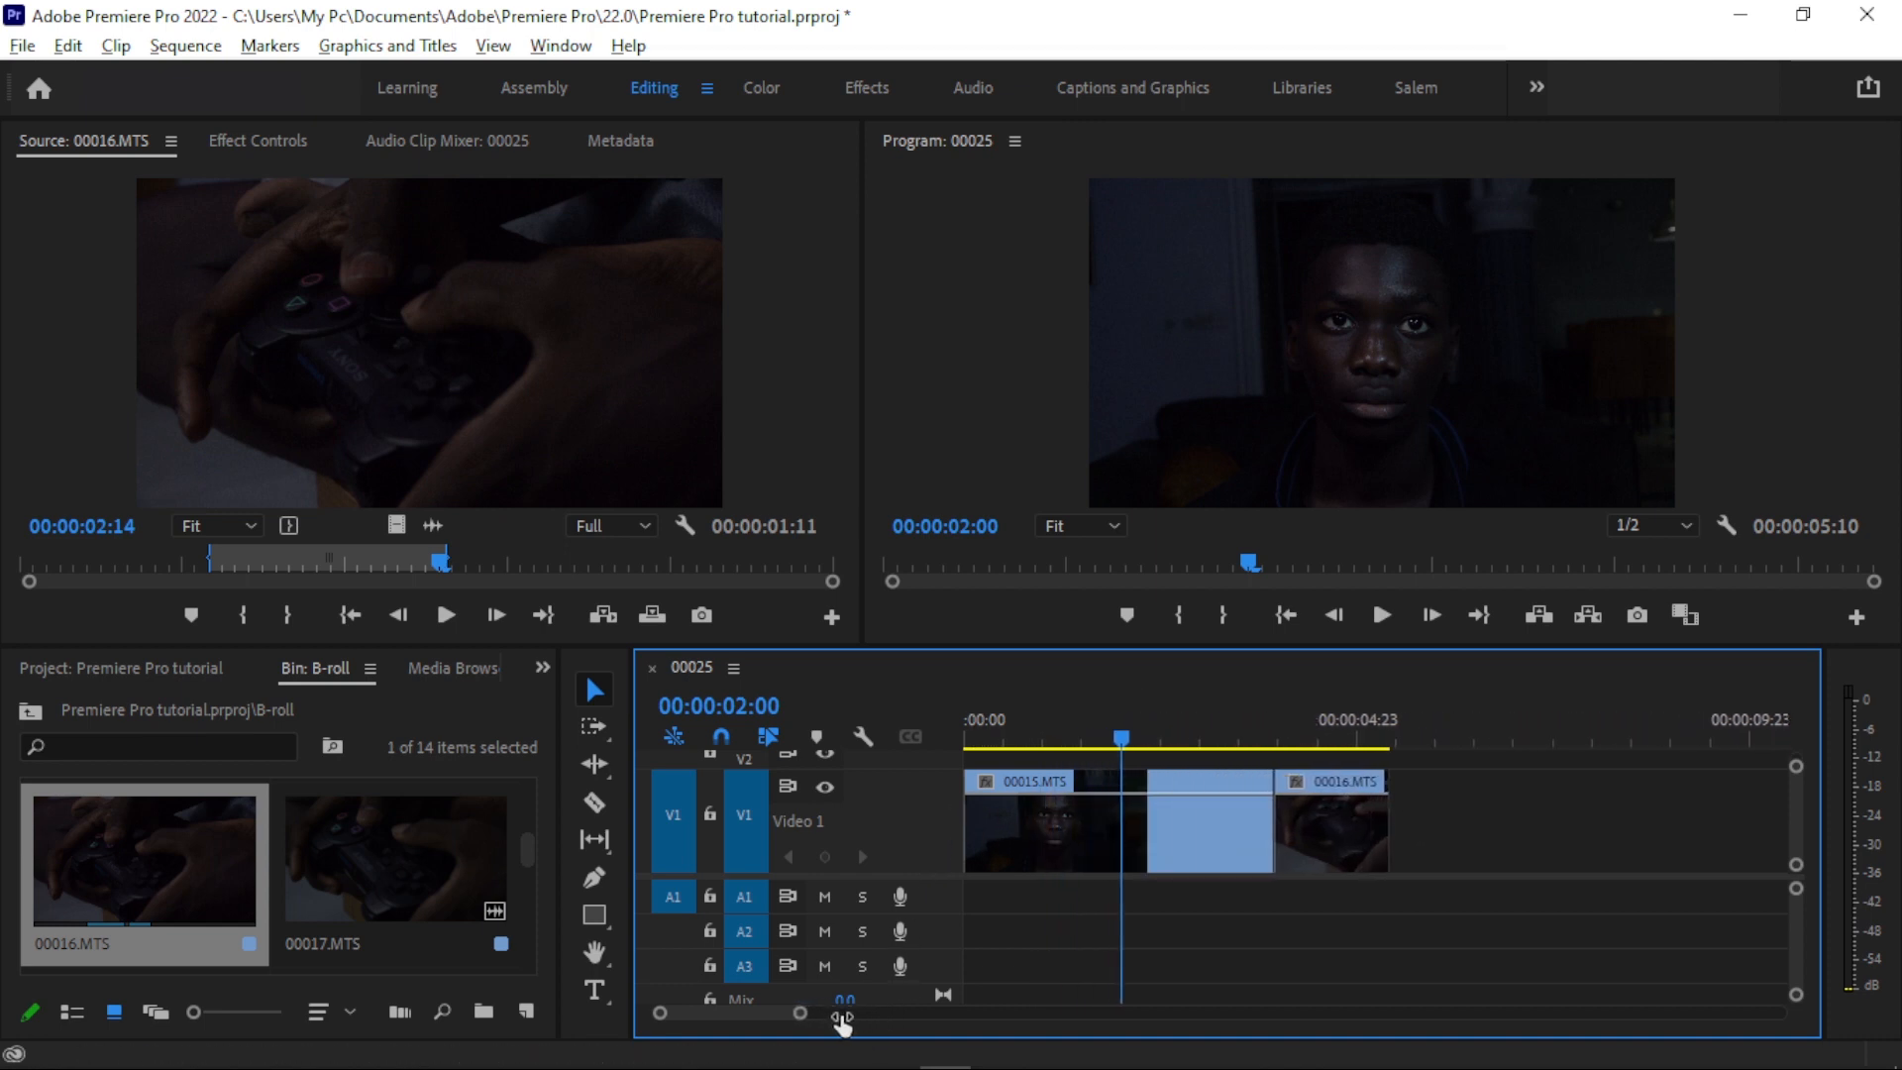
double_click(937, 898)
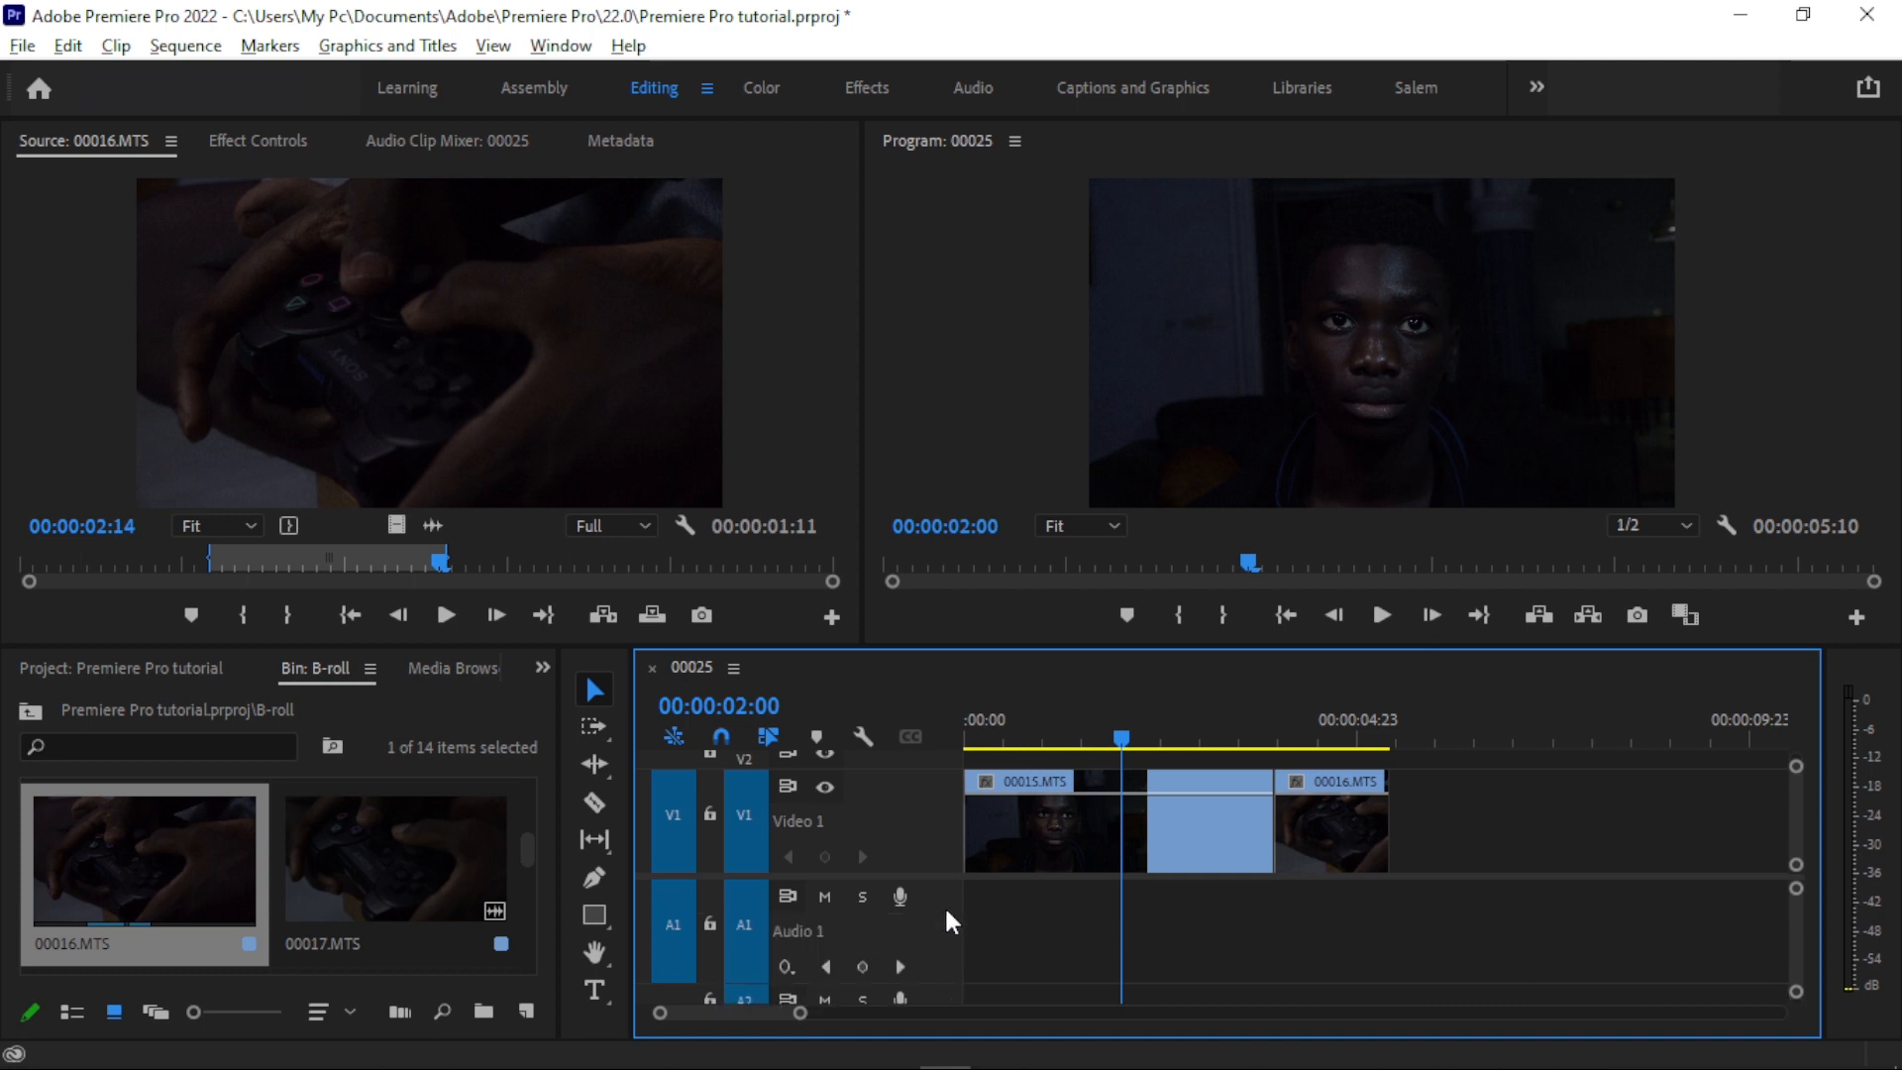
double_click(945, 893)
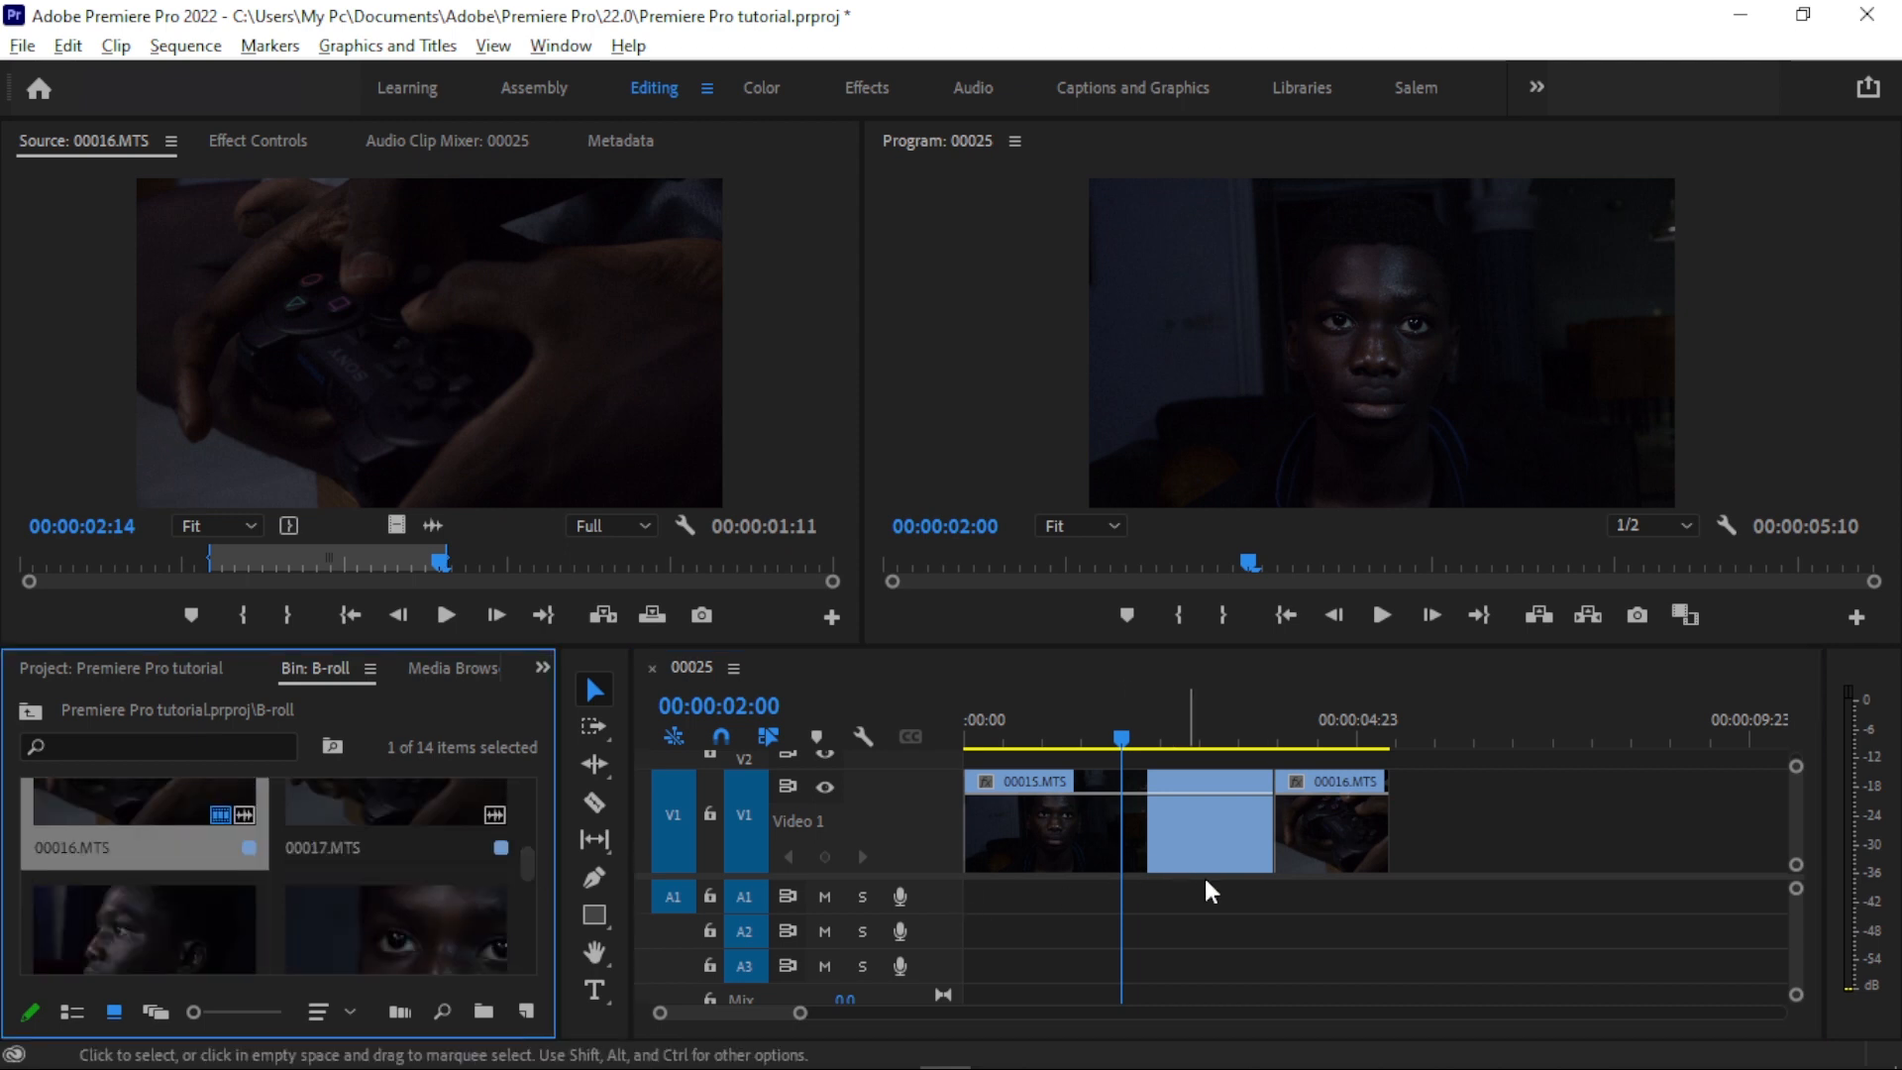
- Mark a section of 00018.MTS from the B-roll bin and place only its video directly after 00016.MTS on track V1
mouse_move(525, 855)
left_mouse_down()
mouse_move(539, 869)
mouse_move(538, 835)
mouse_move(545, 858)
left_mouse_up()
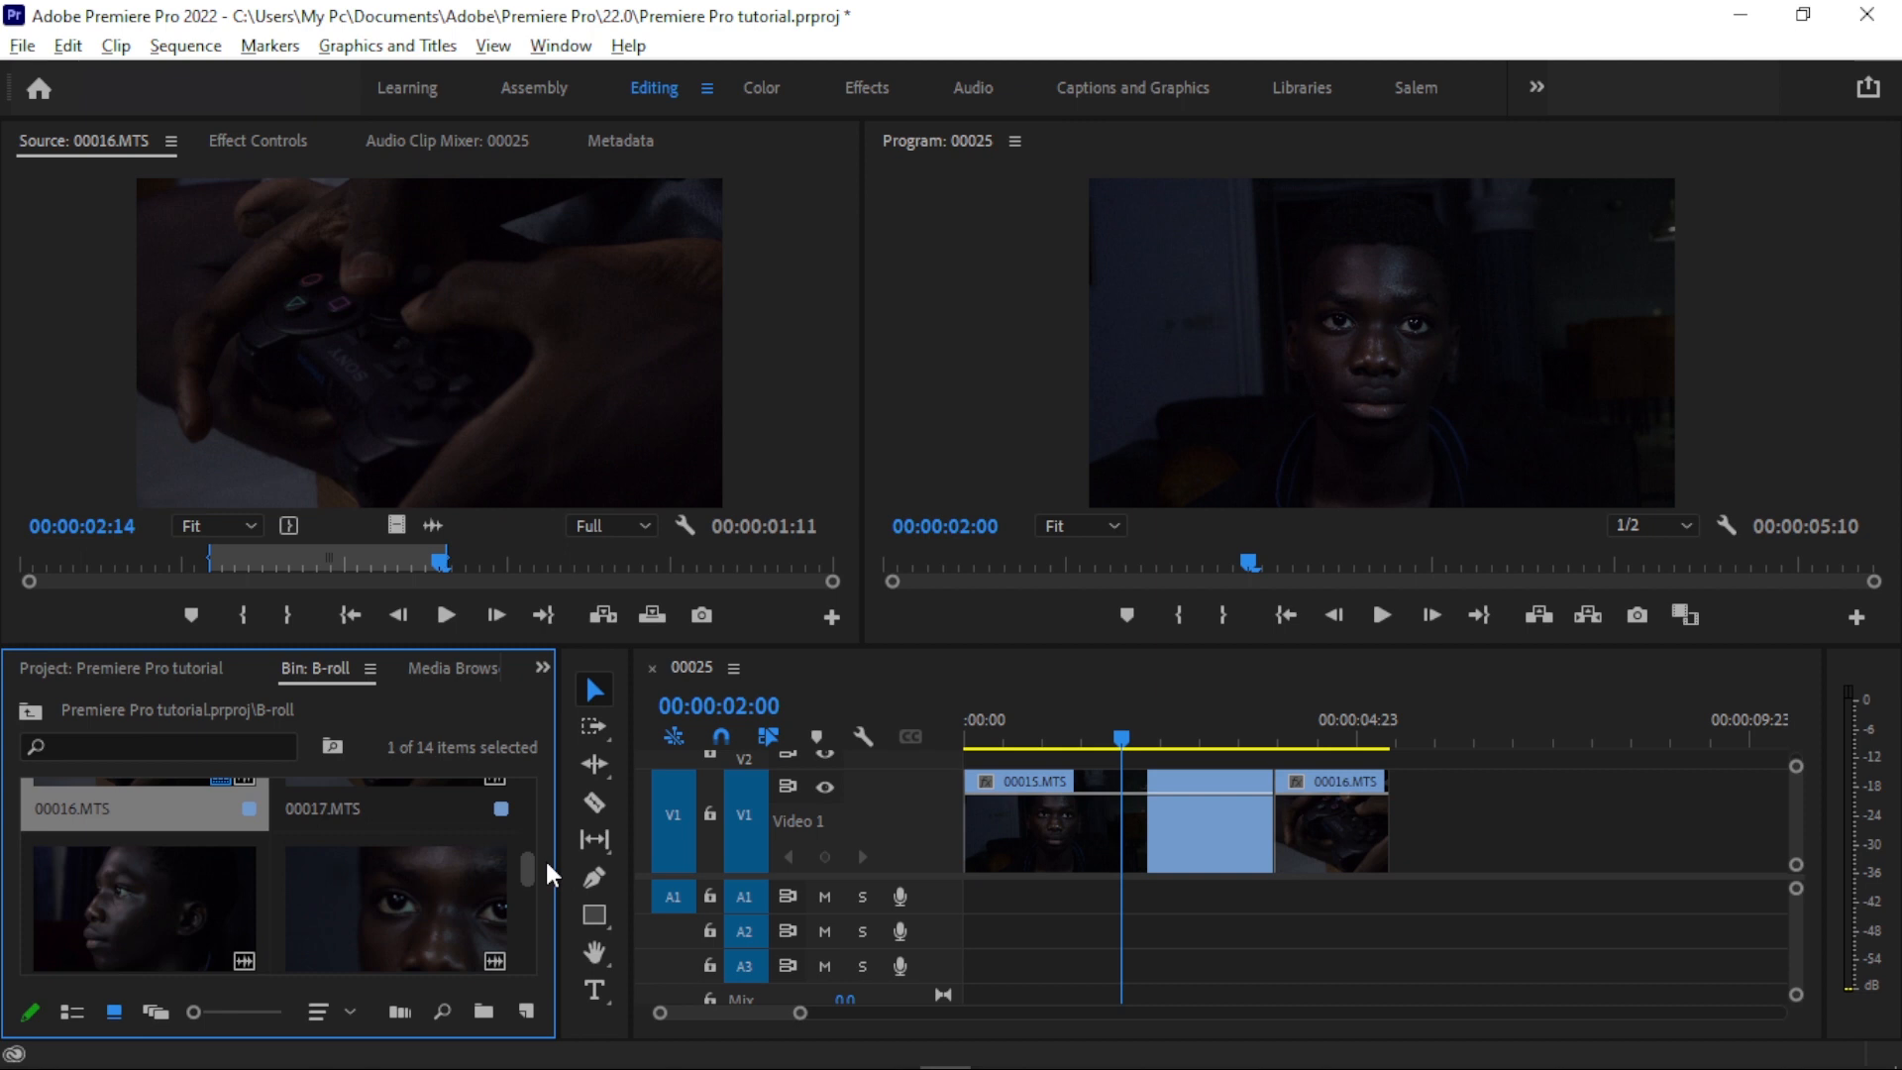
double_click(135, 870)
left_click(147, 562)
key("i")
left_click_drag(147, 565, 1395, 824)
key("space")
key("space")
key("o")
left_click_drag(800, 1012, 842, 1012)
- Mark a section of 00020.MTS from the B-roll bin and place only its video directly after 00018.MTS on track V1
double_click(423, 876)
left_click(87, 563)
left_click_drag(529, 872, 532, 899)
double_click(198, 871)
left_click_drag(119, 561, 421, 562)
key("i")
key("o")
left_click_drag(396, 525, 1414, 824)
- Mark a section of 00019.MTS ending at 00:00:10:19 and place only its video directly after 00020.MTS on track V1
mouse_move(528, 901)
left_mouse_down()
mouse_move(535, 921)
mouse_move(532, 874)
left_mouse_up()
double_click(406, 872)
key("i")
left_click_drag(213, 564, 1625, 824)
key("o")
left_click_drag(842, 1012, 945, 1012)
- Play the assembled sequence from its start and scrub the playhead across its clips to review the edit
left_click_drag(528, 874, 564, 796)
left_click(1111, 840)
key("equal")
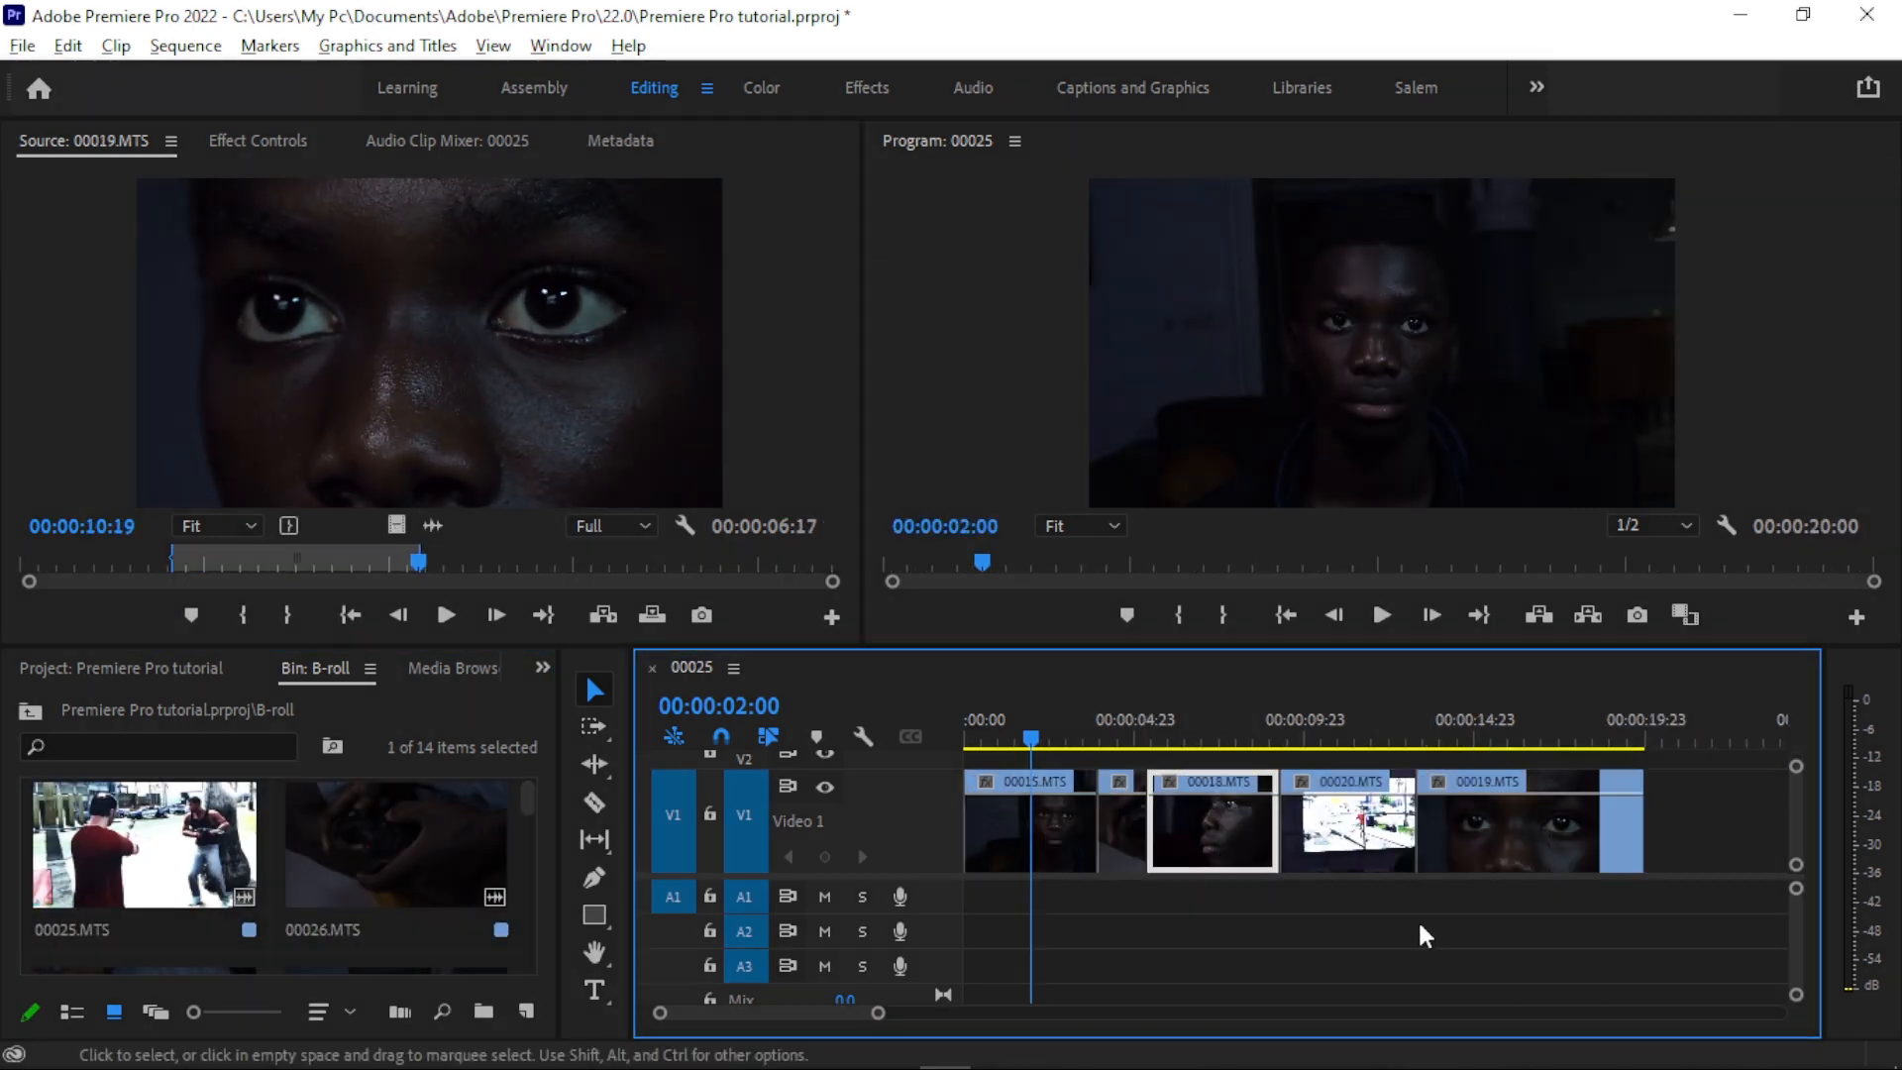
left_click_drag(1542, 946, 1179, 966)
left_click_drag(1059, 731, 1434, 735)
left_click_drag(1035, 733, 965, 733)
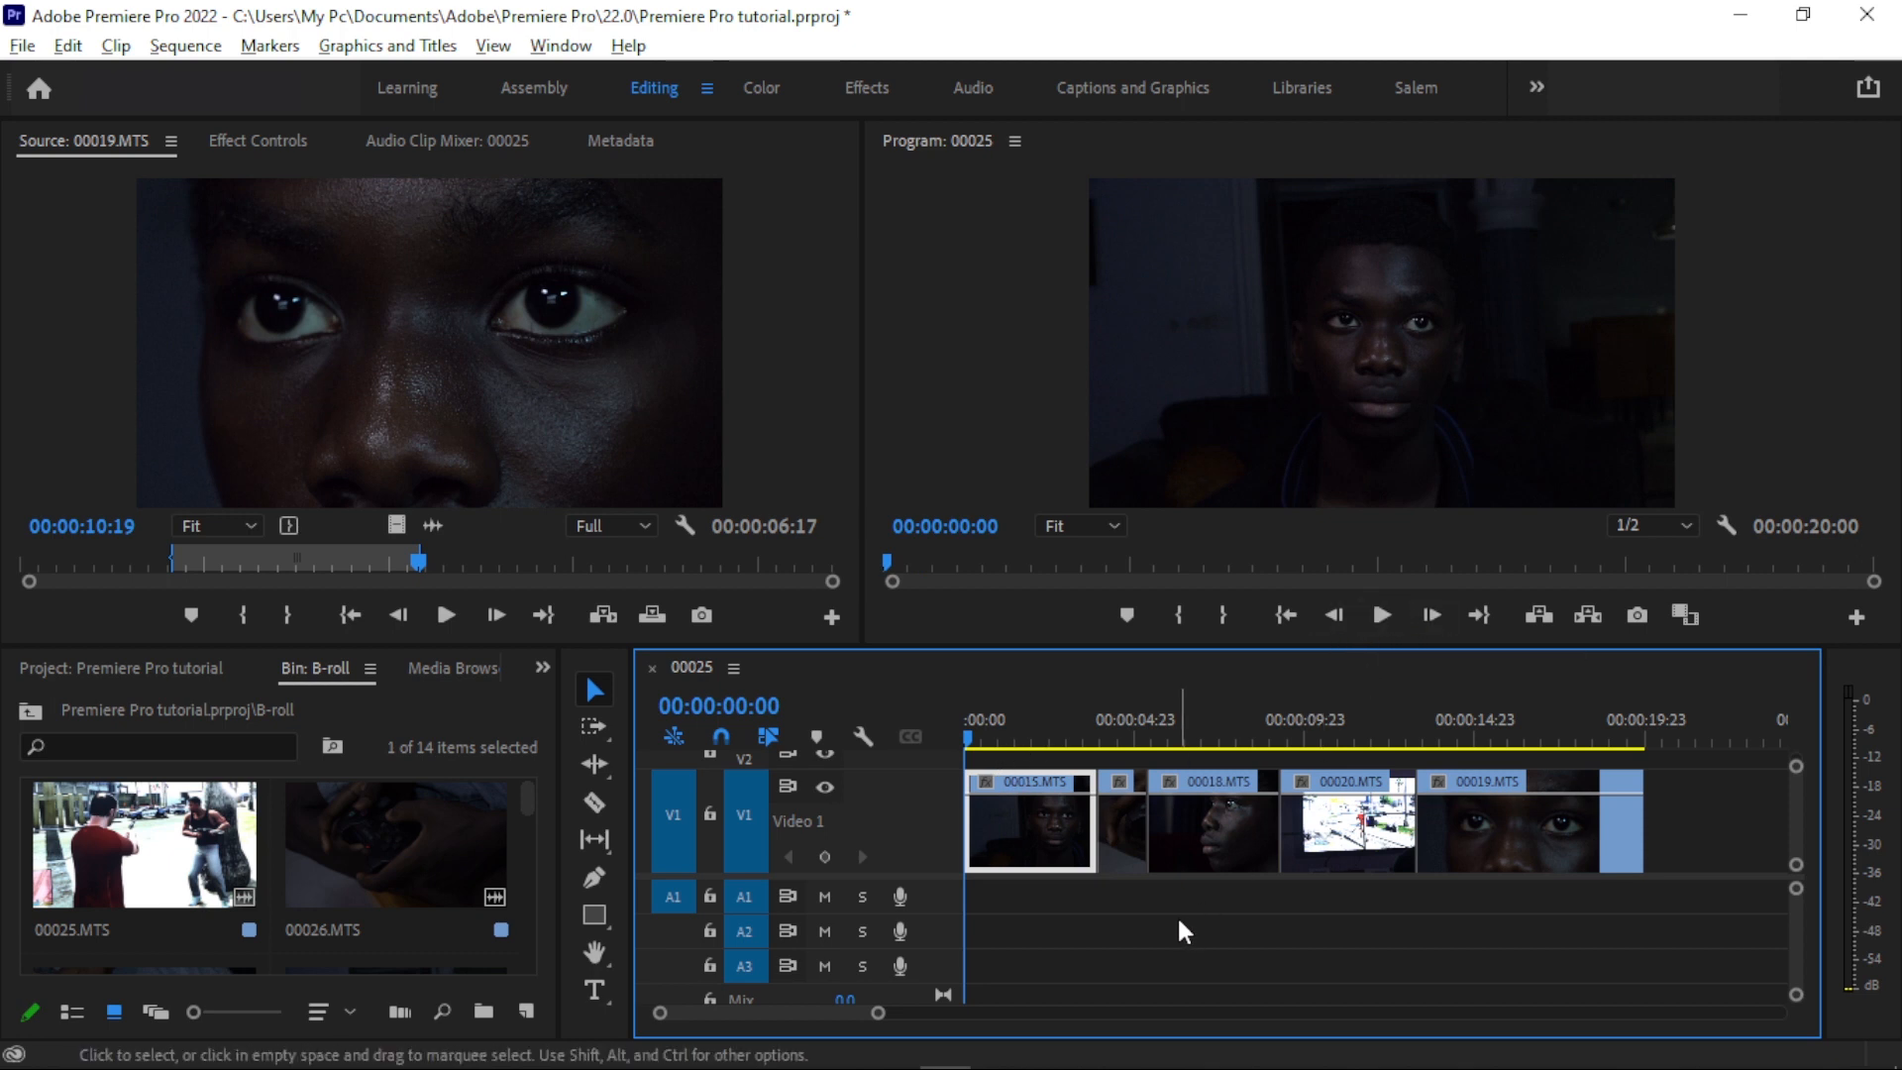
key("space")
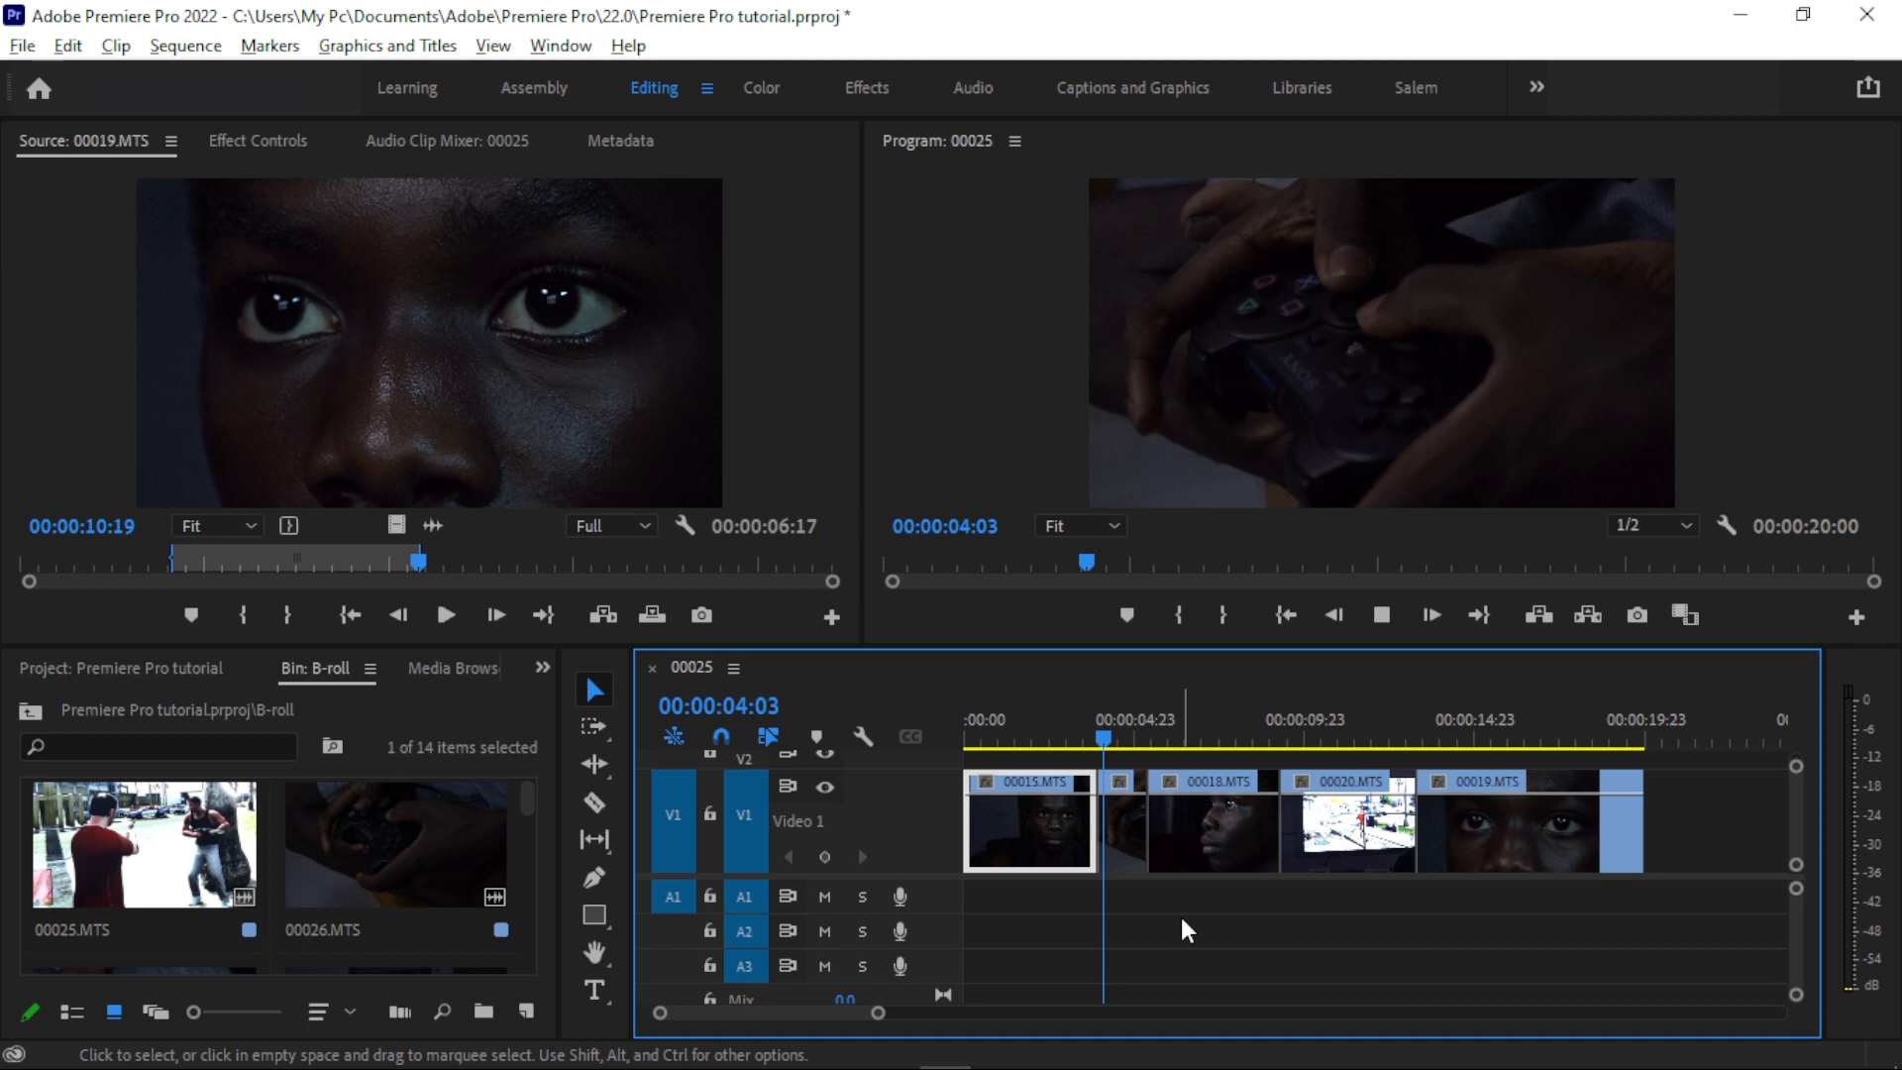
left_click(1340, 731)
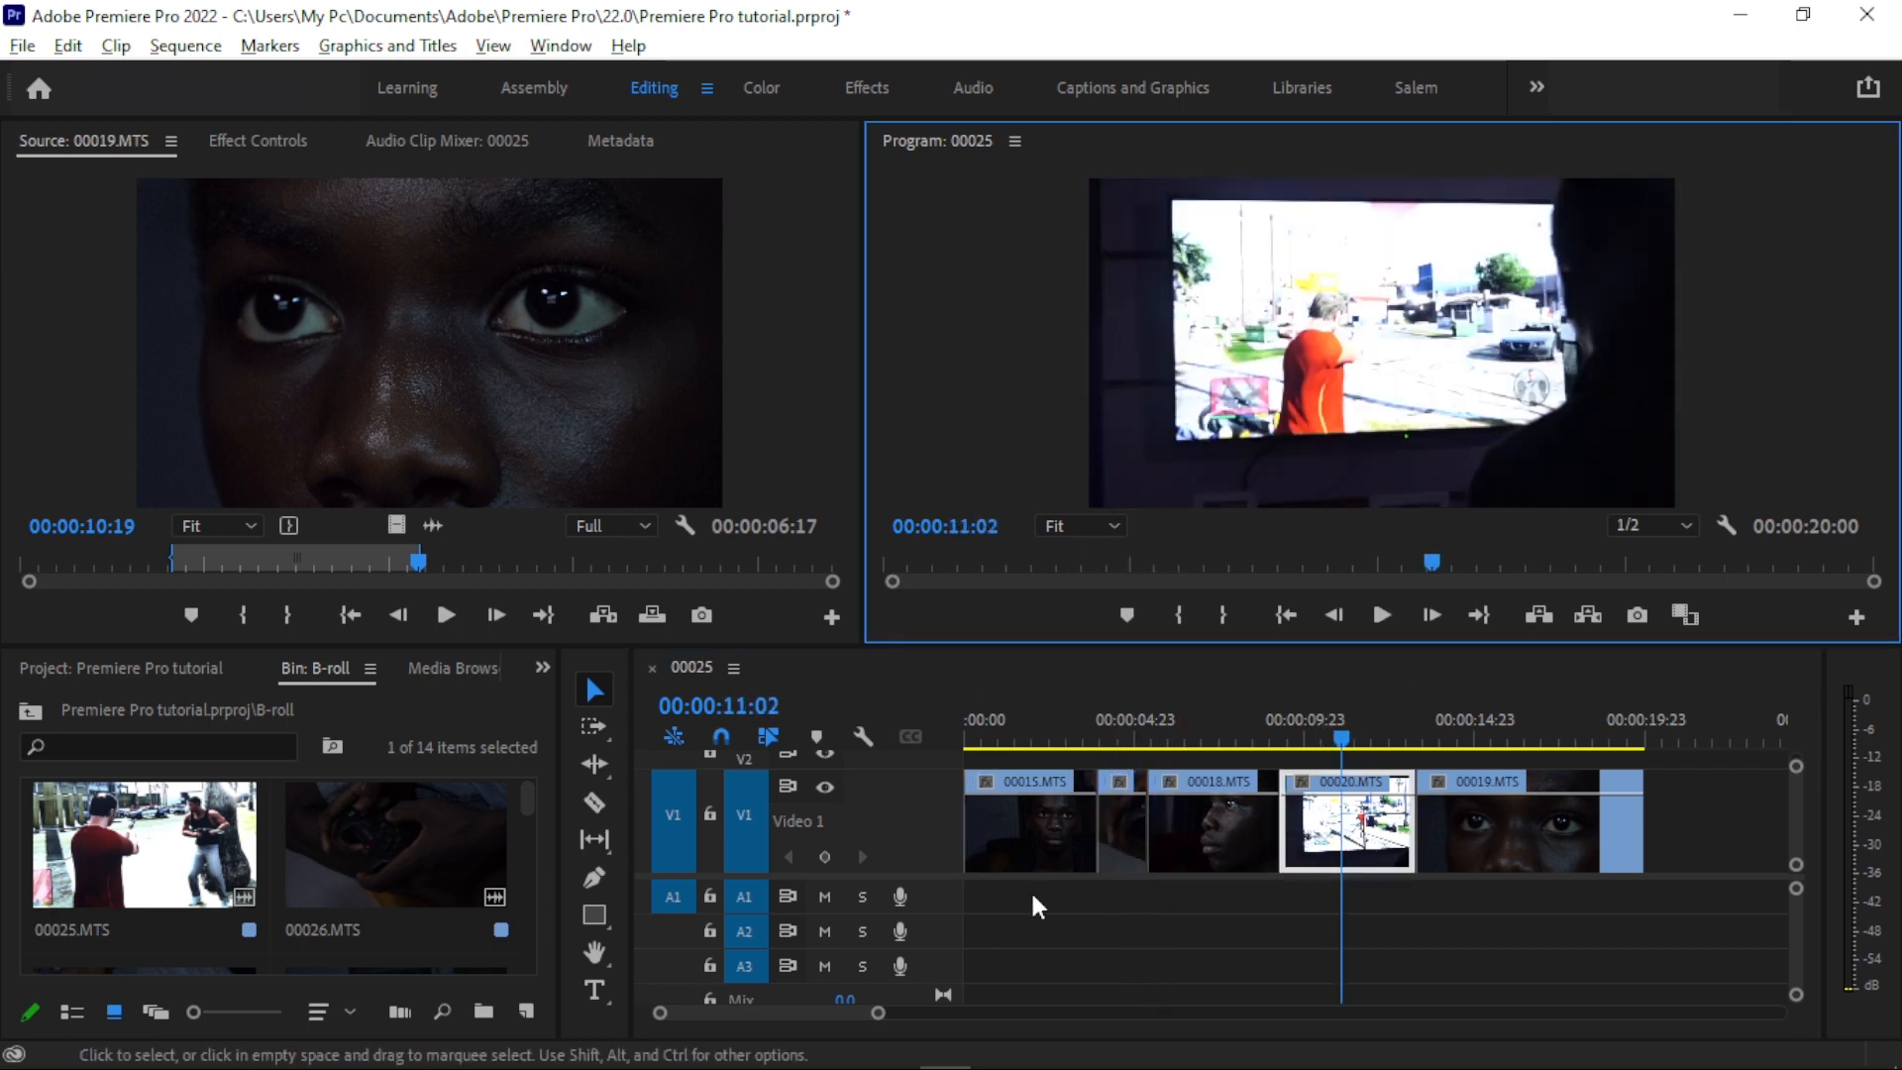
left_click(994, 723)
left_click_drag(998, 724, 991, 717)
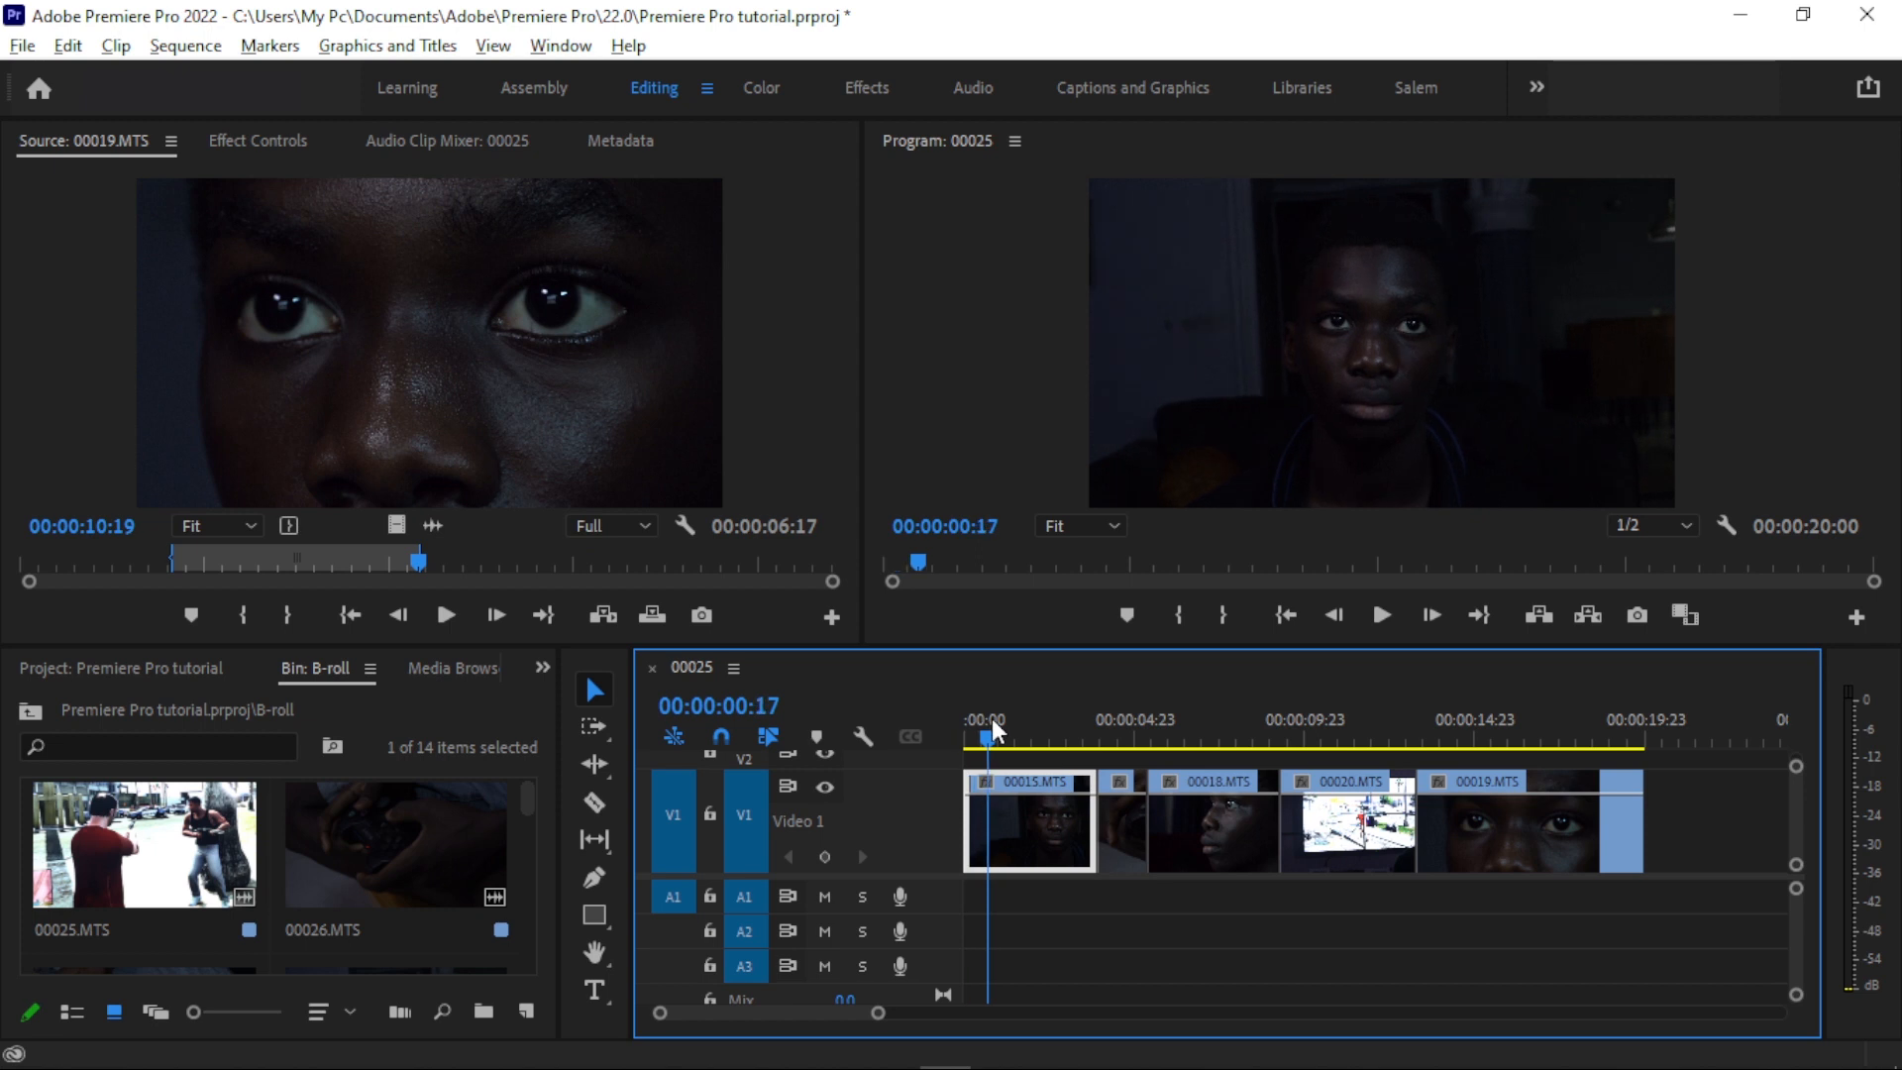
left_click_drag(1124, 731, 1050, 718)
- Trim the end of 00015.MTS back to about 00:00:03:00 and scrub the playhead across the gap before 00016.MTS
left_click_drag(878, 1012, 824, 1026)
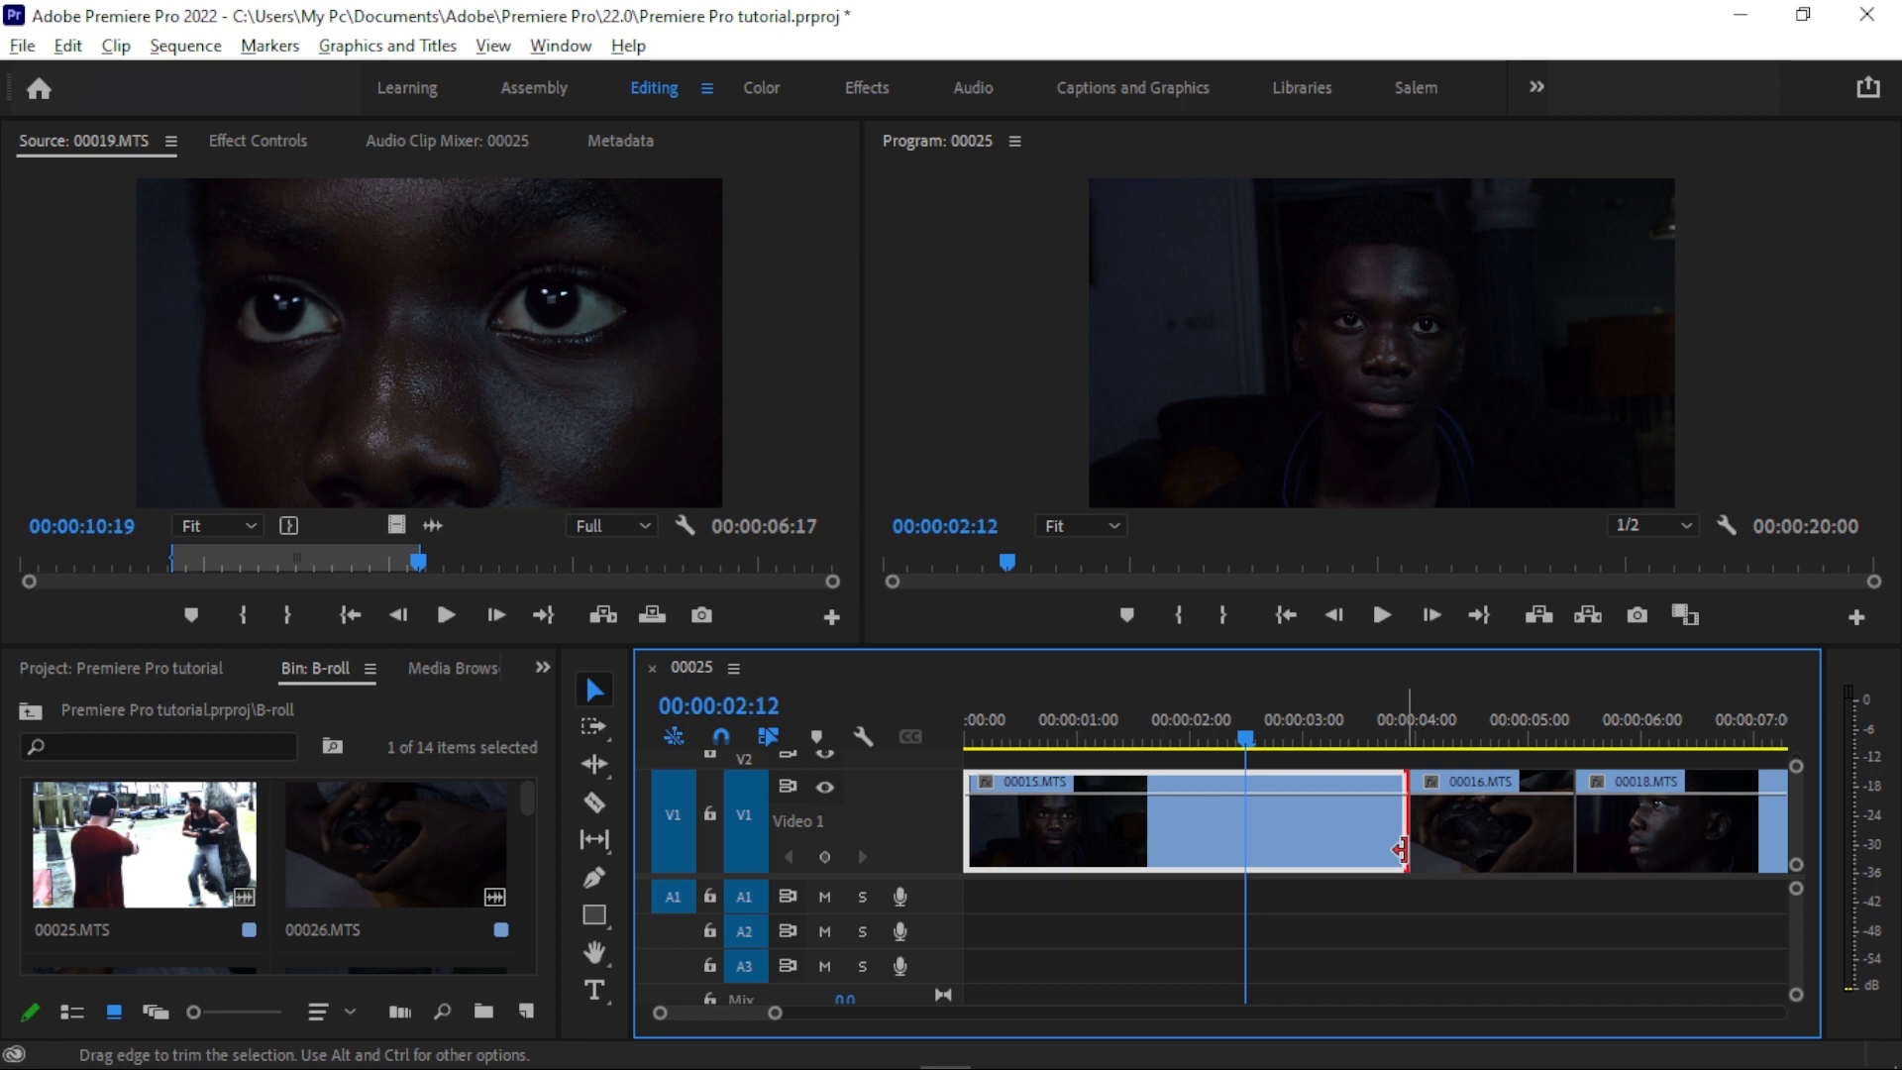
left_click_drag(1388, 853, 1307, 828)
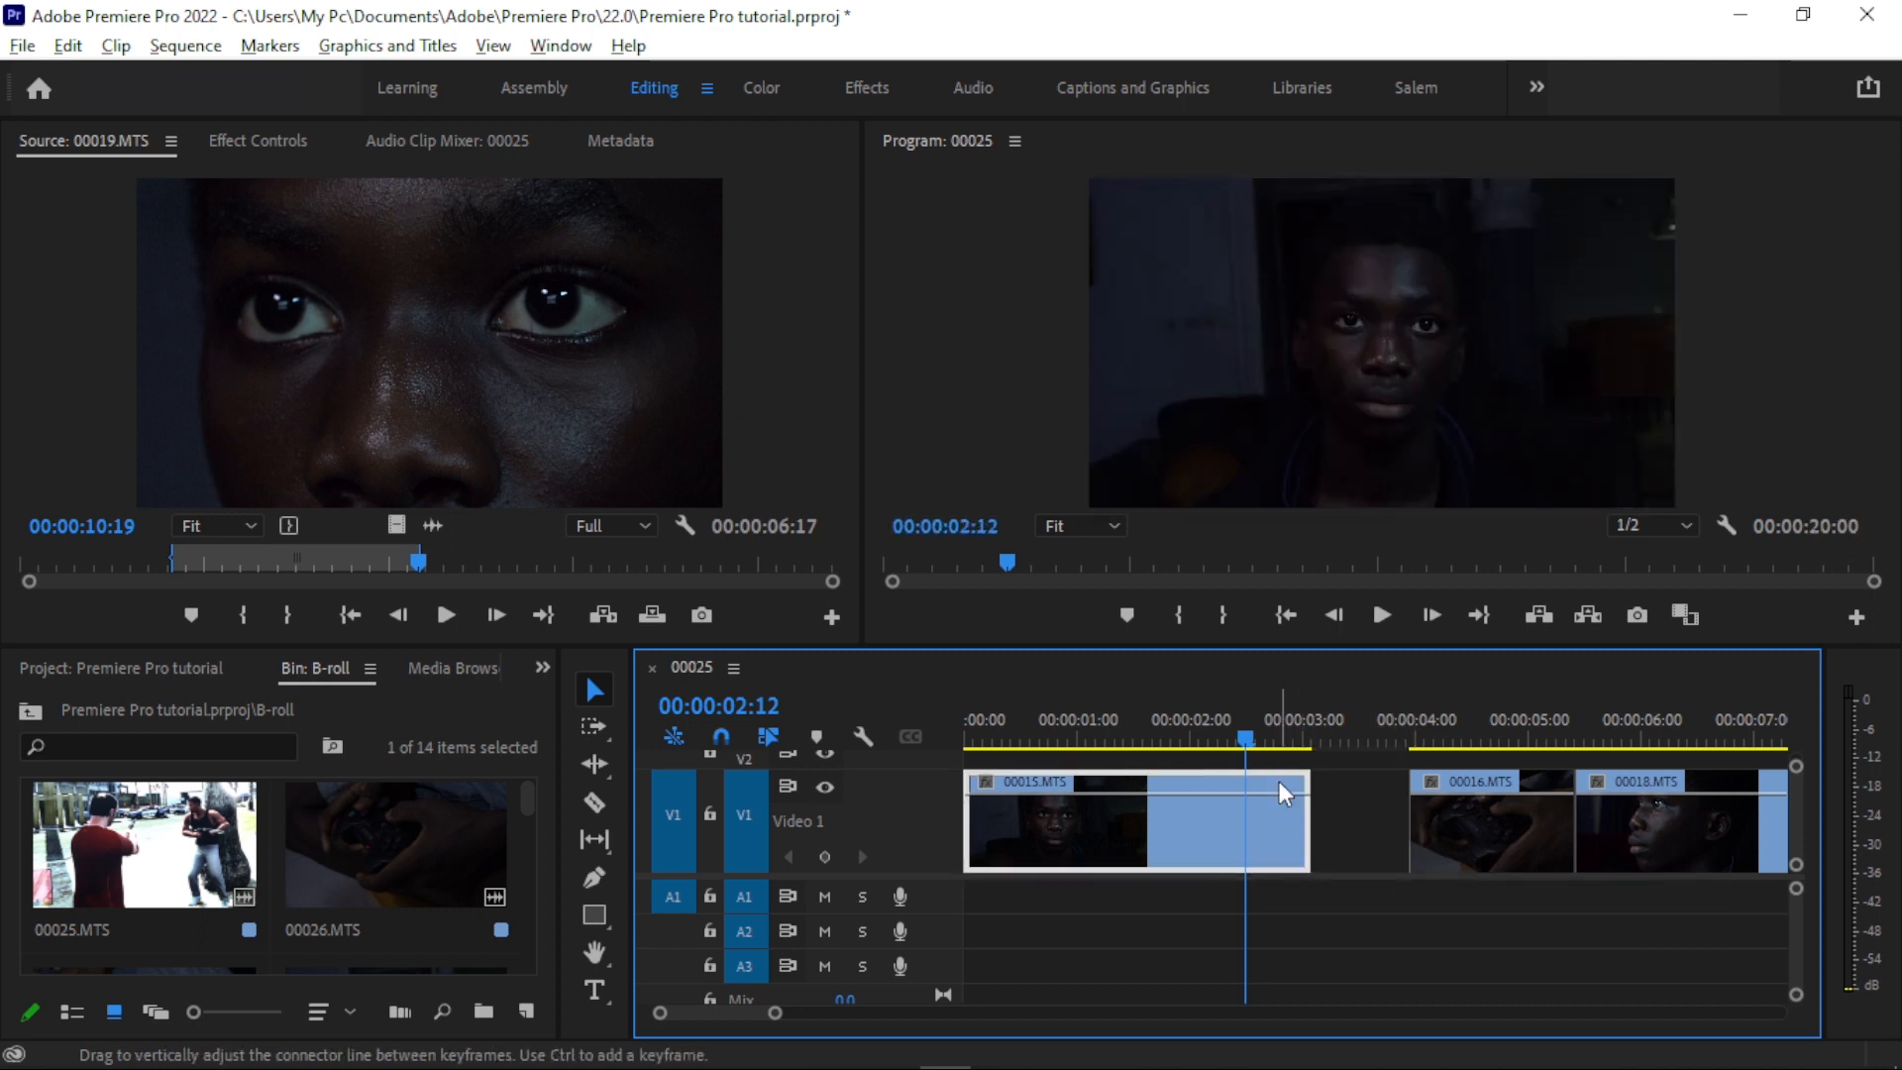
left_click_drag(1246, 739, 1344, 709)
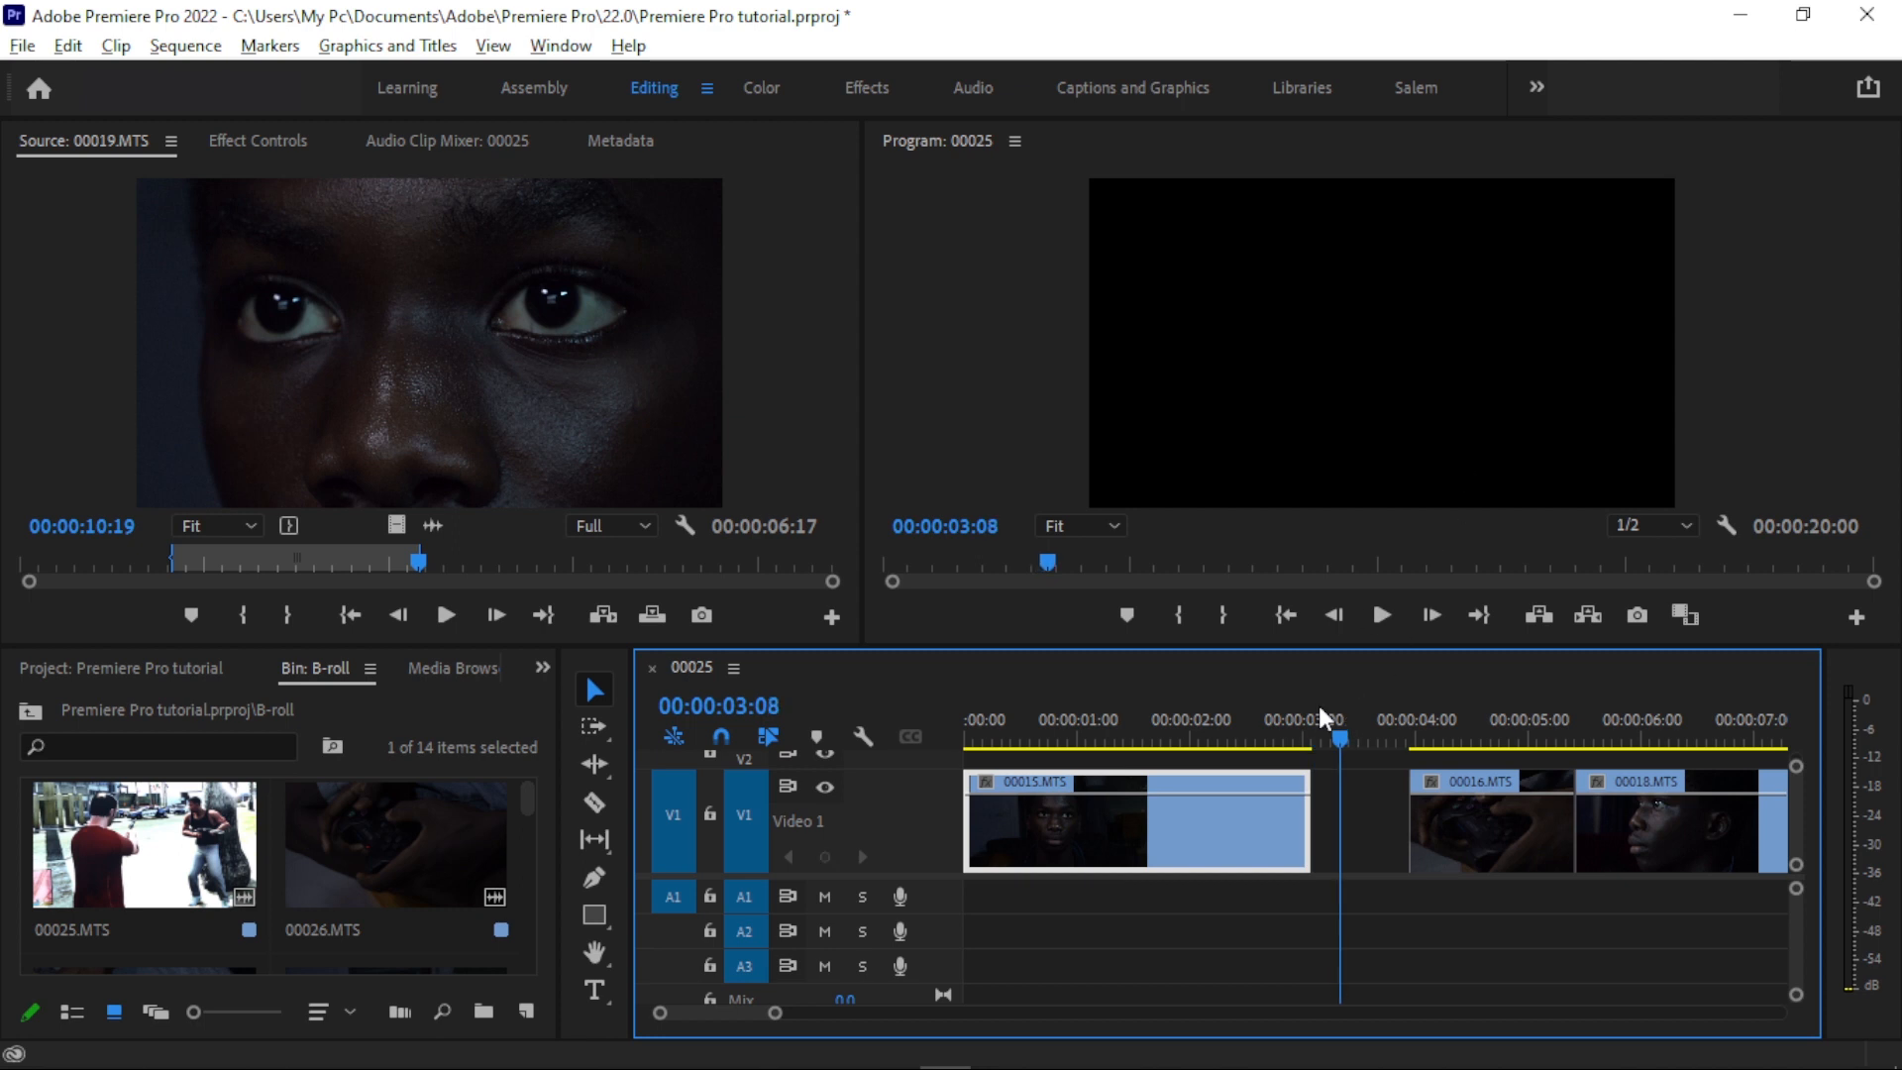
left_click(1323, 827)
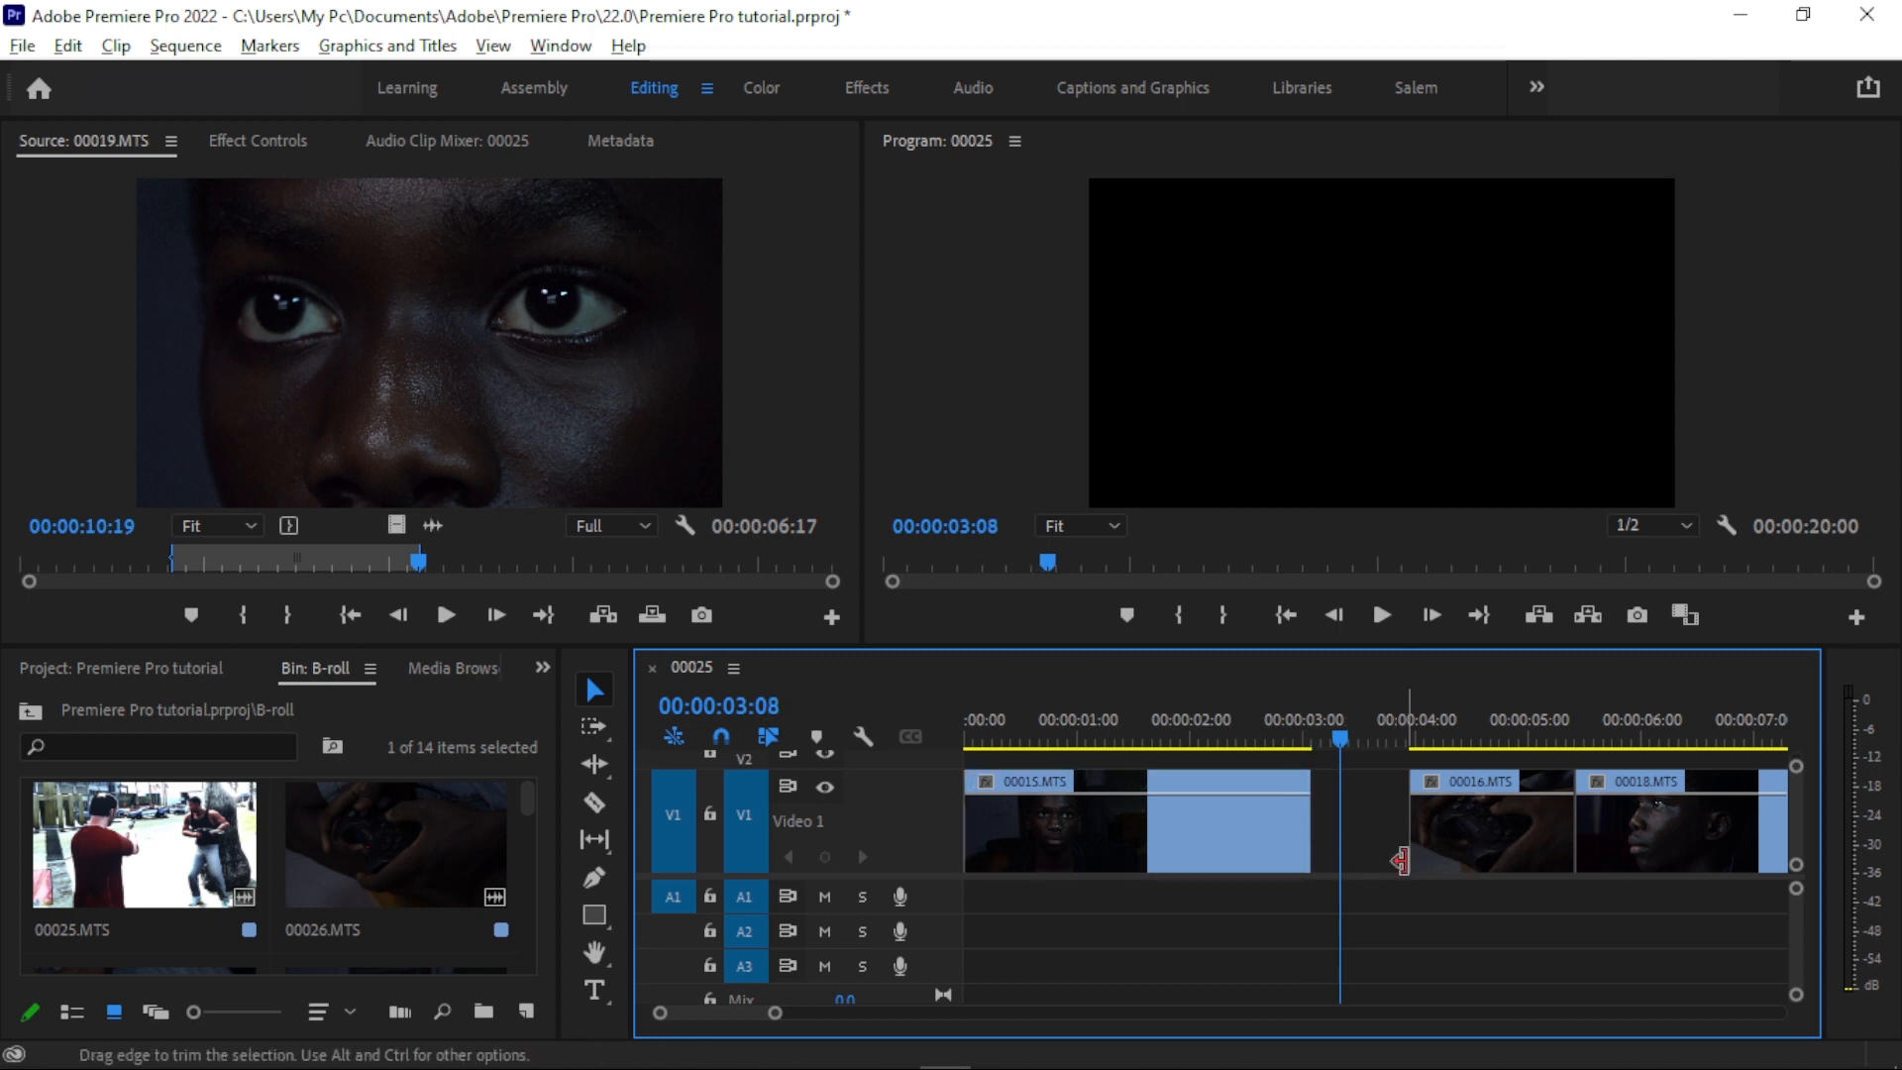
left_click_drag(1349, 728, 1444, 787)
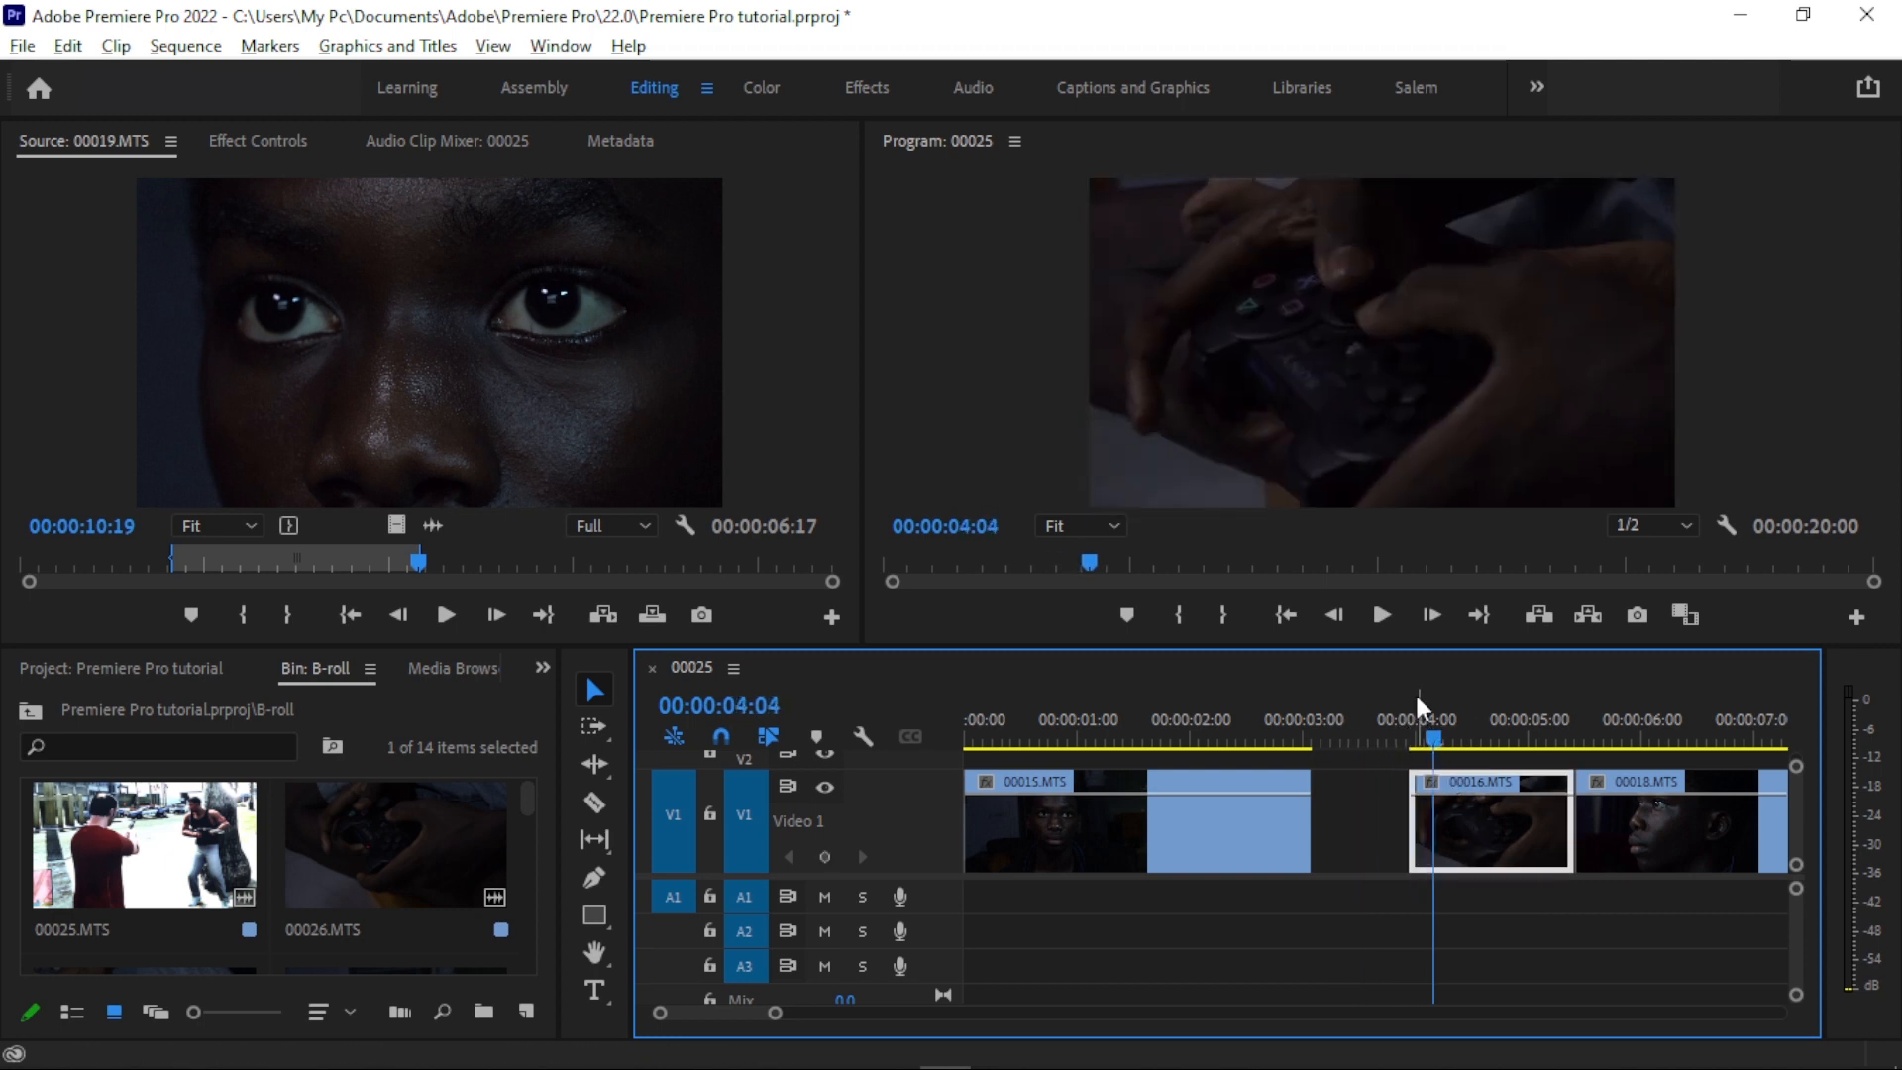
- Trim the end of 00015.MTS back to the playhead at 00:00:01:15 and scrub across the gap before 00016.MTS
left_click_drag(1288, 703, 1146, 718)
left_click_drag(1307, 828, 1146, 828)
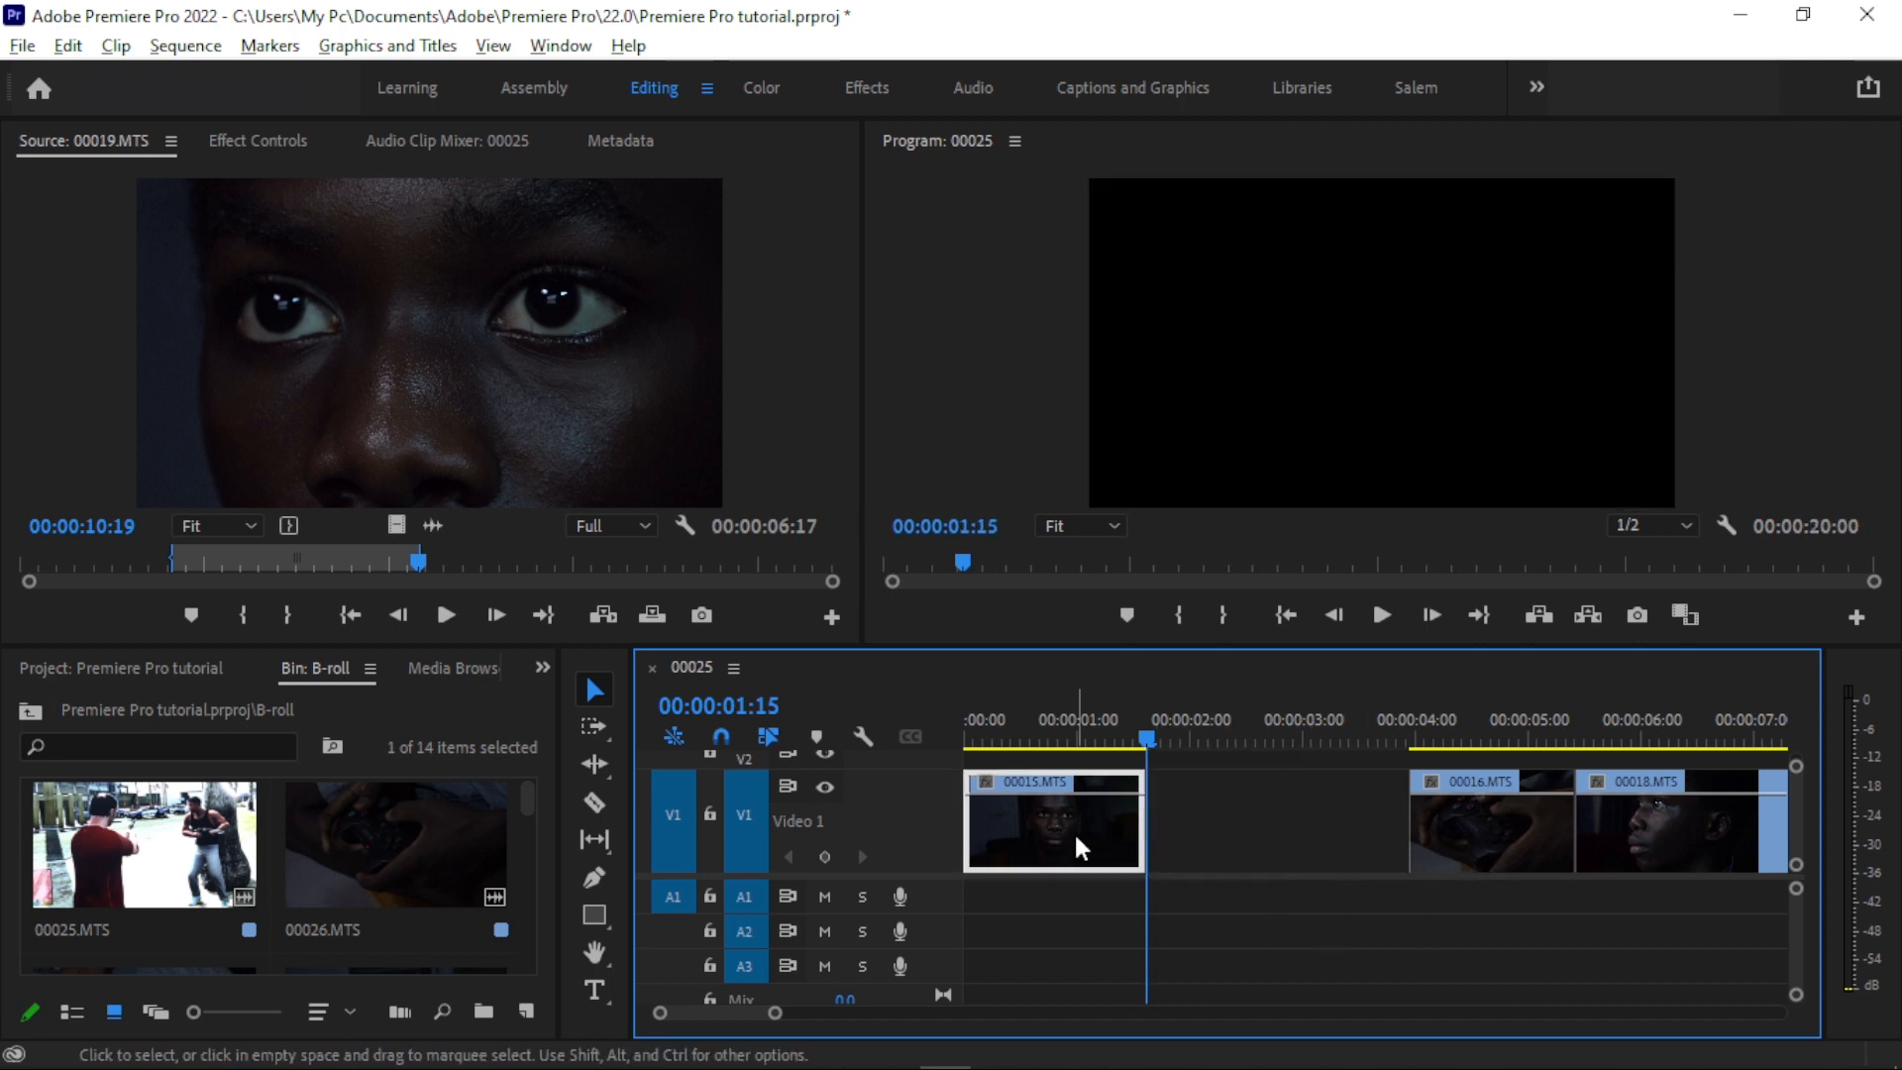
left_click(1092, 707)
left_click(1482, 715)
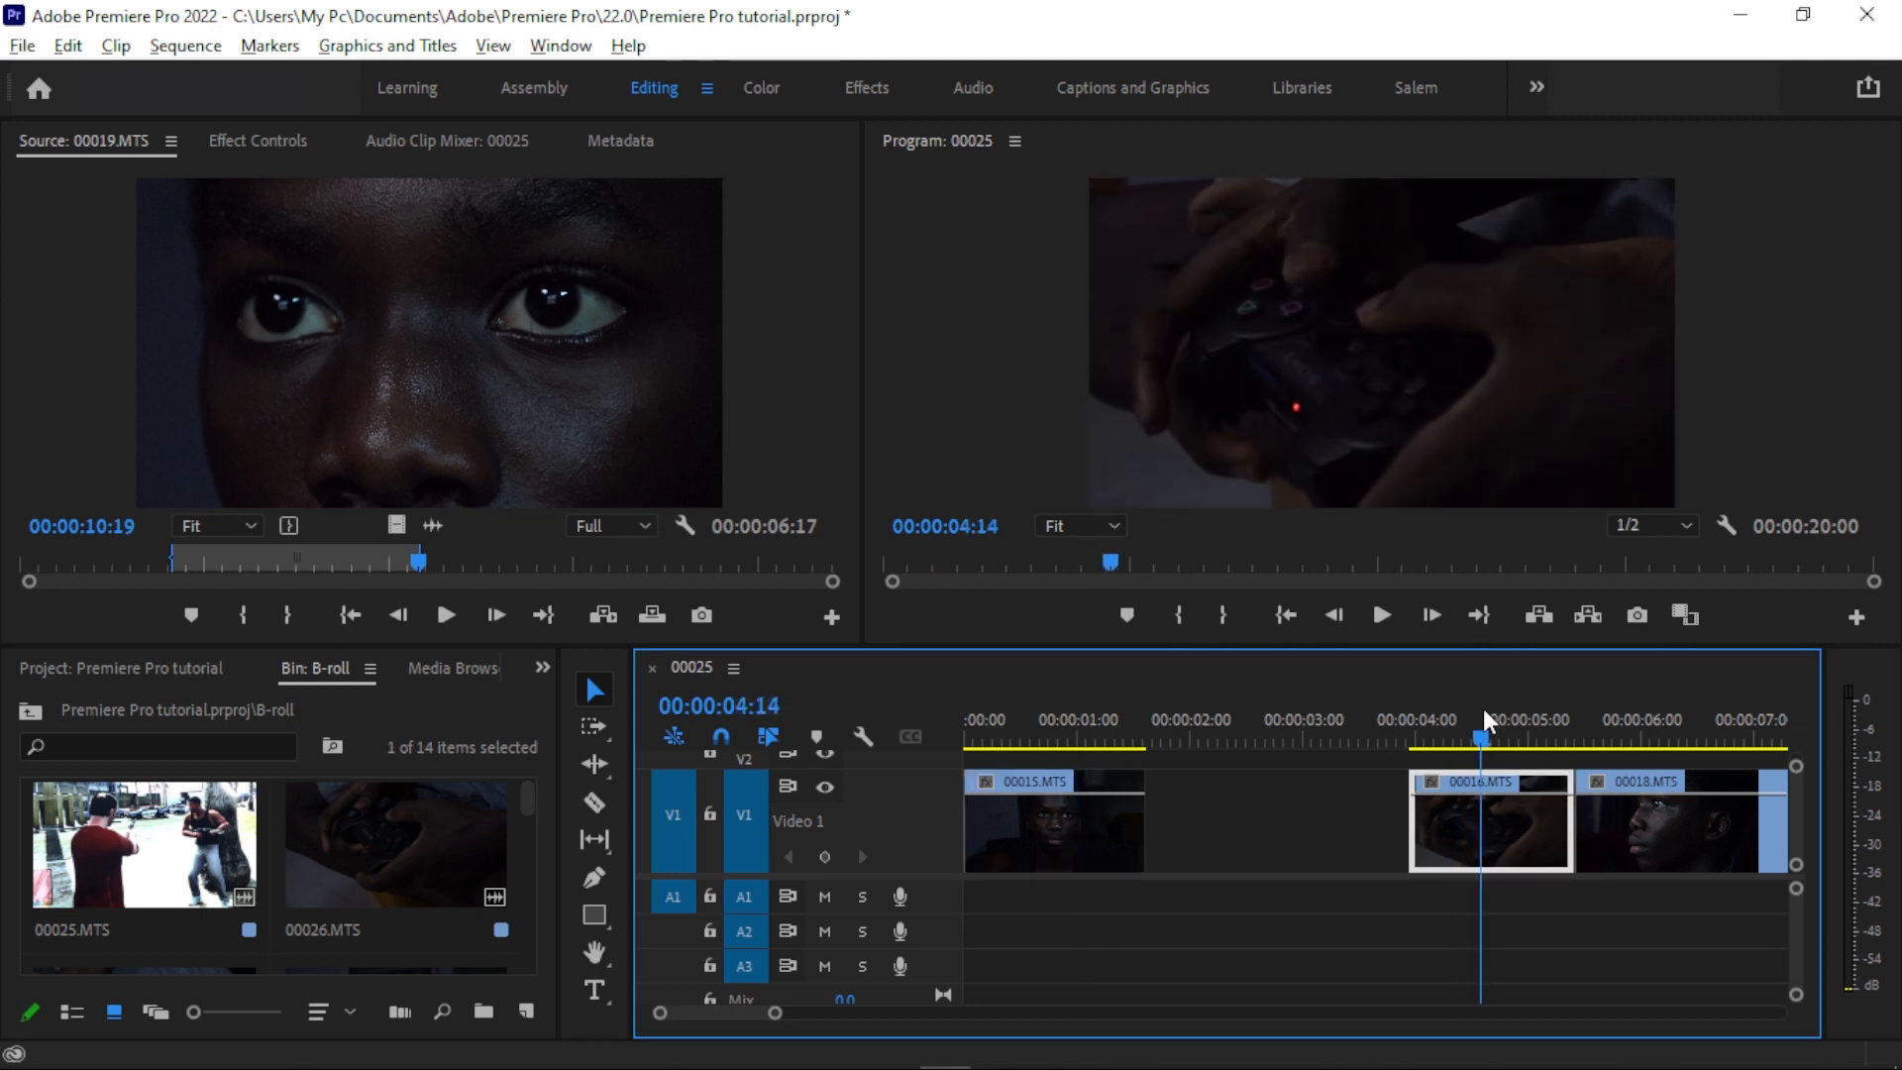
left_click_drag(1355, 723, 1269, 720)
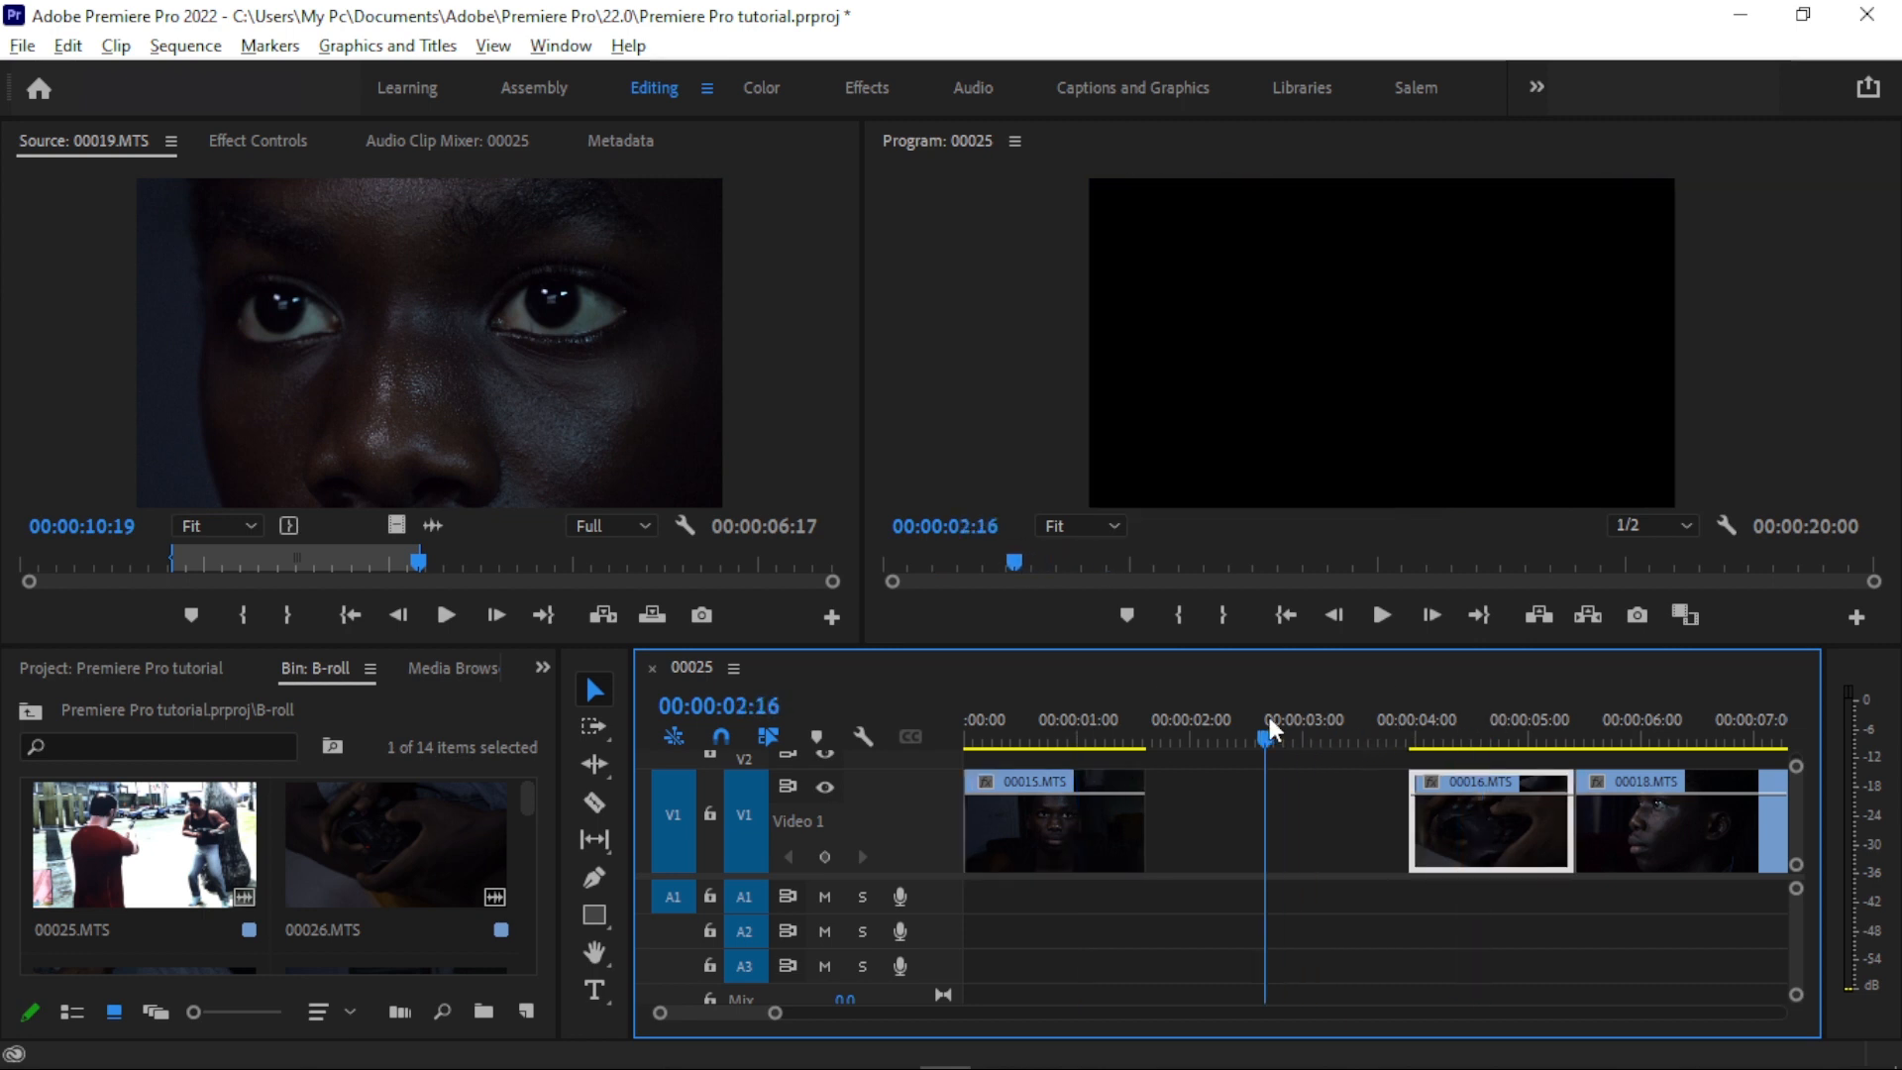
- Try closing the gap by moving all clips from 00016.MTS onward against the end of 00015.MTS, and undo the move
left_click_drag(774, 1012, 892, 1012)
left_click_drag(1527, 990, 1107, 812)
left_click_drag(894, 1021, 842, 1021)
left_click_drag(1297, 858, 1225, 864)
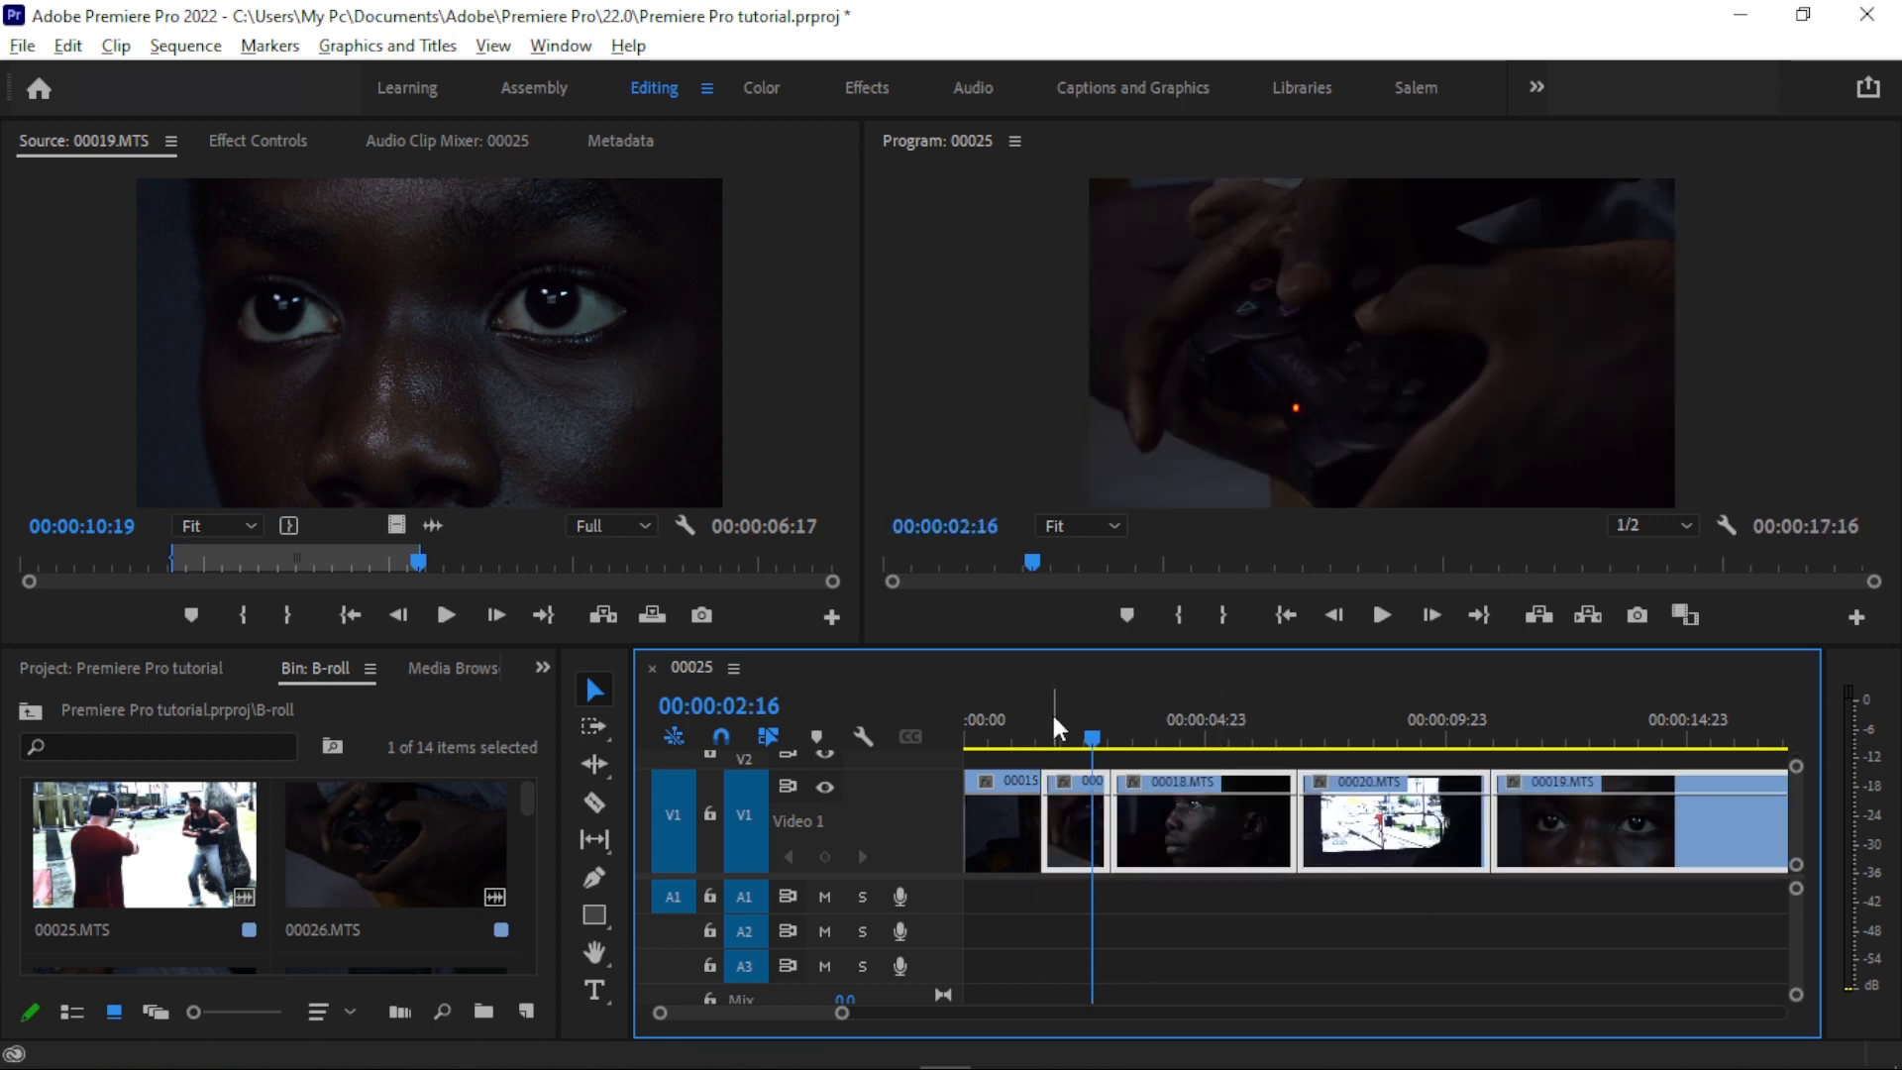
key("ctrl+z")
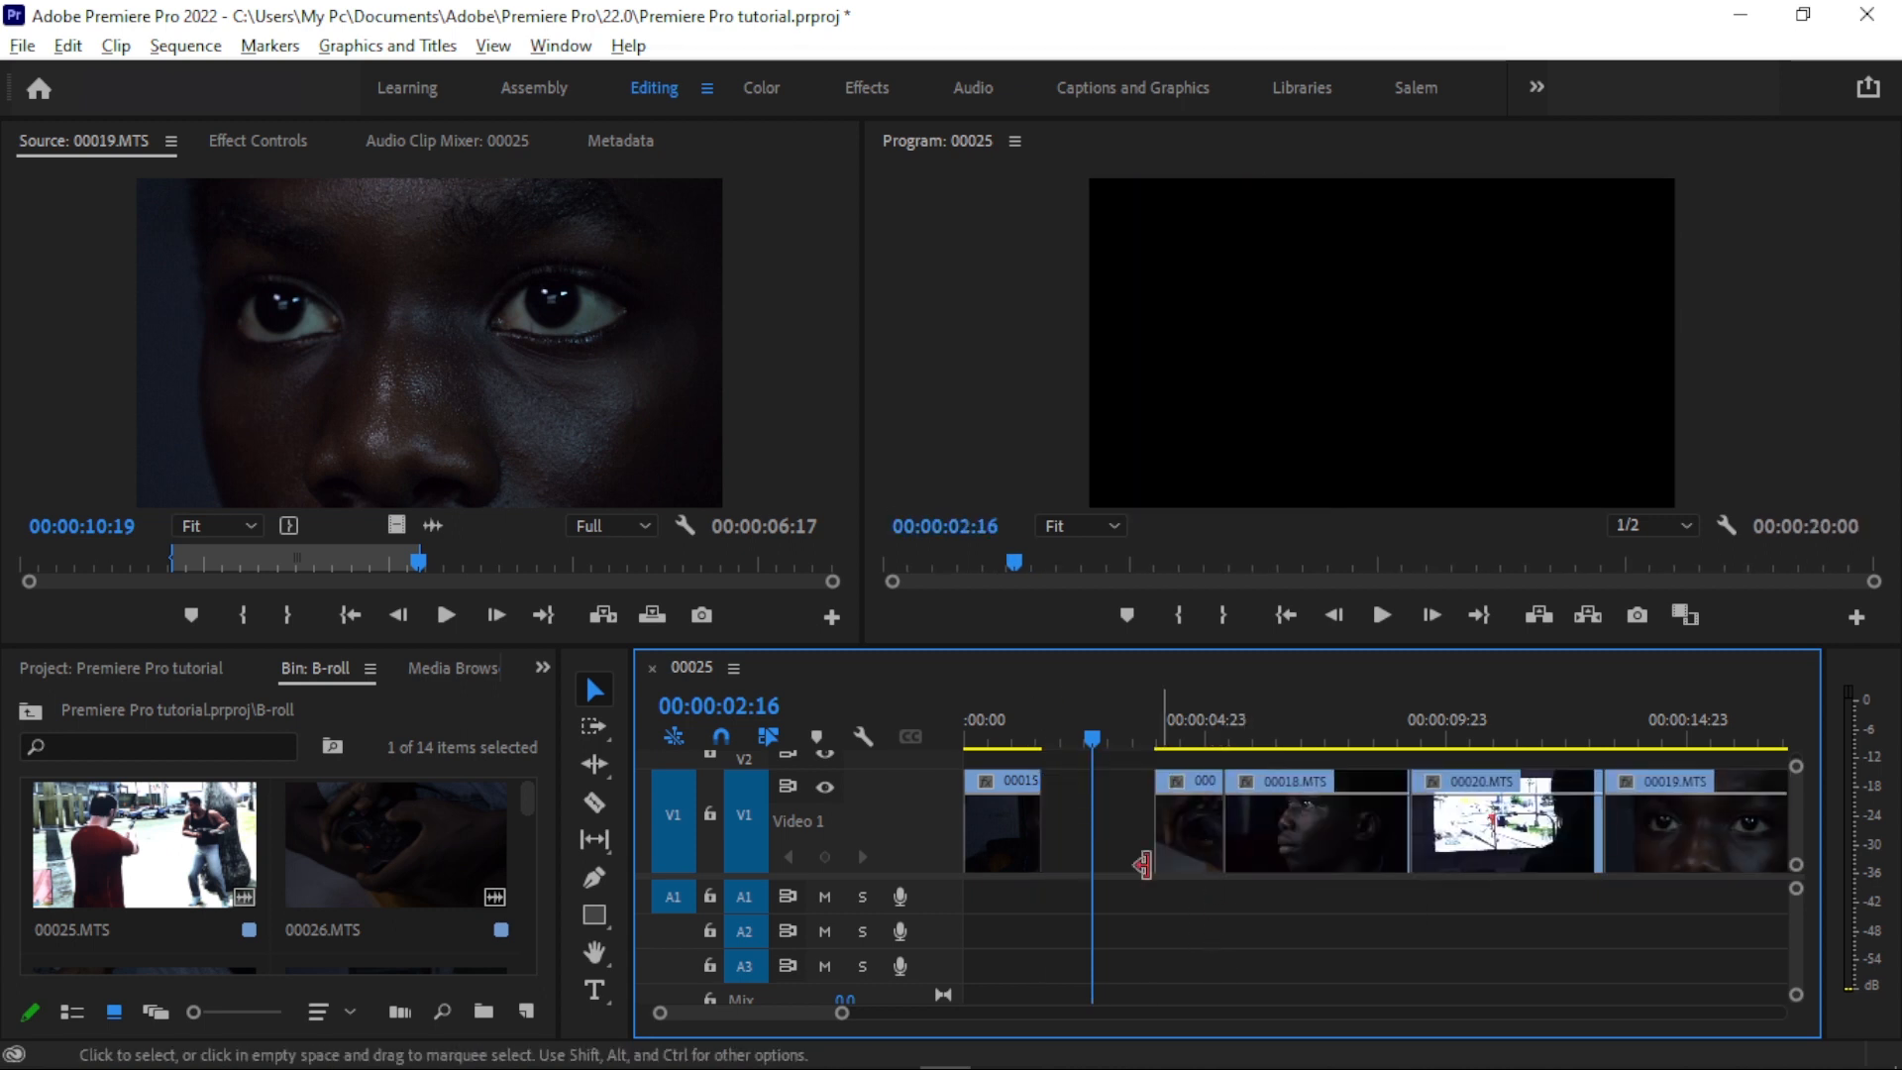
- Delete the empty gap between 00015.MTS and 00016.MTS on track V1, and scrub the playhead to 00:00:01:22
left_click_drag(842, 1014, 938, 1012)
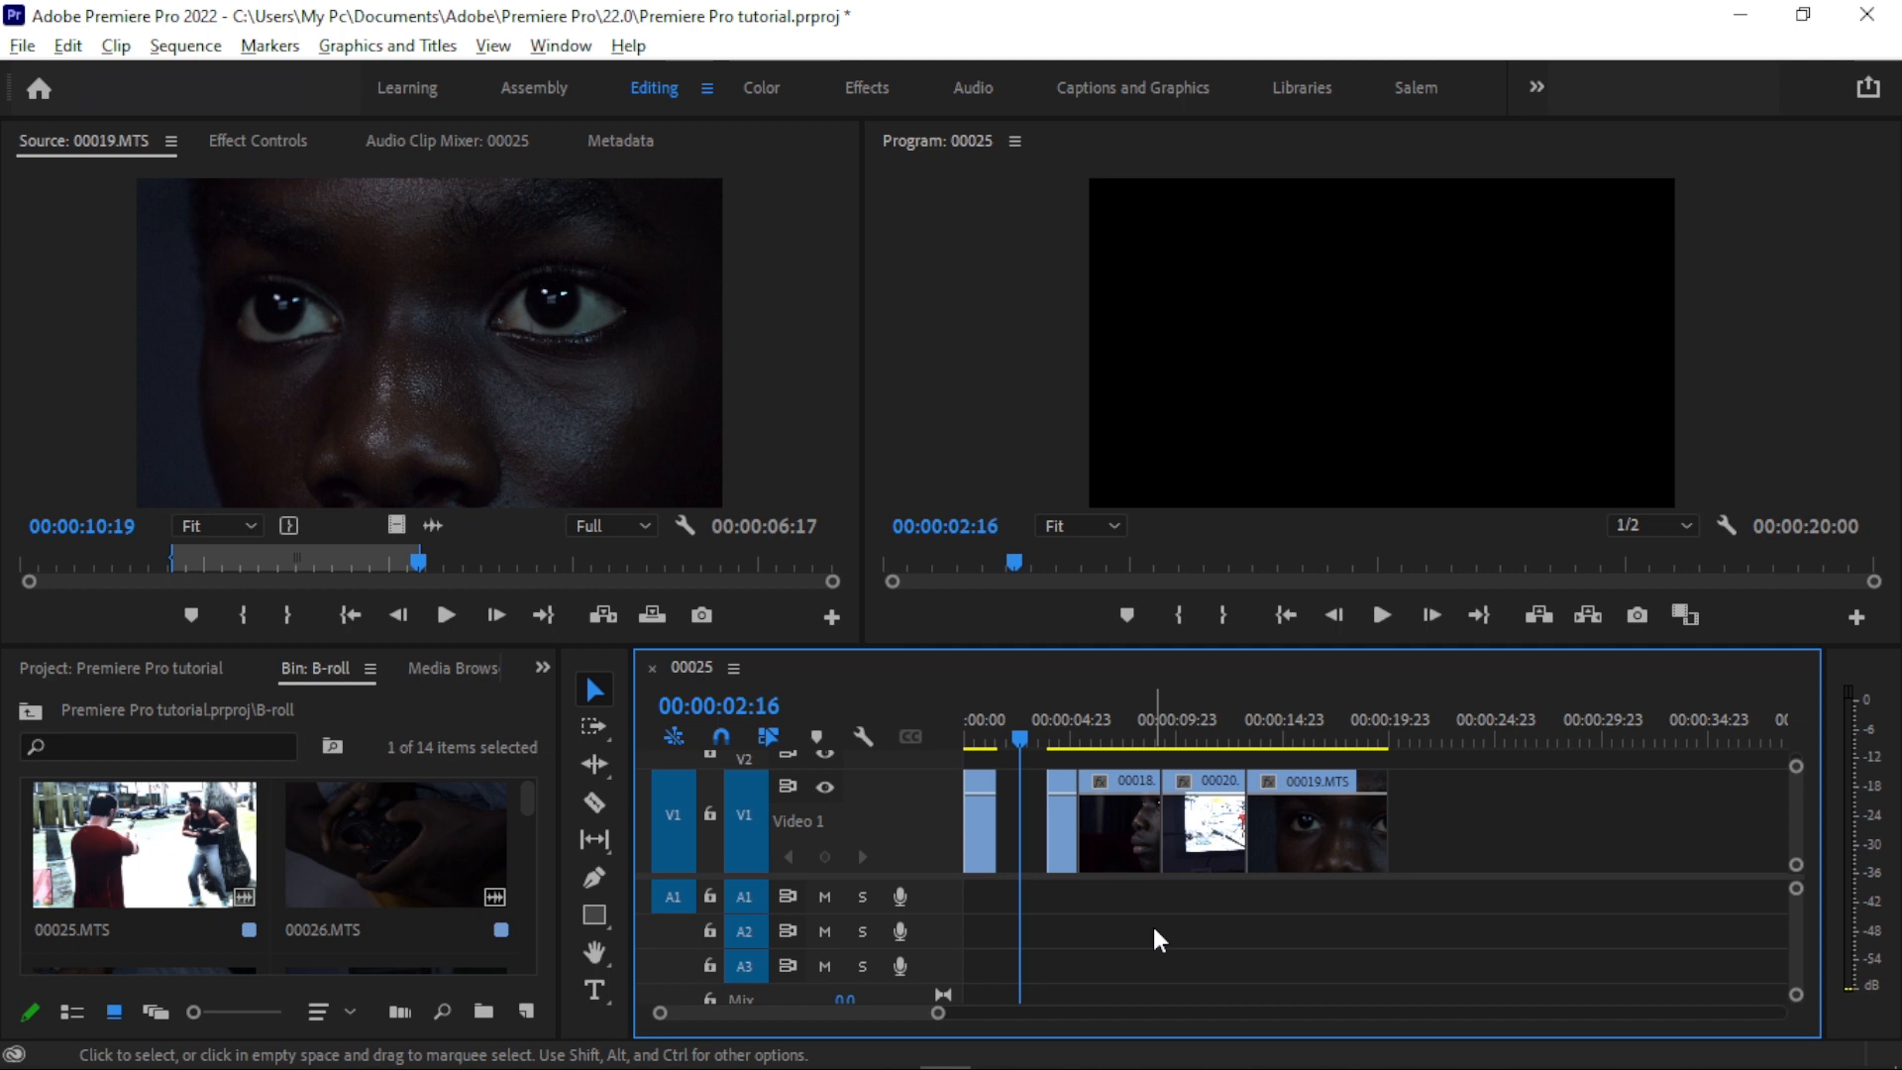
left_click_drag(939, 1014, 862, 1021)
left_click(1116, 725)
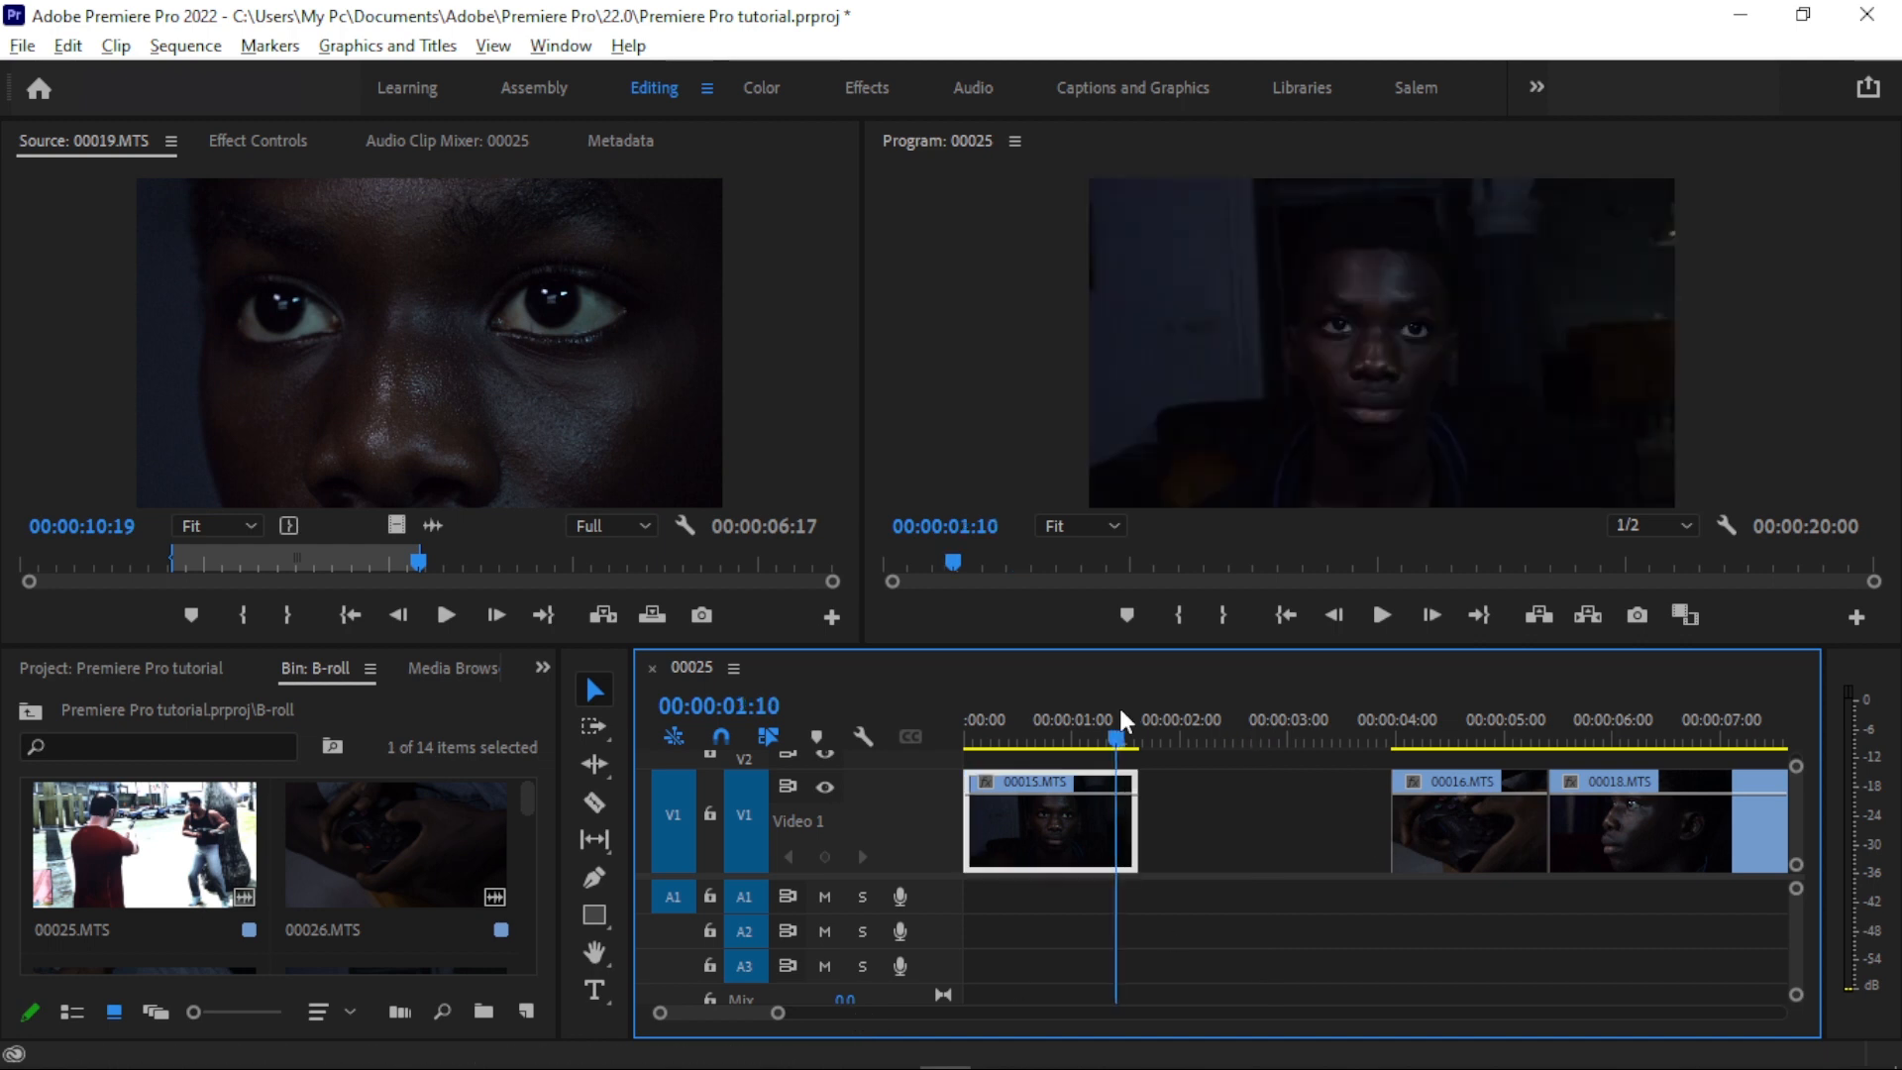
left_click(1279, 817)
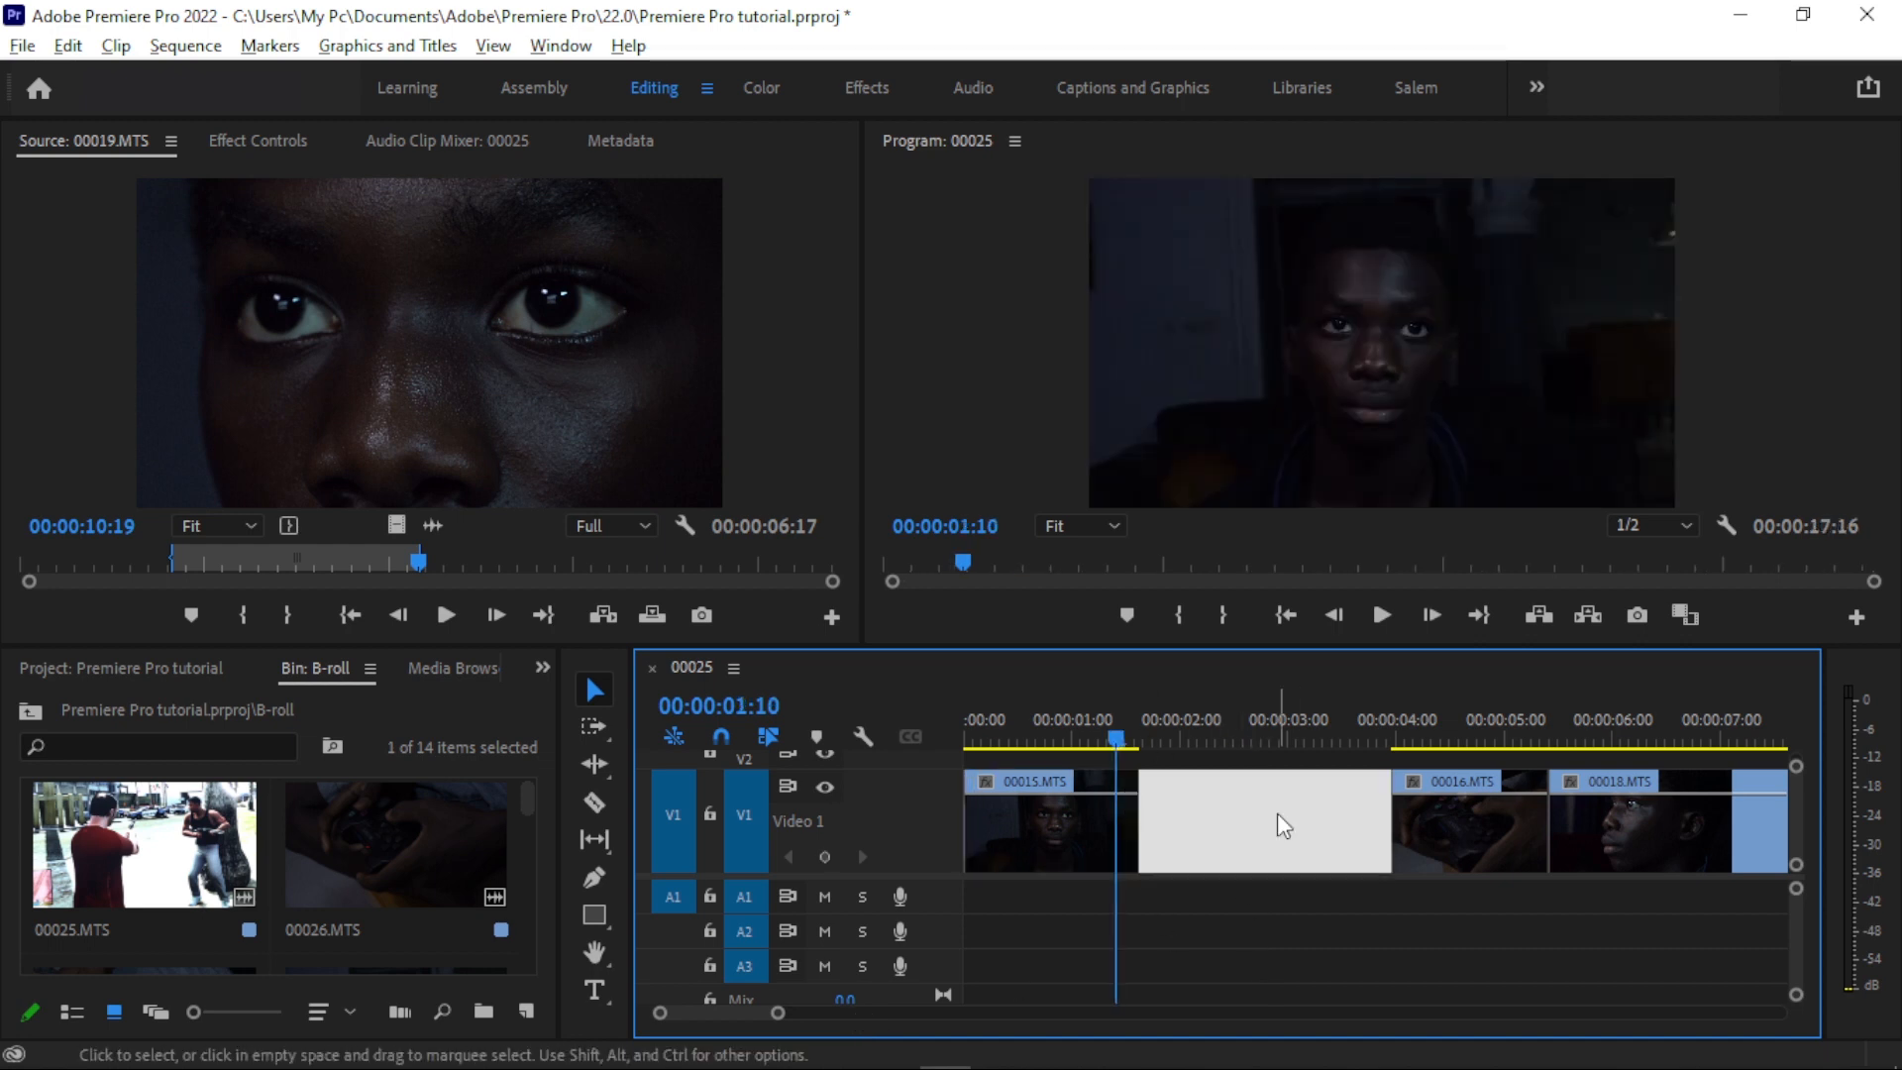
key("Delete")
left_click_drag(1114, 731, 1169, 715)
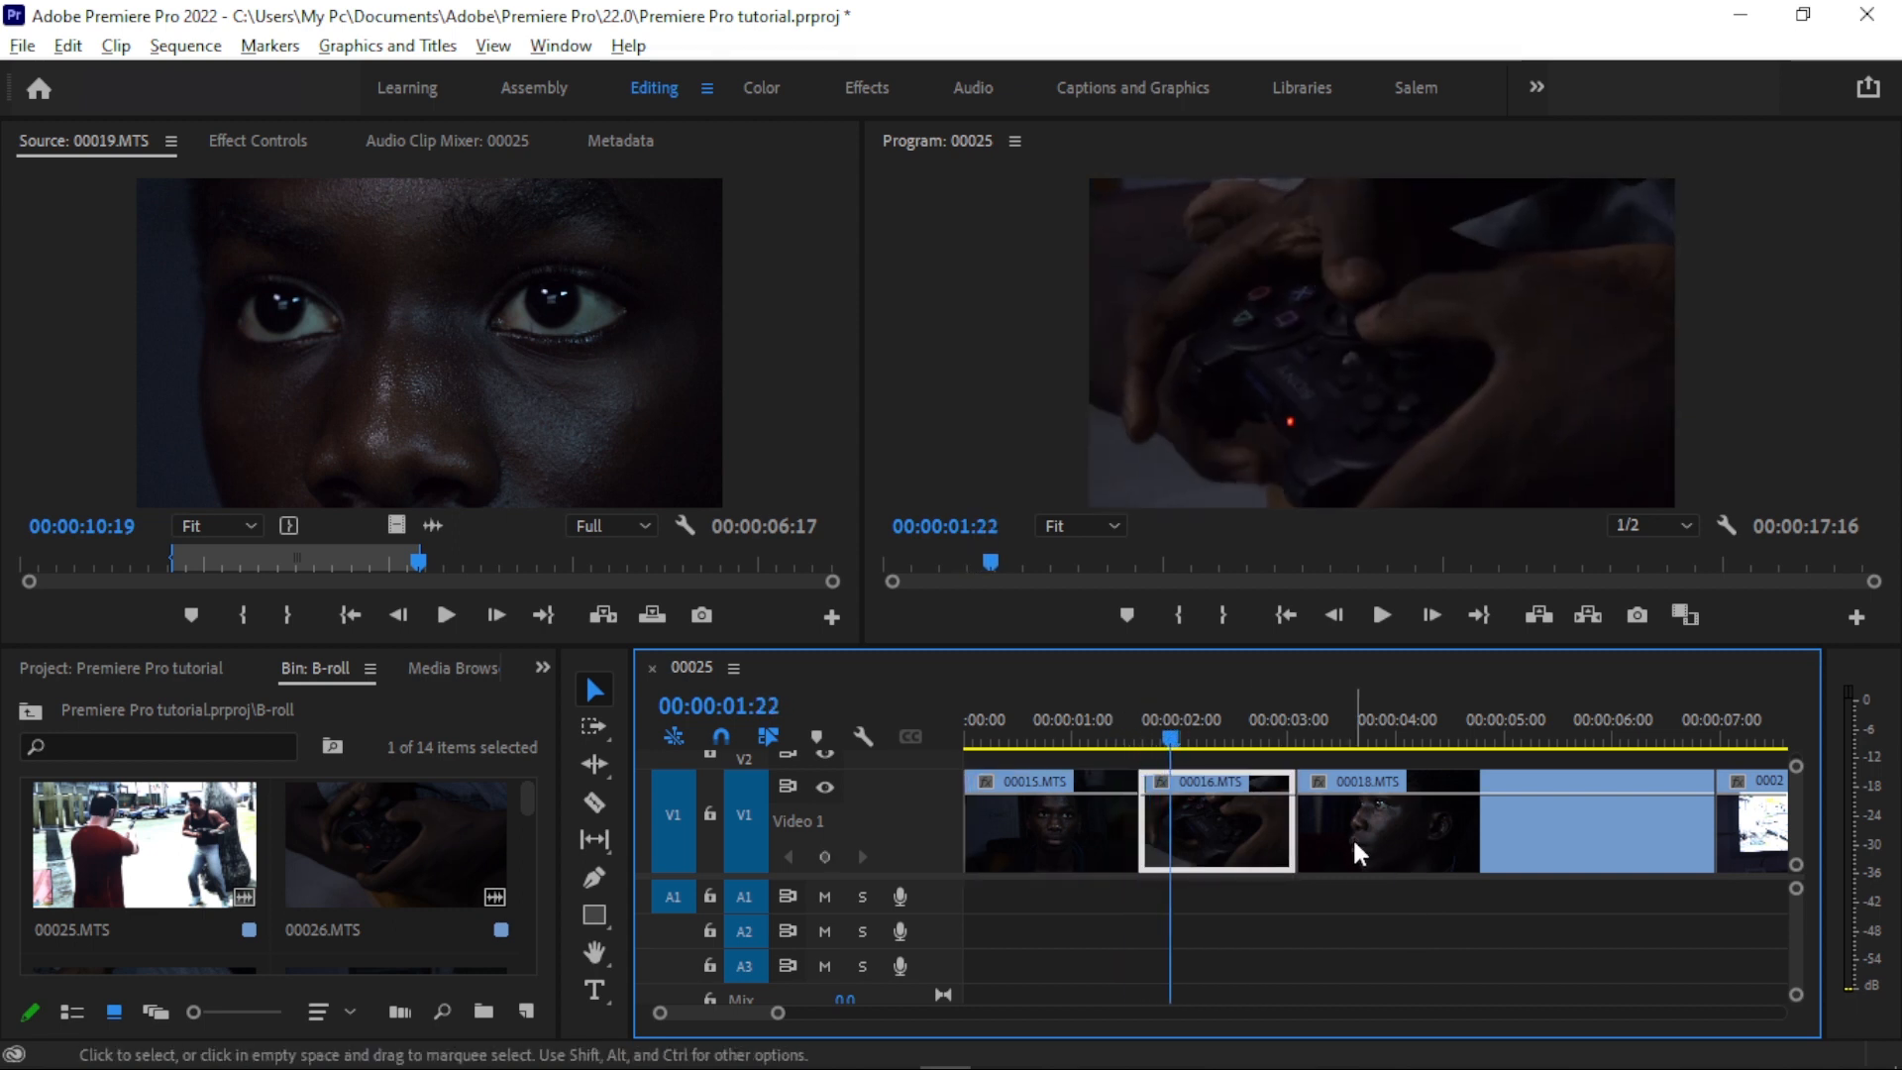
- Undo and redo the gap deletion, and try deleting 00016.MTS from track V1 before undoing that deletion
key("ctrl+z")
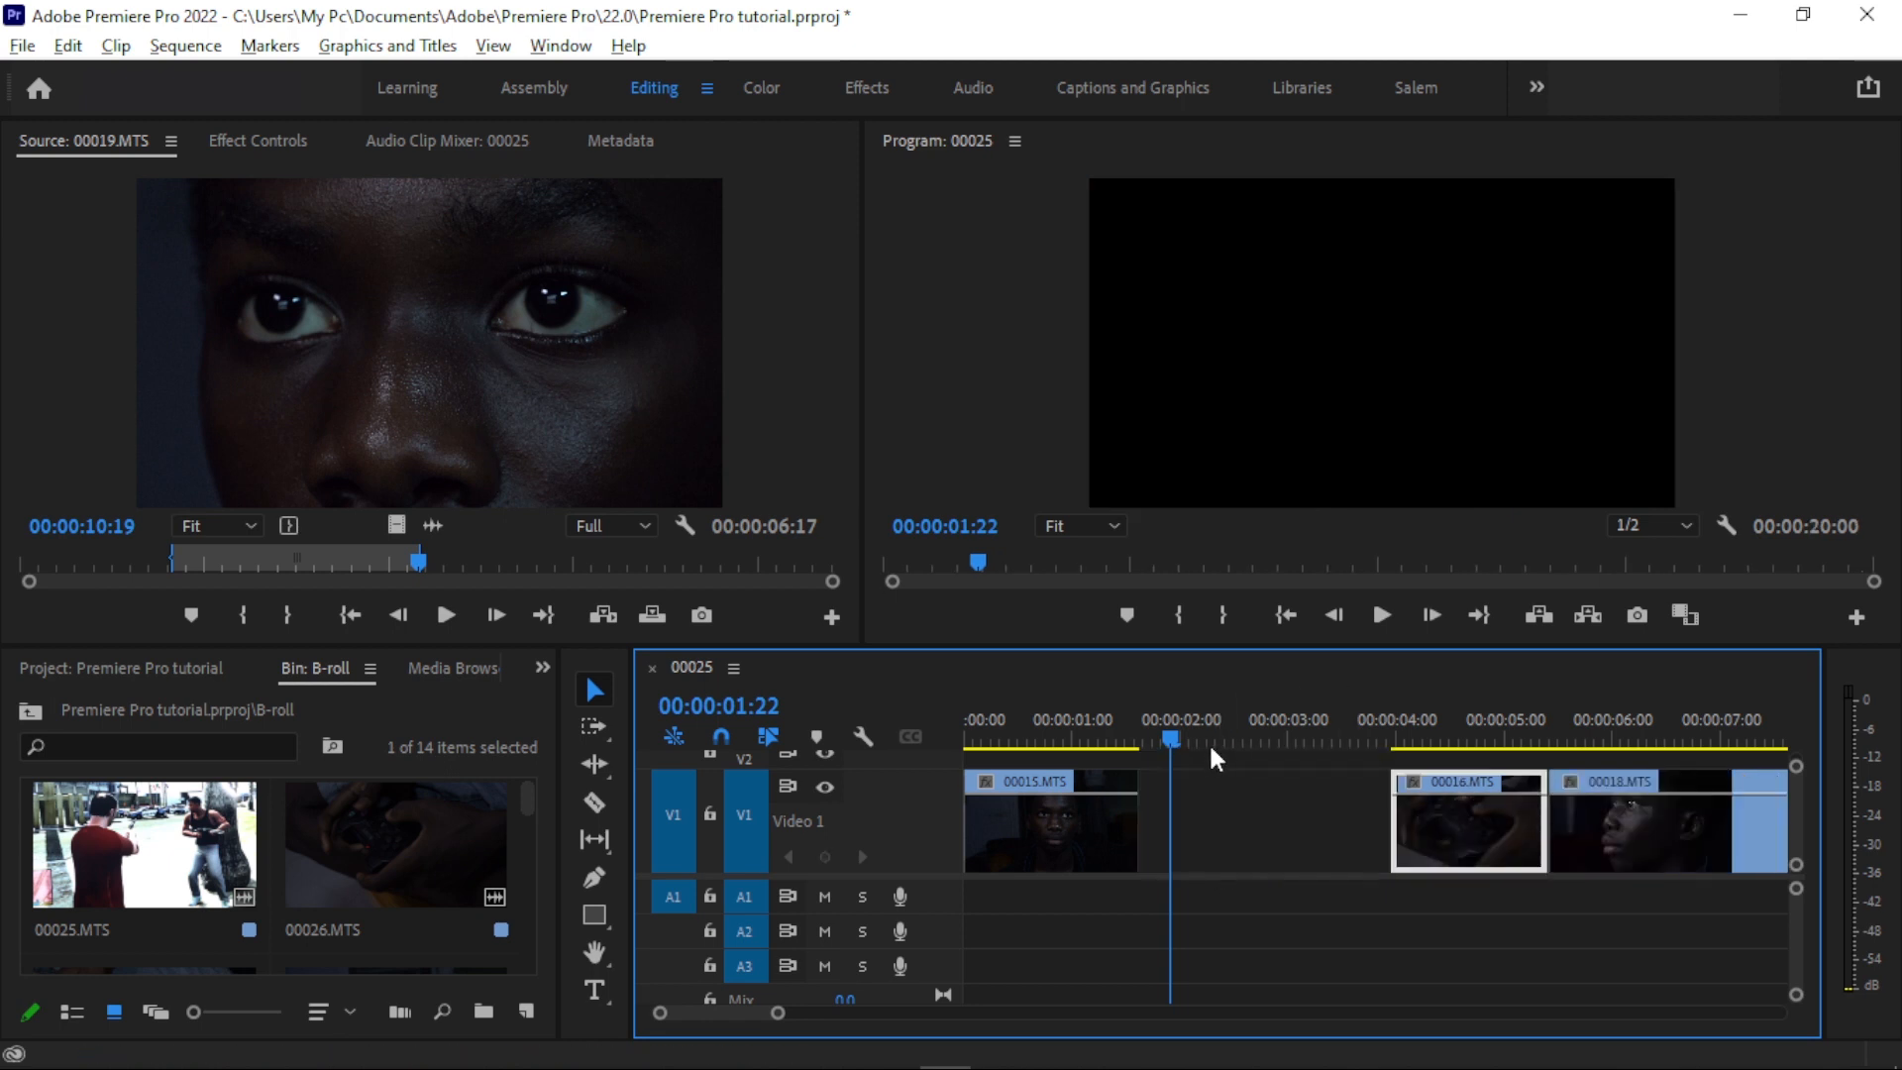
key("ctrl+shift+z")
mouse_move(1275, 720)
left_mouse_down()
mouse_move(1316, 720)
mouse_move(1274, 720)
left_mouse_up()
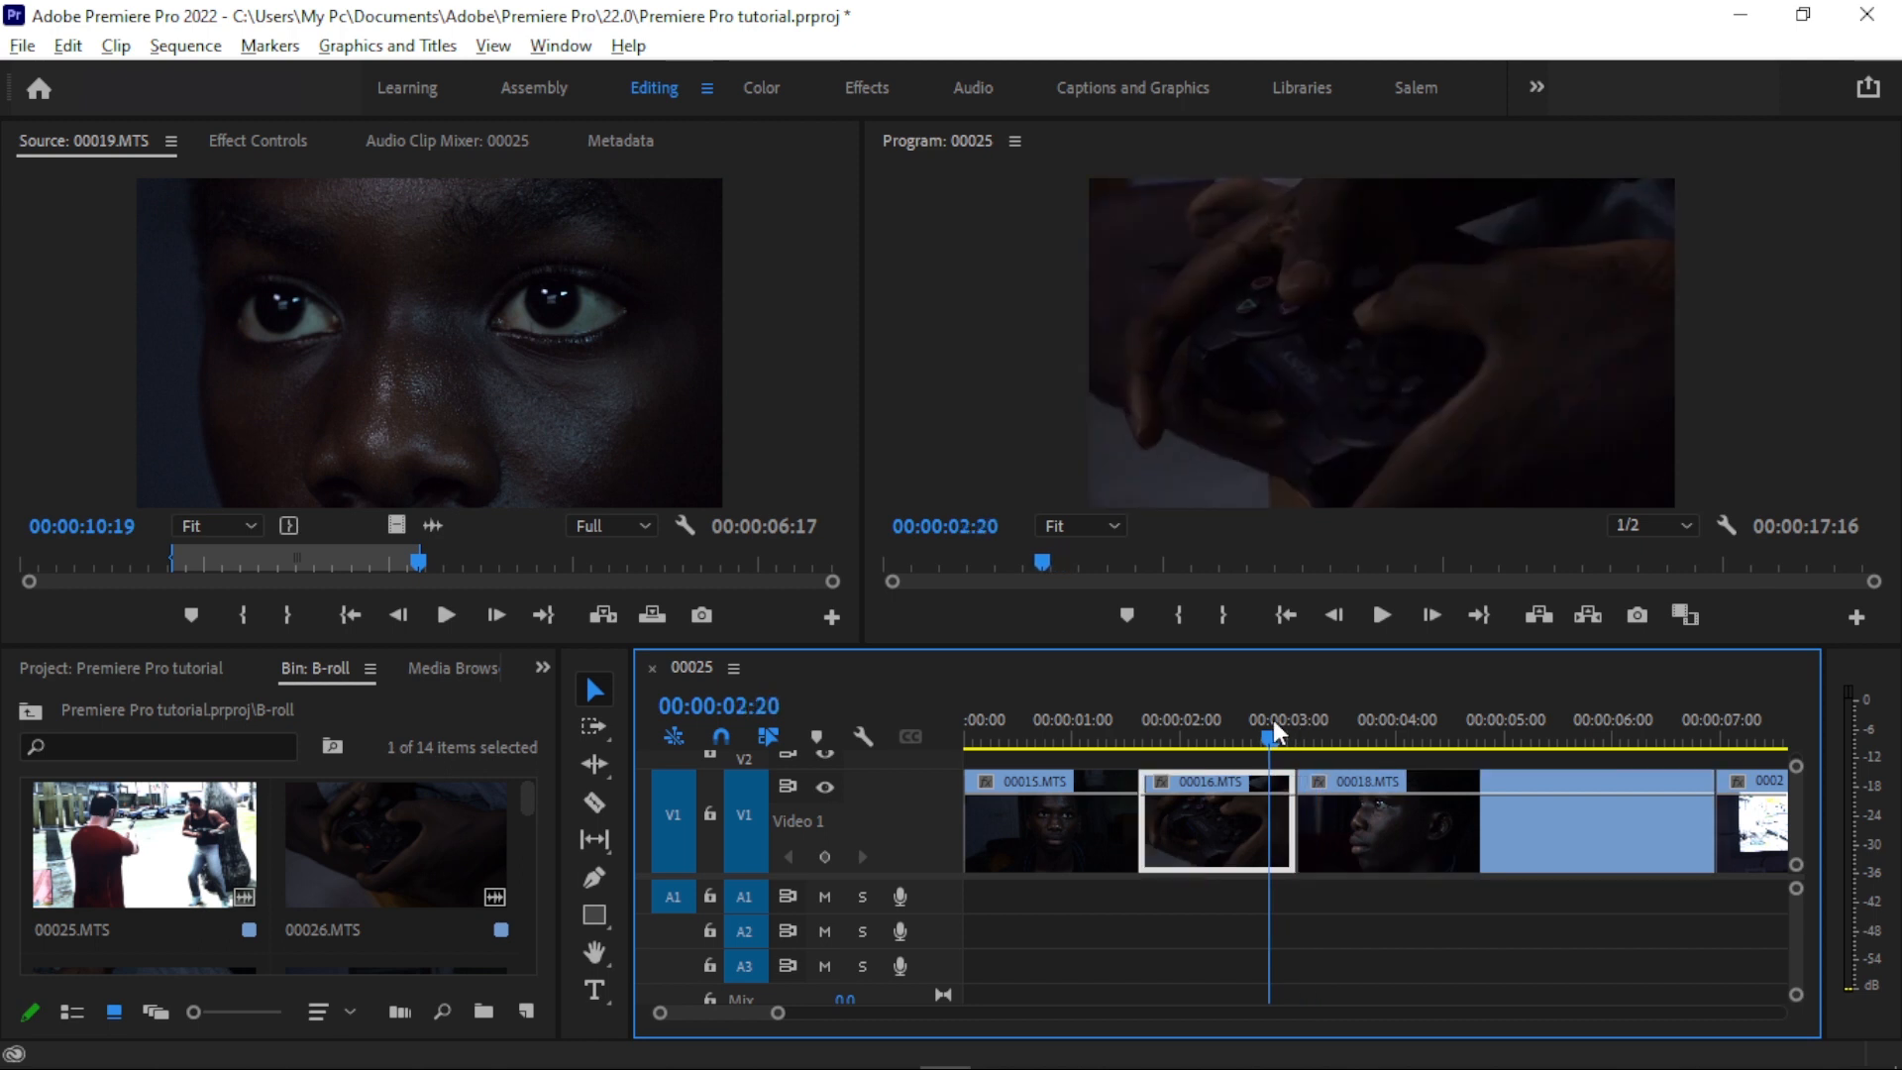
key("Delete")
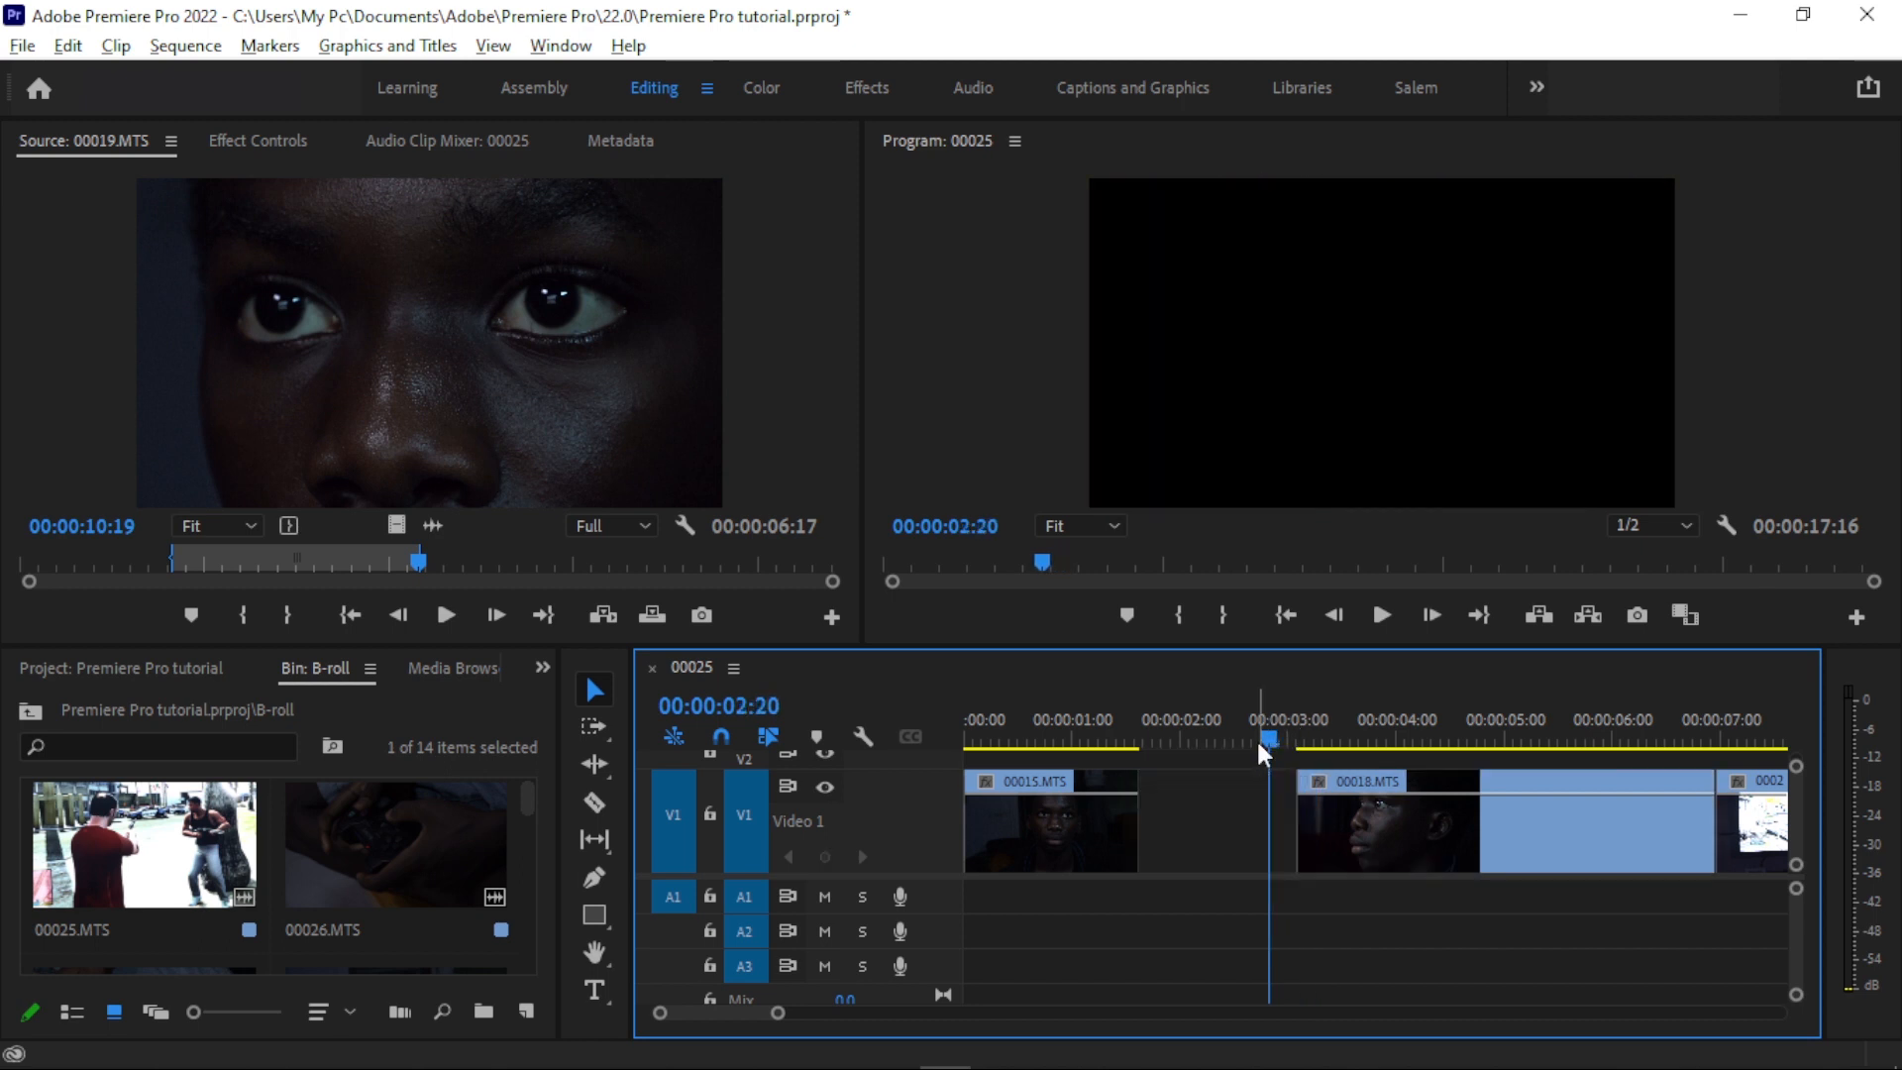
key("ctrl+z")
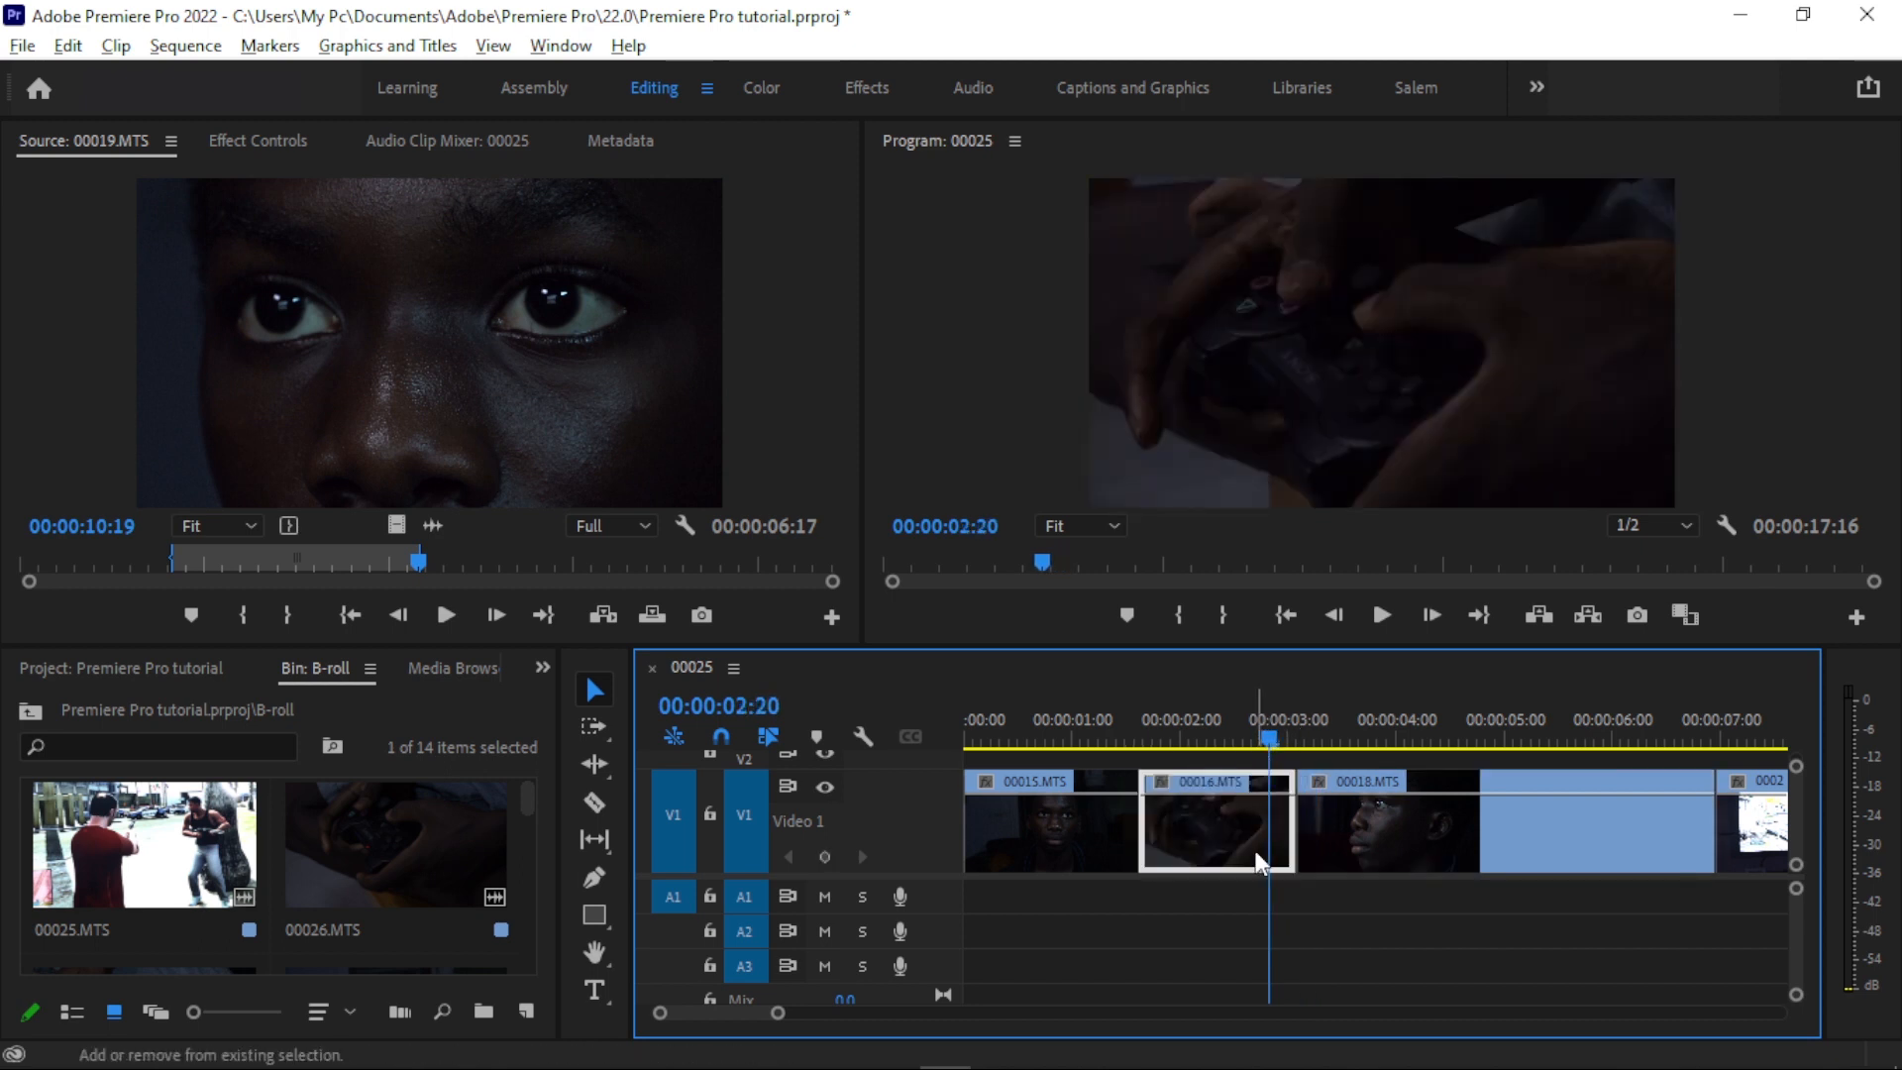
- Try ripple deleting 00016.MTS, and spread the trimmed clips apart on track V1 with gaps between them
key("shift+Delete")
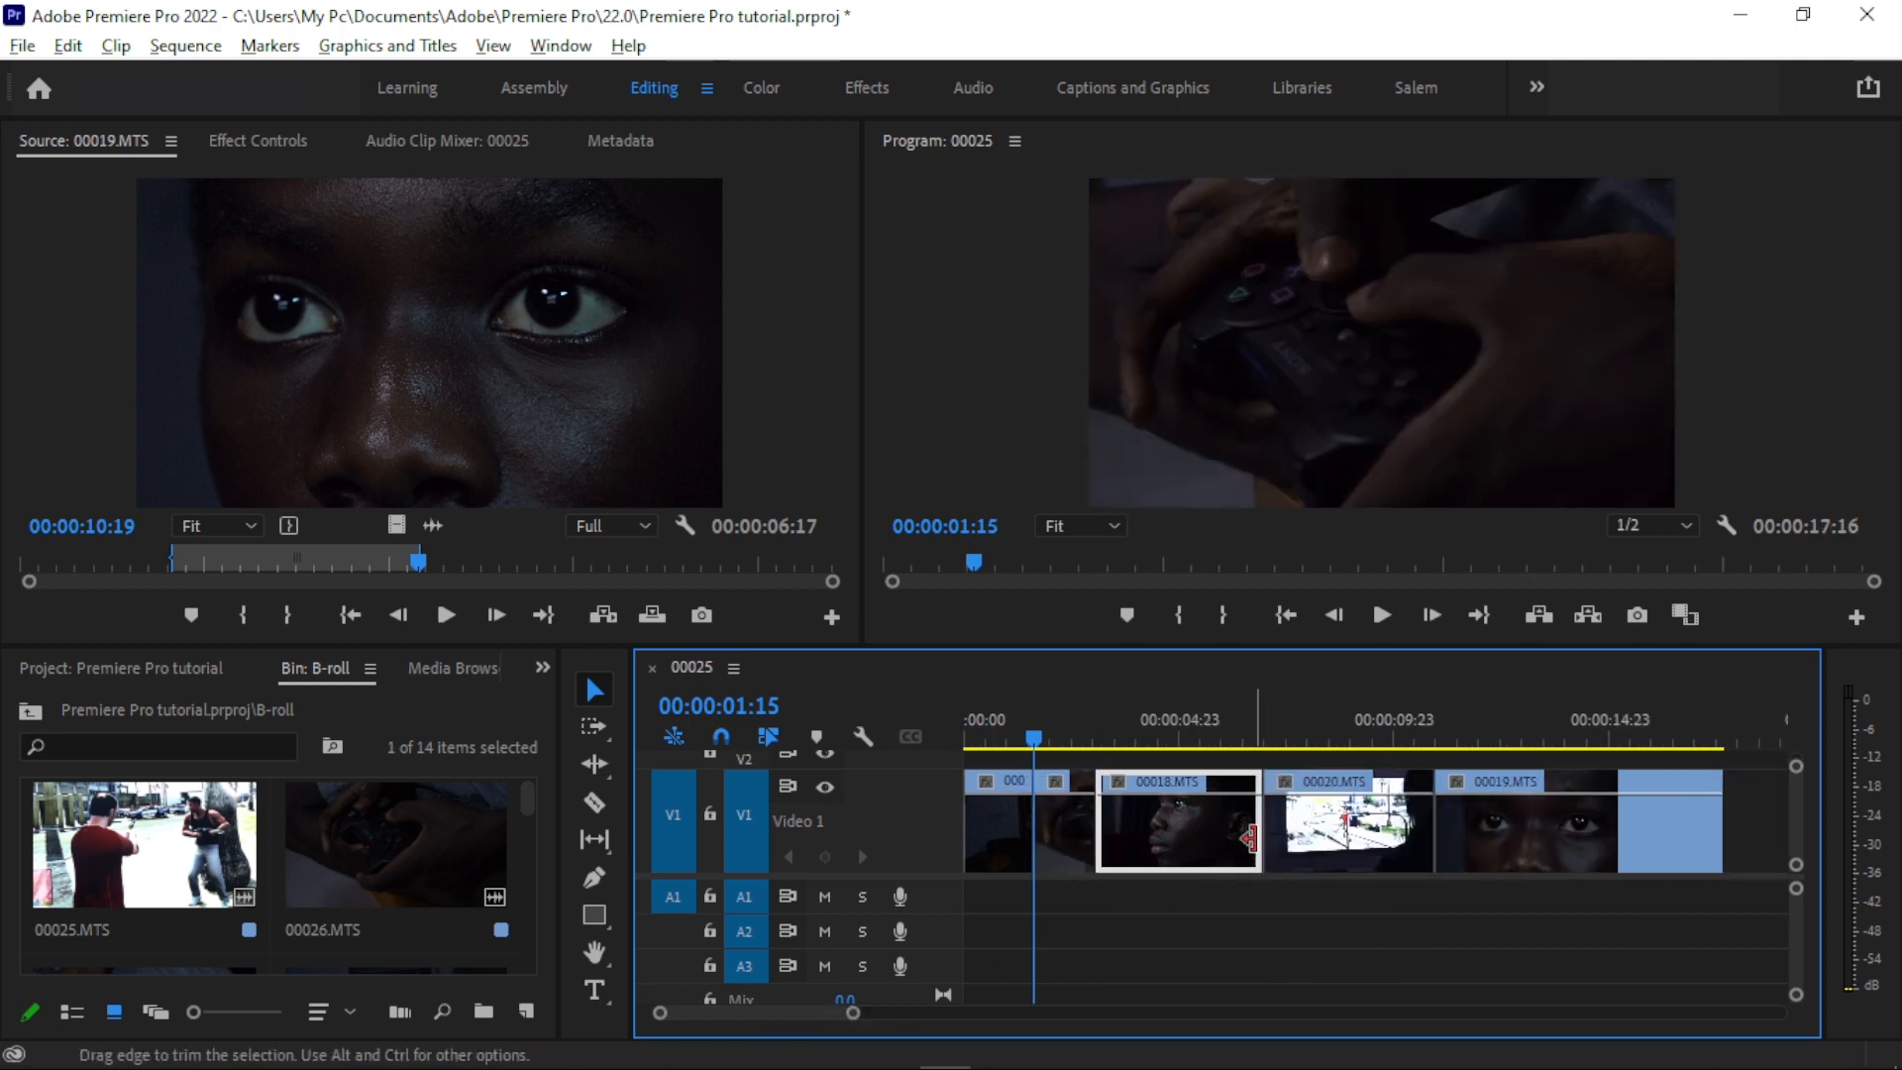
left_click_drag(1255, 850, 1182, 844)
left_click_drag(1424, 866, 1484, 854)
left_click_drag(1030, 844, 1132, 844)
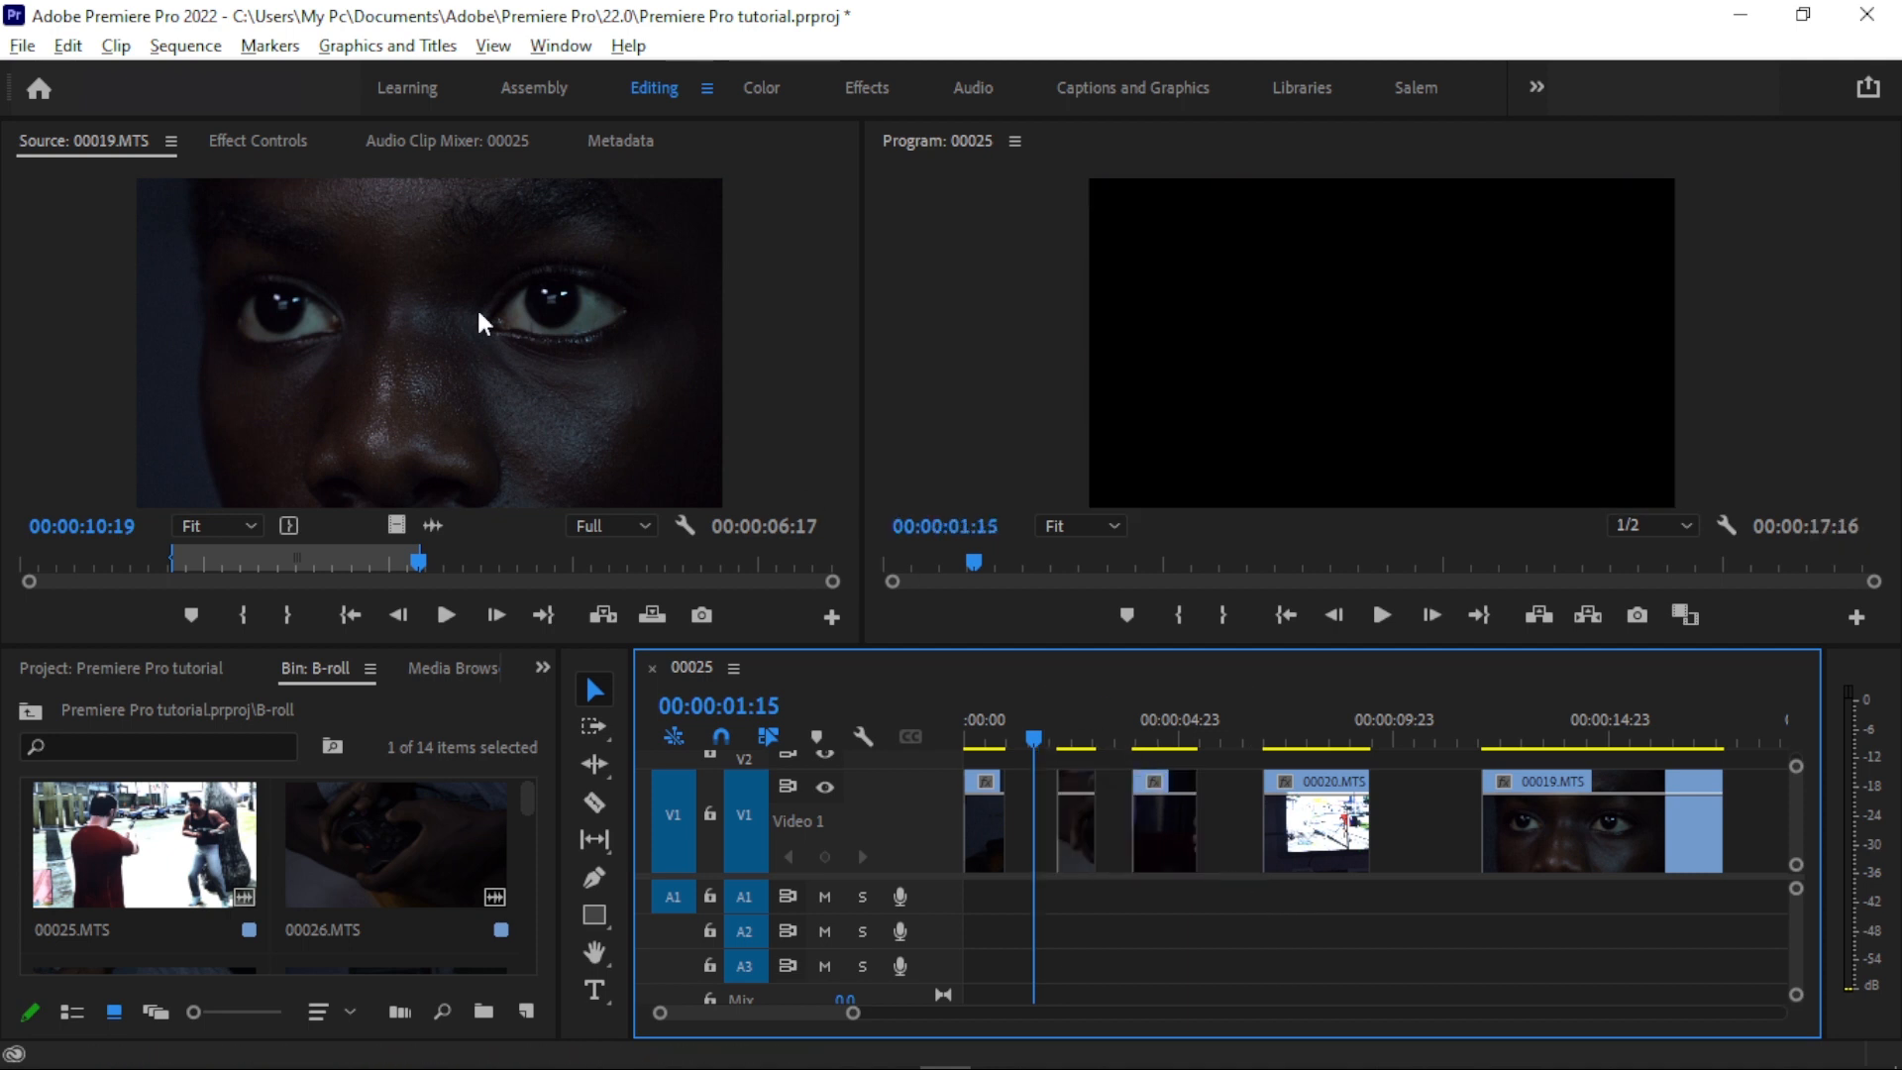
- Try closing all gaps in the sequence at once with Close Gap, and undo back to the earlier clip arrangement
left_click(206, 44)
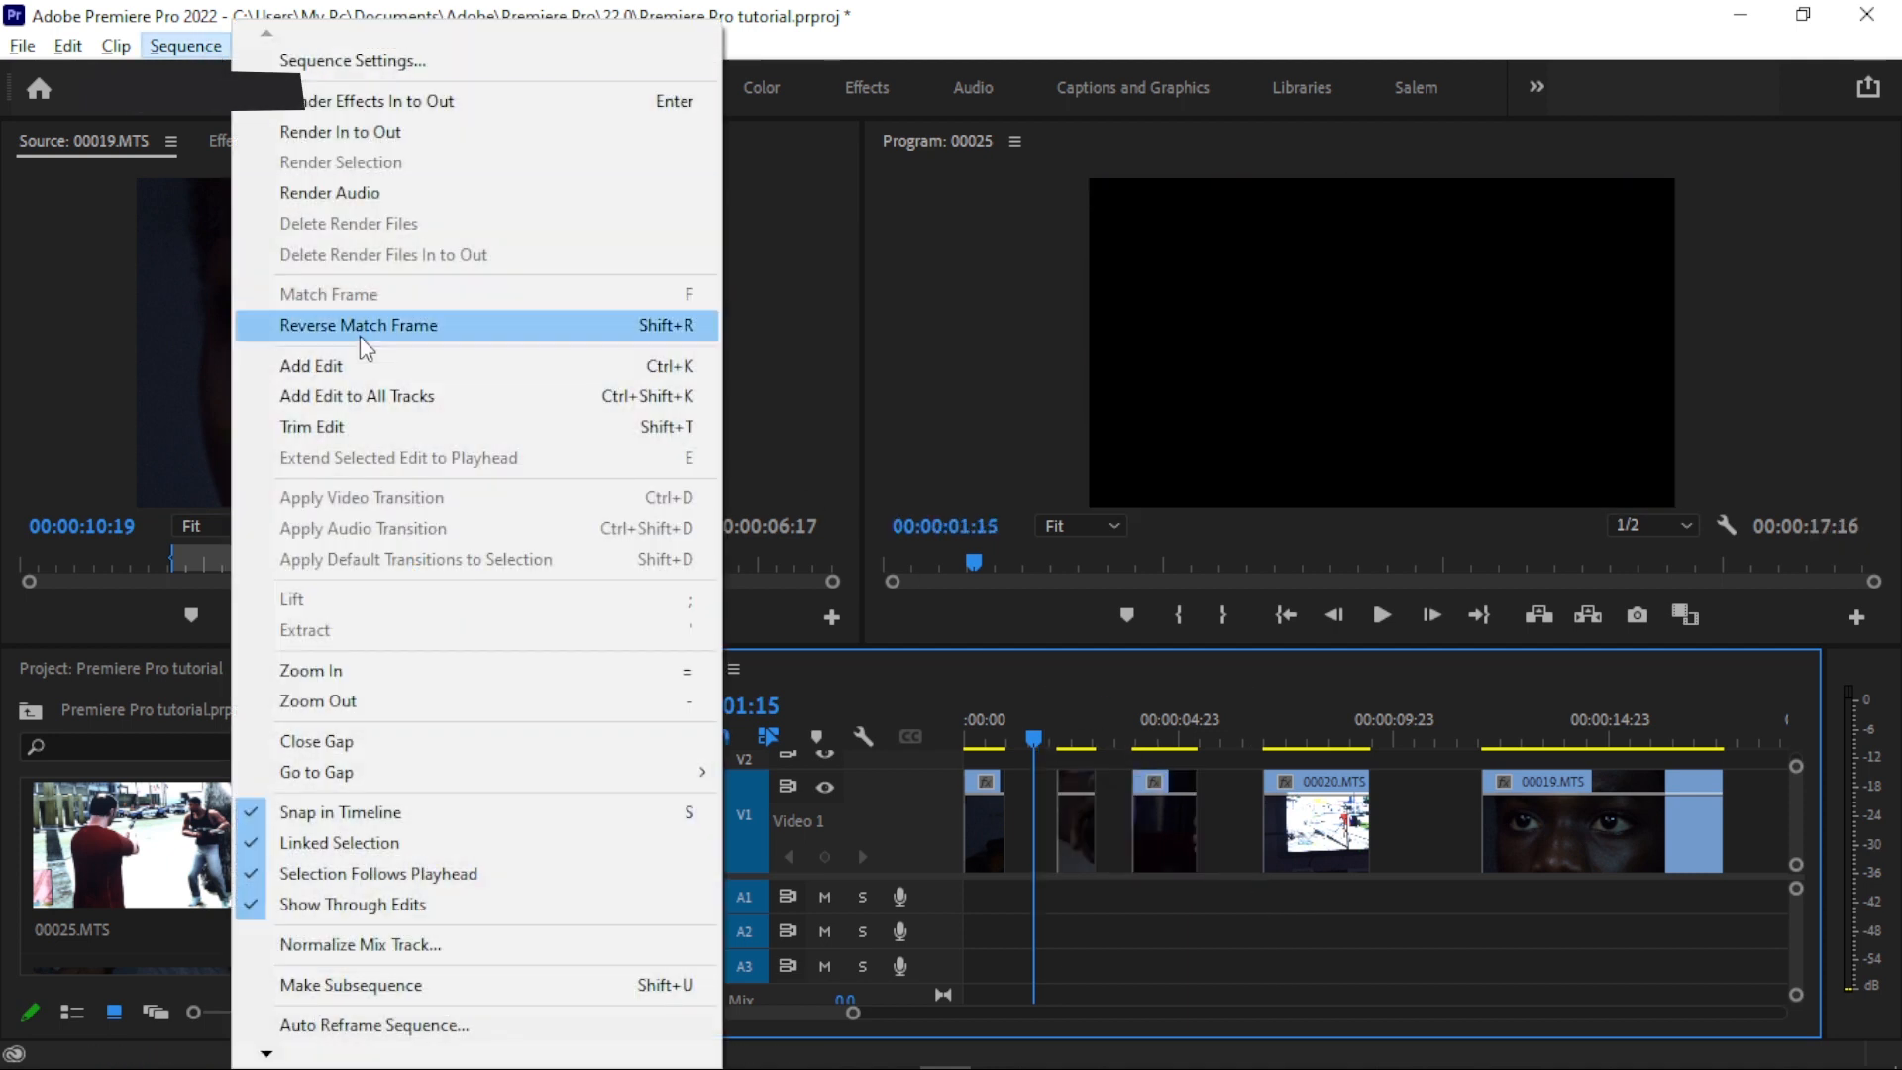
left_click(384, 739)
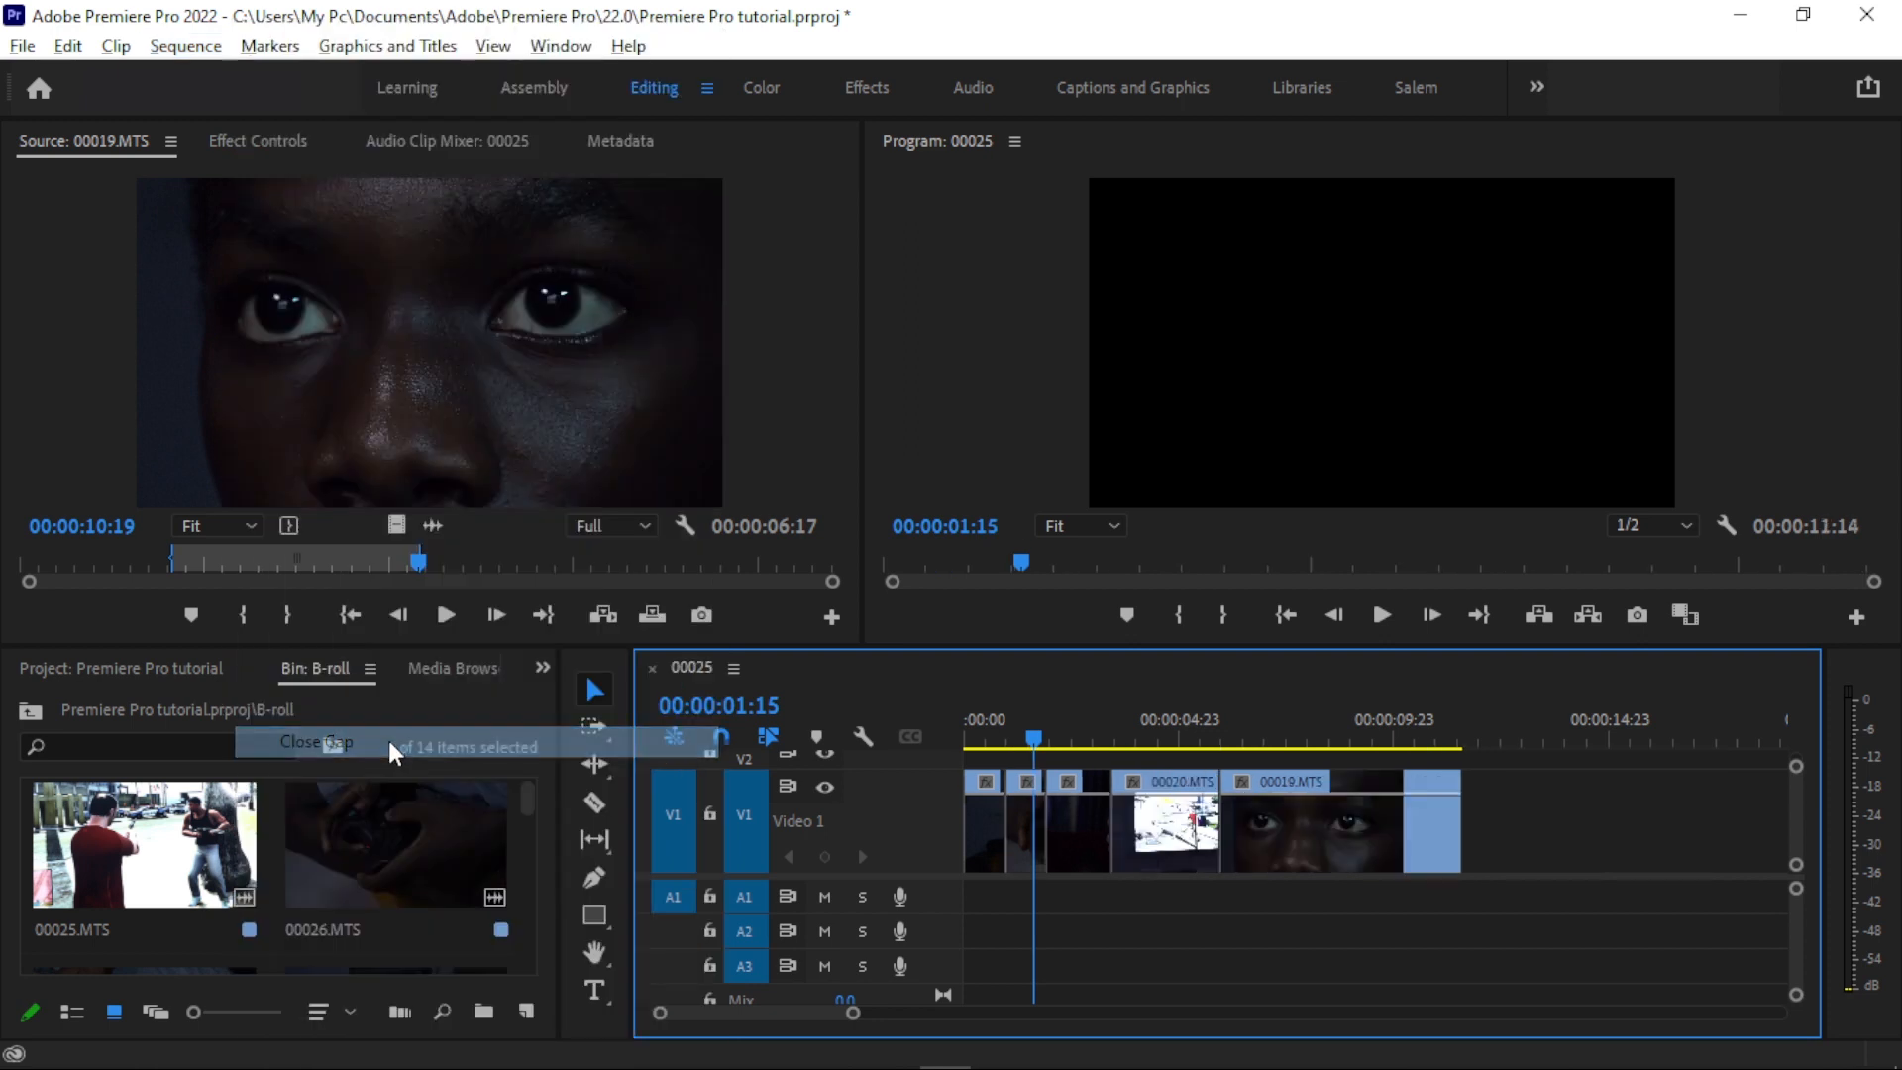
left_click_drag(998, 747, 1081, 710)
key("ctrl+z")
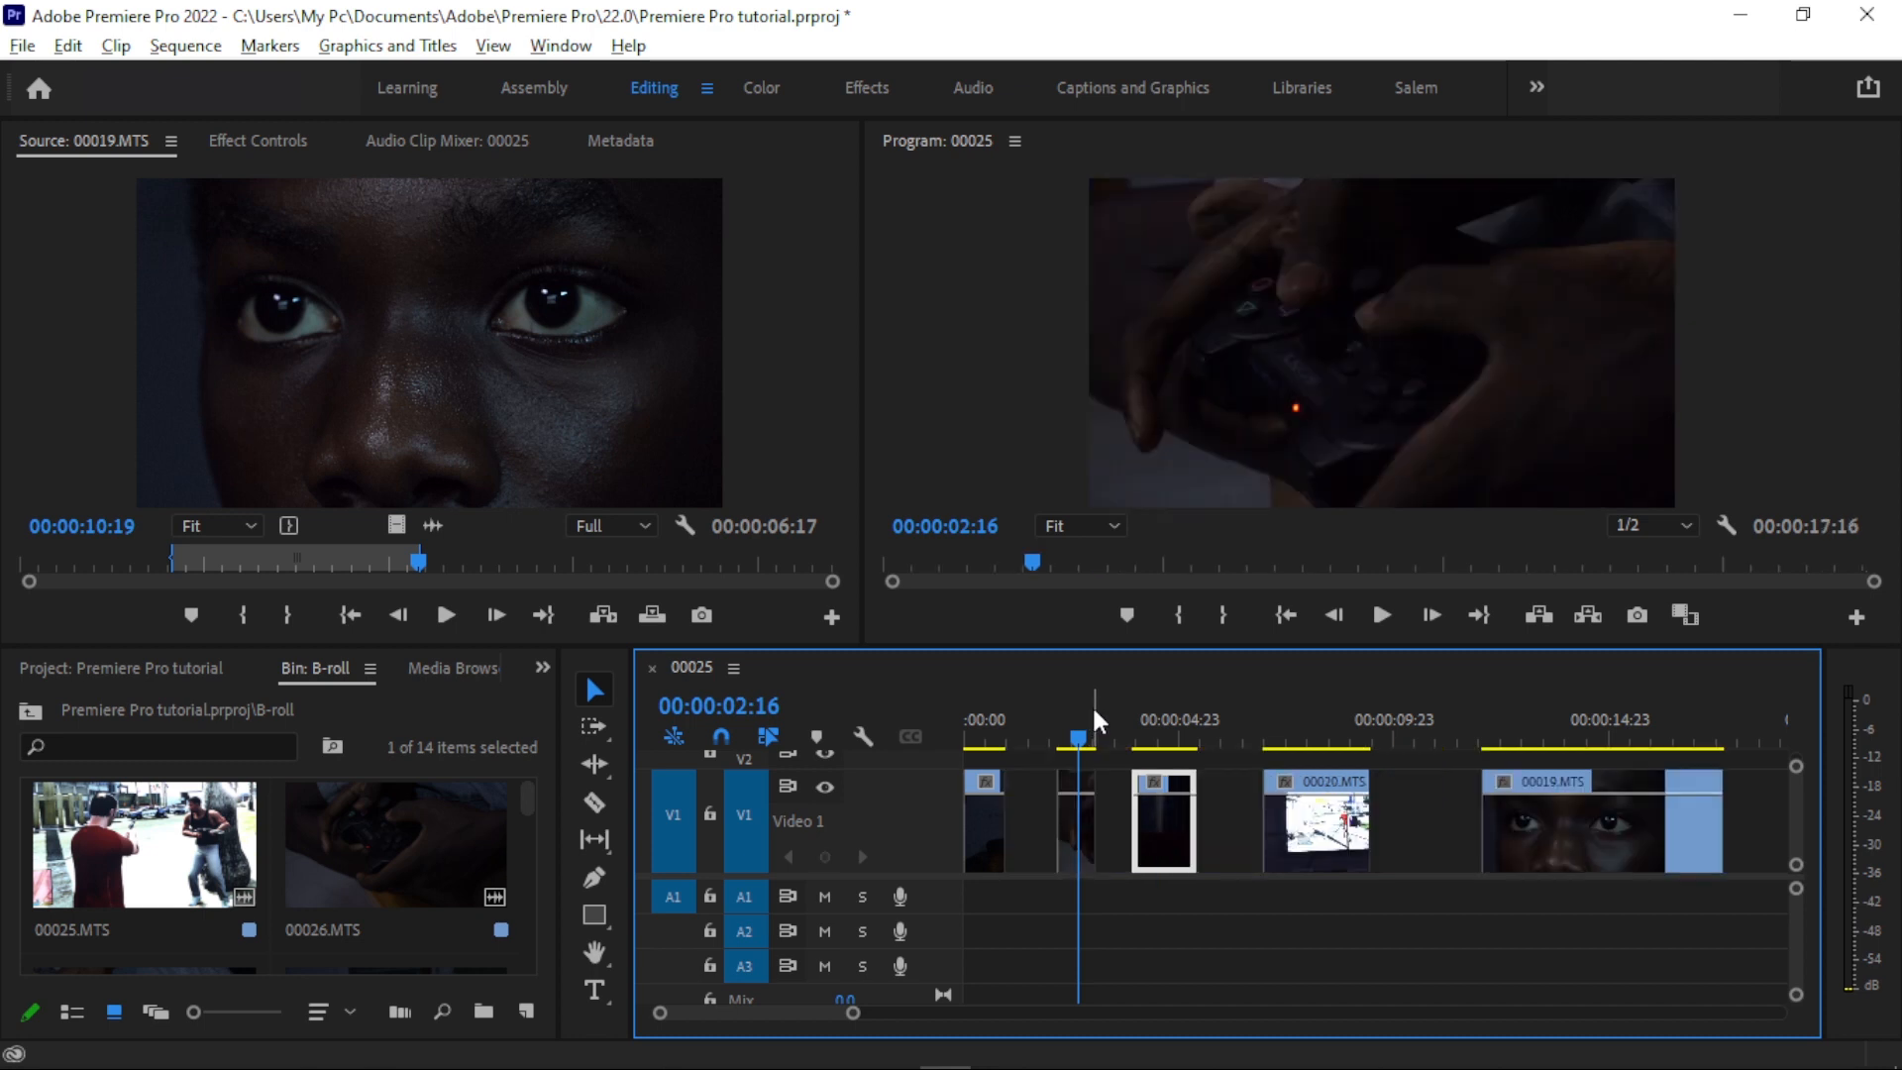
key("ctrl+shift+z")
- Scrub from the start of the sequence across 00015.MTS and 00016.MTS to 00:00:02:18
left_click_drag(853, 1013, 772, 1012)
left_click_drag(988, 733, 1050, 716)
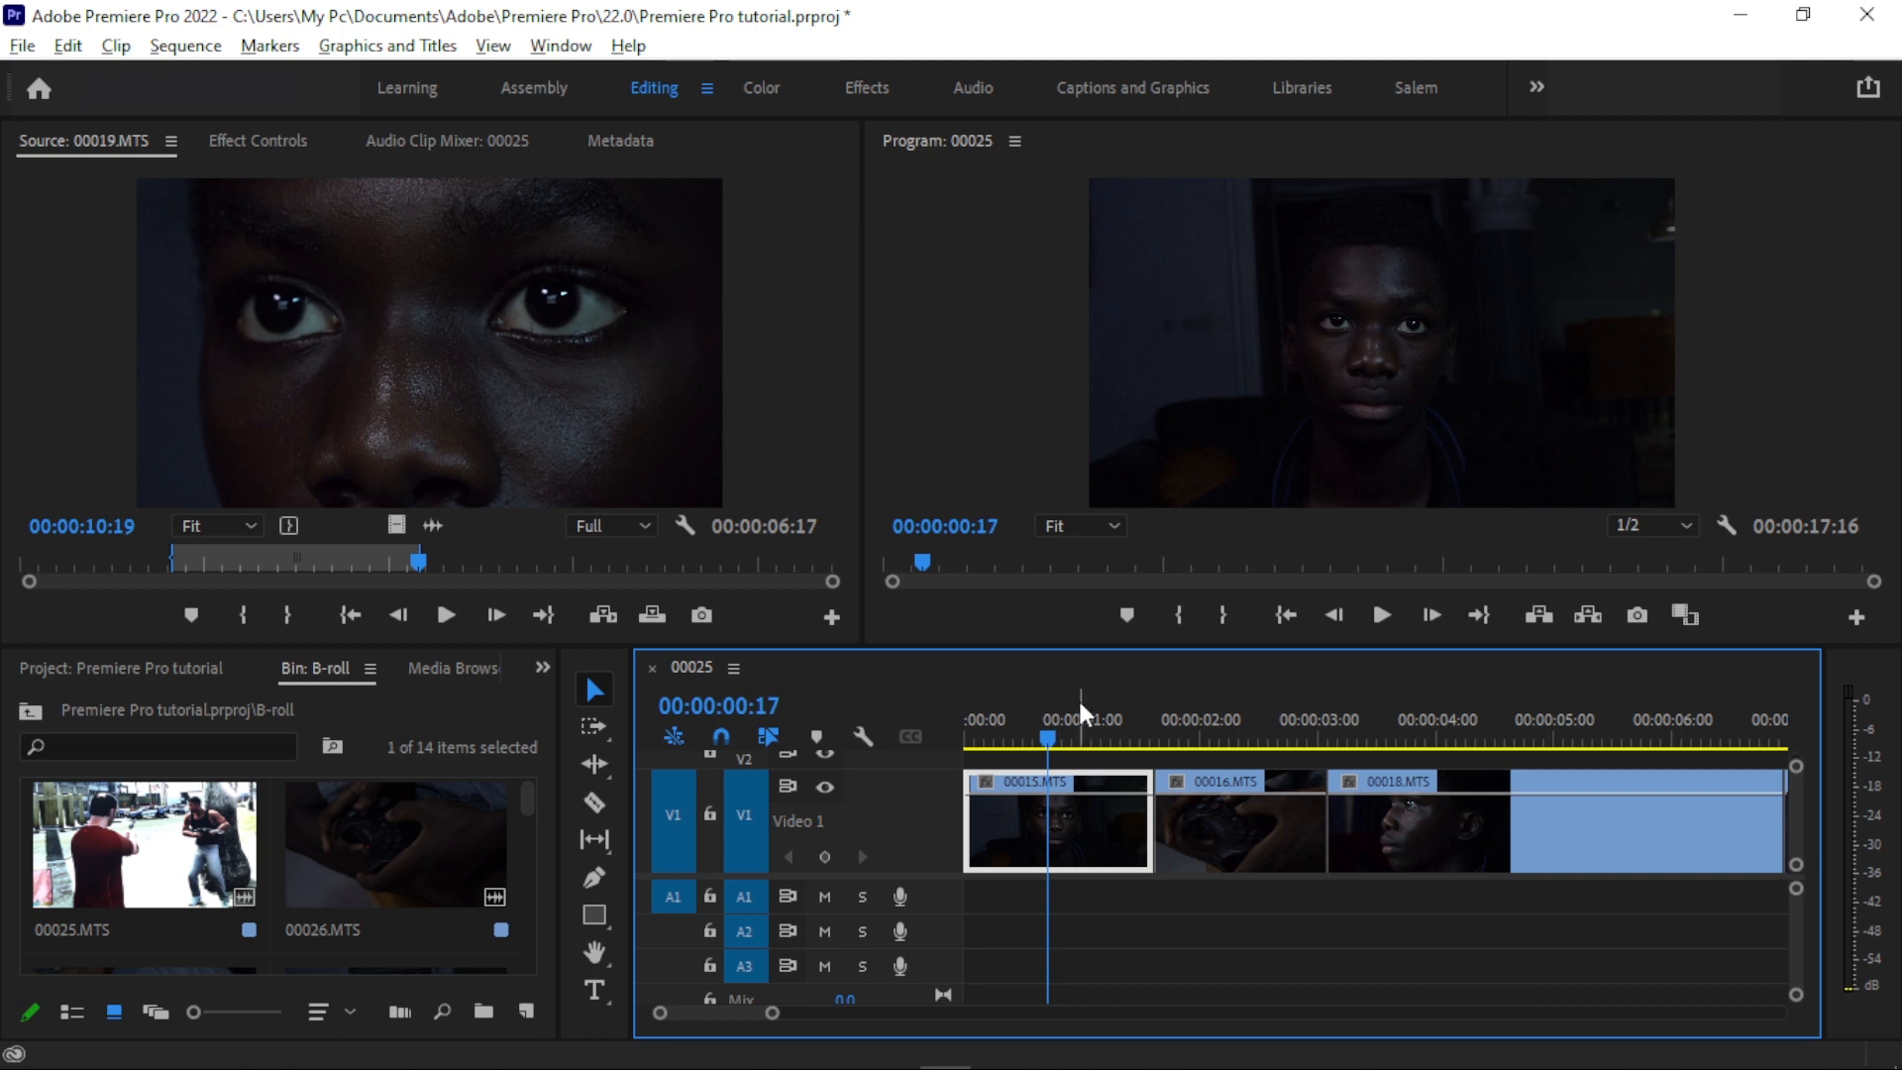
left_click(986, 735)
left_click_drag(987, 735, 1288, 705)
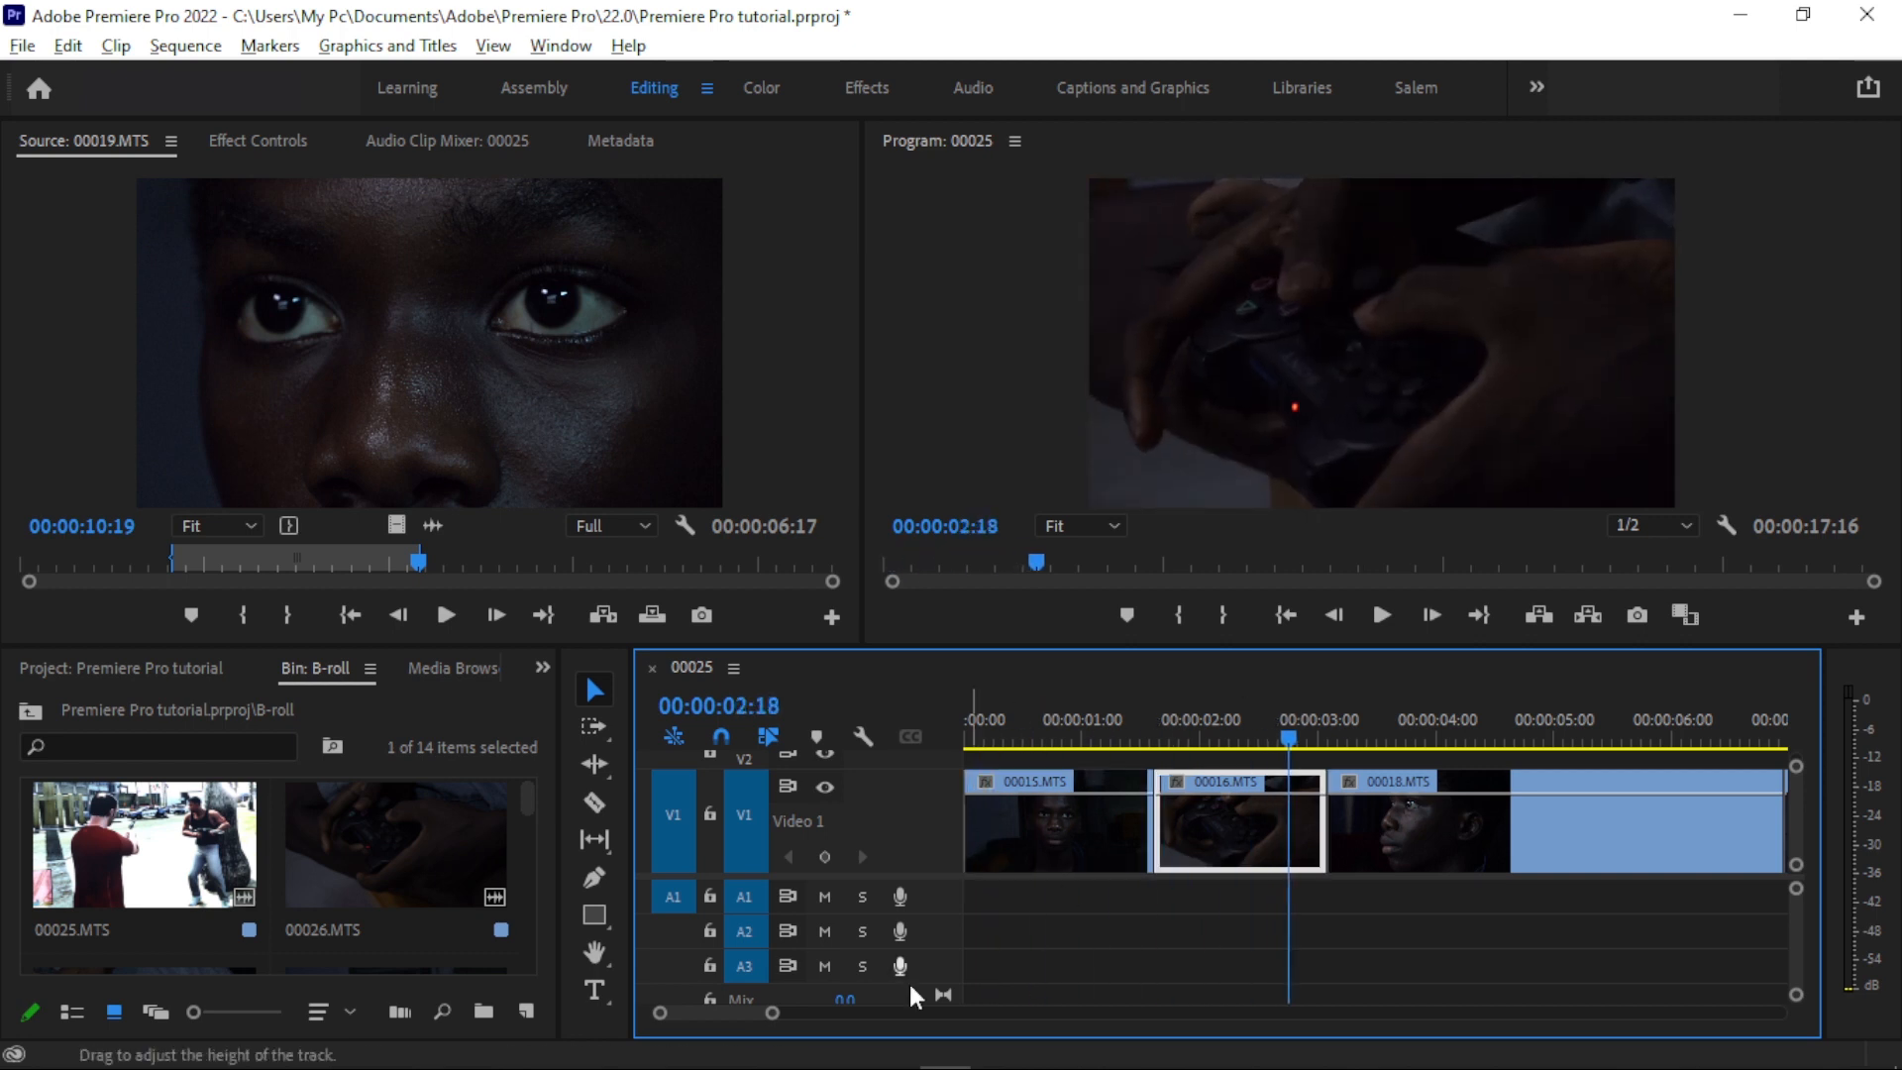
- Shift the clips after 00016.MTS later, extend 00016.MTS to end at about 00:00:03:22, and delete the gap behind it
left_click_drag(772, 1012, 872, 1012)
left_click_drag(1061, 735, 1046, 729)
left_click_drag(1620, 921, 1139, 833)
left_click_drag(1168, 837, 1222, 838)
left_click_drag(1071, 822, 1125, 822)
left_click_drag(1054, 698, 1106, 702)
left_click_drag(1123, 820, 1108, 819)
left_click(1113, 818)
key("Delete")
- Trim the end of 00018.MTS to the playhead at 00:00:06:22 and delete the gap before 00020.MTS
left_click(1159, 821)
left_click_drag(1159, 725, 1211, 701)
left_click_drag(1241, 818, 1208, 819)
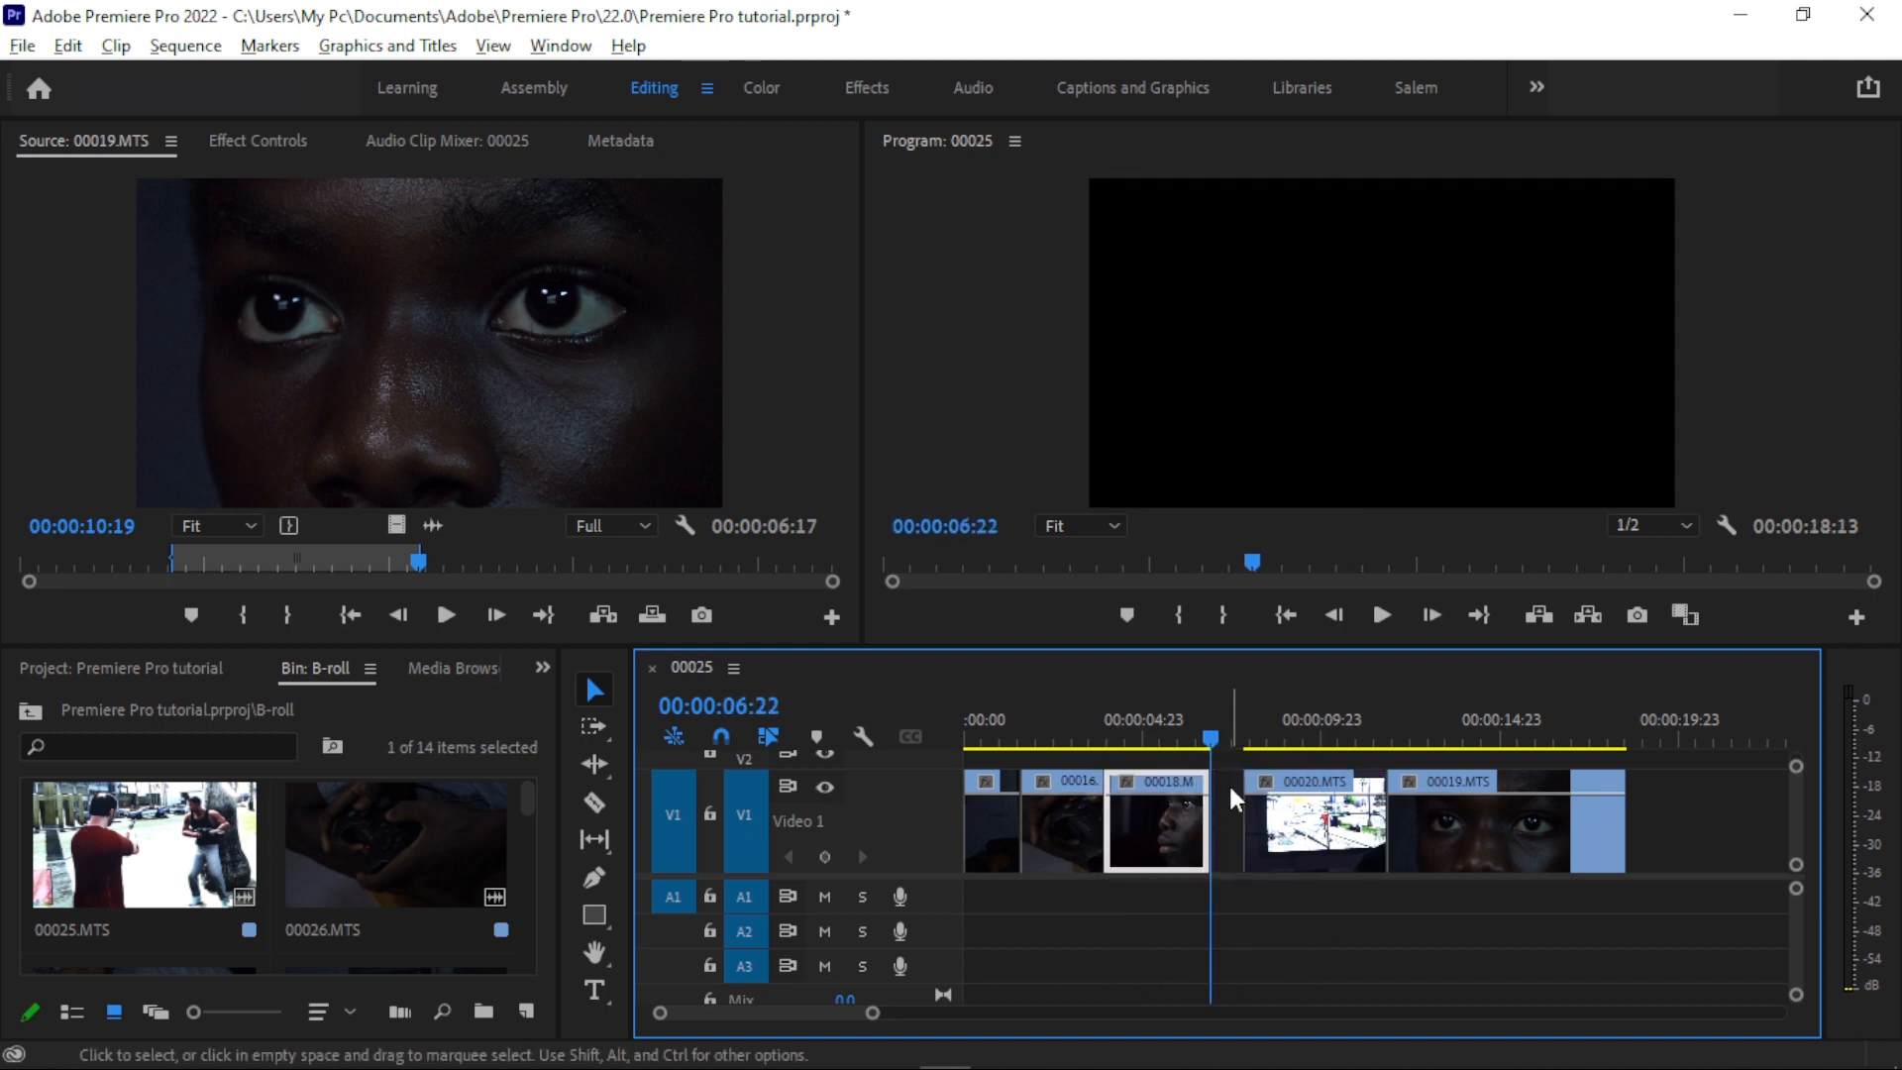
left_click(1231, 799)
key("Delete")
- Trim the end of 00019.MTS back to about 00:00:14:03 and scrub from the sequence start to 00:00:07:18
left_click_drag(1228, 731, 1469, 707)
left_click_drag(1591, 822, 1469, 822)
left_click(991, 713)
left_click_drag(990, 709, 1242, 684)
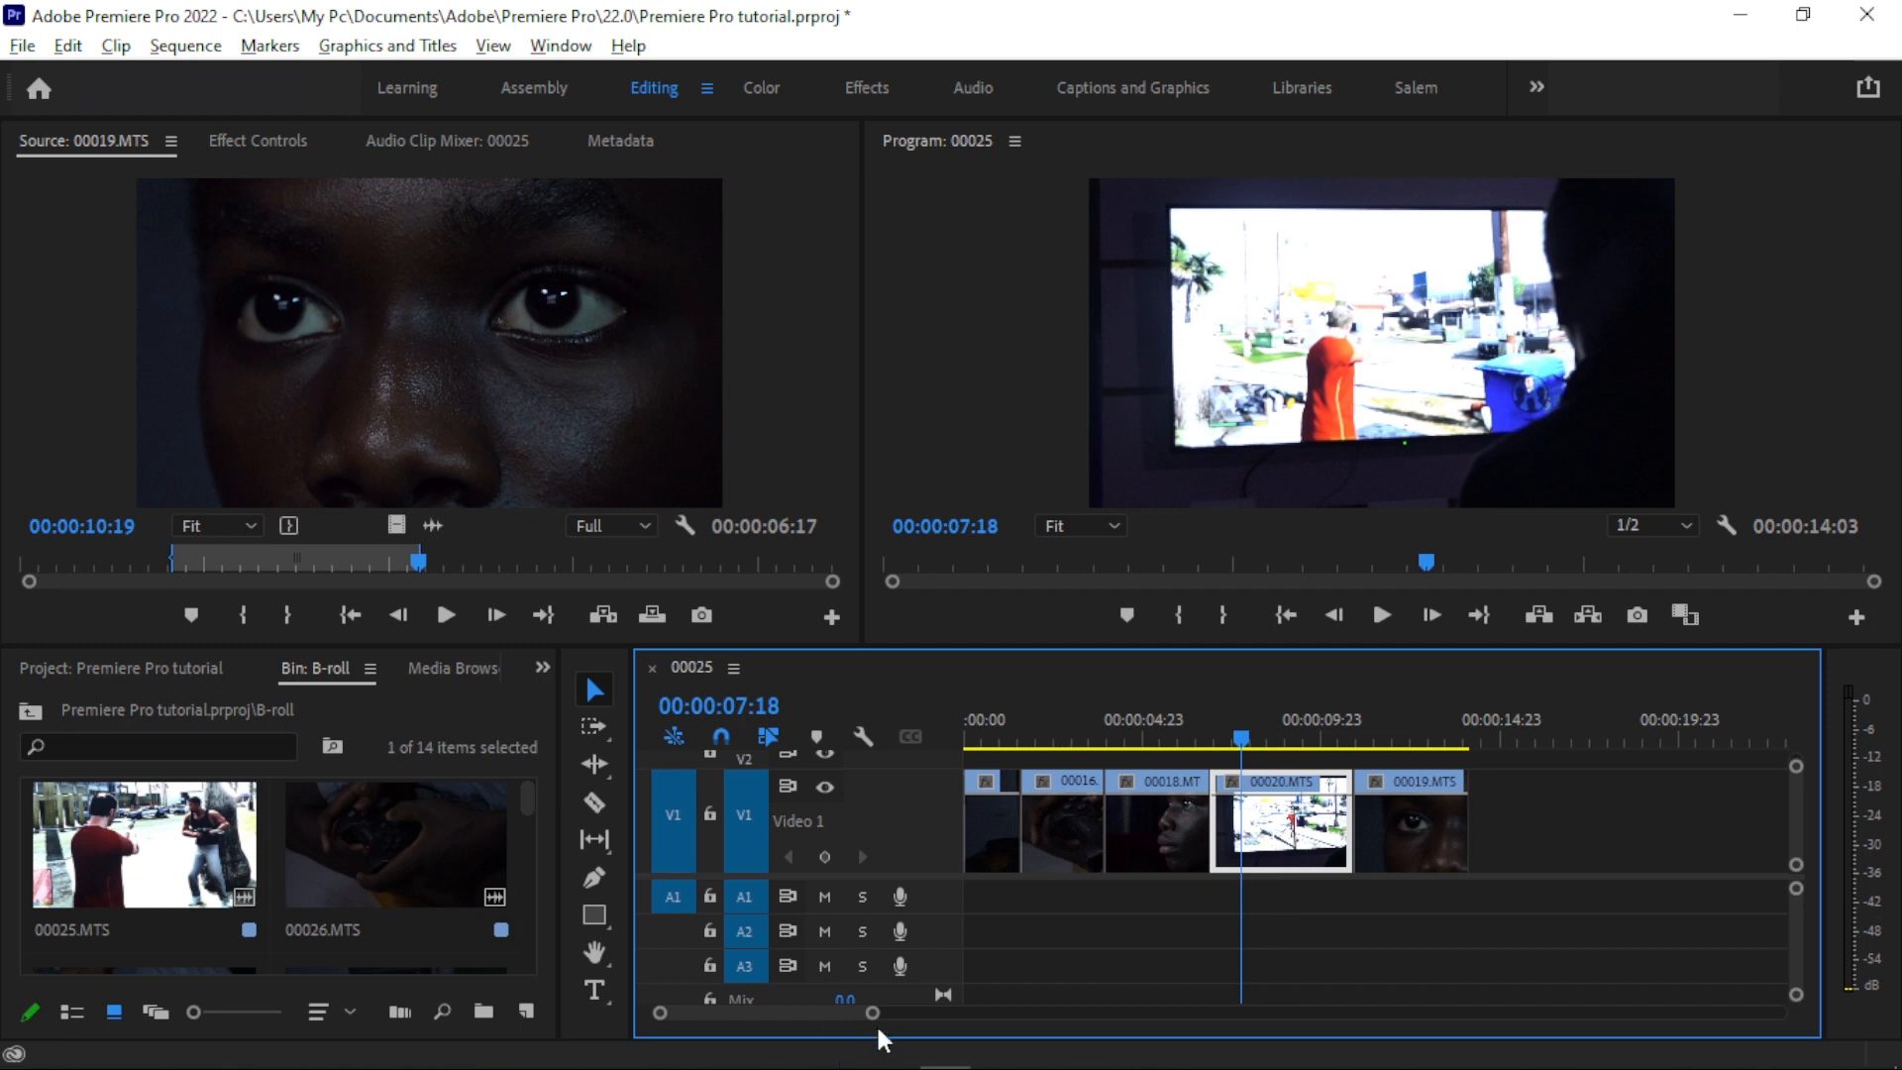
- Return the playhead to 00:00:00:00 and look through the timeline editing tools, from Selection and Razor to Type
left_click_drag(872, 1020, 815, 1017)
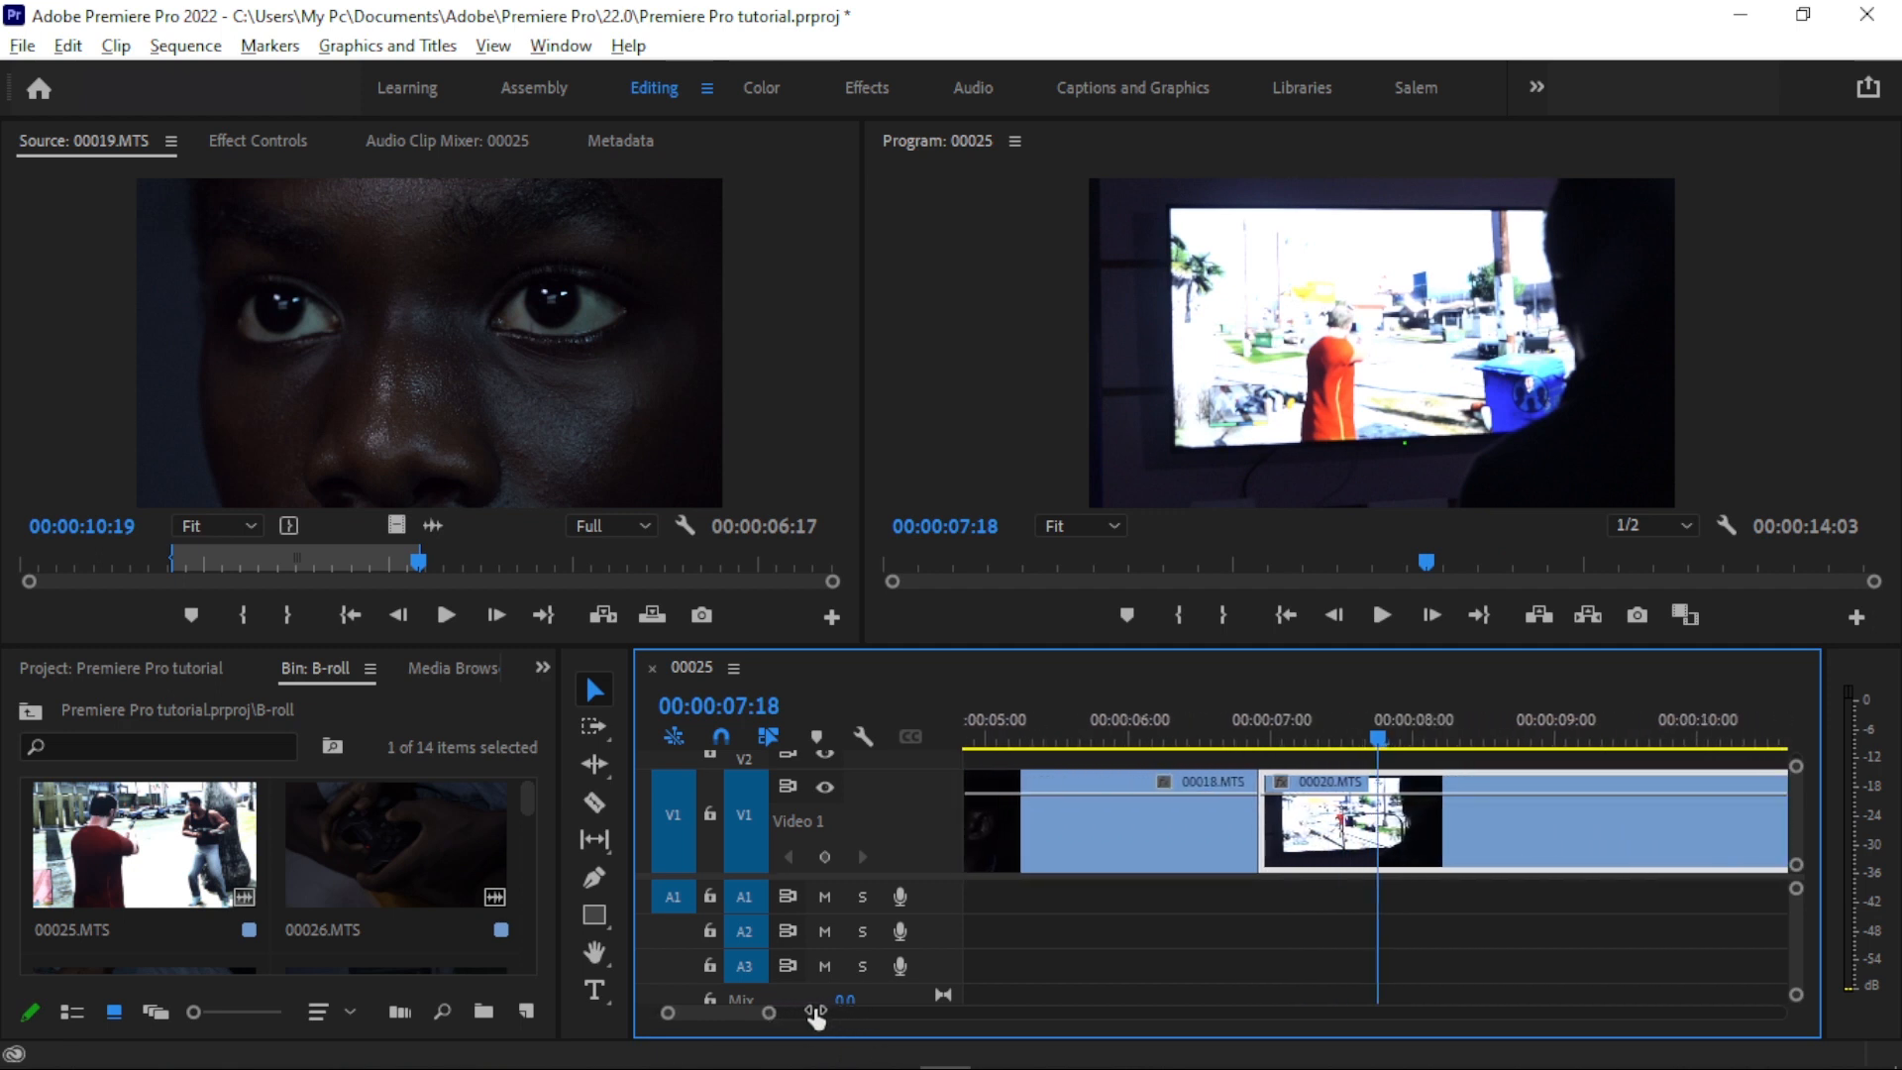
left_click(592, 805)
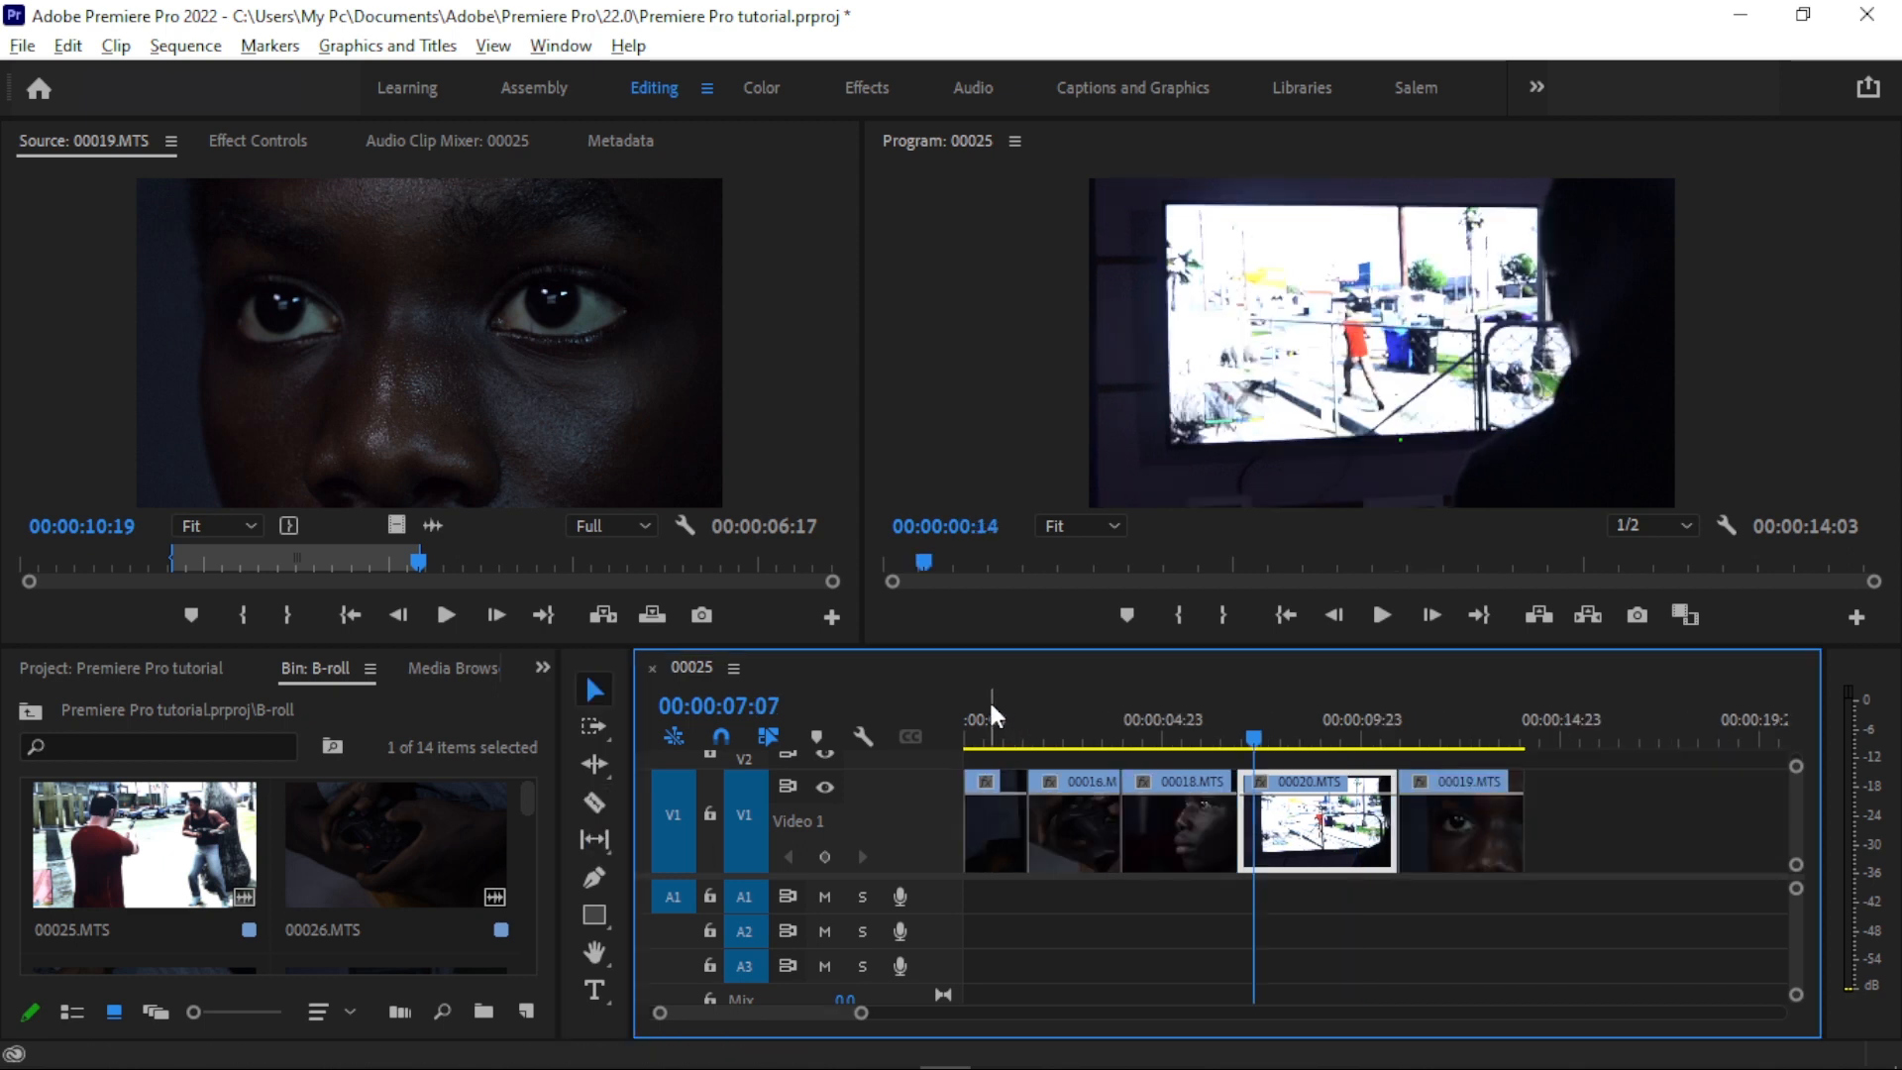
left_click_drag(995, 708, 882, 715)
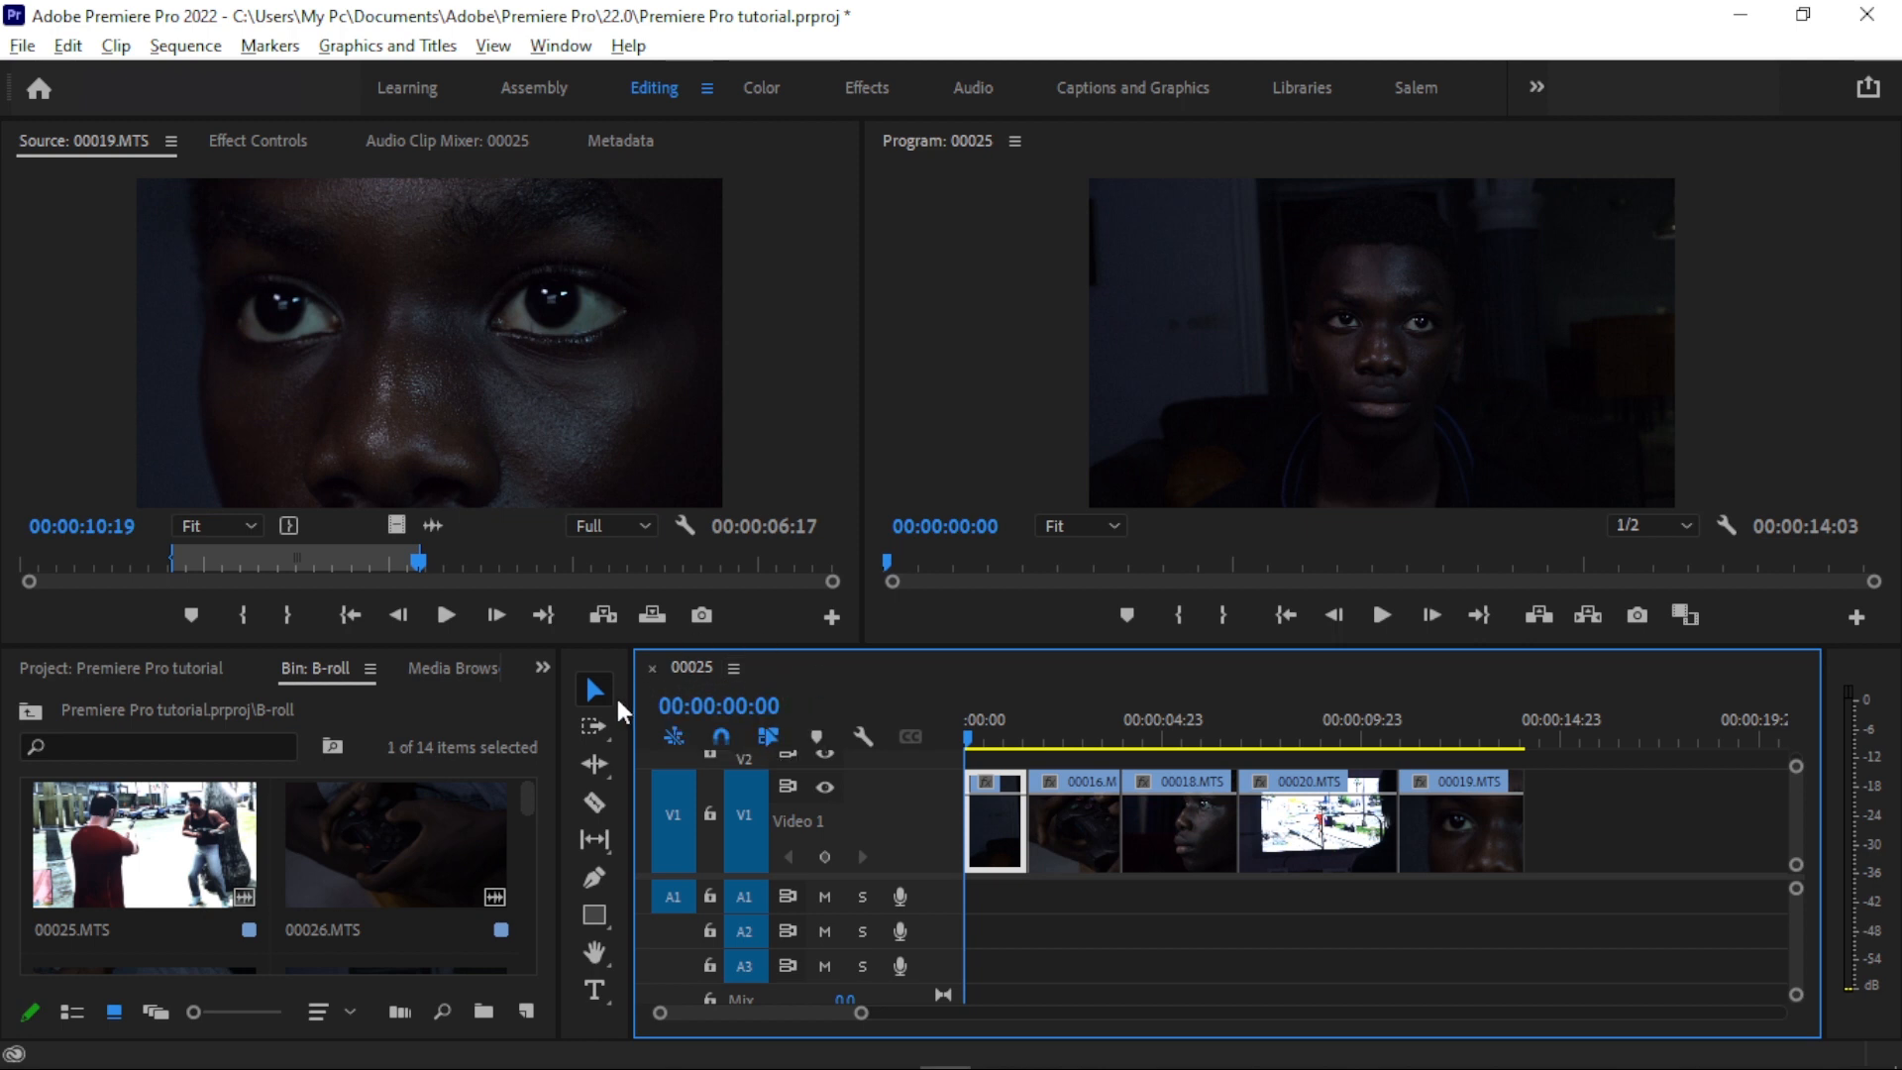
left_click(594, 802)
key("v")
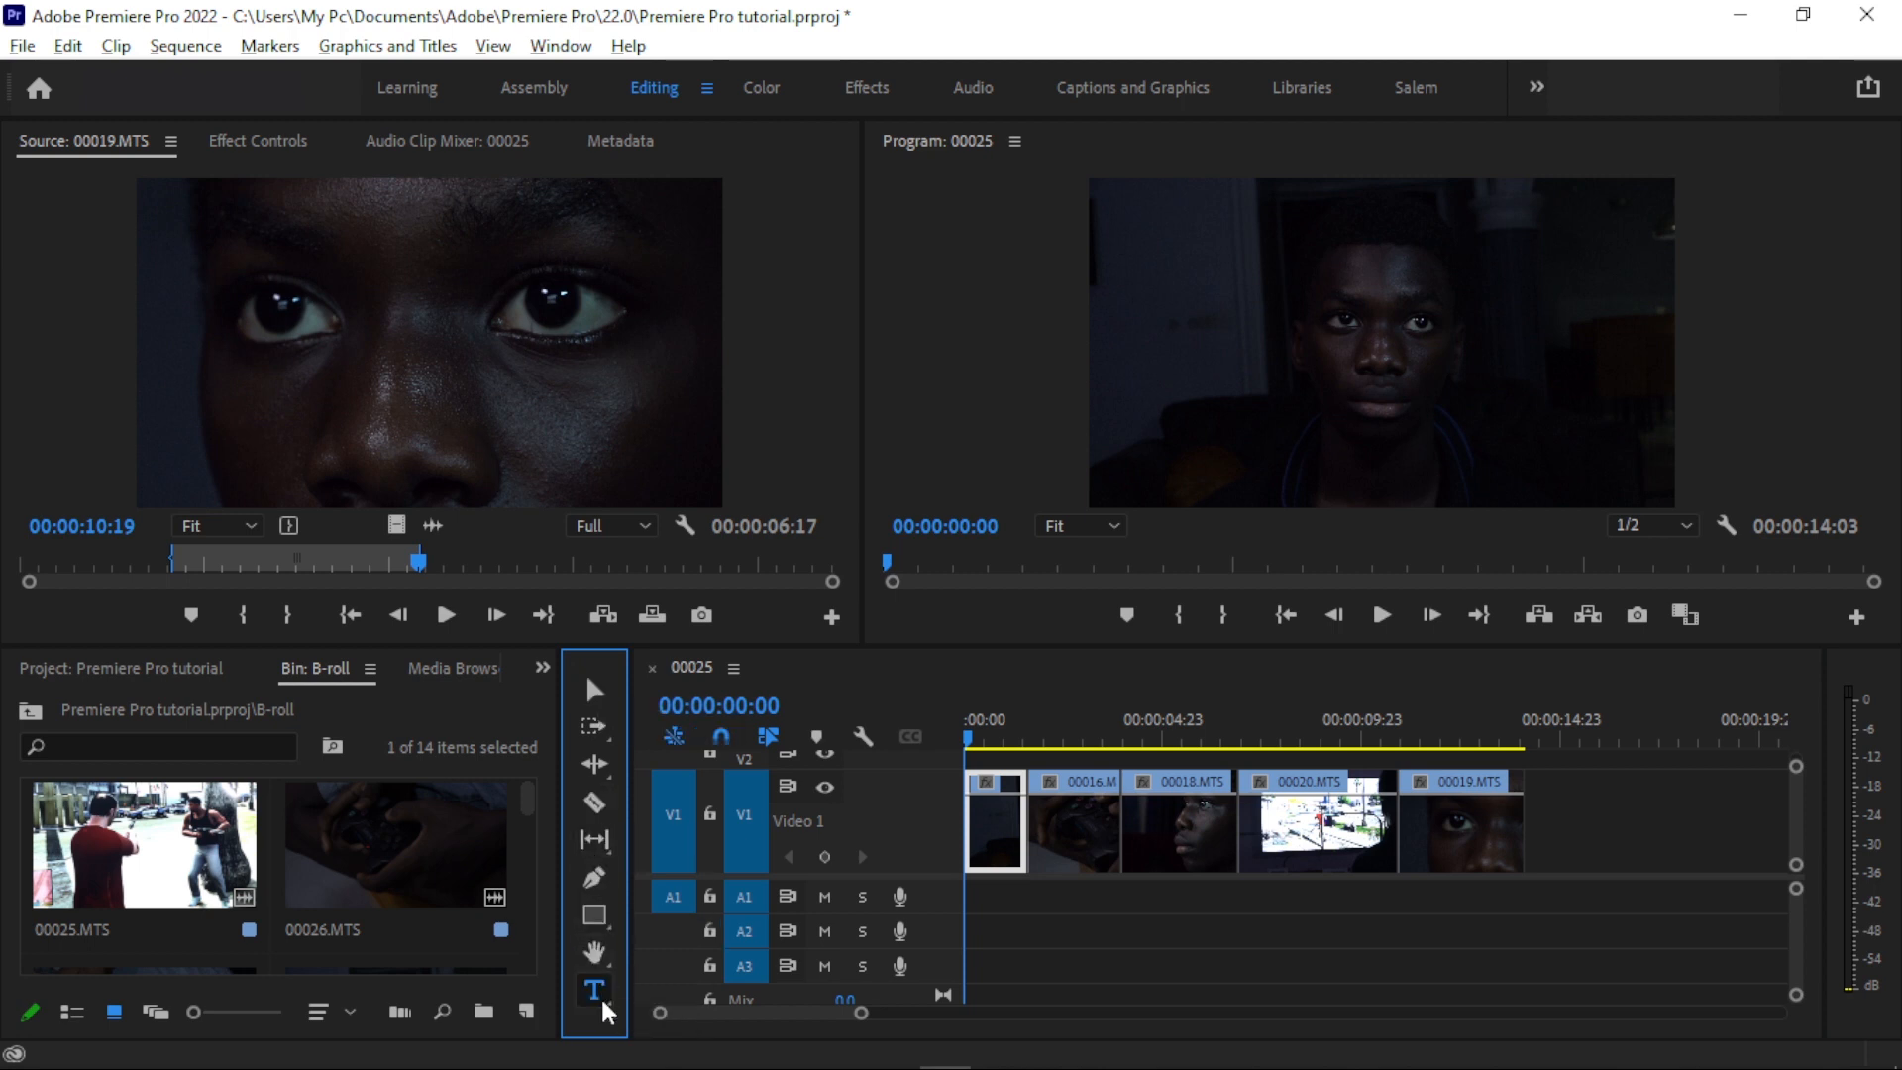
- Try moving 00019.MTS later on track V1 with the Selection tool, leaving a gap after 00020.MTS
left_click_drag(1493, 853, 1555, 852)
mouse_move(1362, 844)
left_mouse_down()
mouse_move(1441, 760)
mouse_move(1601, 740)
mouse_move(1257, 832)
mouse_move(1307, 1002)
mouse_move(1361, 836)
left_mouse_up()
left_click_drag(1167, 842, 1152, 853)
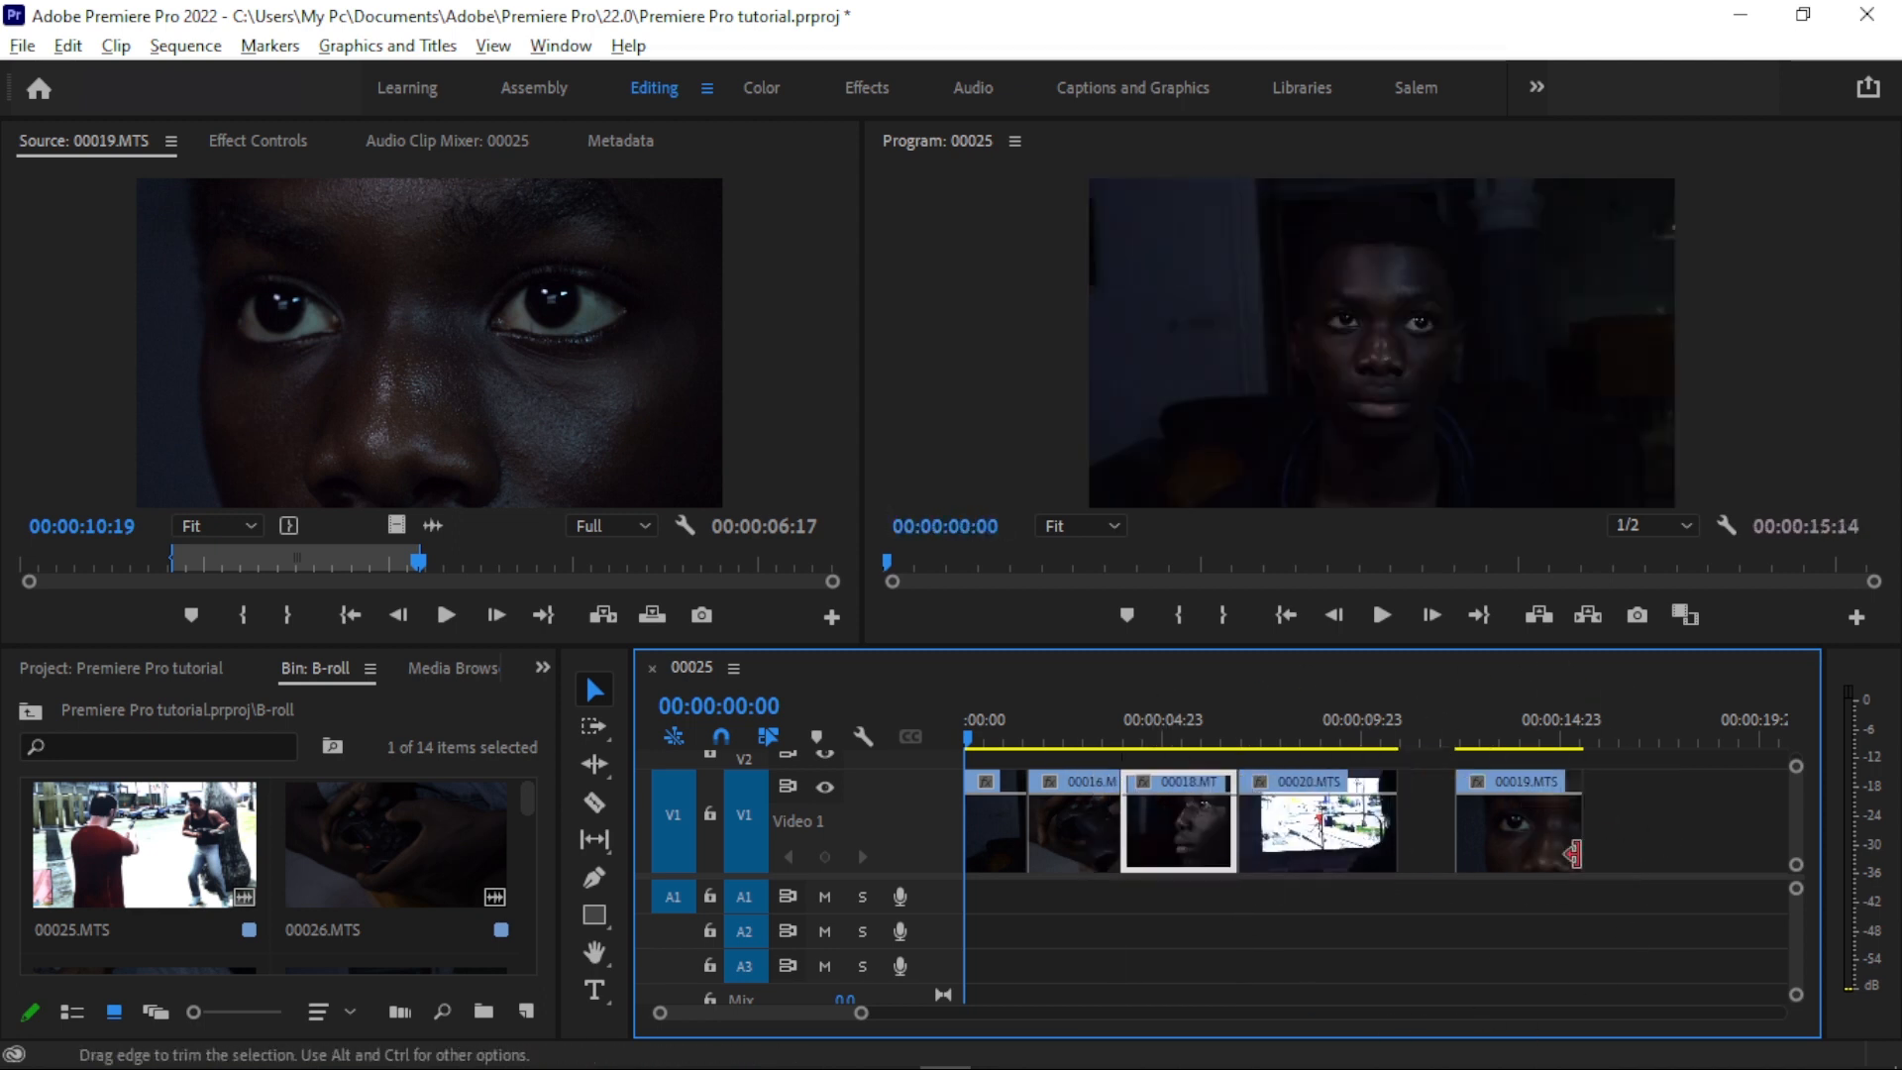
left_click(1440, 846)
- Split 00016.MTS with the Razor tool at about 00:00:02:22
key("=")
left_click(1062, 715)
key("c")
left_click_drag(1222, 729, 1270, 693)
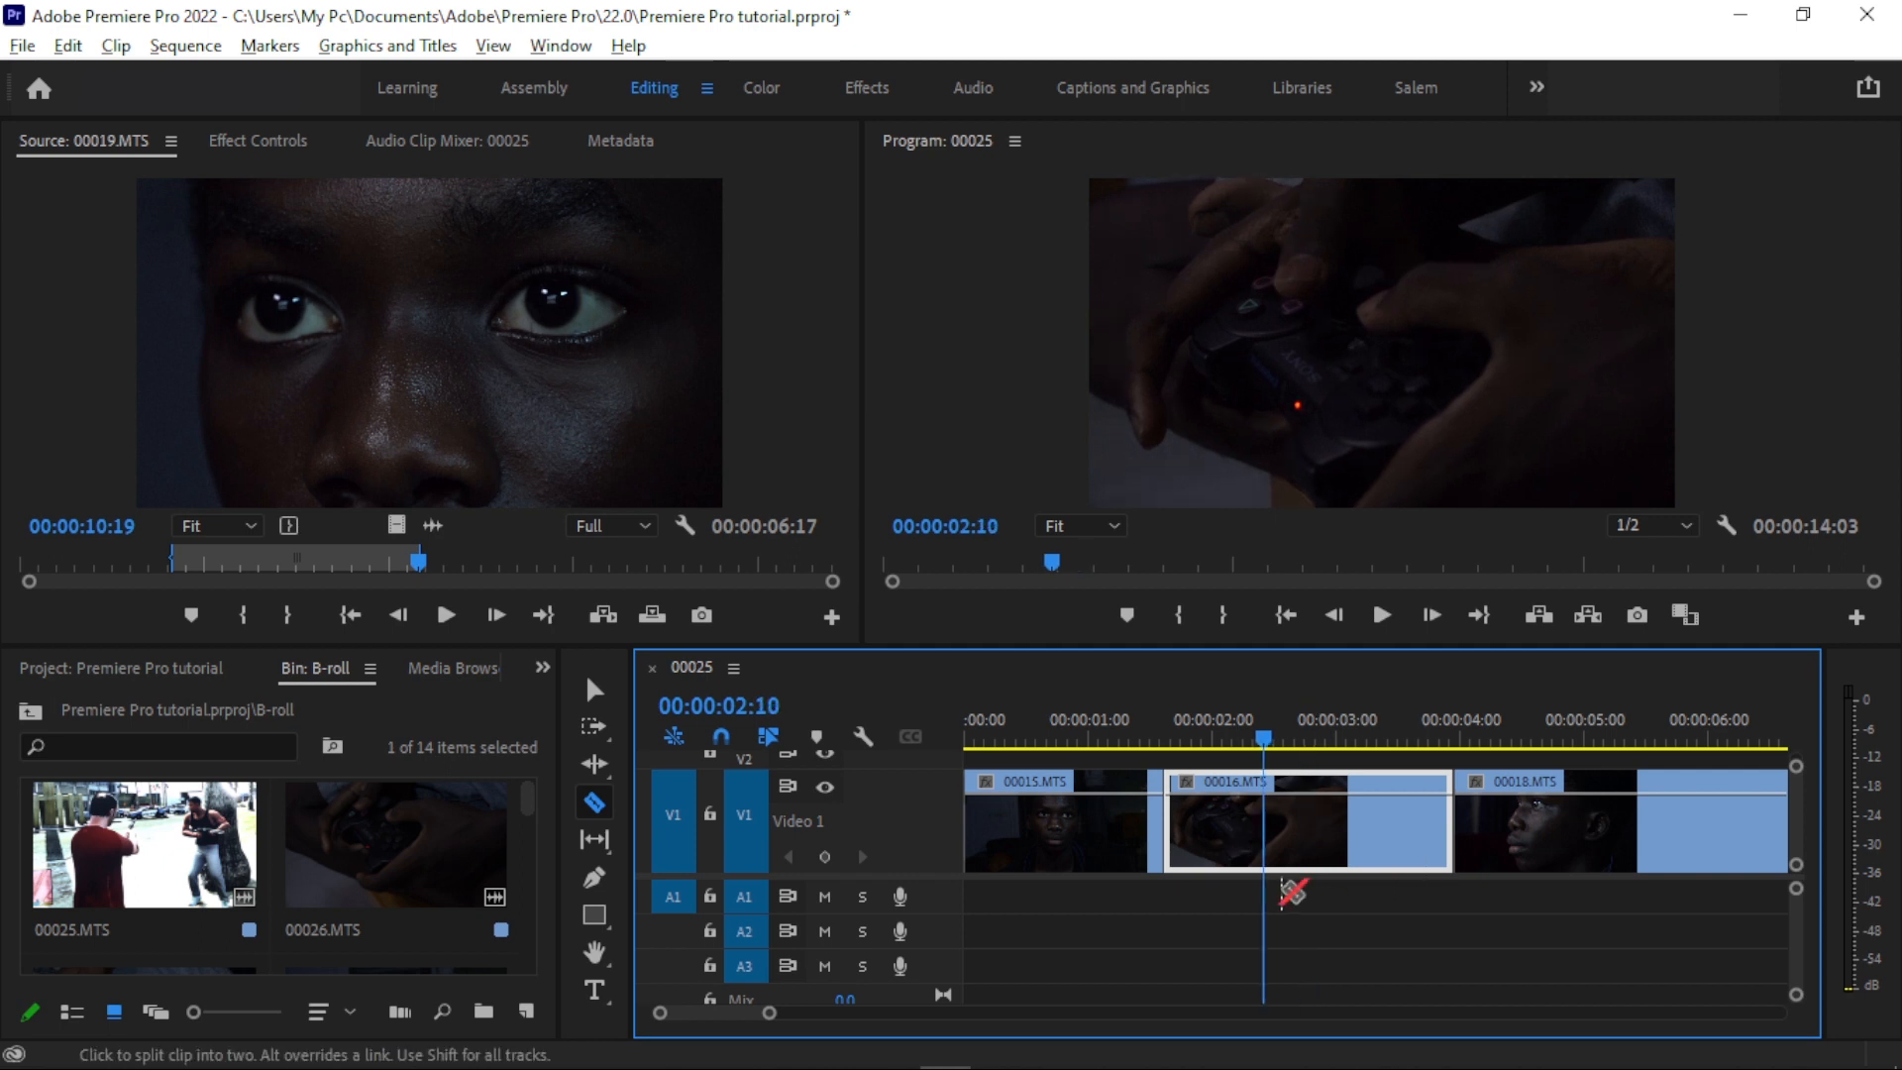
left_click(1328, 822)
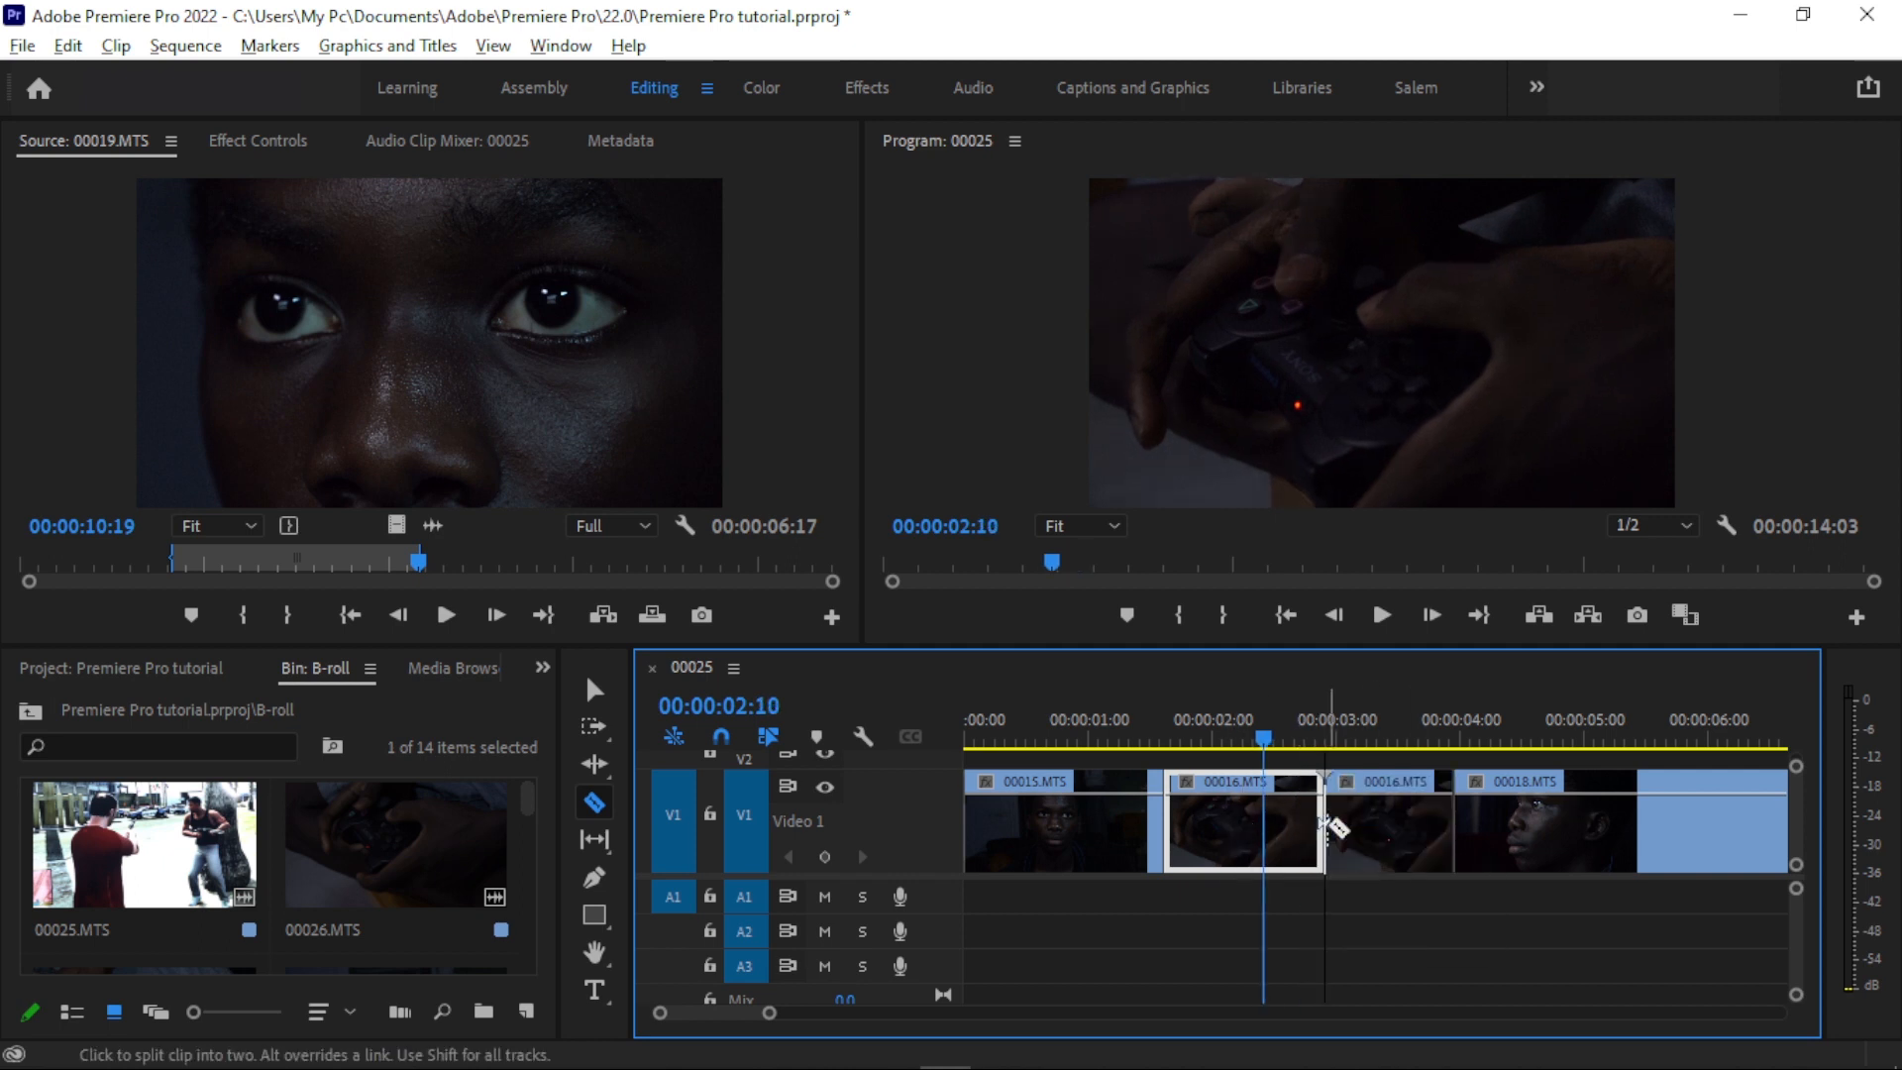
- Open the second part of 00016.MTS in the source monitor, and try splitting its first part at 00:00:01:05
left_click_drag(1292, 725, 1344, 717)
key("v")
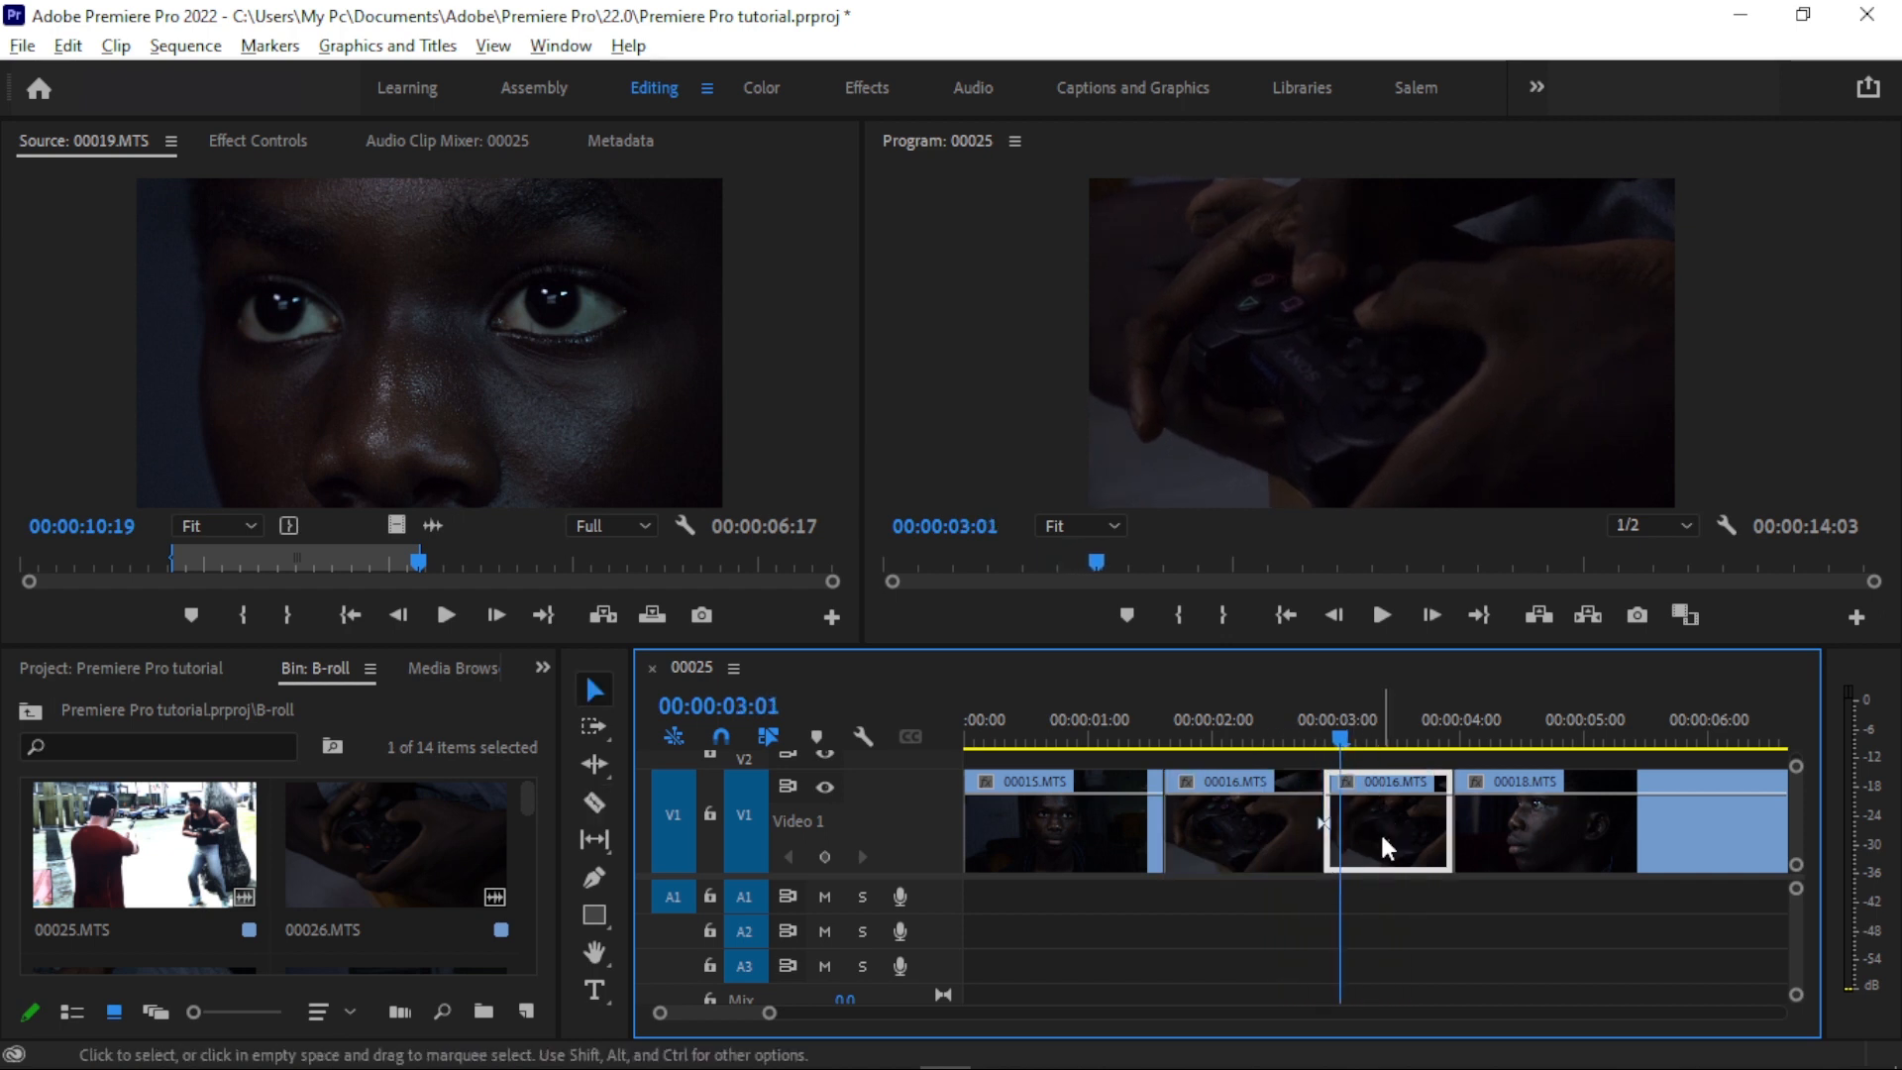
double_click(1381, 830)
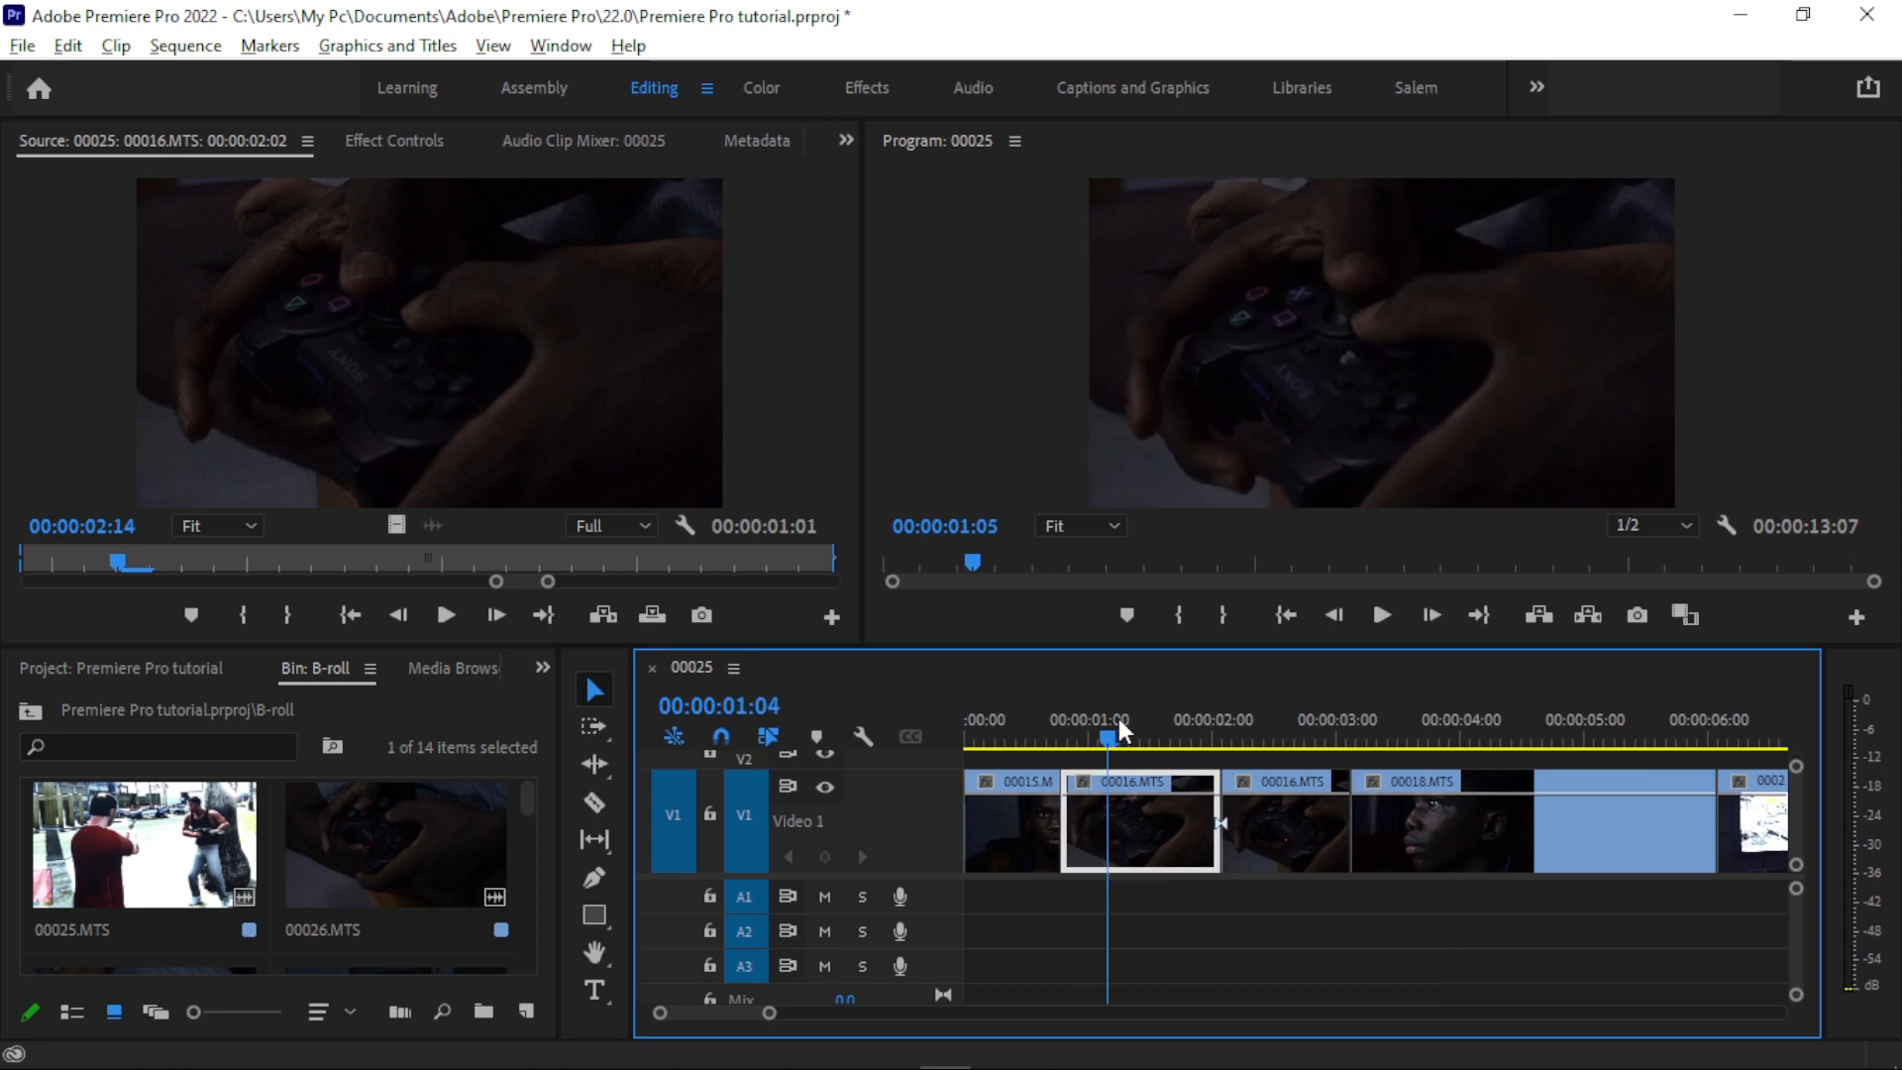
left_click(1117, 729)
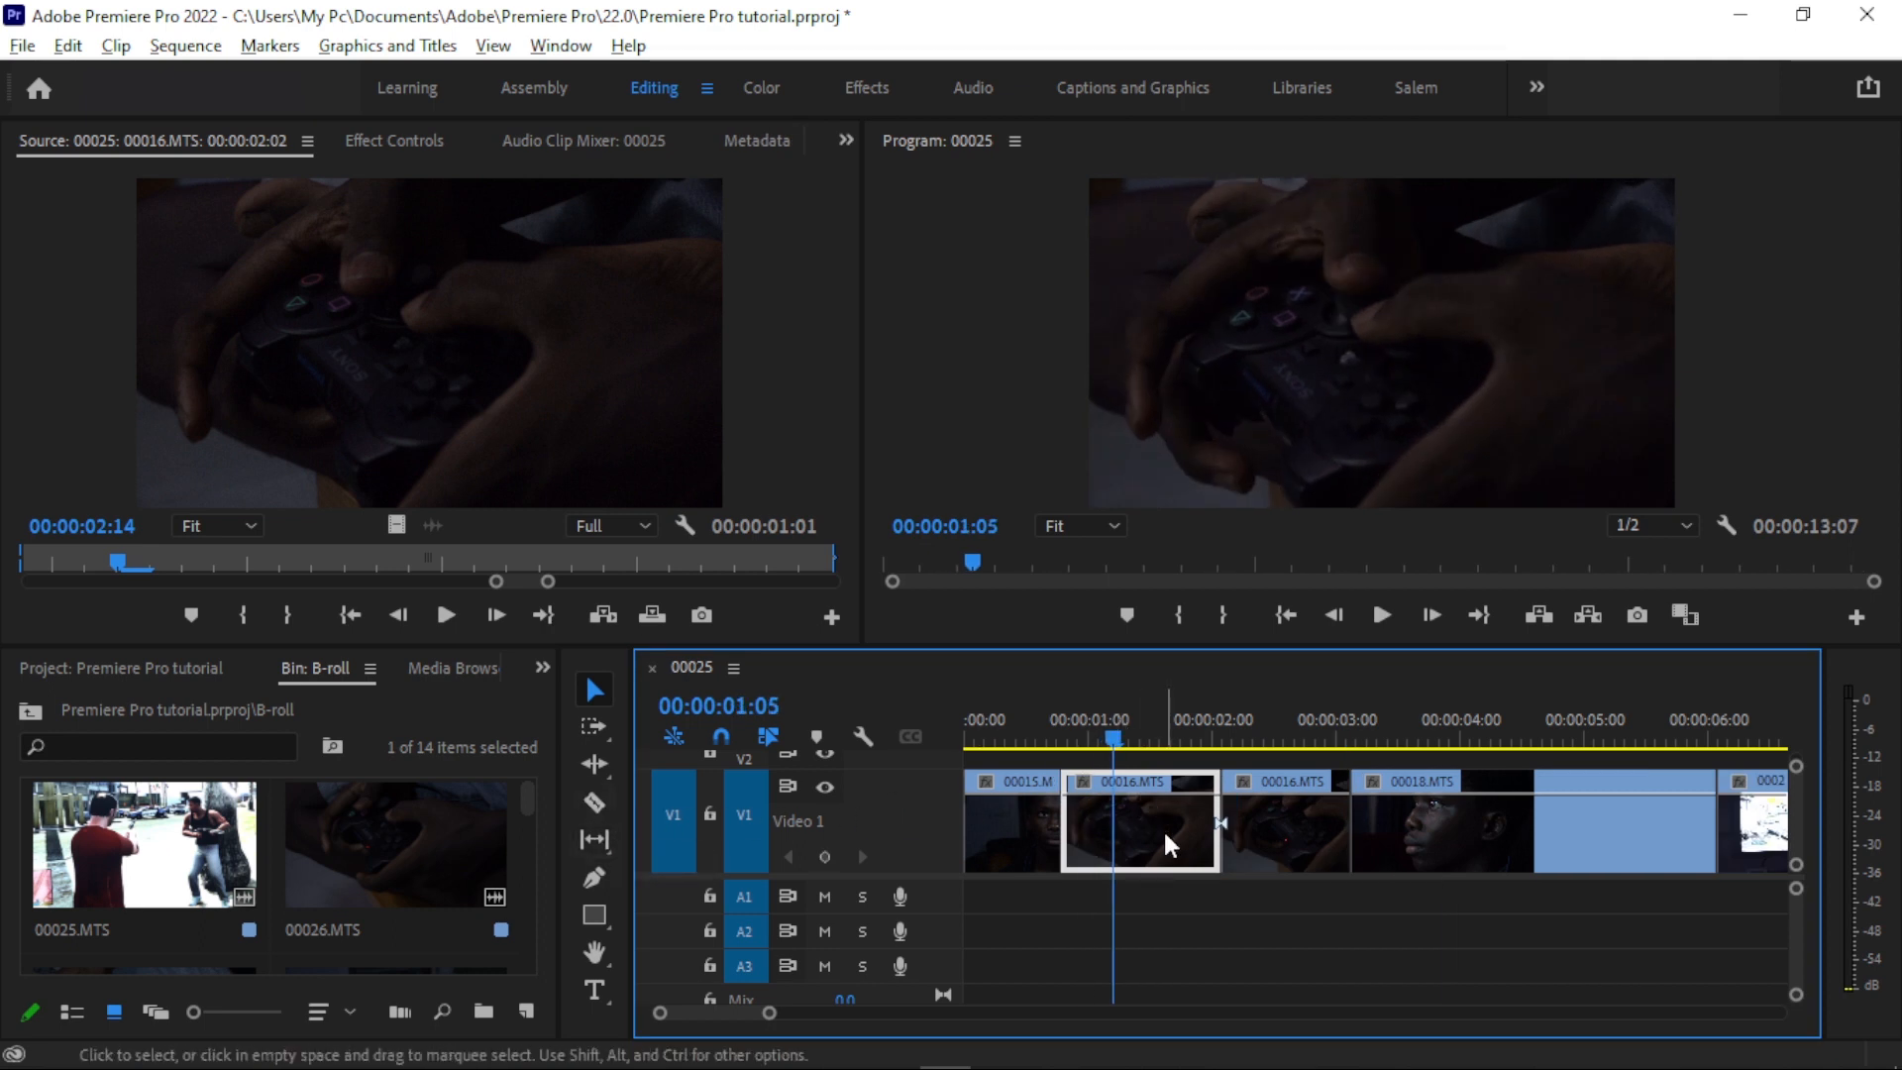
key("ctrl+k")
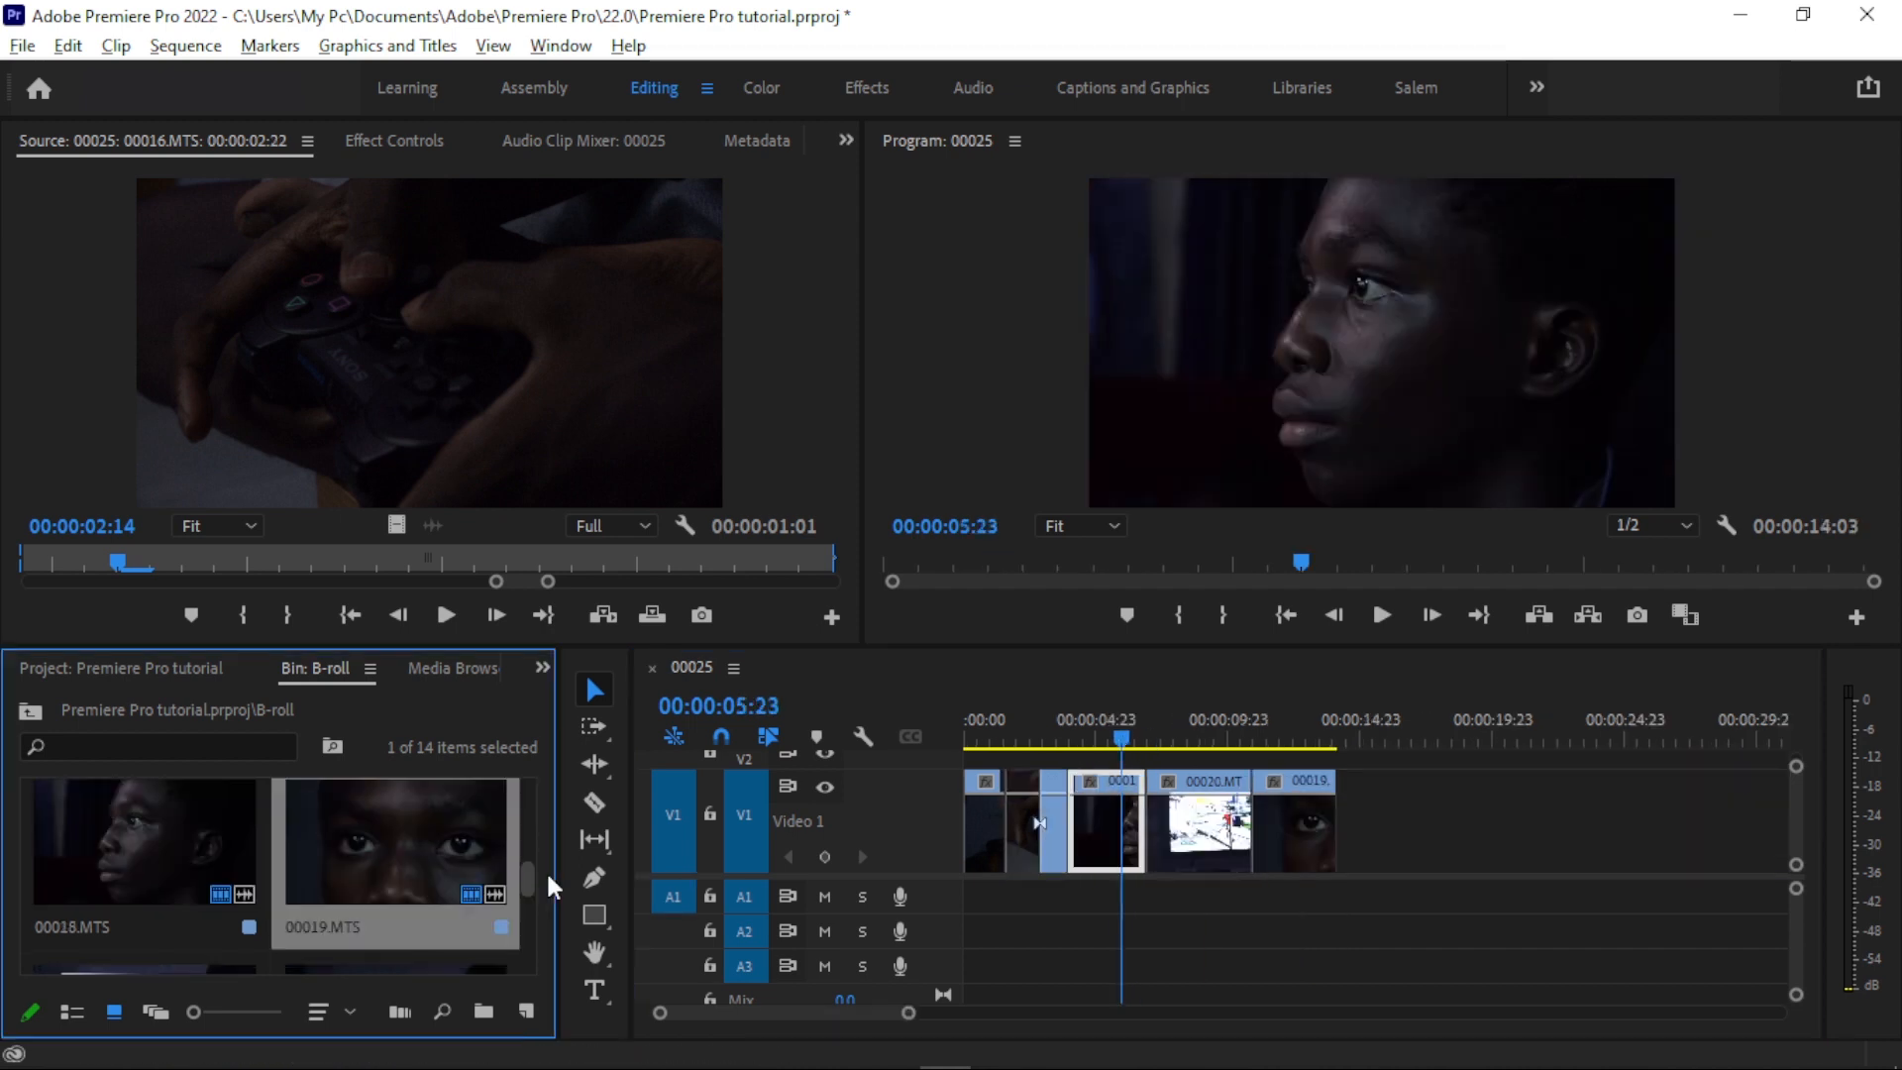
- Find 00021.MTS in the B-roll bin and place a section of it after 00019.MTS on track V1
scroll(547, 852, "down", 1)
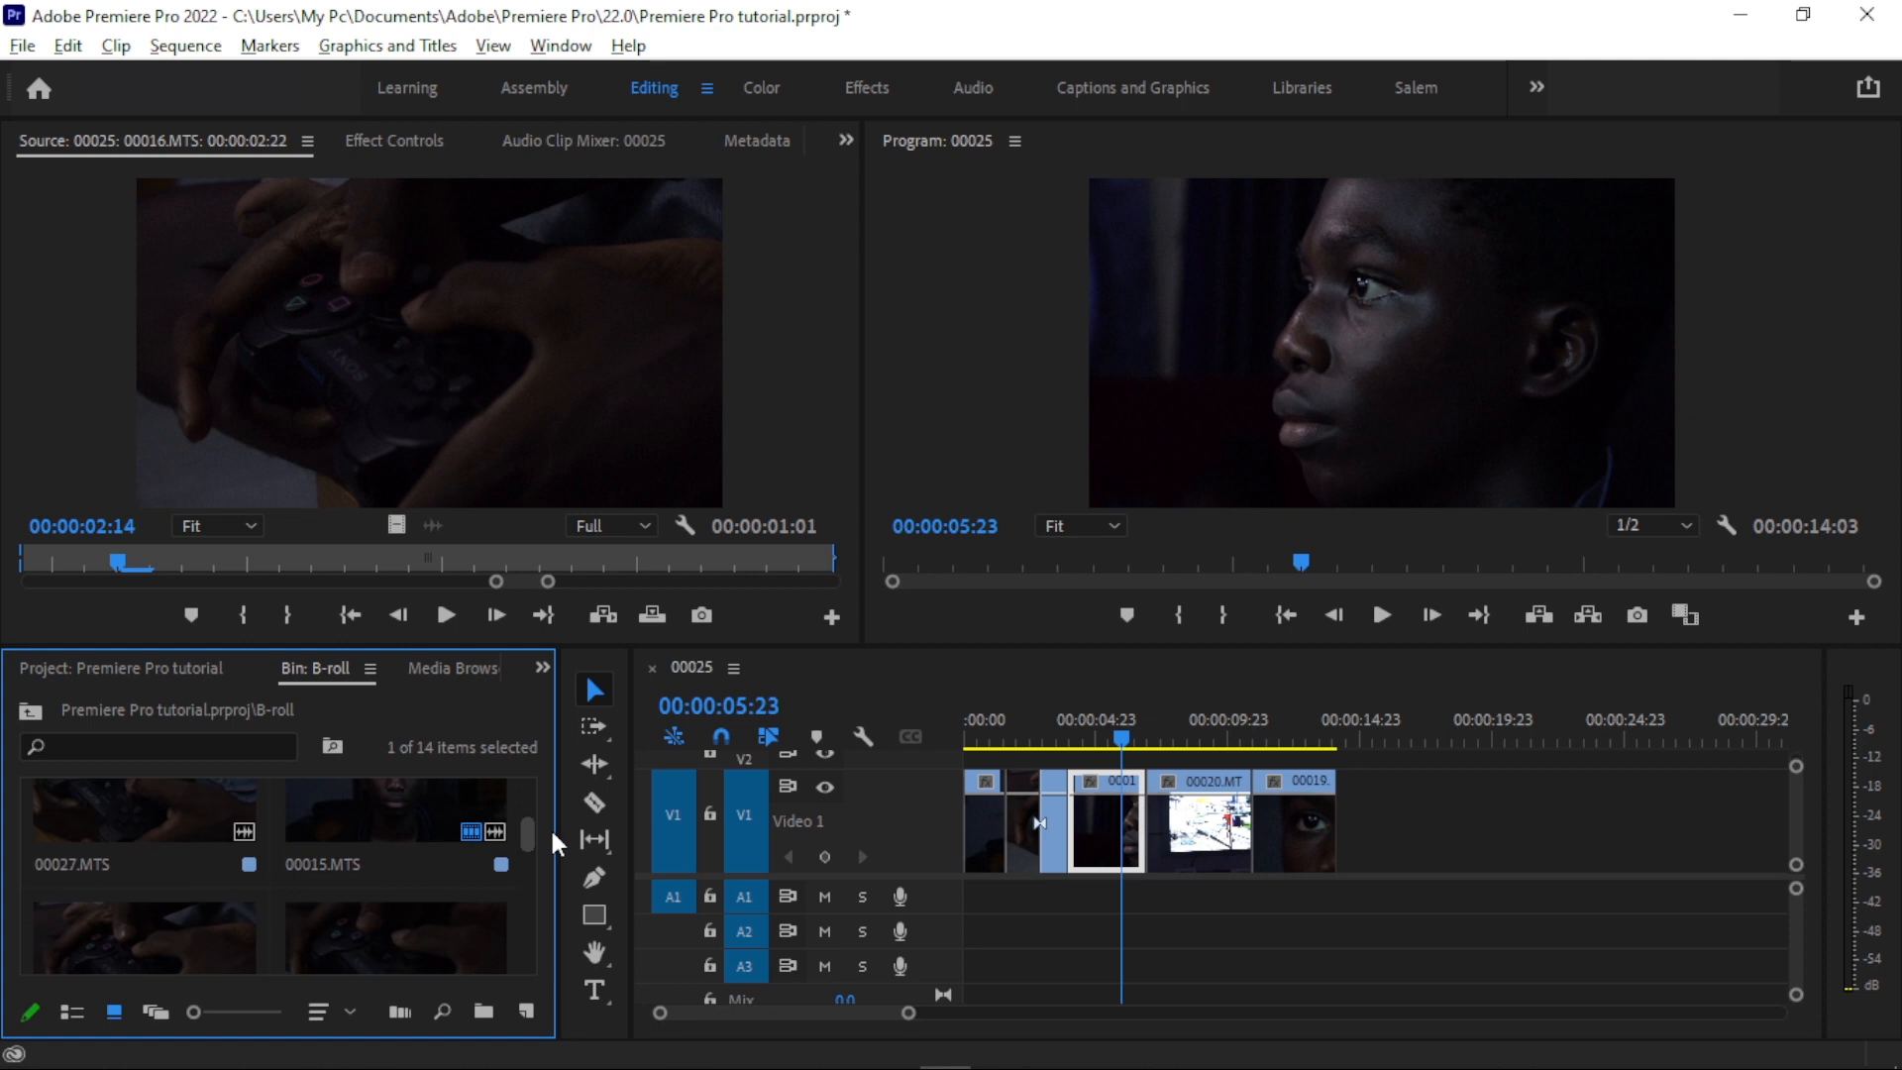
scroll(549, 826, "down", 4)
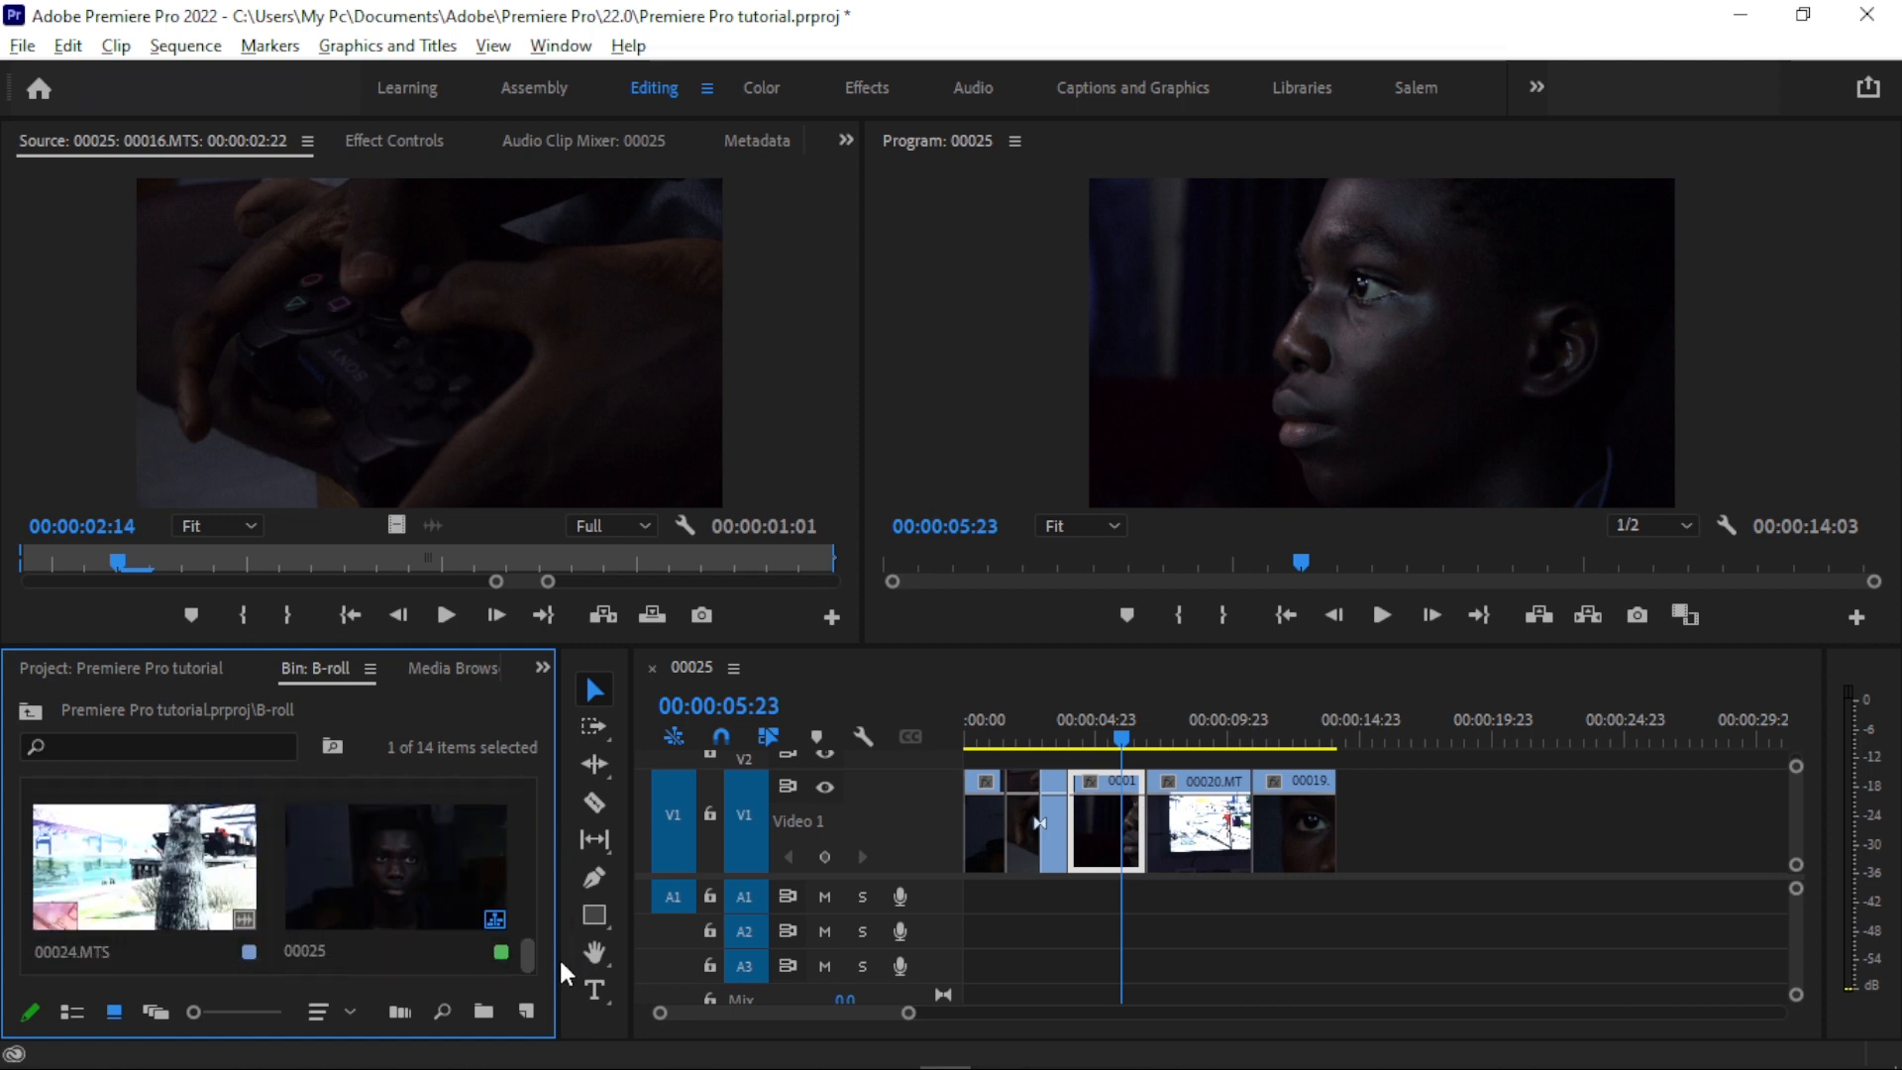
scroll(559, 955, "down", 1)
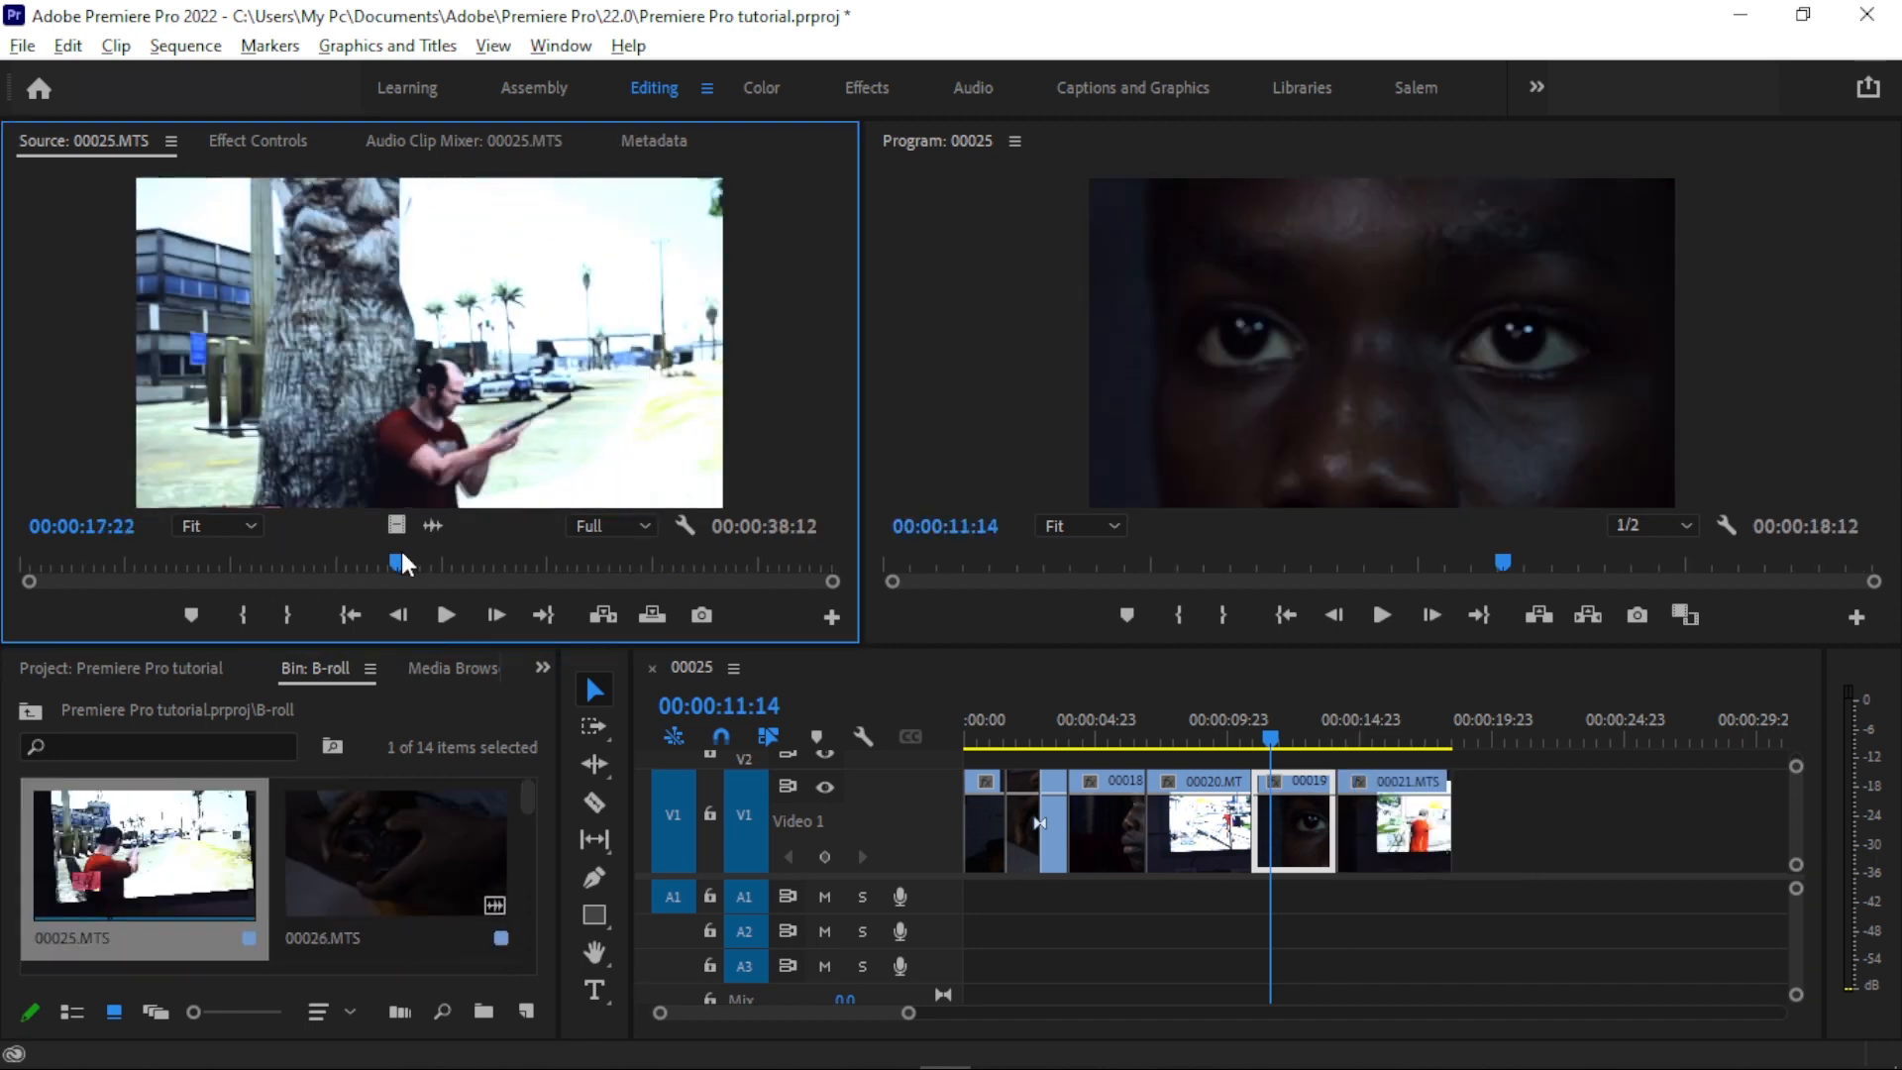
- Append marked sections of 00022.MTS and 00023.MTS after 00021.MTS on V1, and scrub the sequence to 00:00:08:22
scroll(535, 907, "down", 1)
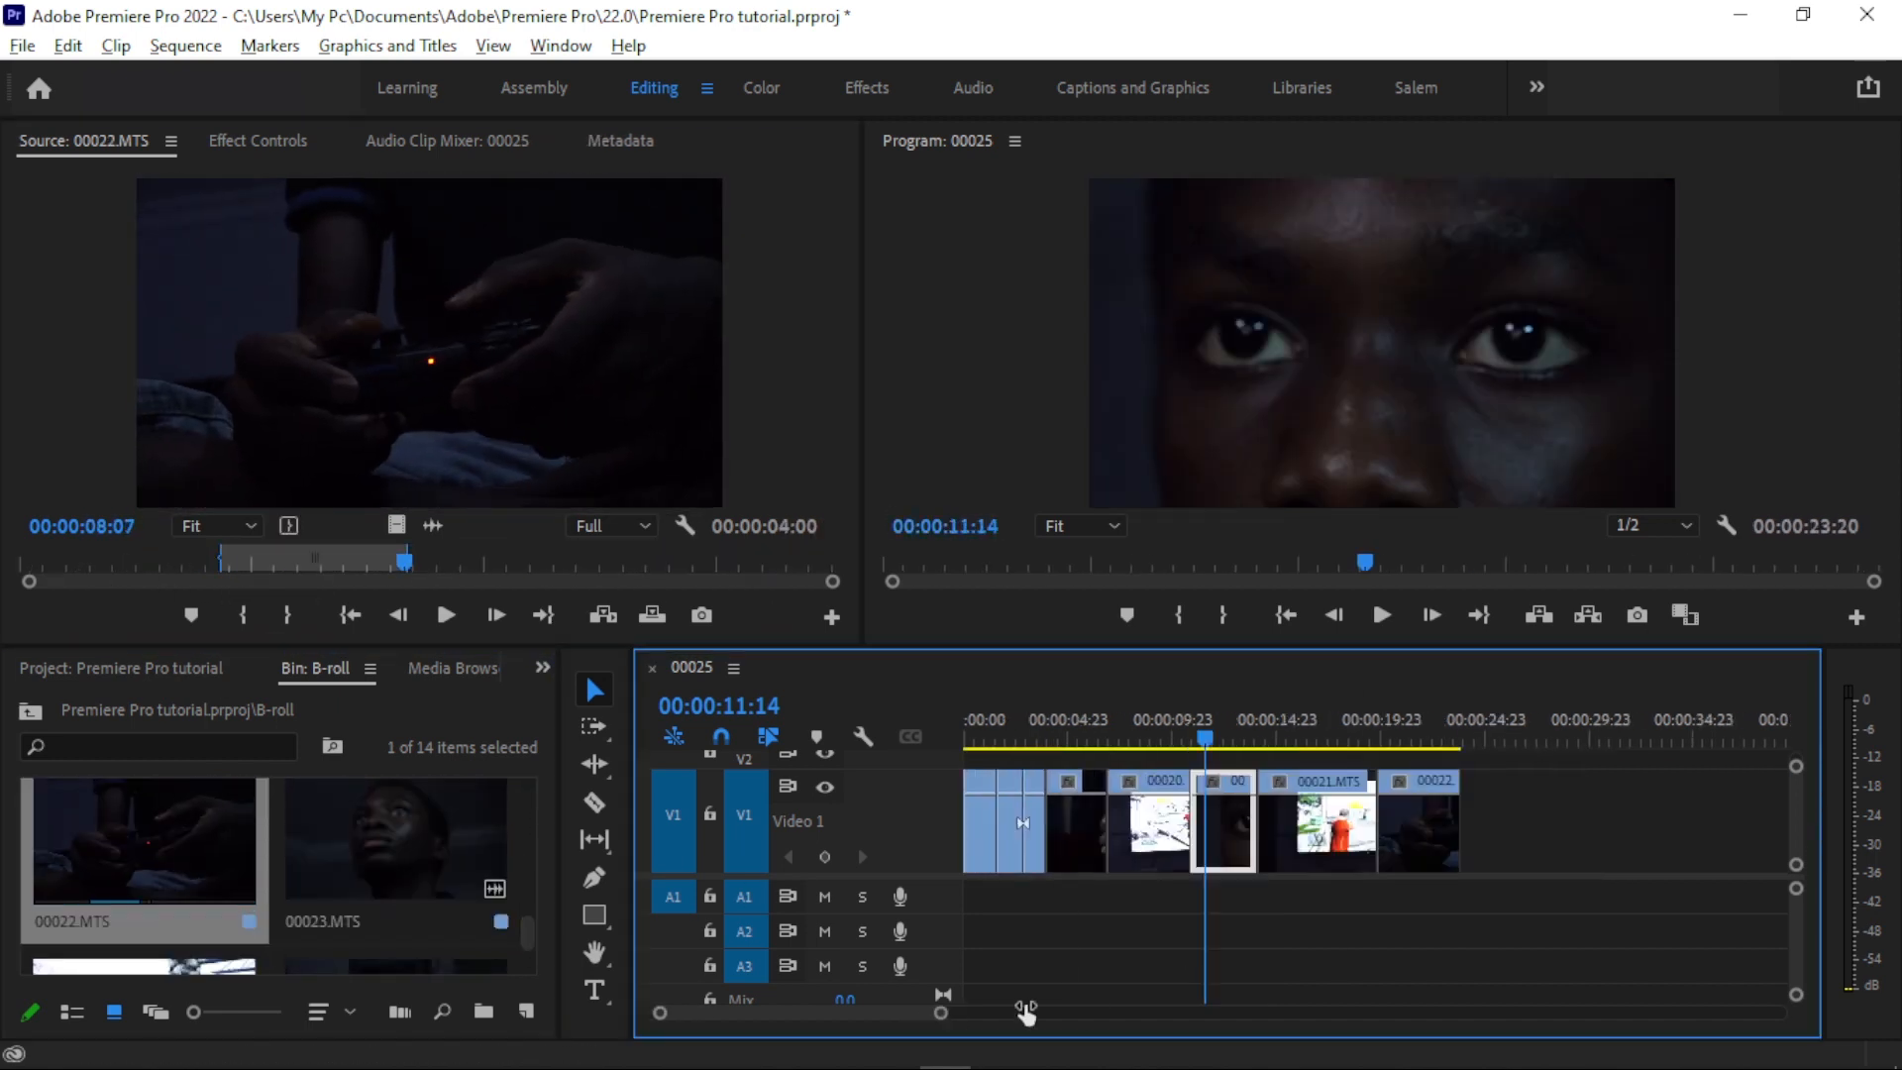
left_click(1591, 733)
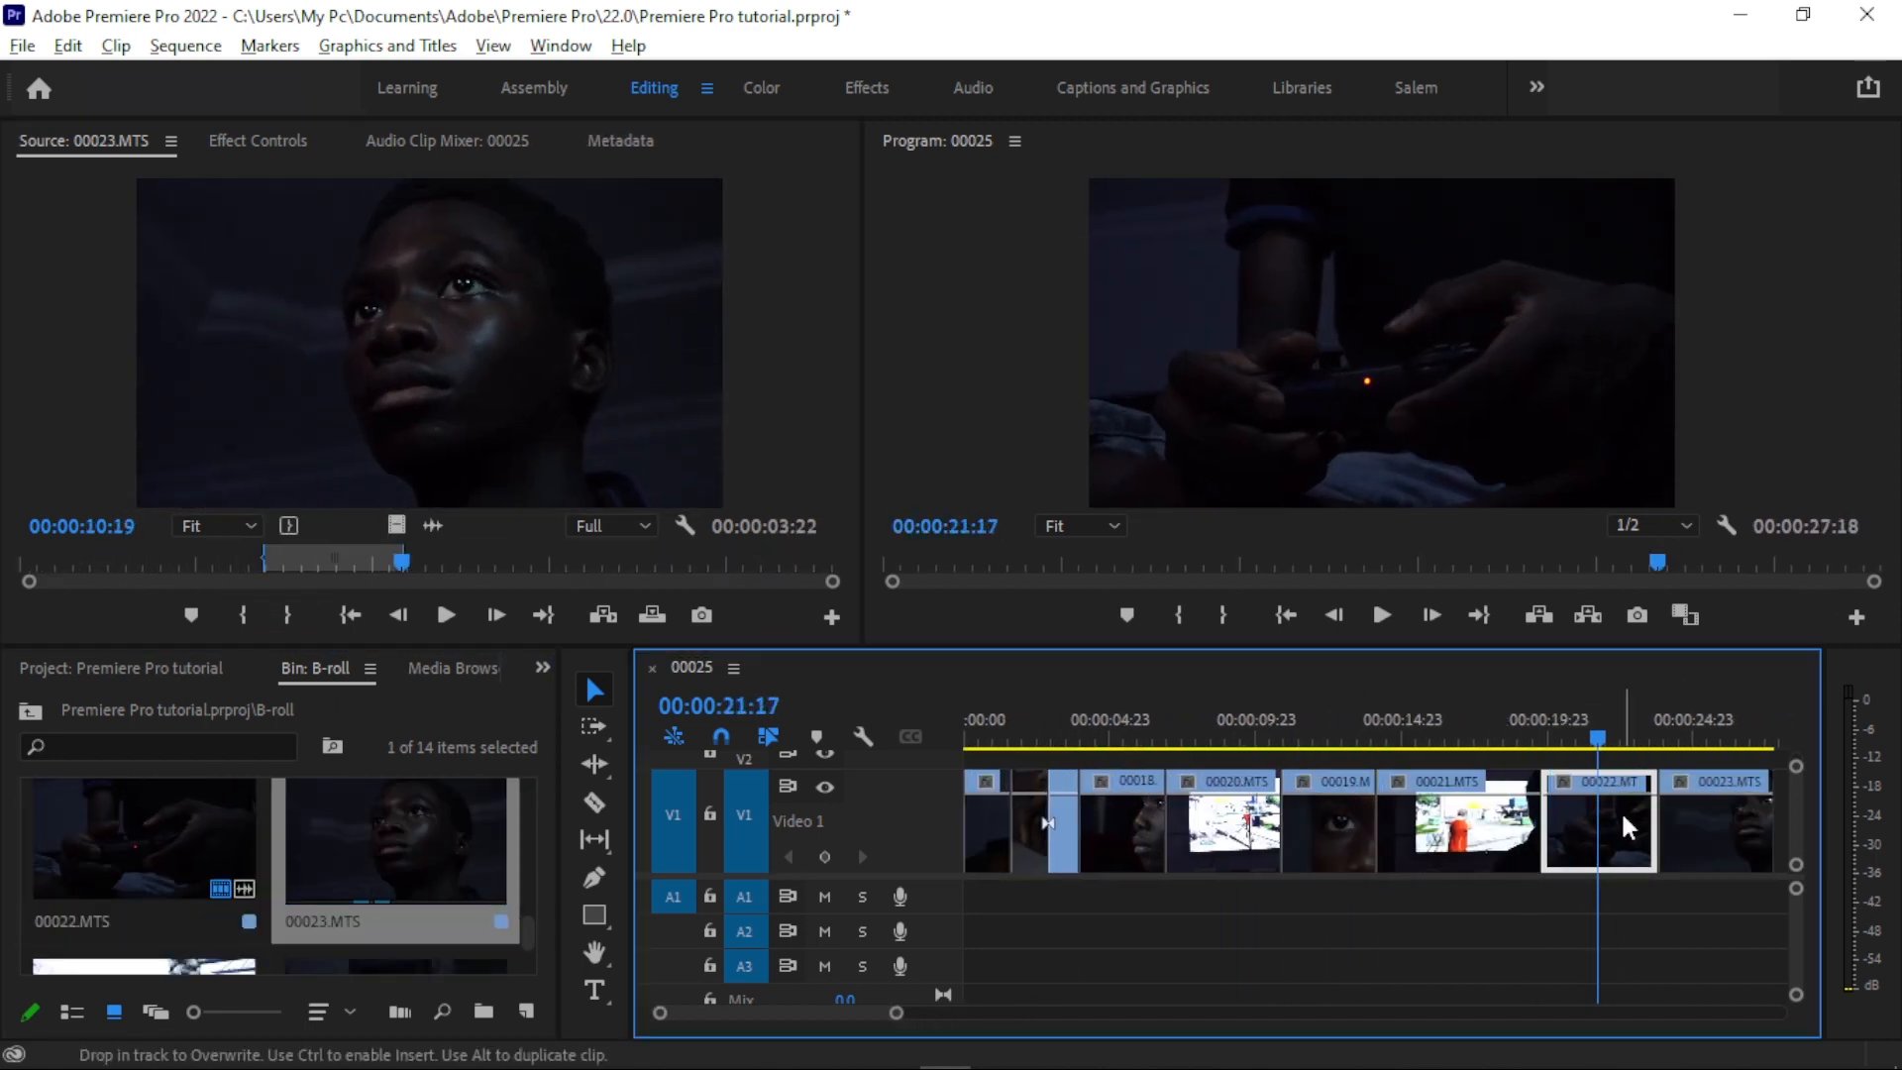
key("backslash")
left_click(1030, 718)
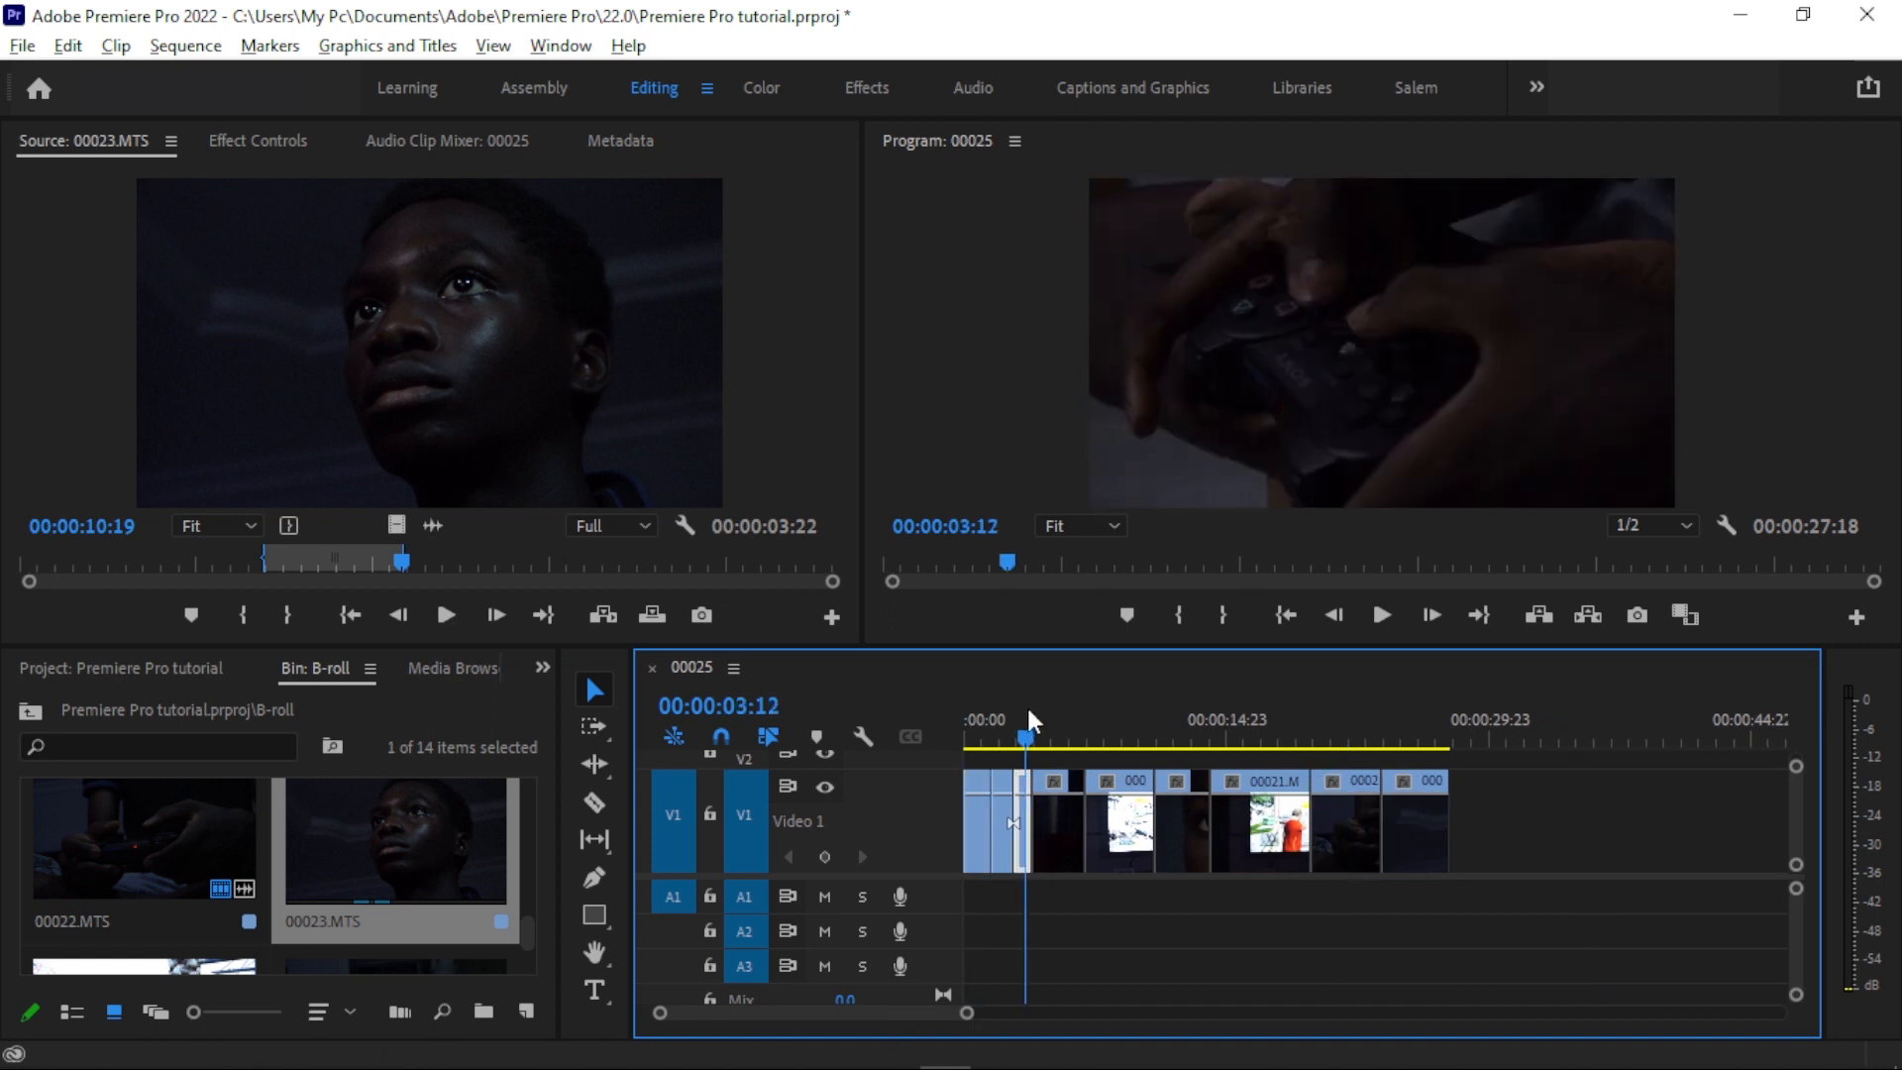
left_click_drag(1012, 717, 1125, 727)
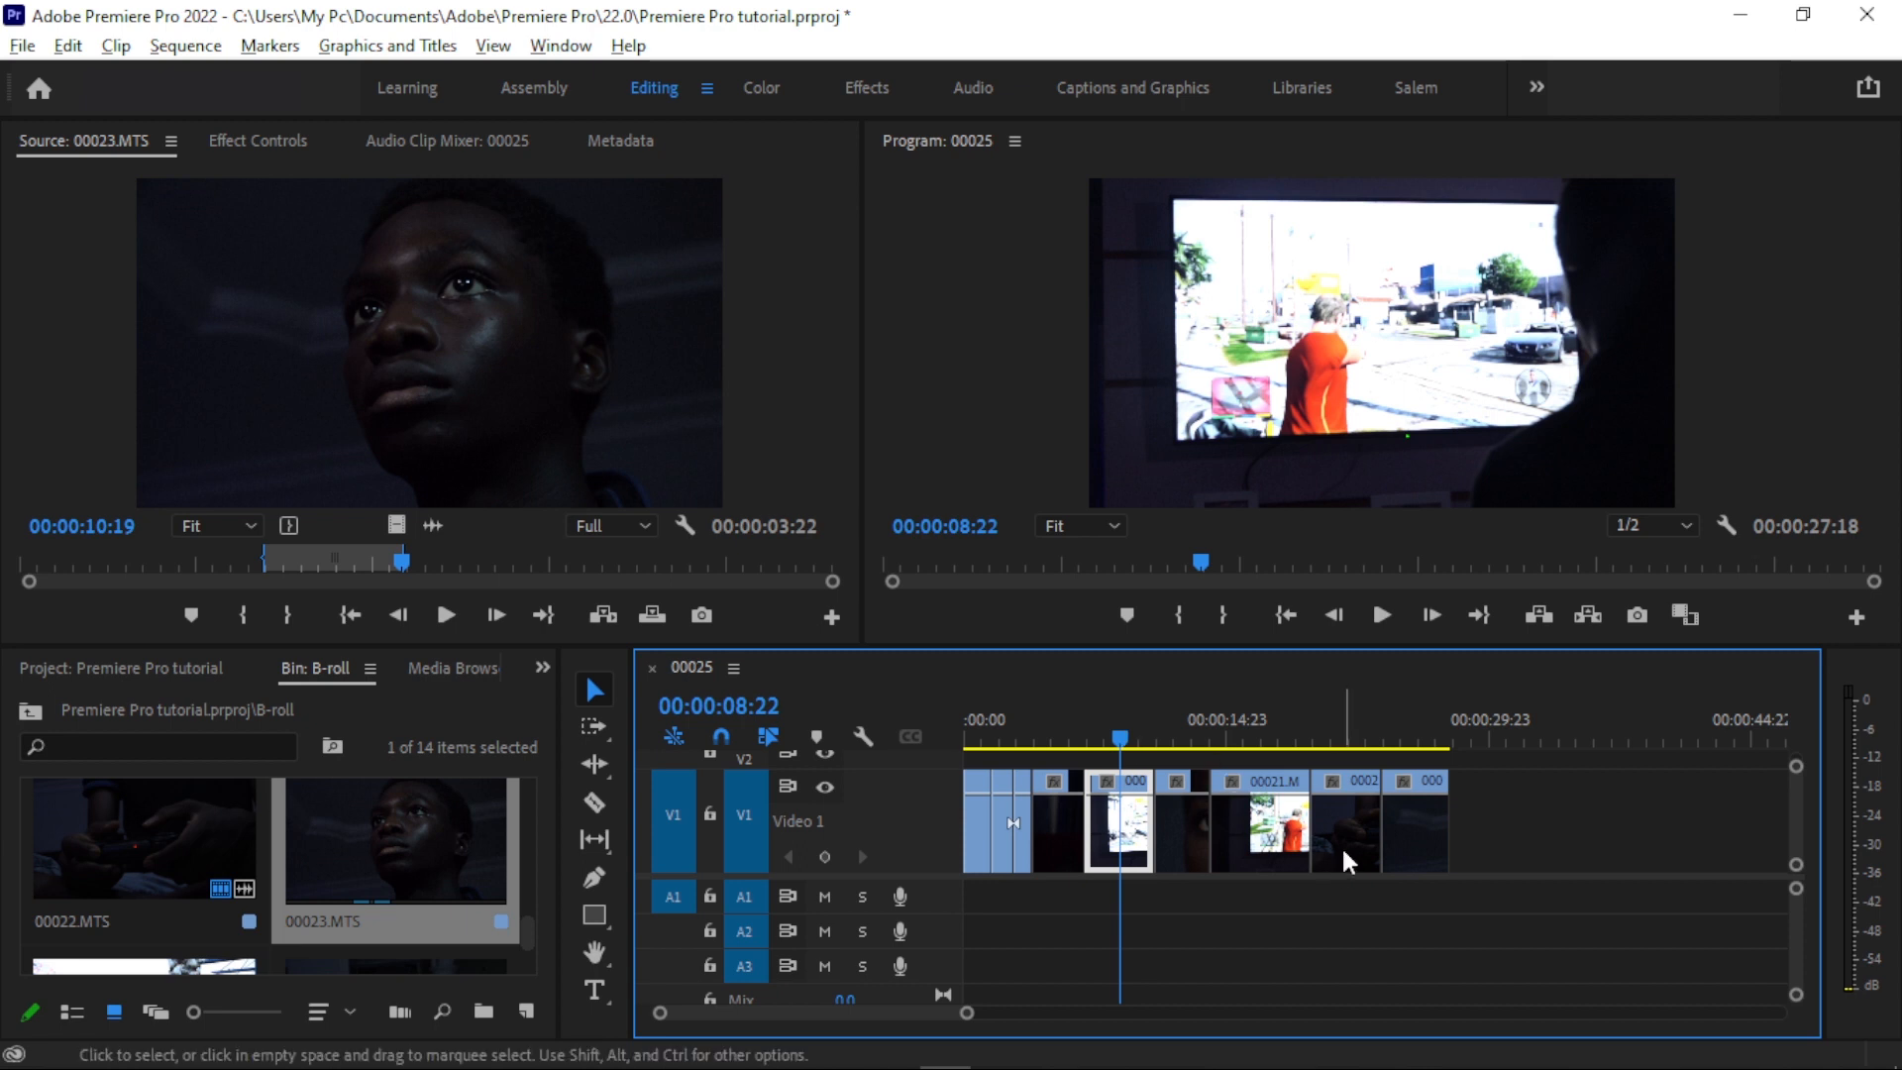
- Set the speed of 00021.MTS on the timeline to 200% and play the faster clip
right_click(1281, 842)
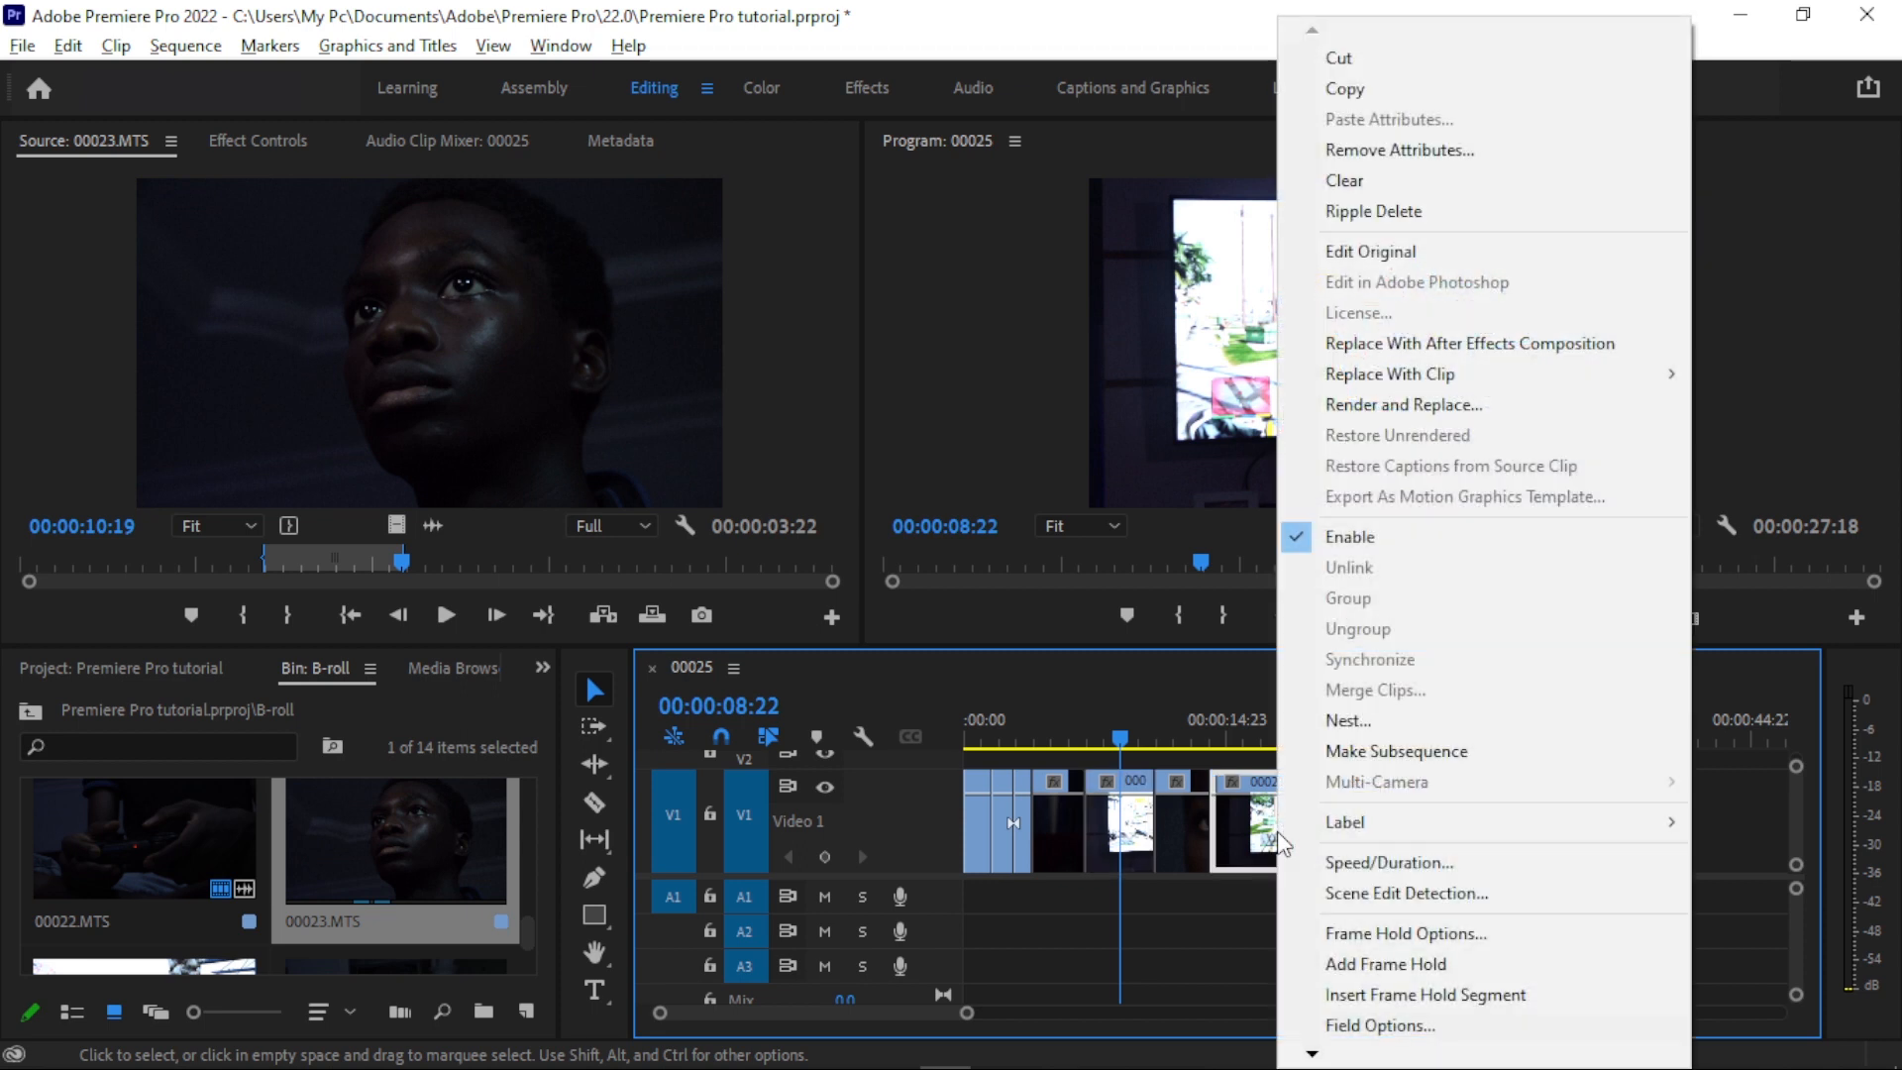
left_click(1493, 863)
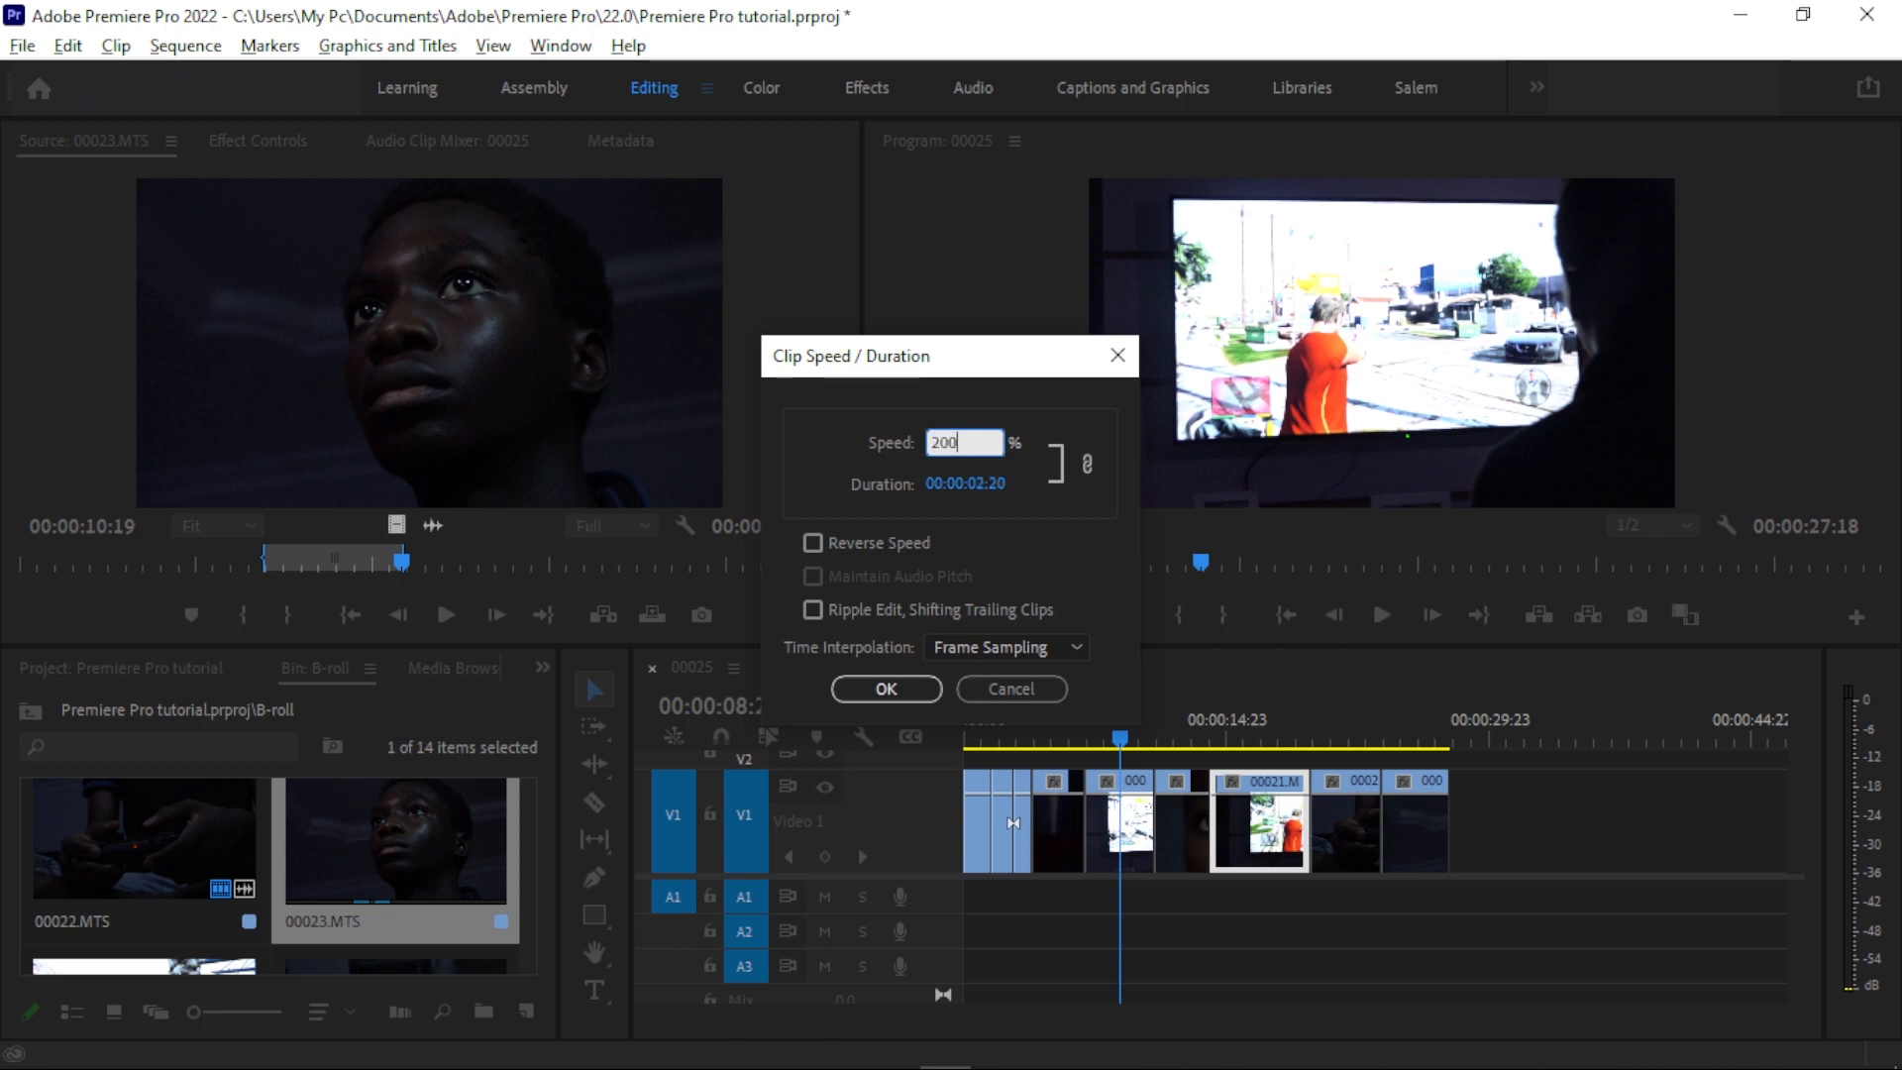
key("Return")
left_click_drag(1222, 737, 1219, 738)
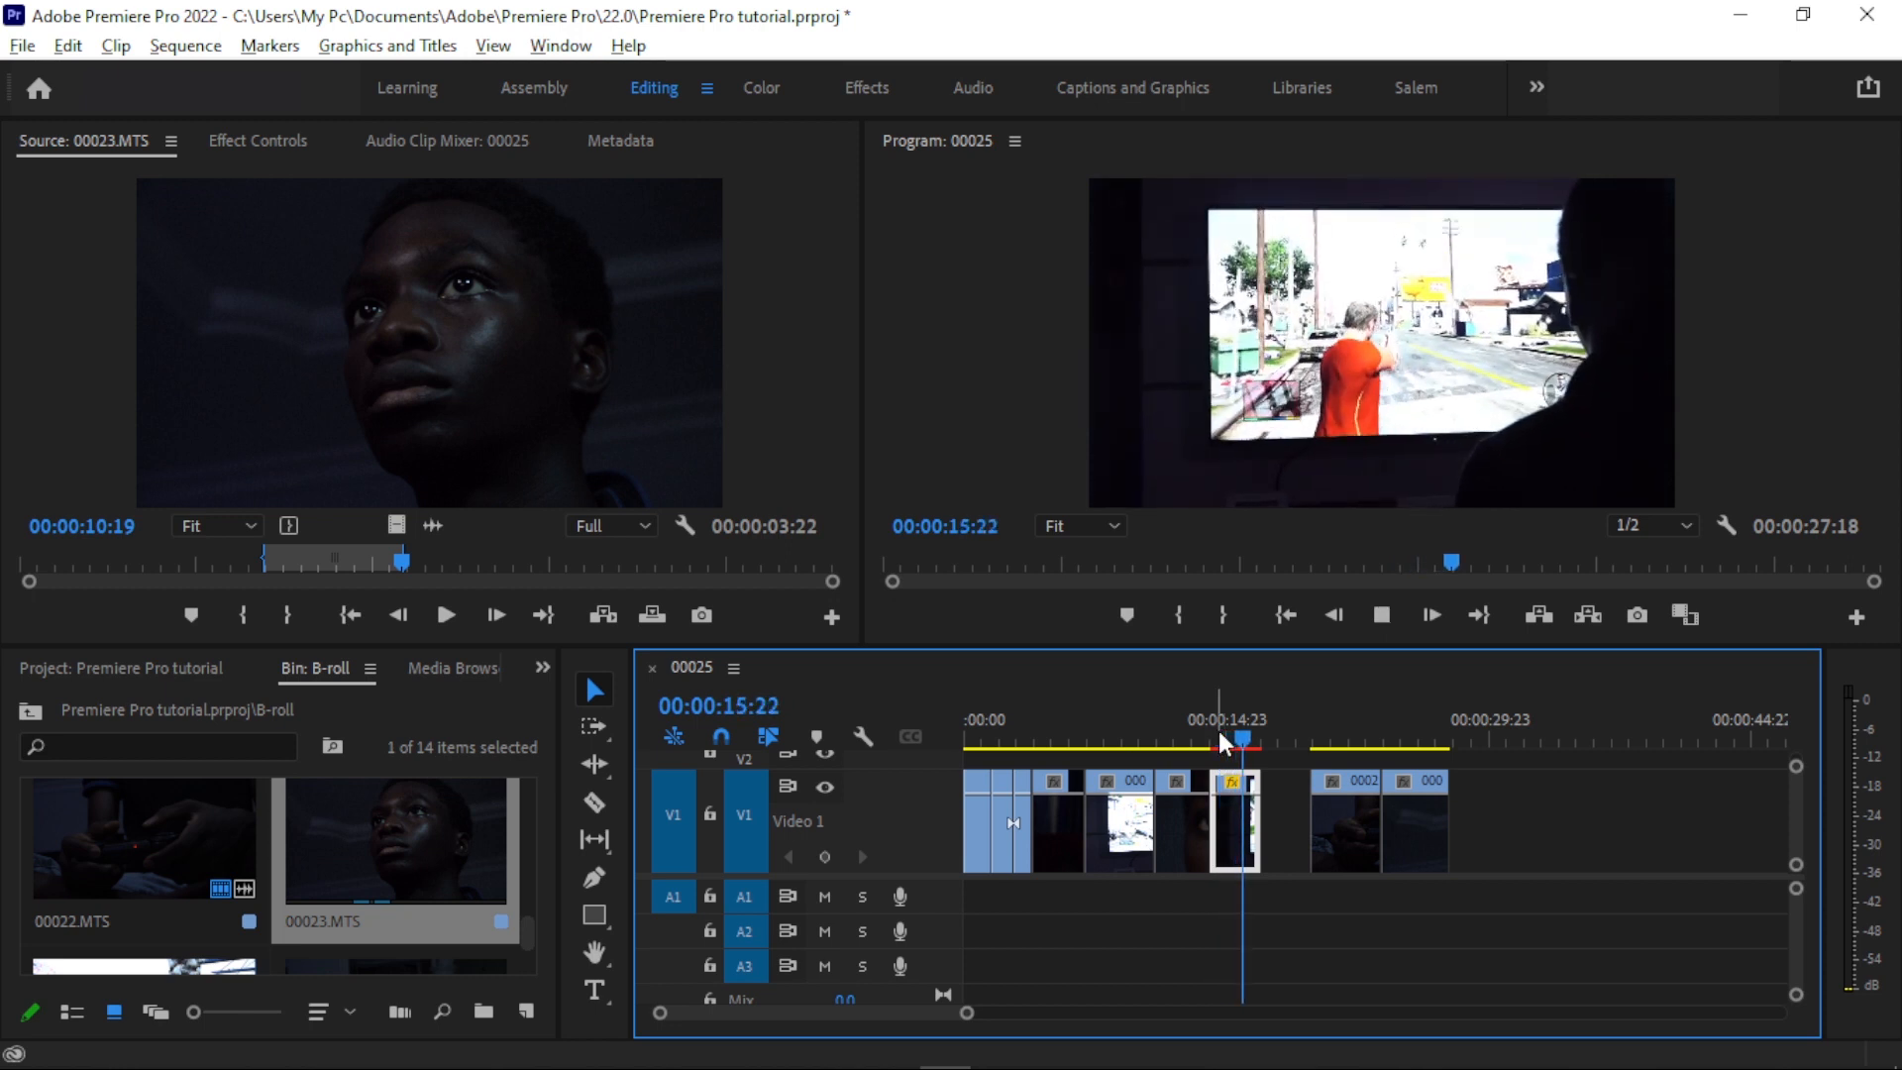
- Set the speed of 00021.MTS back to 100% and play it from 00:00:15:00
right_click(1250, 811)
left_click(1347, 860)
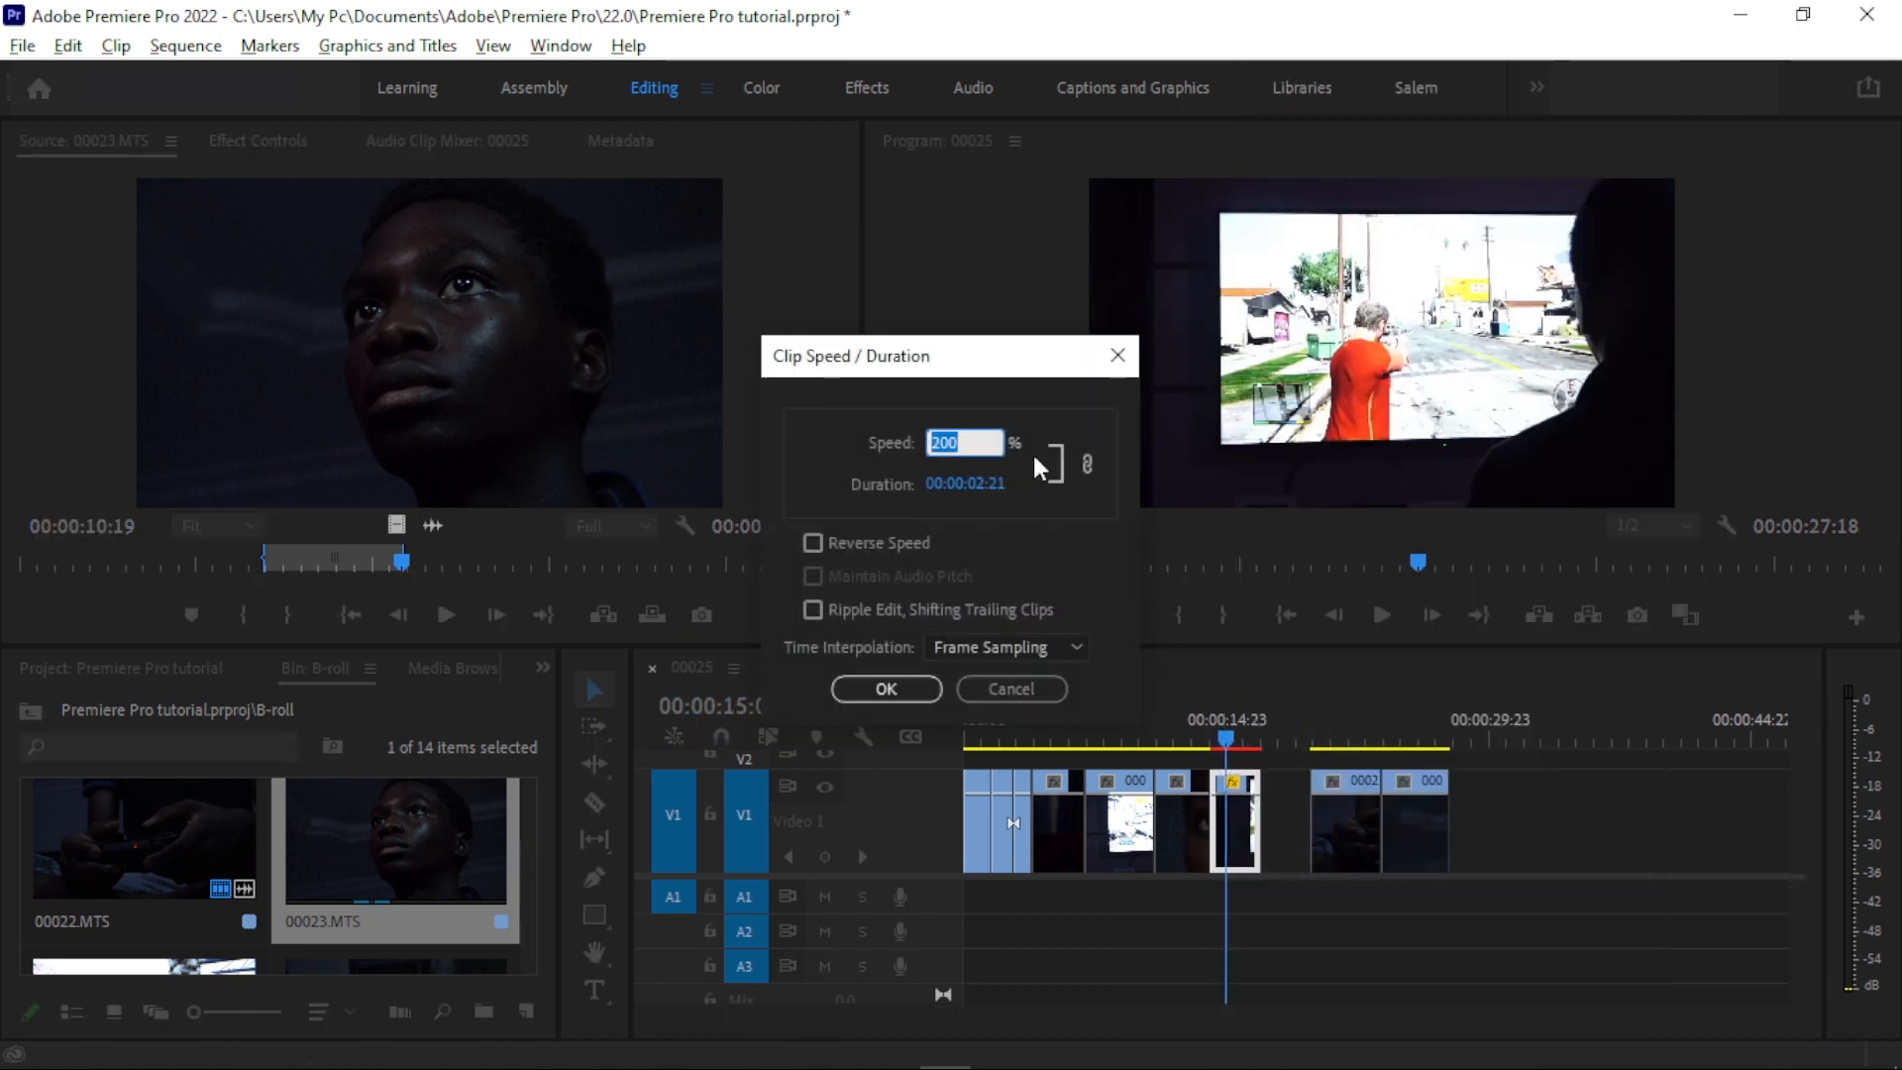
type("100")
key("Return")
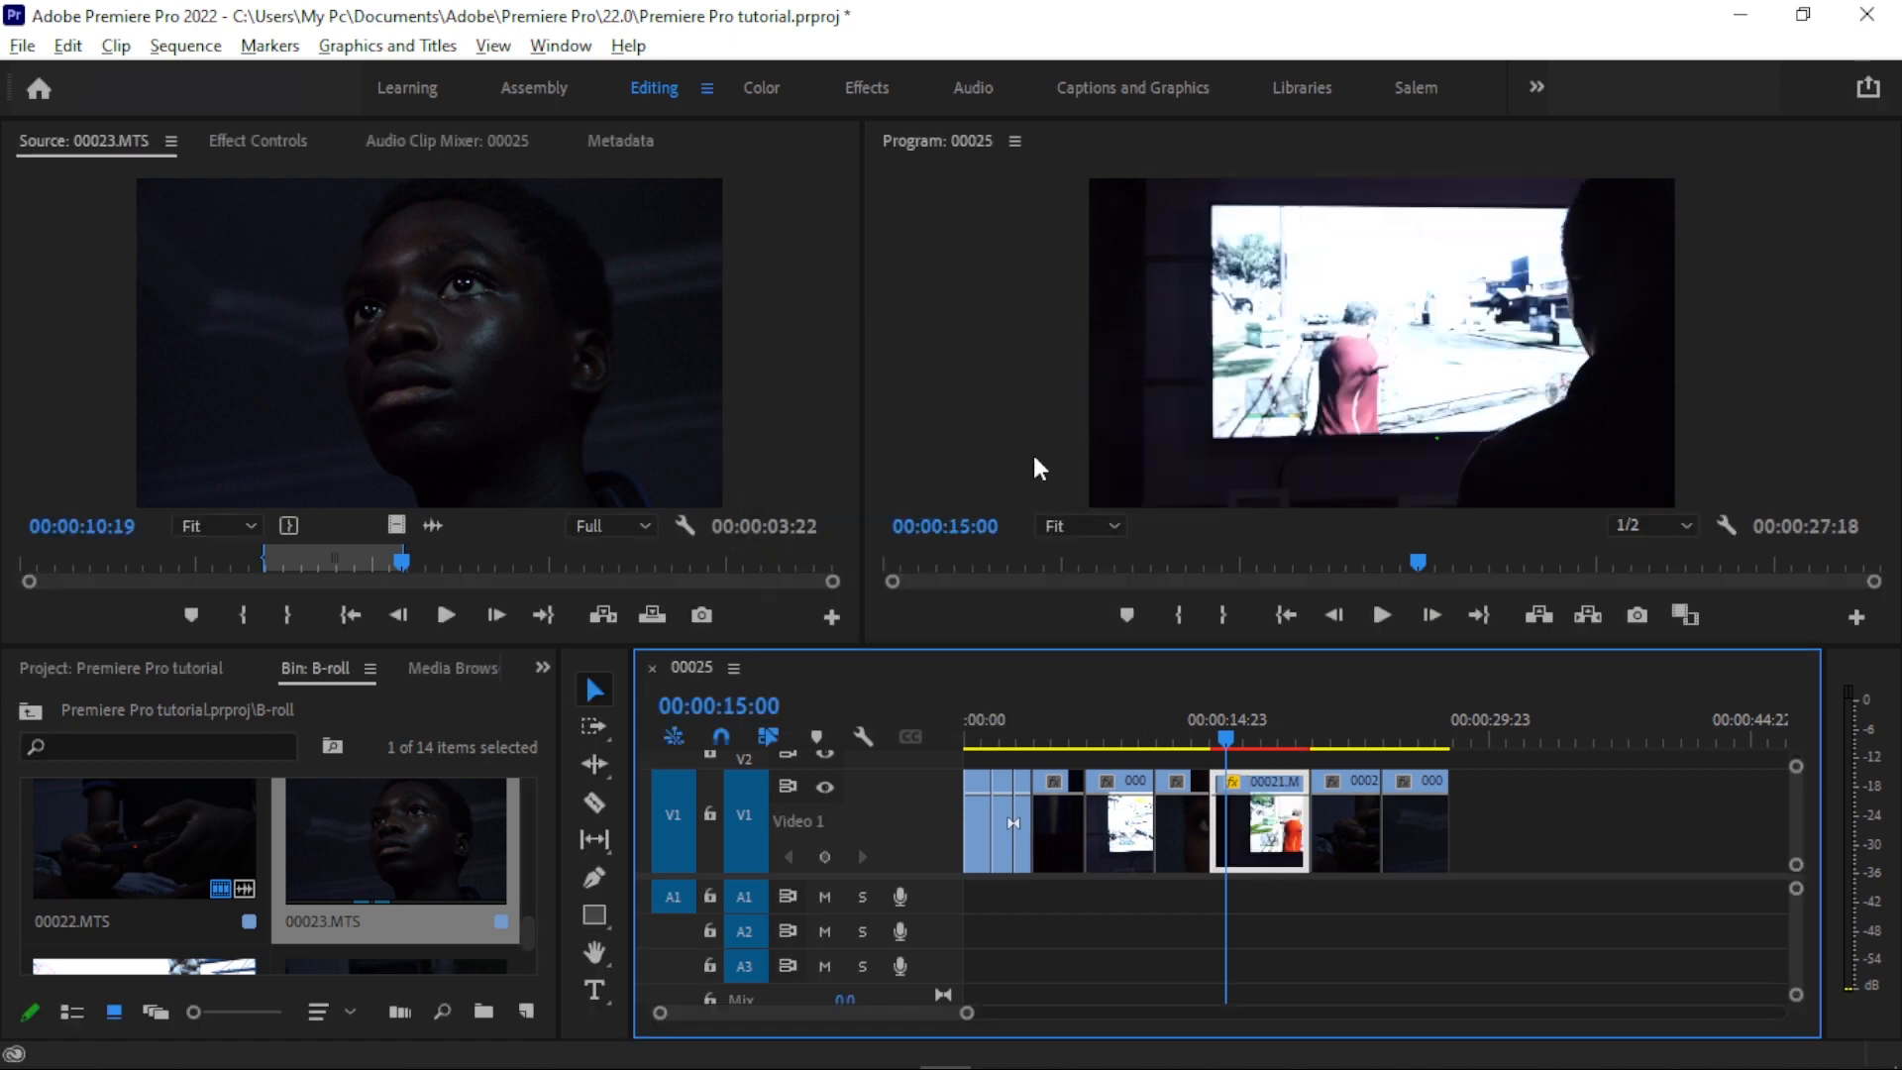
key("space")
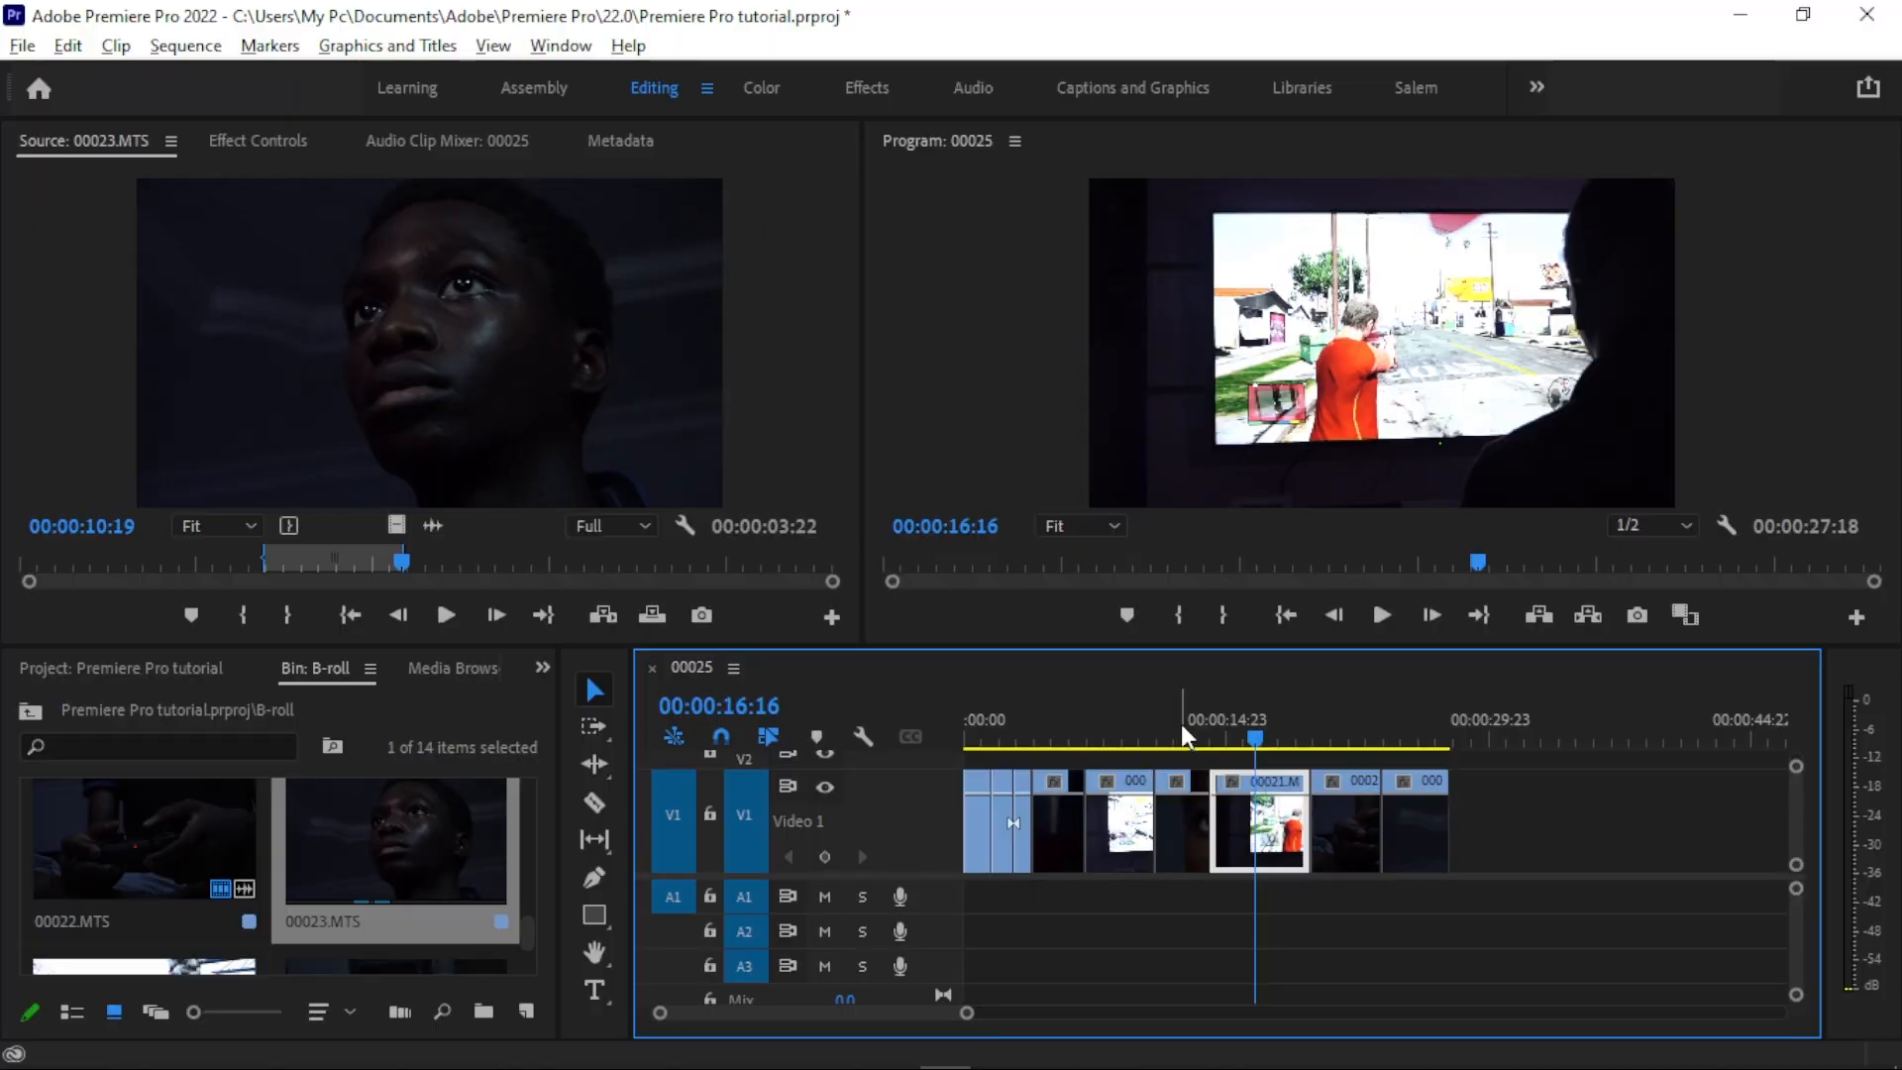
- Show the effects library alongside the effect controls of 00021.MTS, and look through the Lumetri Presets and Audio Effects categories
left_click(543, 668)
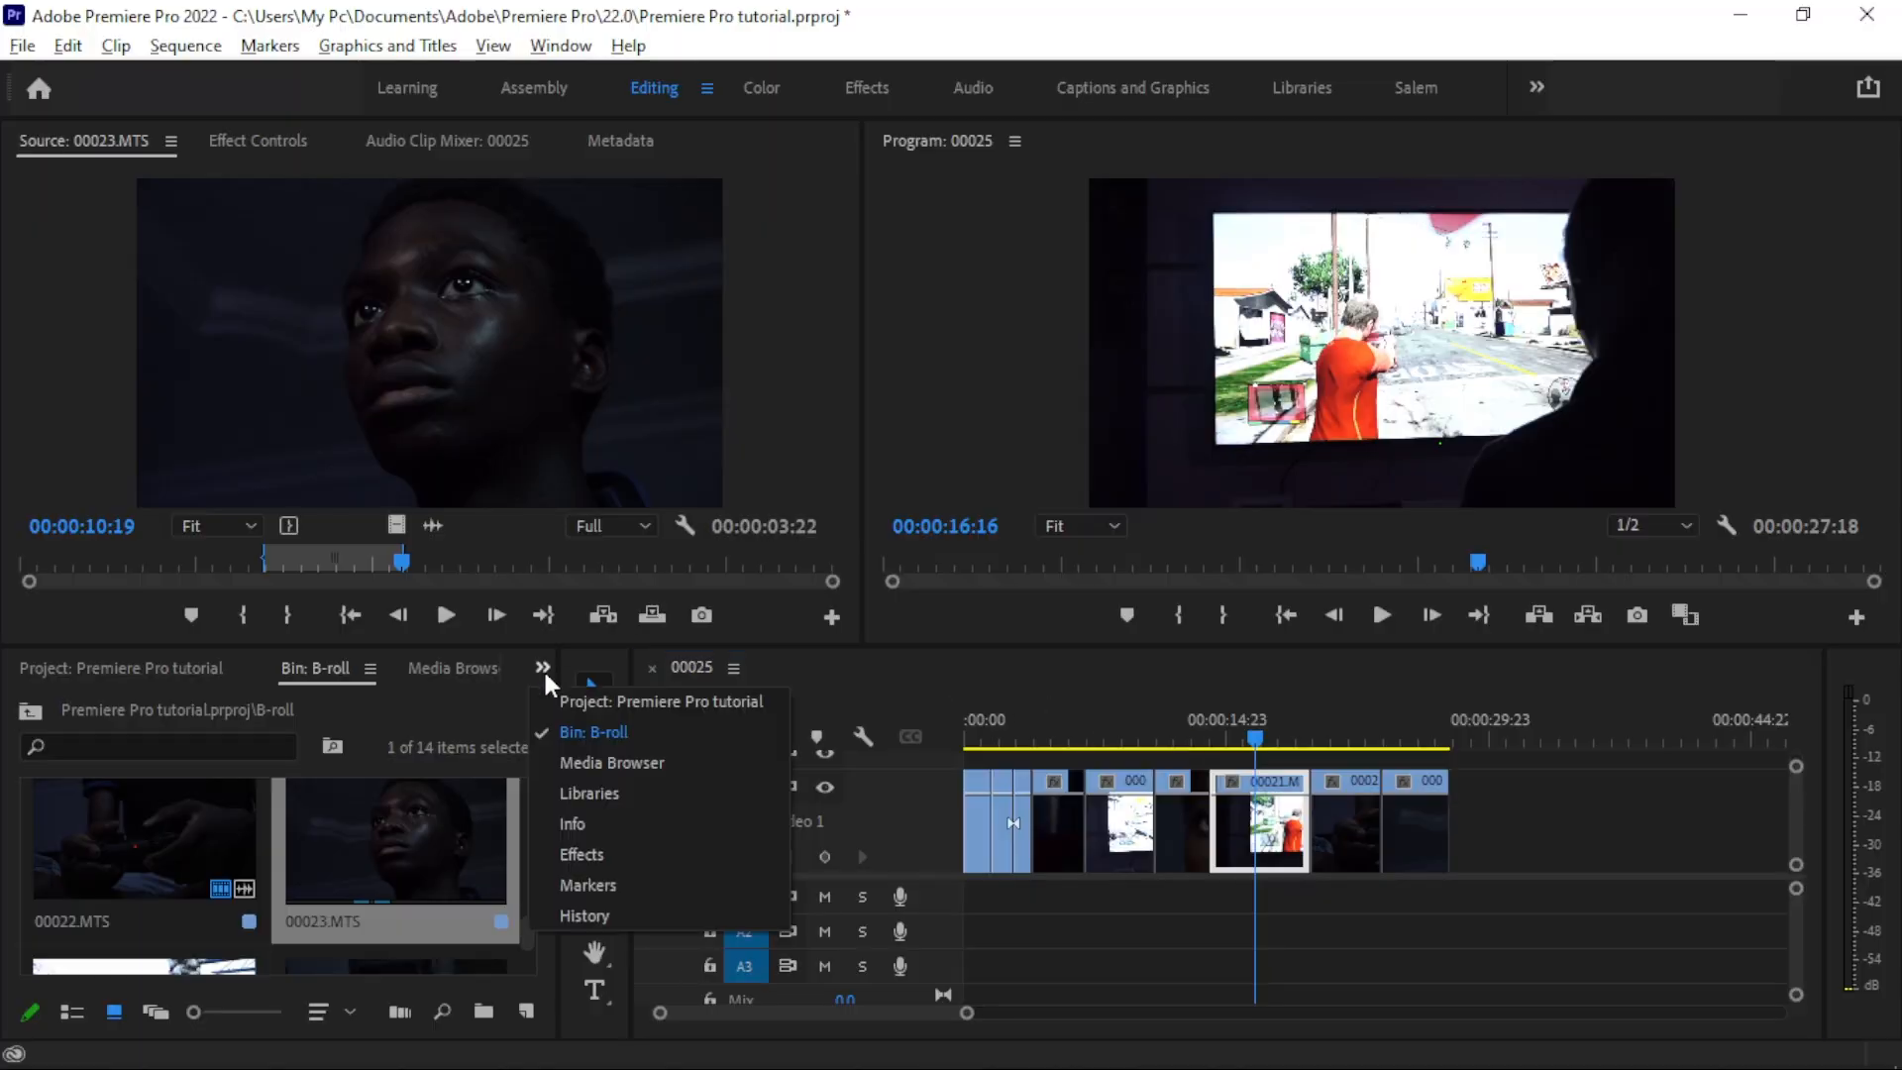
left_click(576, 853)
left_click(281, 141)
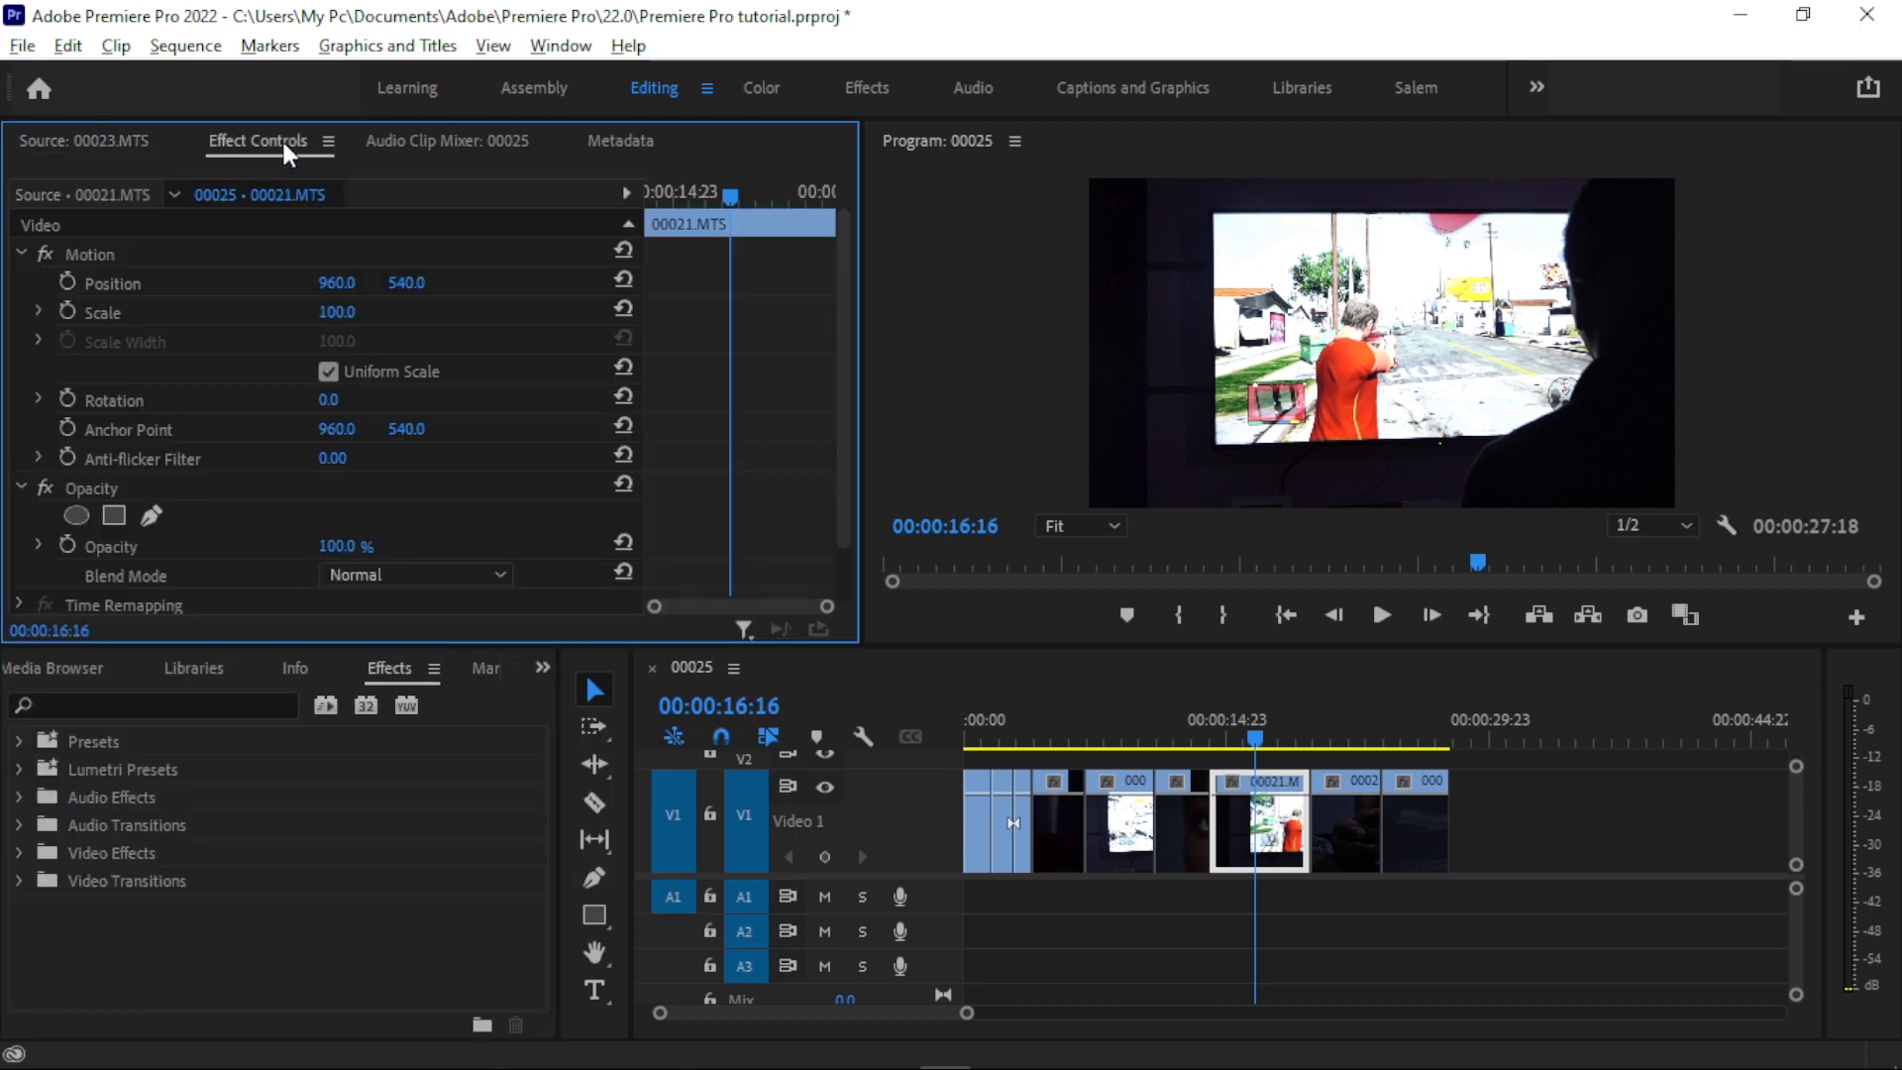
left_click(340, 699)
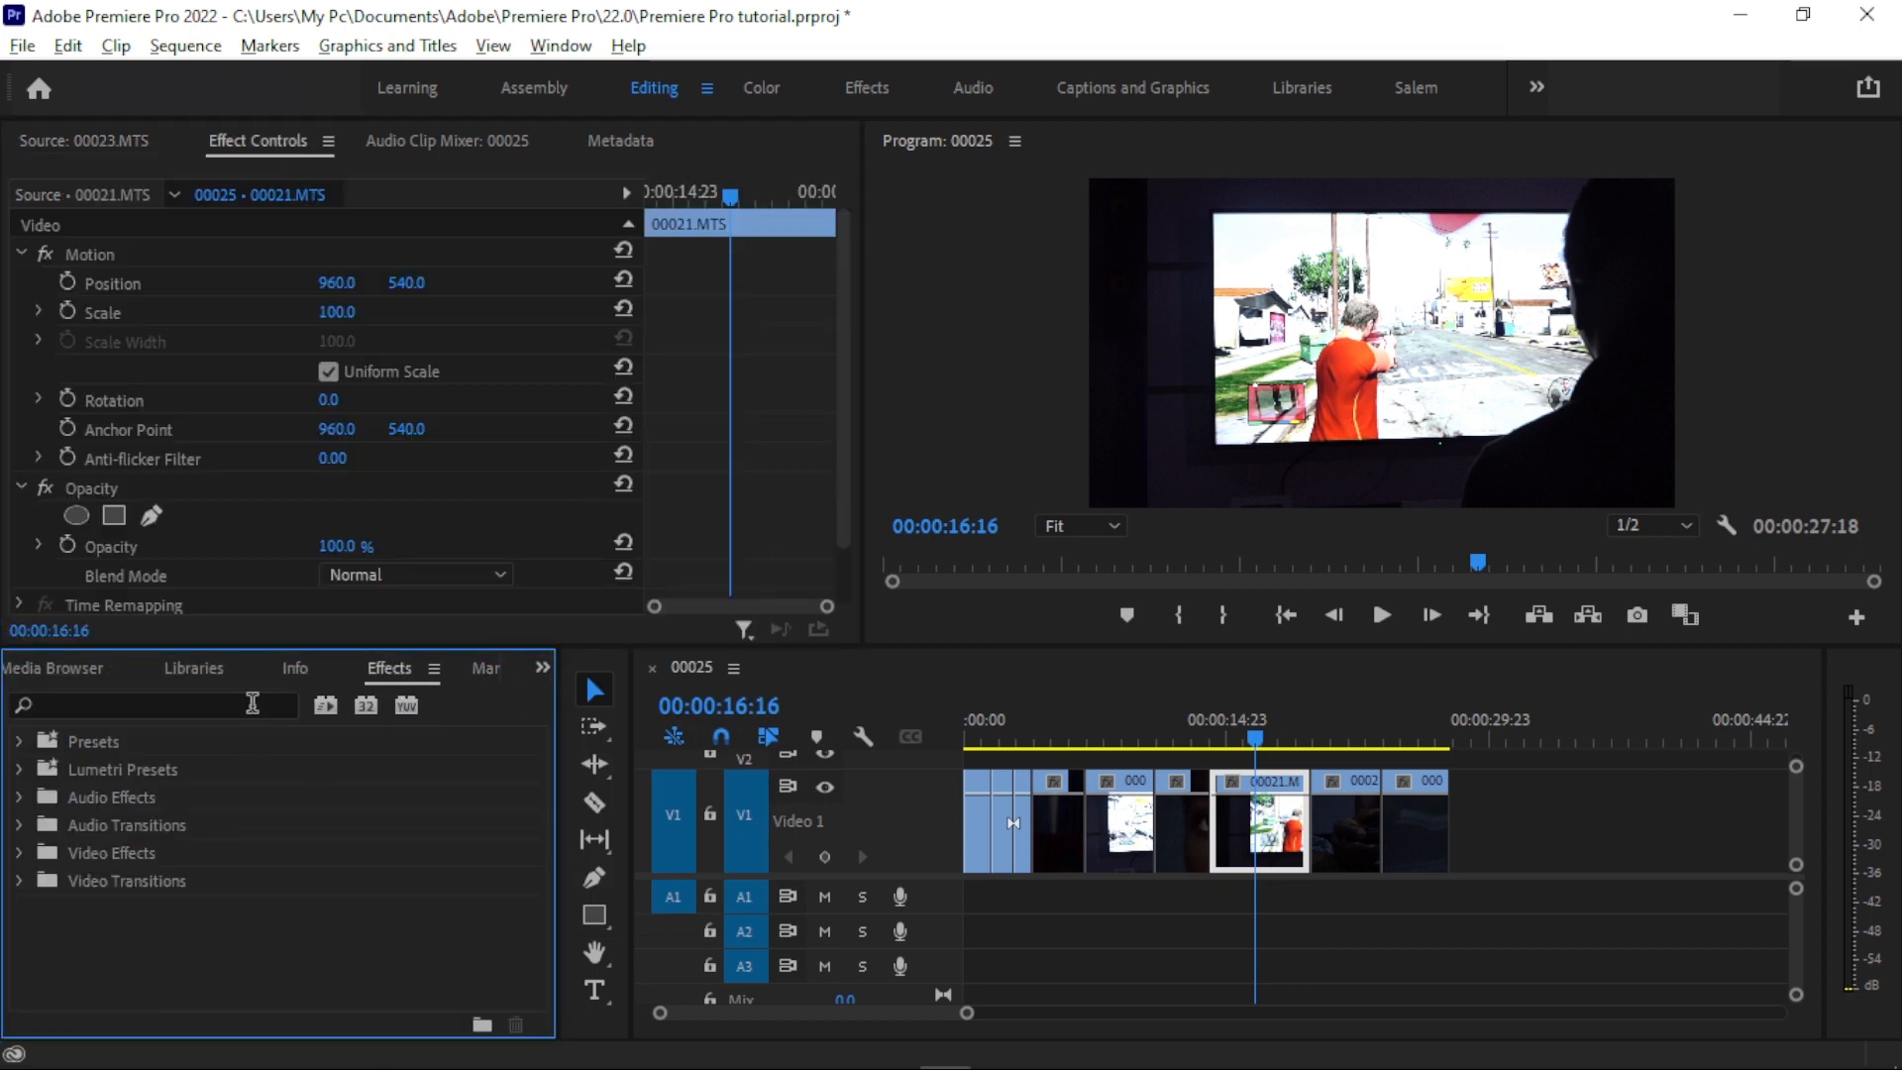
left_click(20, 764)
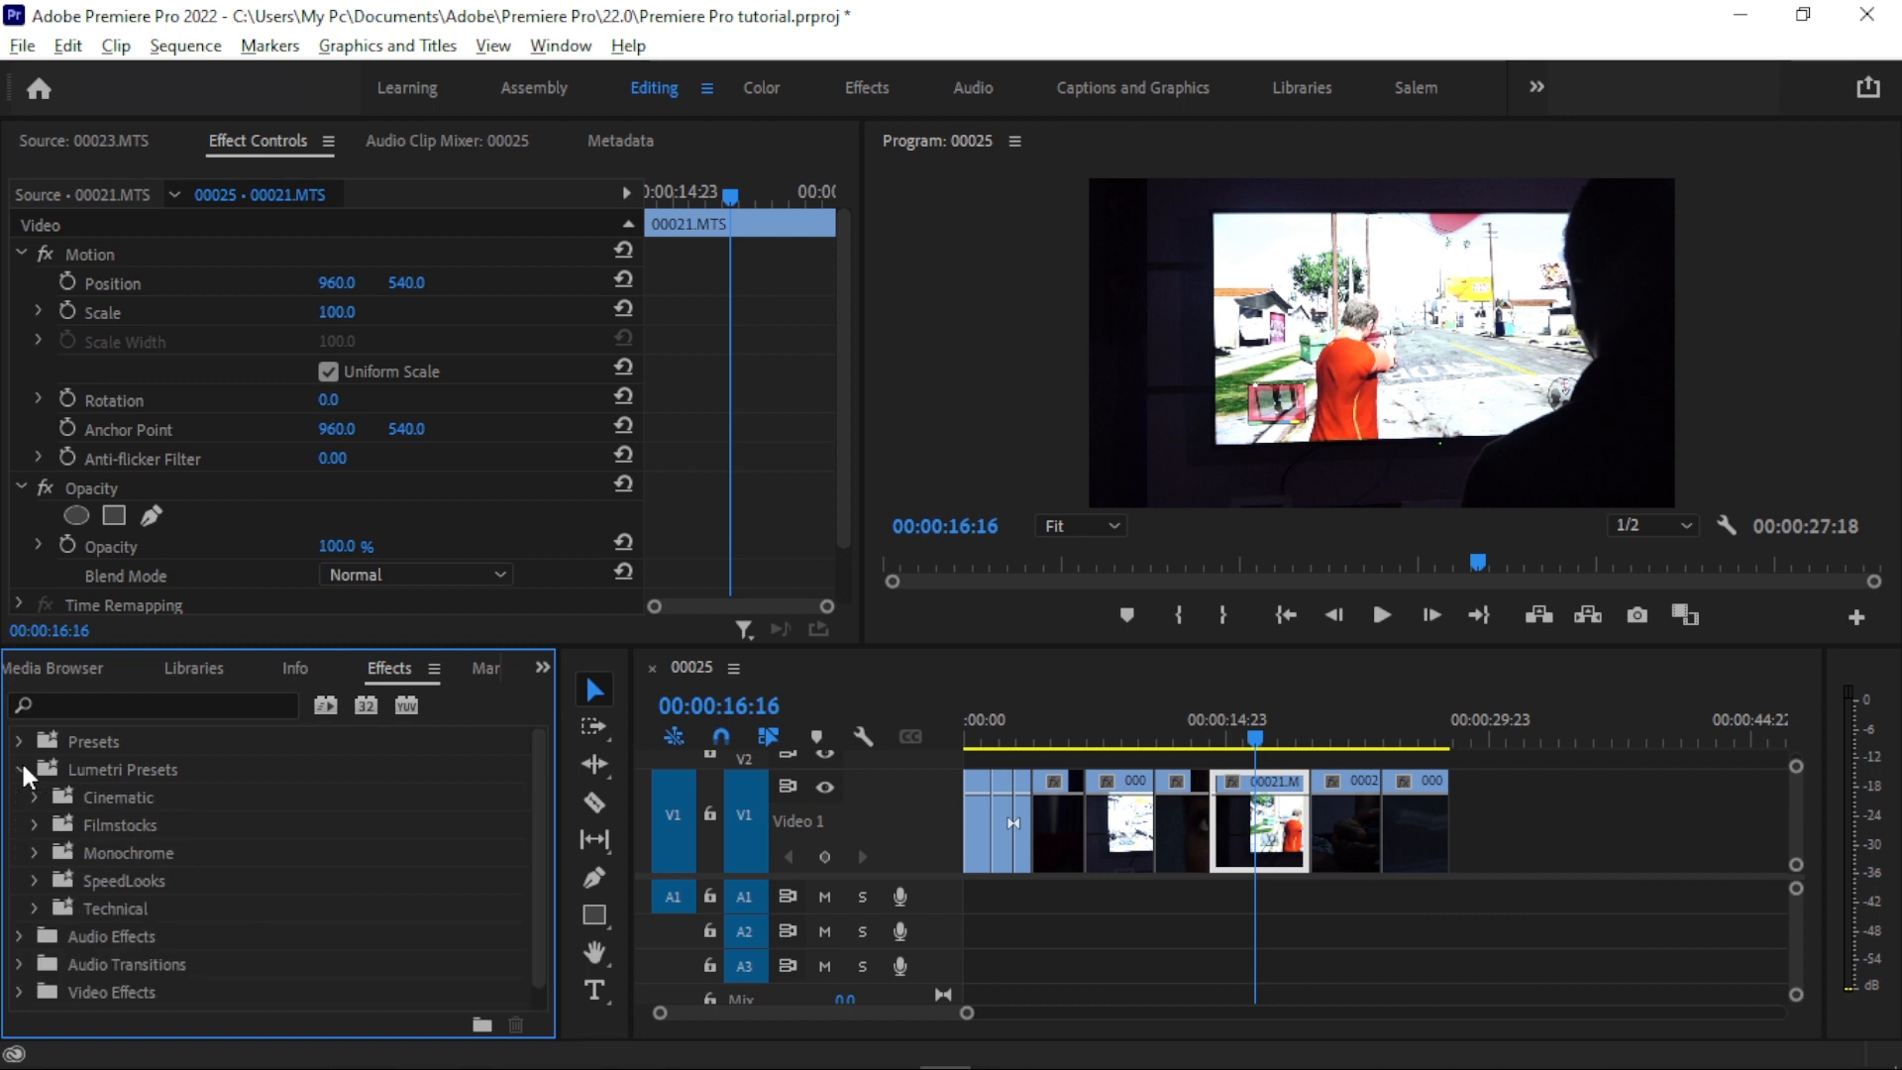
left_click(20, 777)
left_click(20, 802)
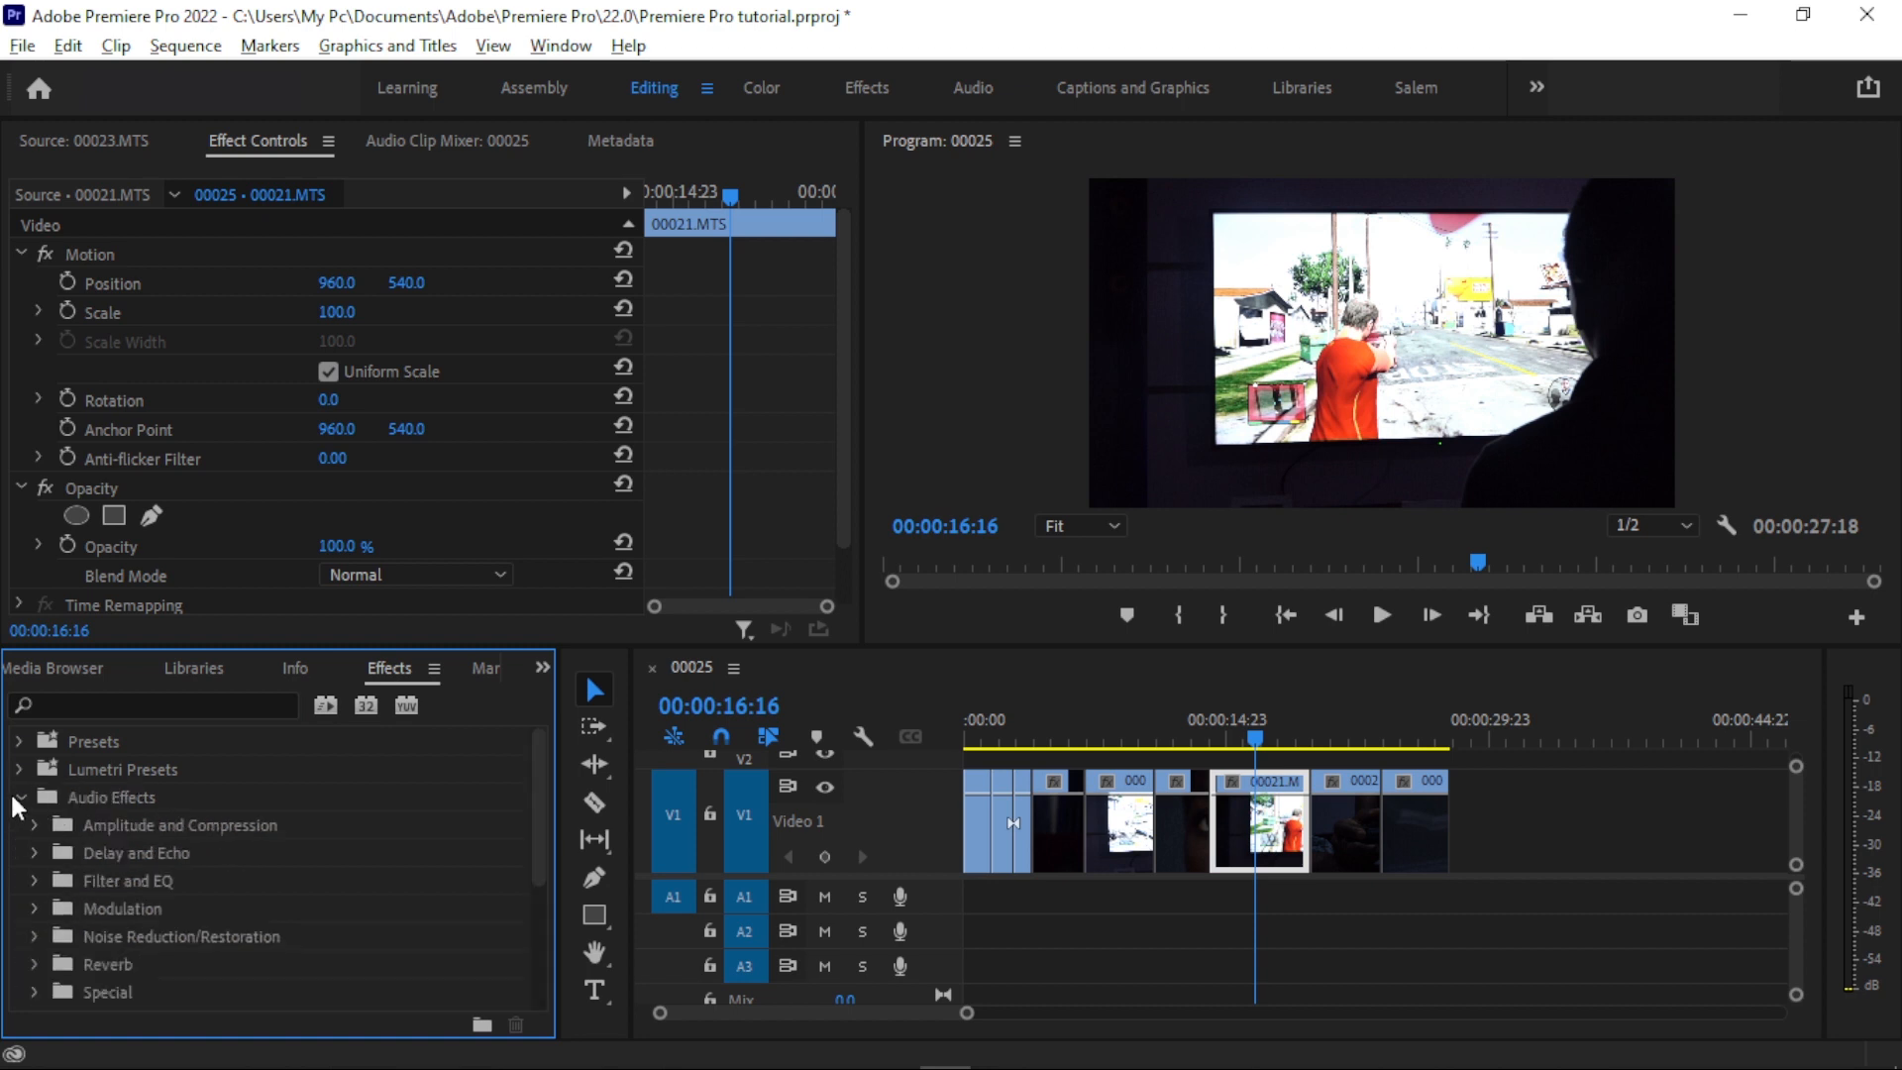
left_click(20, 797)
- Set the scale of 00021.MTS to 120.7 and its position to 756.3, 553.7, and try out its rotation
left_click(186, 246)
left_click(188, 252)
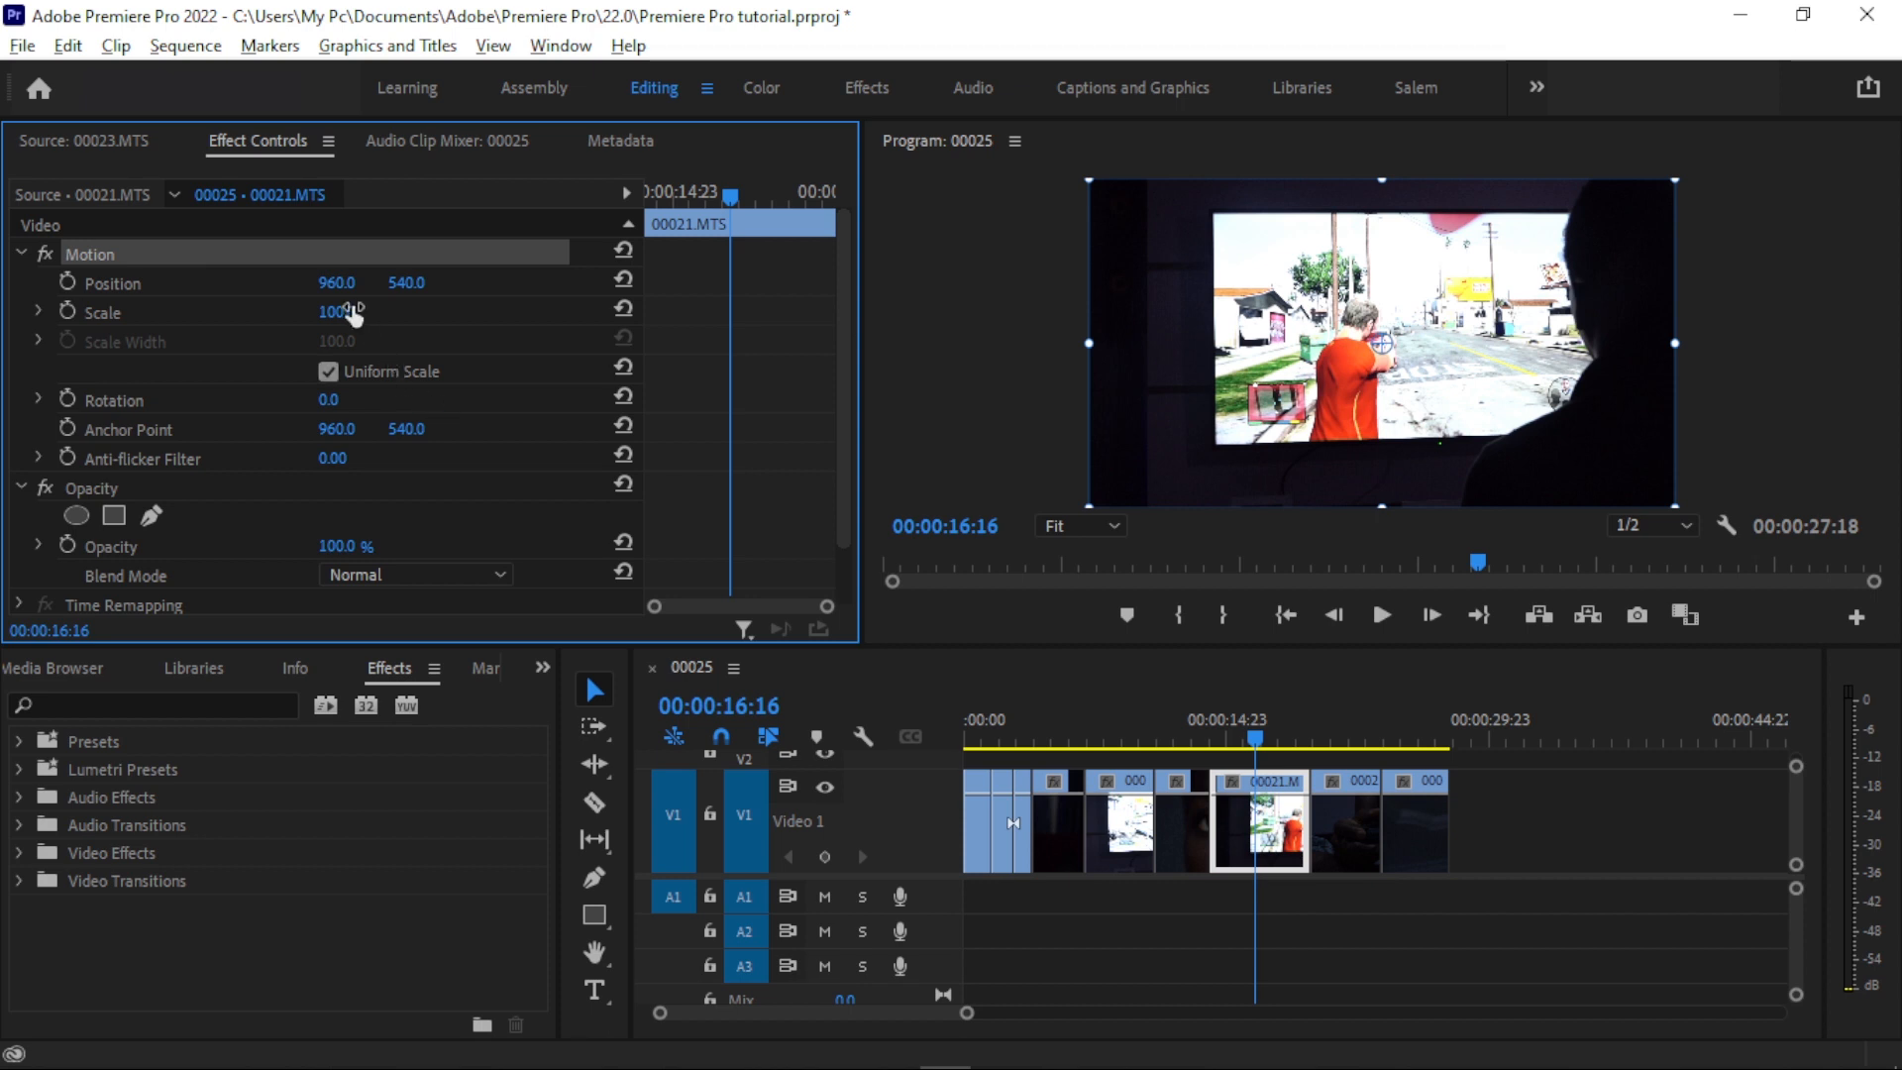
left_click_drag(847, 251, 859, 329)
scroll(450, 321, "up", 2)
left_click(186, 307)
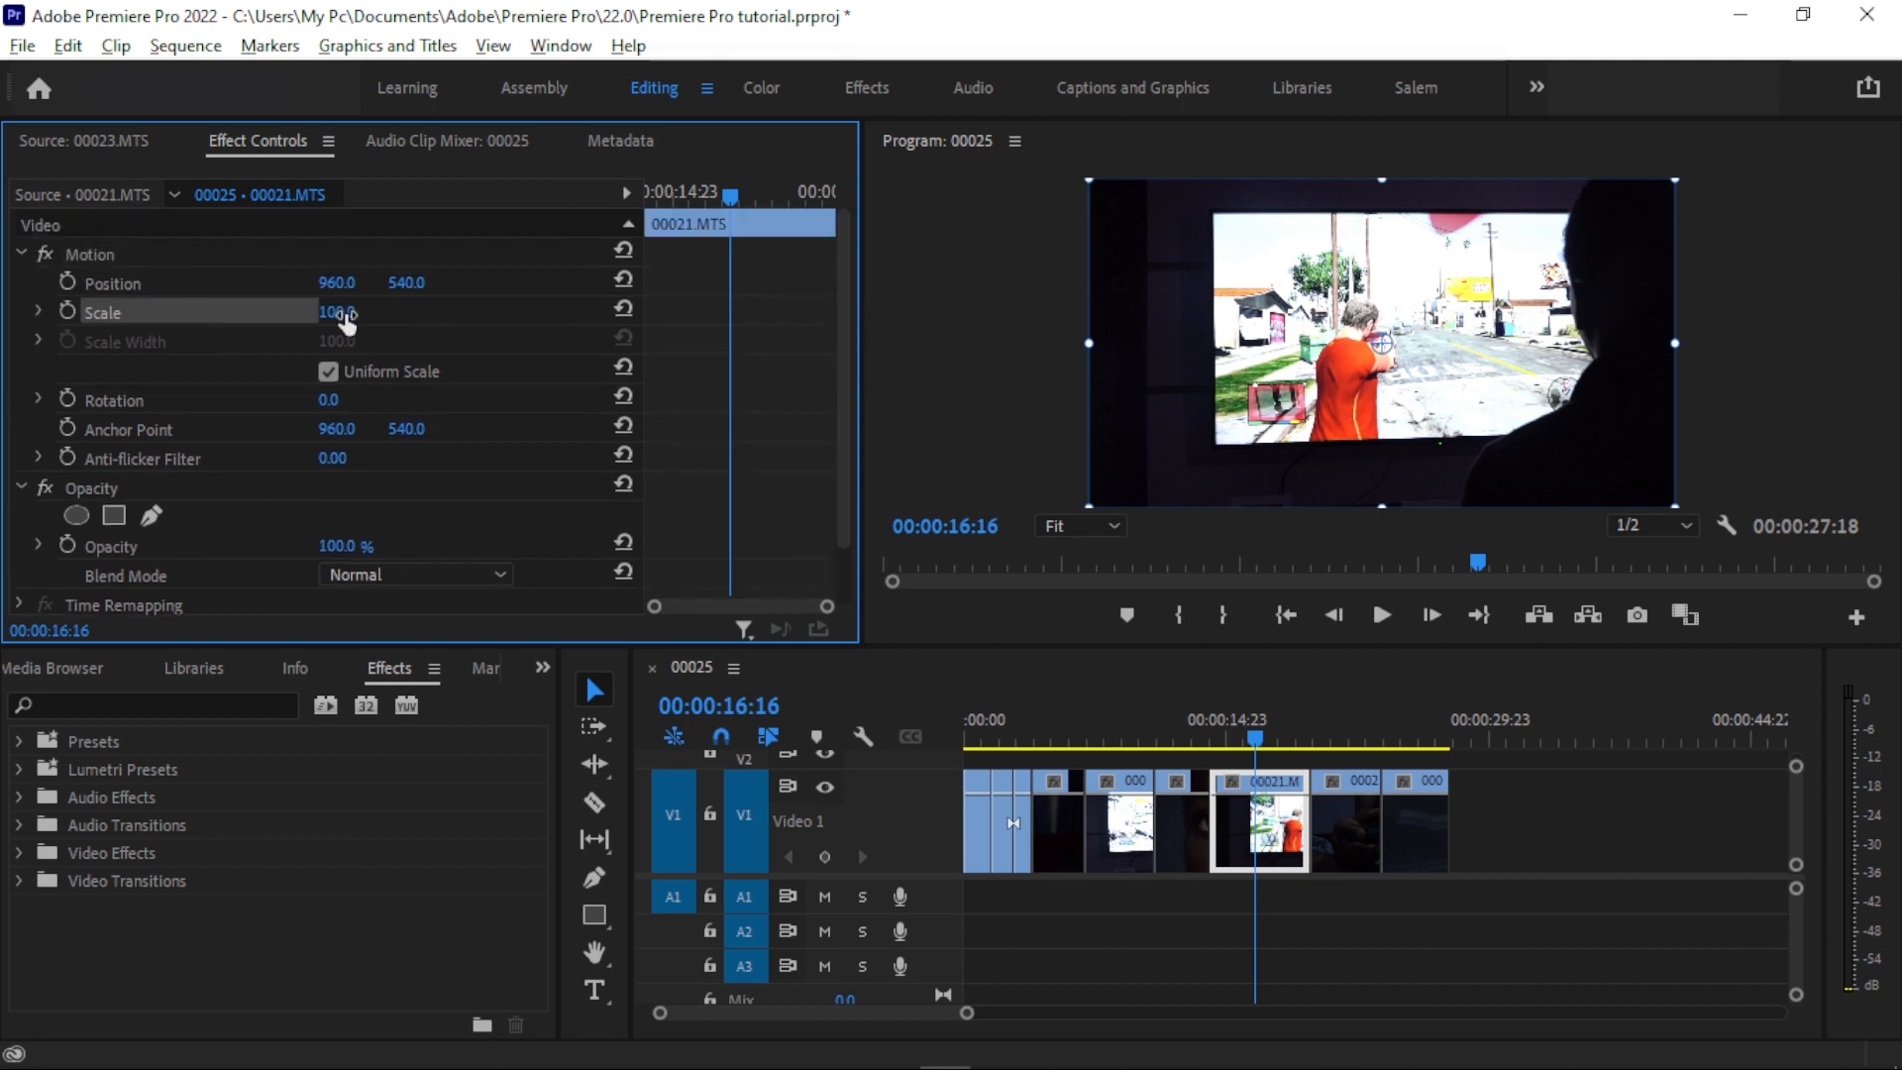
left_click_drag(349, 315, 257, 285)
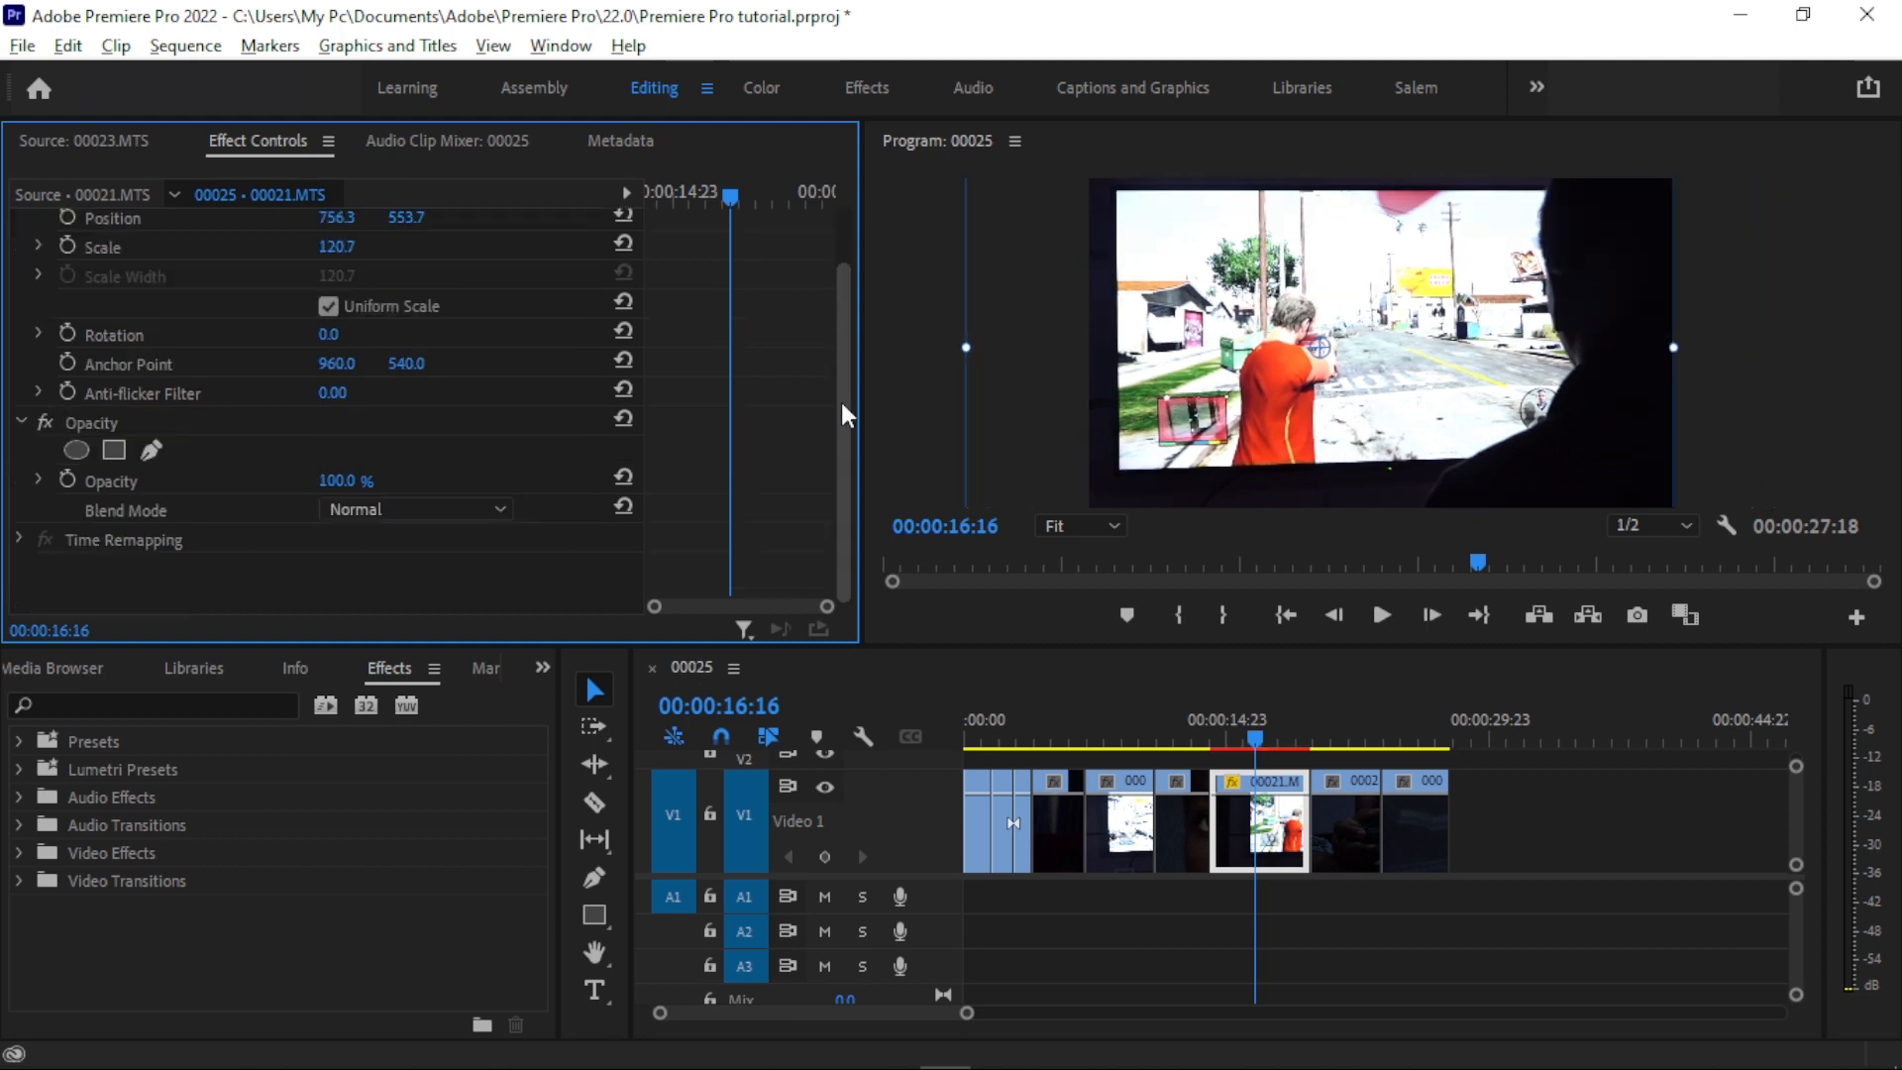
left_click(236, 335)
left_click_drag(332, 338, 433, 342)
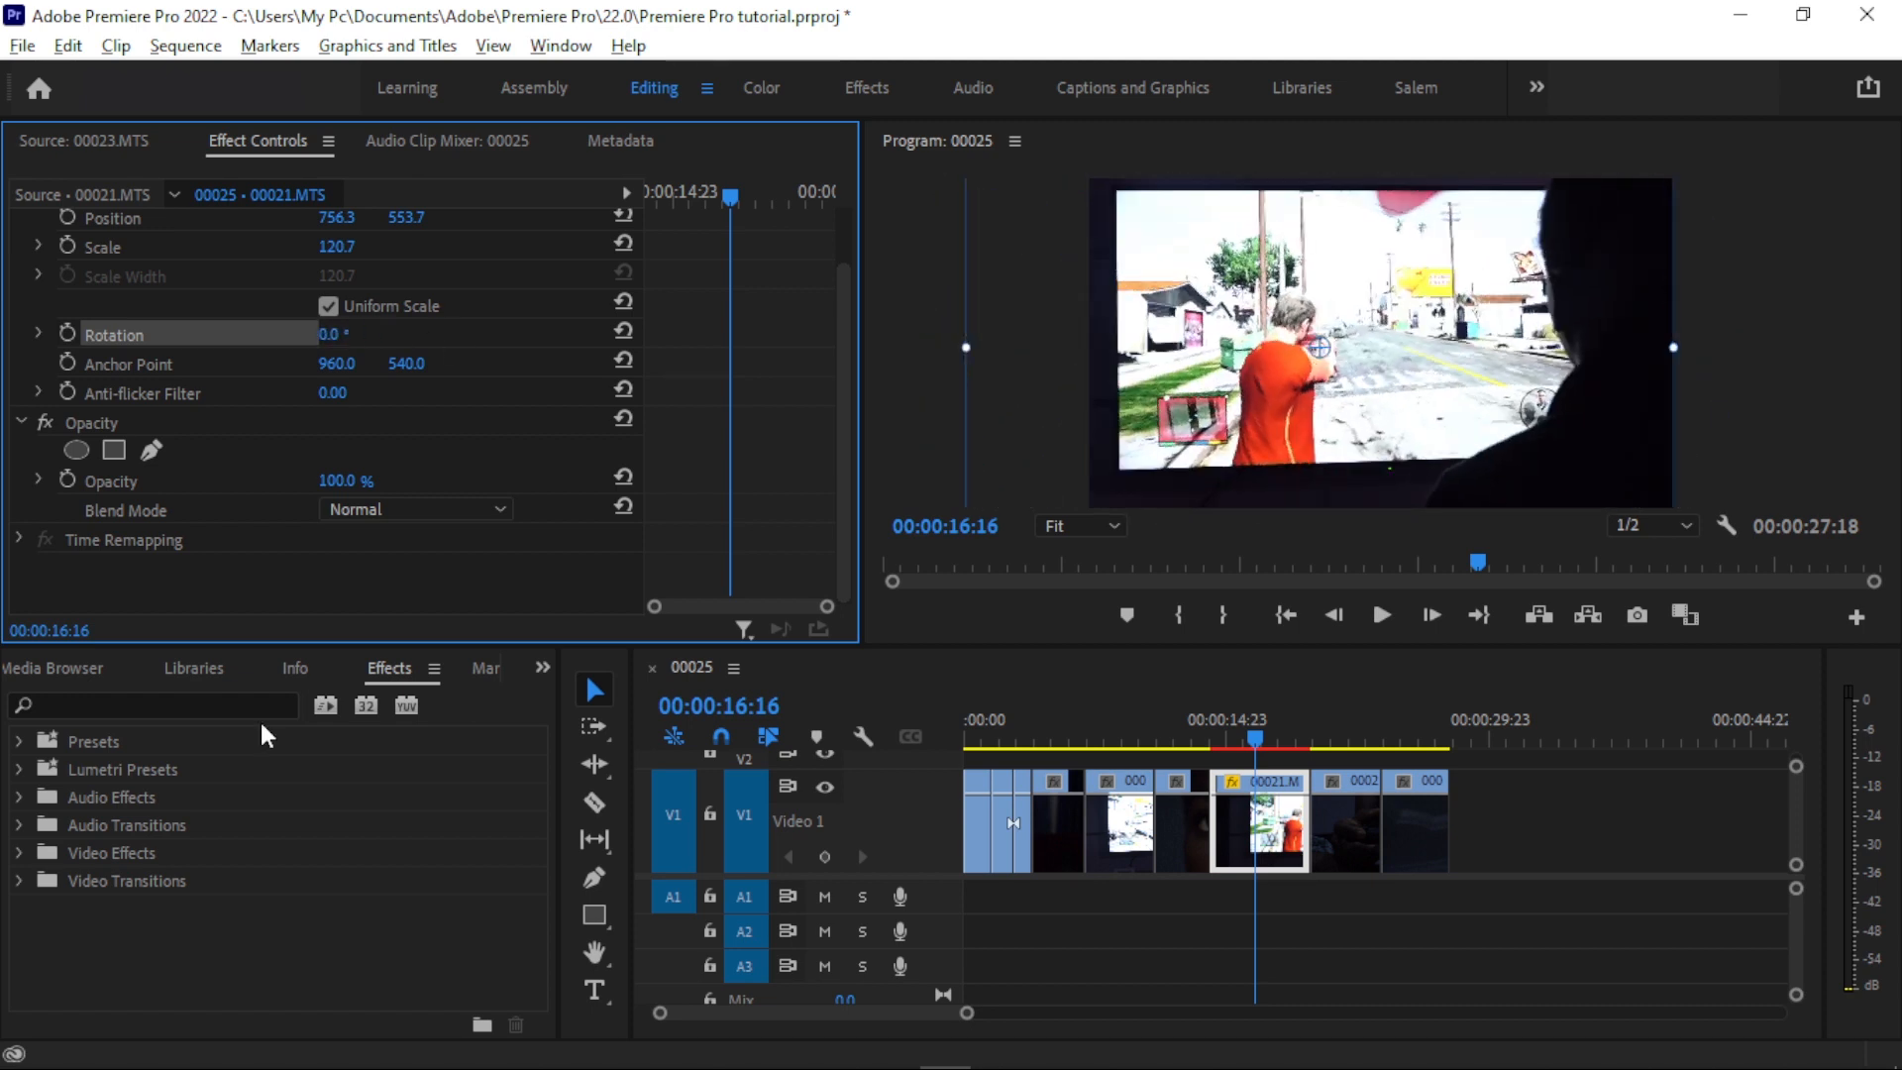
- Look through the video transitions, move the playhead to 00:00:13:08 and search the effects for "cross diss"
left_click(300, 750)
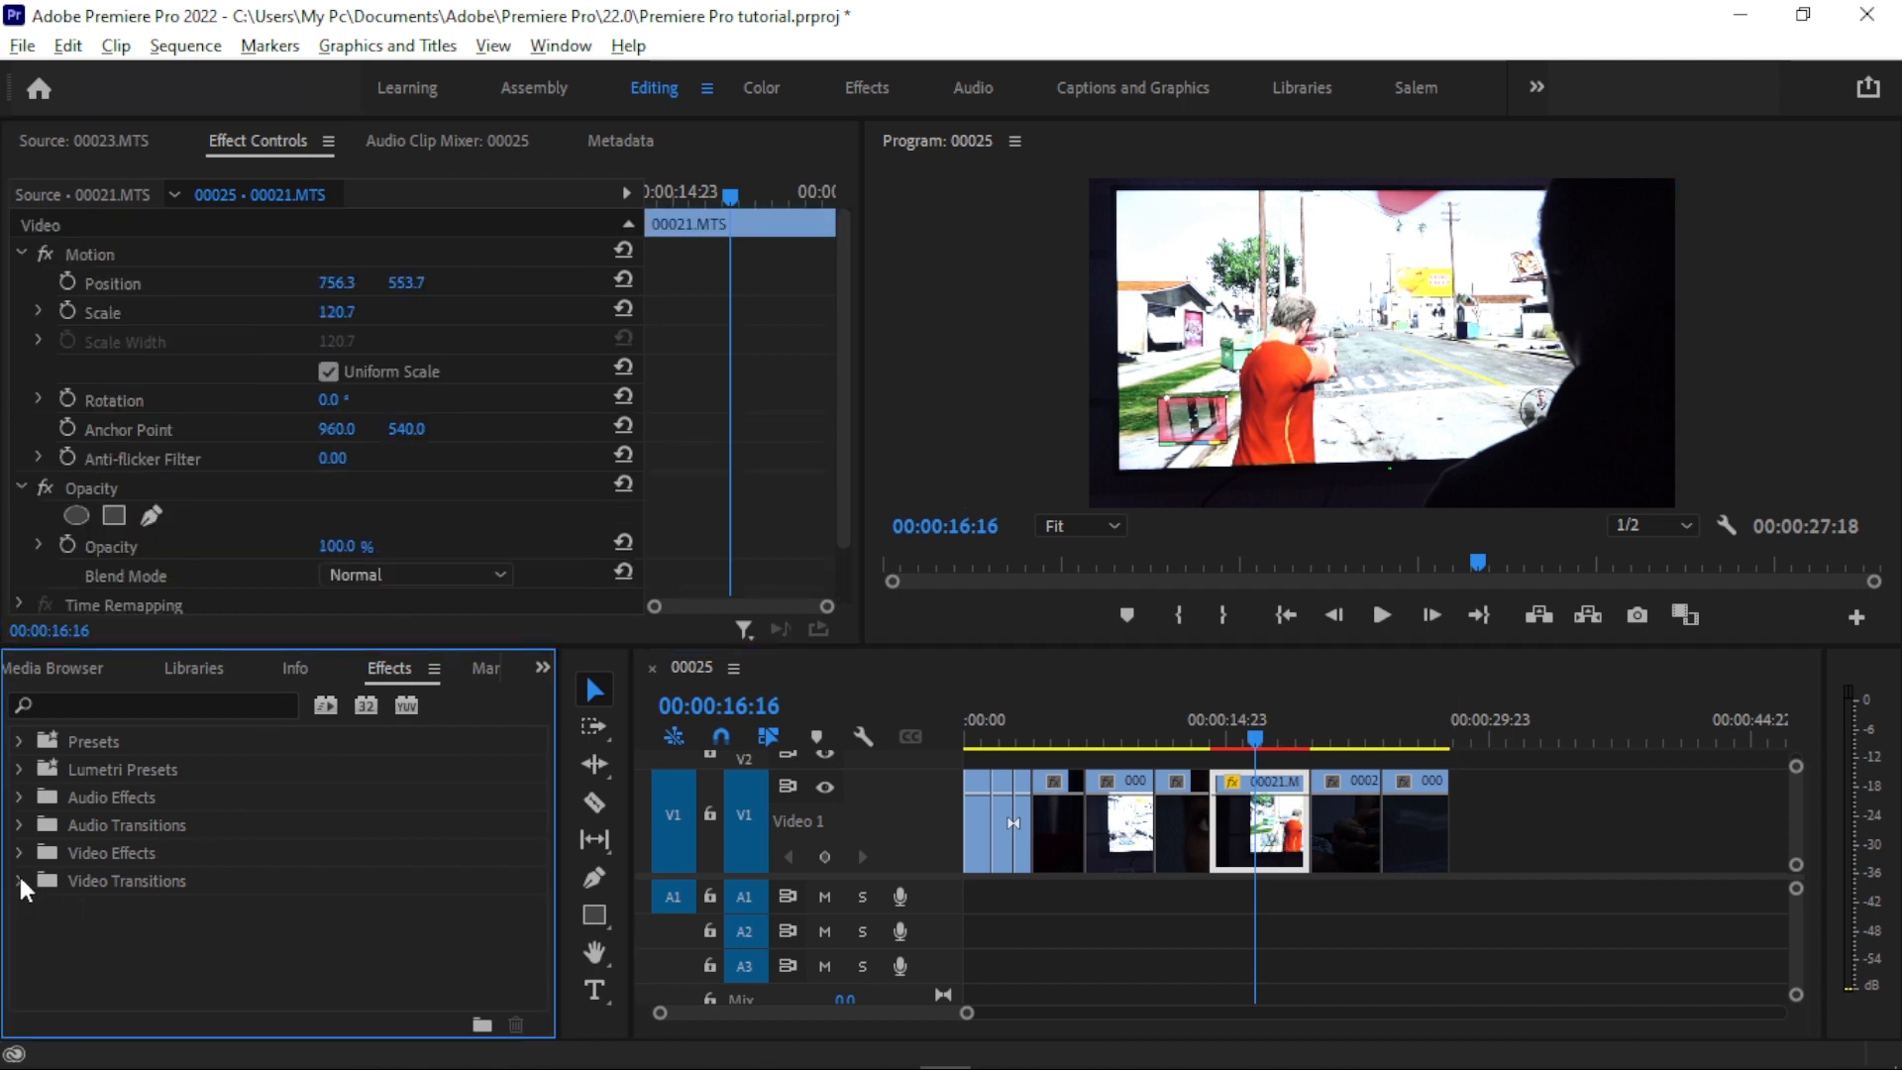
left_click(19, 879)
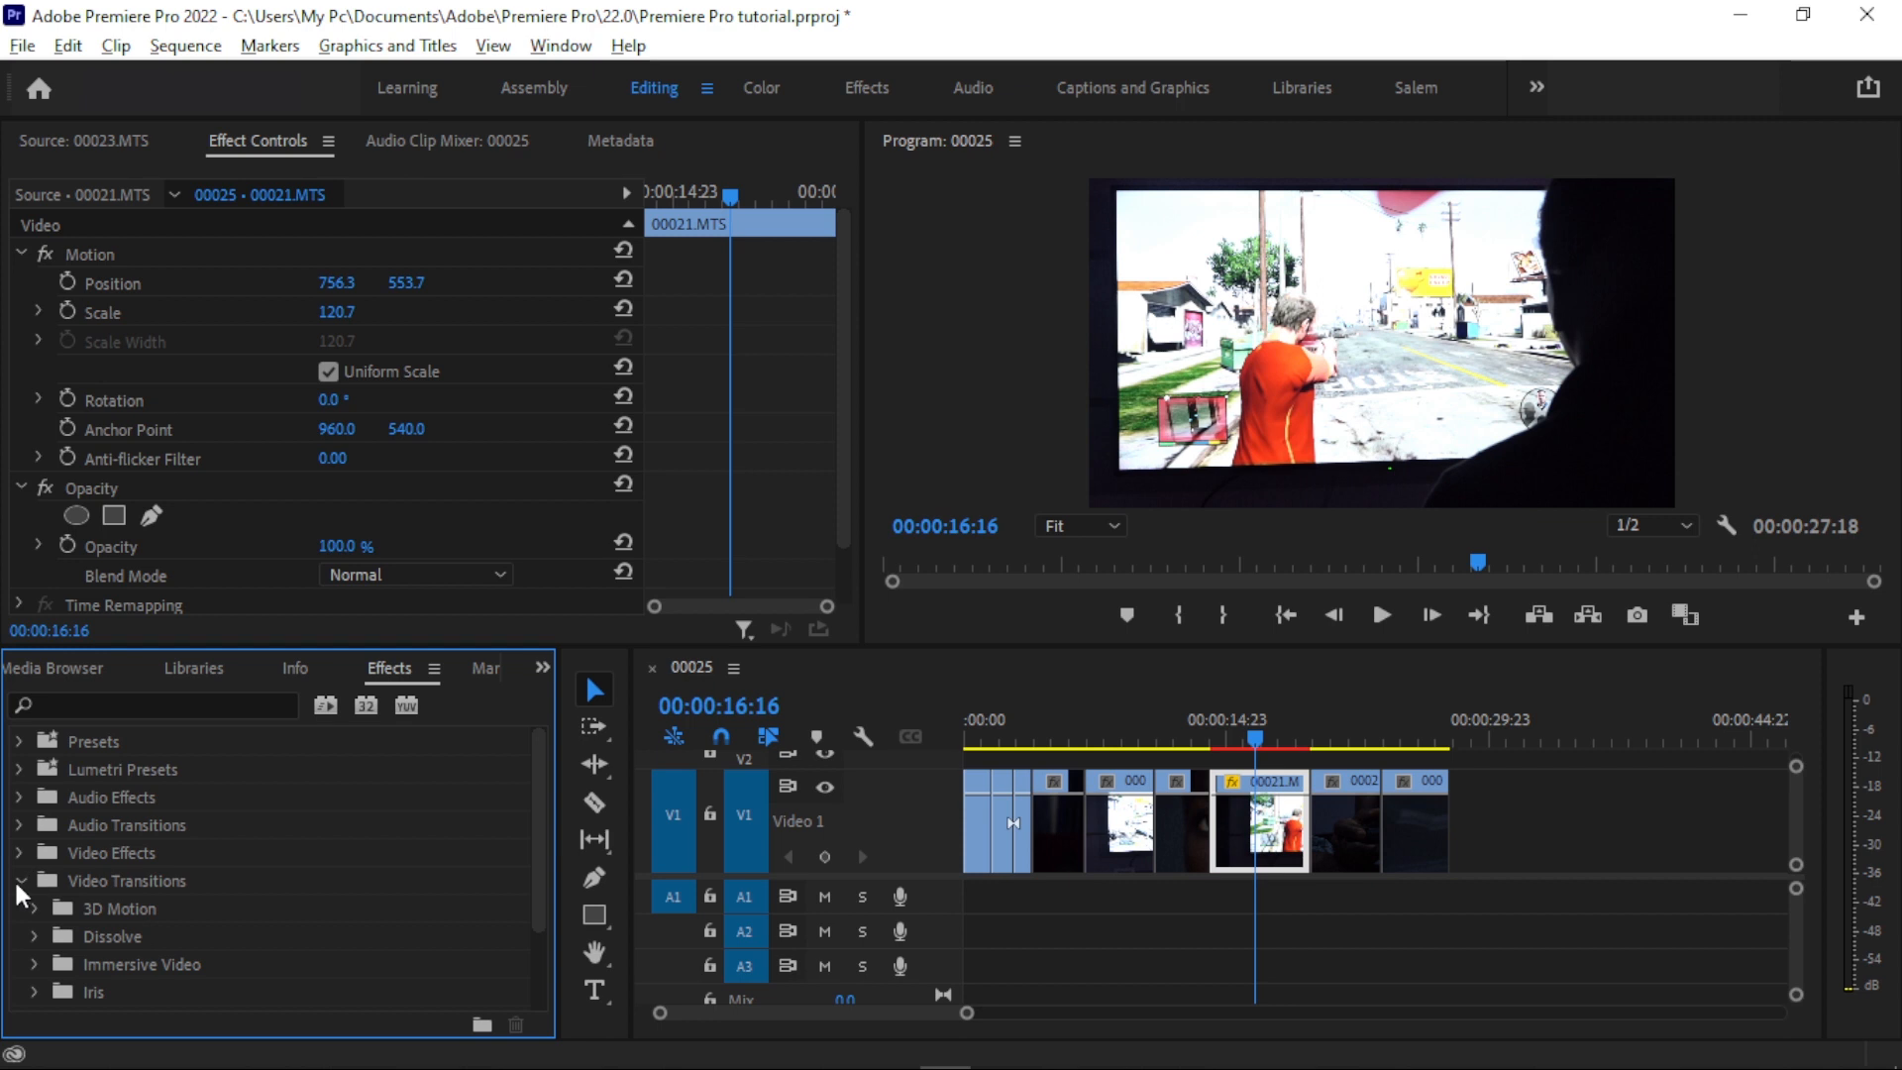
left_click(23, 882)
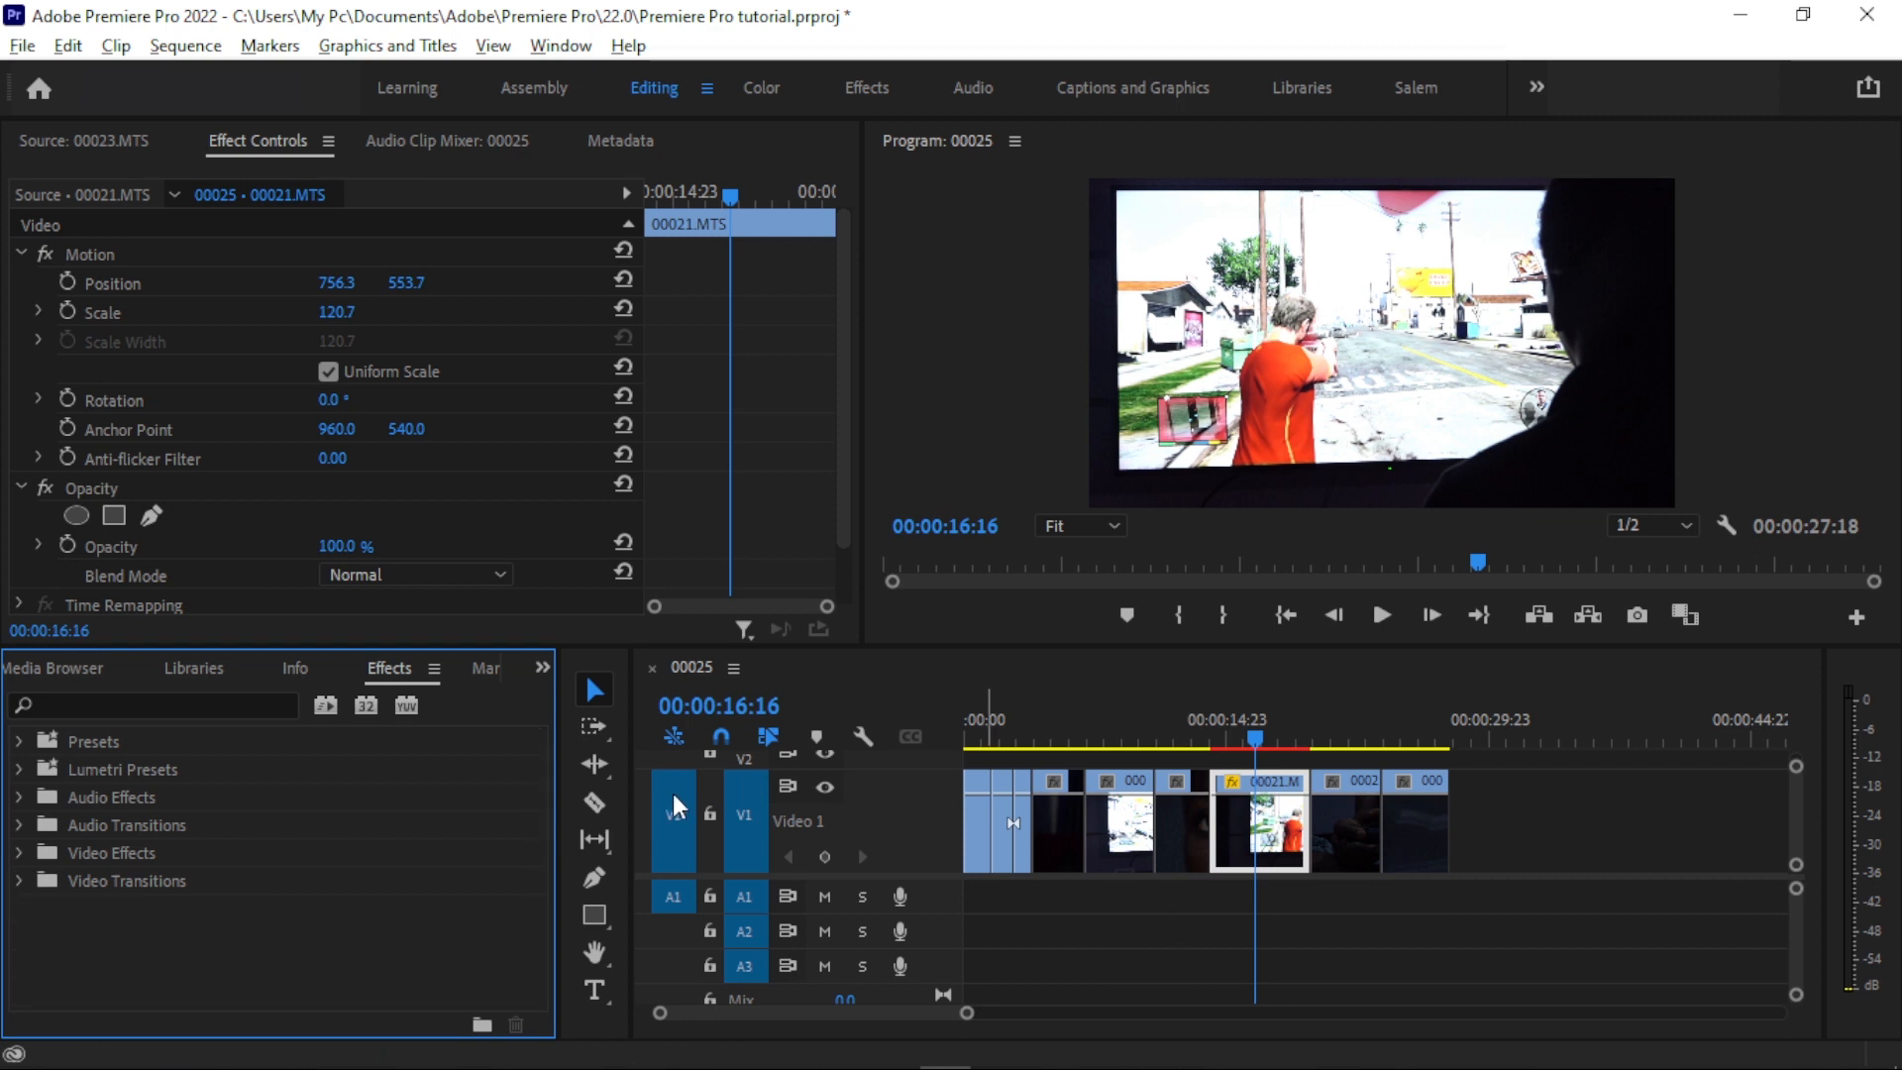
left_click_drag(1248, 723, 1203, 723)
left_click(276, 936)
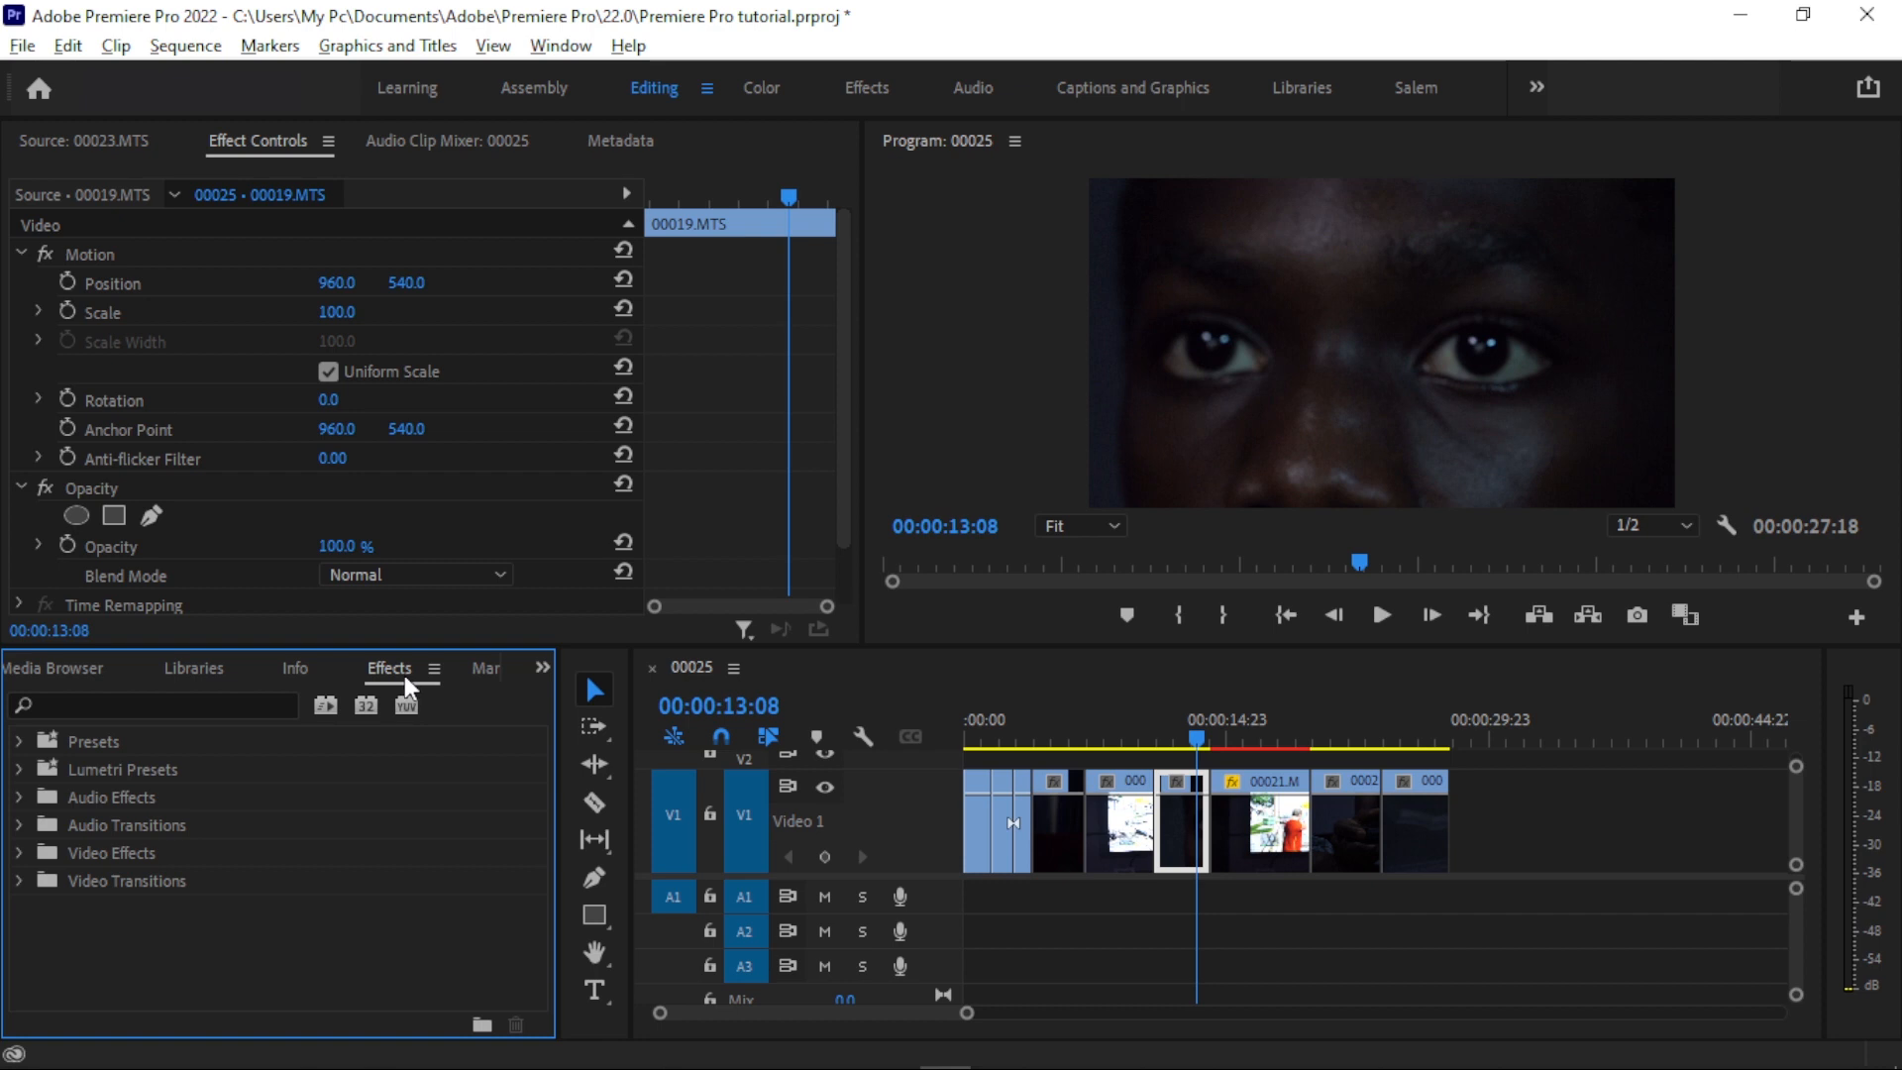
left_click(230, 699)
type("cross diss")
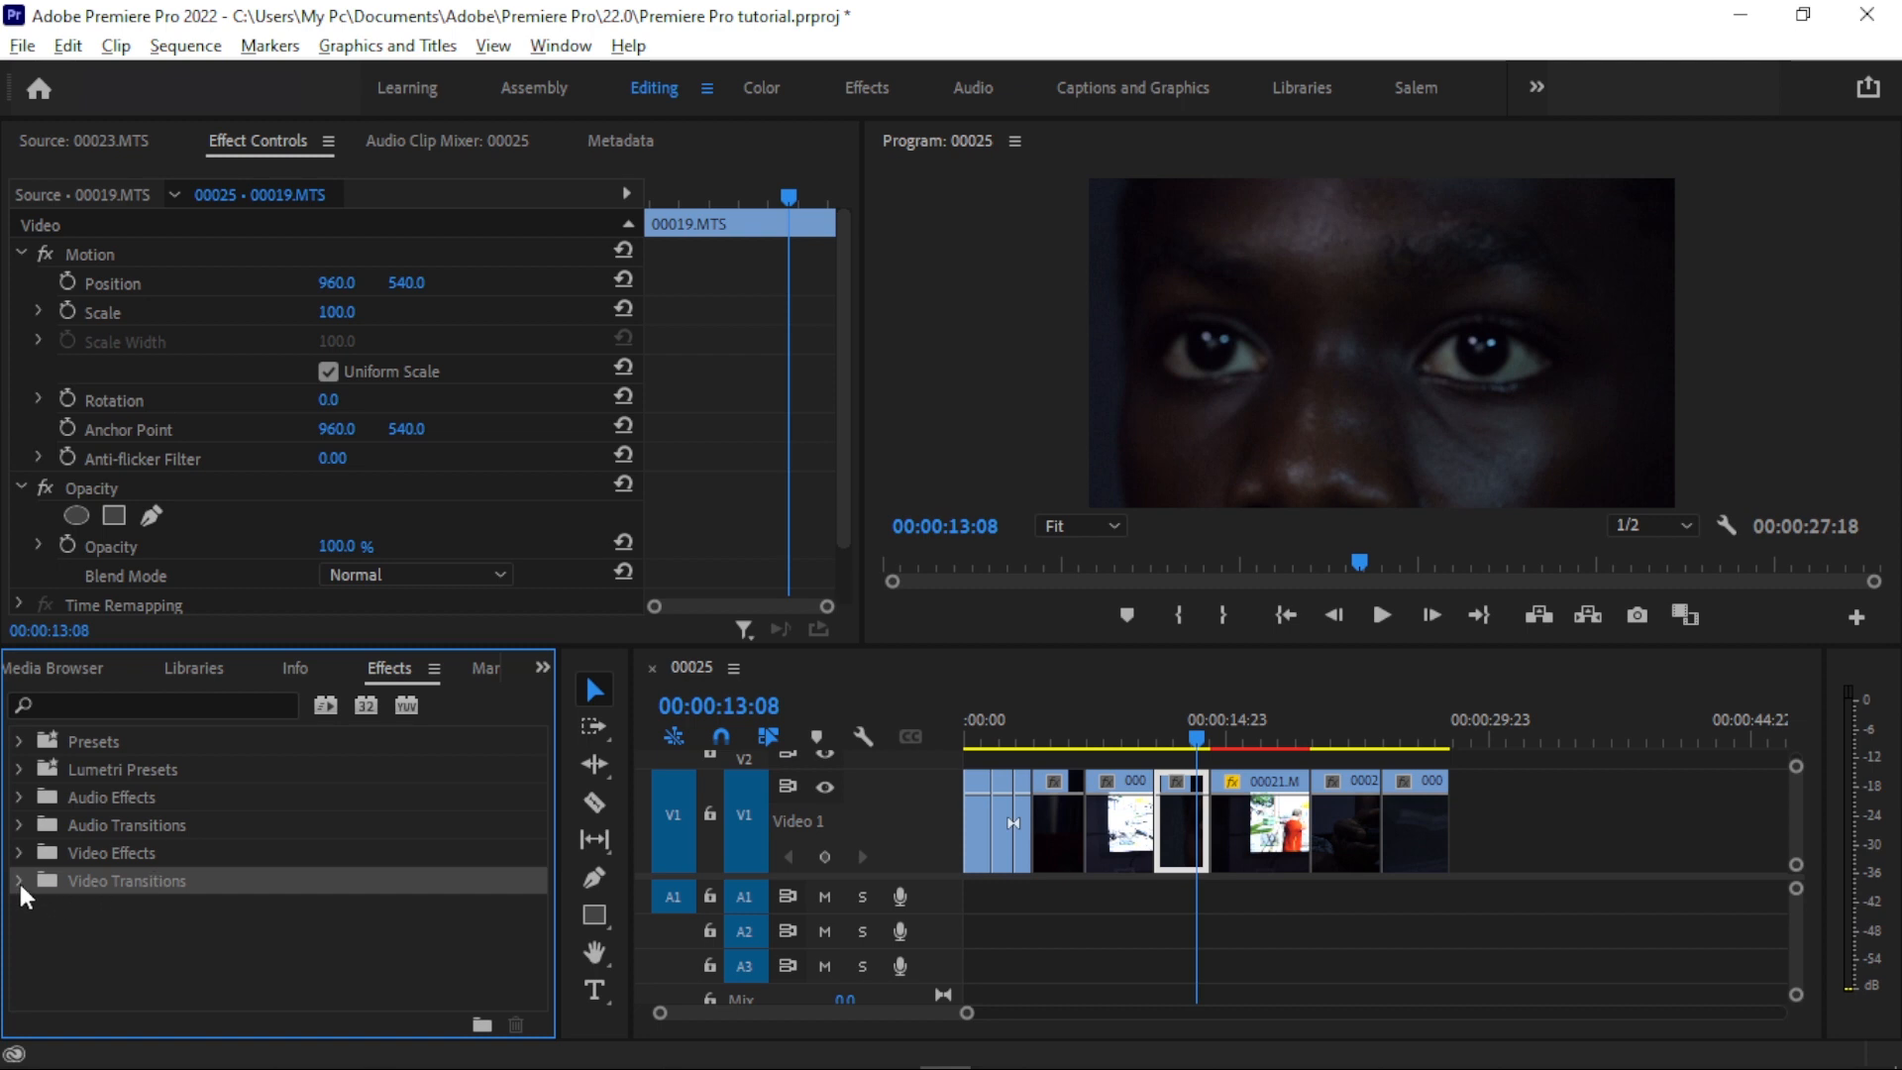
- Place a Cross Dissolve on the cut between 00019.MTS and 00021.MTS, and scrub through the transition to 00:00:15:00
left_click(19, 880)
scroll(185, 847, "down", 2)
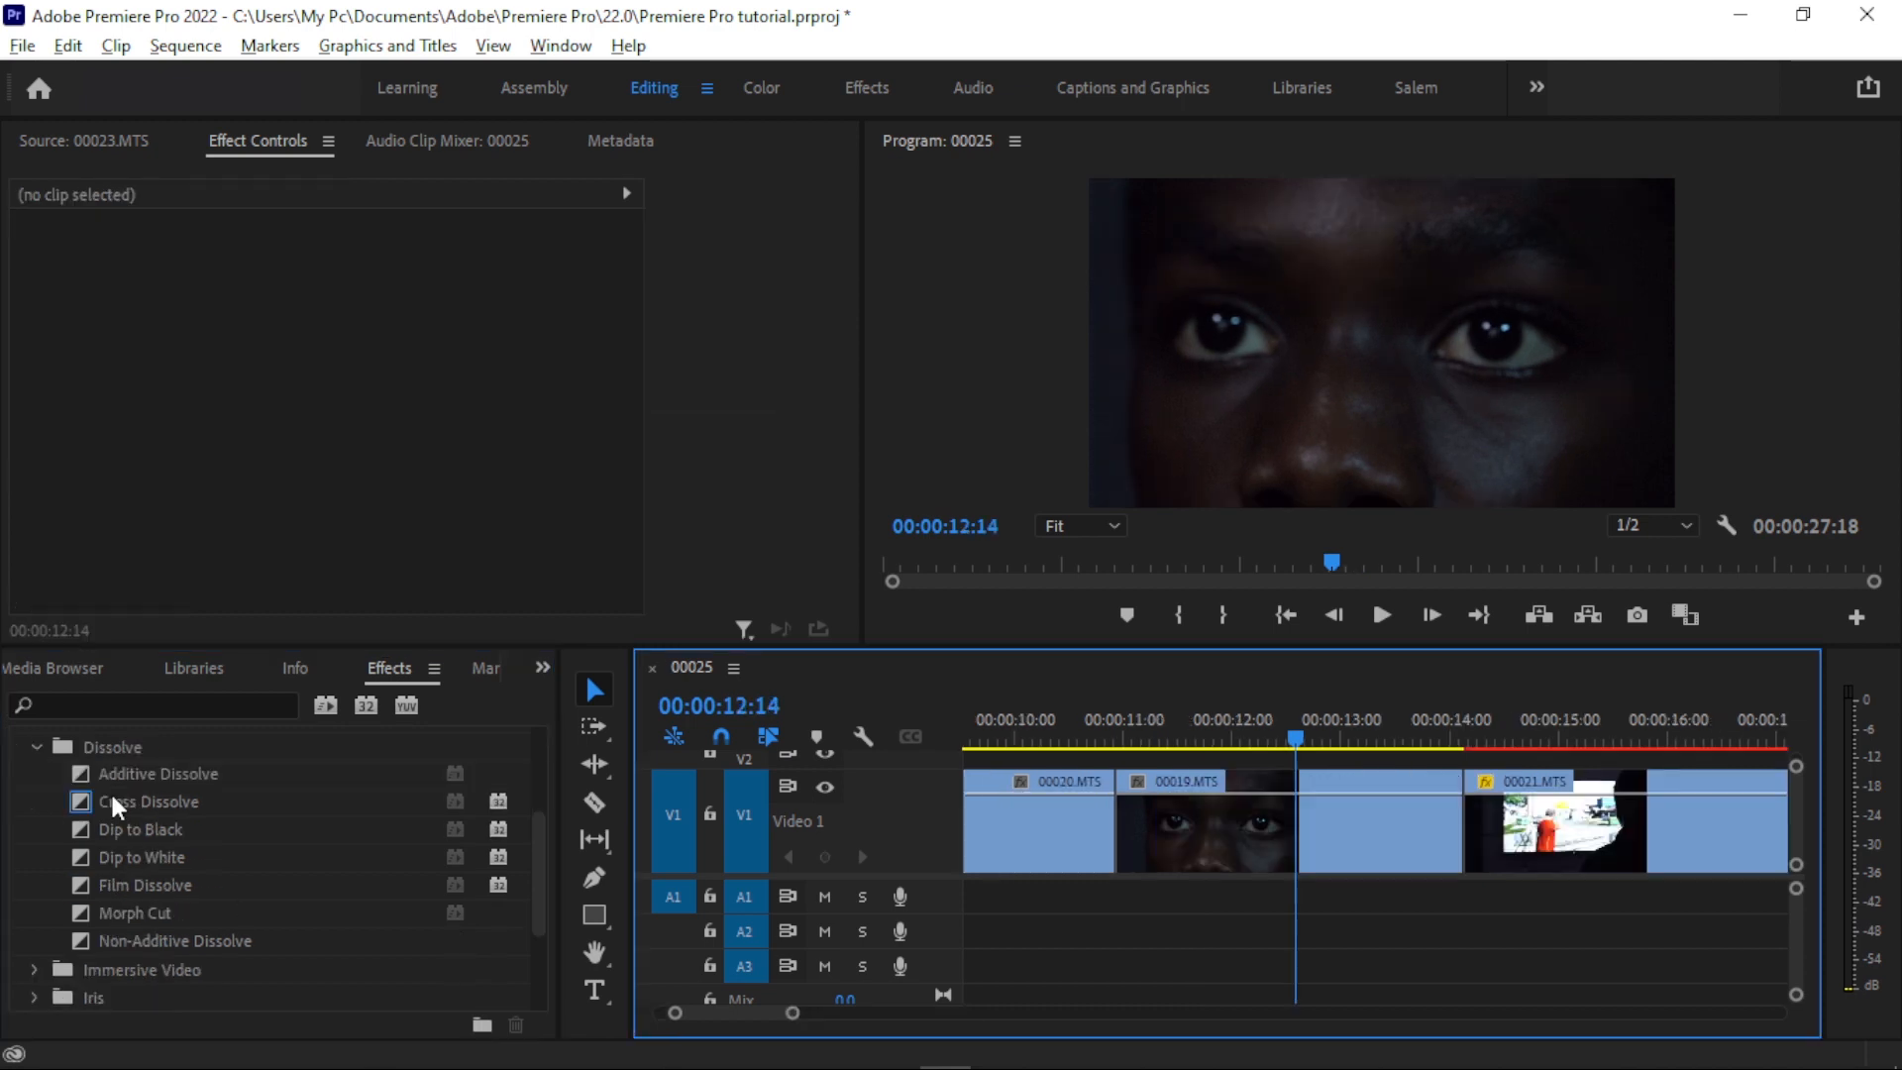
left_click_drag(110, 797, 1300, 810)
left_click_drag(1486, 811, 1472, 804)
left_click(1306, 721)
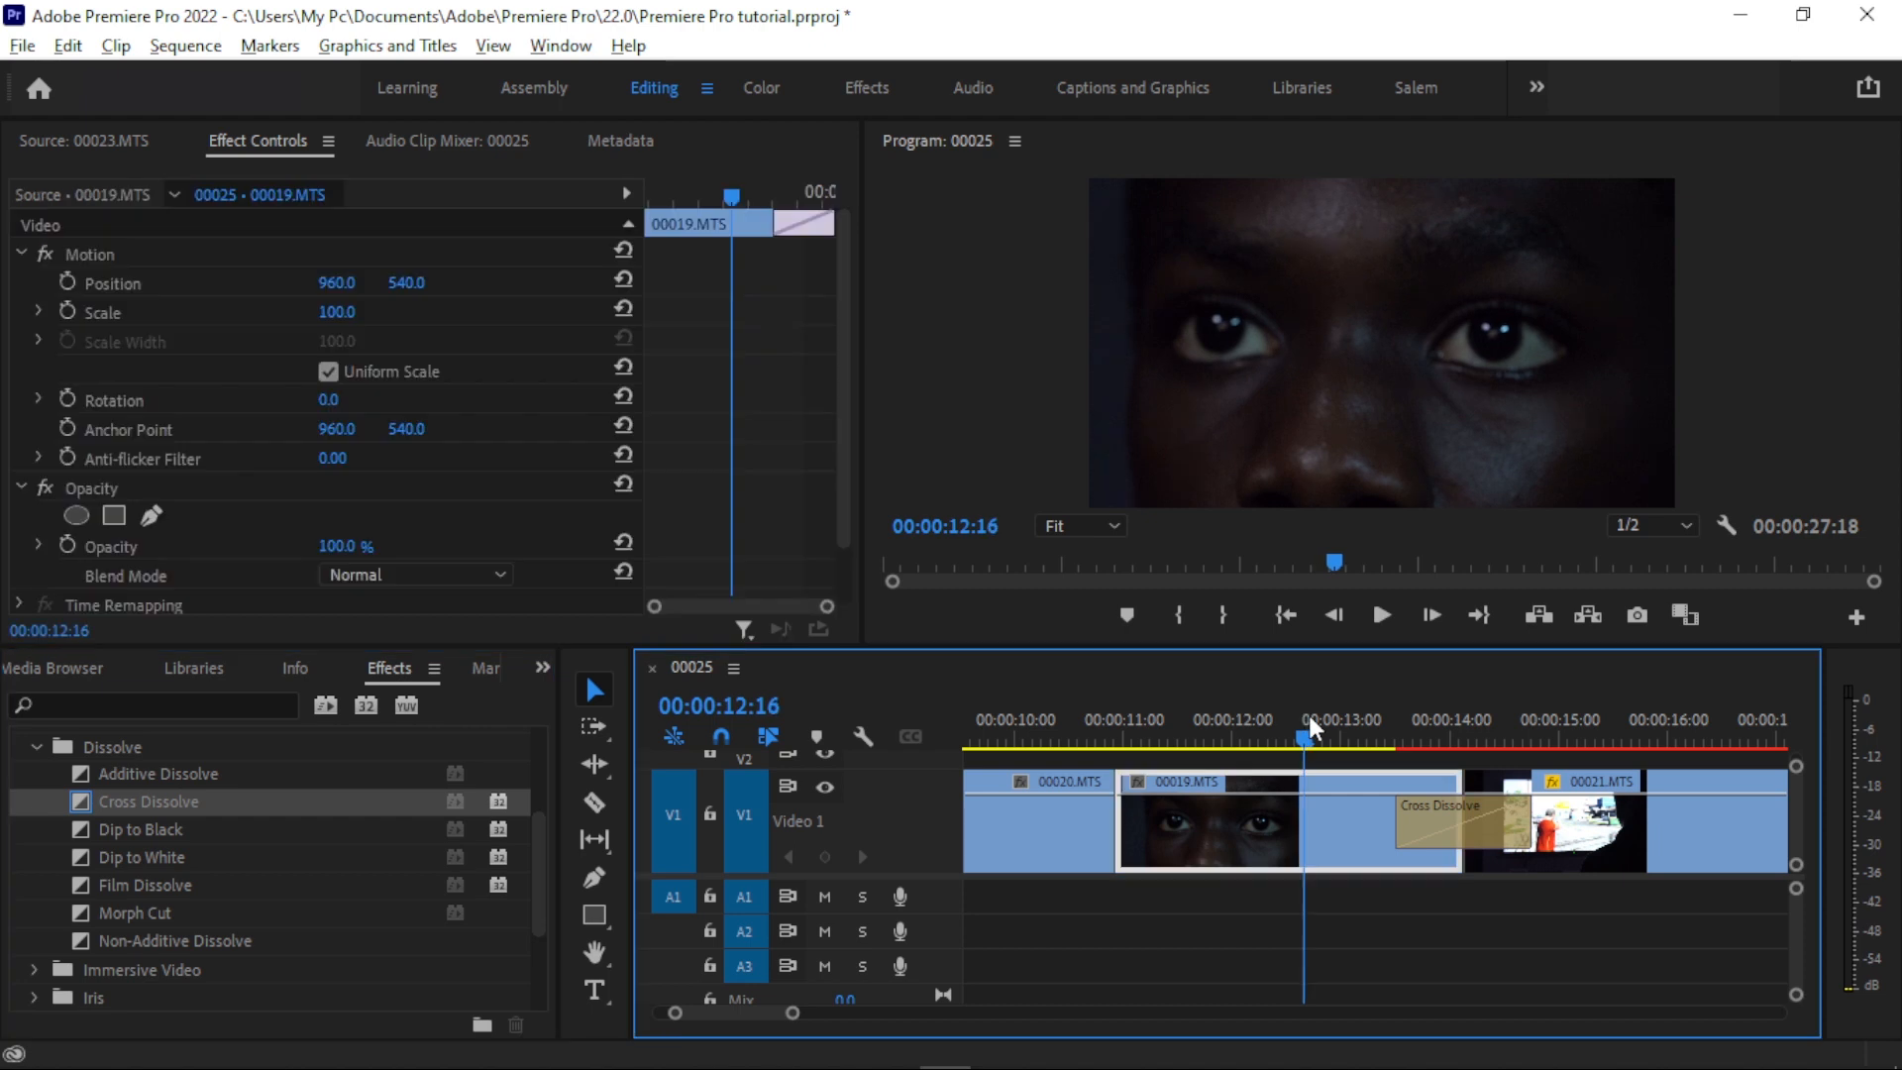
left_click_drag(1309, 715, 1559, 693)
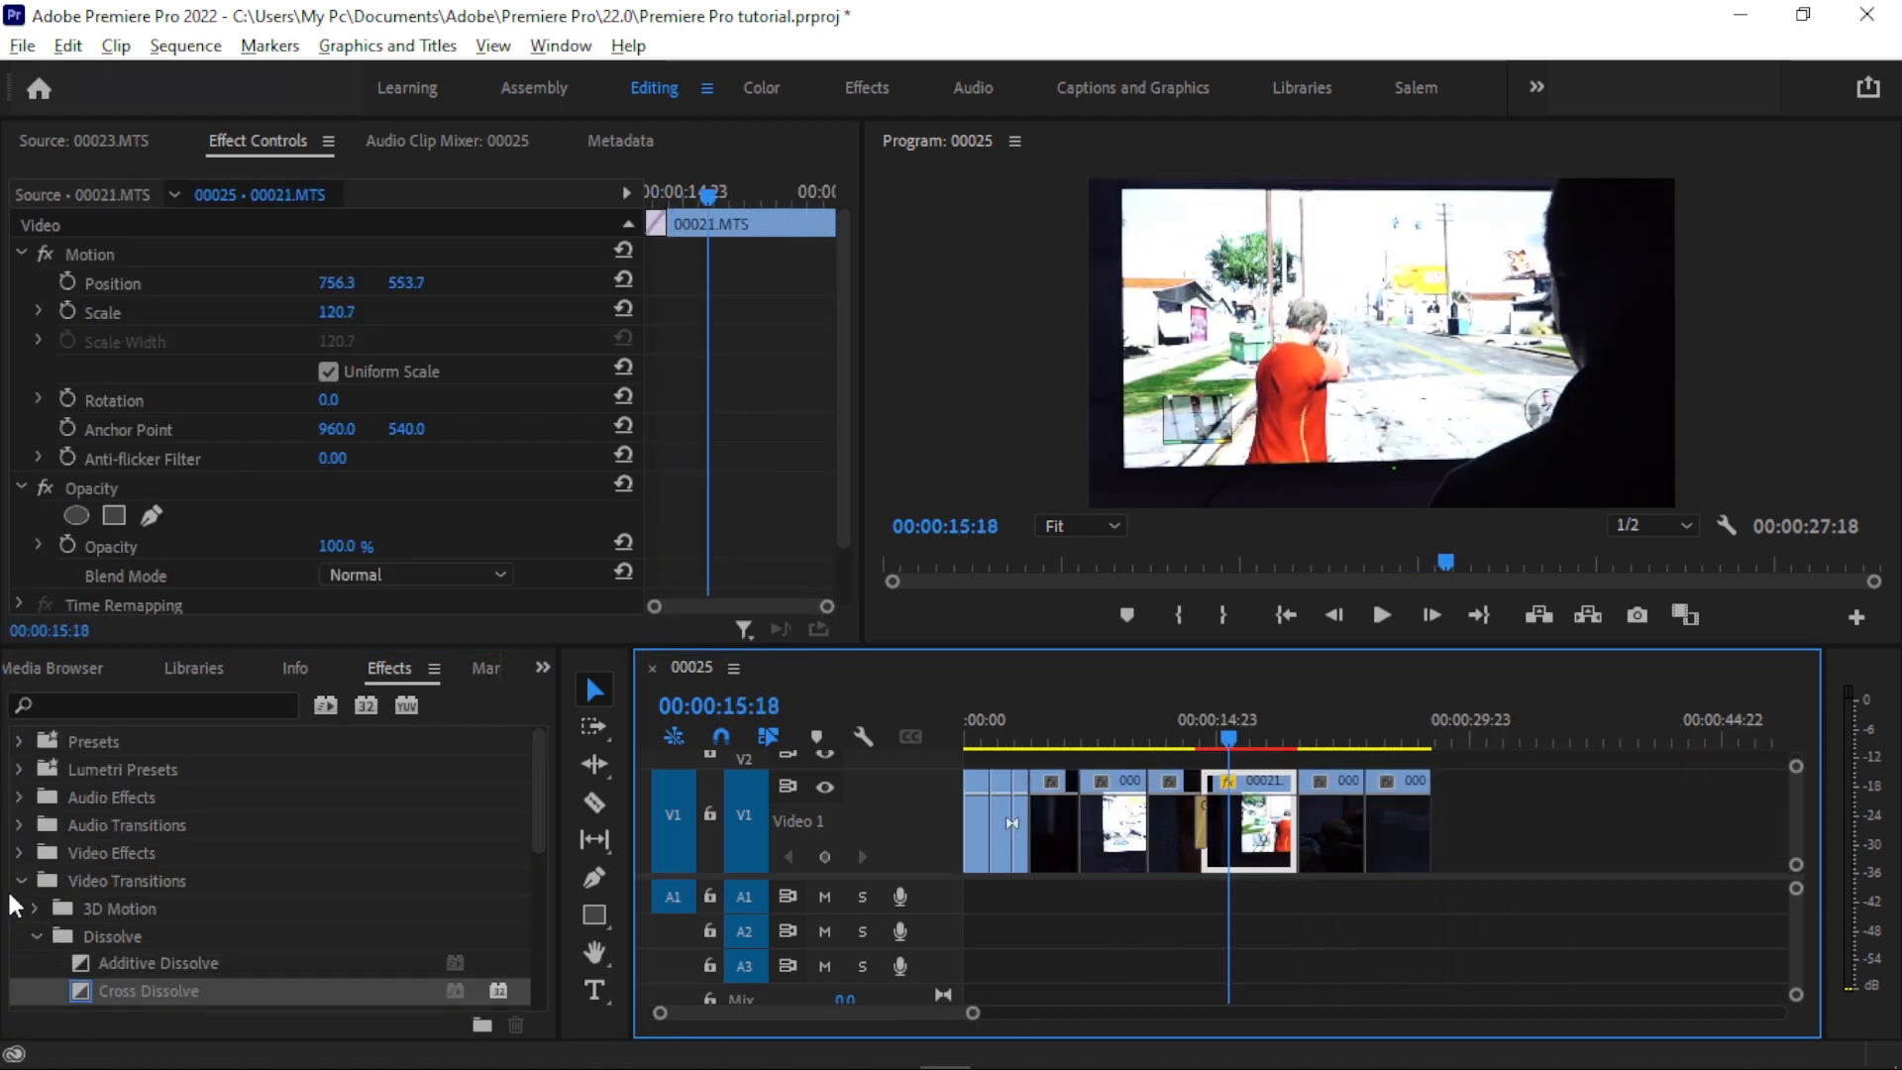
- Try the Gaussian Blur effect from Blur & Sharpen on 00020.MTS at 00:00:08:22 and experiment with its blurriness
left_click(19, 883)
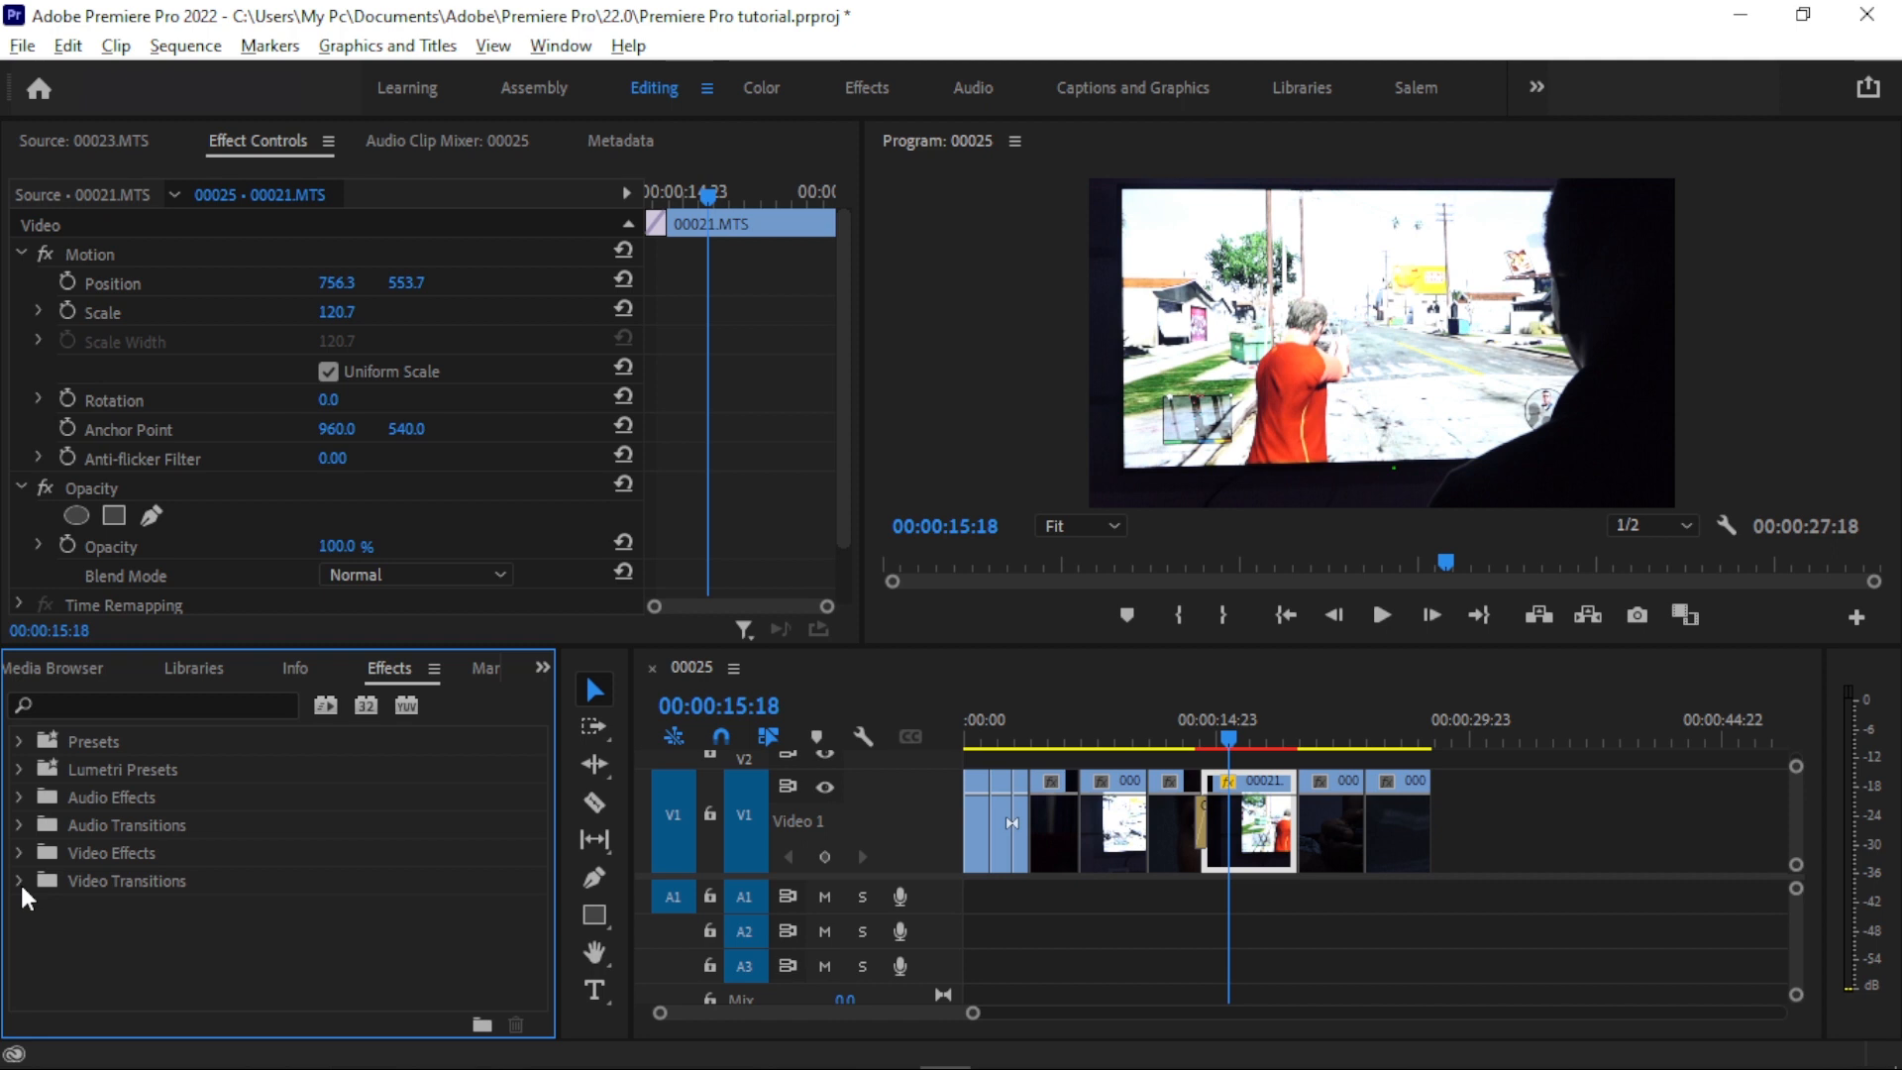
left_click(1386, 715)
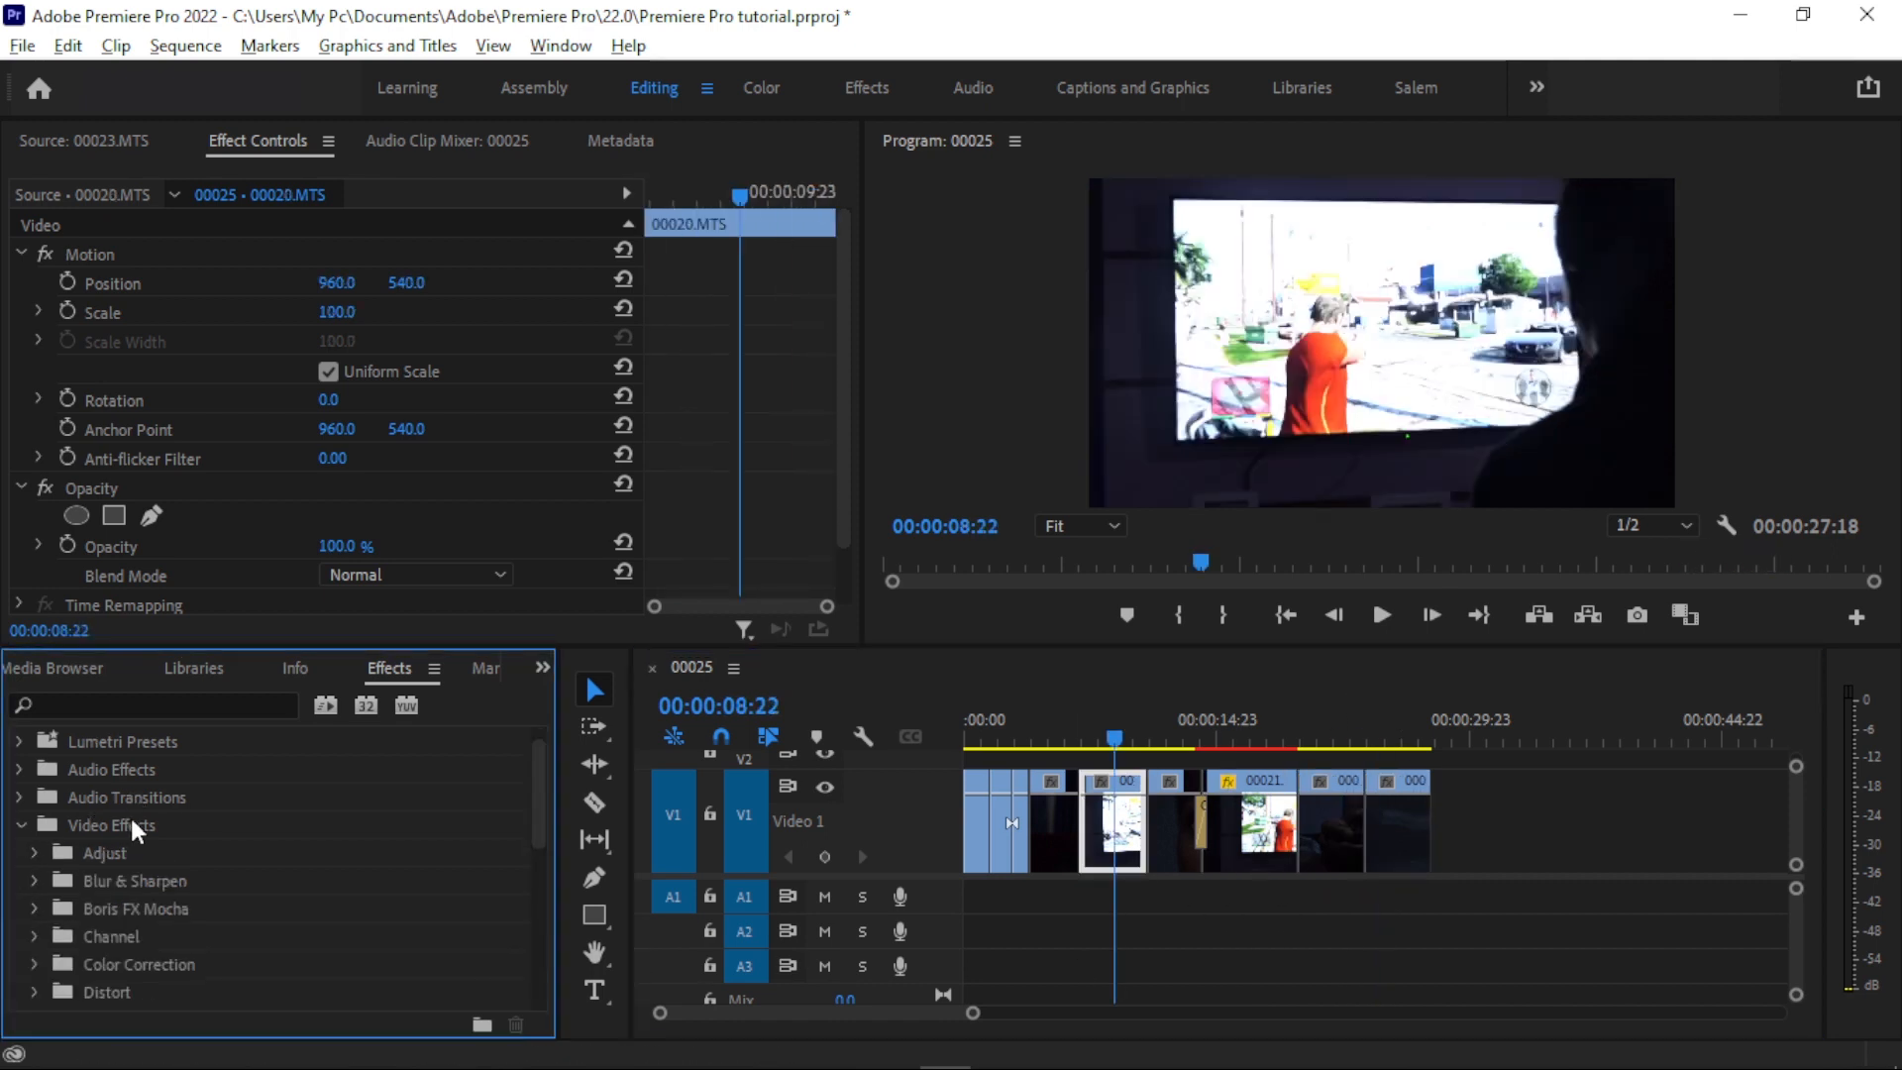
left_click(34, 846)
scroll(156, 832, "down", 2)
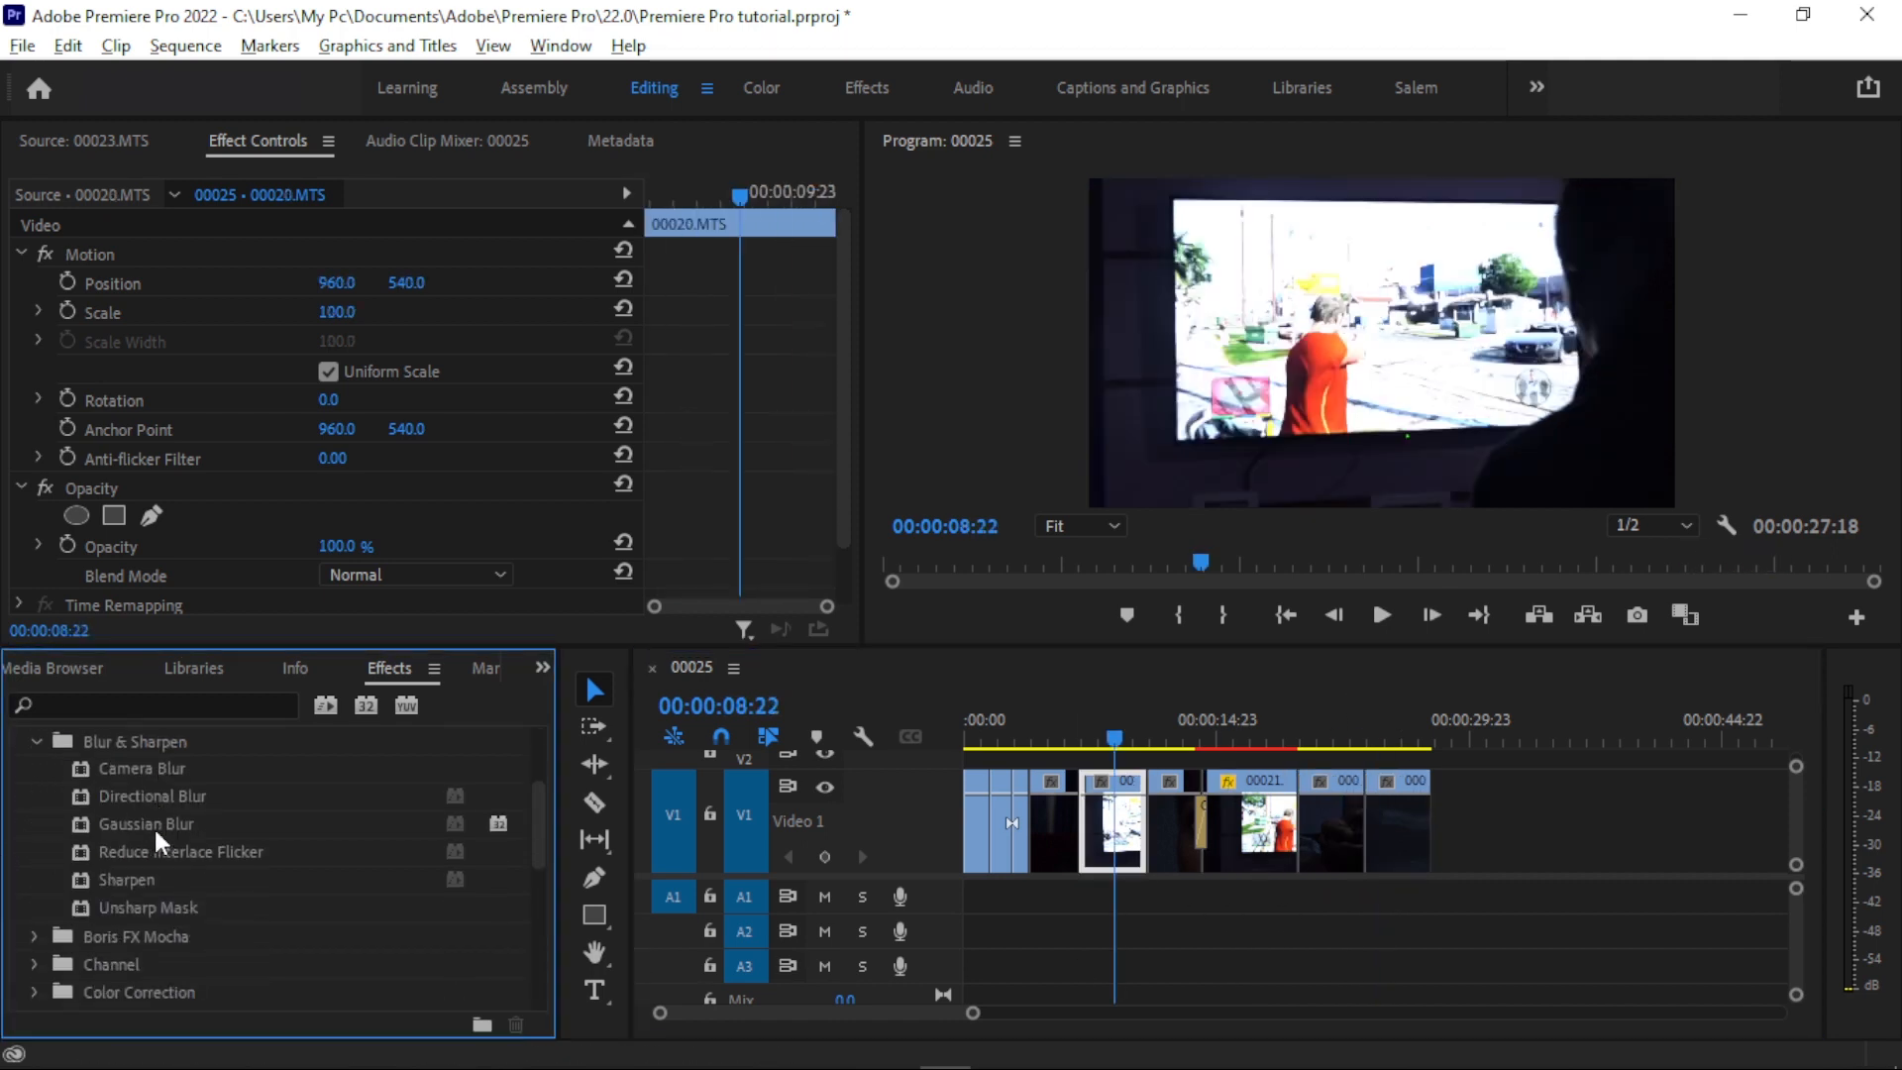
left_click_drag(111, 822, 247, 825)
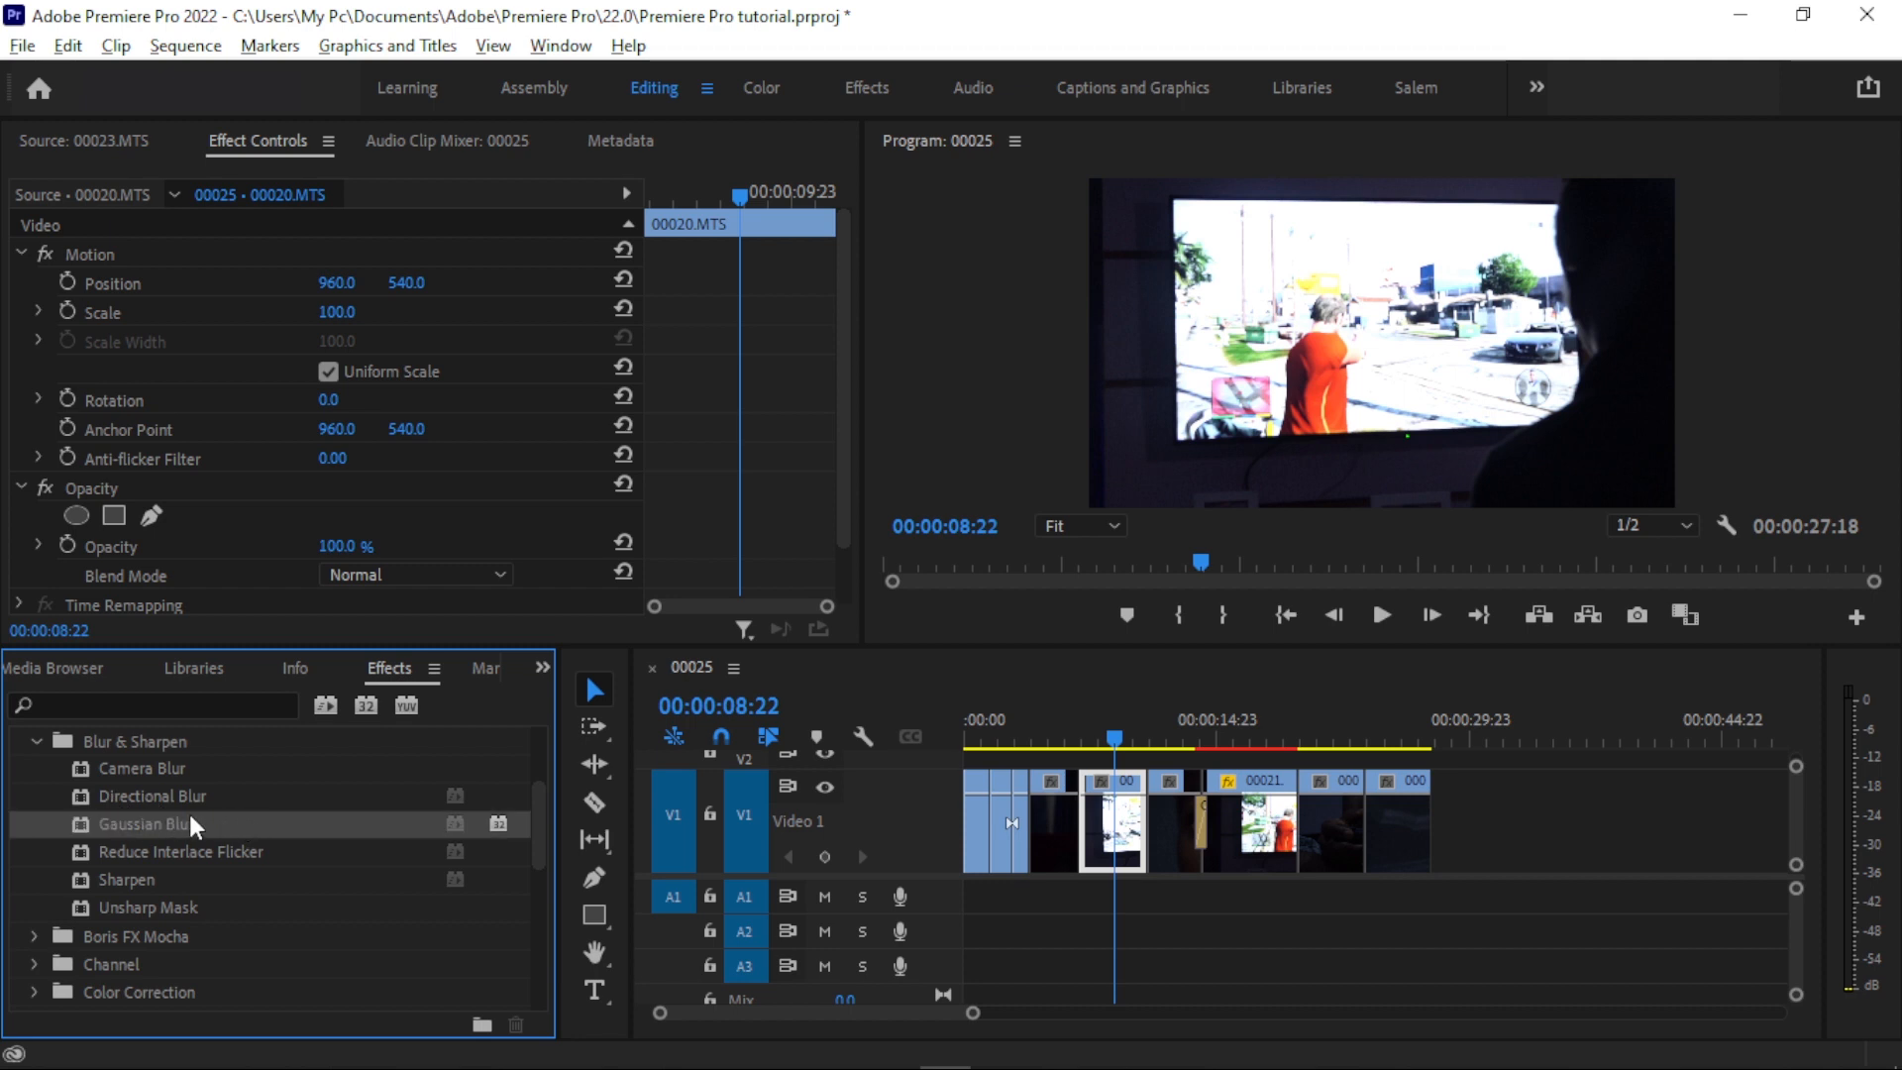
left_click_drag(175, 819, 1114, 847)
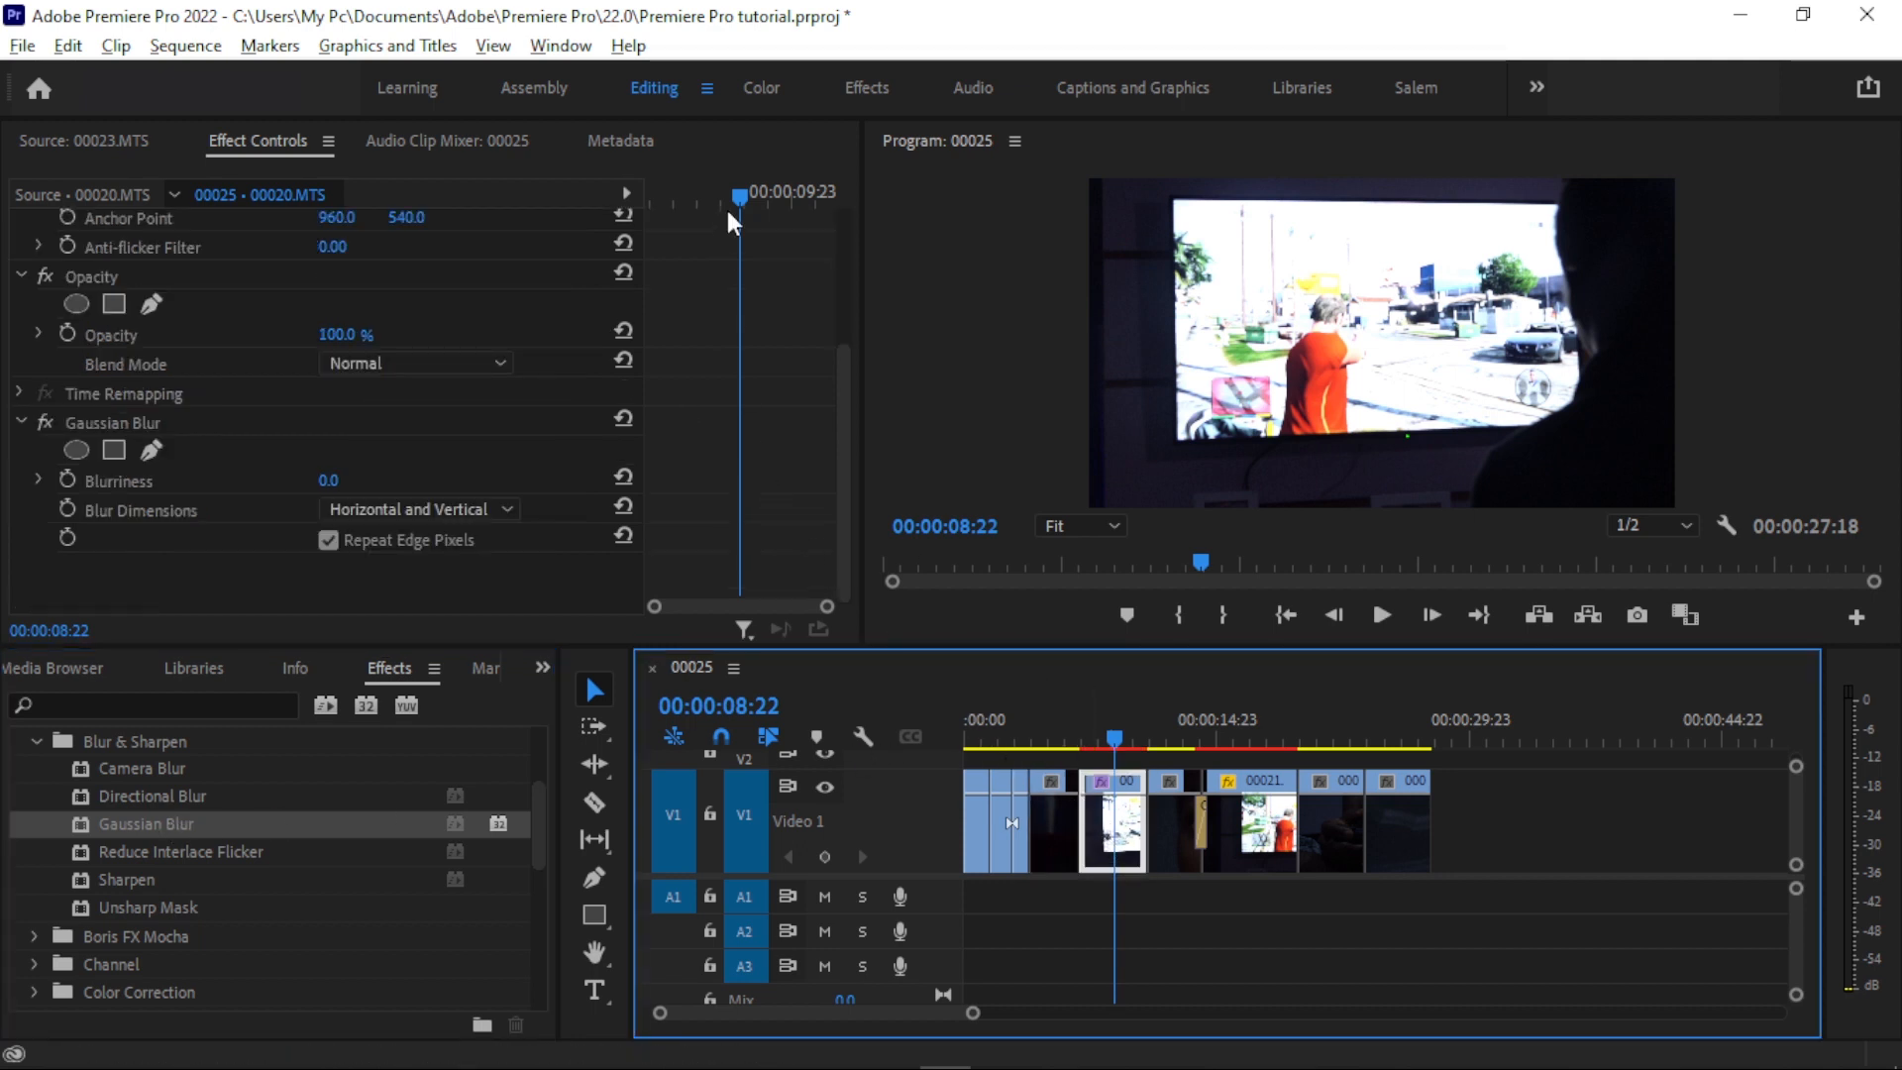
left_click(711, 316)
mouse_move(327, 483)
left_mouse_down()
mouse_move(567, 482)
mouse_move(327, 483)
left_mouse_up()
- Add the text "GTA V GAMING" over the video picture at 00:00:00:08
left_click(965, 725)
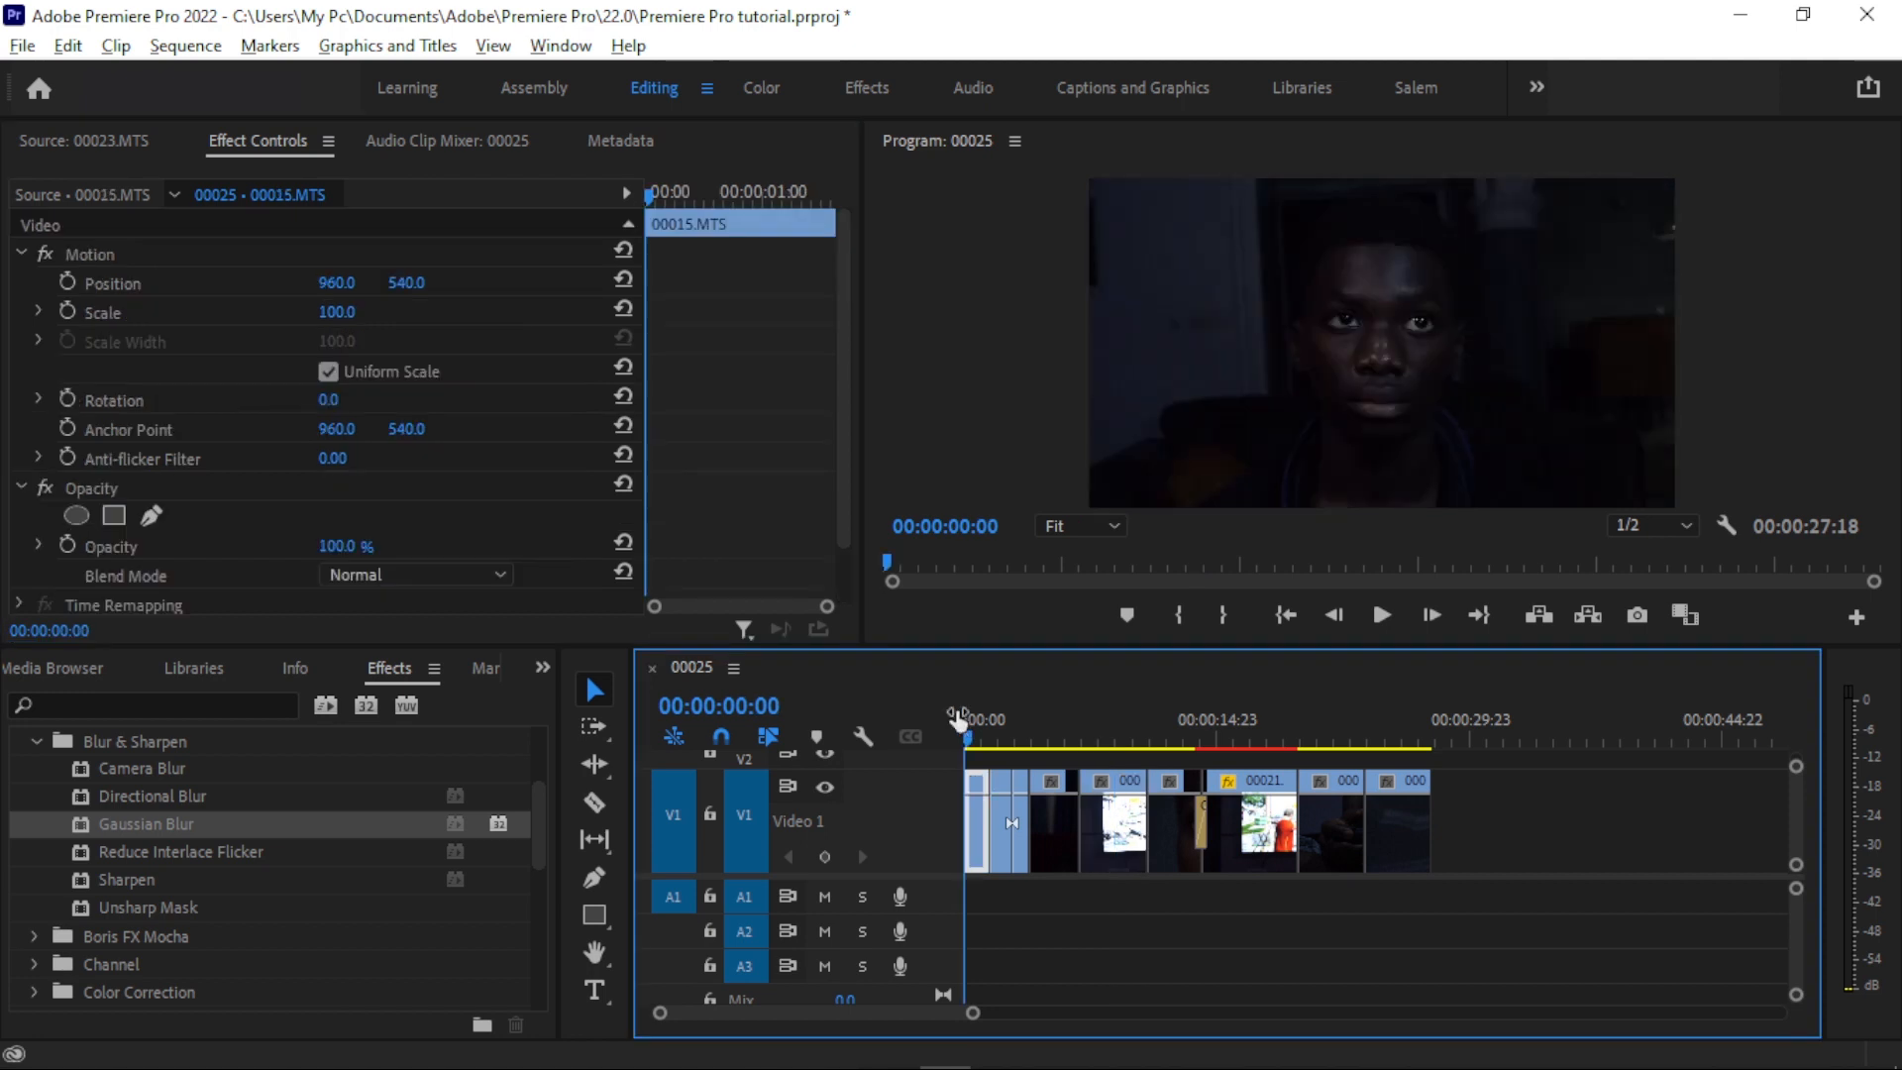
left_click_drag(977, 733, 972, 743)
left_click(1217, 989)
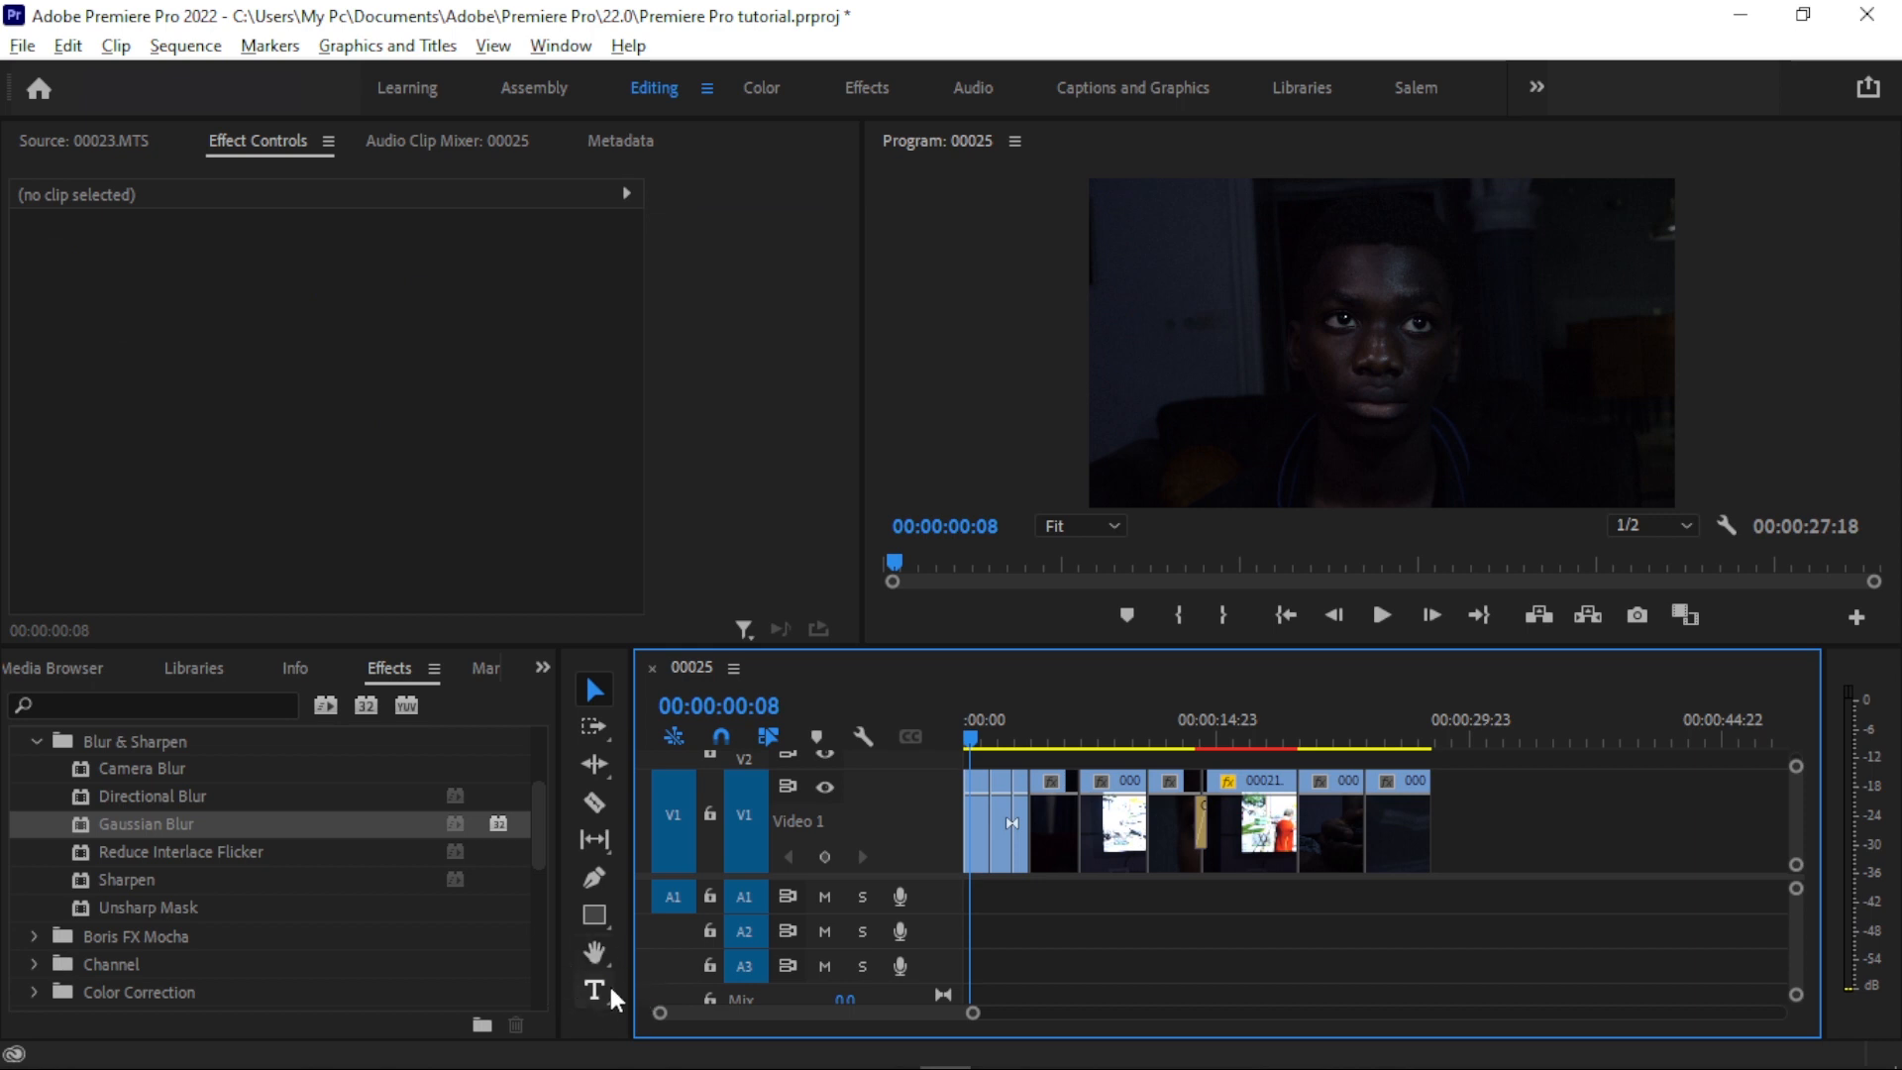
key("t")
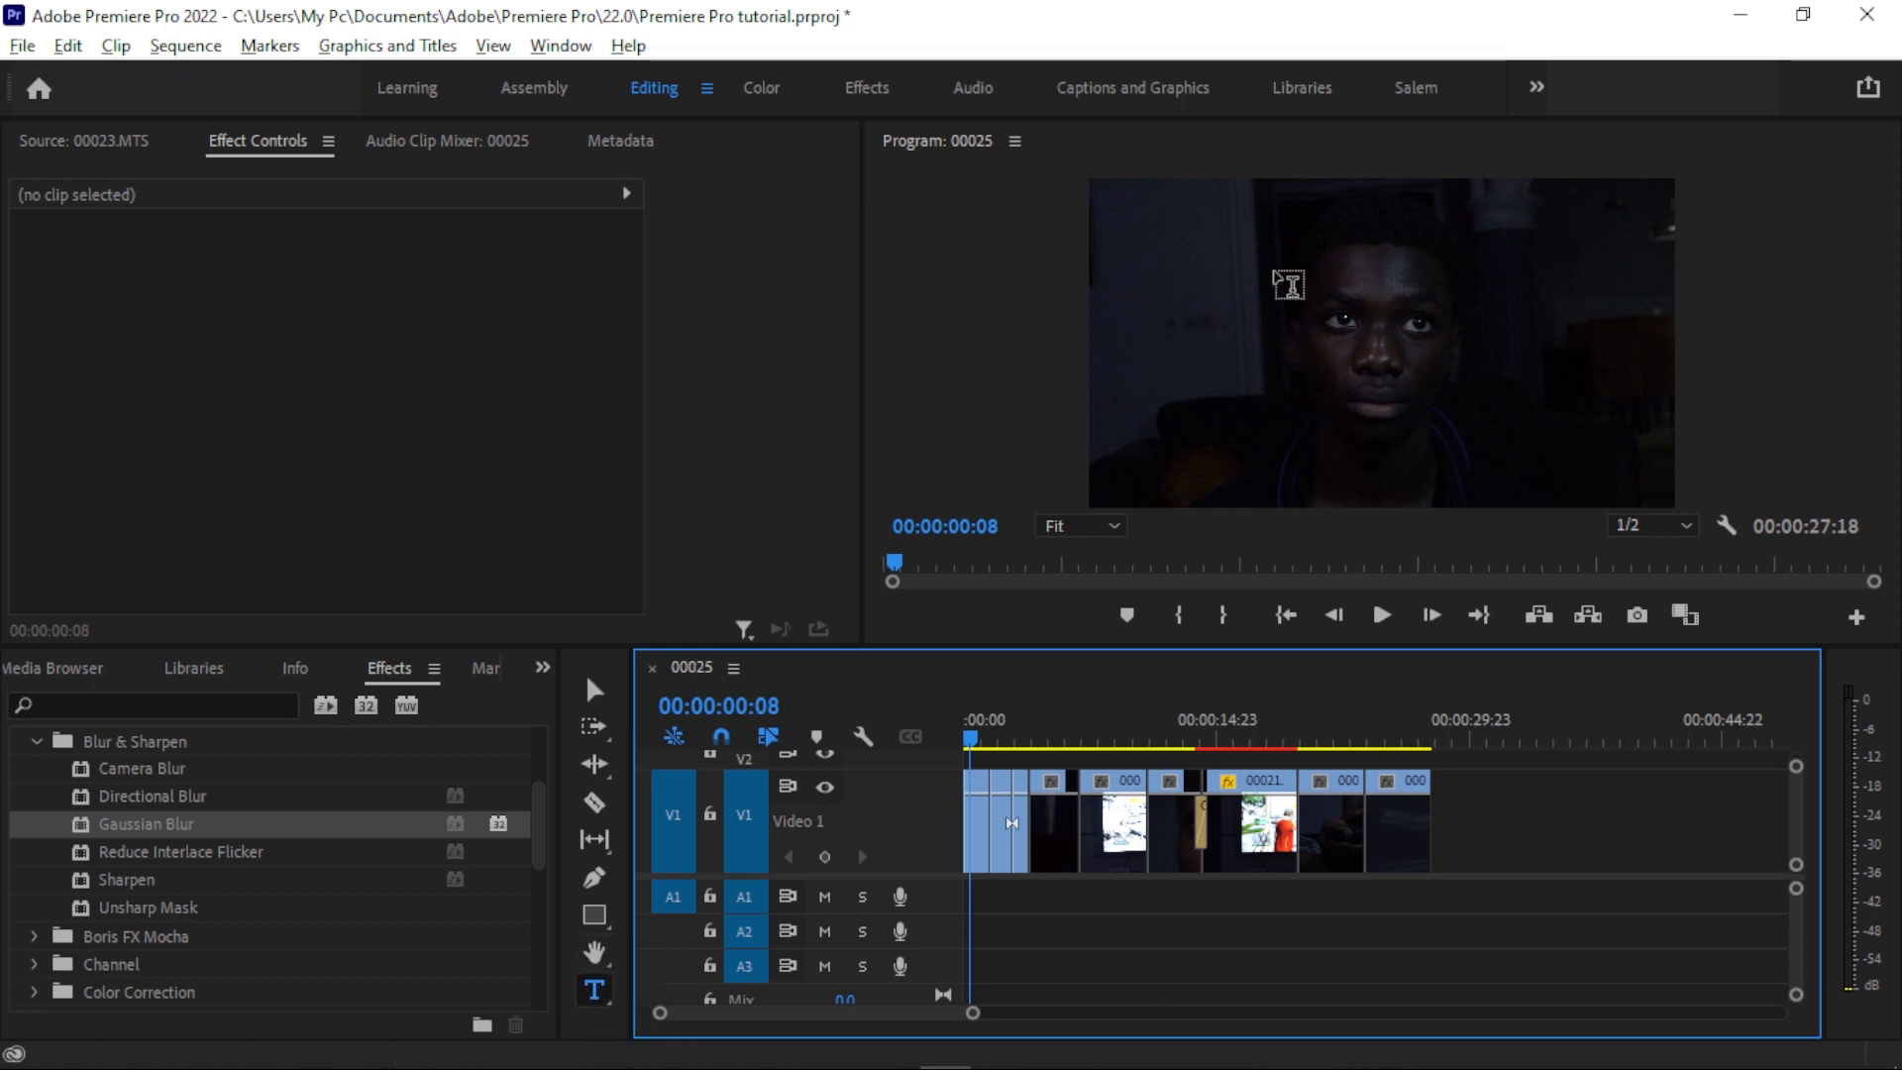
left_click(1278, 315)
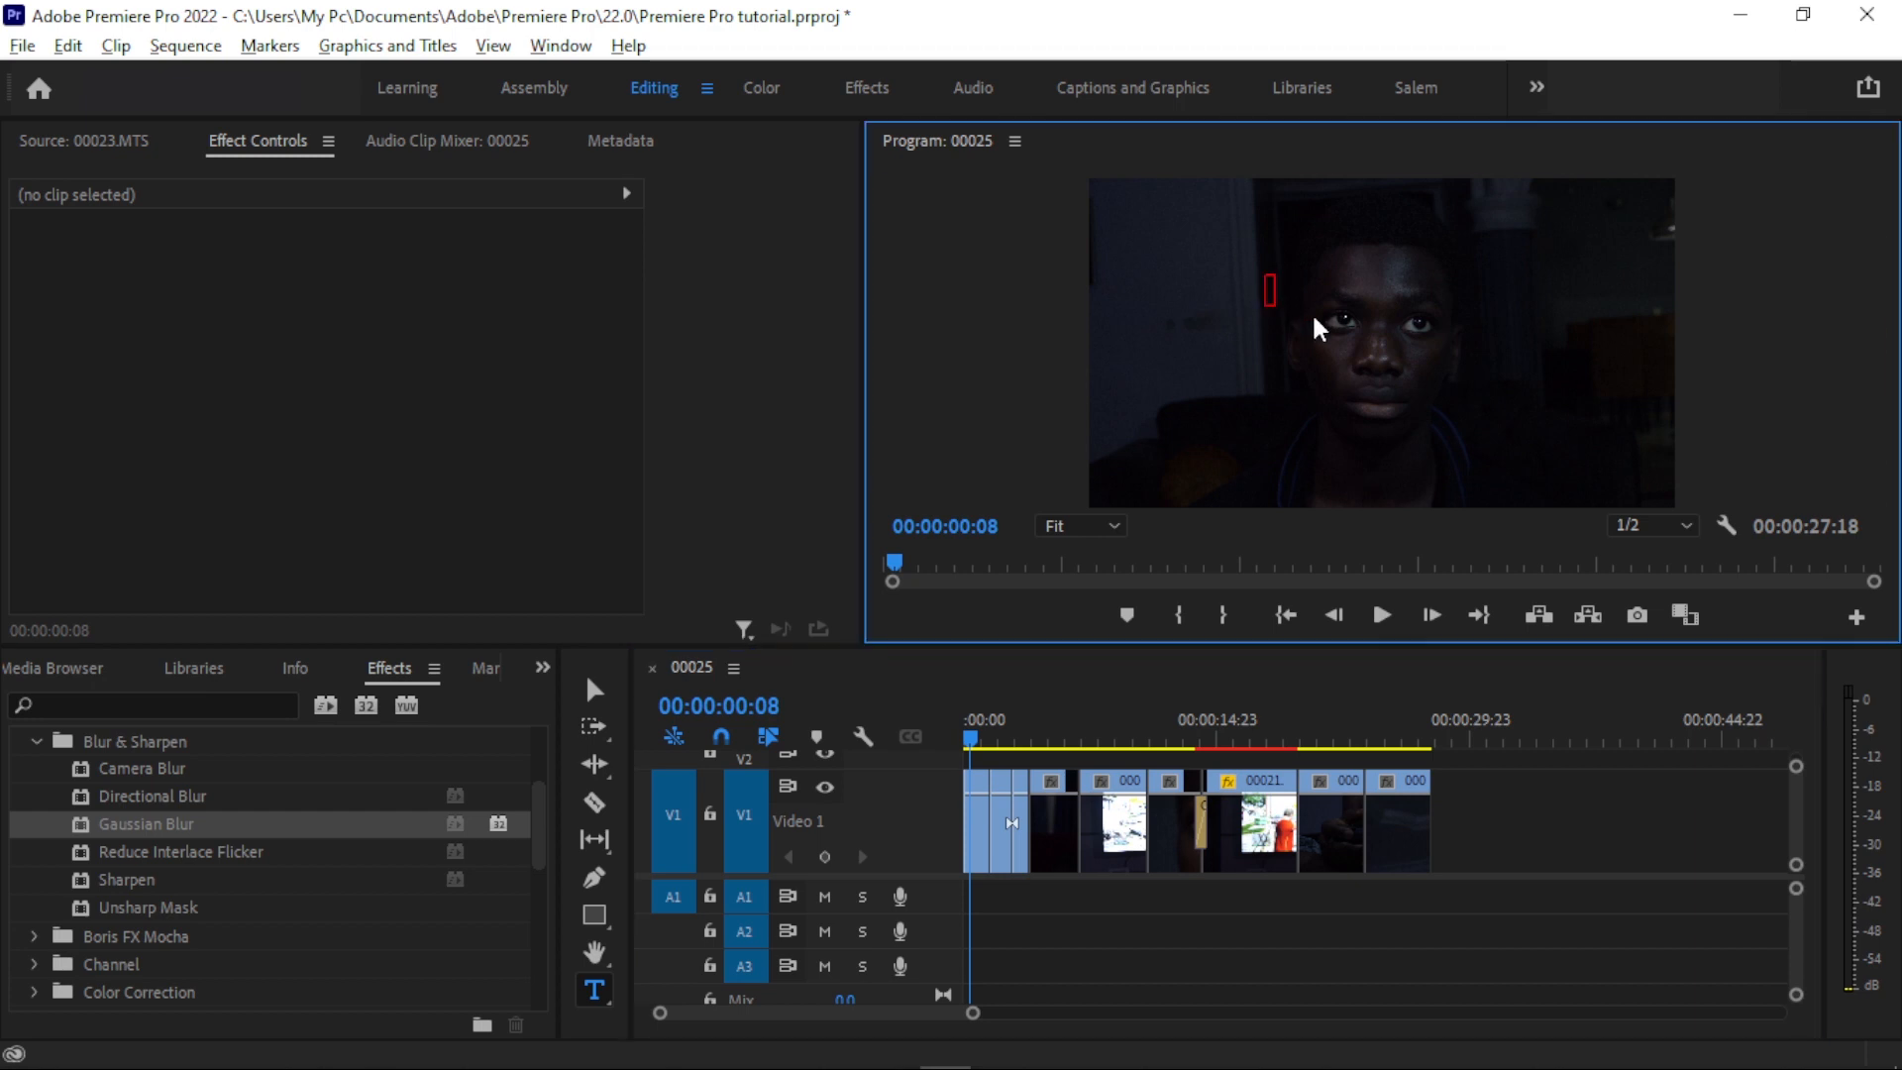
type("GTA V GAMING")
key("Escape")
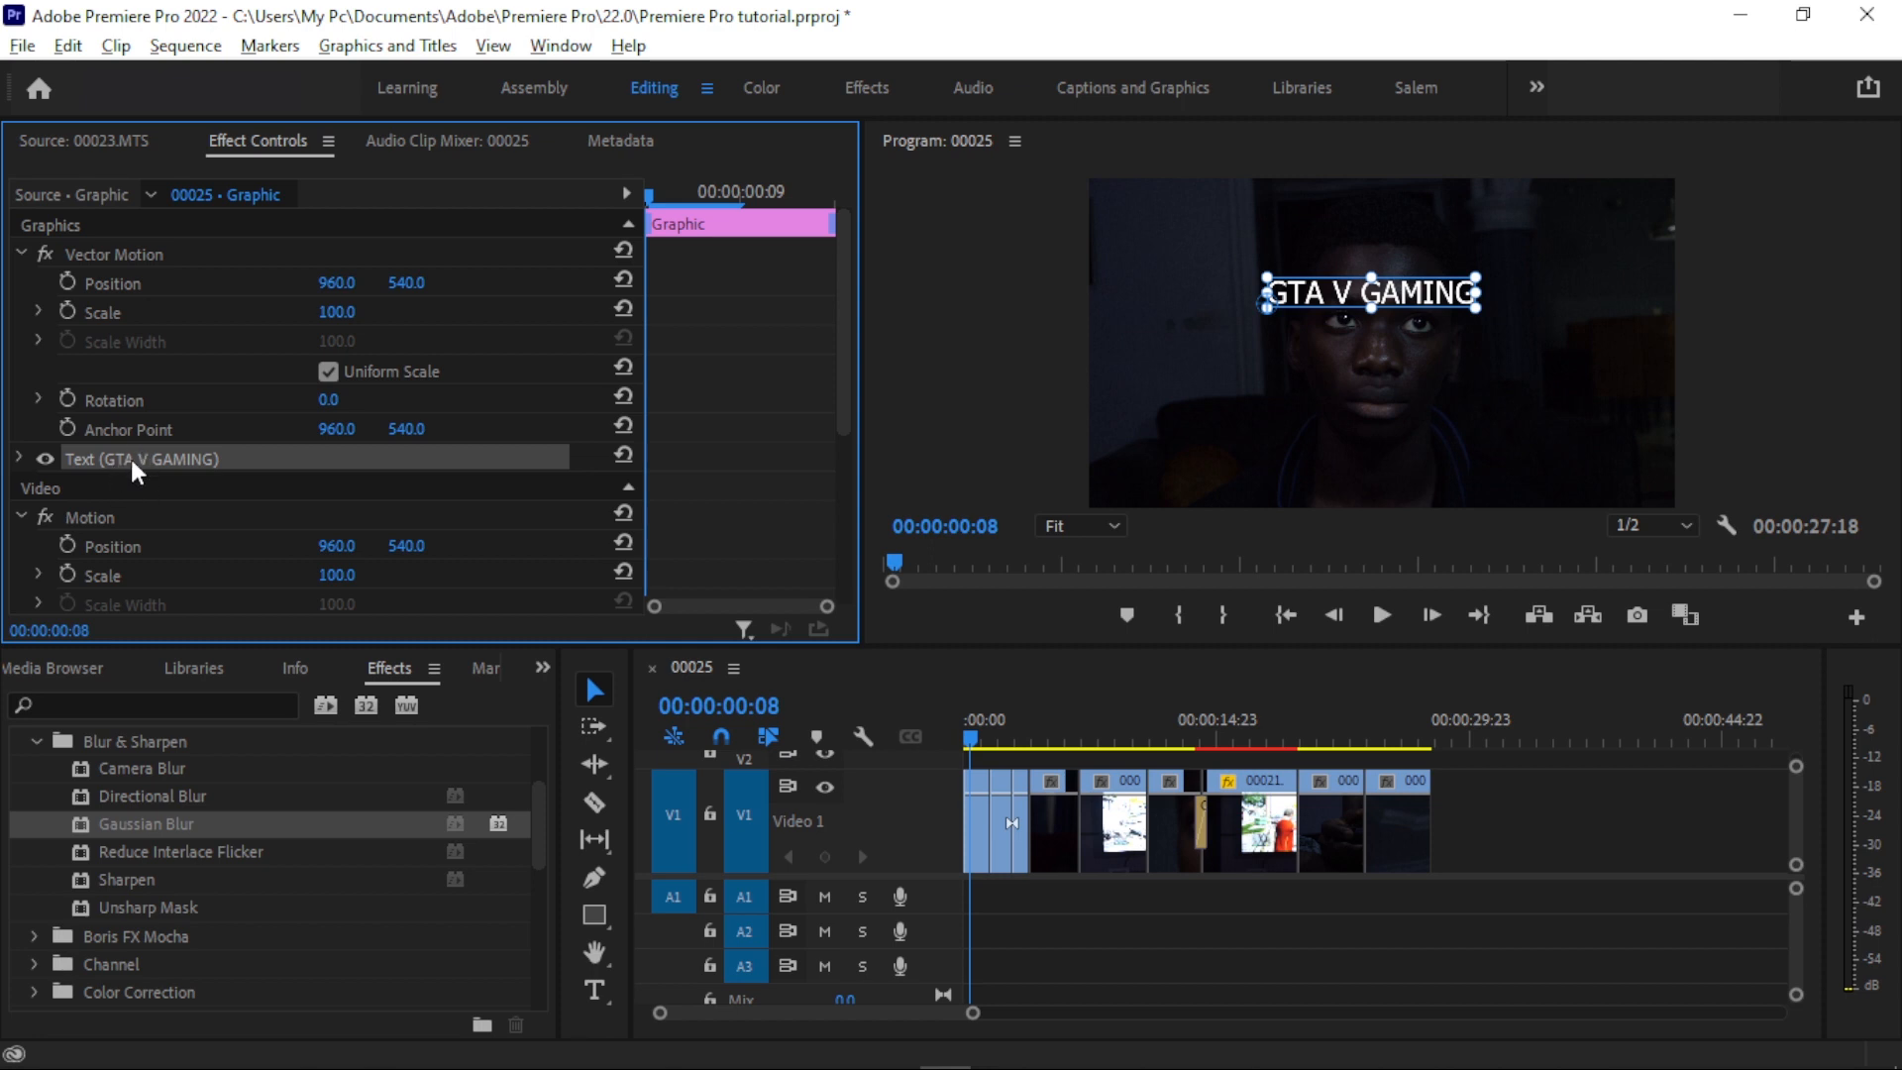
- Select the GTA V GAMING title clip on track V2 and set its font to Bebas Neue from the favourite fonts
left_click_drag(822, 879, 822, 927)
left_click(1264, 776)
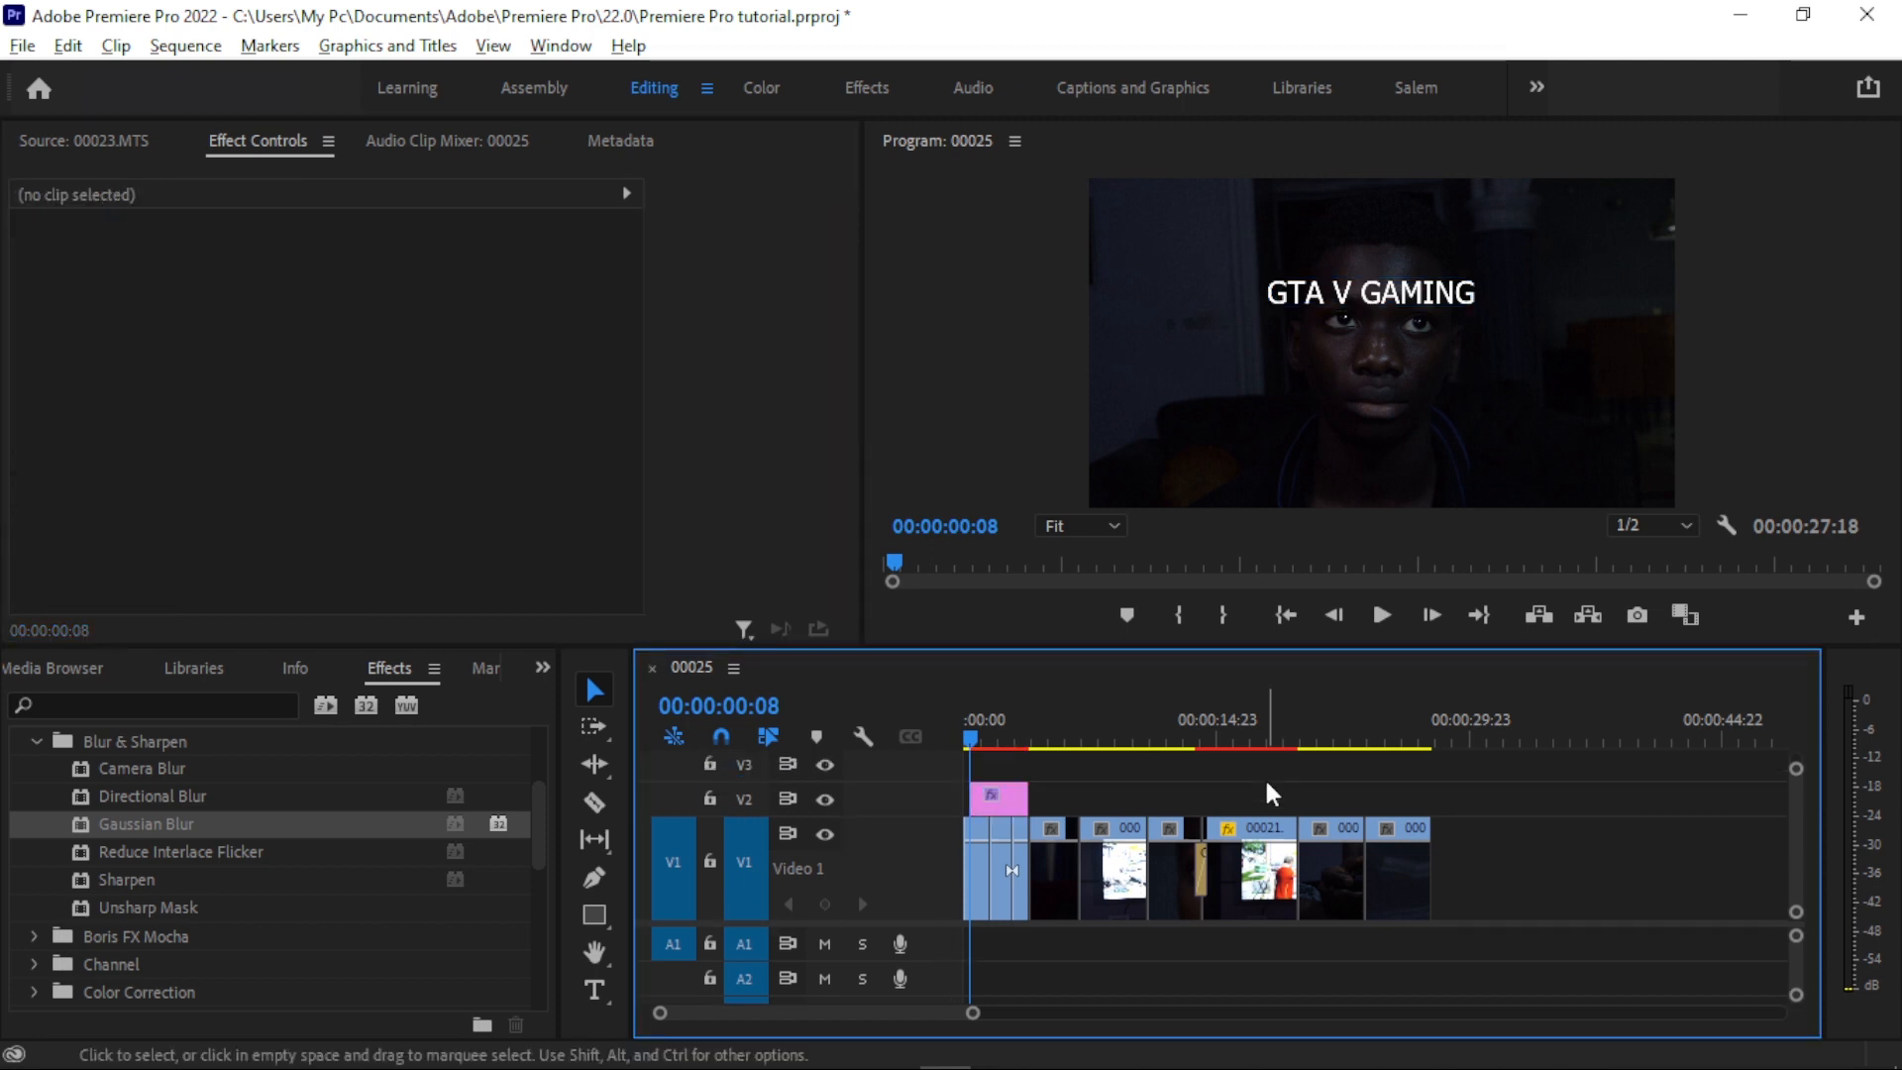
left_click(990, 808)
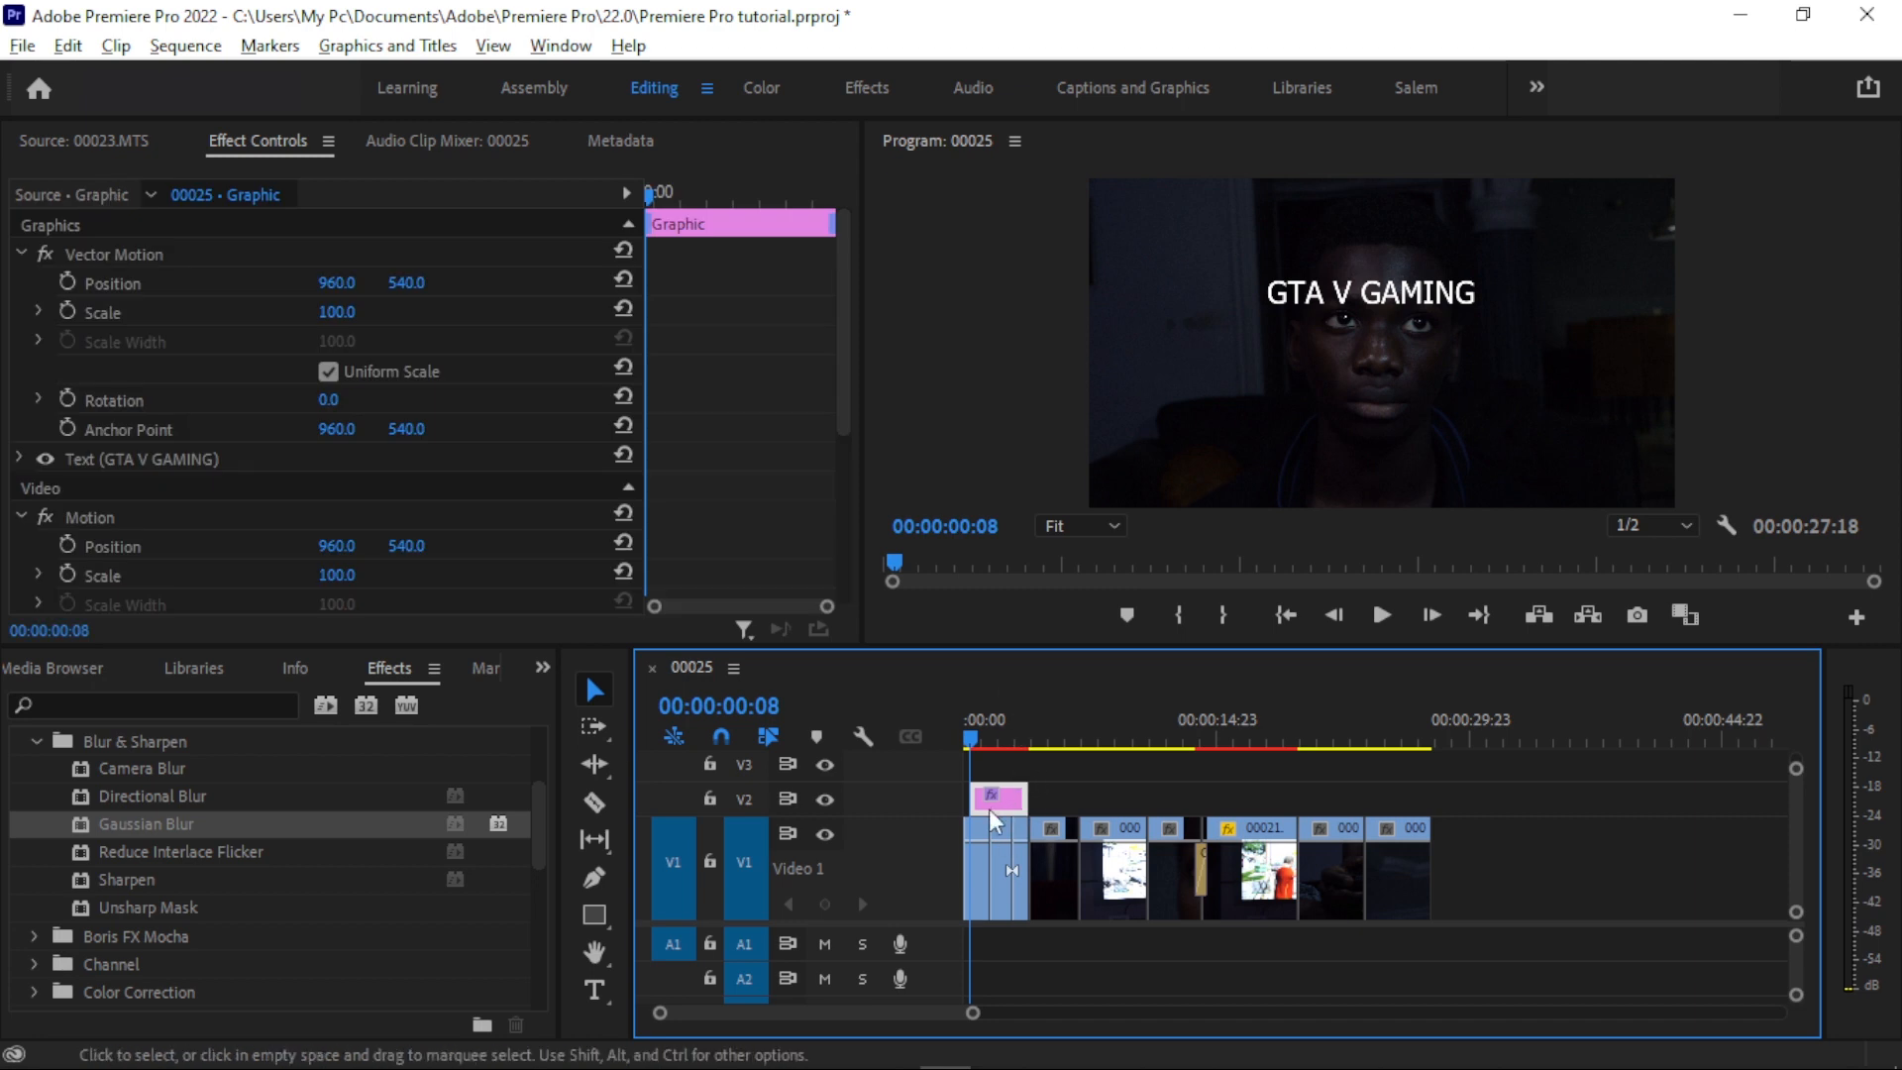
left_click(1023, 797)
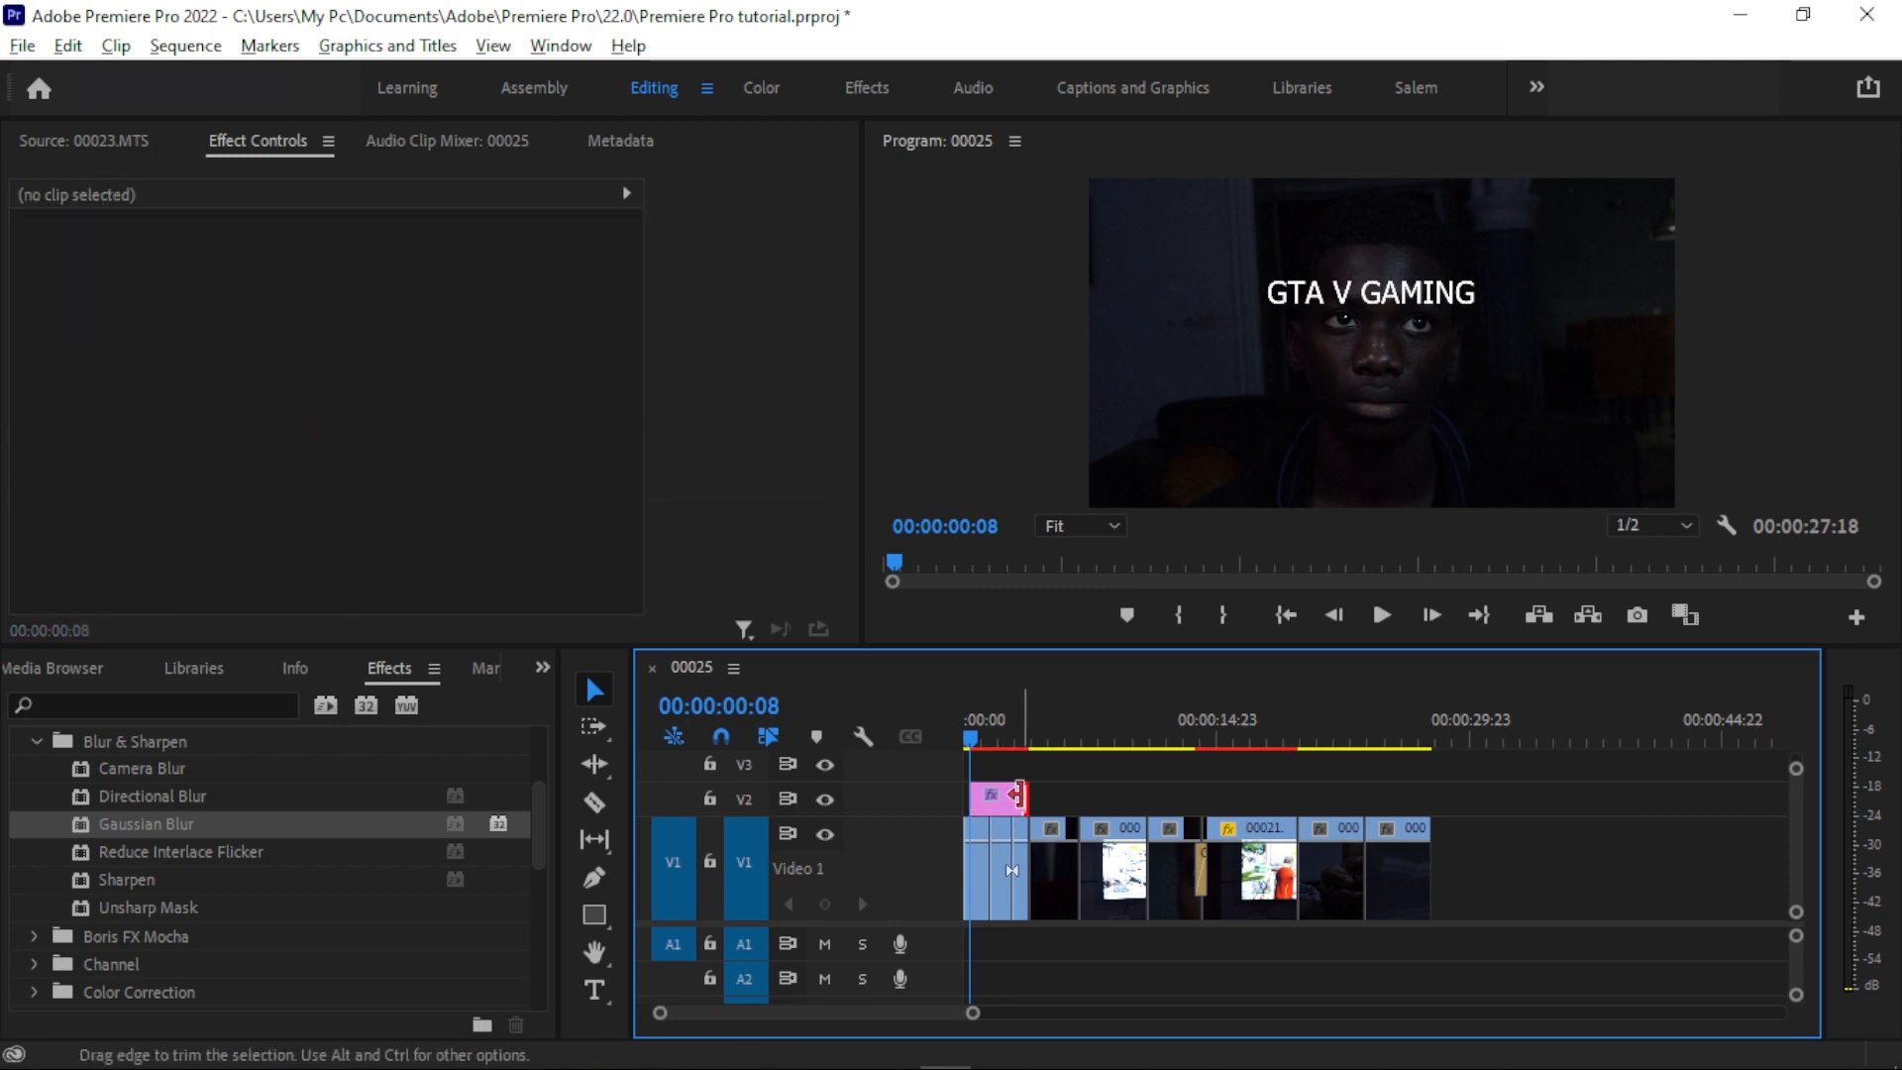
left_click(1014, 797)
left_click(1323, 302)
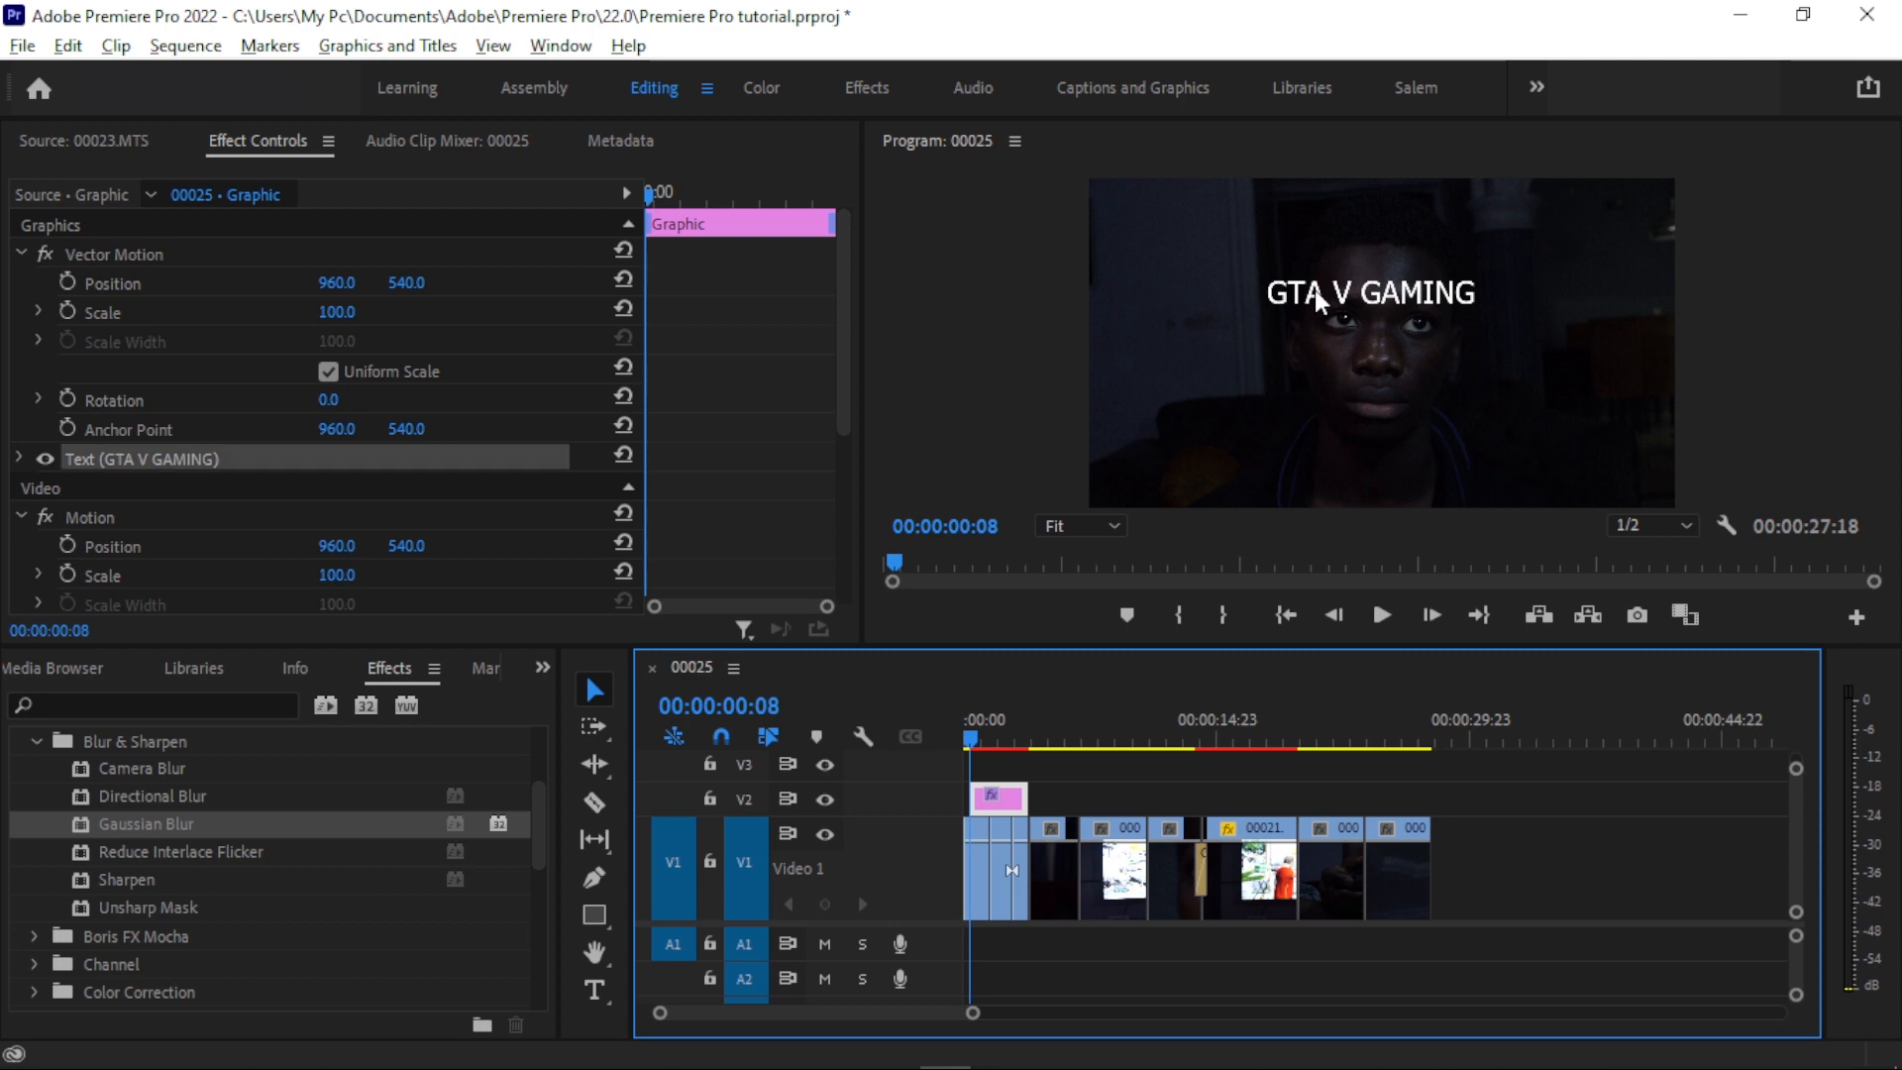
left_click(19, 458)
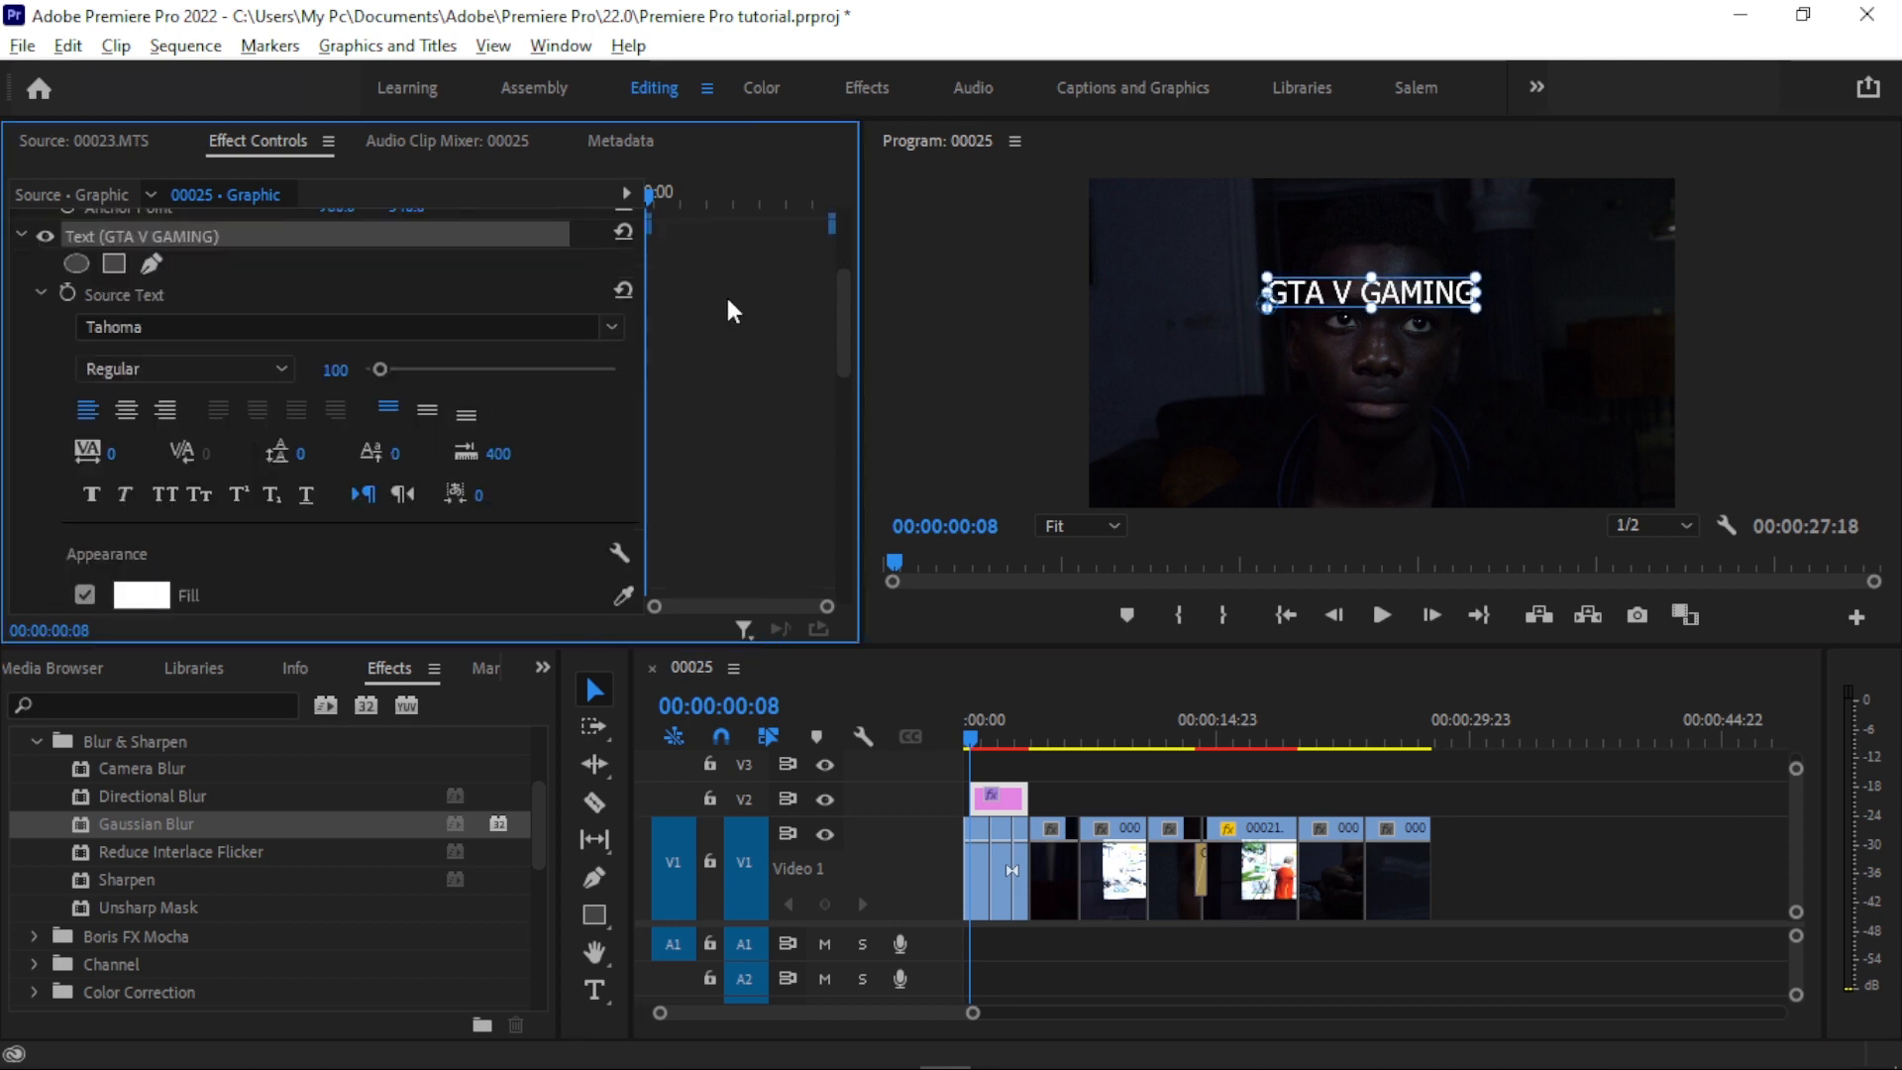
left_click(616, 329)
scroll(297, 595, "up", 6)
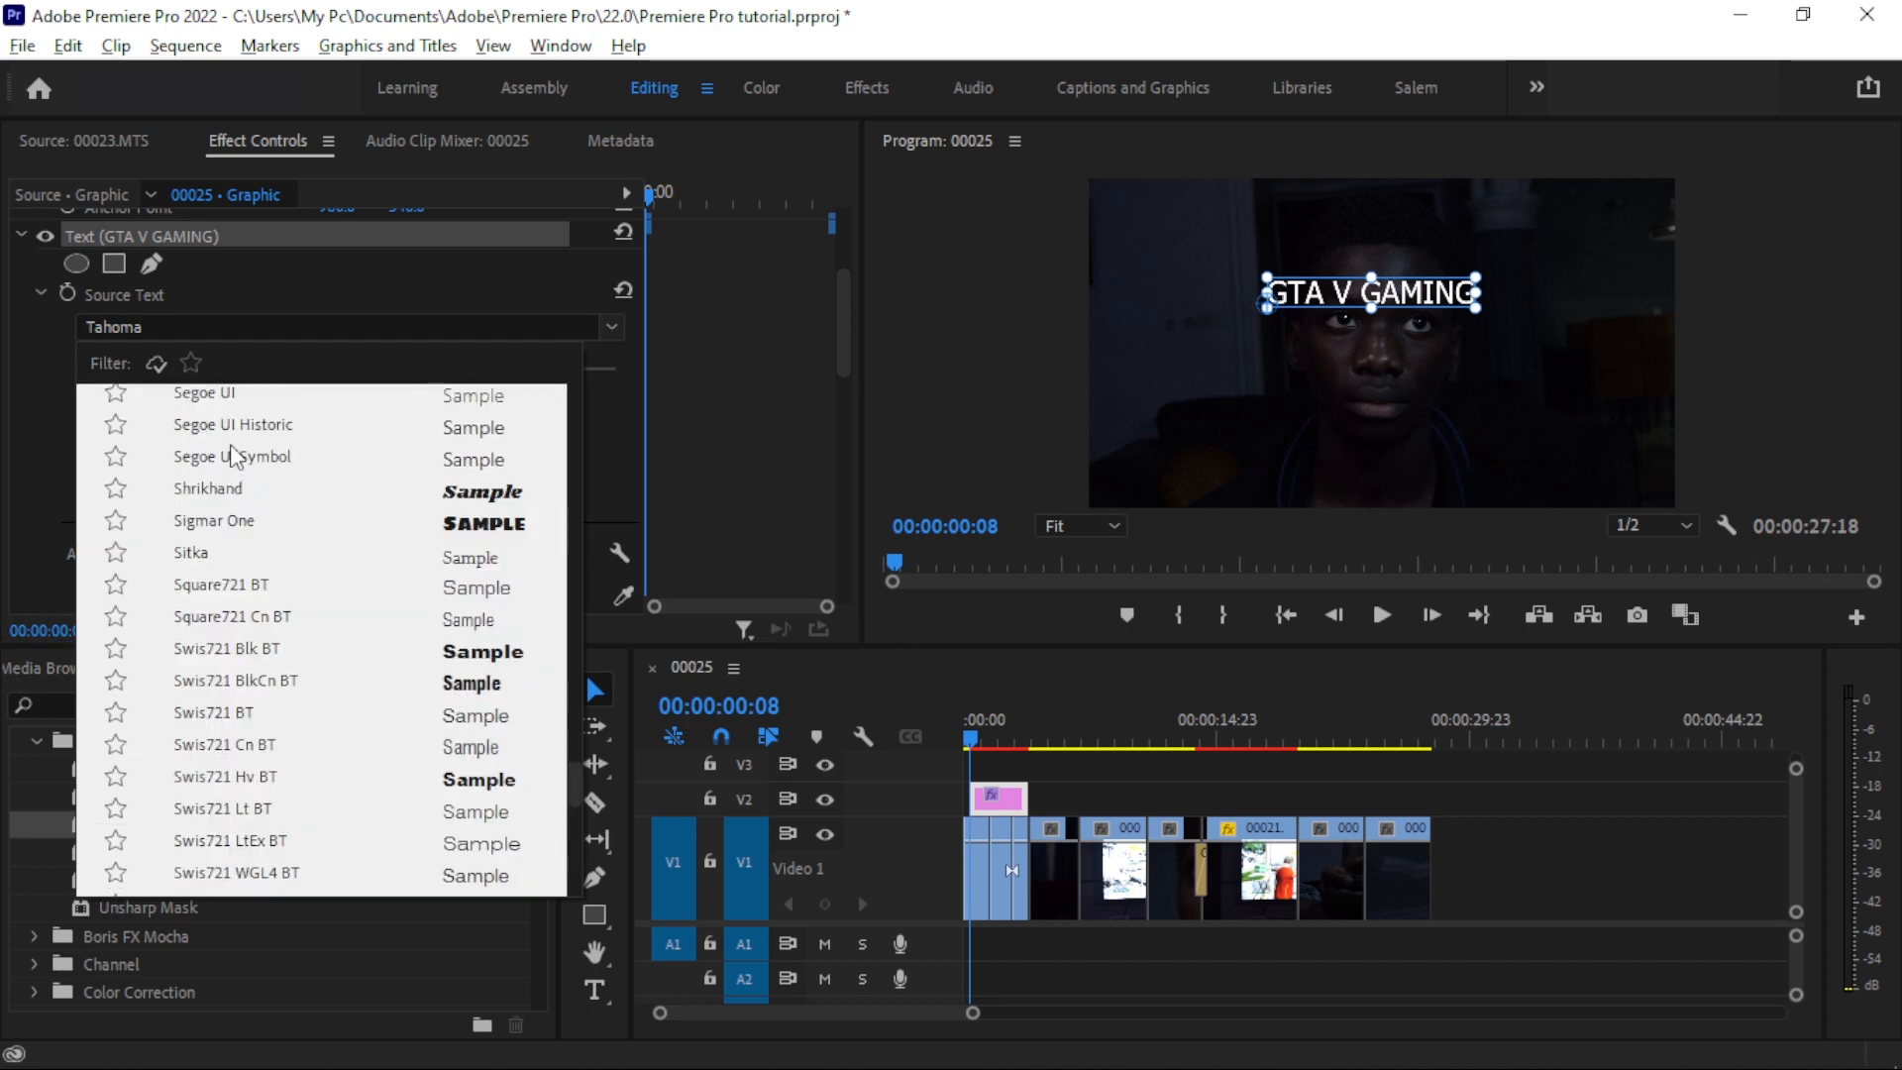
left_click(191, 362)
left_click(201, 404)
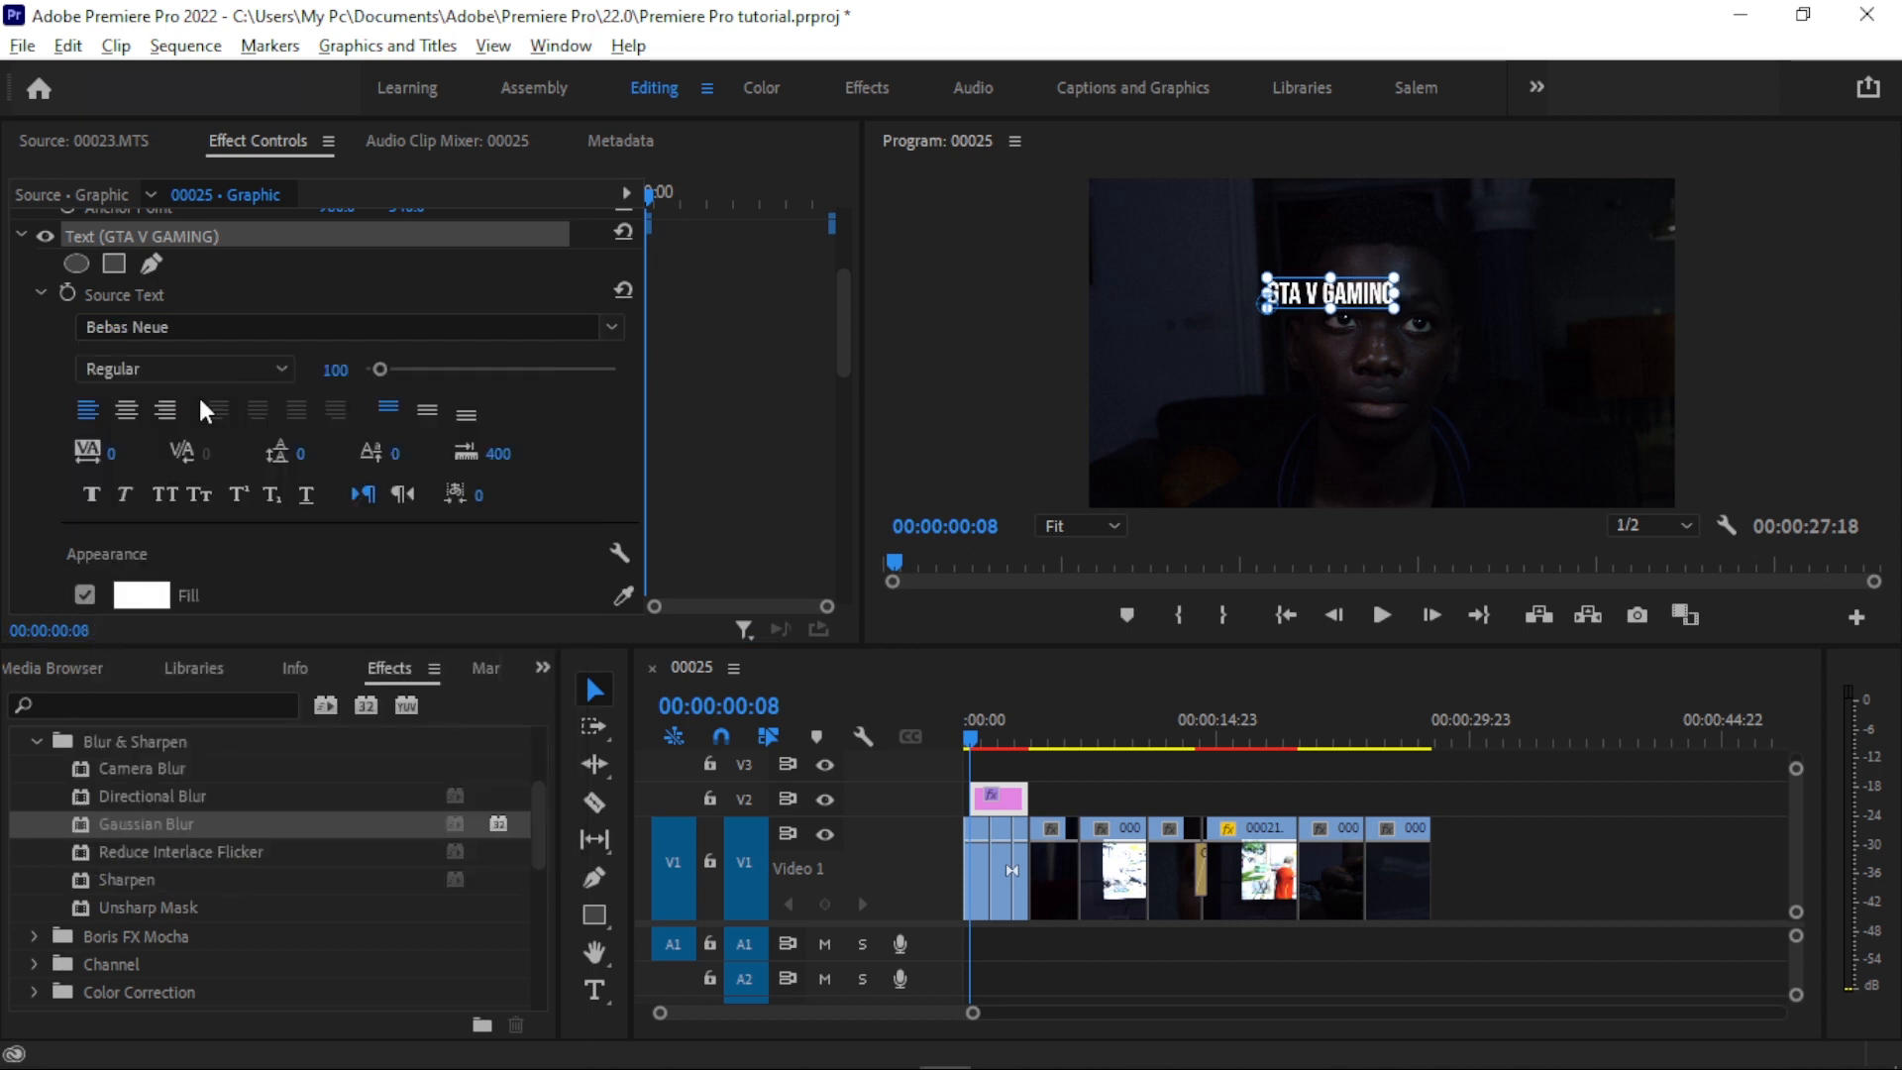
- Set the title text's tracking to 79 and lower it in the frame to a vertical position of 1008.1
left_click_drag(110, 461, 552, 472)
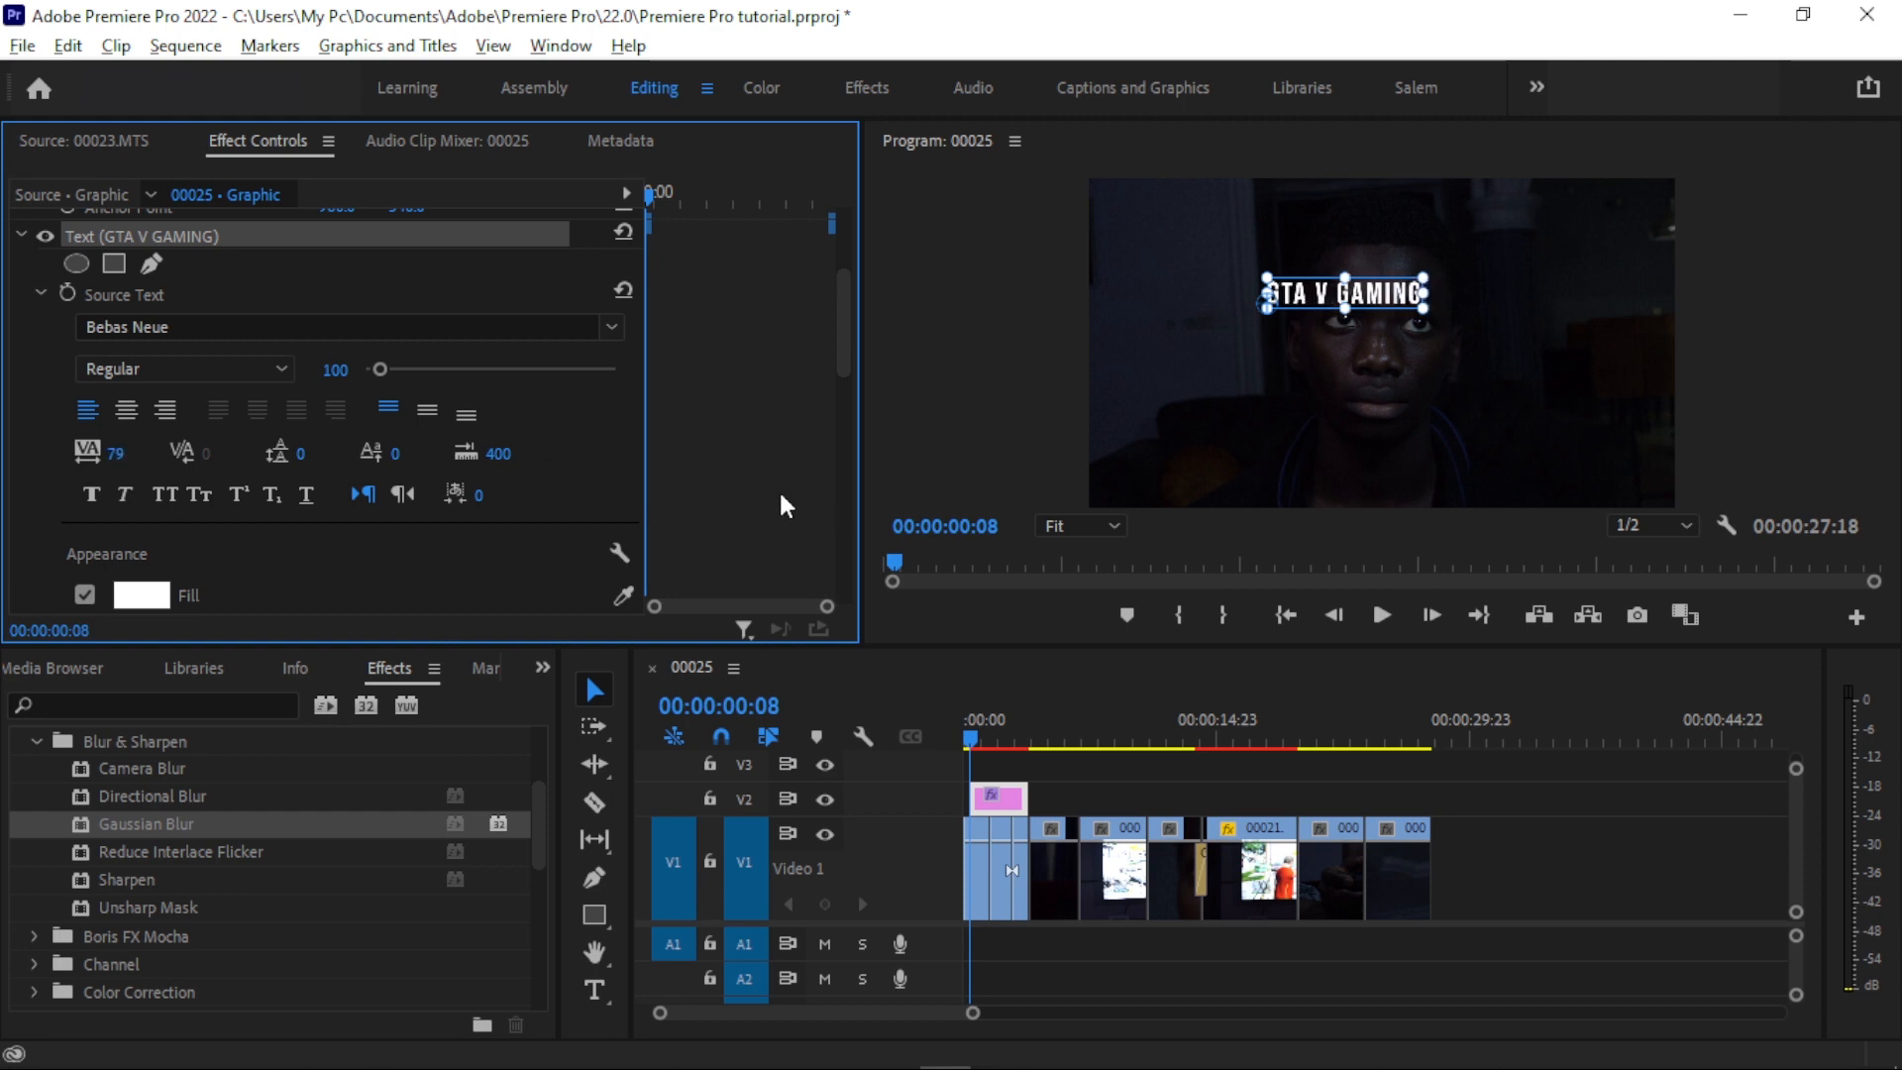
scroll(779, 490, "down", 6)
left_click_drag(406, 469, 551, 469)
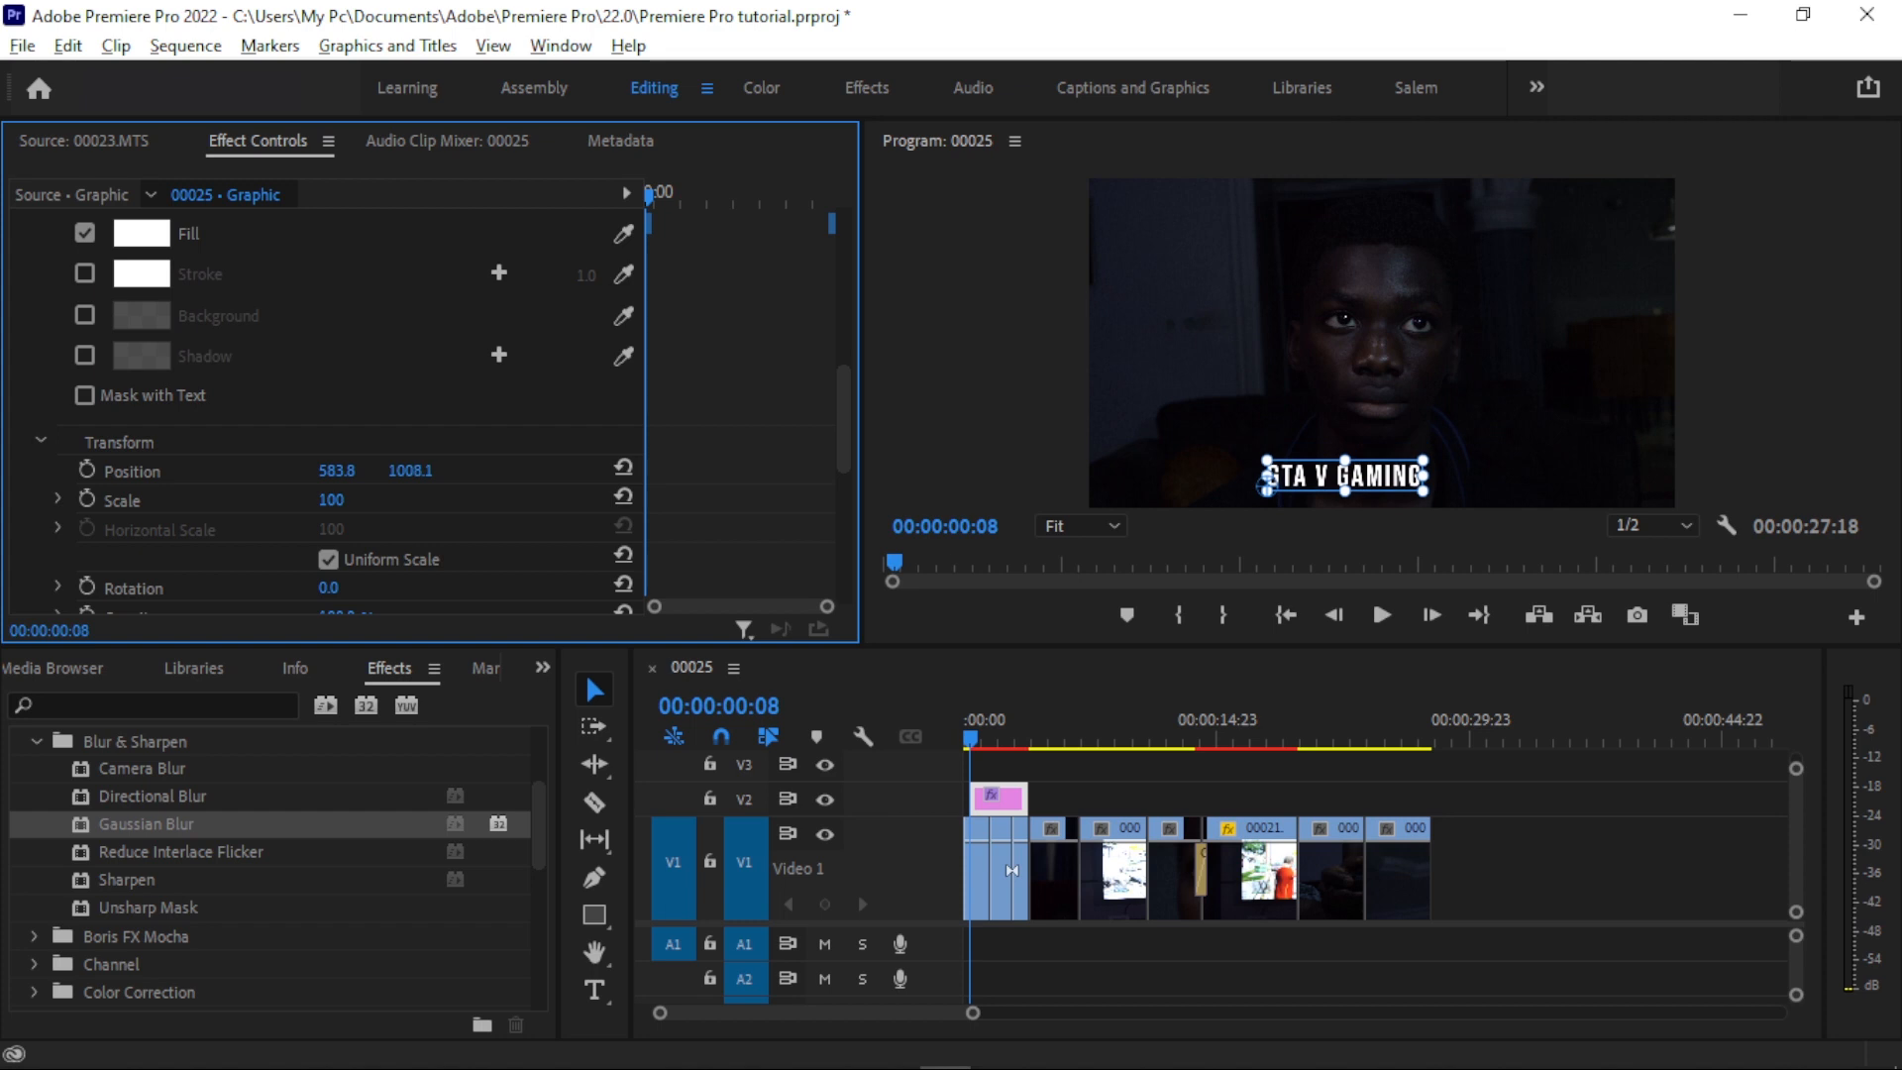
- Move the title text right to position 725.8, 1007.1
left_click_drag(359, 471, 488, 476)
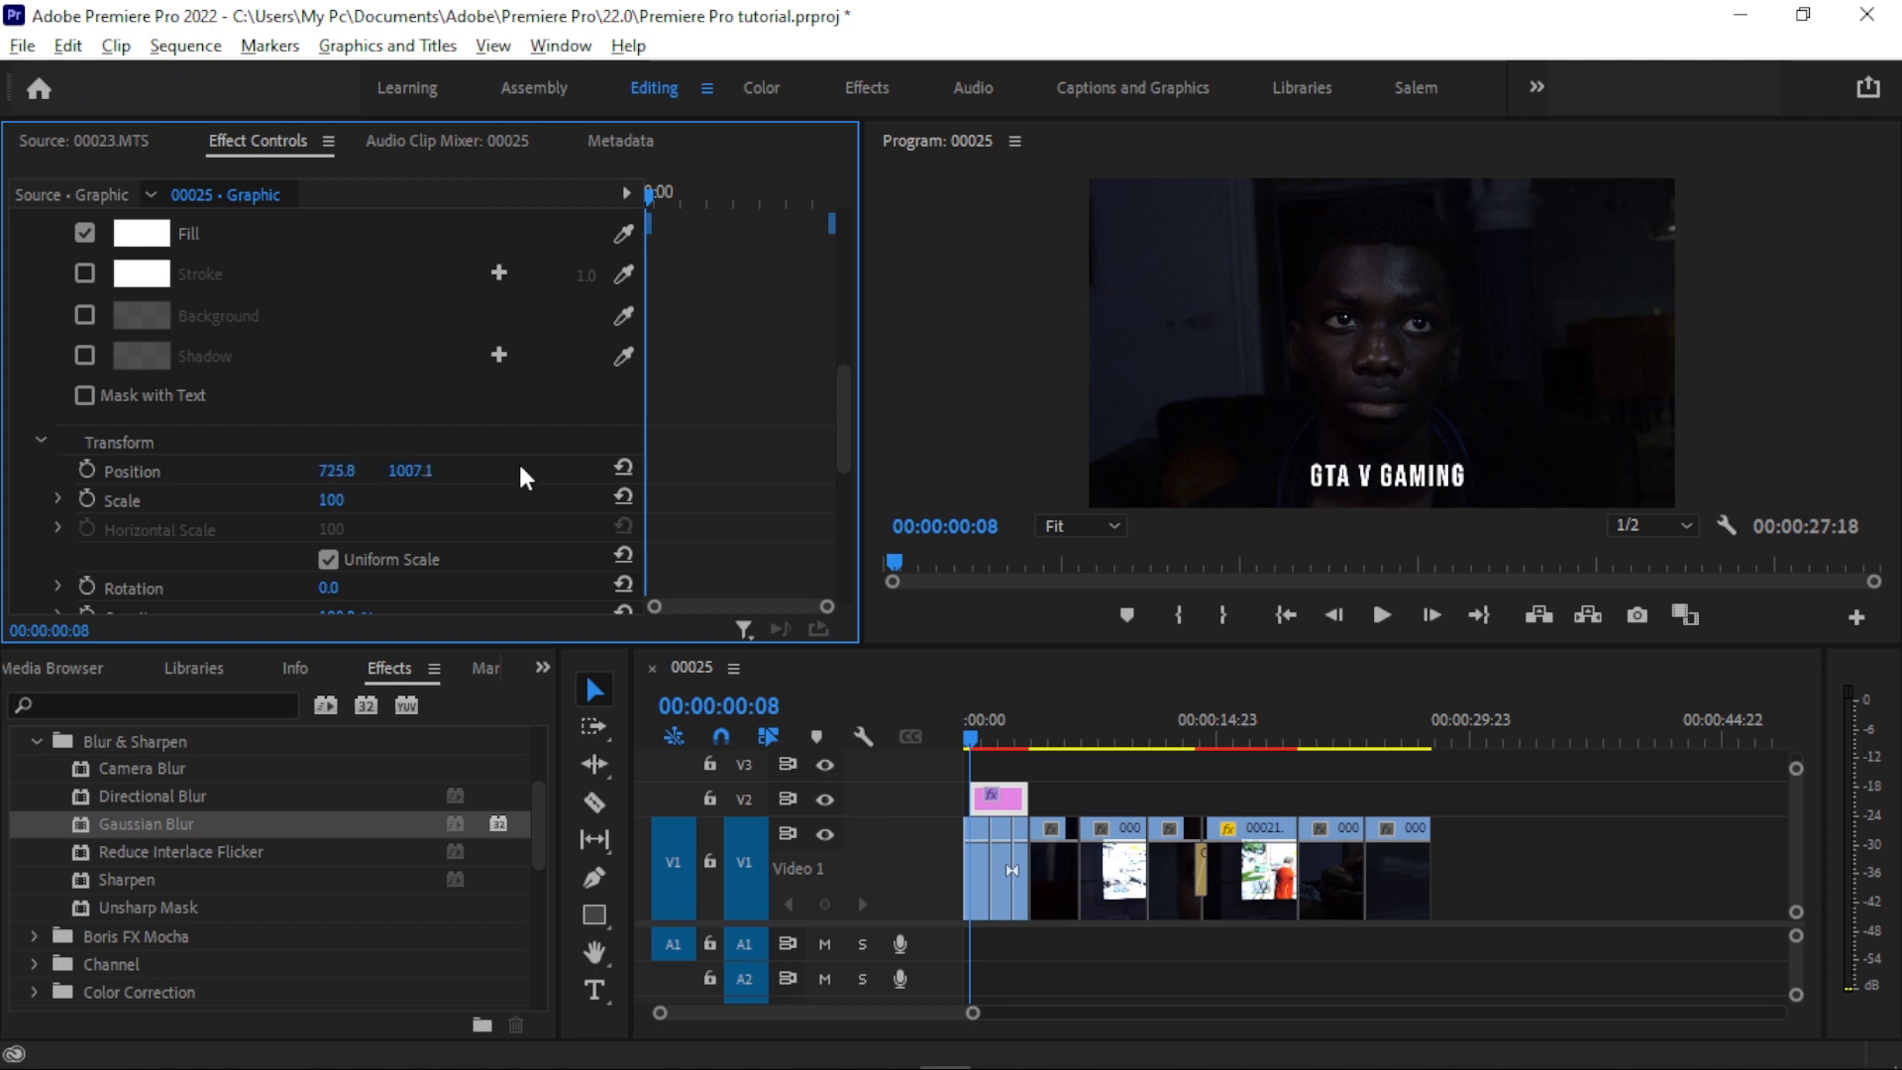
- Try out another fill colour and a coloured stroke on the GTA V GAMING title text
scroll(67, 342, "up", 2)
left_click(142, 347)
left_click_drag(718, 426, 737, 541)
key("Escape")
left_click(84, 384)
left_click(142, 386)
left_click(949, 406)
left_click(1233, 353)
scroll(480, 424, "up", 3)
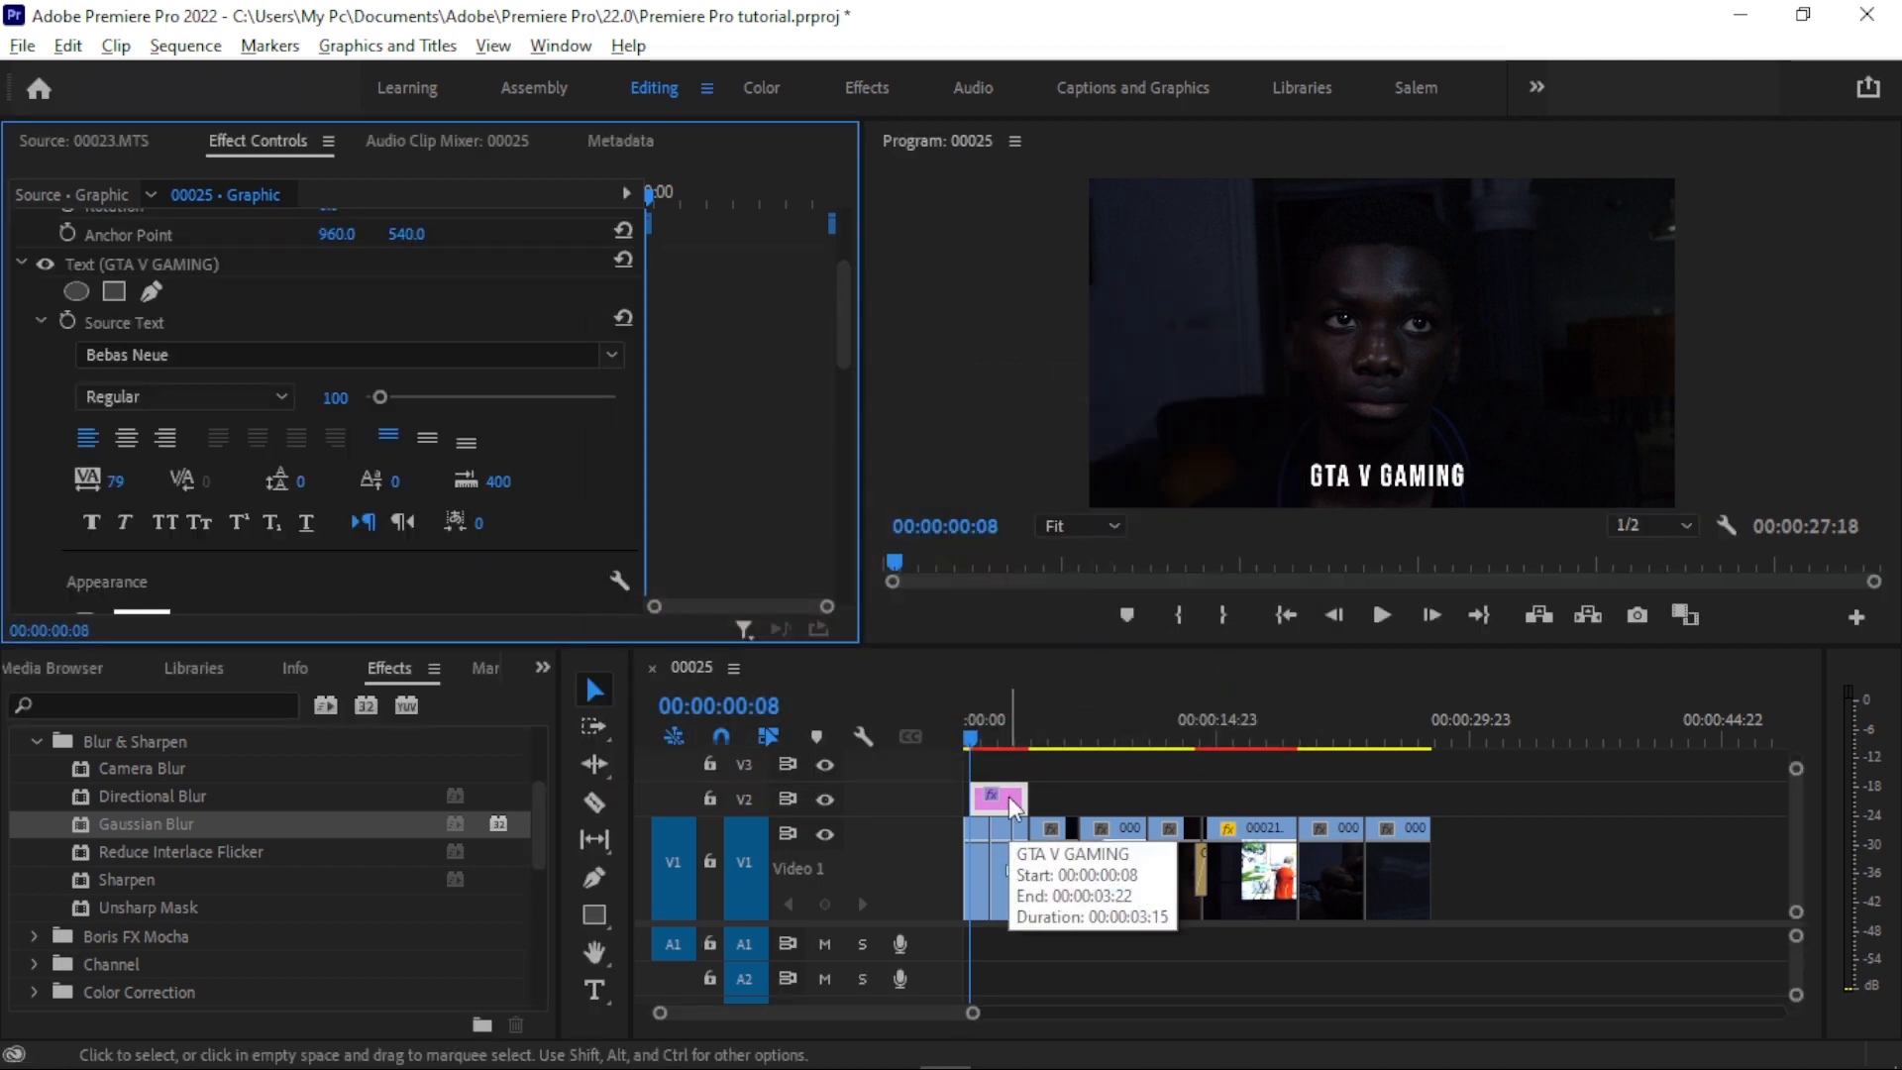
- Look over the GTA V GAMING text layer's properties in Essential Graphics and restore the previous workspace layout
left_click(1009, 796)
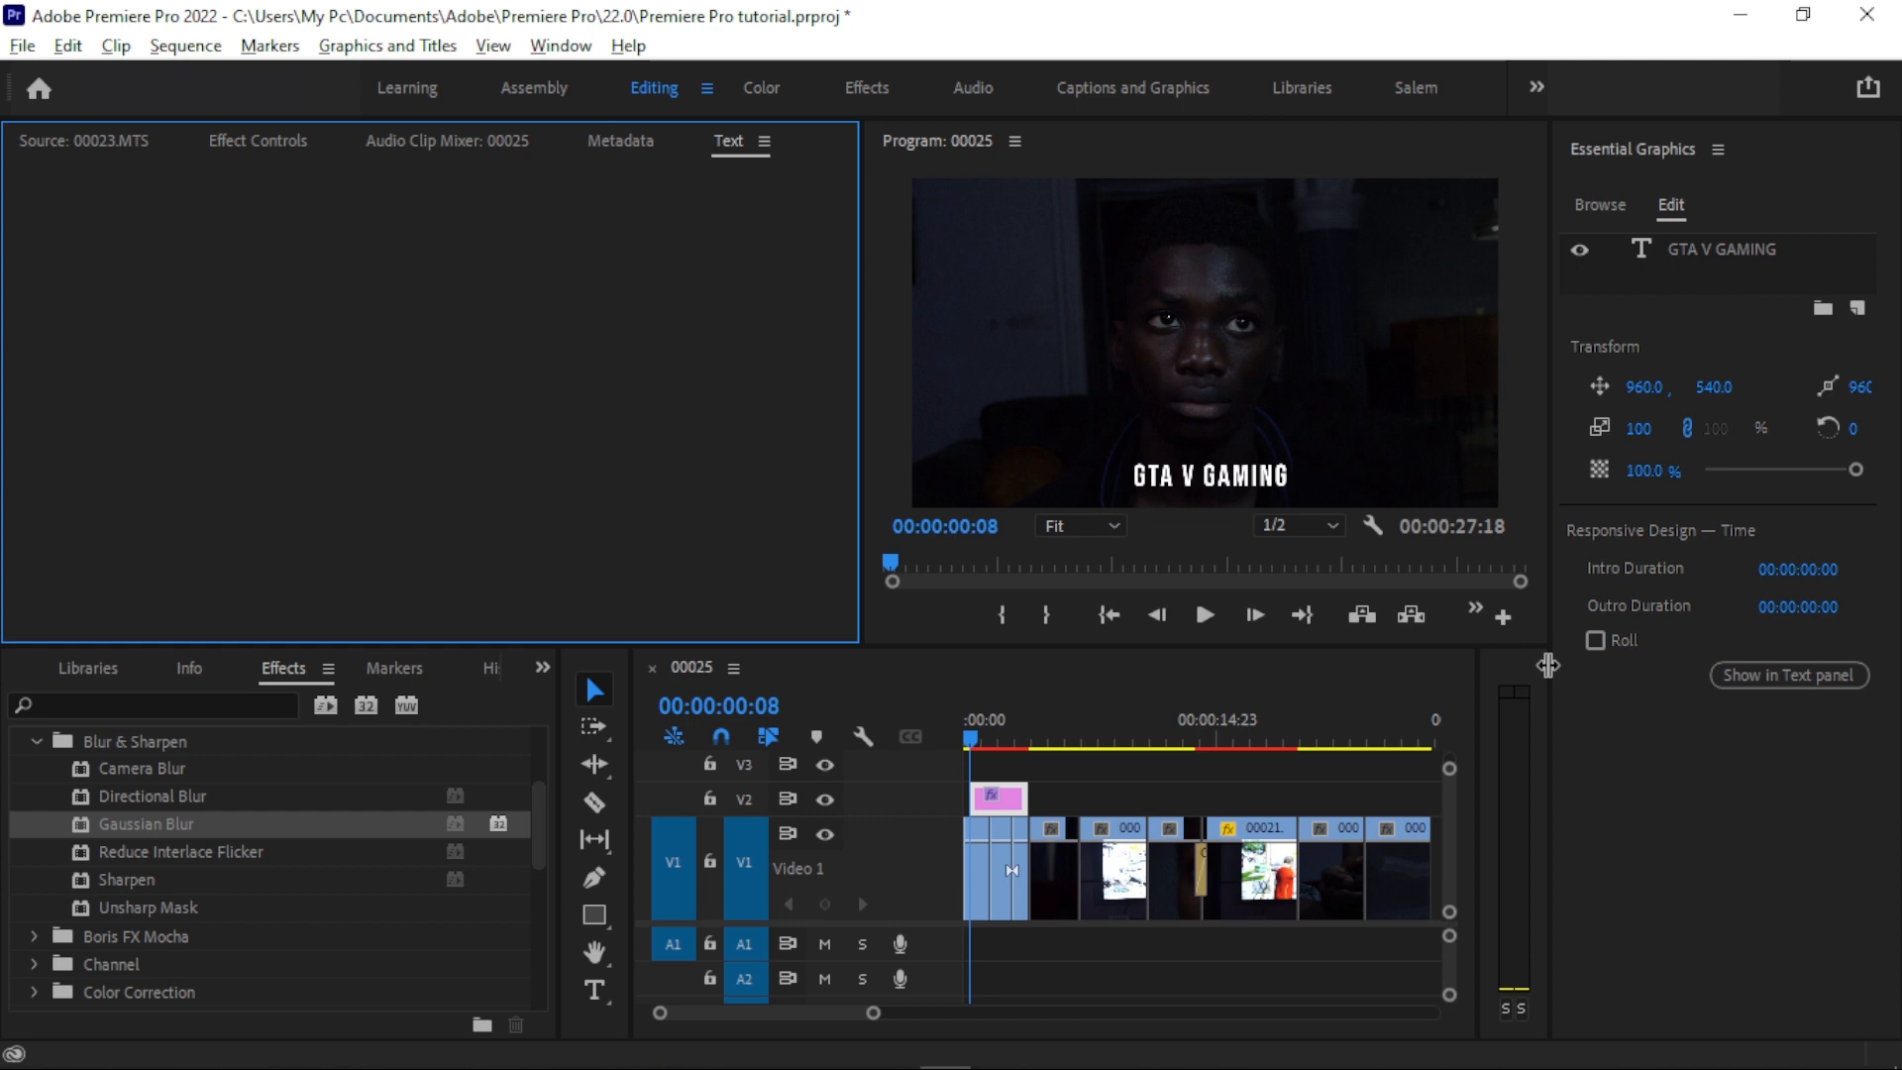
left_click(1692, 248)
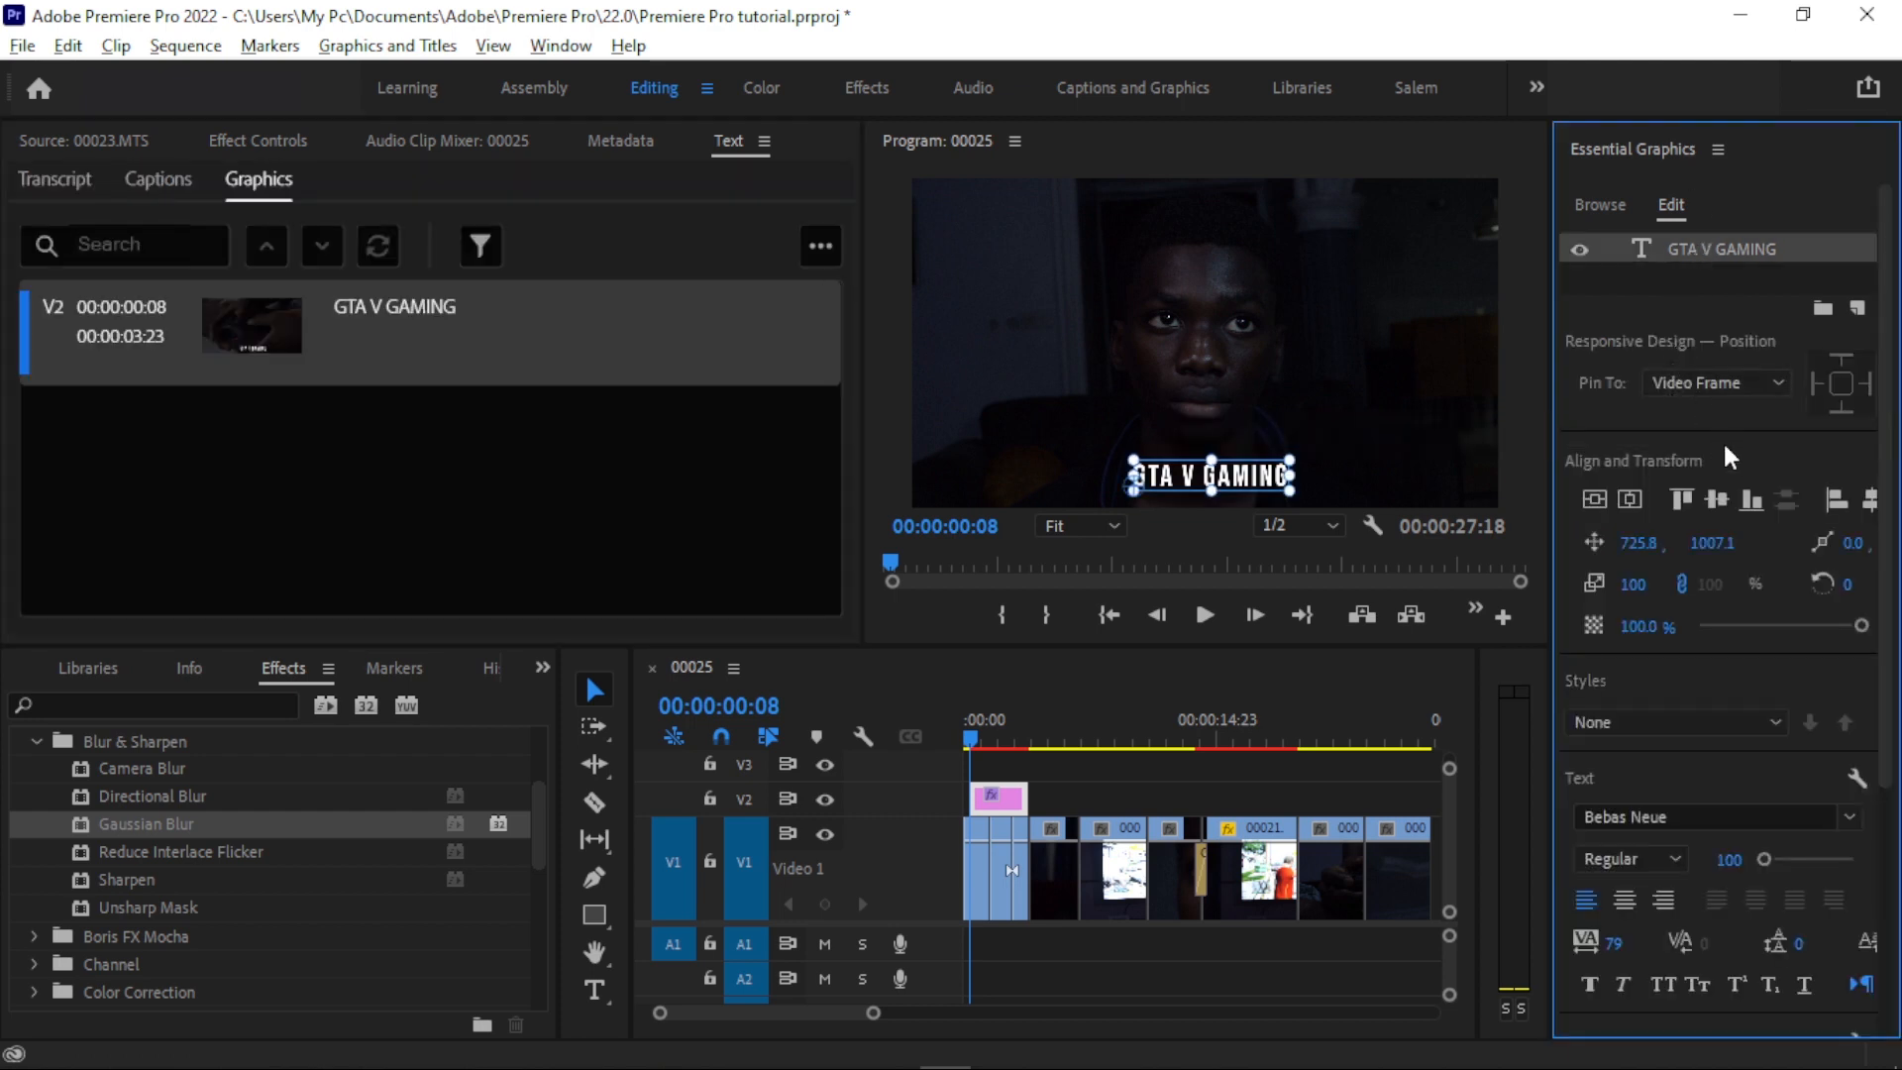
double_click(1720, 254)
left_click(1717, 148)
left_click(1681, 159)
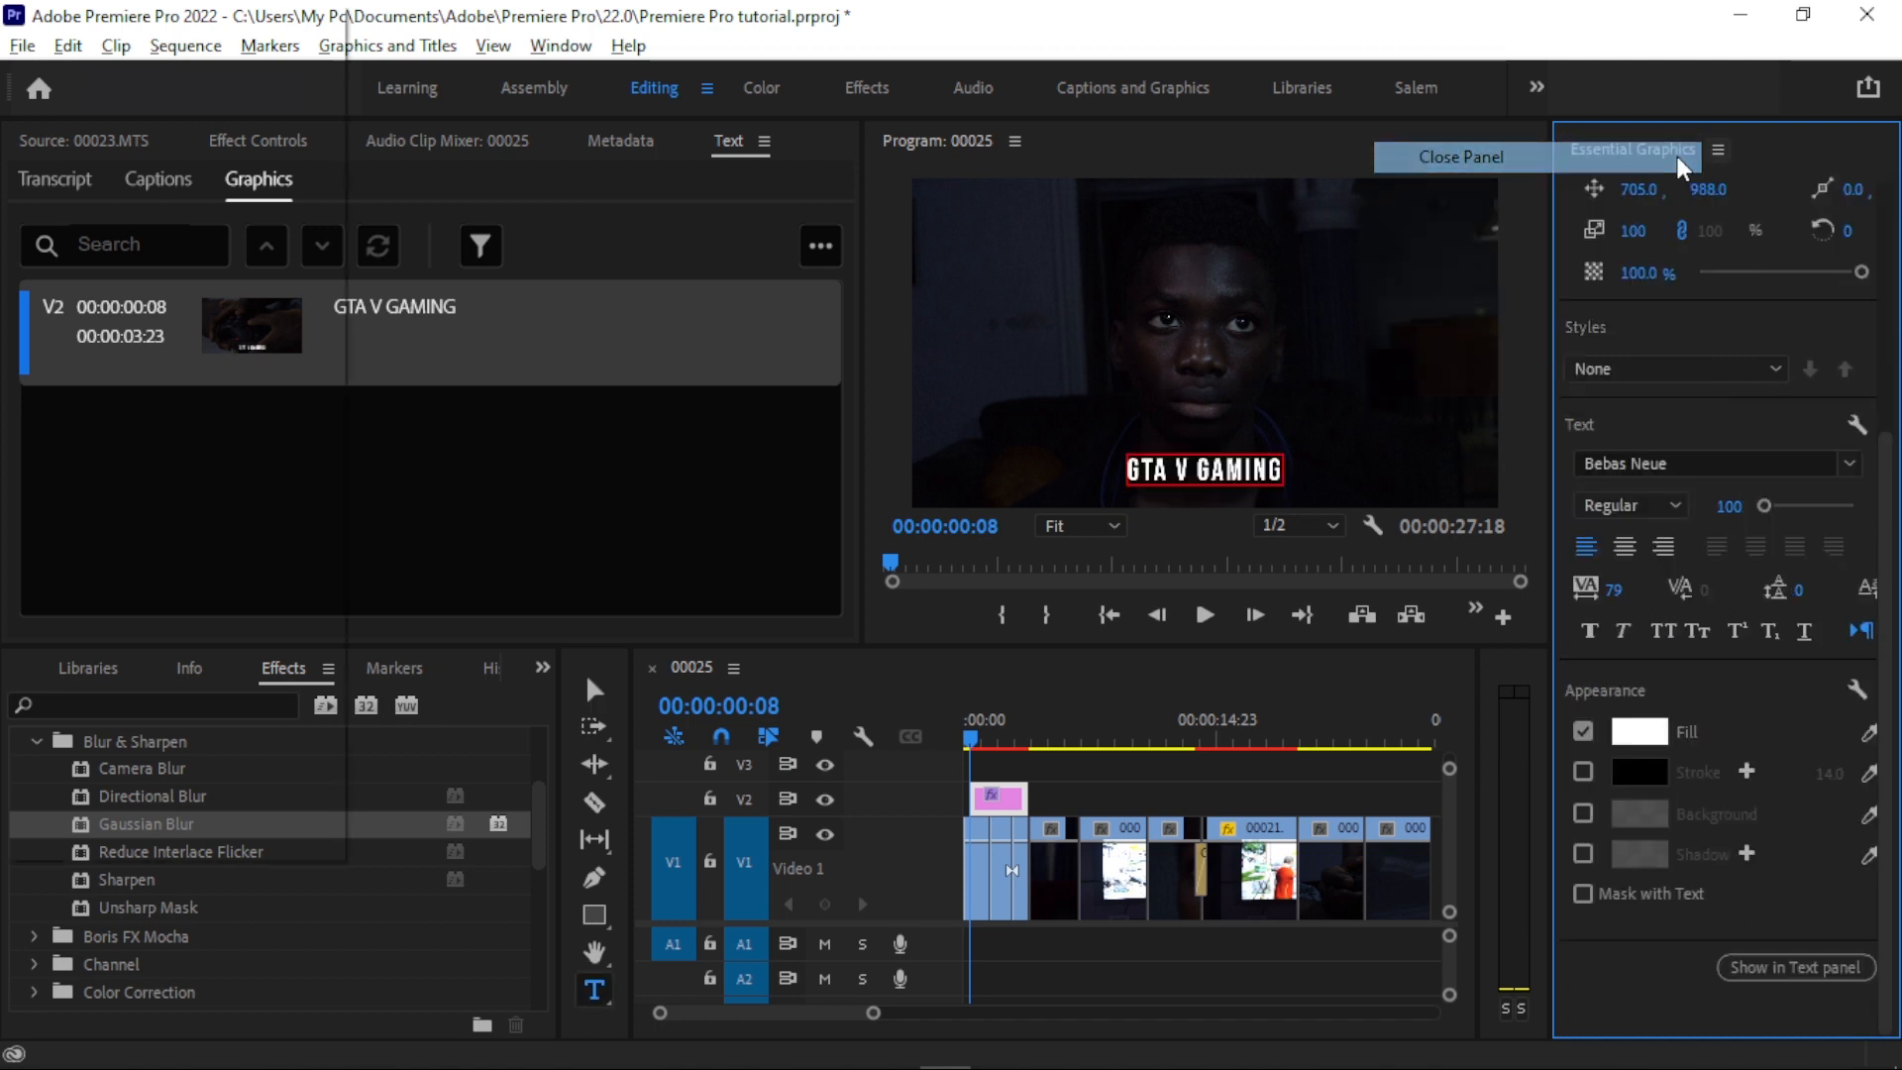
left_click_drag(1117, 371, 891, 369)
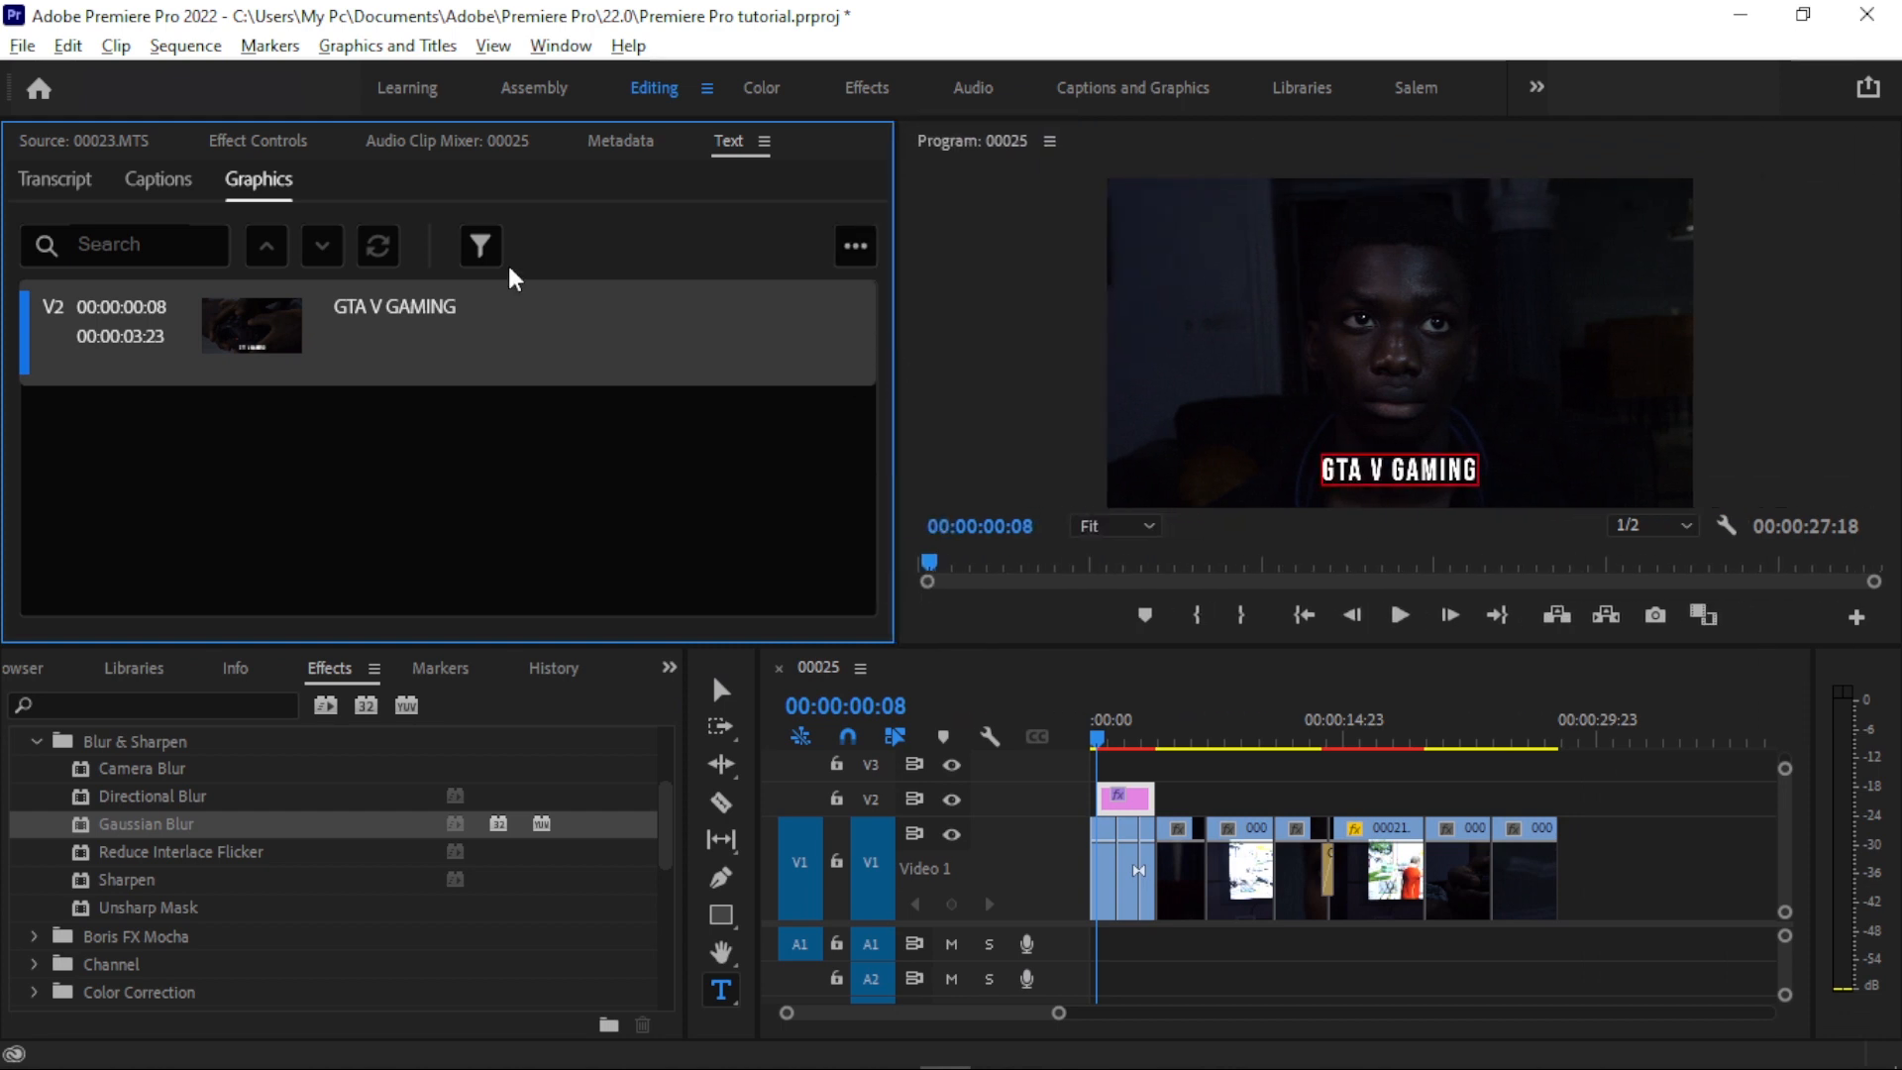
- Set the title graphic's Vector Motion position to 956.0, 579.0
left_click(256, 144)
scroll(842, 404, "up", 5)
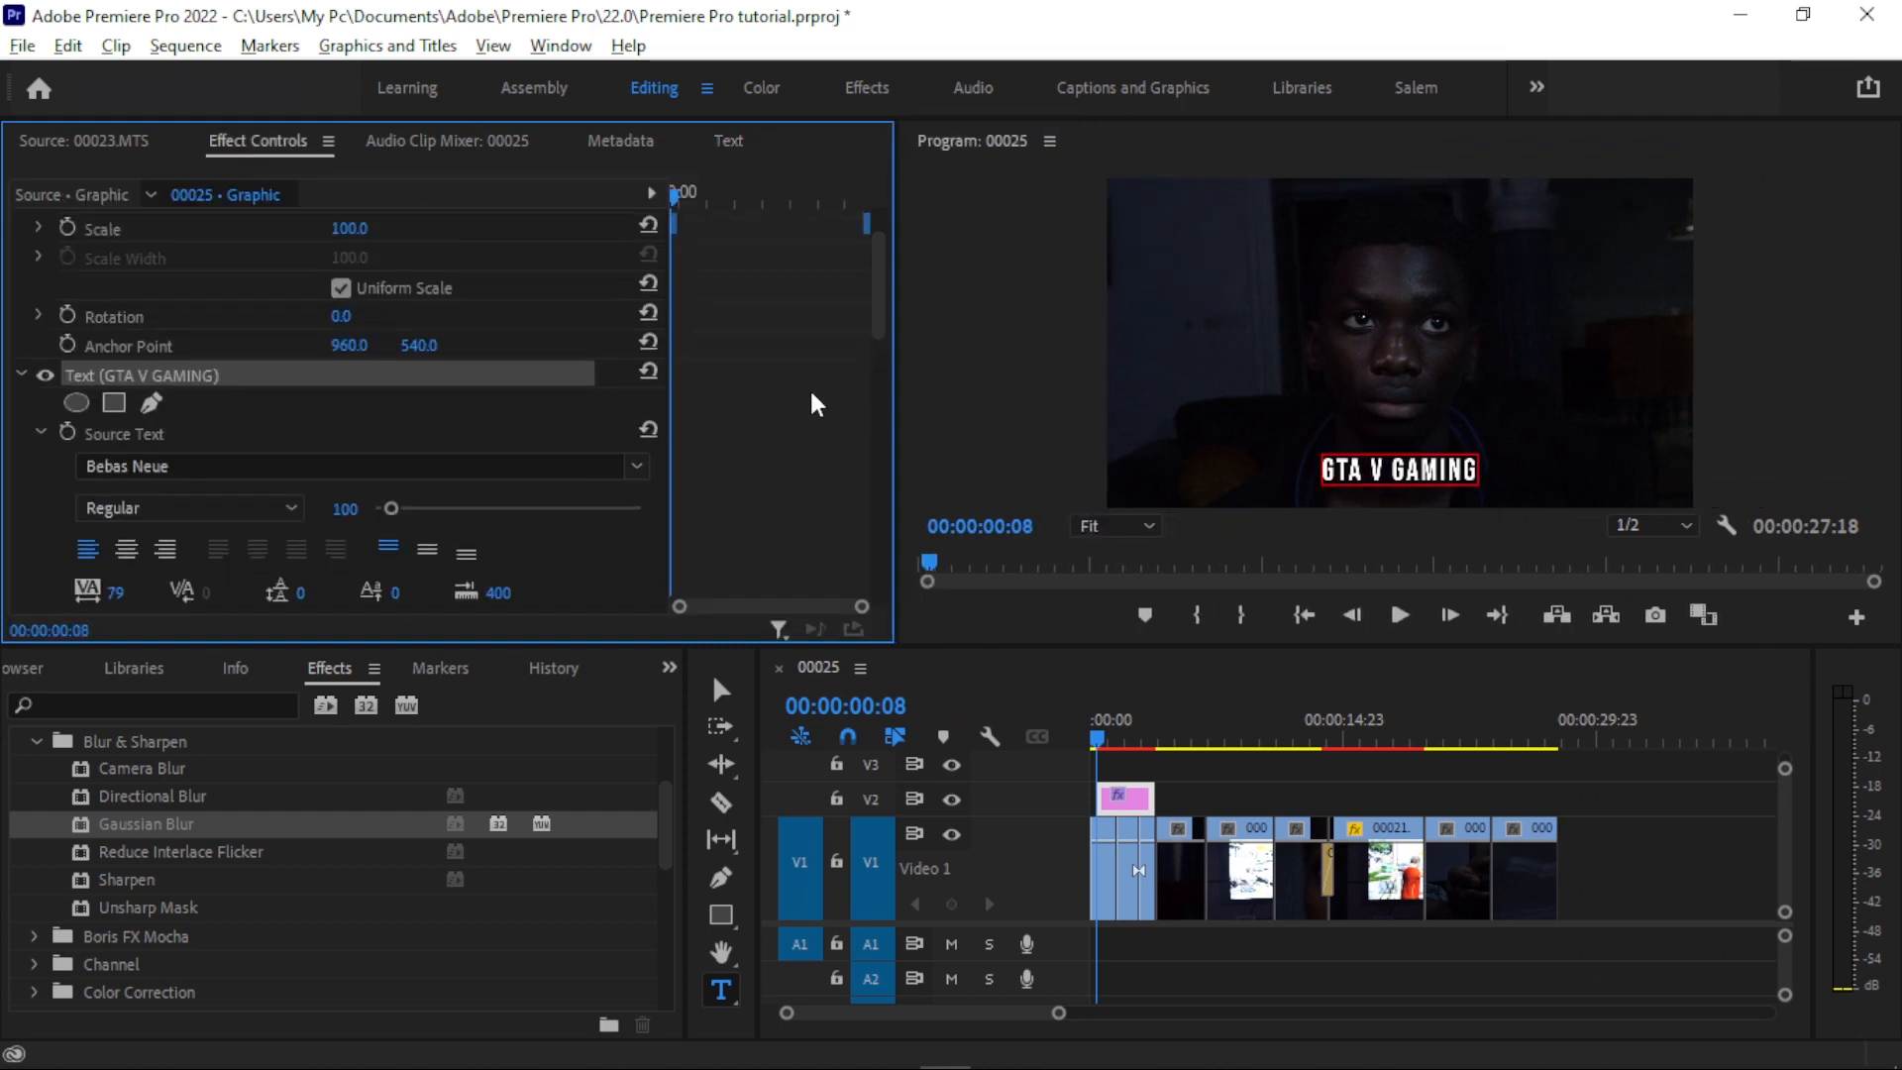
left_click(713, 682)
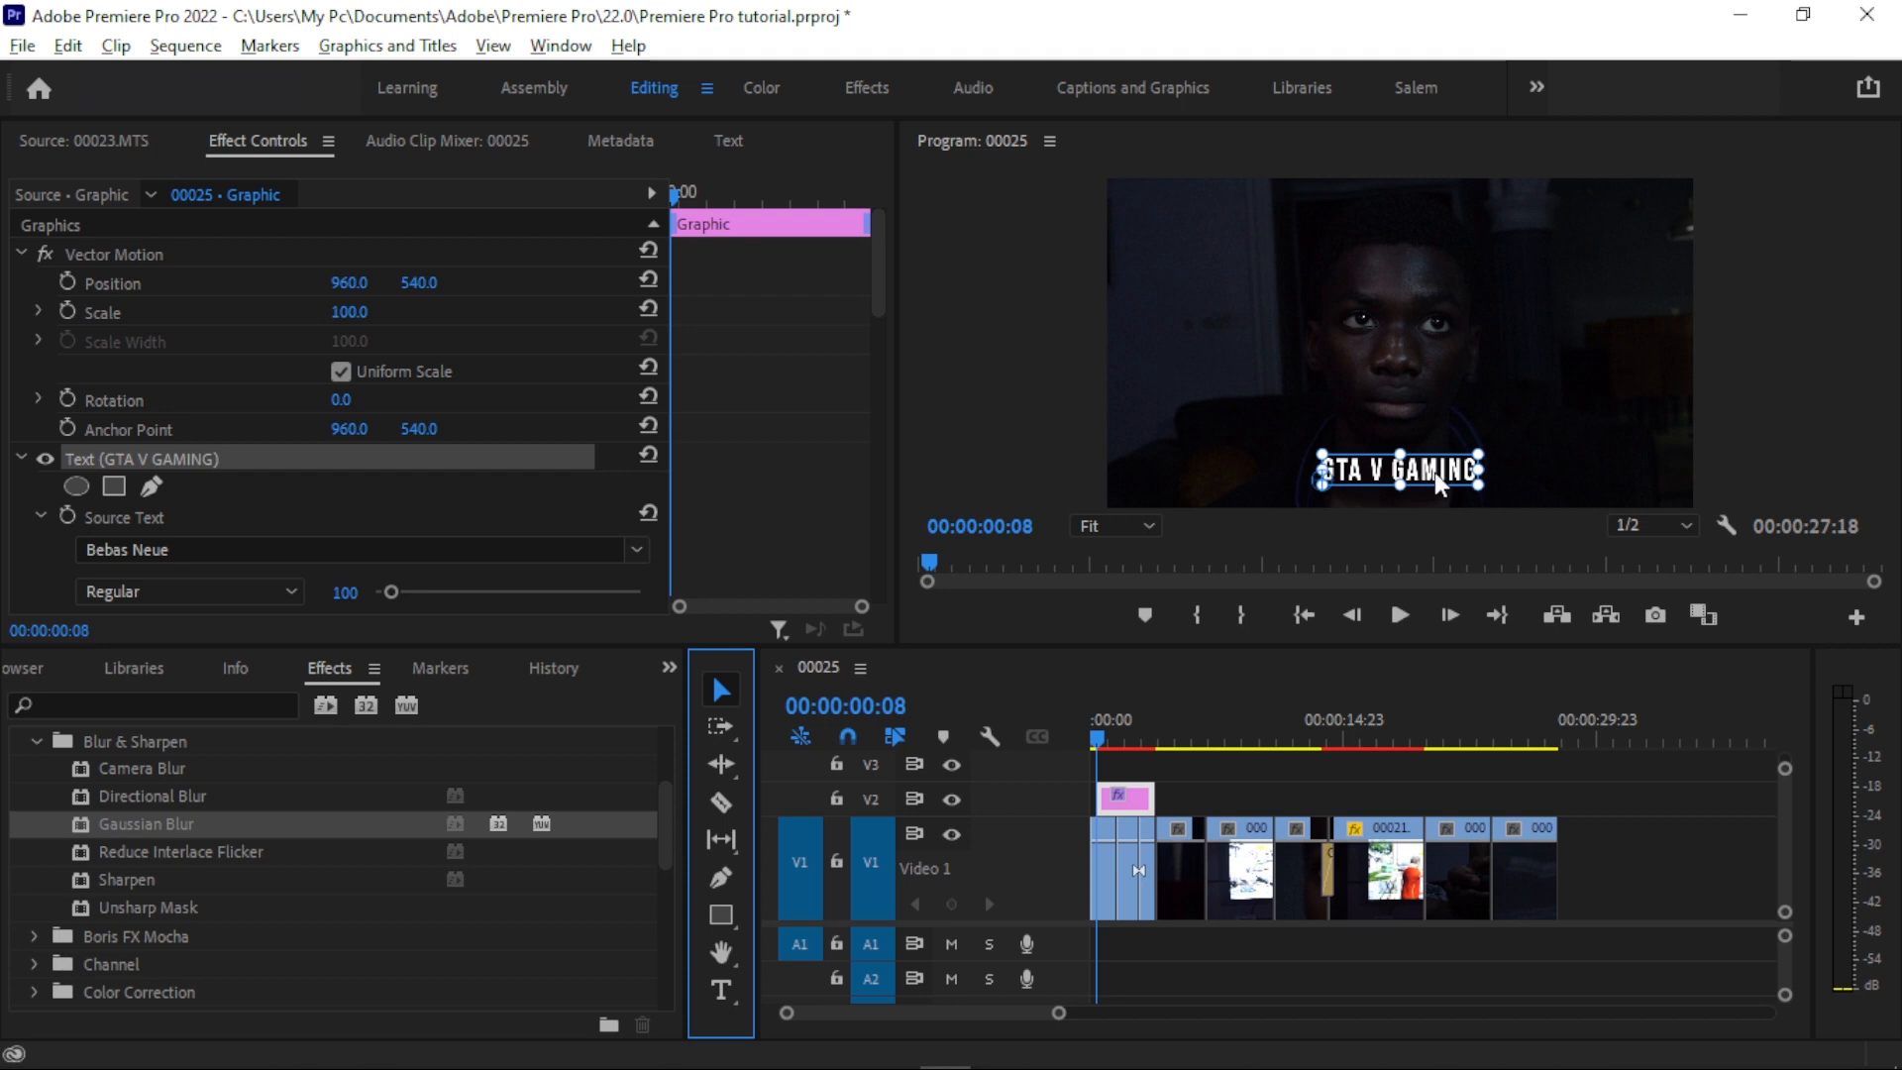
left_click_drag(414, 284, 345, 283)
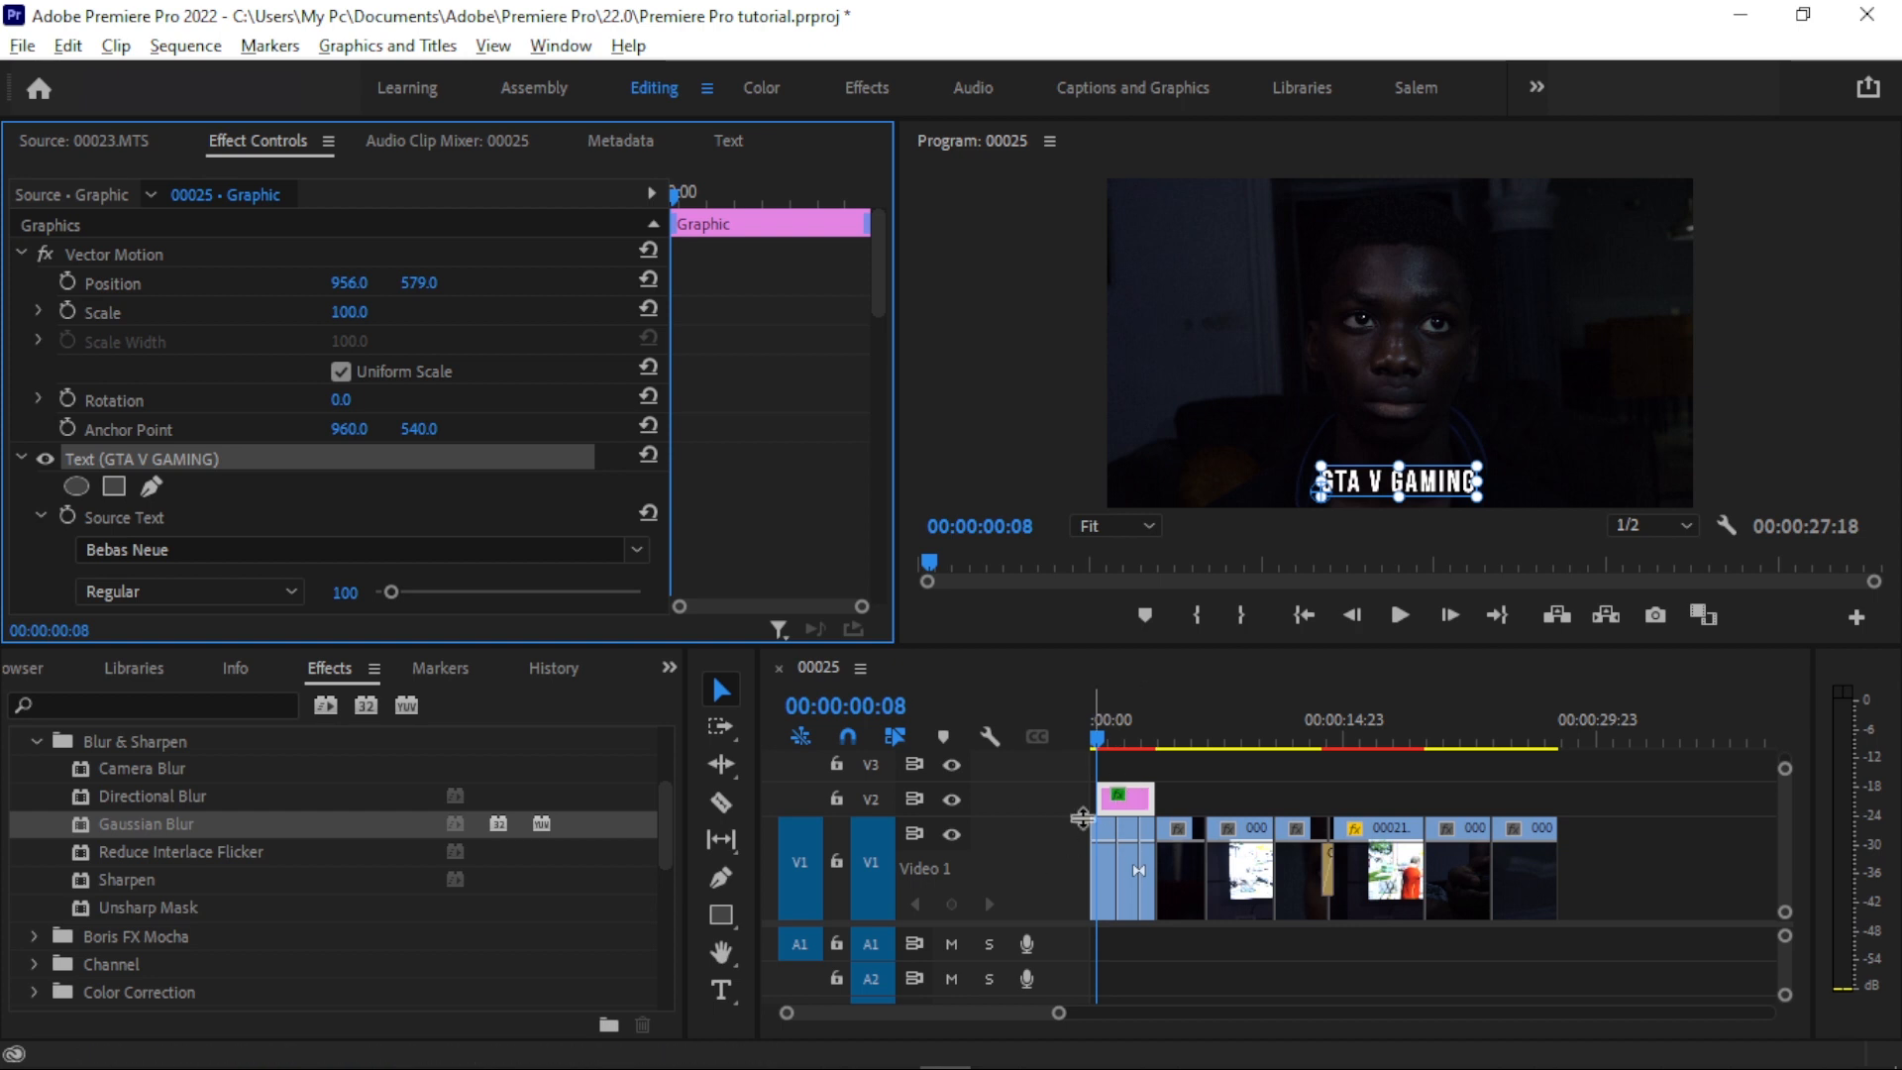
- Move the title clip on V2 to the start of the sequence and trim its end to 00:00:01:10
left_click_drag(1060, 1012, 913, 1012)
left_click_drag(1254, 806, 1228, 805)
left_click_drag(1119, 738, 1068, 731)
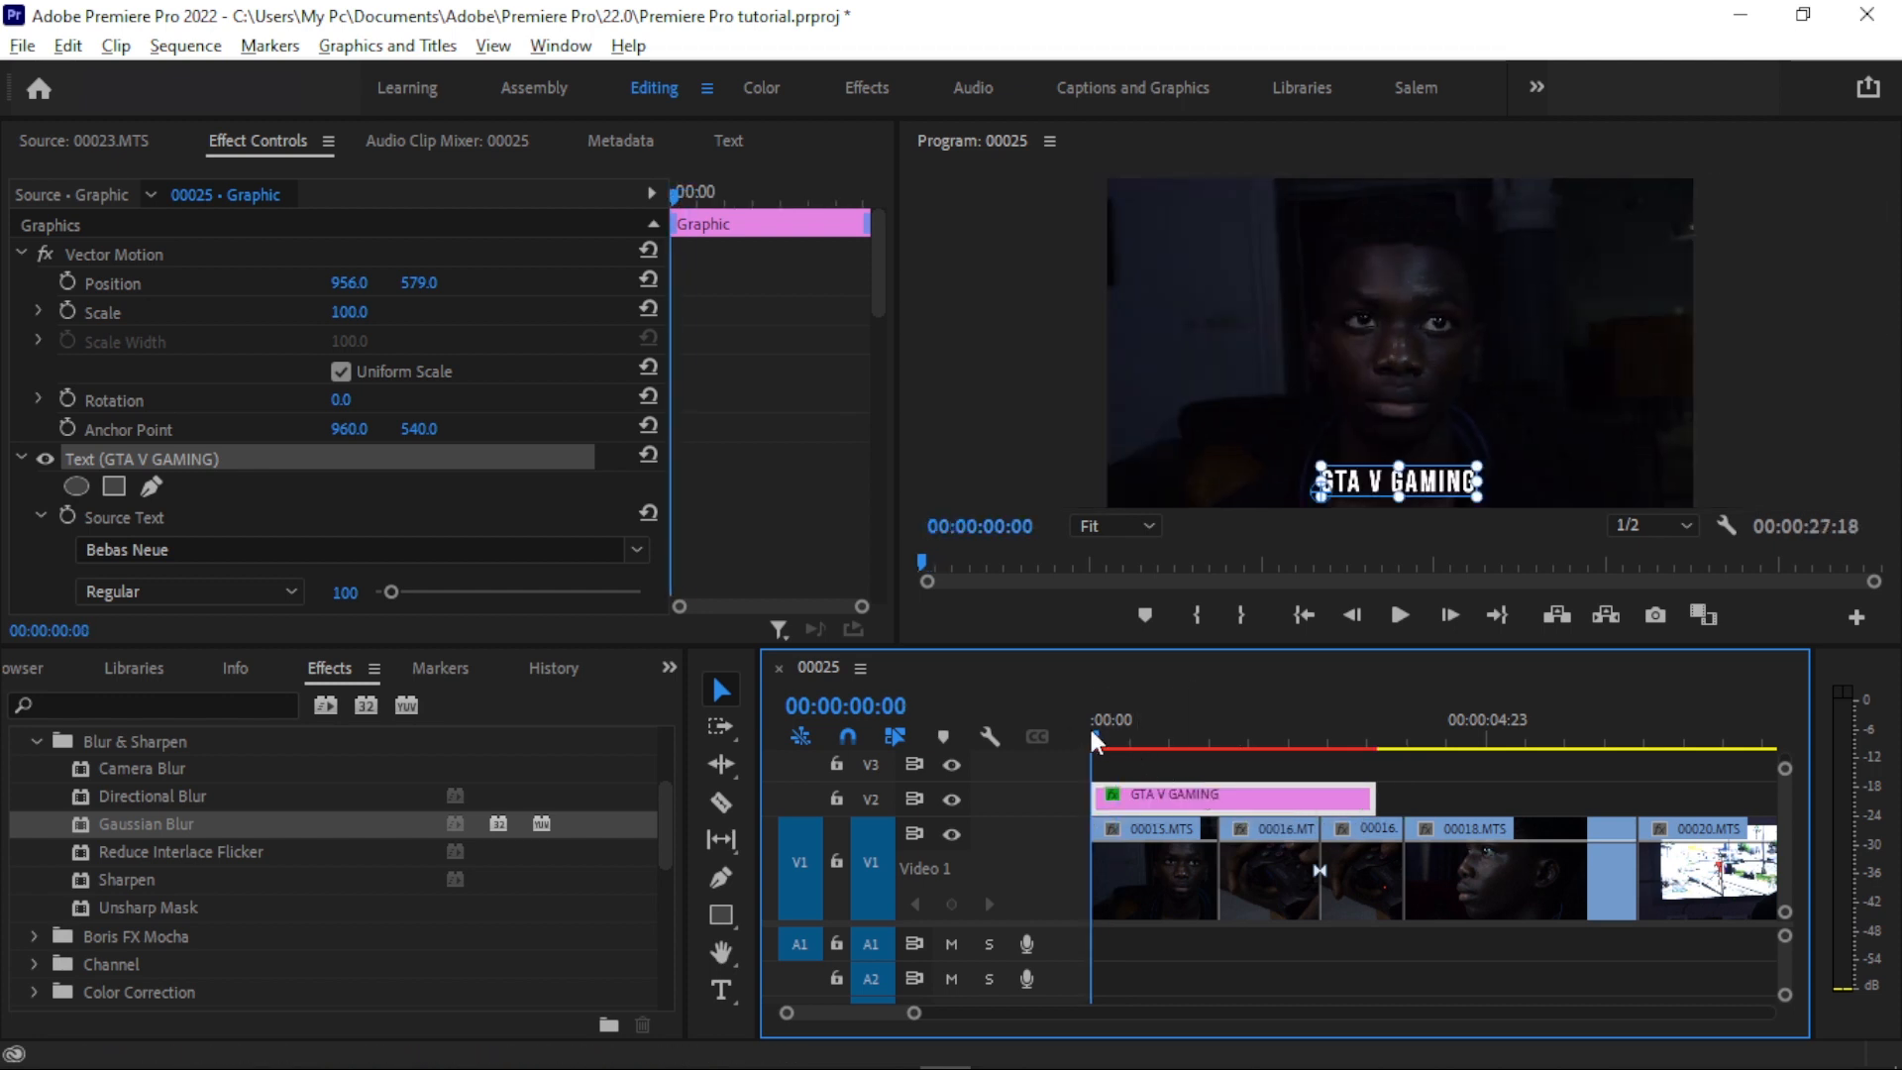
left_click_drag(1101, 733, 1203, 733)
left_click_drag(1374, 797, 1206, 802)
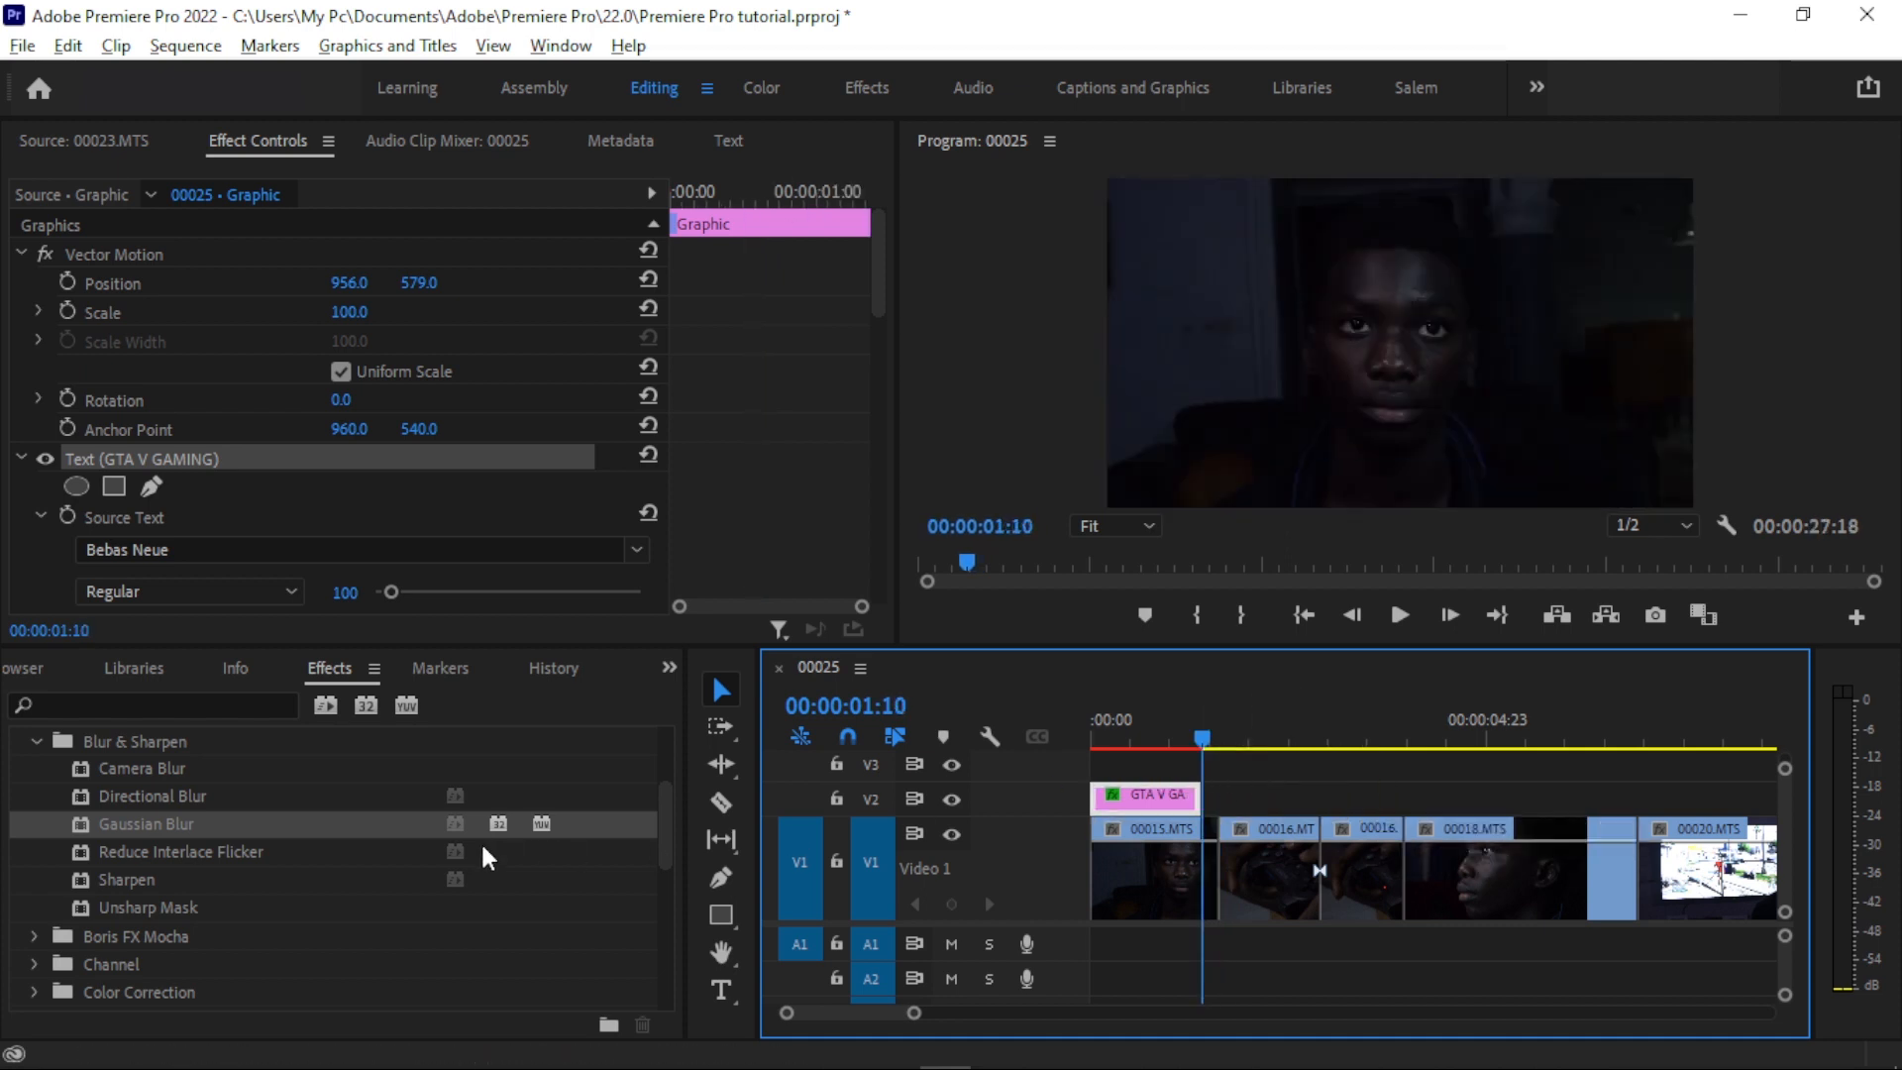
- Find the Cross Dissolve transition, apply it to the end of the title clip on V2, and review the sequence
left_click(255, 695)
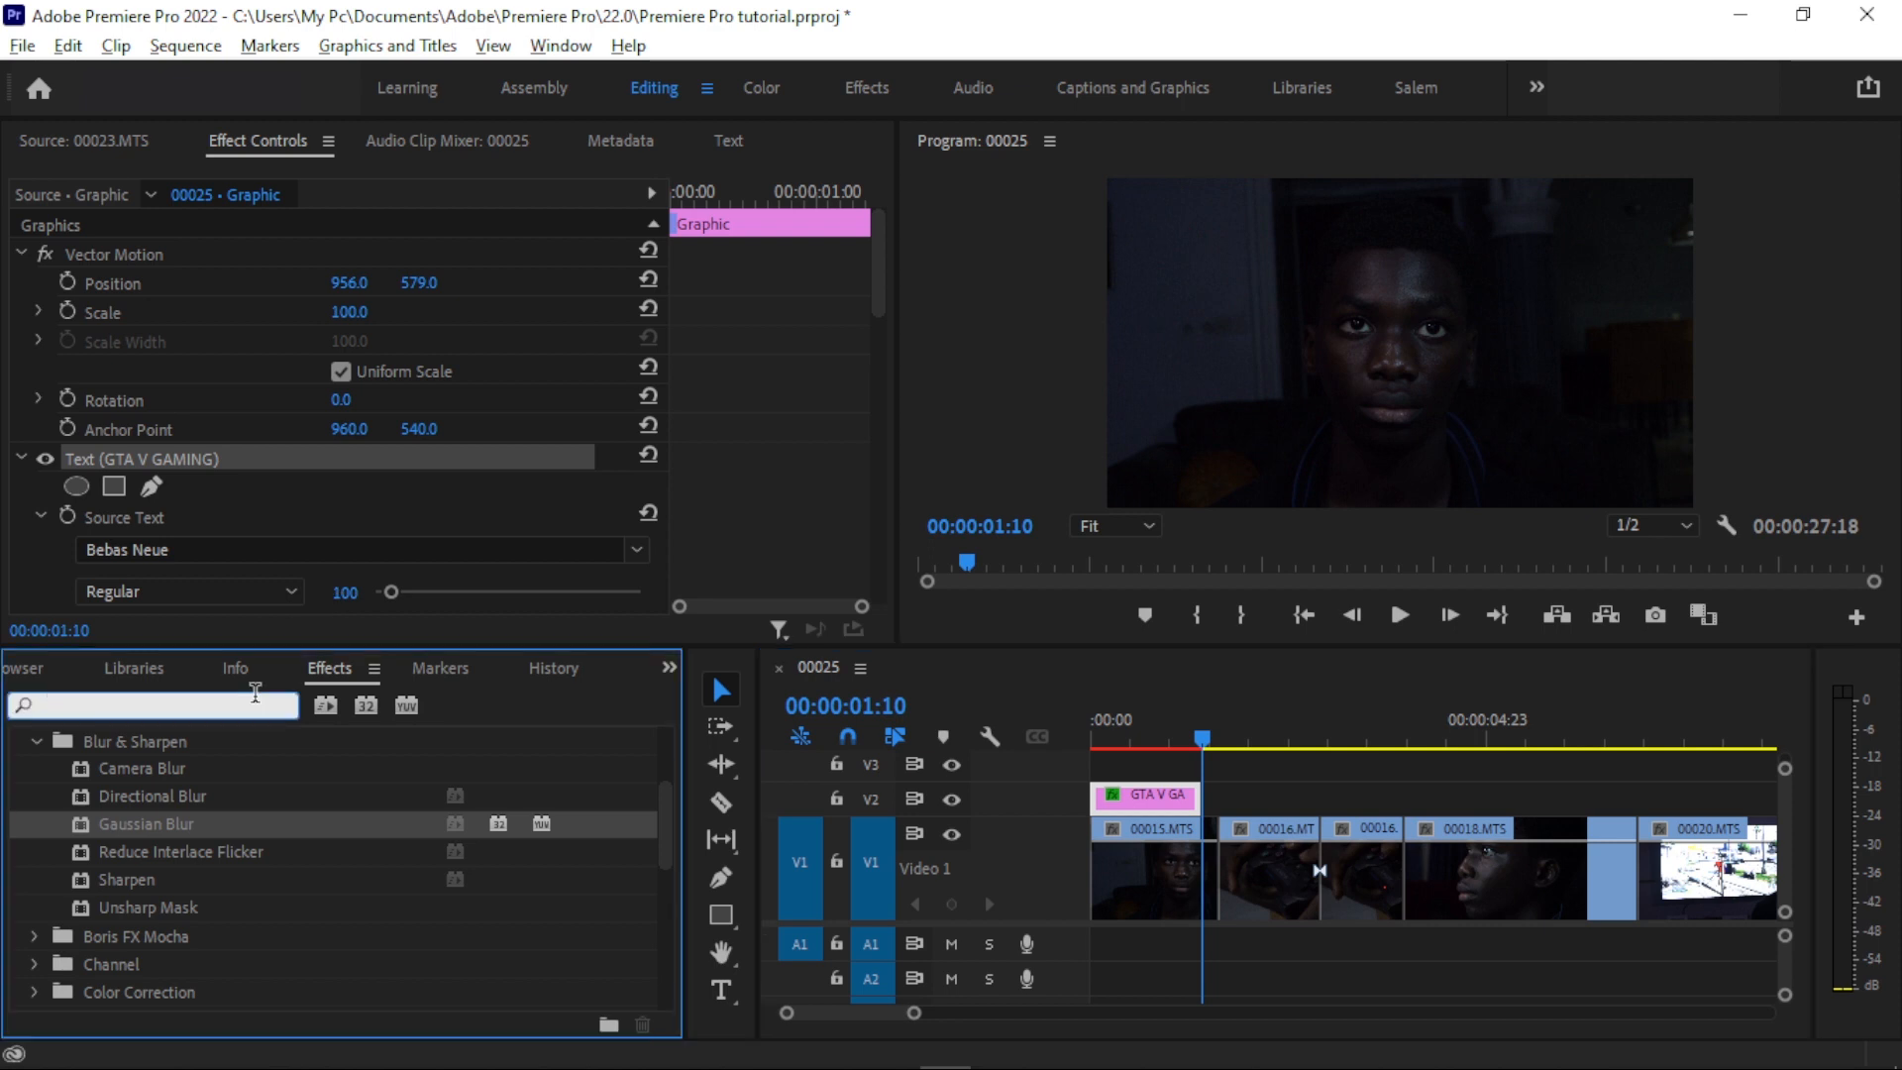
type("CRO")
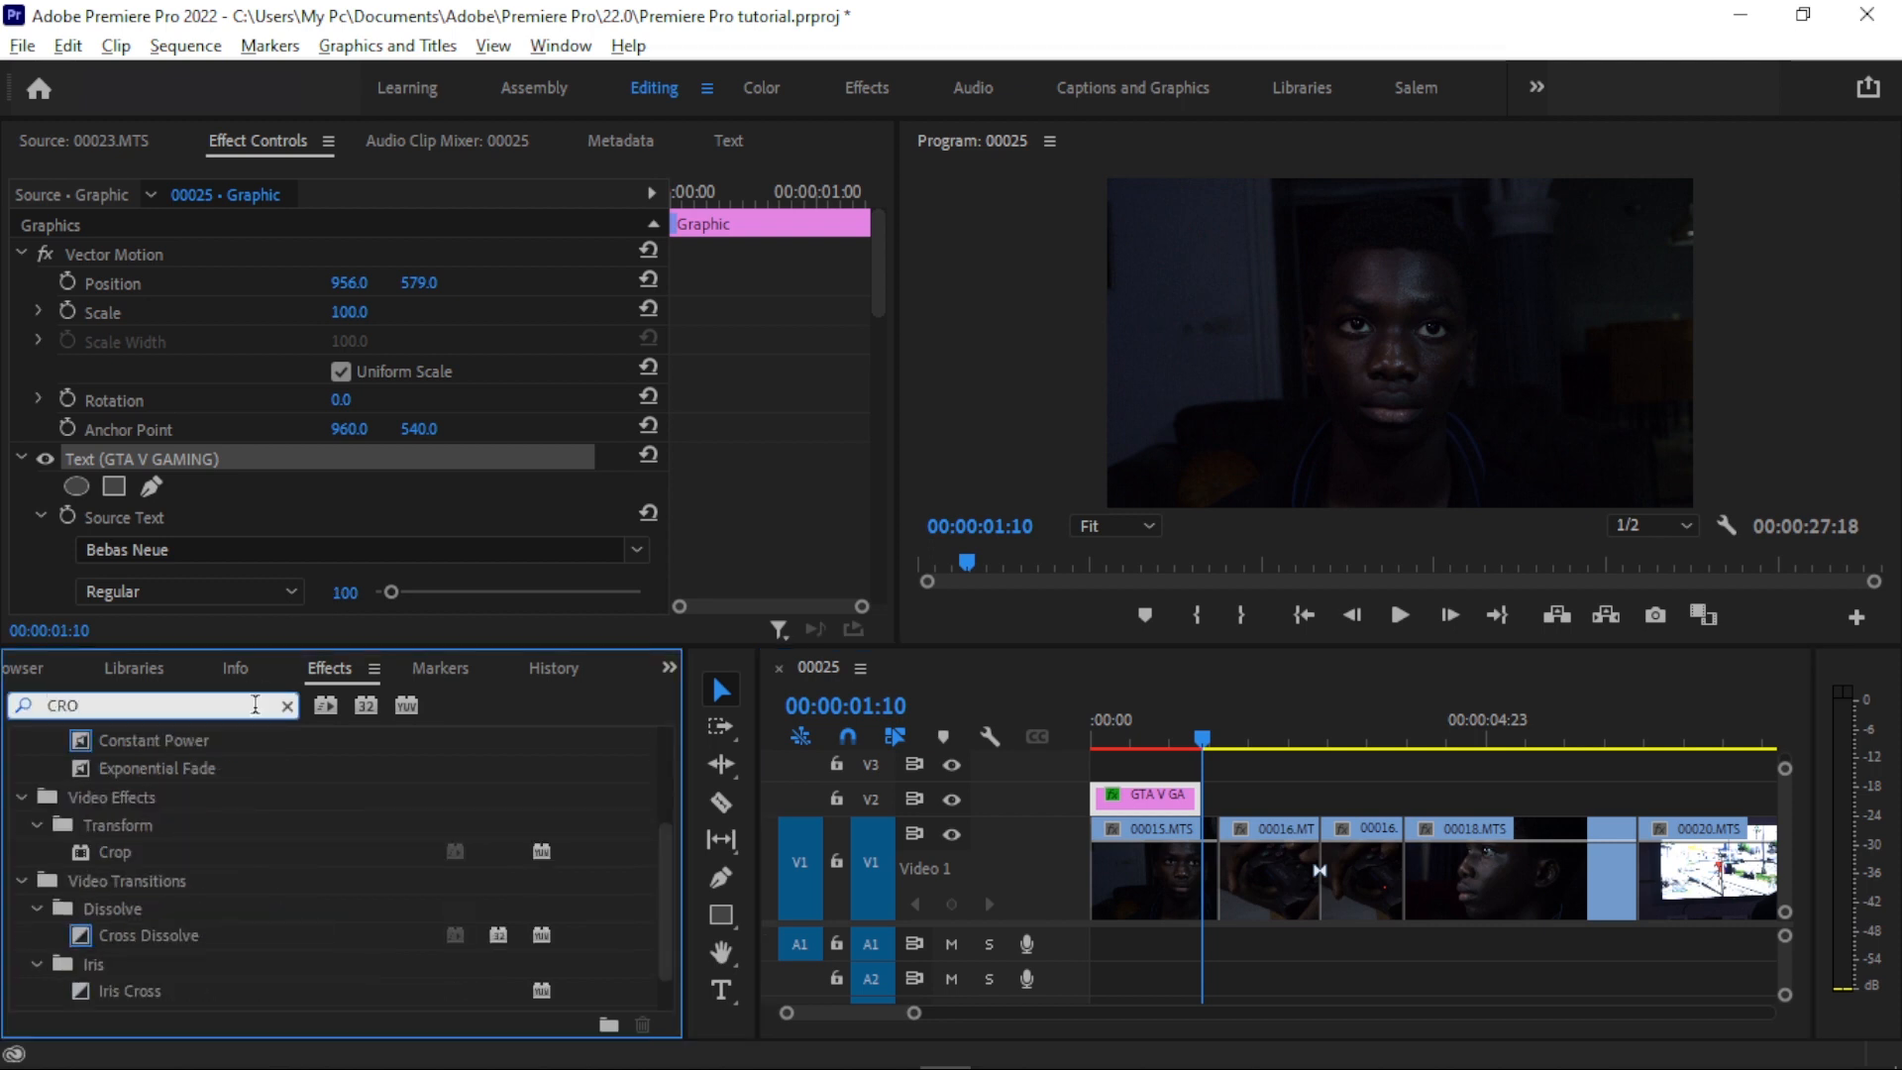
left_click_drag(164, 937, 1187, 803)
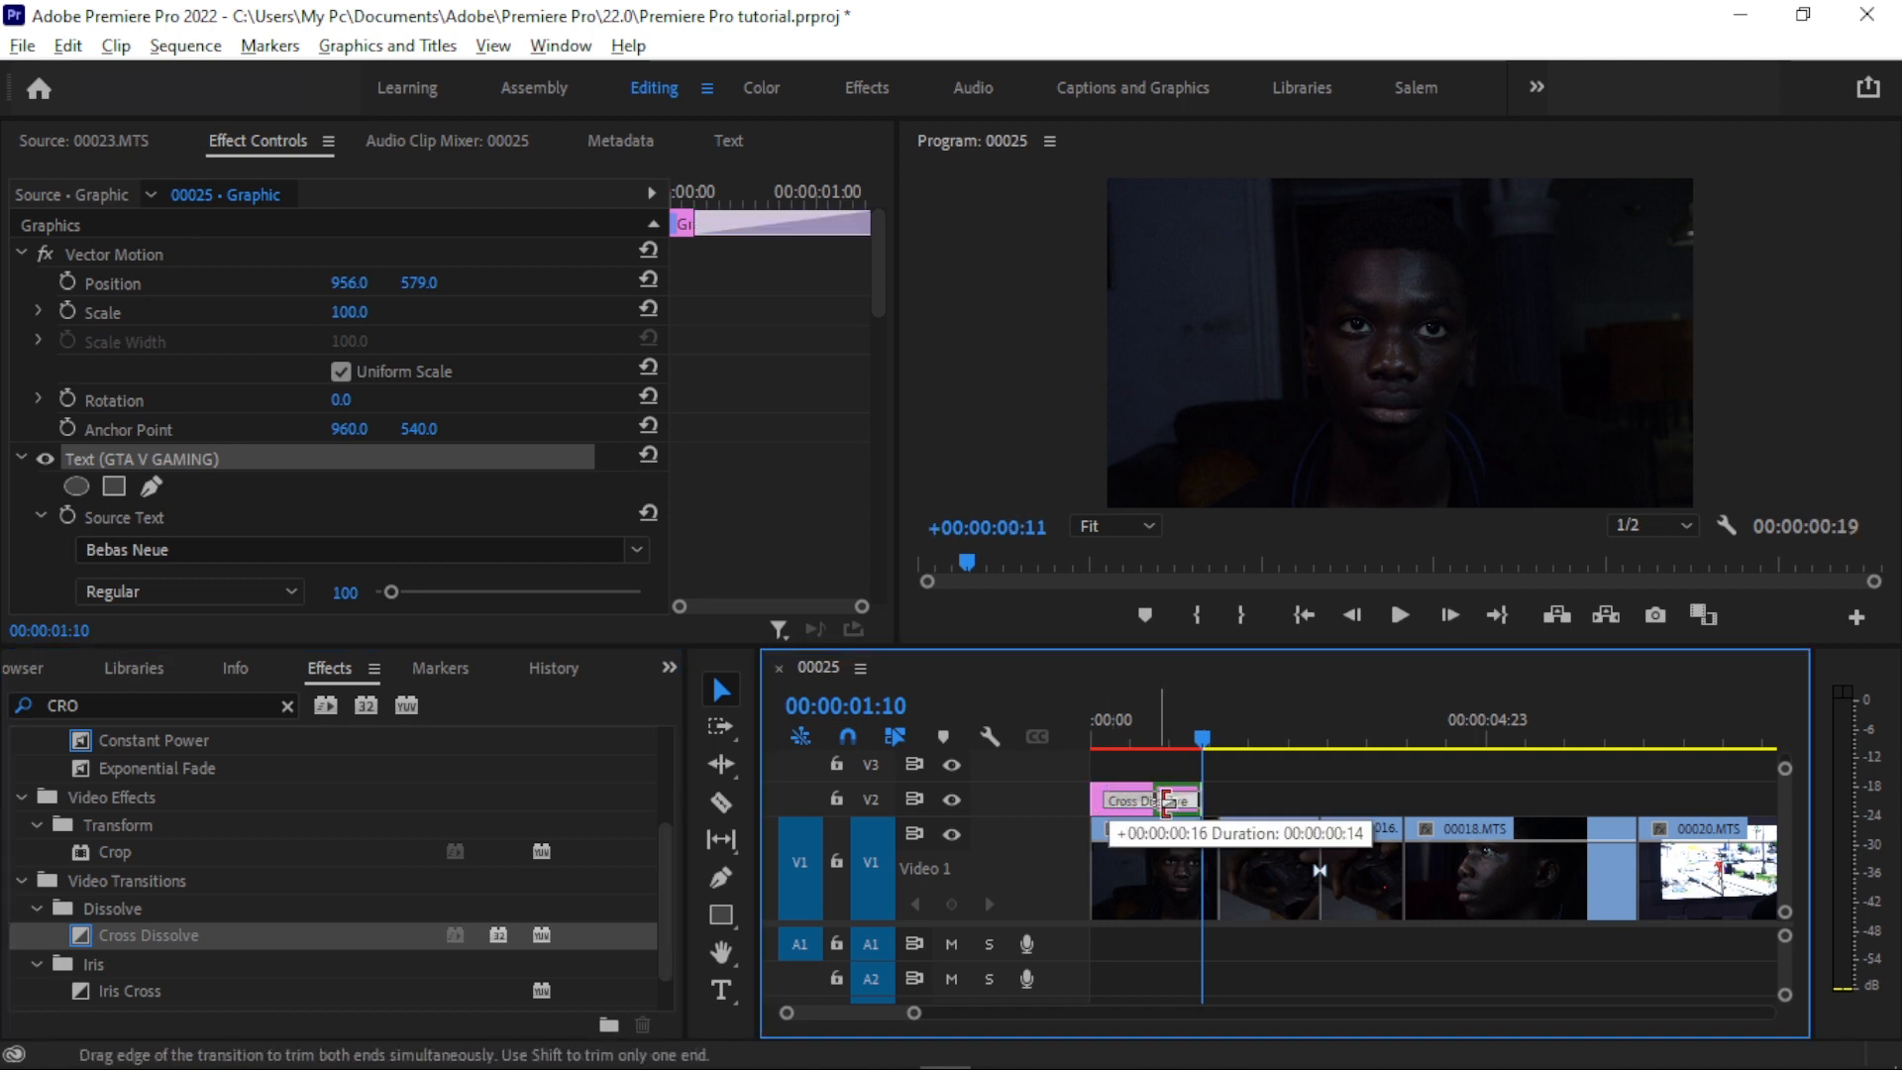
left_click_drag(1128, 734, 1325, 735)
key("backslash")
- Import the "still" main-version music file from the Downloads folder into the project
key("shift+1")
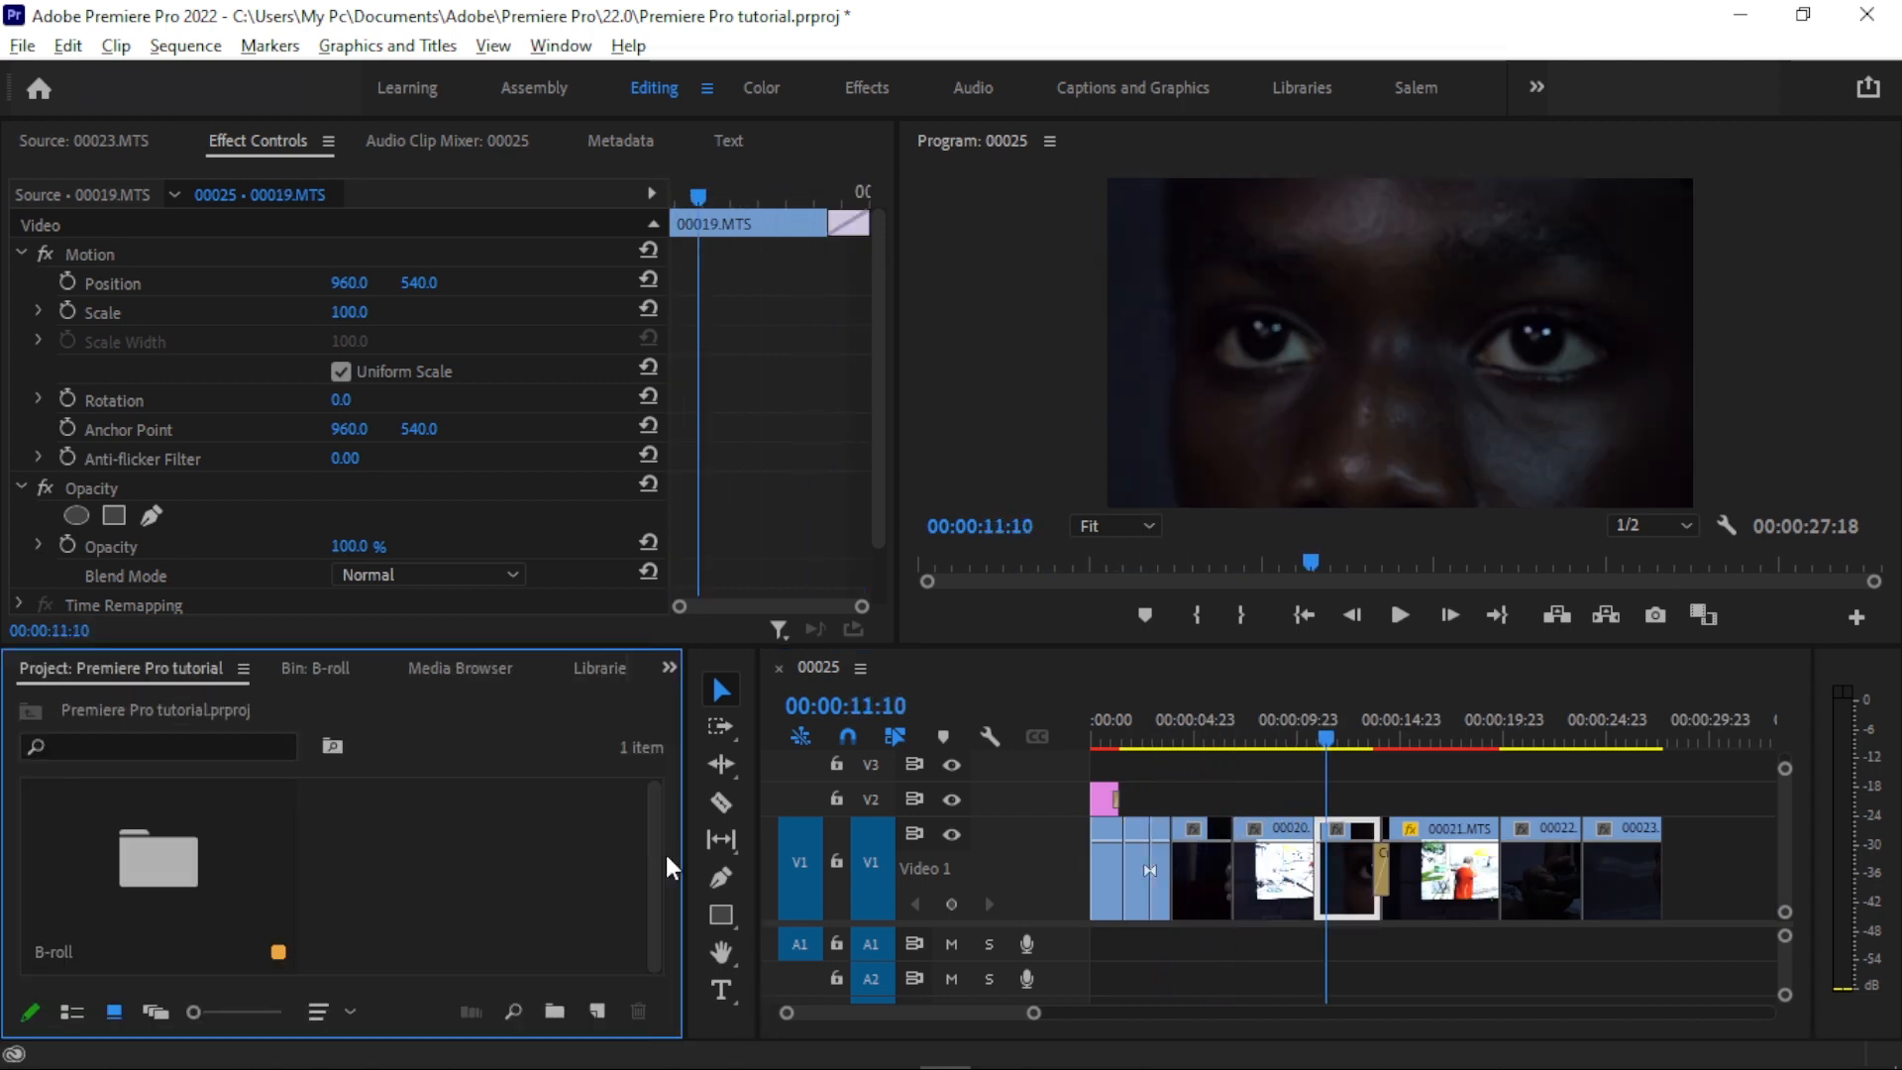
mouse_move(632, 1050)
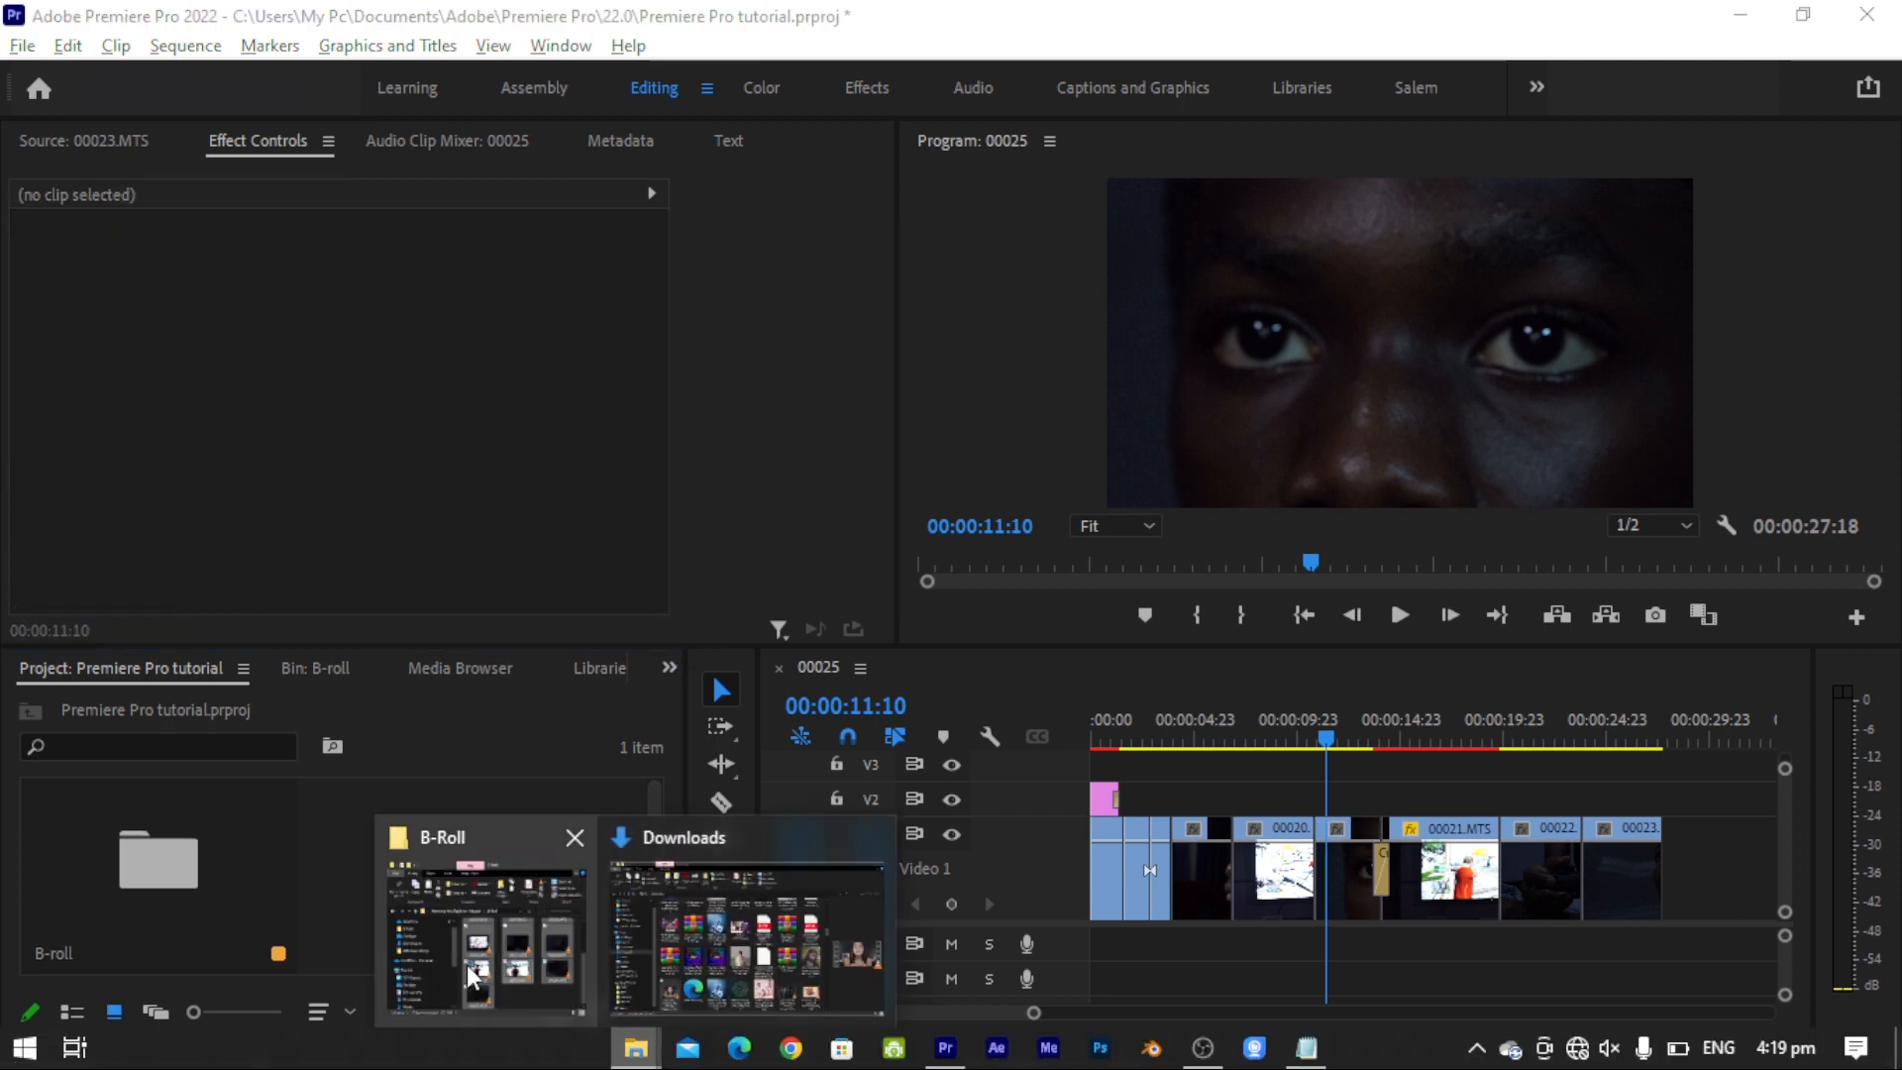
left_click(467, 965)
scroll(896, 619, "down", 2)
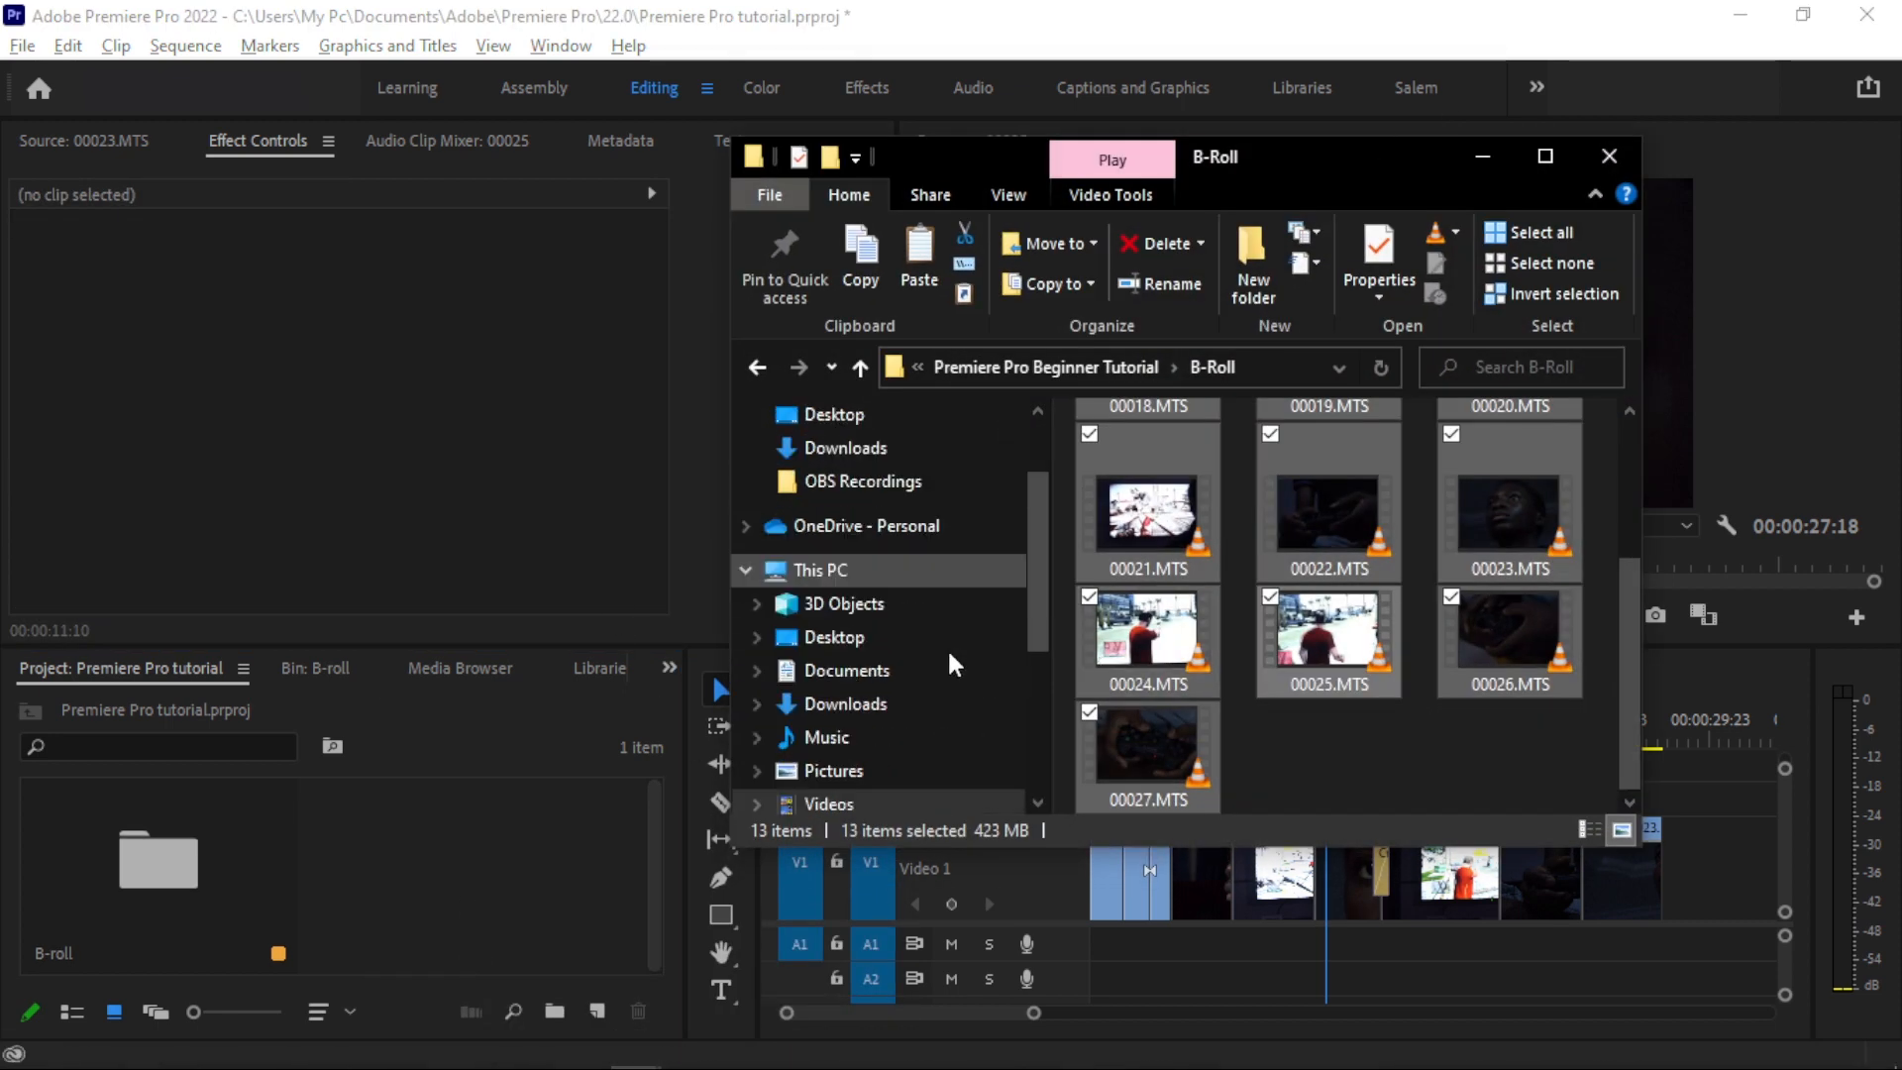
left_click(830, 676)
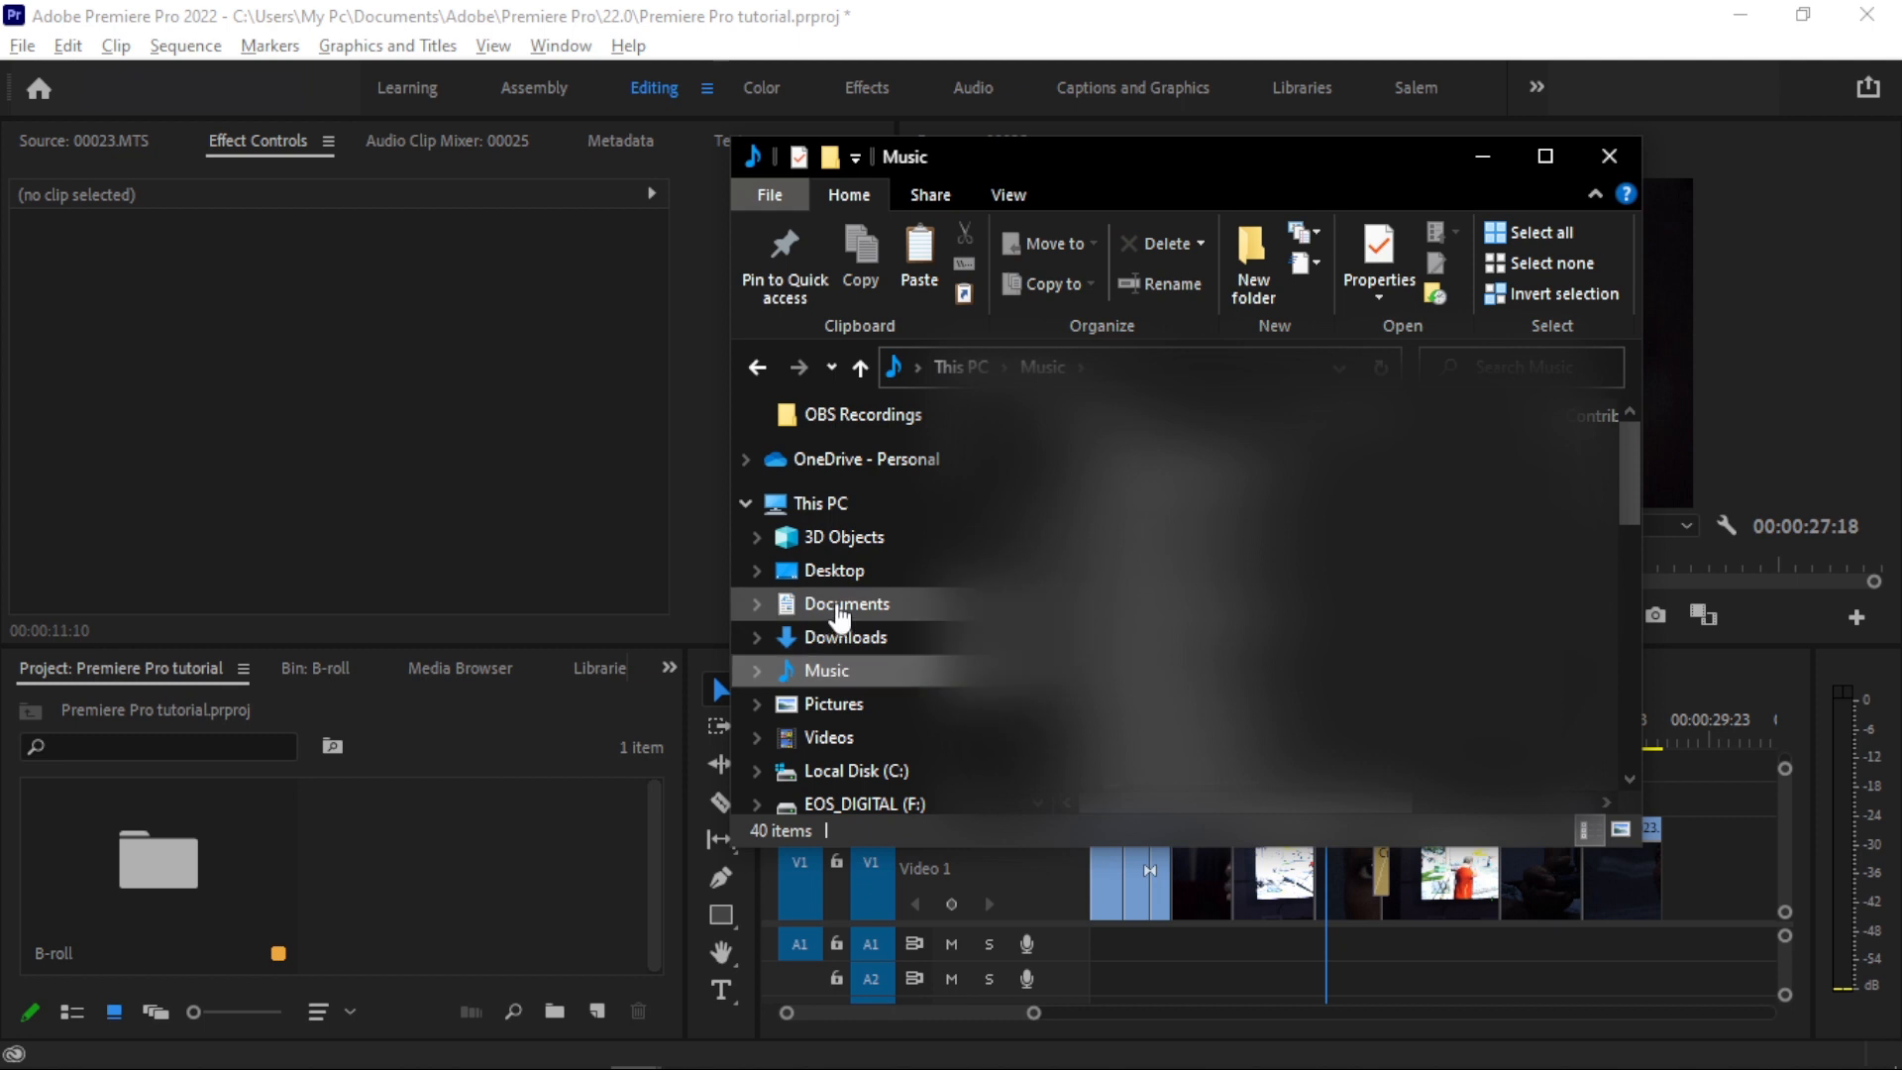
left_click(837, 637)
left_click_drag(1501, 560, 503, 888)
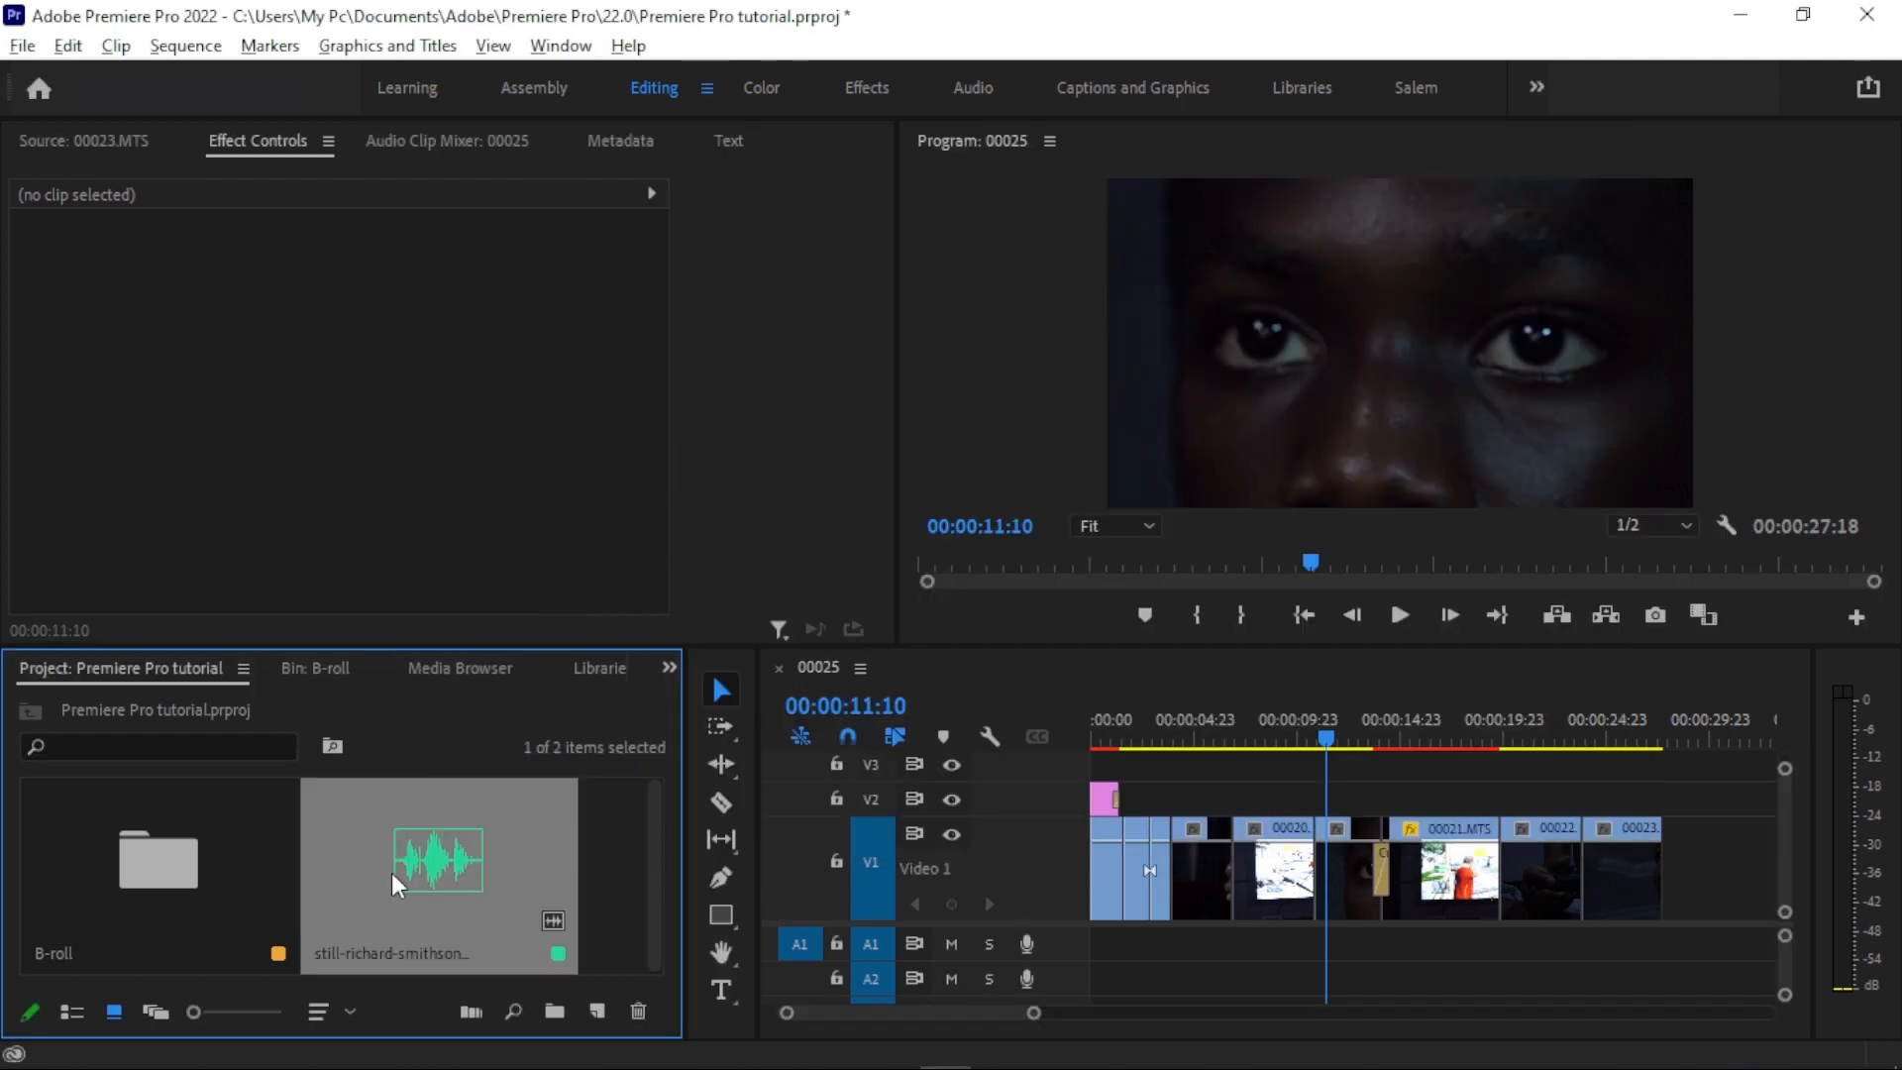
- Place the music on audio track A1 at the sequence start and trim it to a duration of 00:00:27:18
left_click_drag(396, 874, 865, 756)
left_click_drag(1184, 924, 1099, 943)
left_click_drag(1033, 1013, 1326, 1012)
double_click(1073, 949)
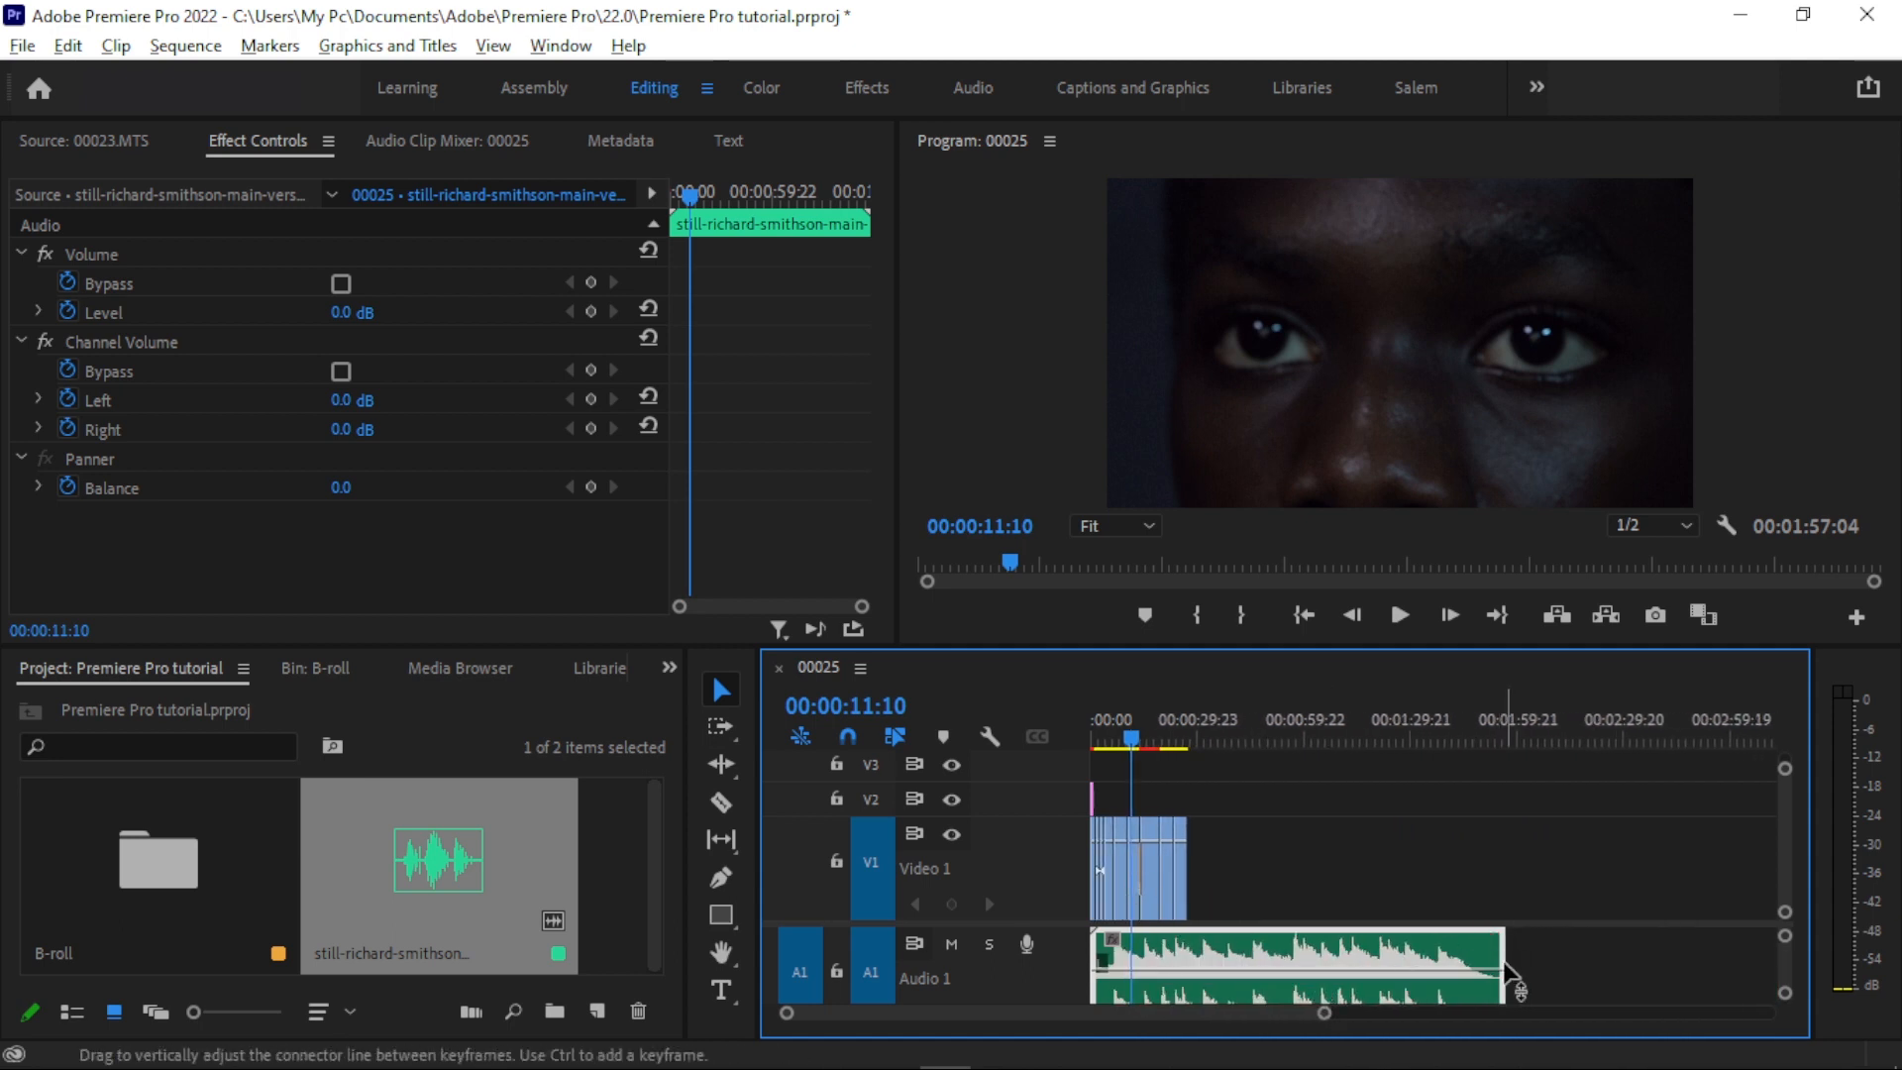
left_click_drag(1503, 953, 1189, 958)
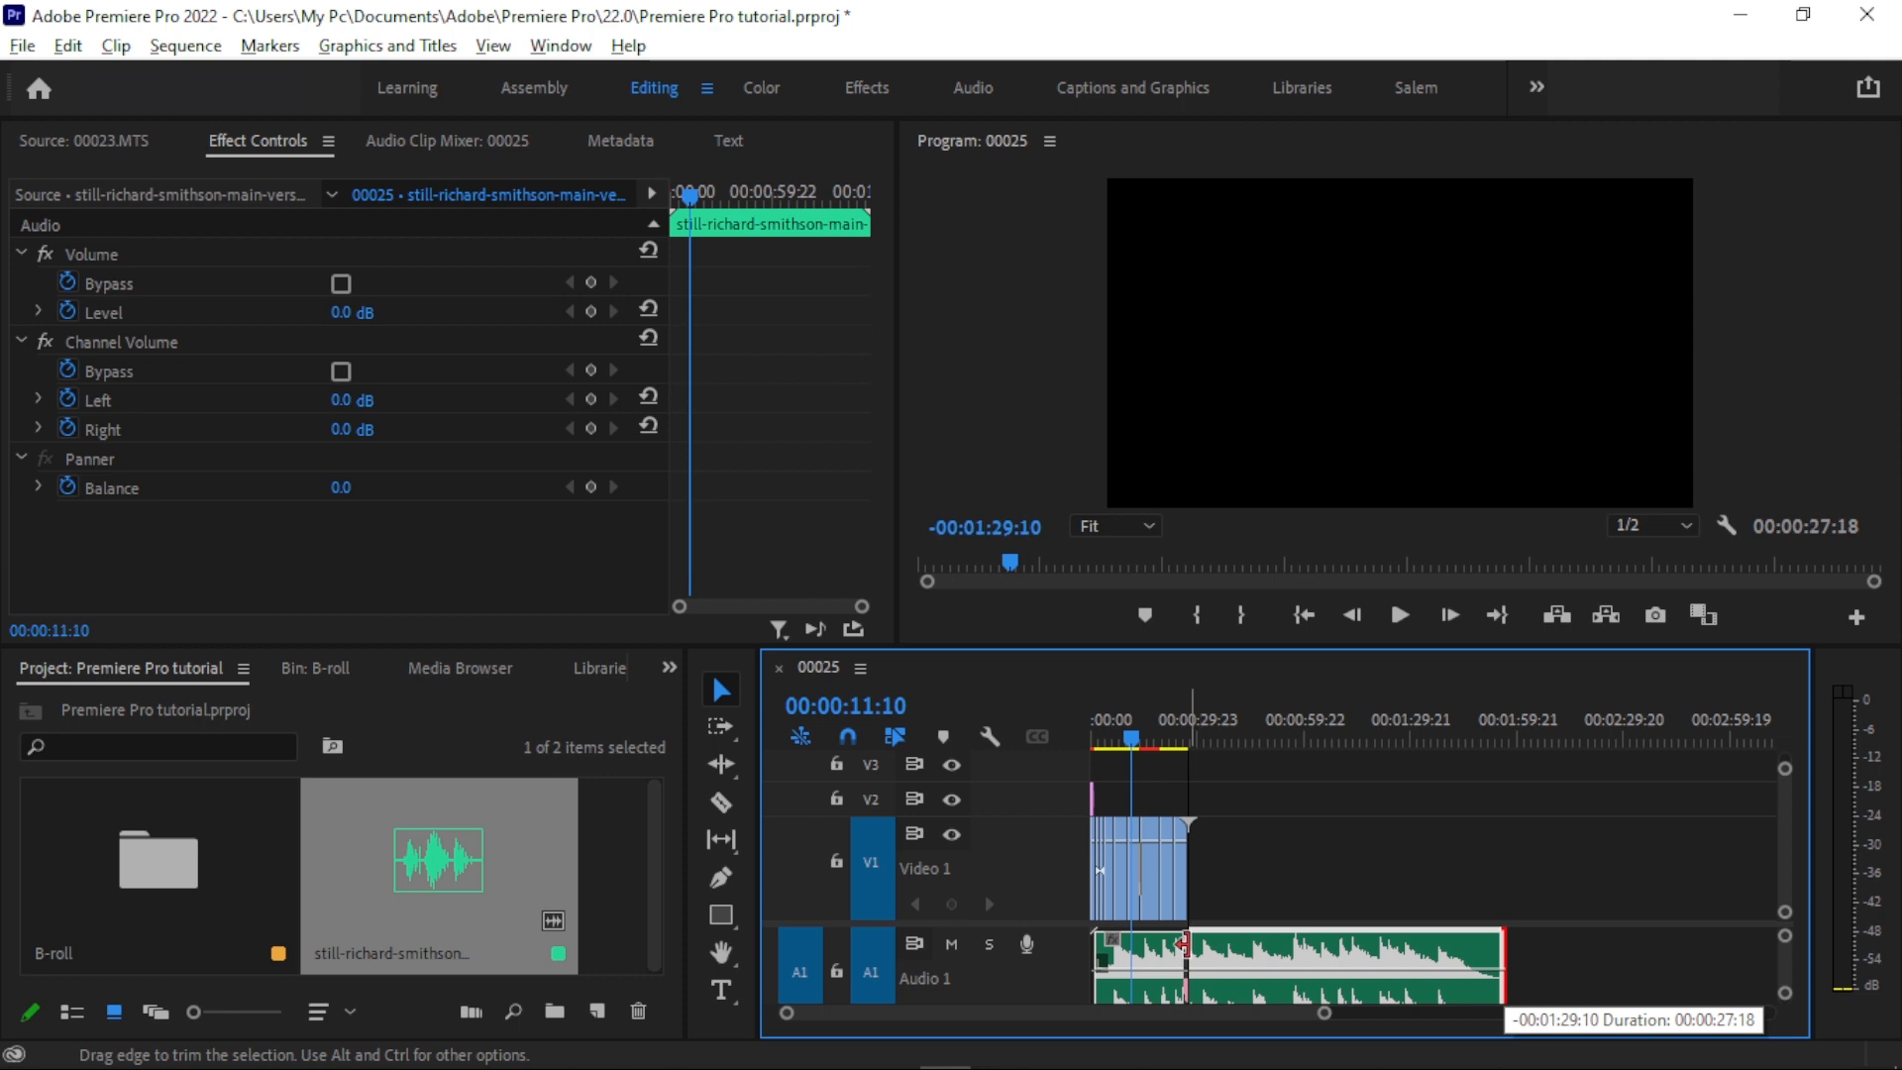
key("backslash")
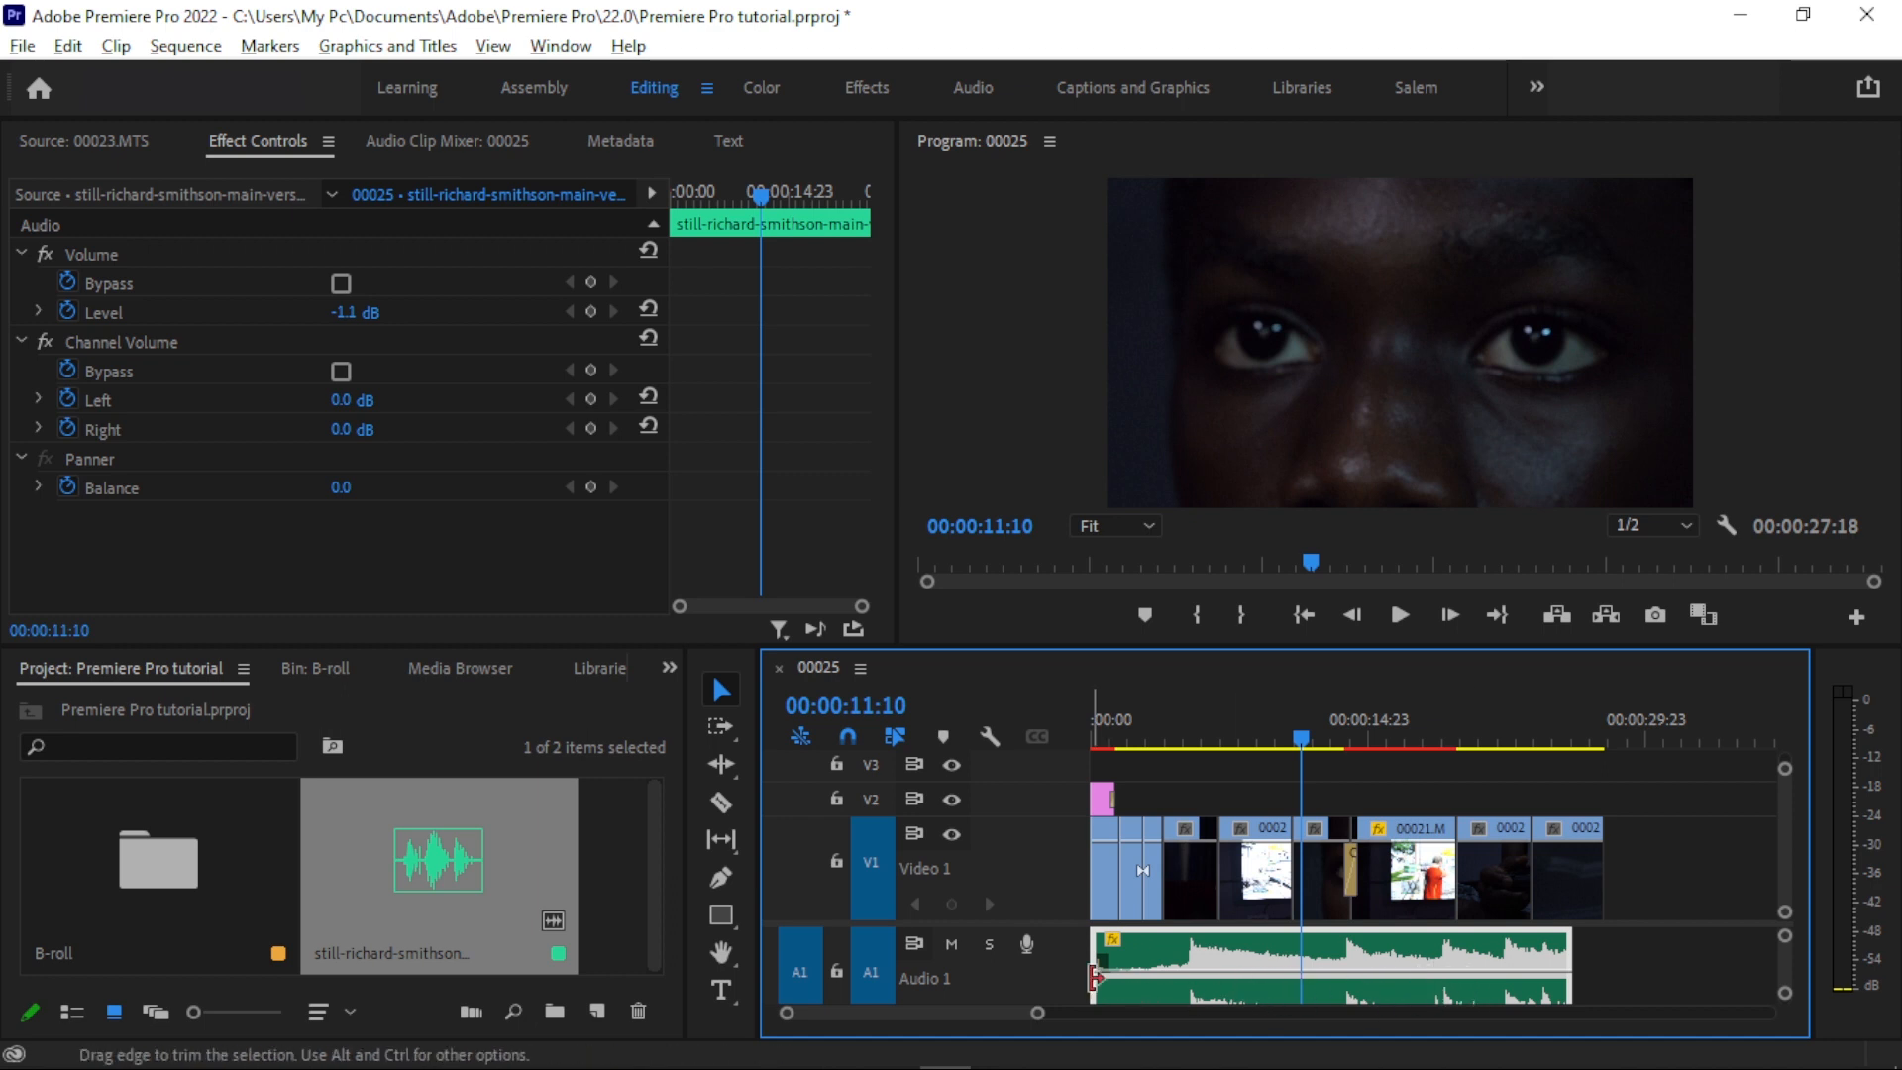
- Adjust the music clip's volume on A1, lowering it to about -21.6 dB and raising it again
mouse_move(1201, 983)
left_mouse_down()
mouse_move(1200, 946)
mouse_move(1201, 997)
left_mouse_up()
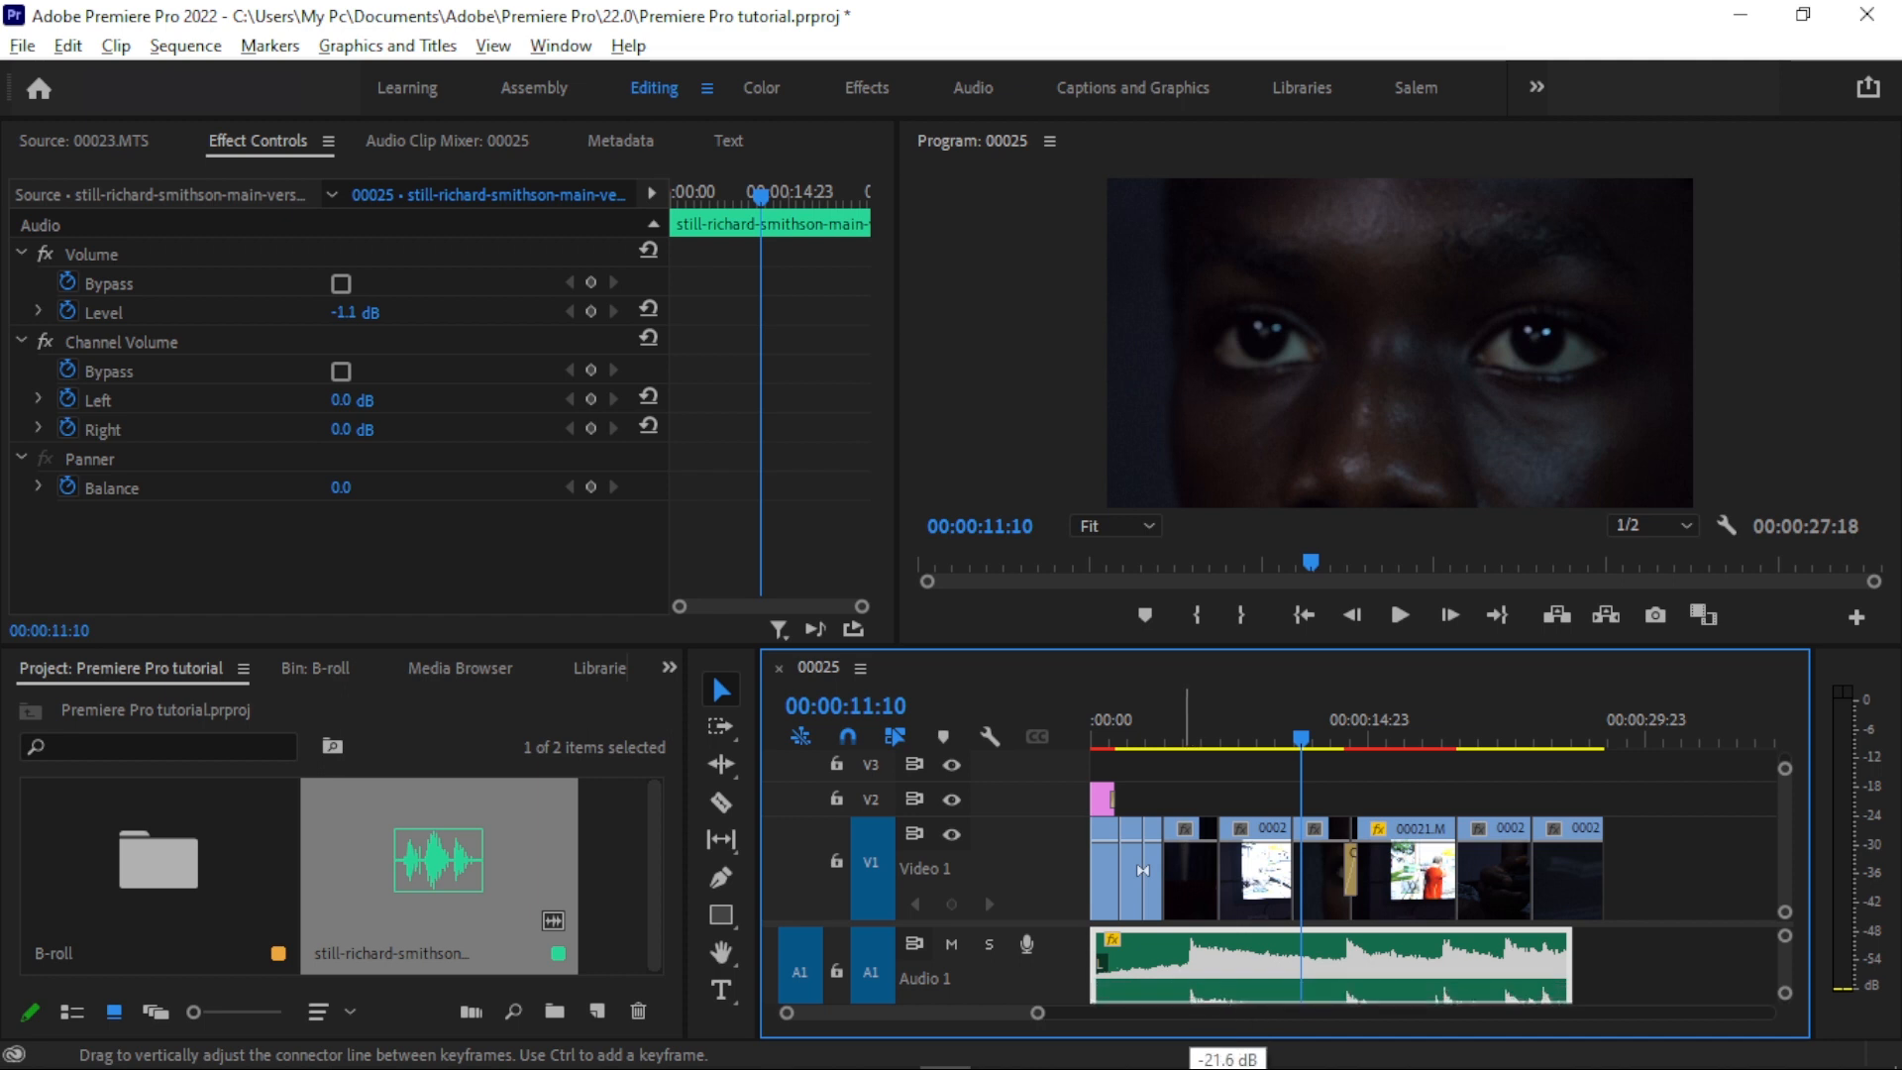
left_click_drag(1192, 1002, 1190, 980)
double_click(1193, 979)
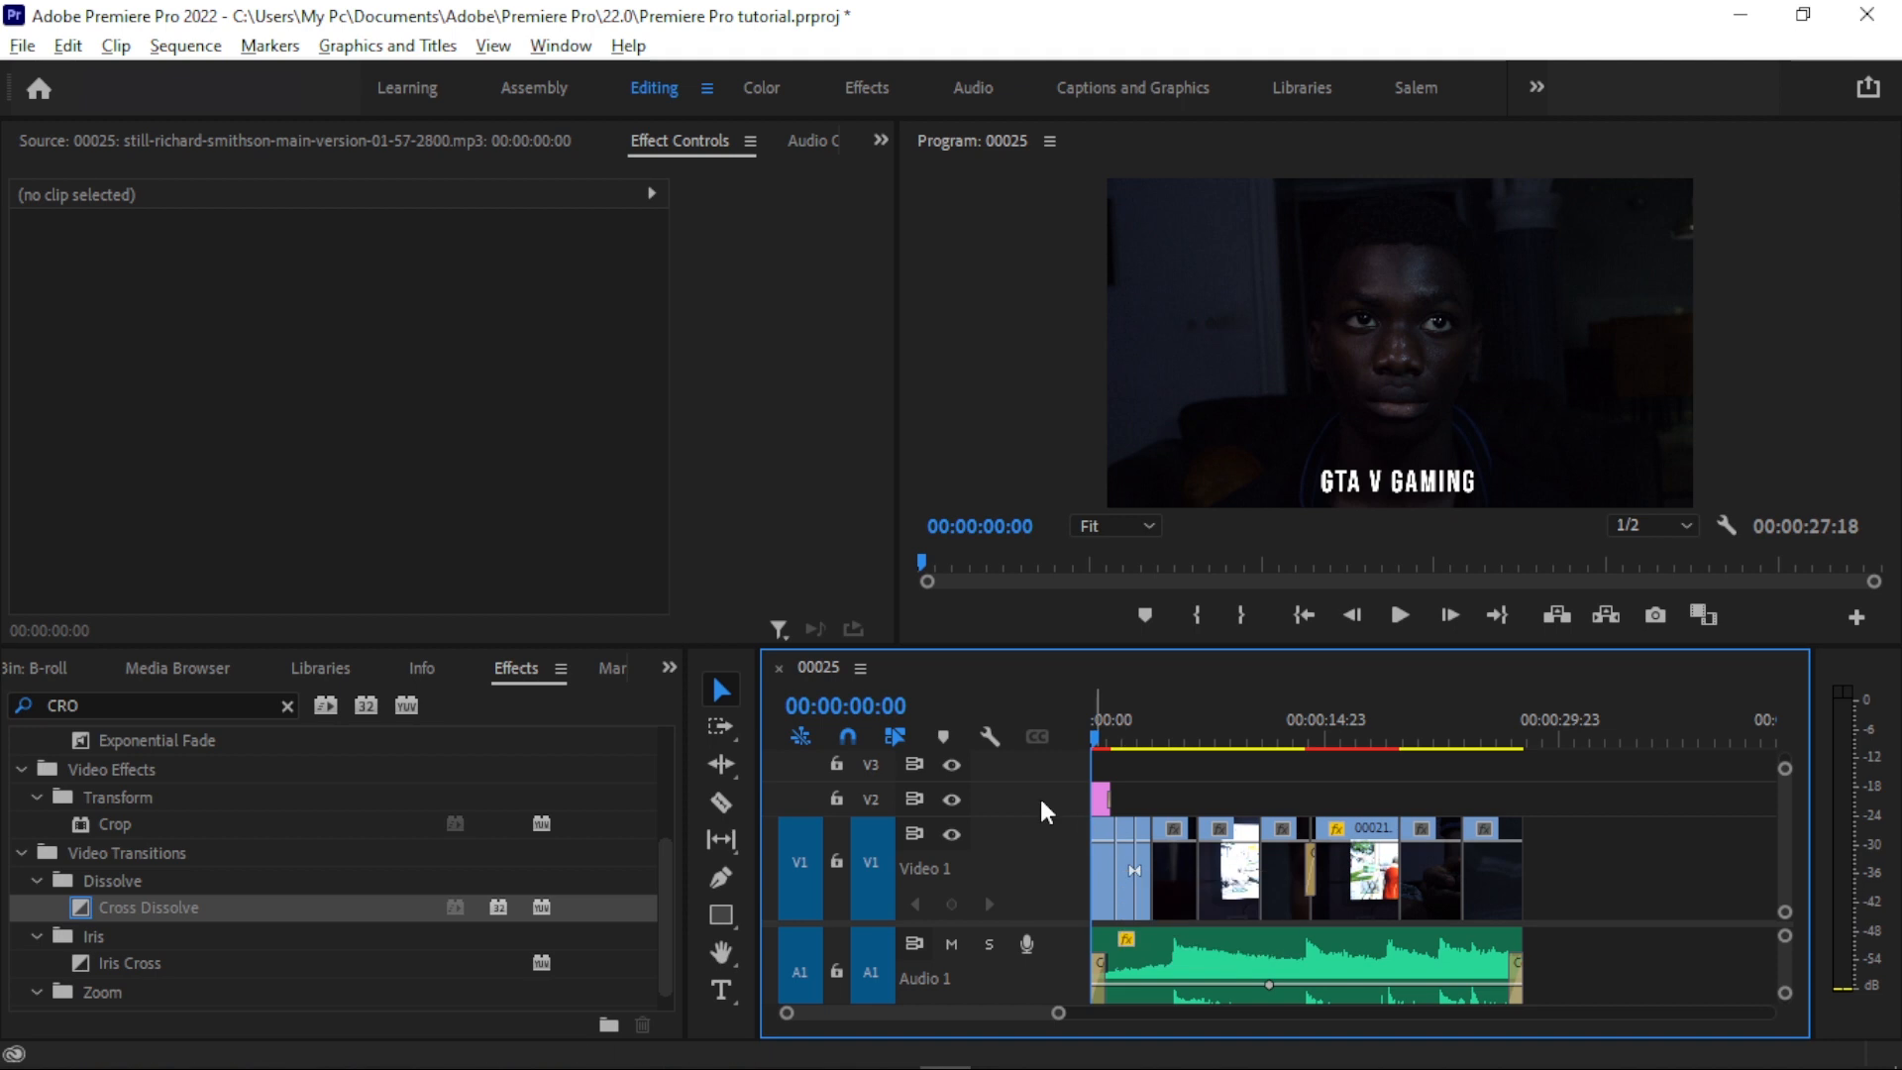
- Add Cross Dissolve to the start of the first video clip, the end of the last one, and the start of the title clip
left_click_drag(170, 919, 1102, 902)
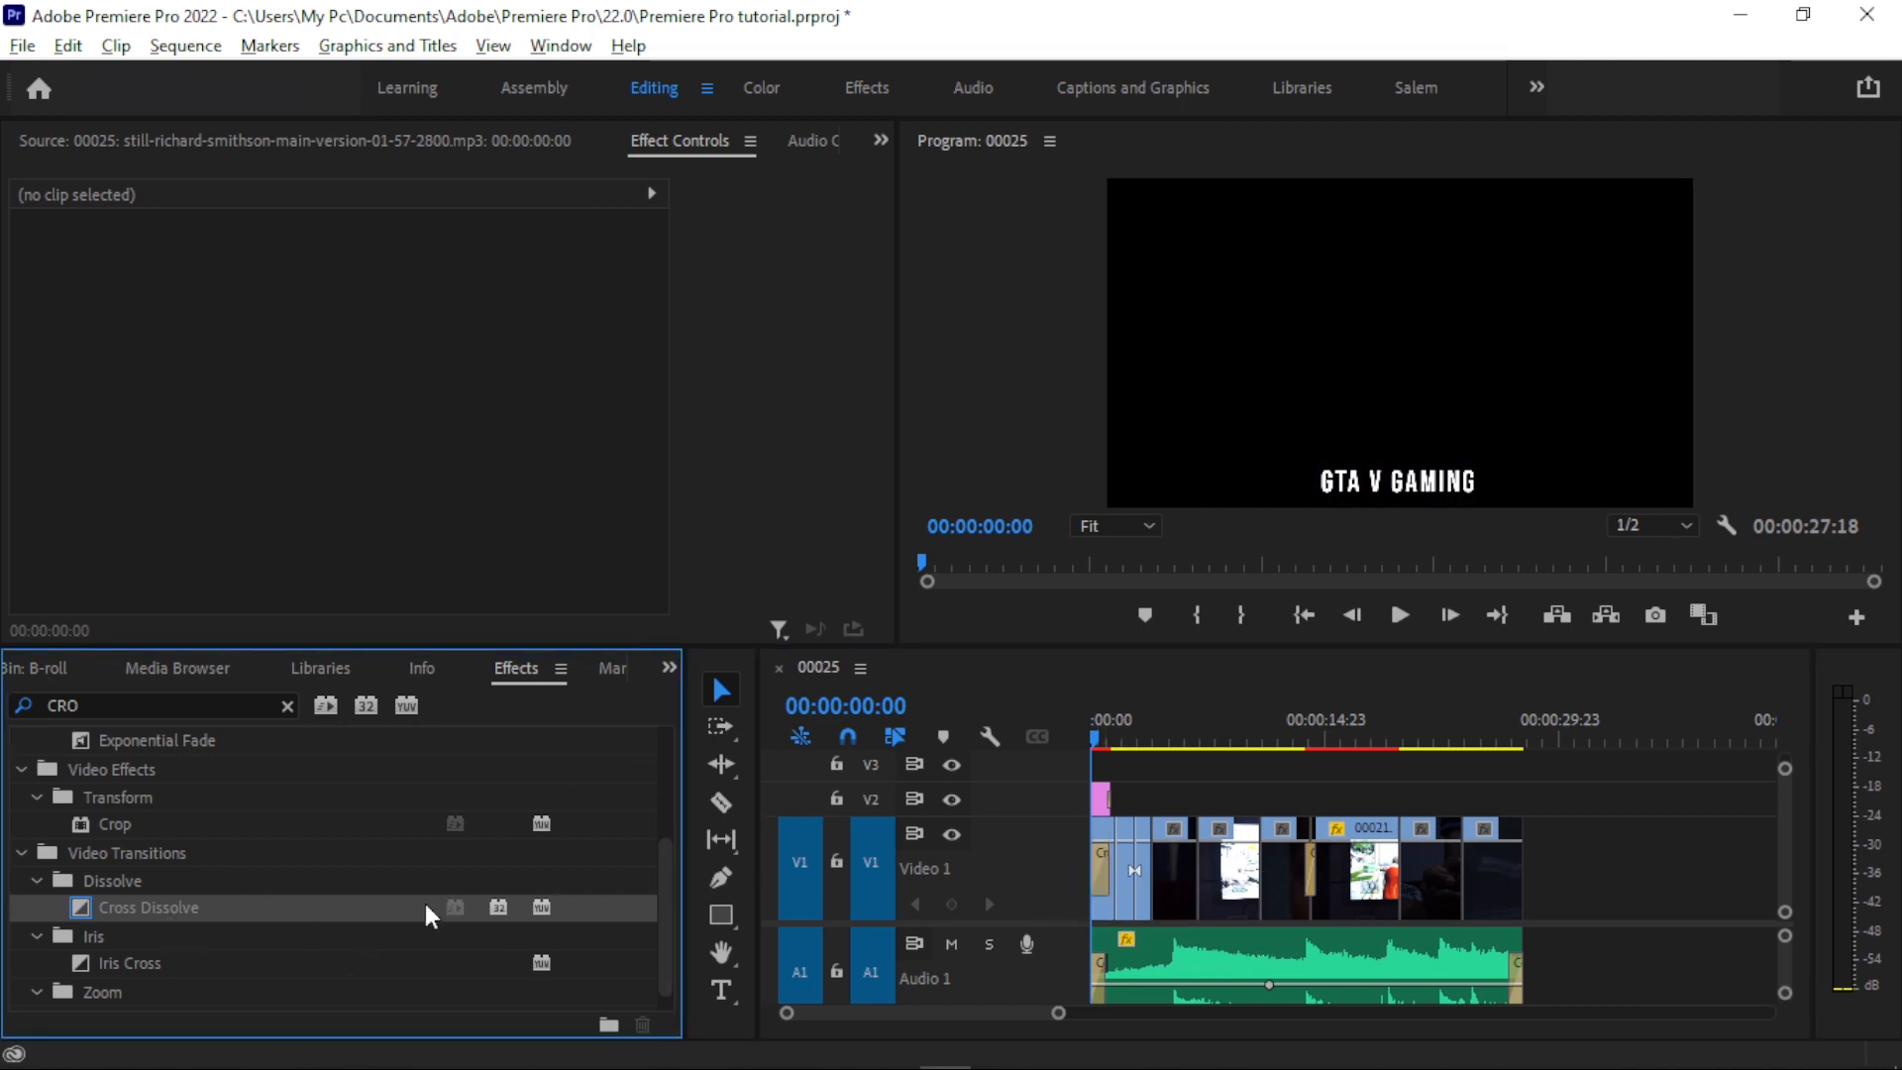
left_click(1102, 799)
key("backslash")
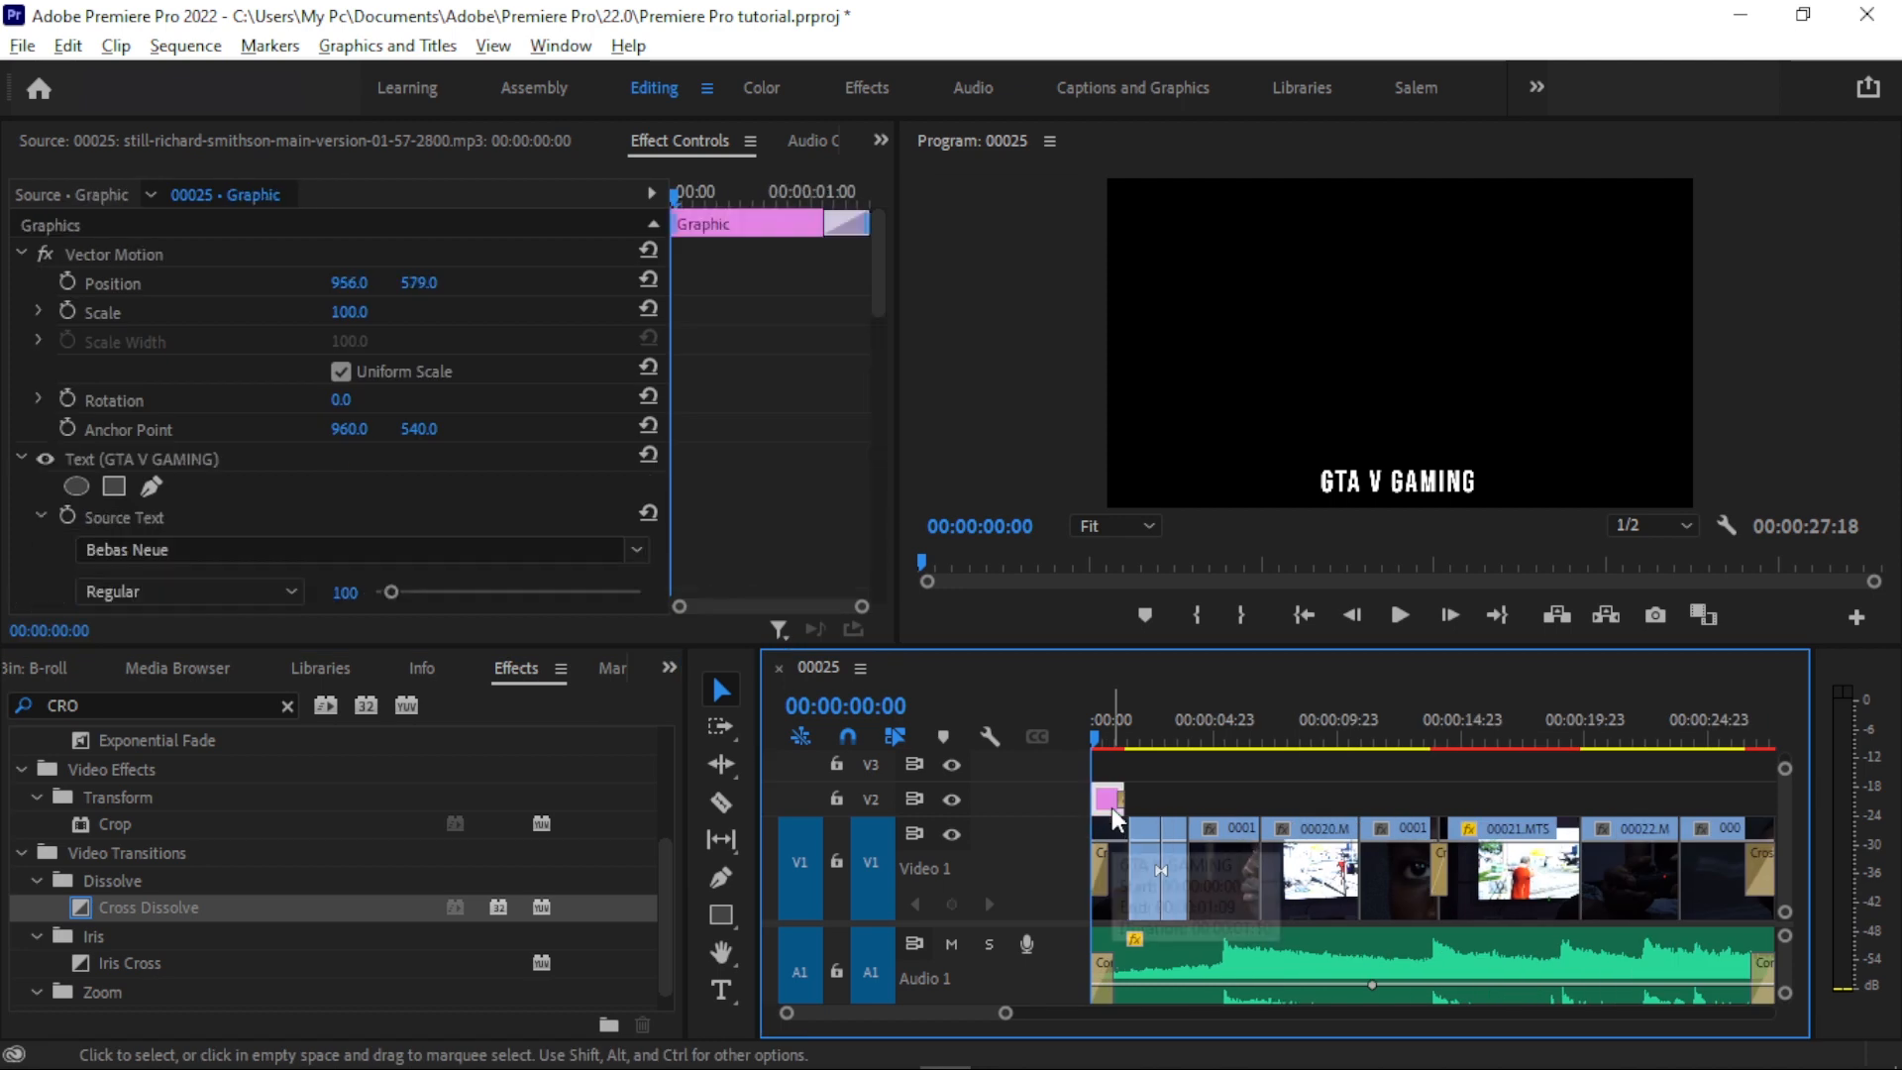
left_click_drag(231, 910, 1109, 824)
left_click_drag(1109, 824, 1109, 822)
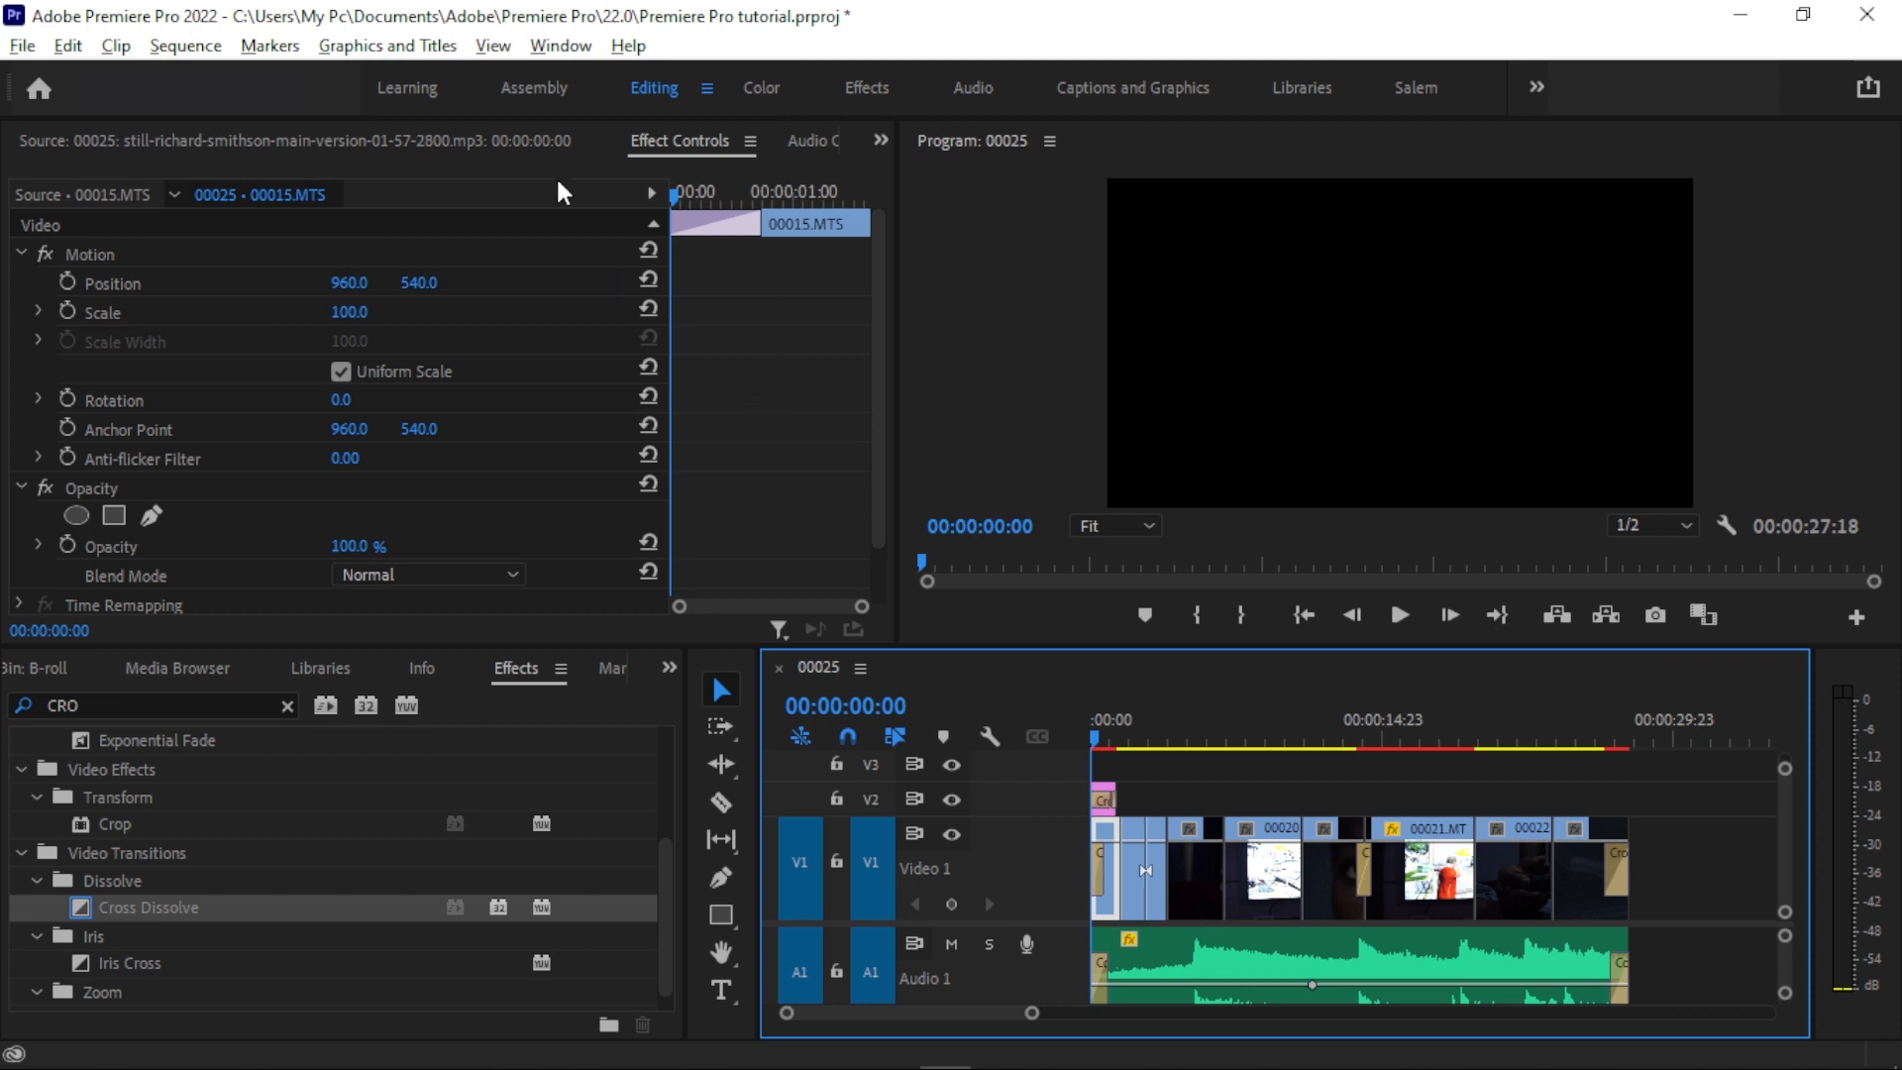
- Open Lumetri Color for clip 00015.MTS in the Color workspace with the playhead at 00:00:01:05
left_click(553, 46)
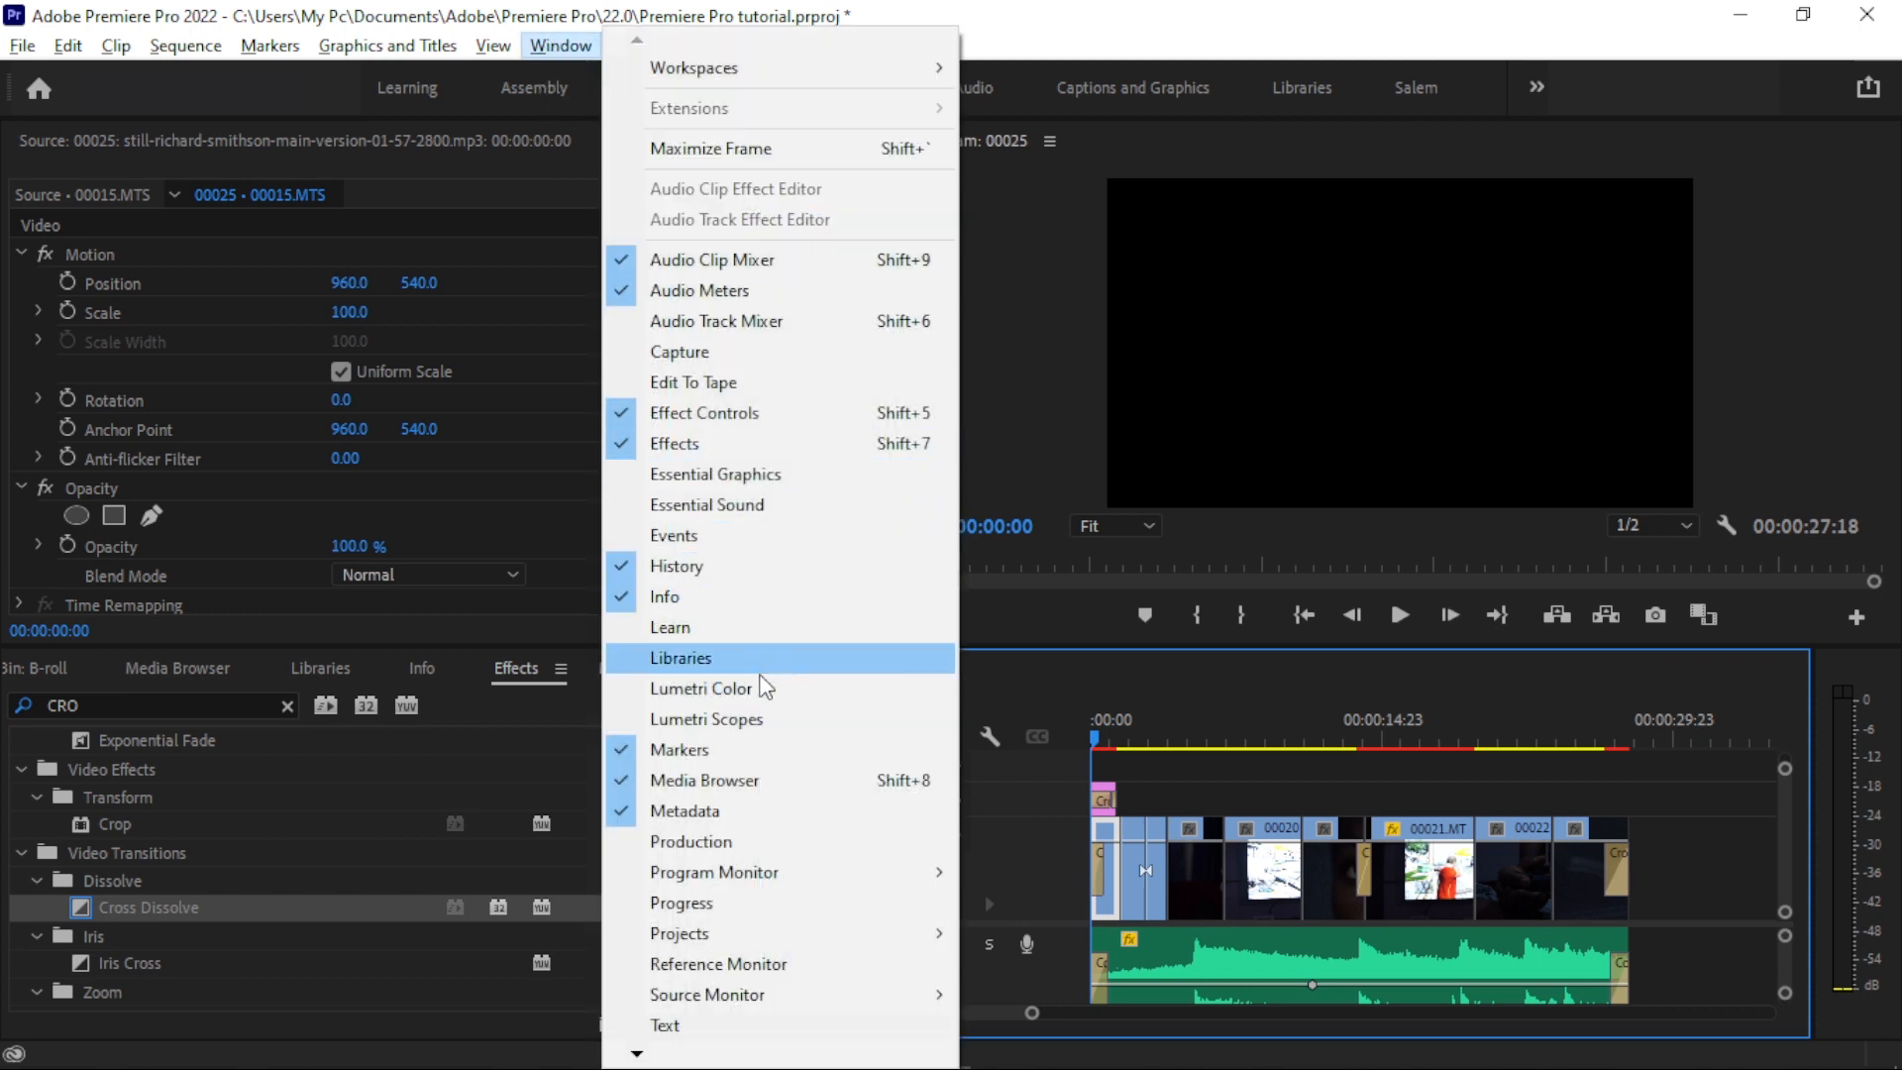
left_click(703, 691)
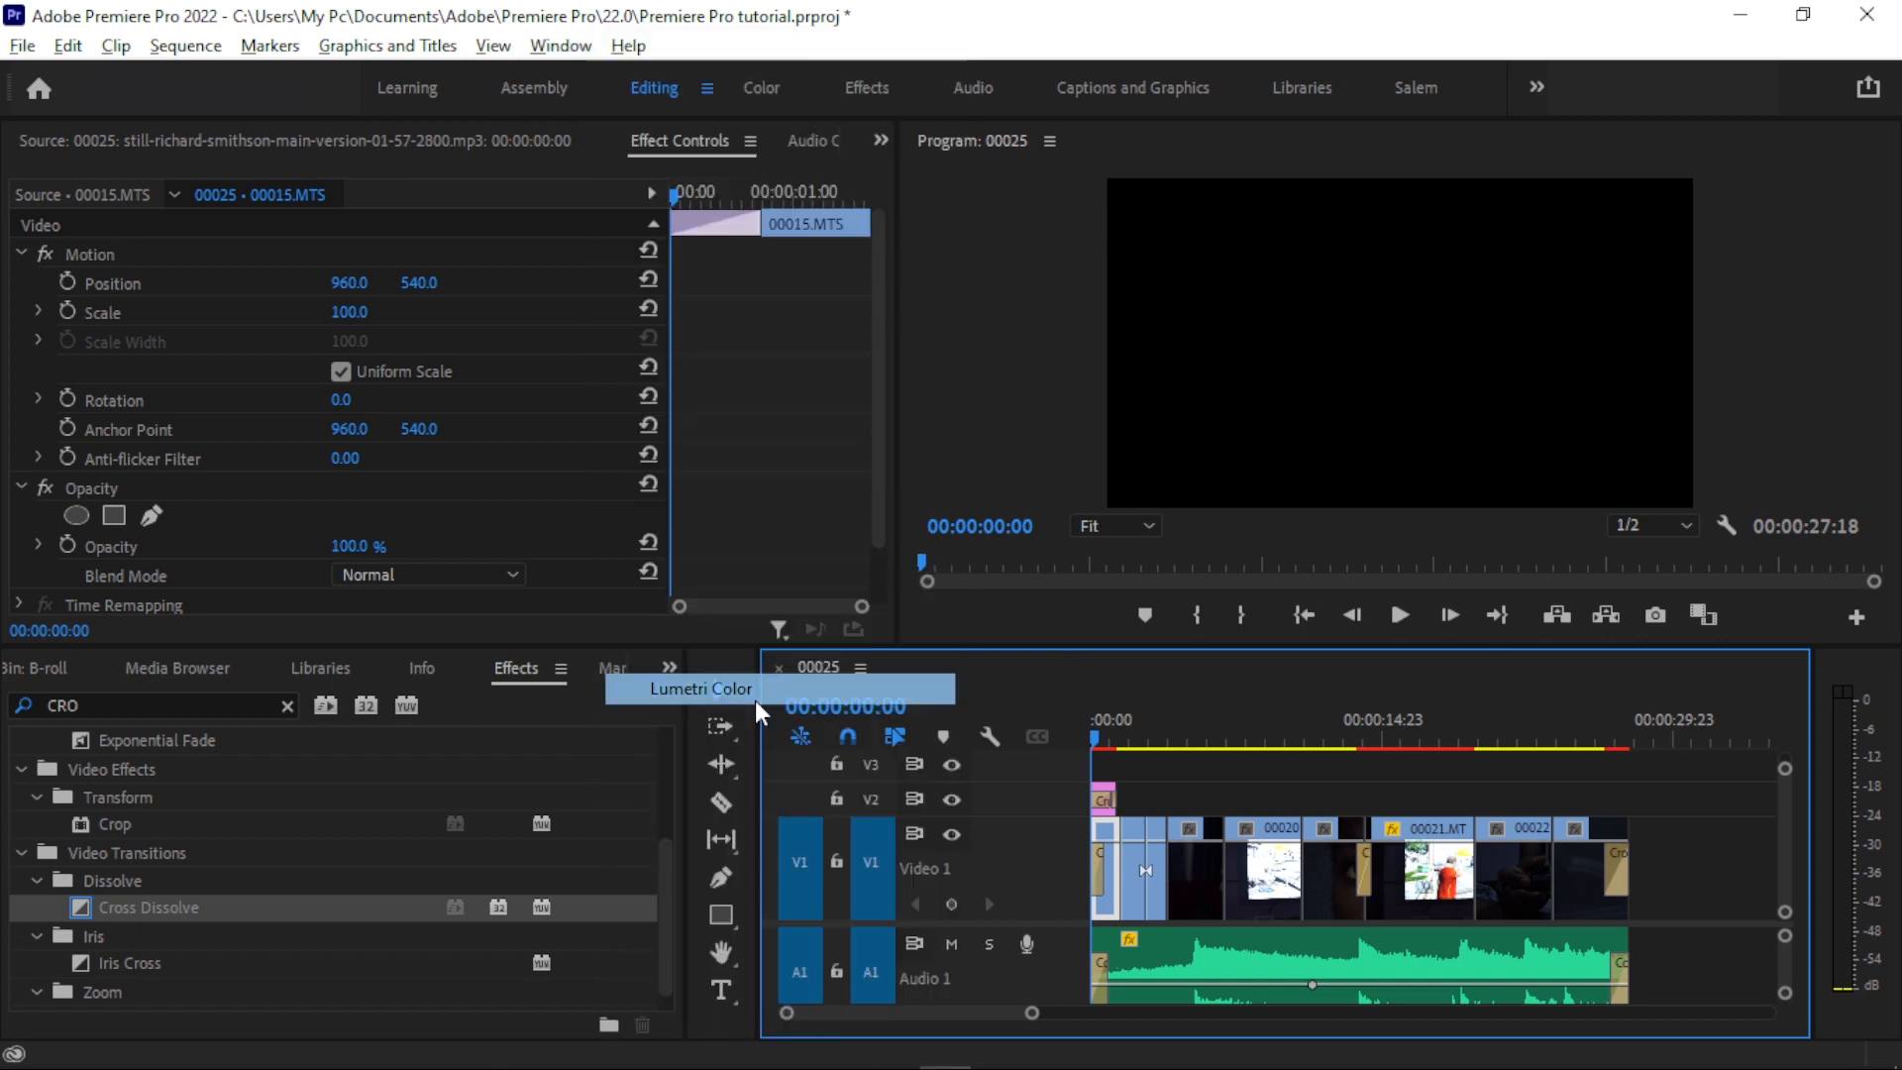
left_click_drag(1550, 428, 1499, 398)
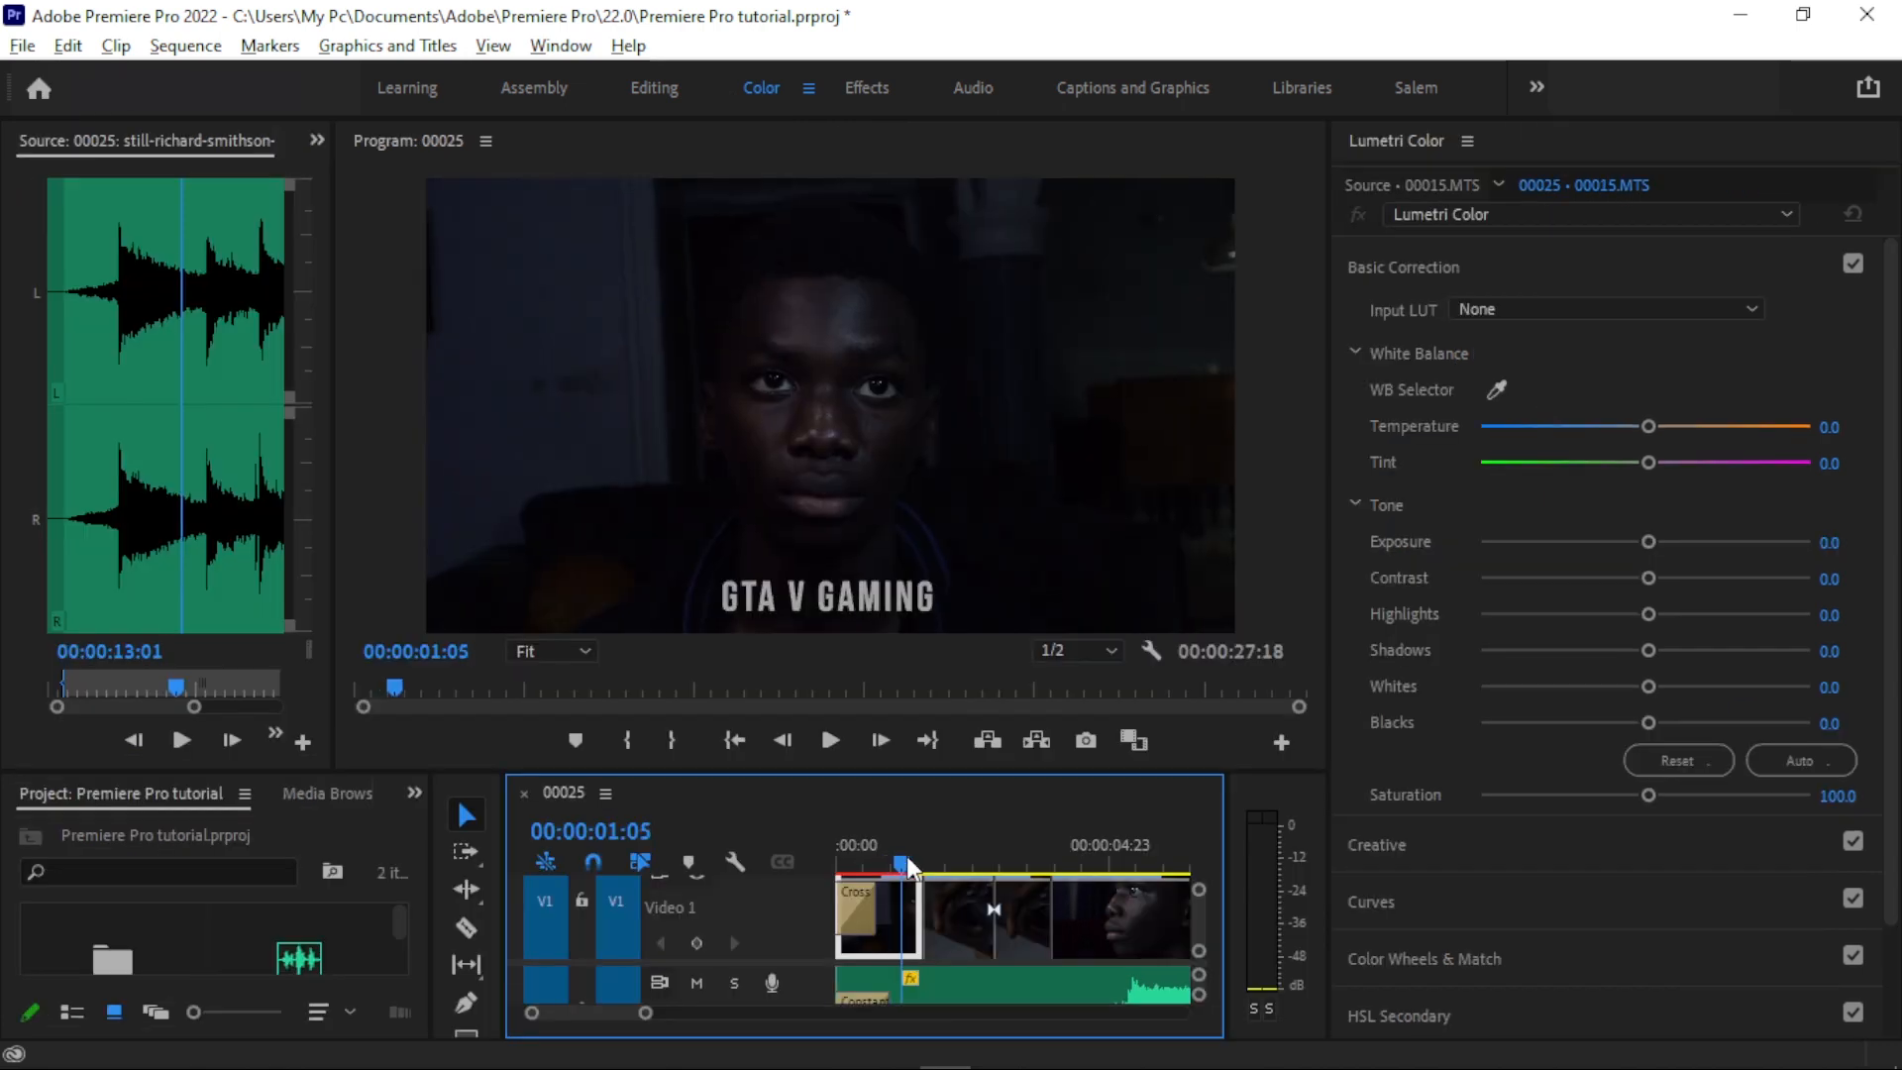
left_click(1518, 394)
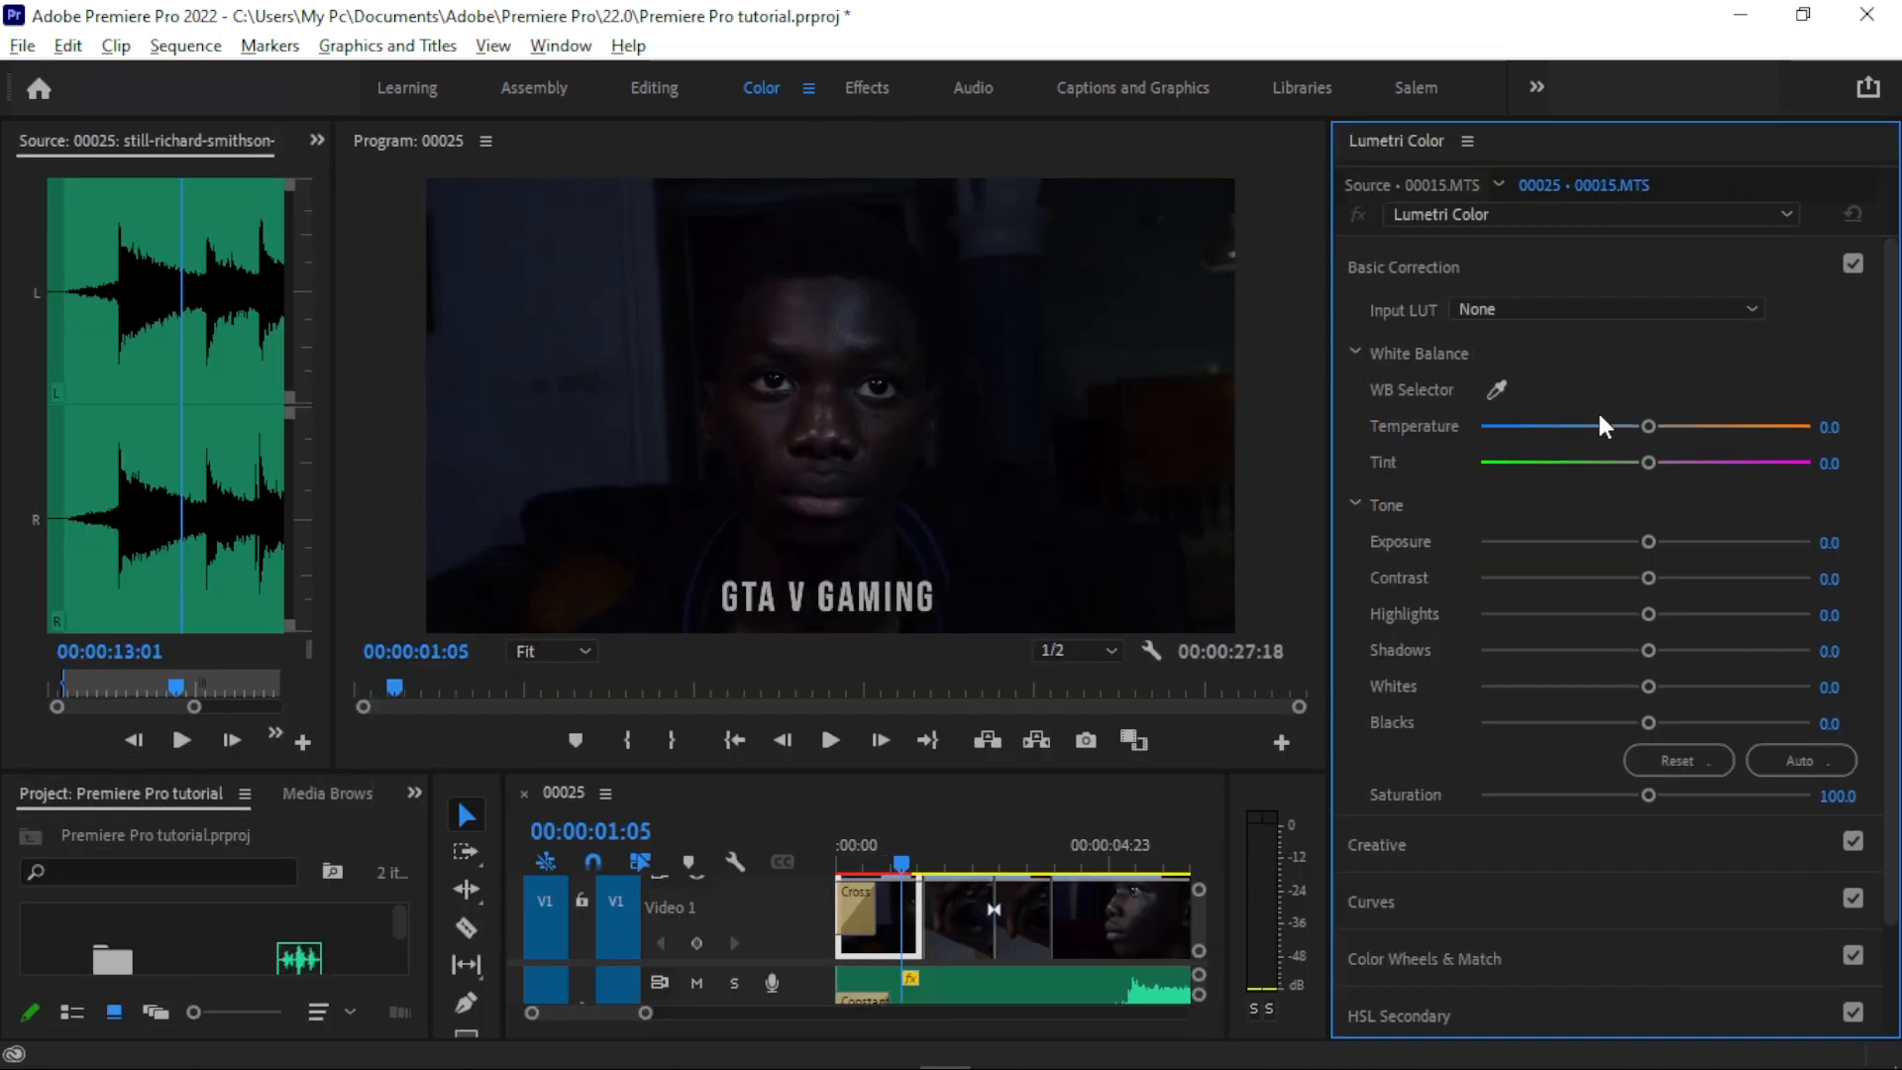
- Look through the Lumetri Color sections and the Input LUT choices of Basic Correction
left_click(1414, 265)
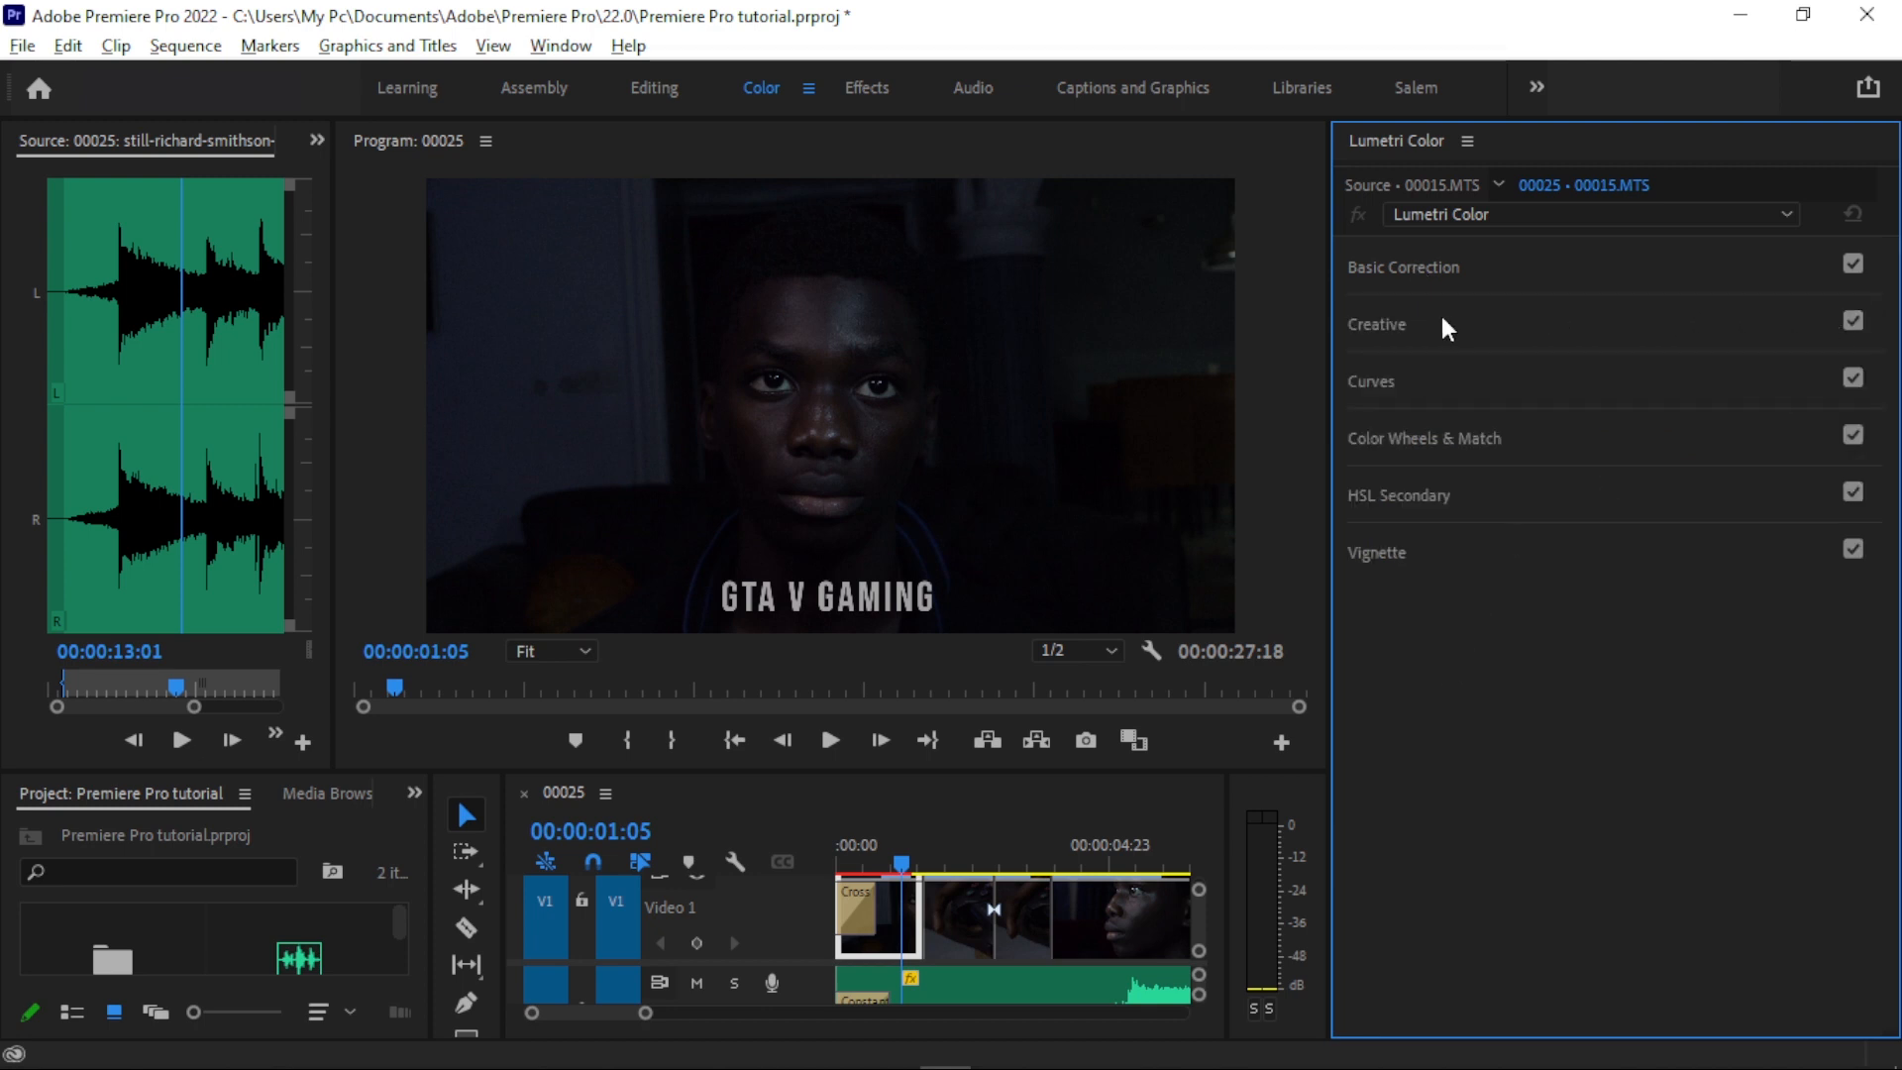
left_click(1414, 269)
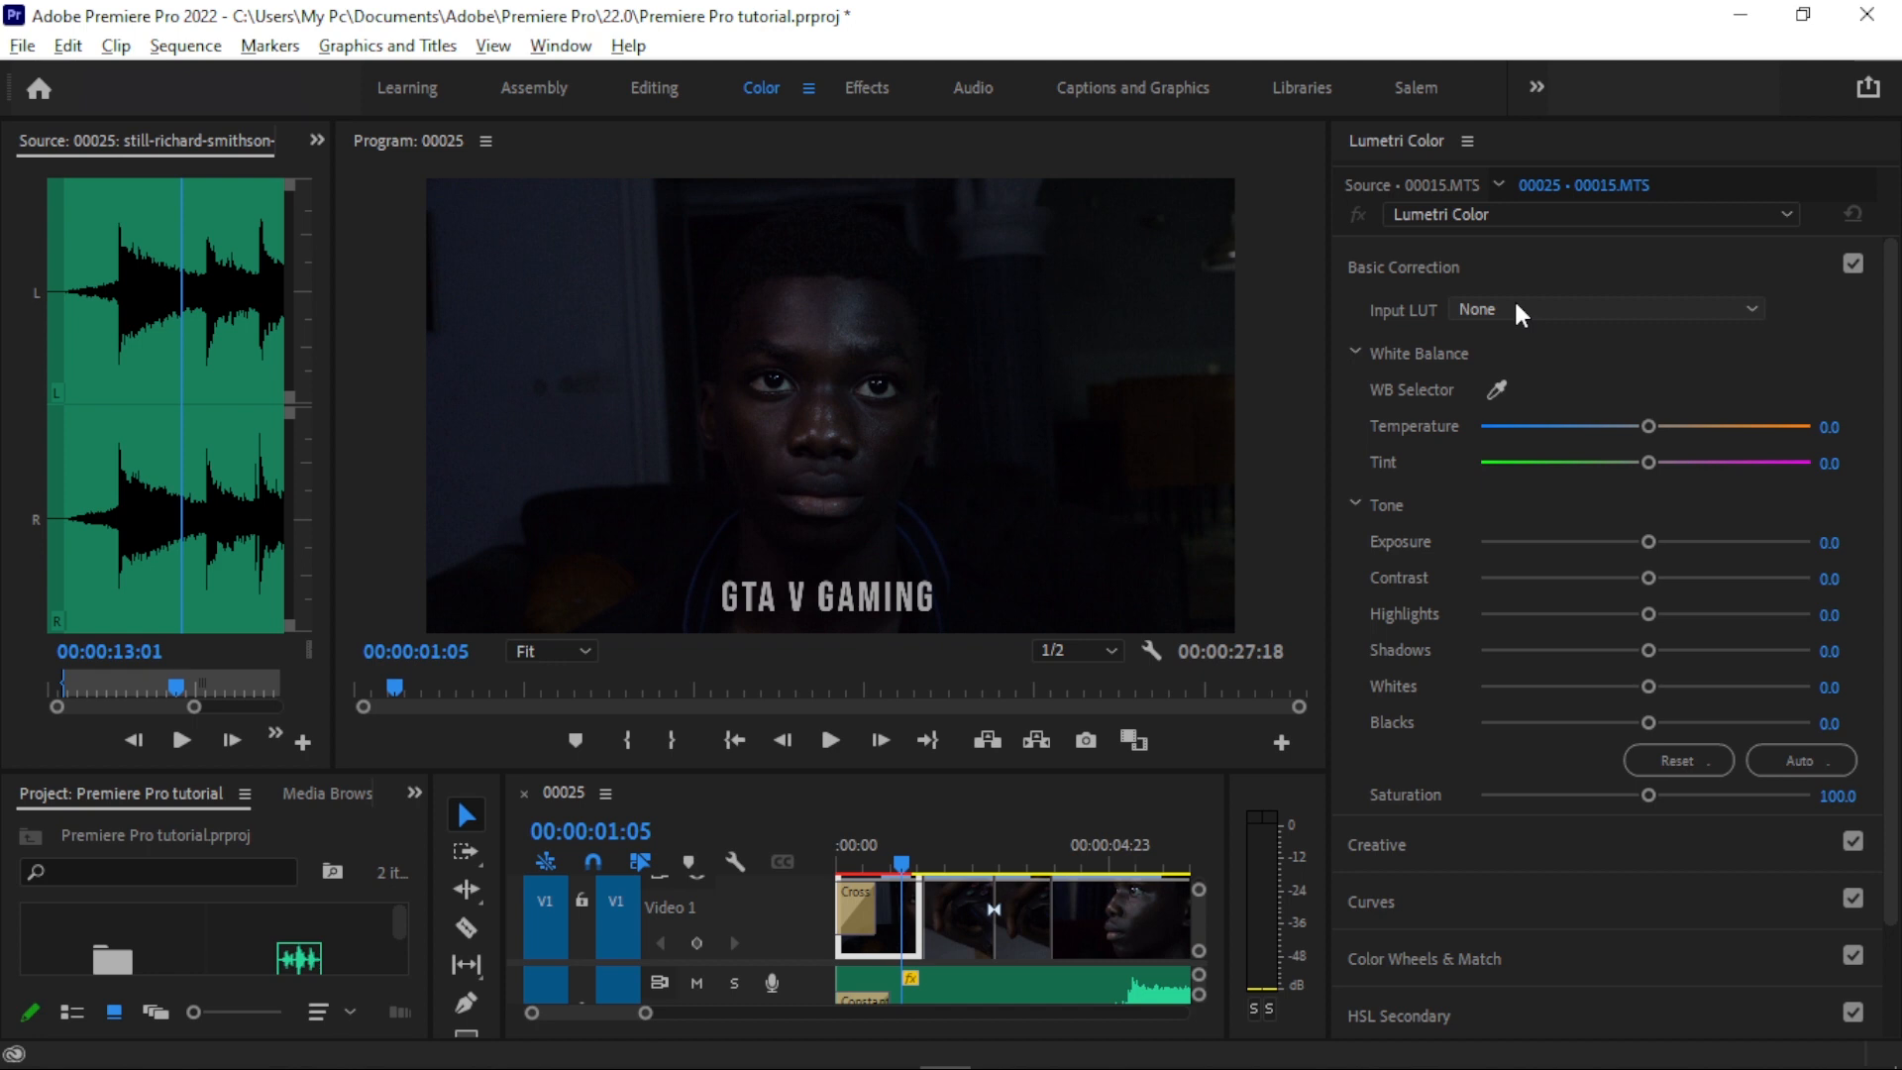
left_click(1515, 310)
key("Escape")
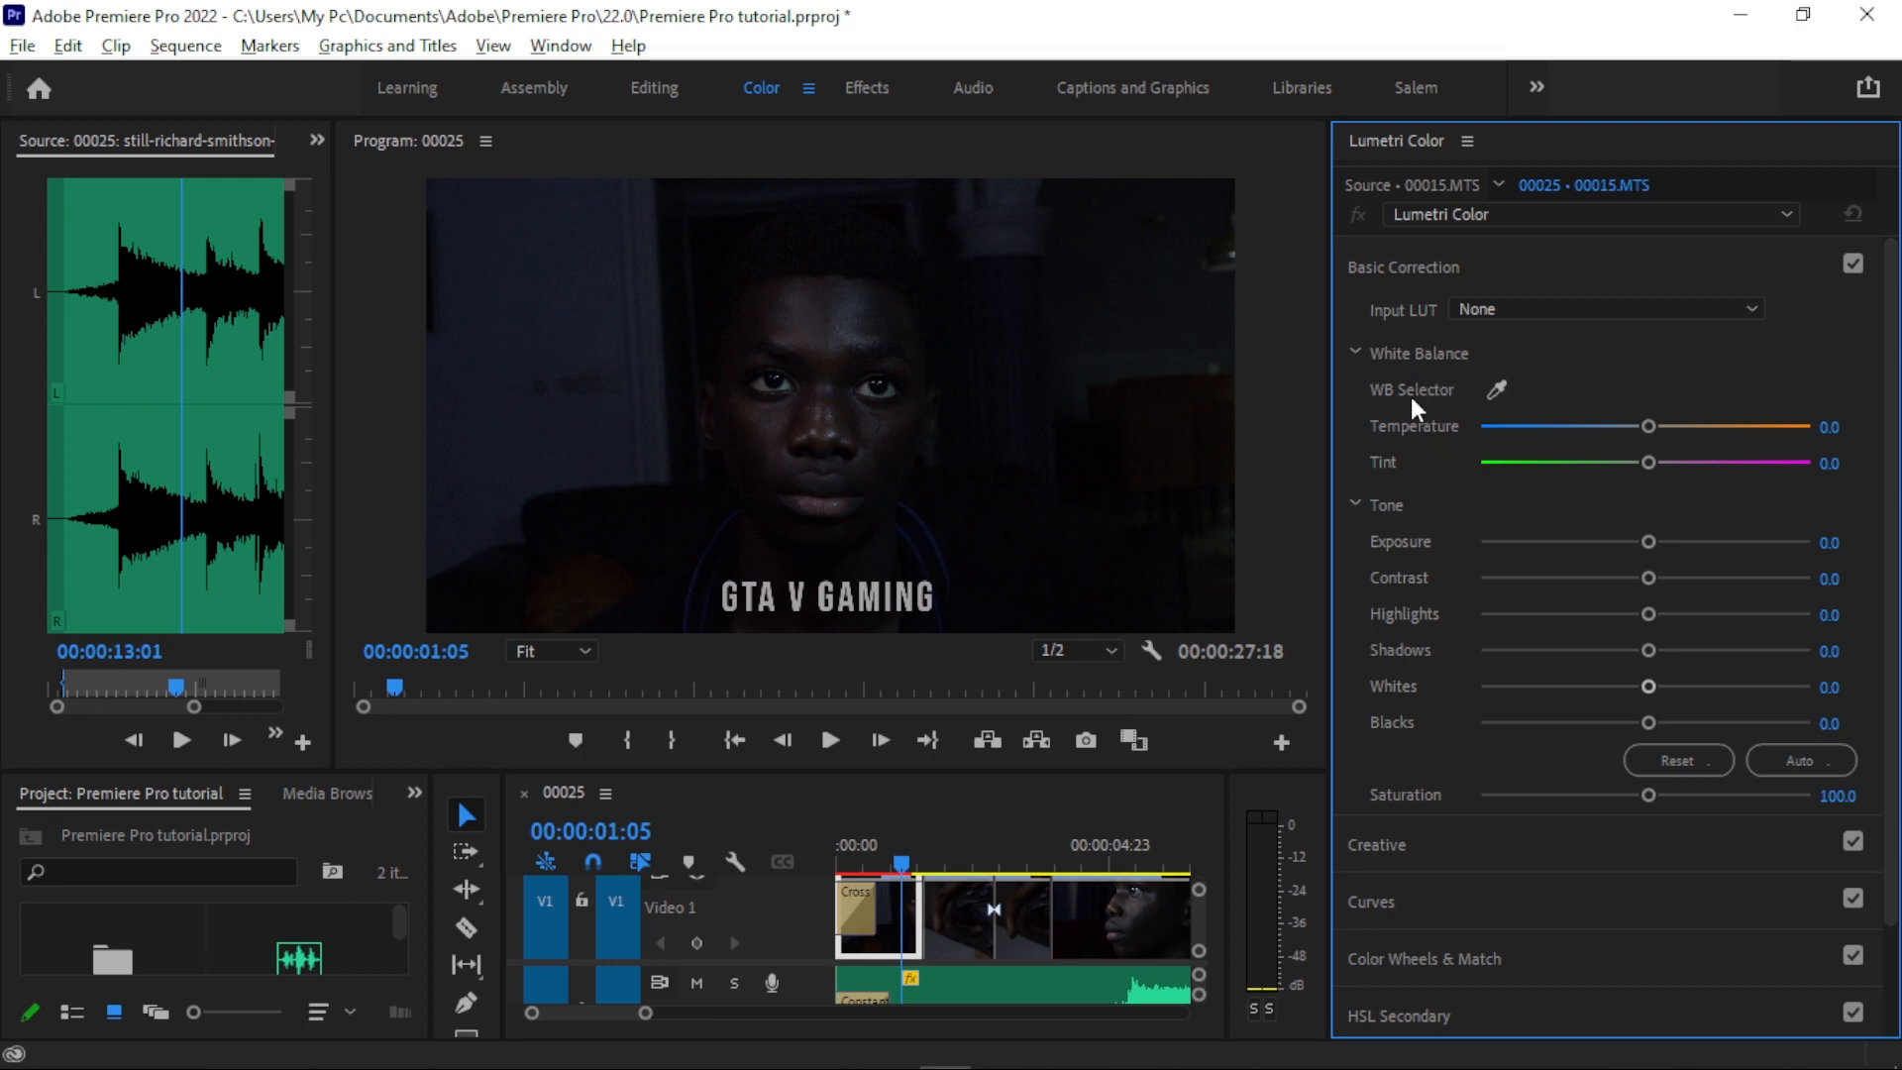
- Sample the white balance of 00015.MTS with the WB Selector, giving temperature 28.9 and tint -8.4
left_click(1495, 390)
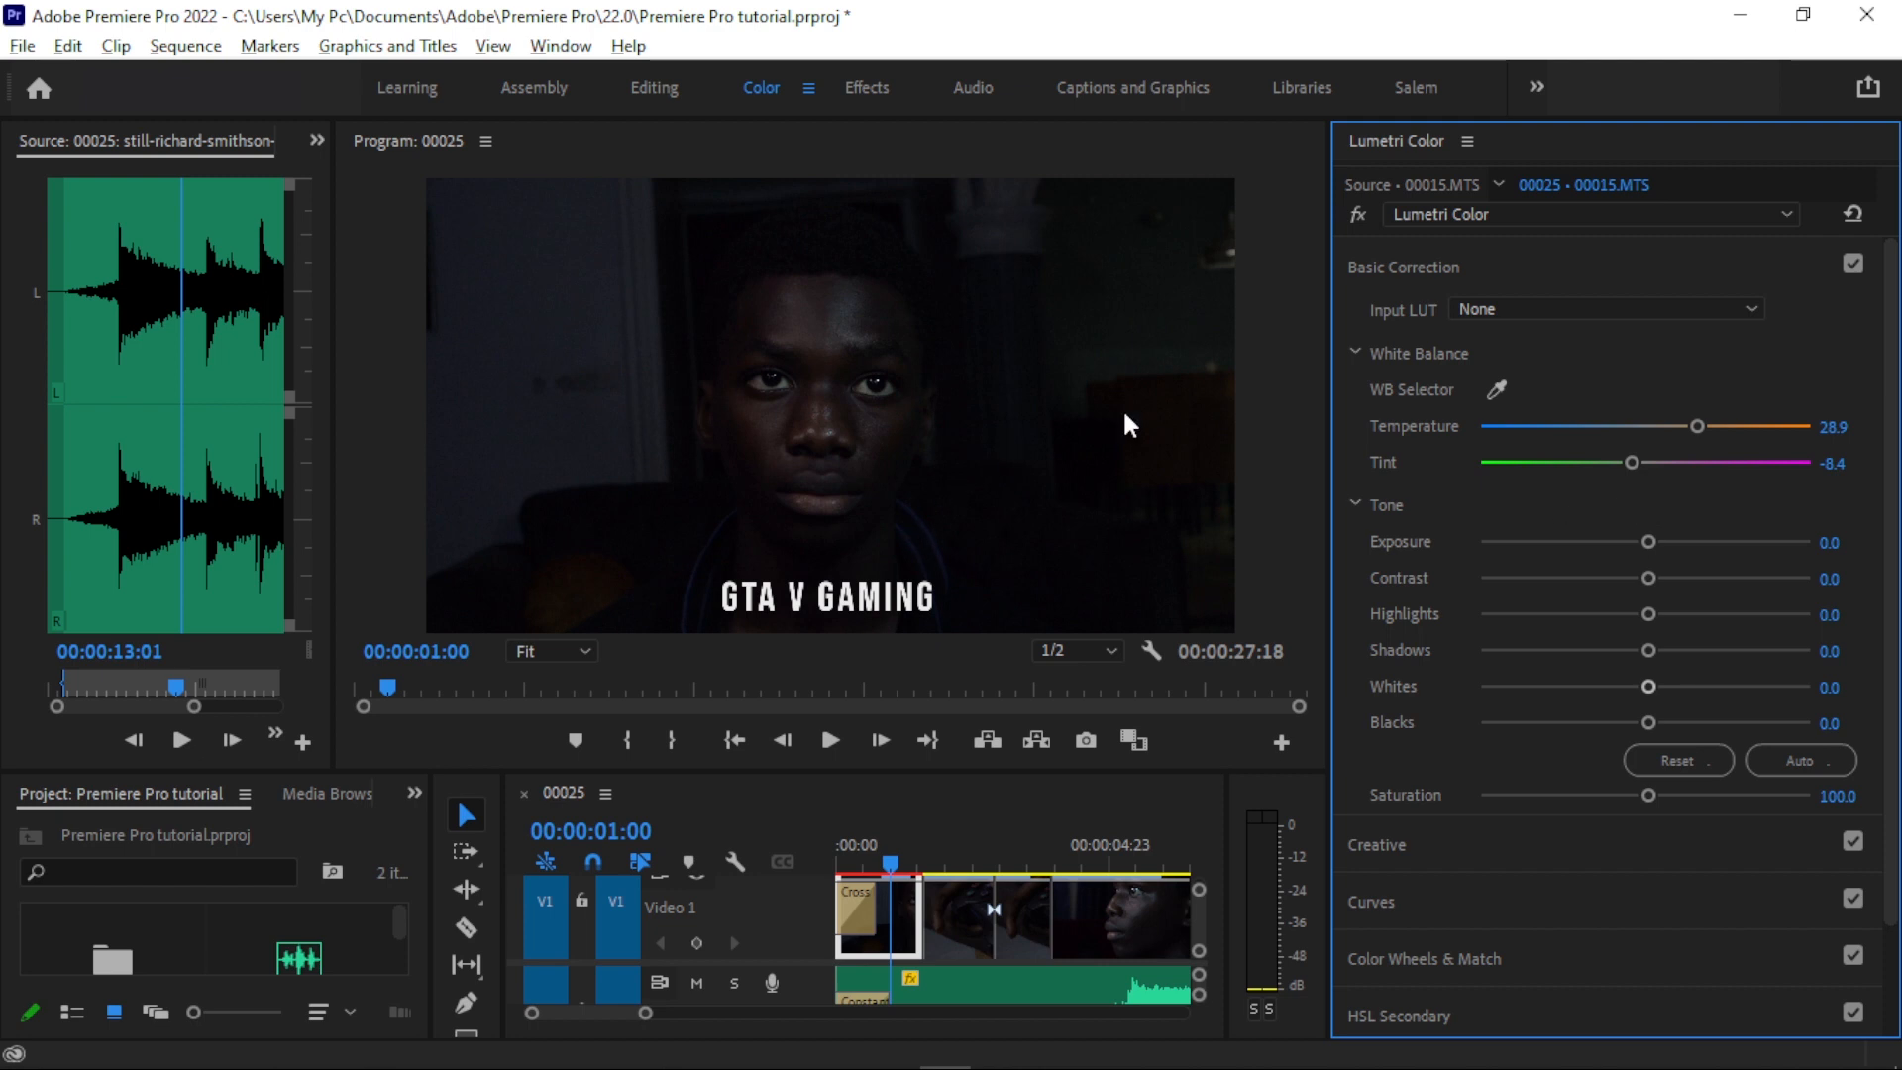
left_click(1055, 432)
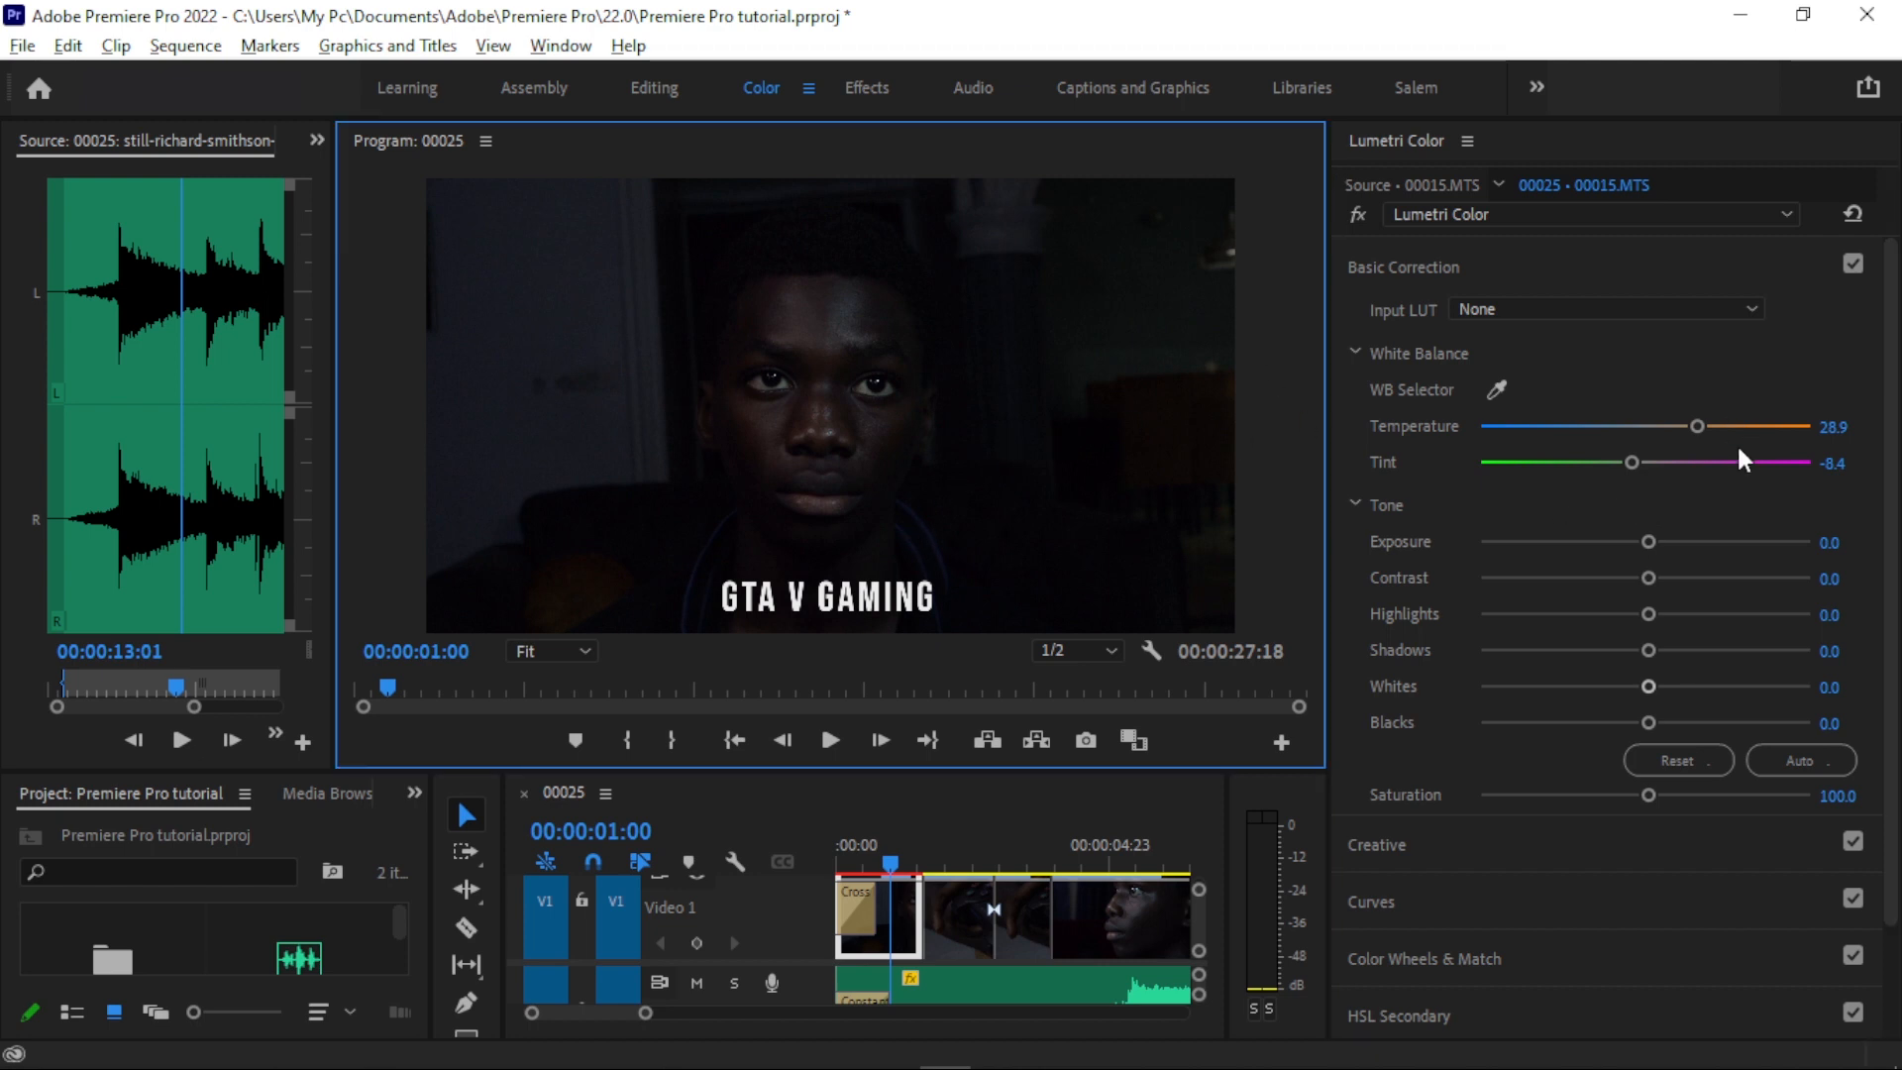
- Set the clip's Basic Correction to temperature 4.2, tint -5.9, exposure 0.7 and contrast 43.7
left_click_drag(1695, 426, 1636, 466)
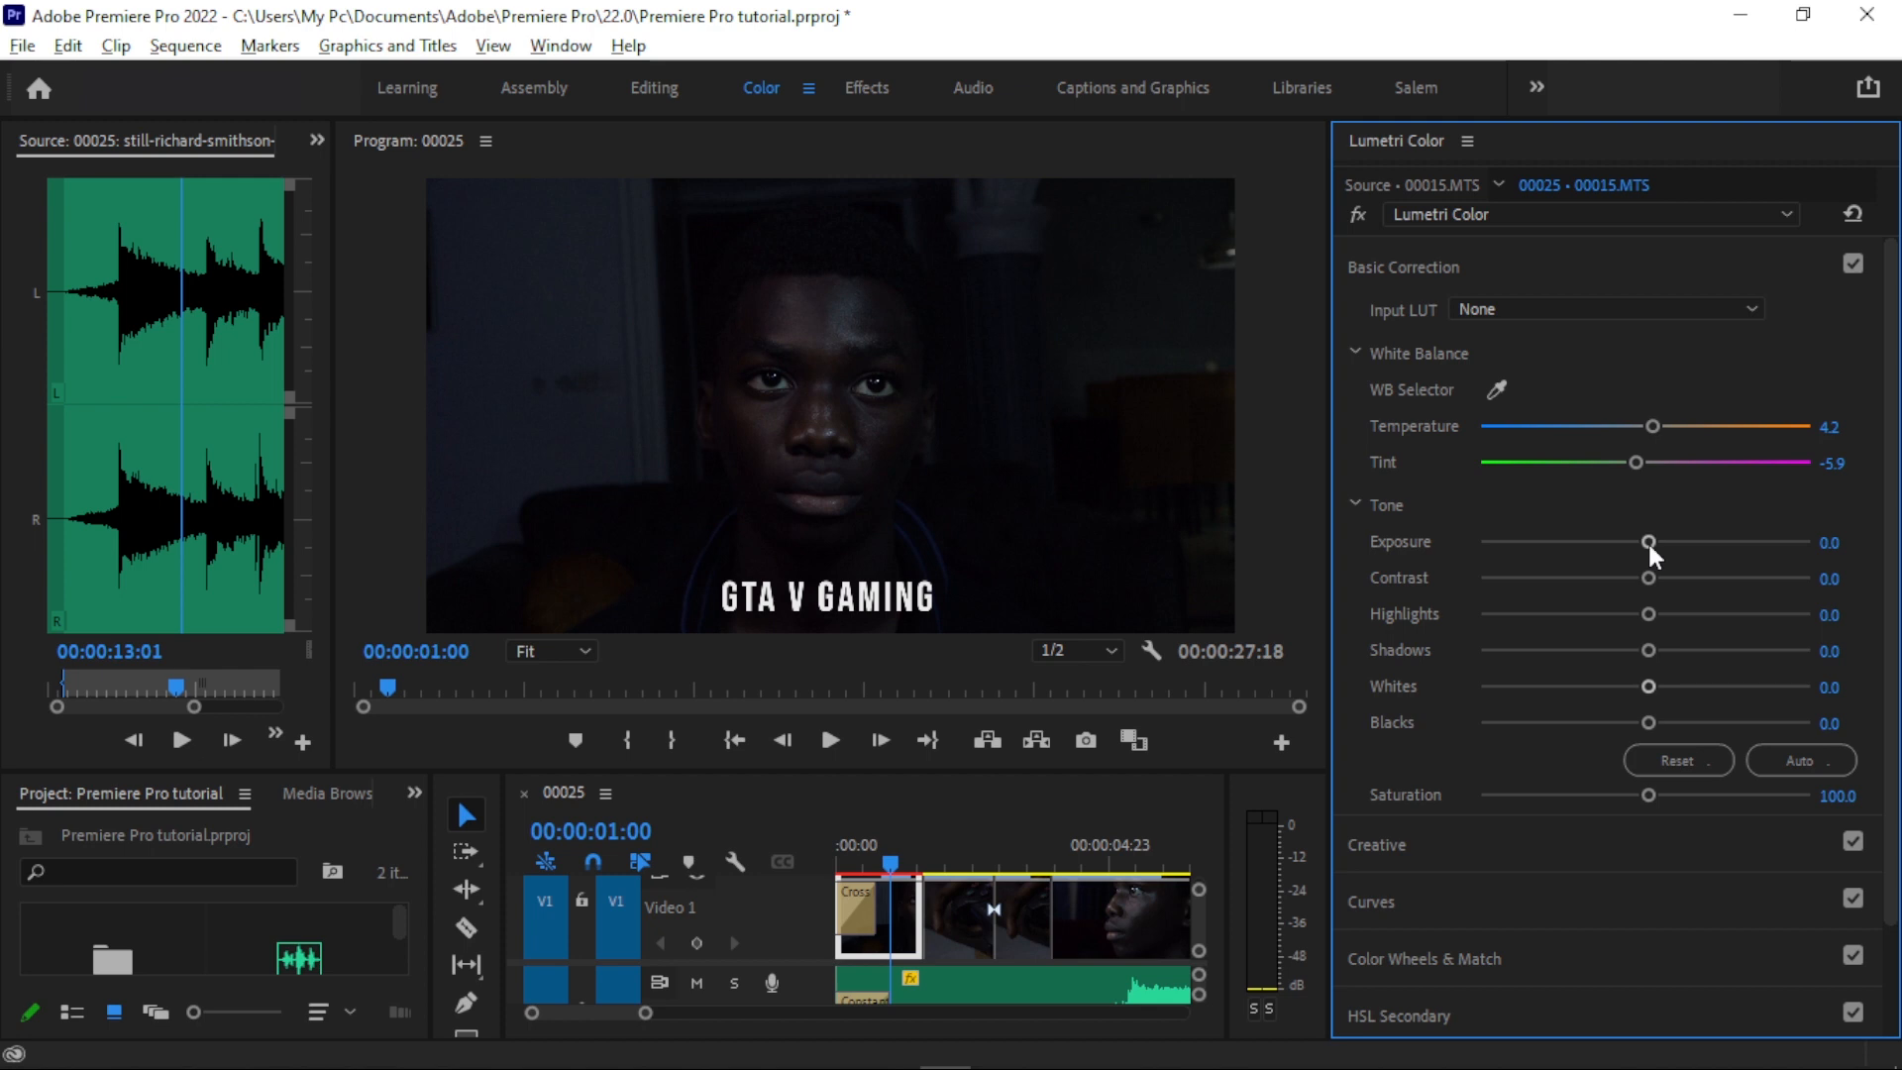
left_click_drag(1649, 544, 1599, 544)
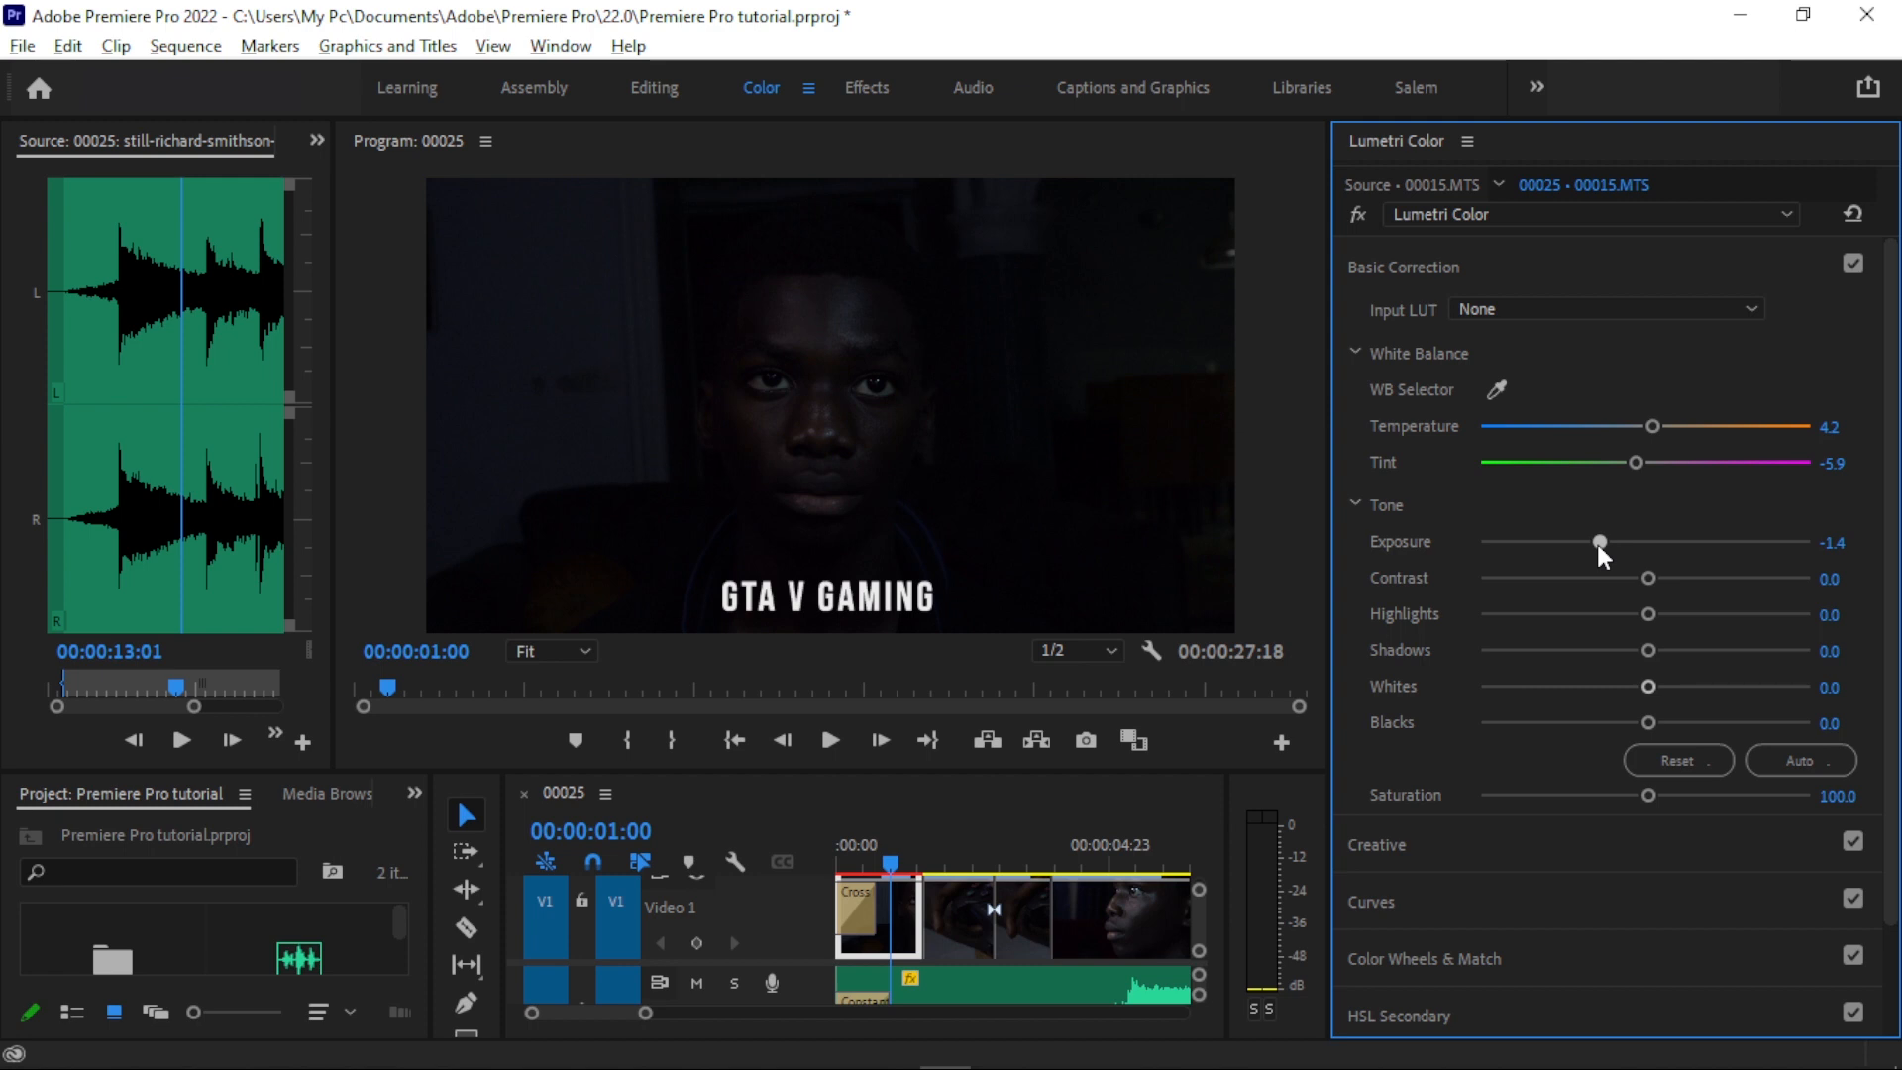
left_click_drag(1601, 543, 1649, 545)
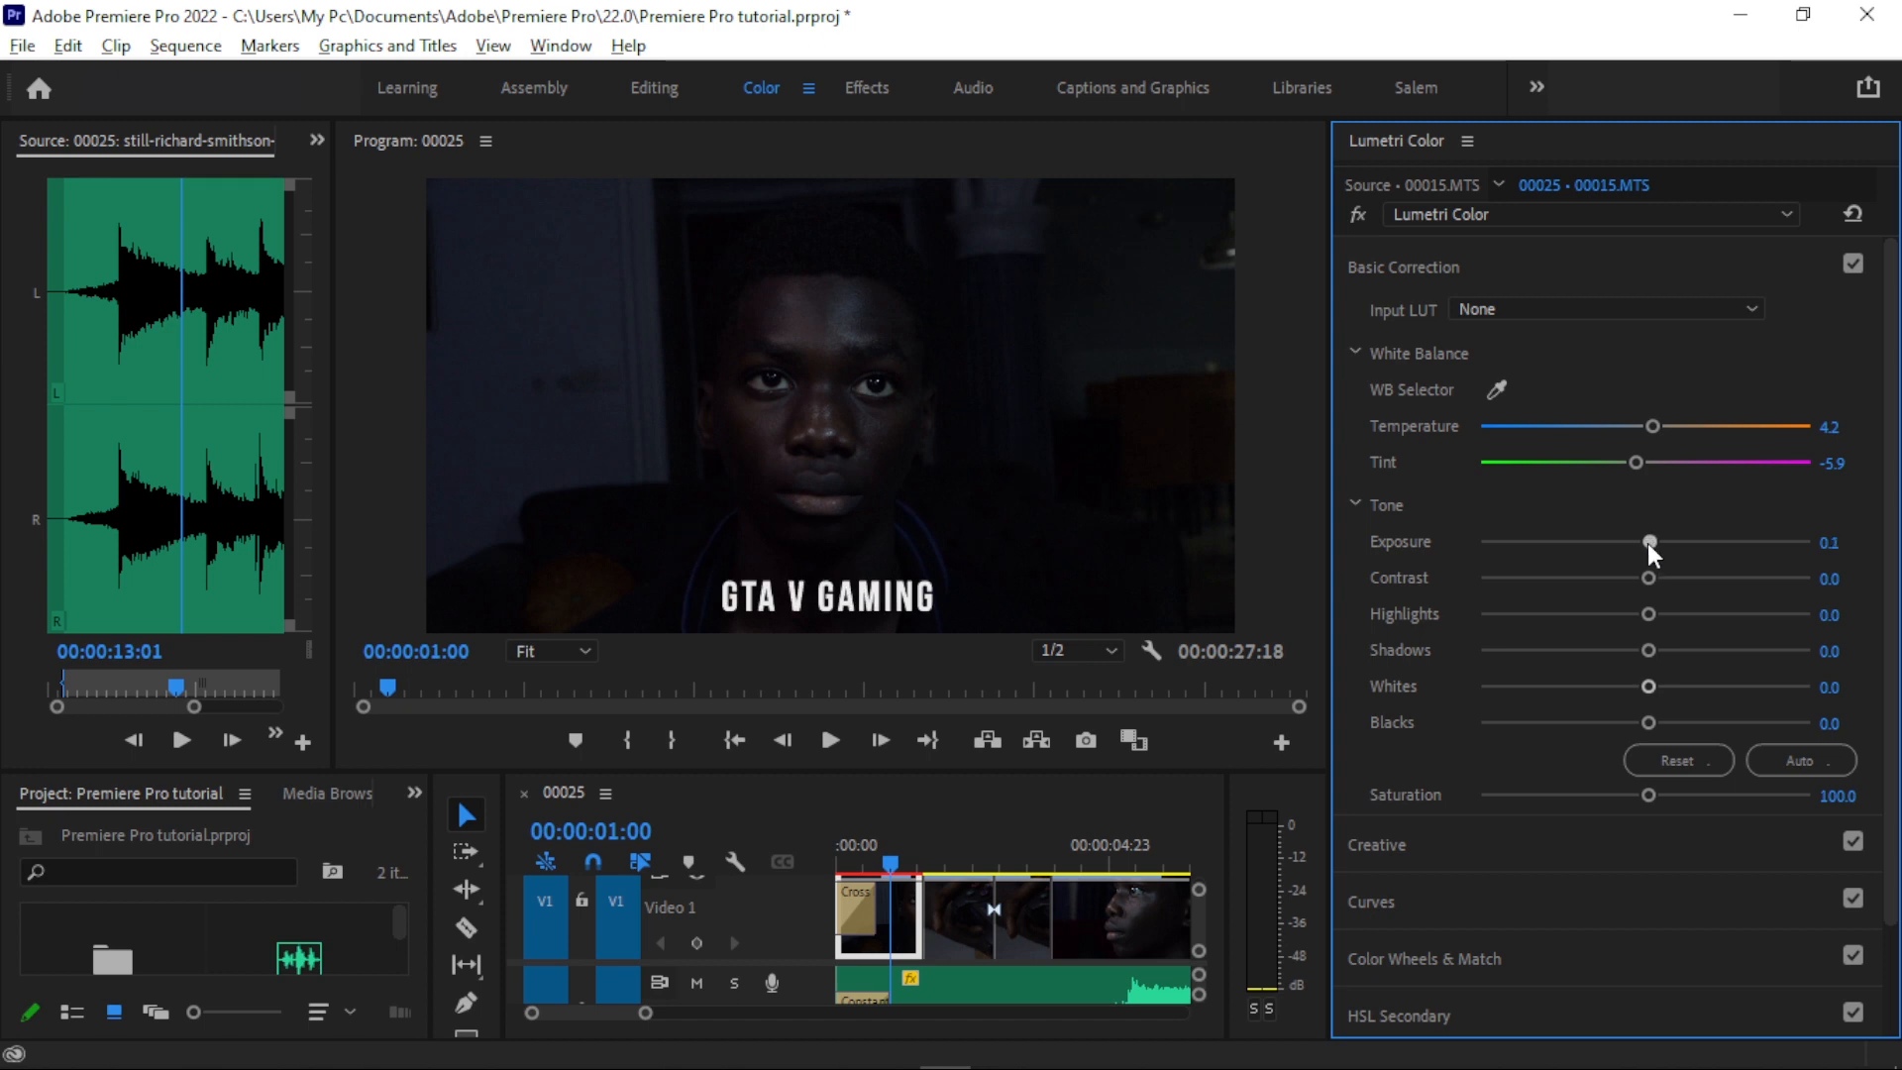
left_click_drag(1648, 578, 1721, 578)
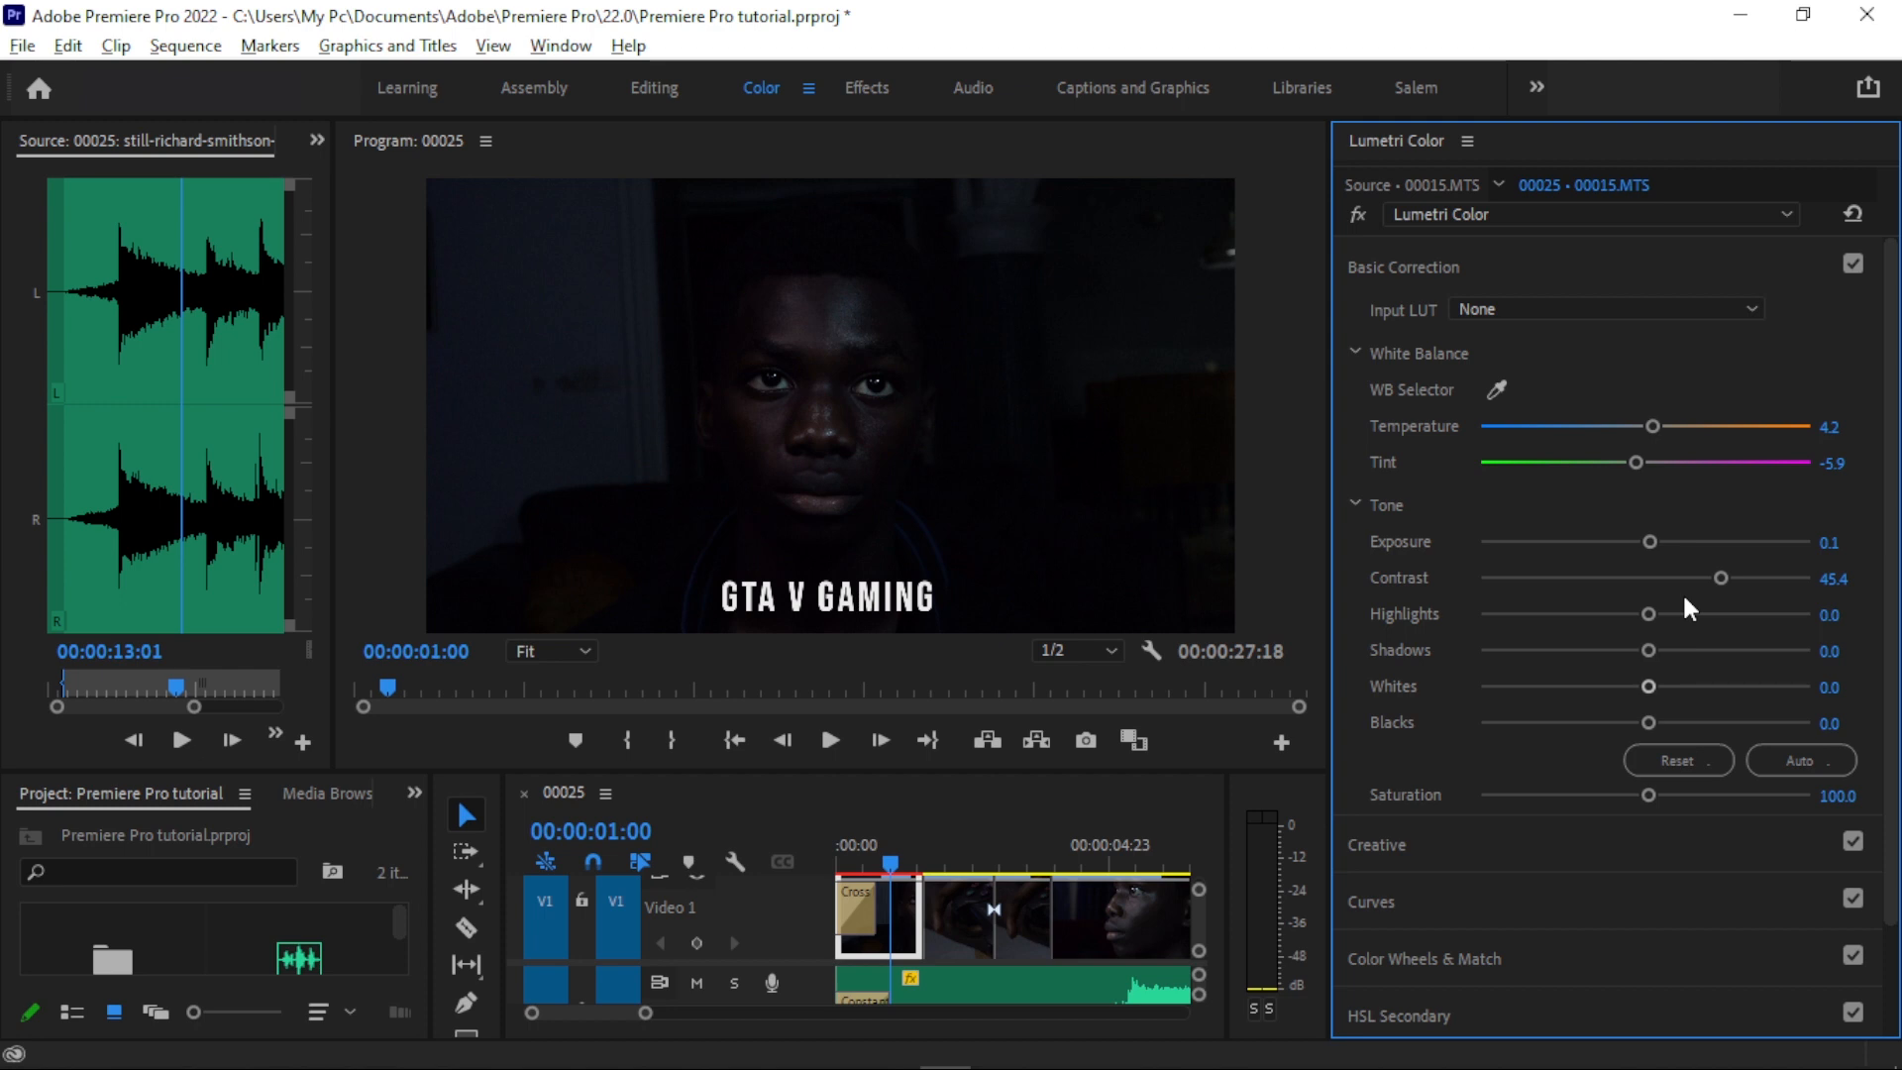
left_click_drag(1721, 579, 1719, 580)
left_click_drag(1655, 543, 1668, 544)
- Set the clip's highlights to 17.6 and shadows to -10.1, and apply the automatic tone correction
left_click_drag(1649, 614, 1665, 639)
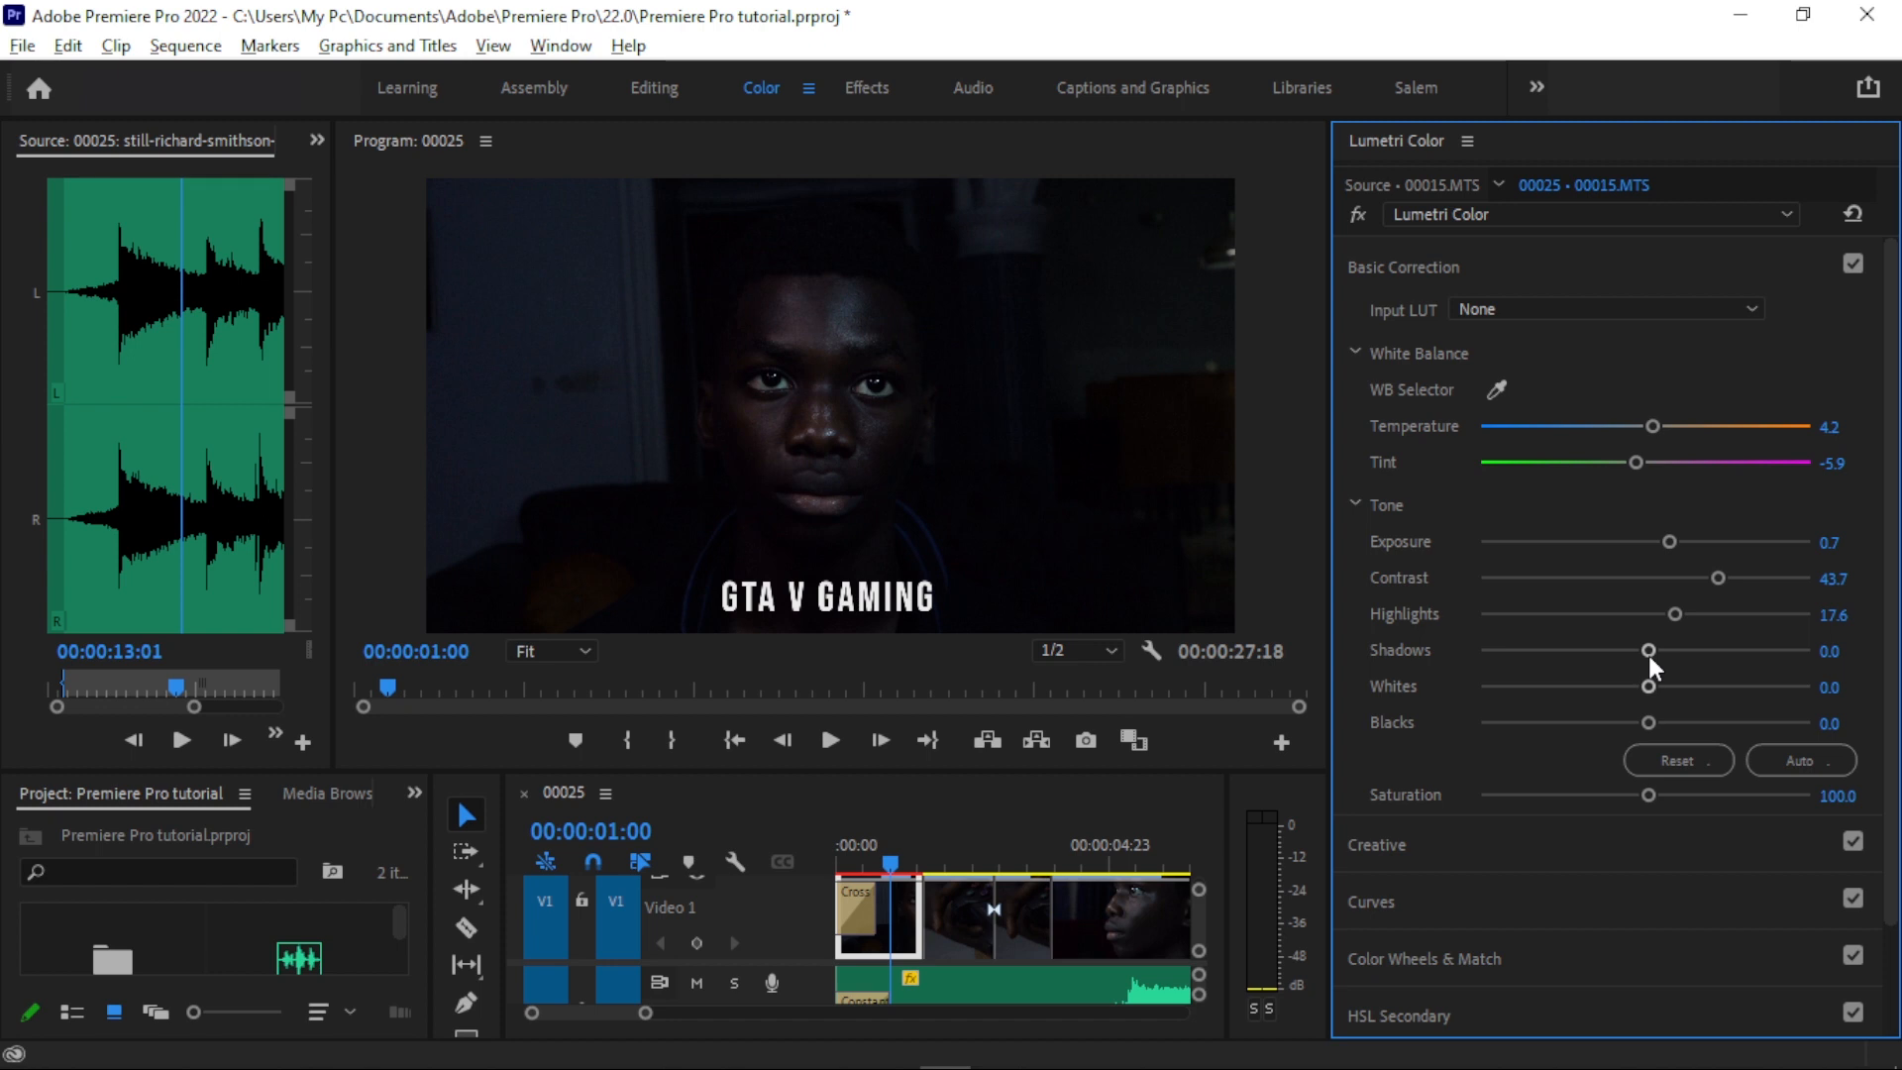
left_click_drag(1648, 651, 1650, 694)
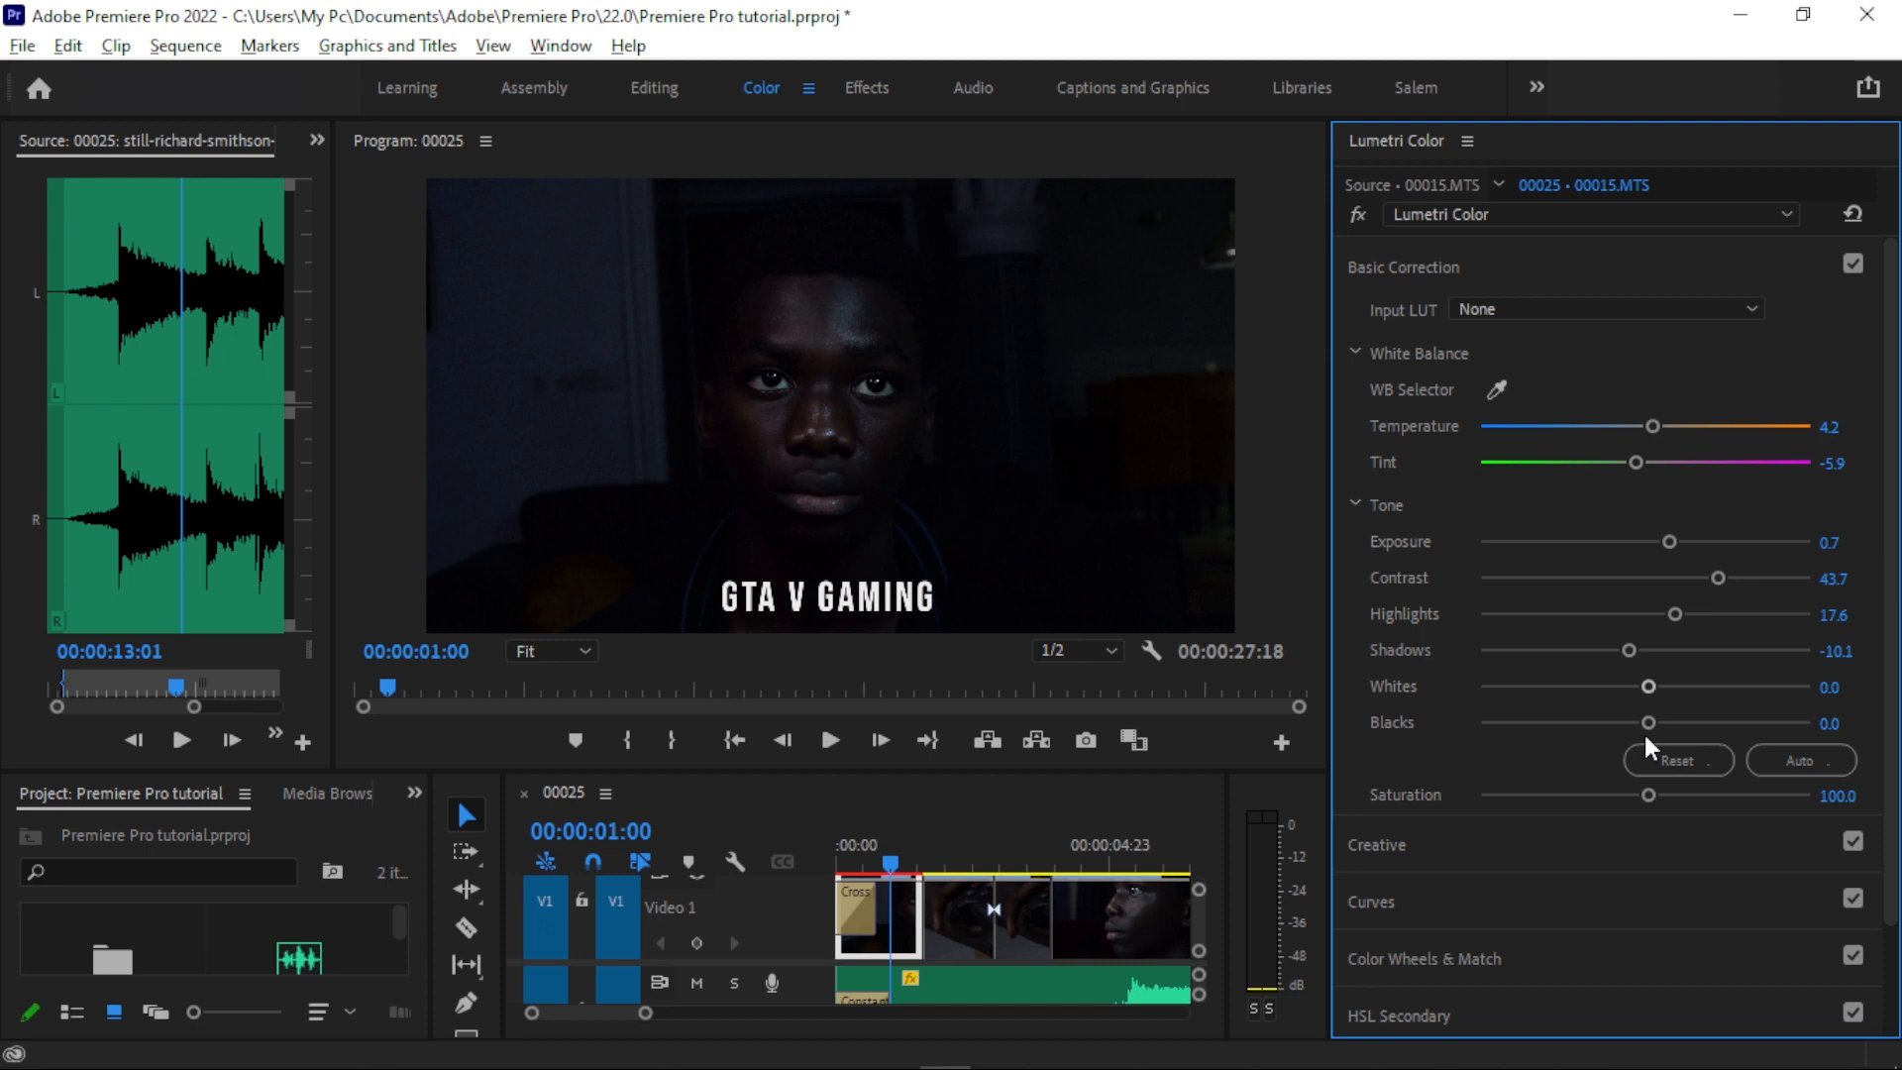
left_click_drag(1330, 672, 1328, 672)
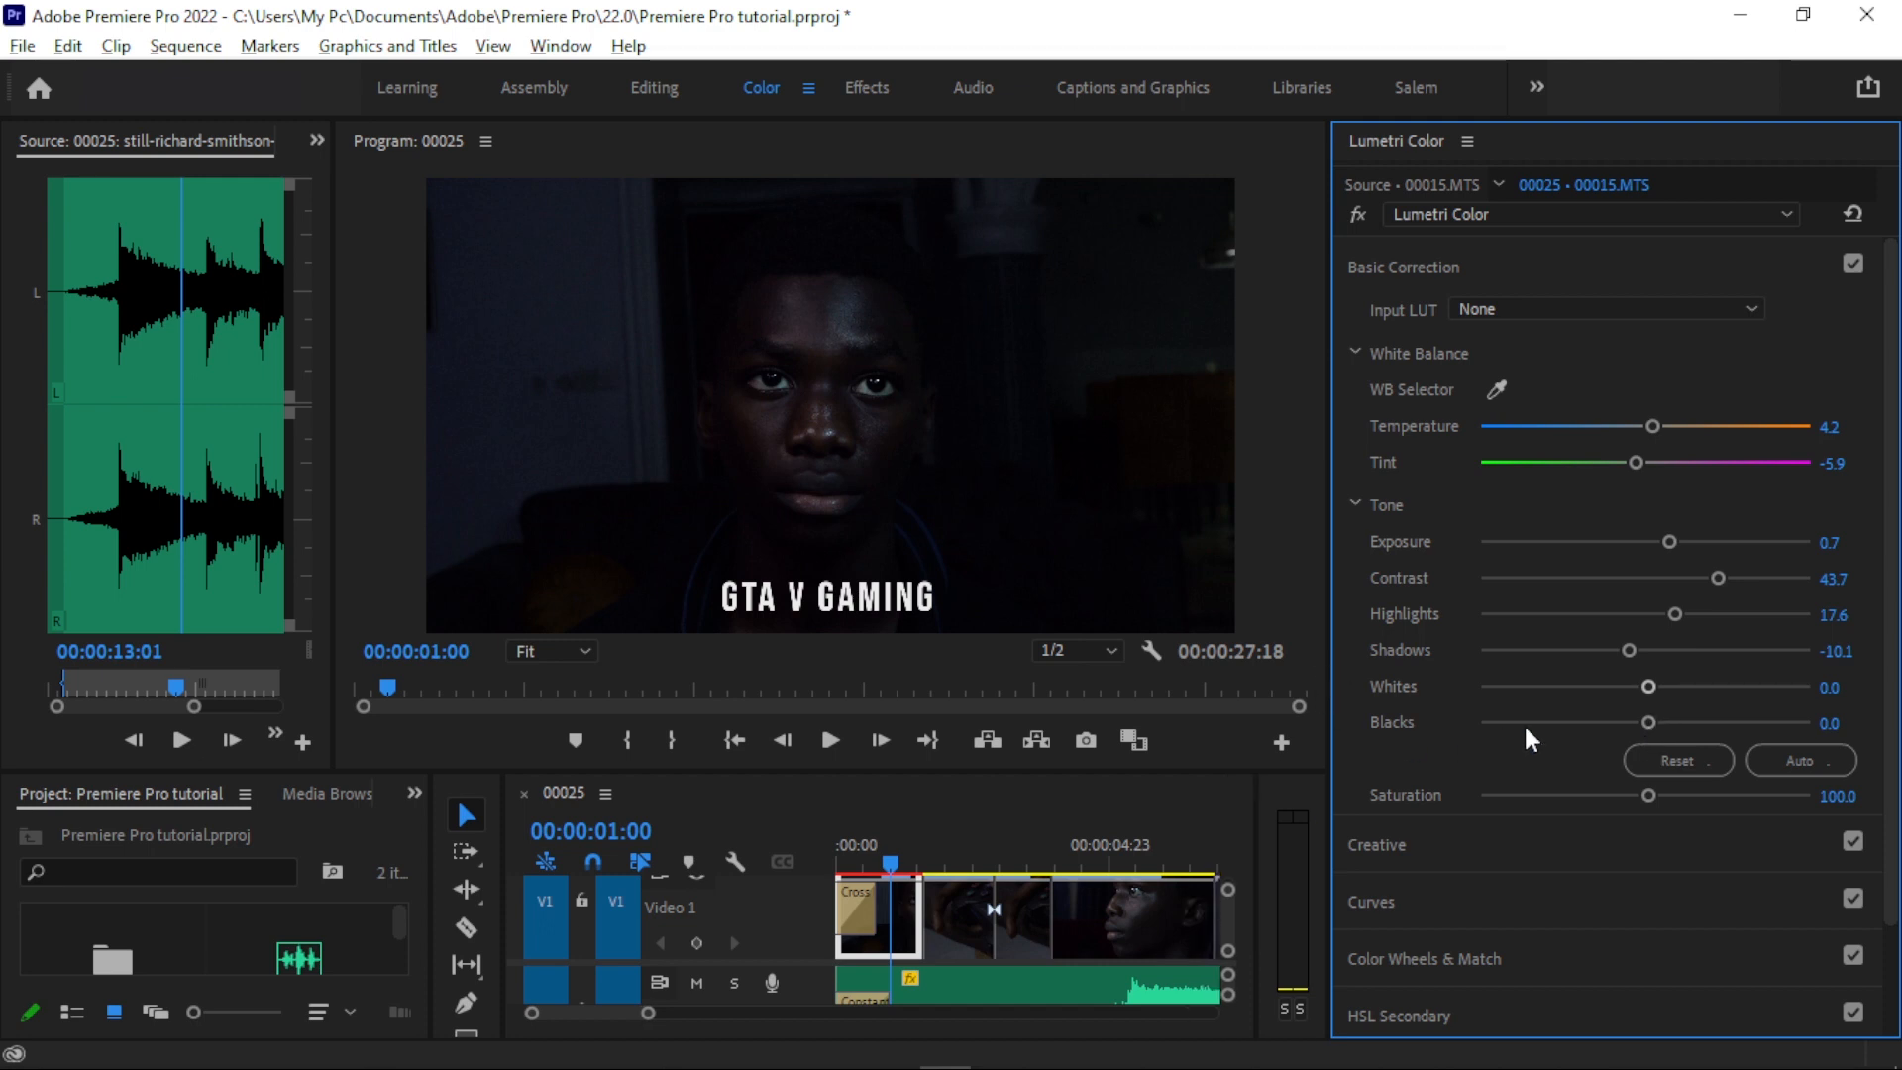
left_click(1835, 768)
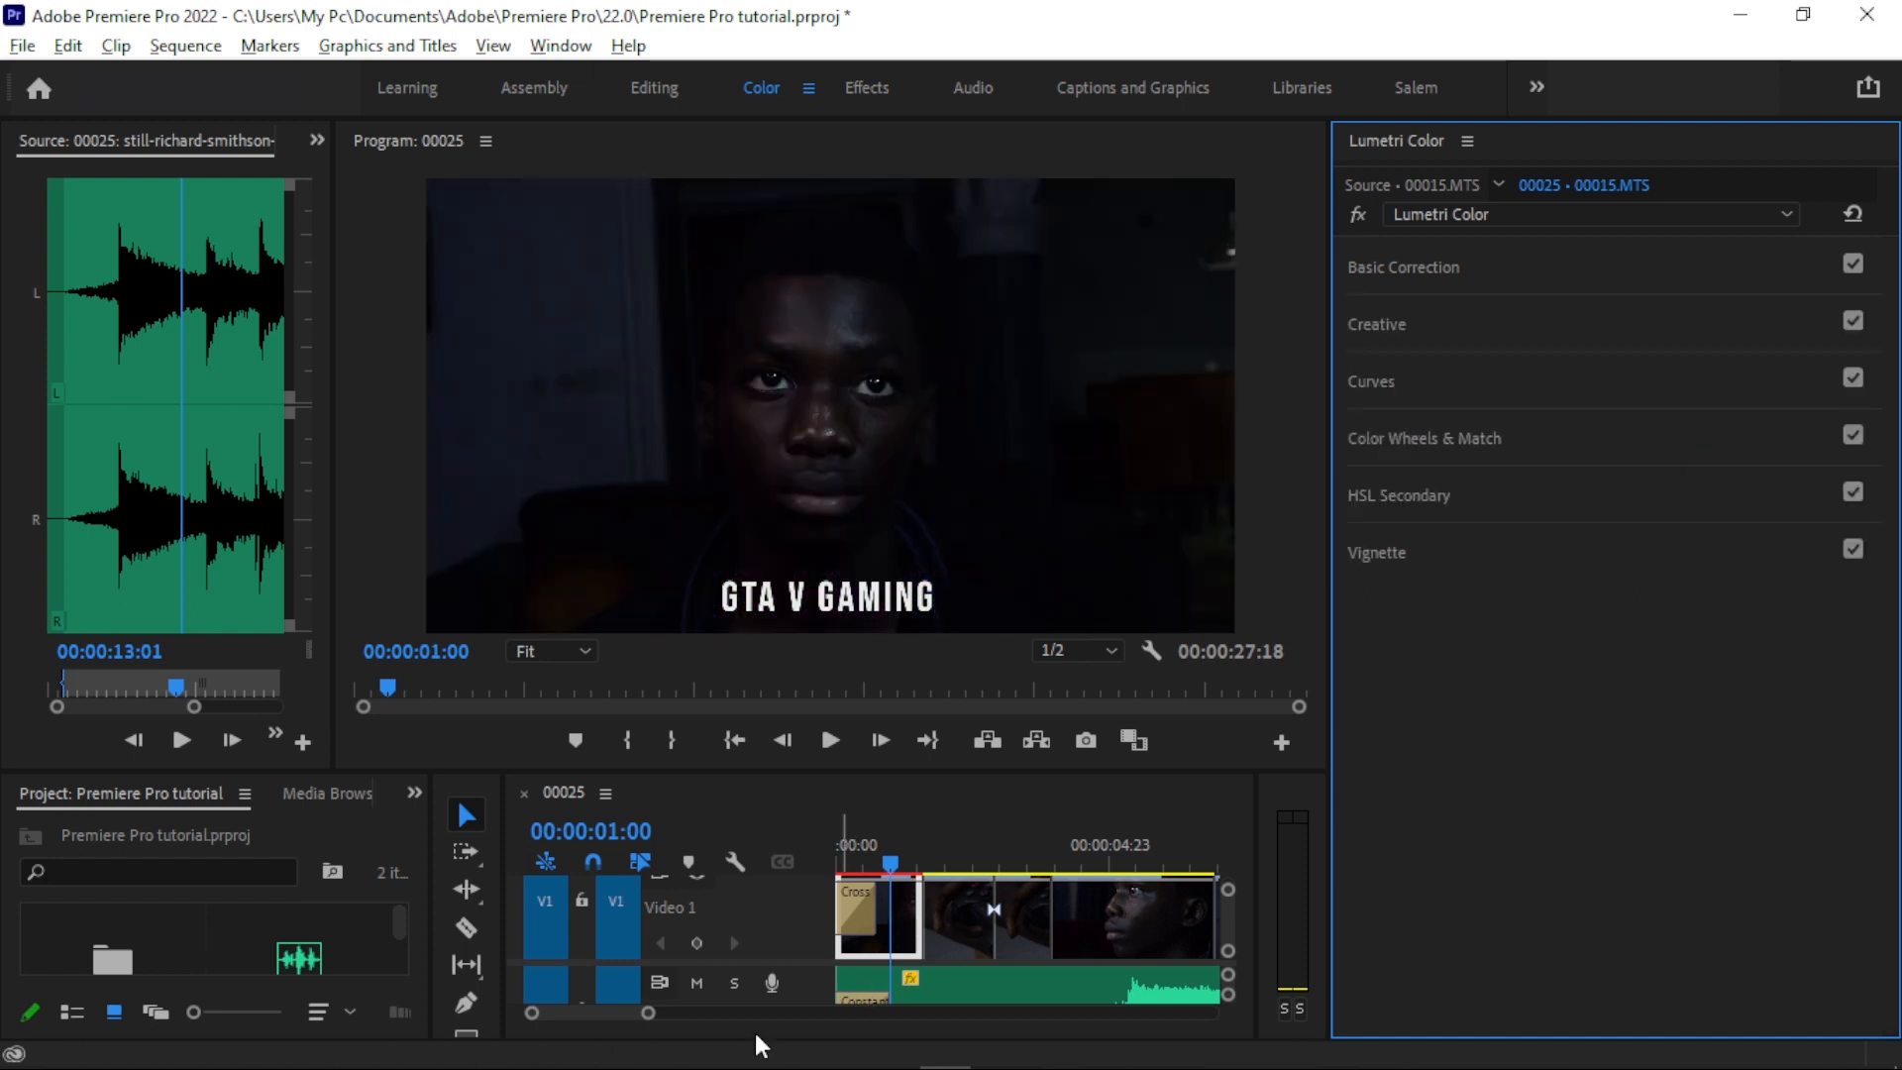
- Copy the Lumetri Color effect from 00015.MTS in the Editing workspace and paste it onto the other video clips in the sequence
left_click_drag(647, 1014, 721, 1012)
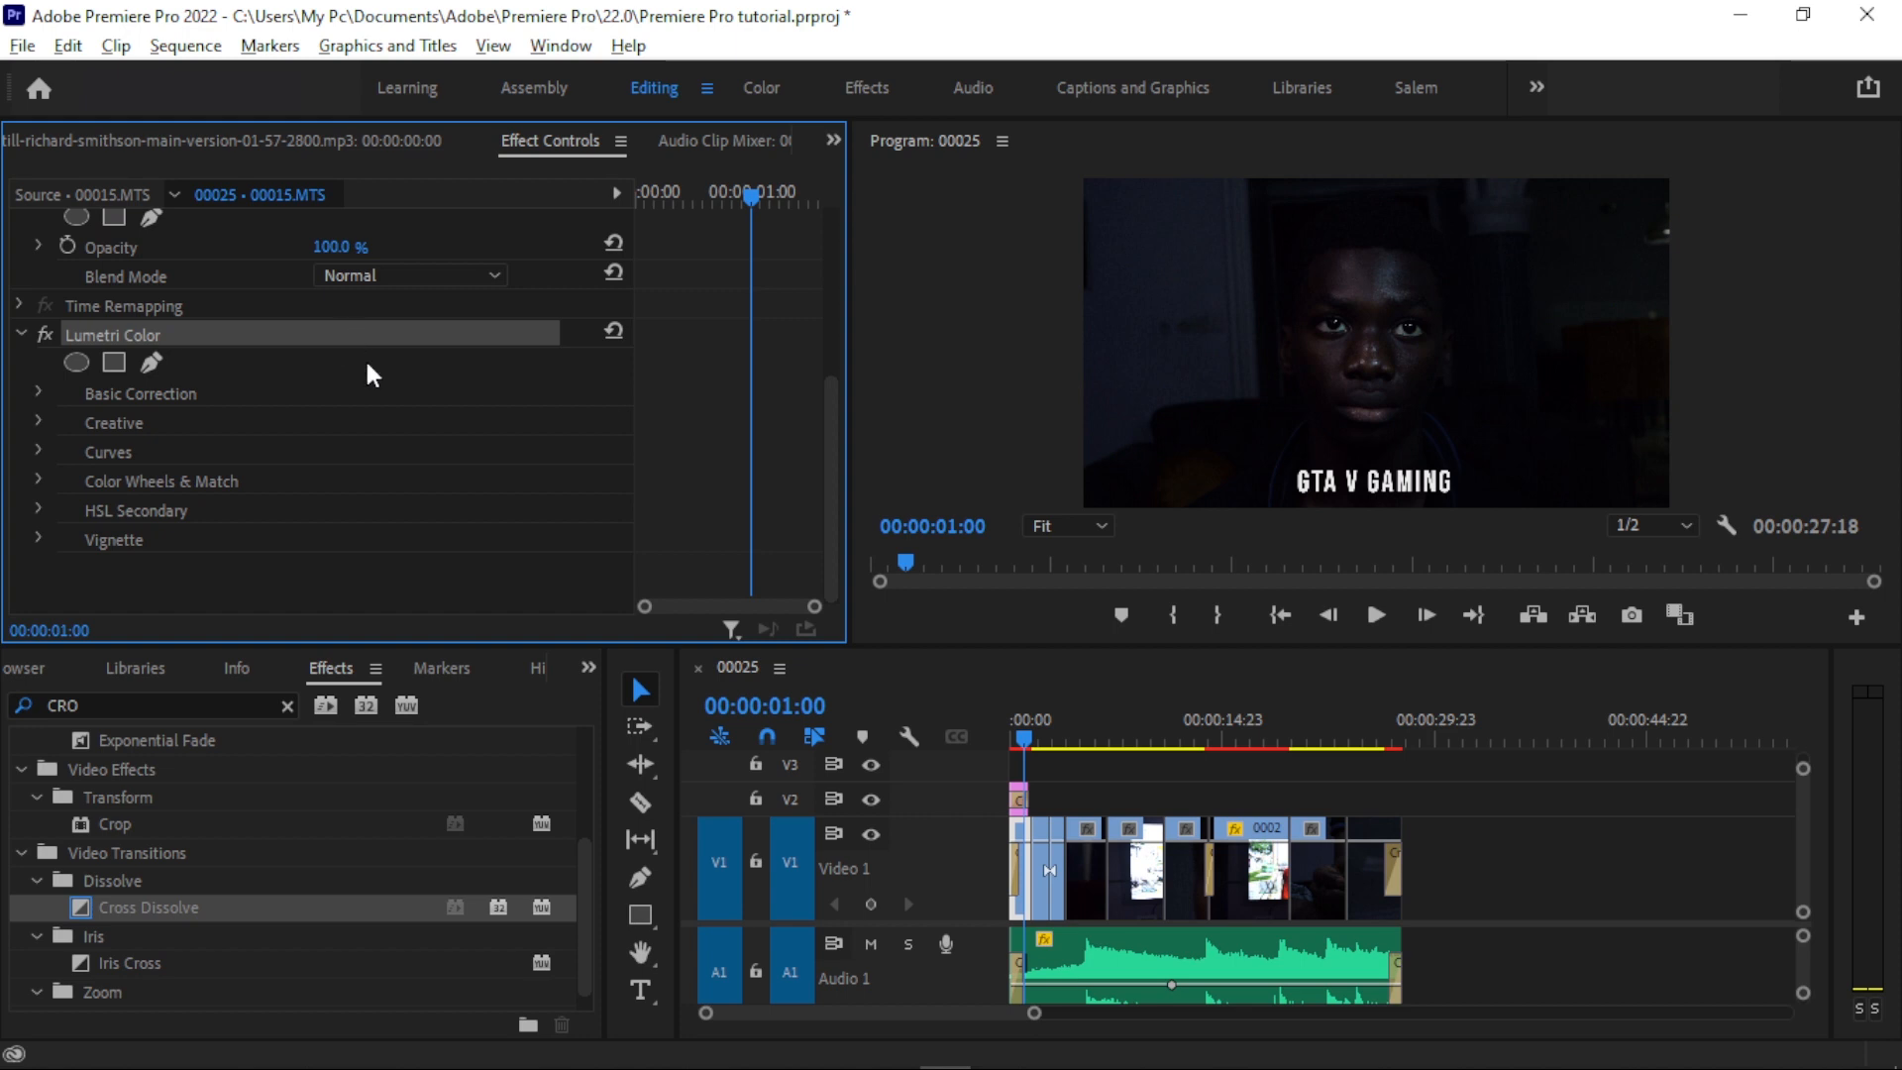
left_click_drag(1533, 894, 1040, 774)
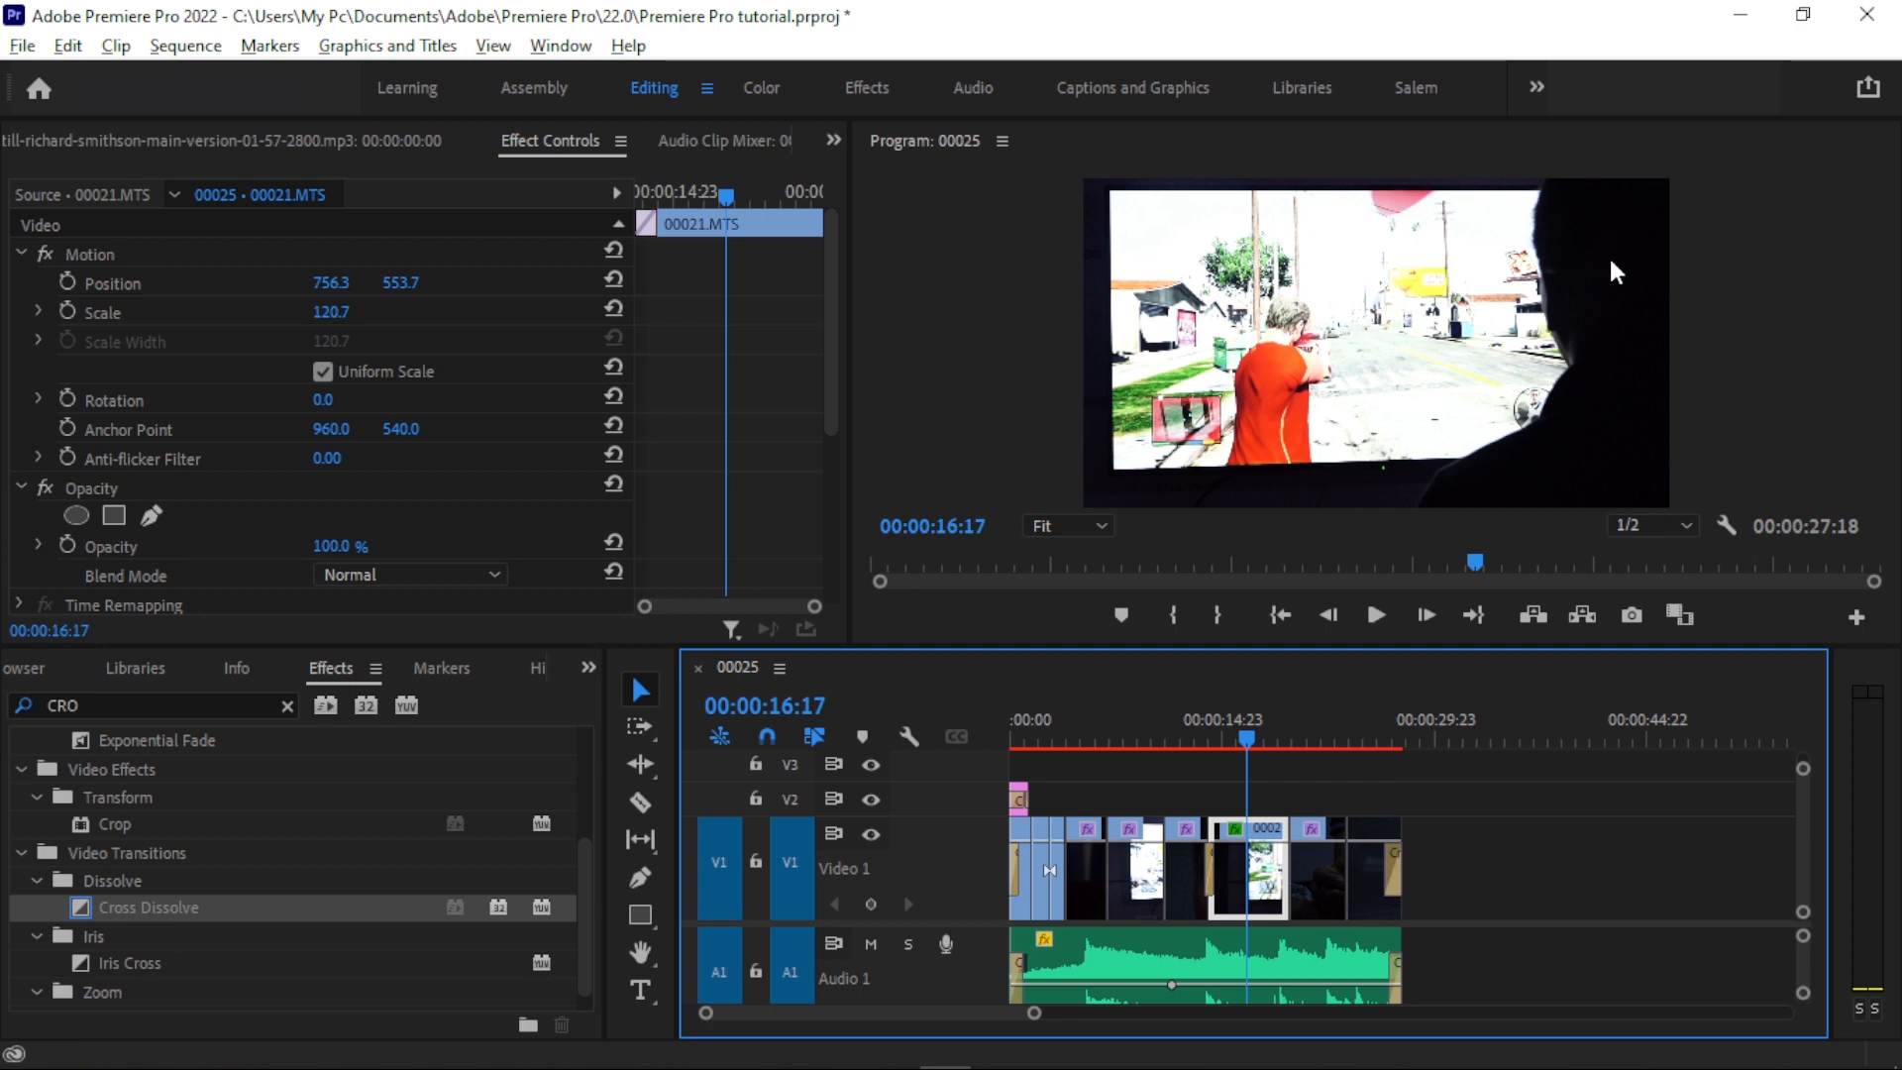
- Examine the Quick Export file location and preset and the other available export commands
left_click(1869, 89)
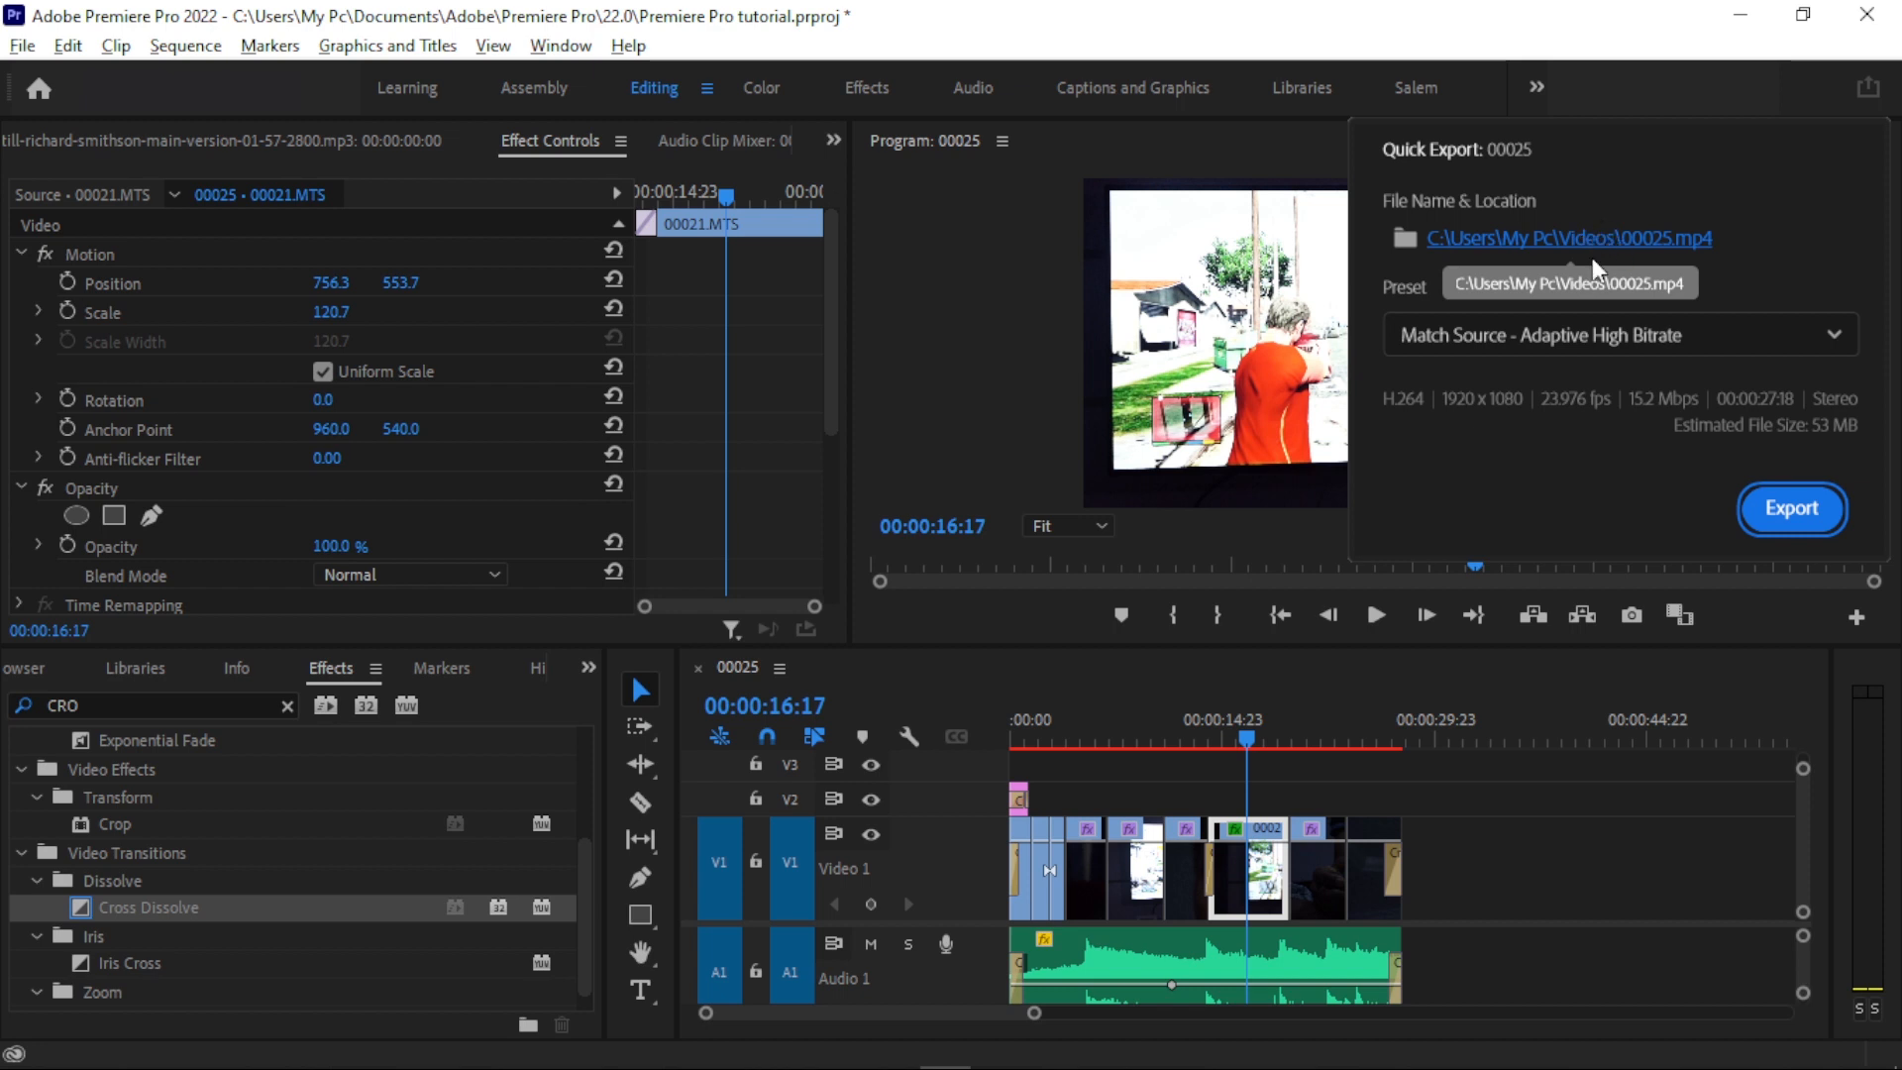
left_click(1722, 102)
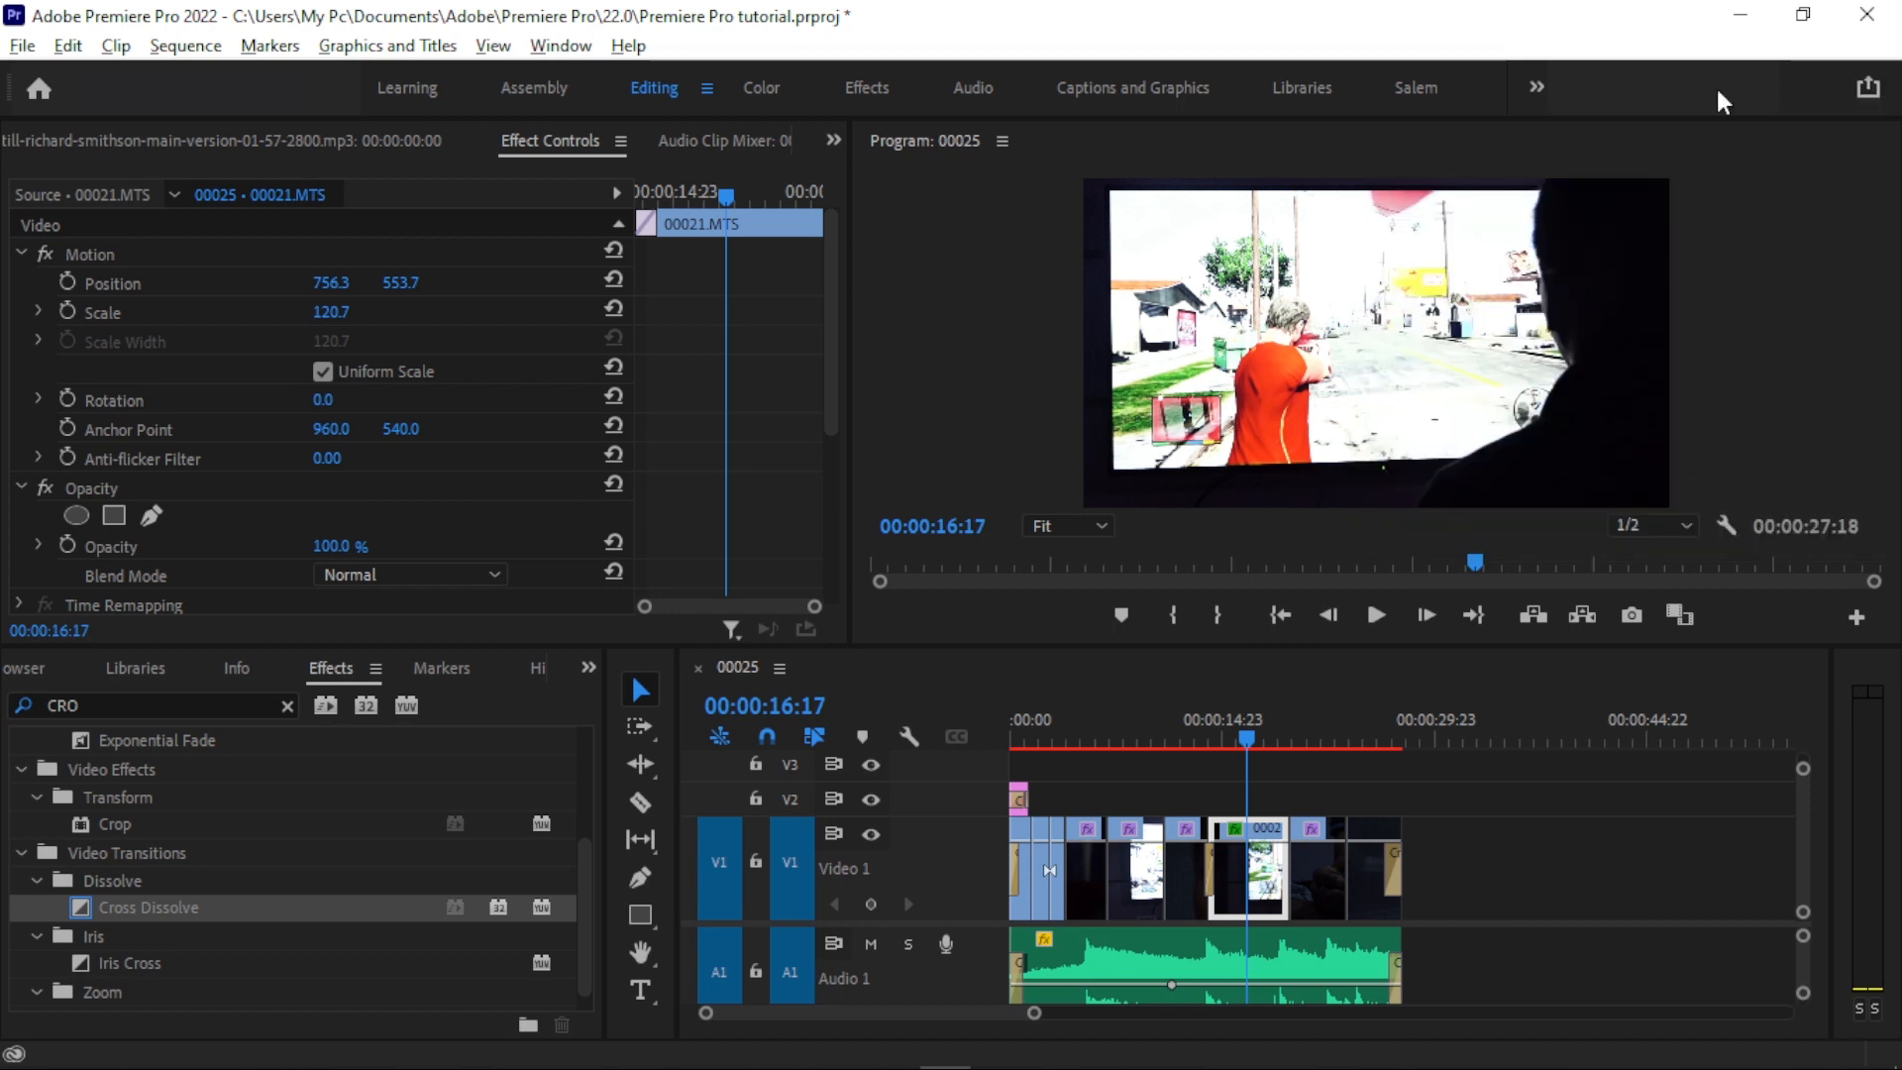
left_click(1784, 187)
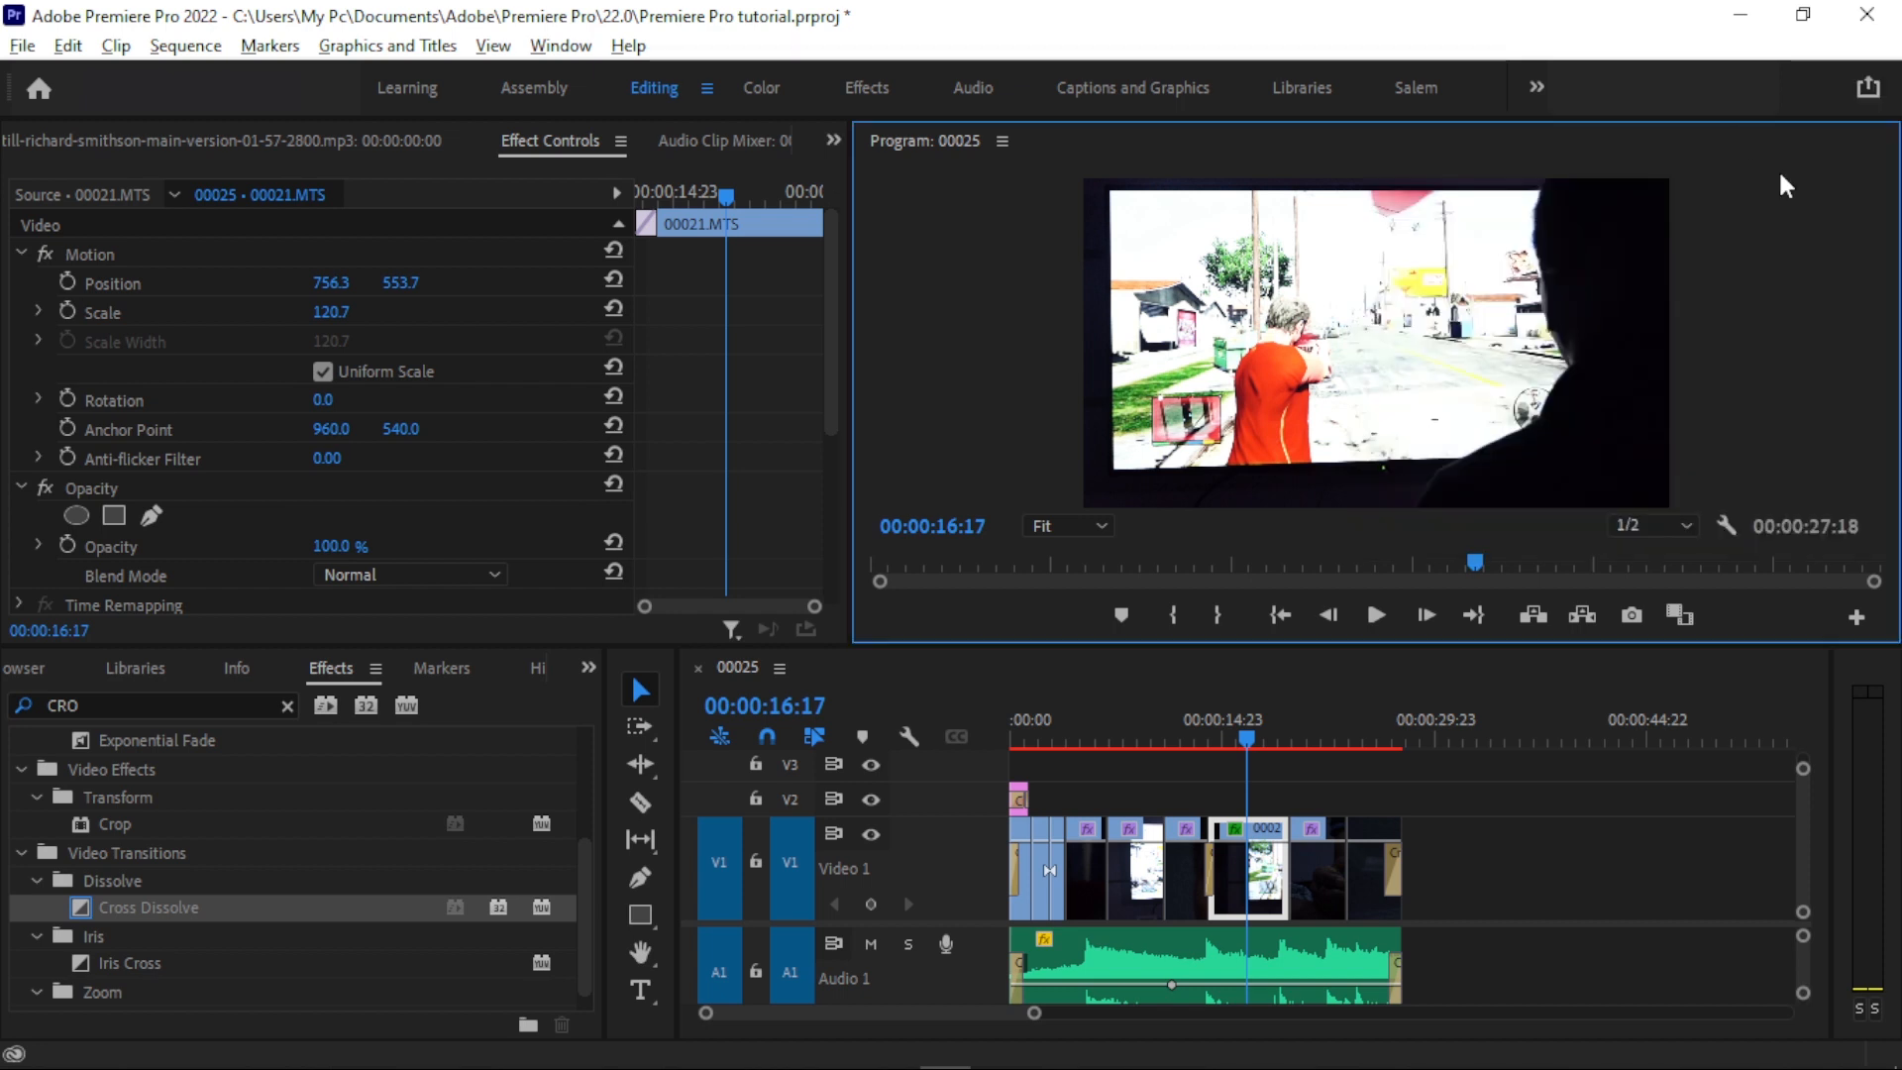
left_click(793, 528)
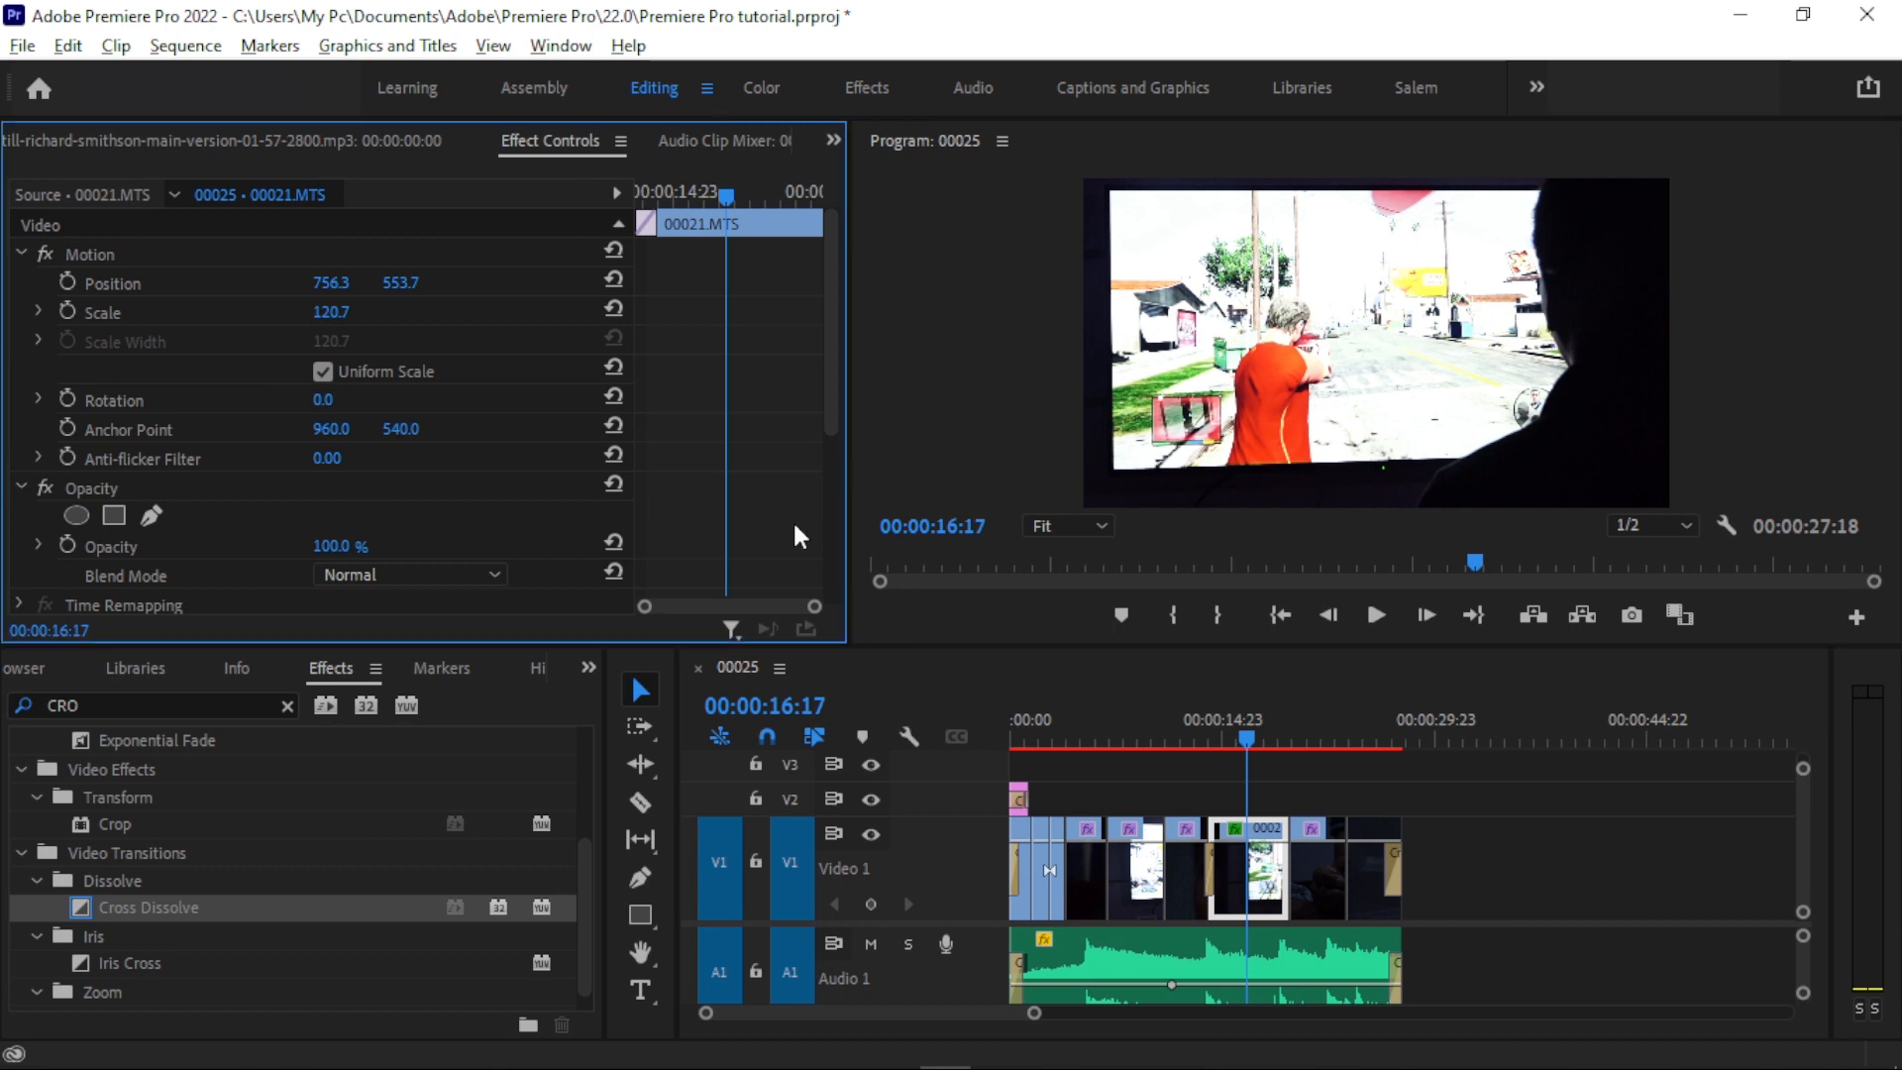
left_click(22, 46)
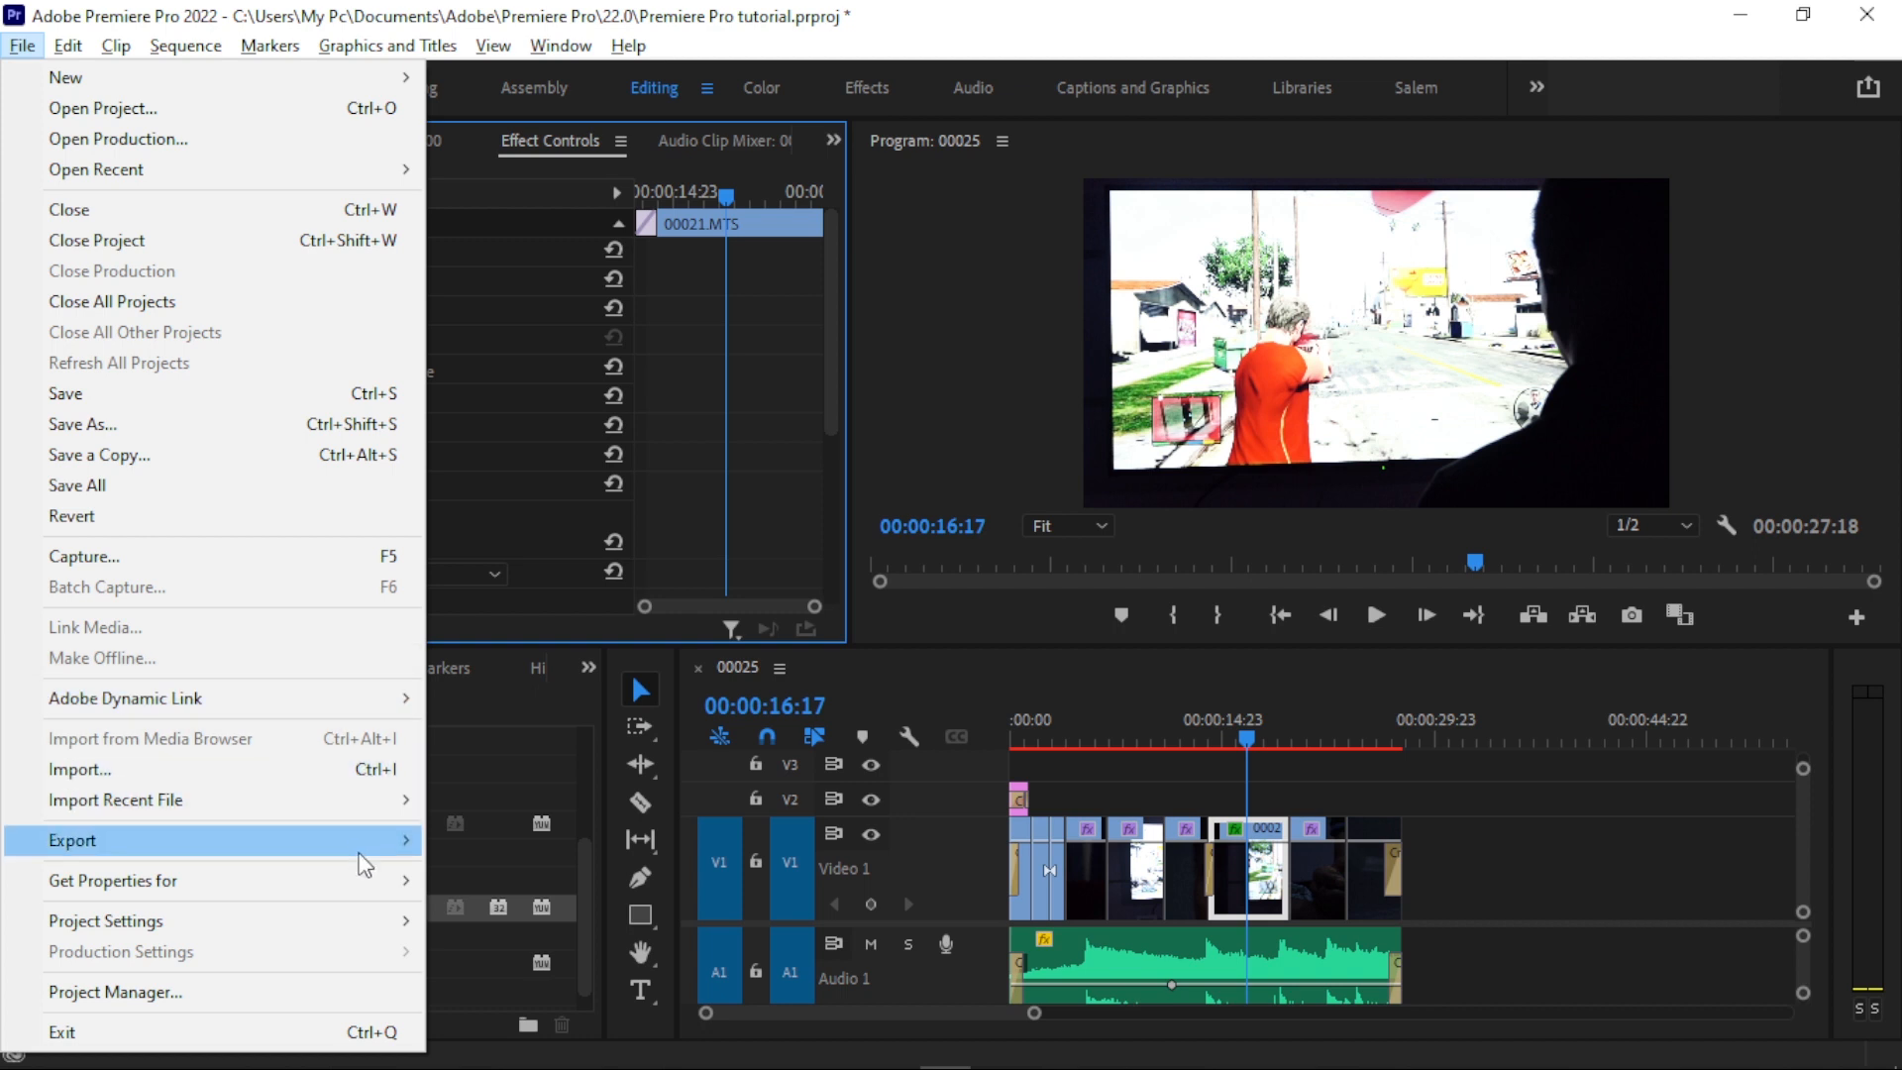
mouse_move(402, 839)
left_click(616, 507)
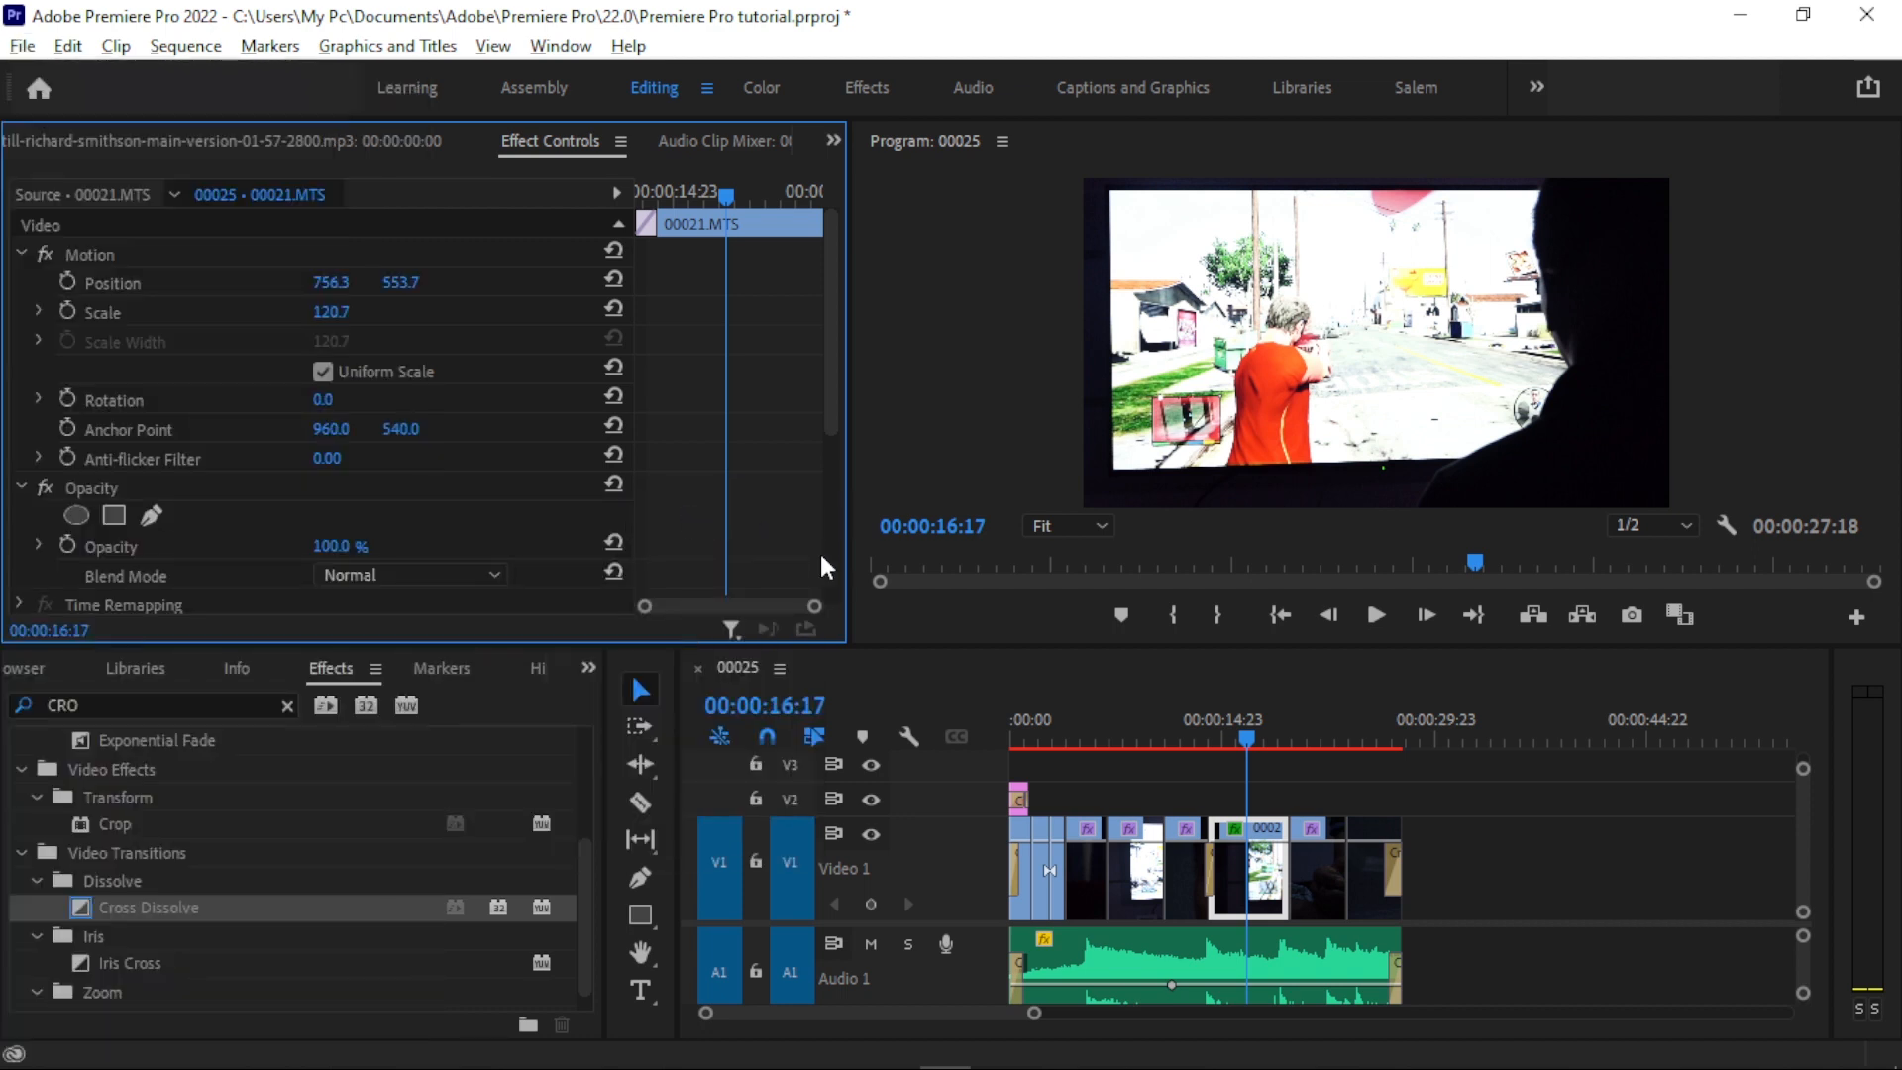
- Open the export settings for sequence 00025 and choose the H.264 format with the Match Source - High bitrate preset
key("ctrl+m")
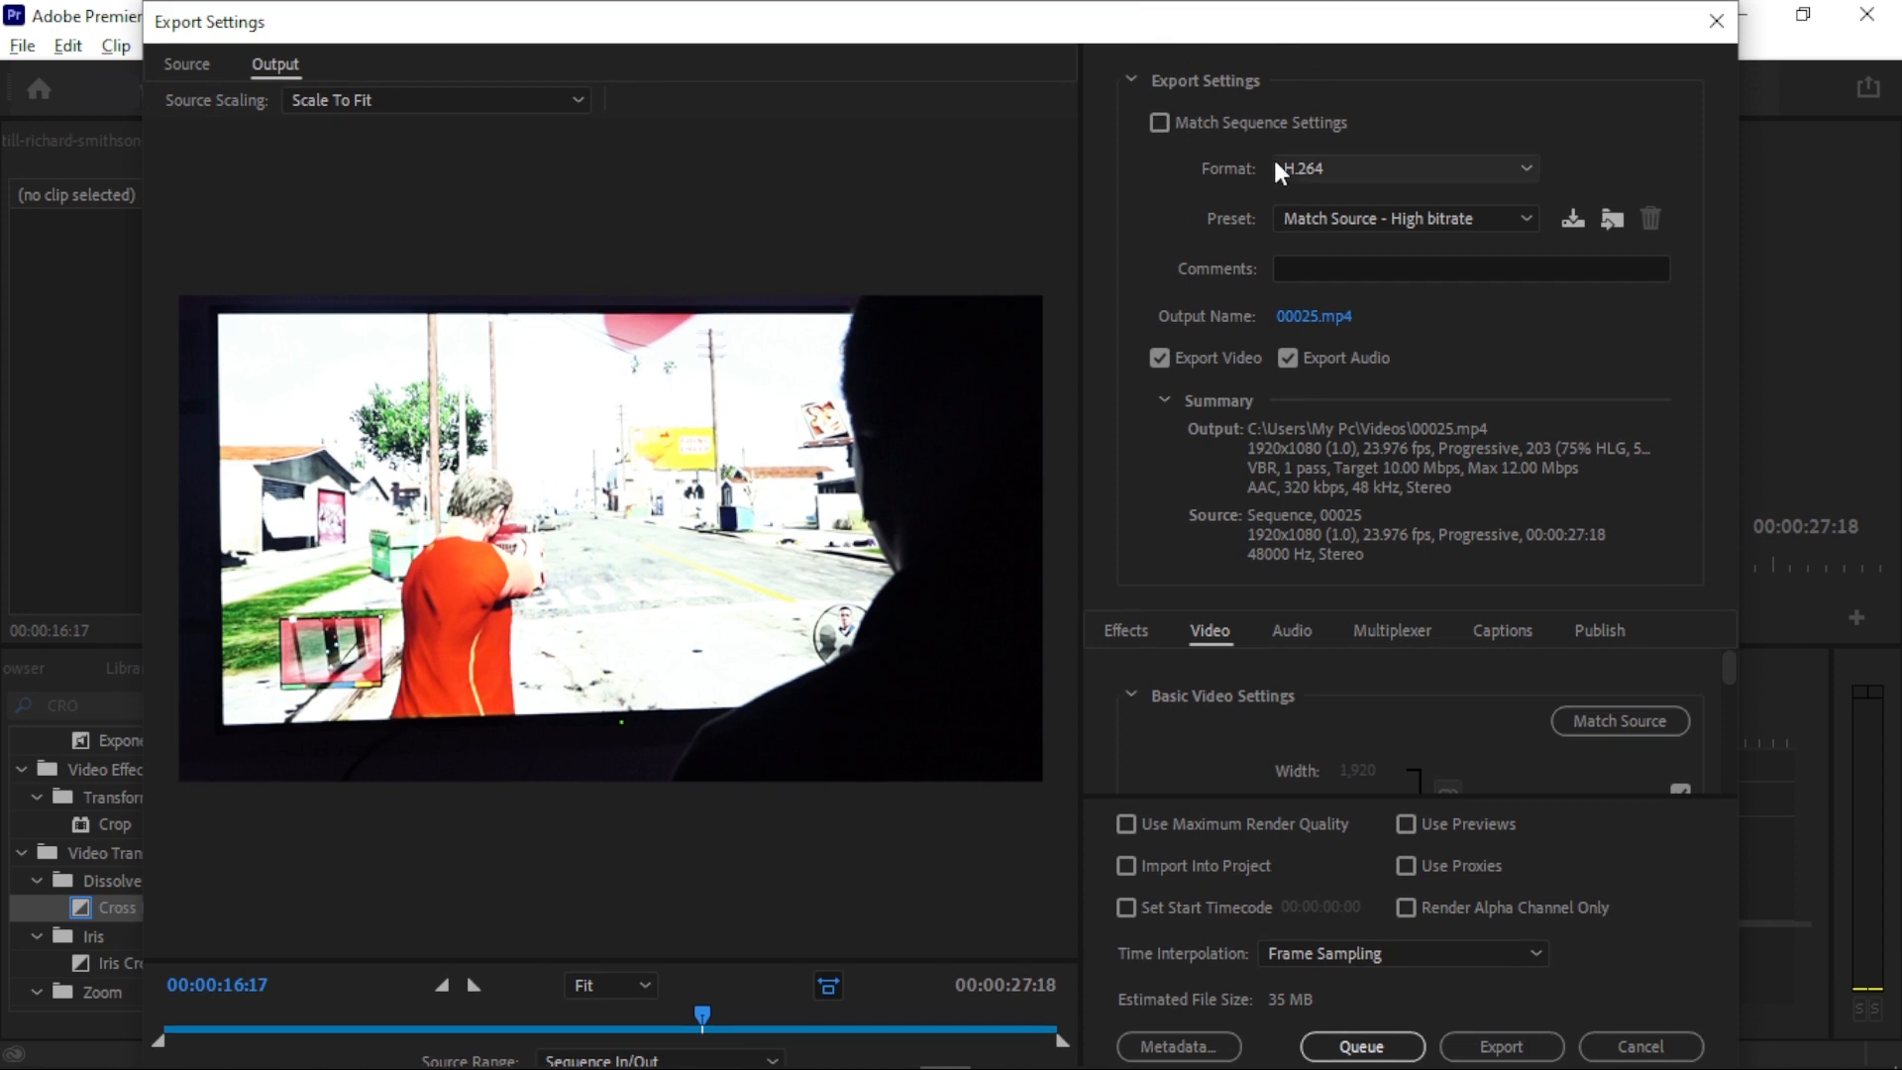
left_click(1197, 123)
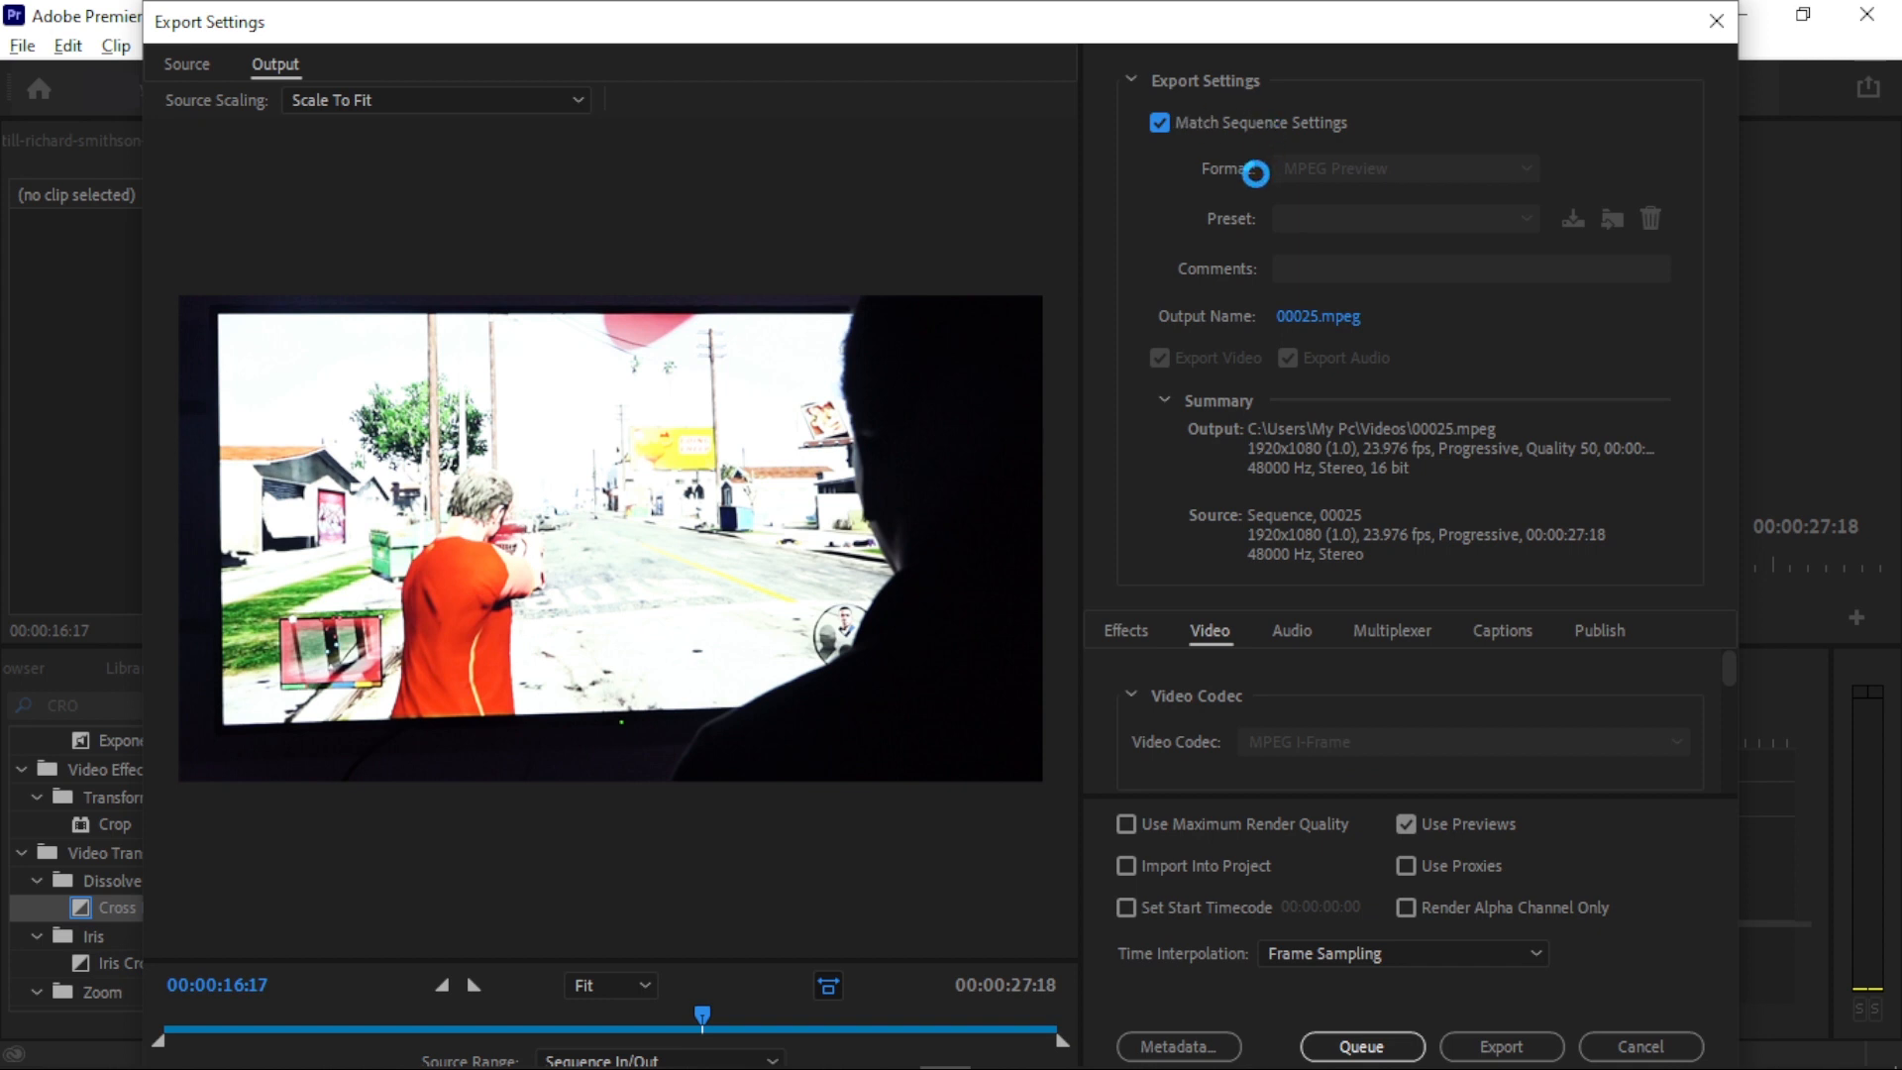
left_click(1332, 166)
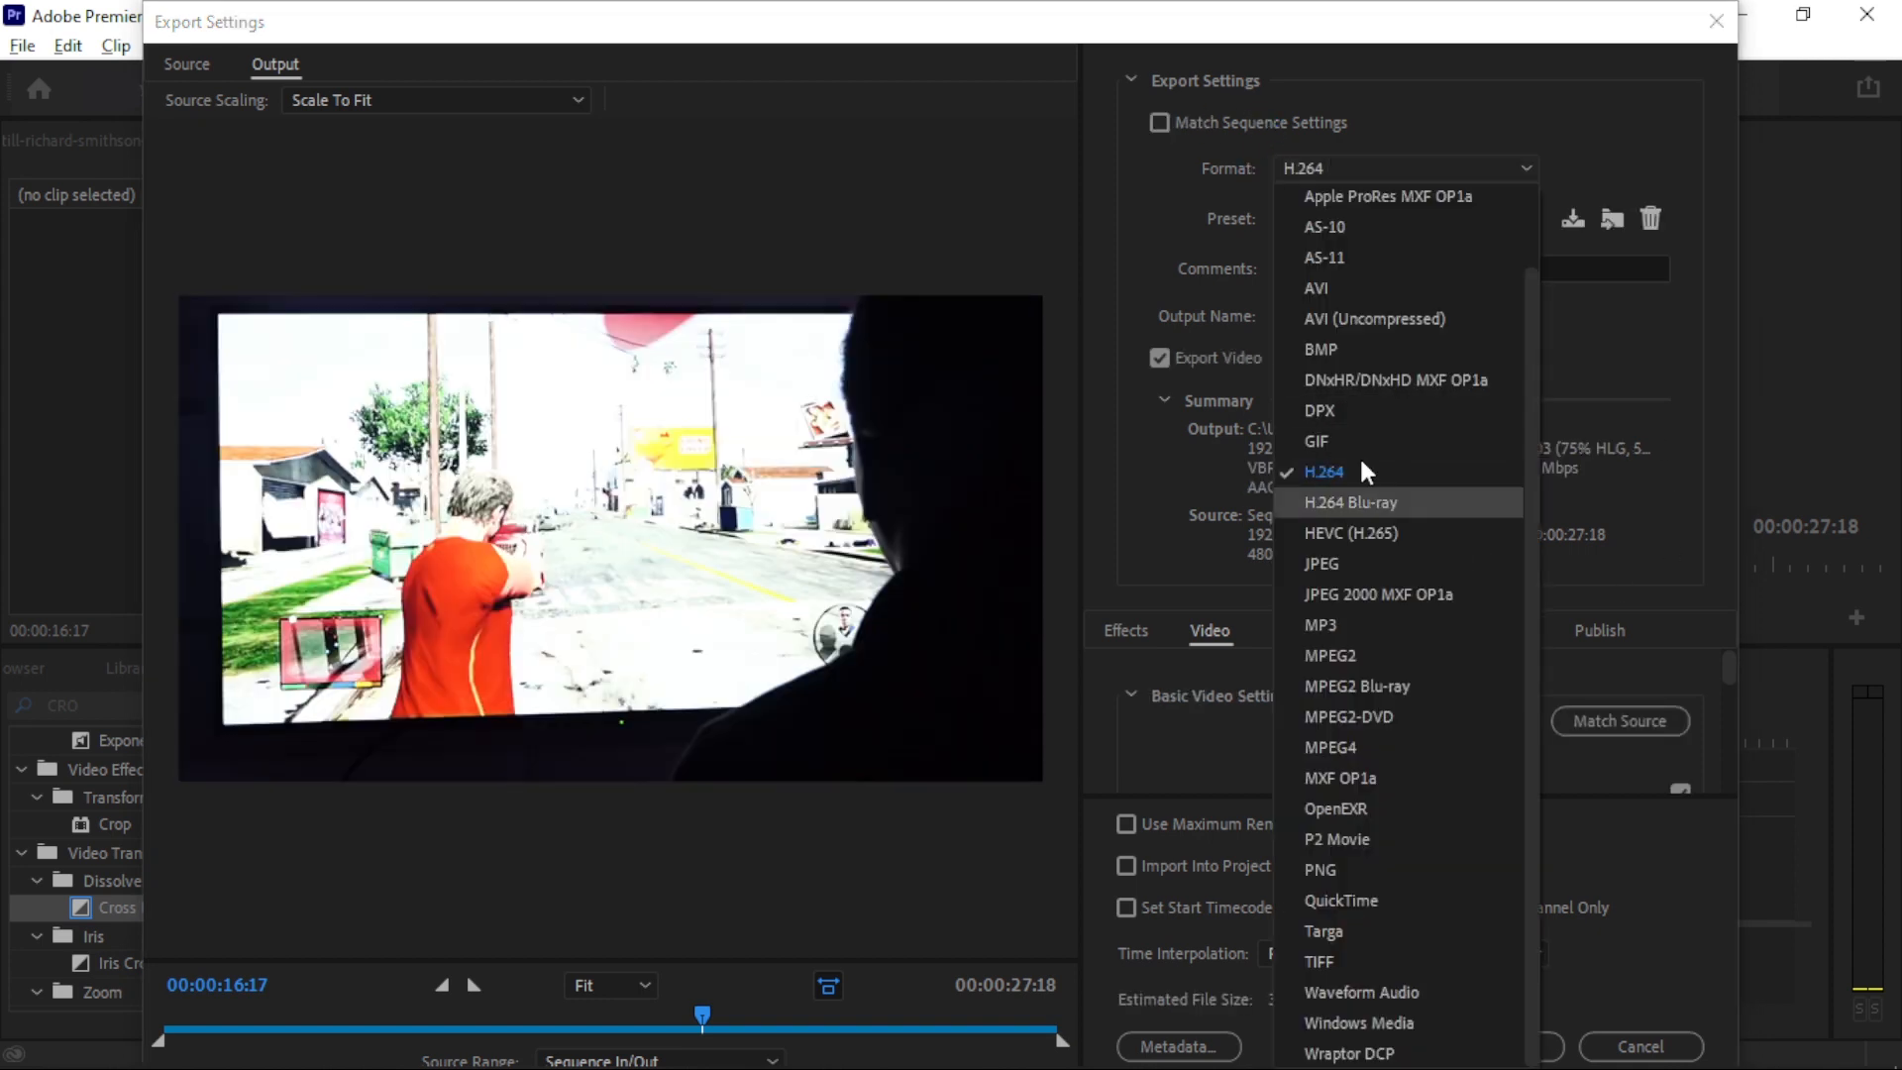
left_click(1334, 470)
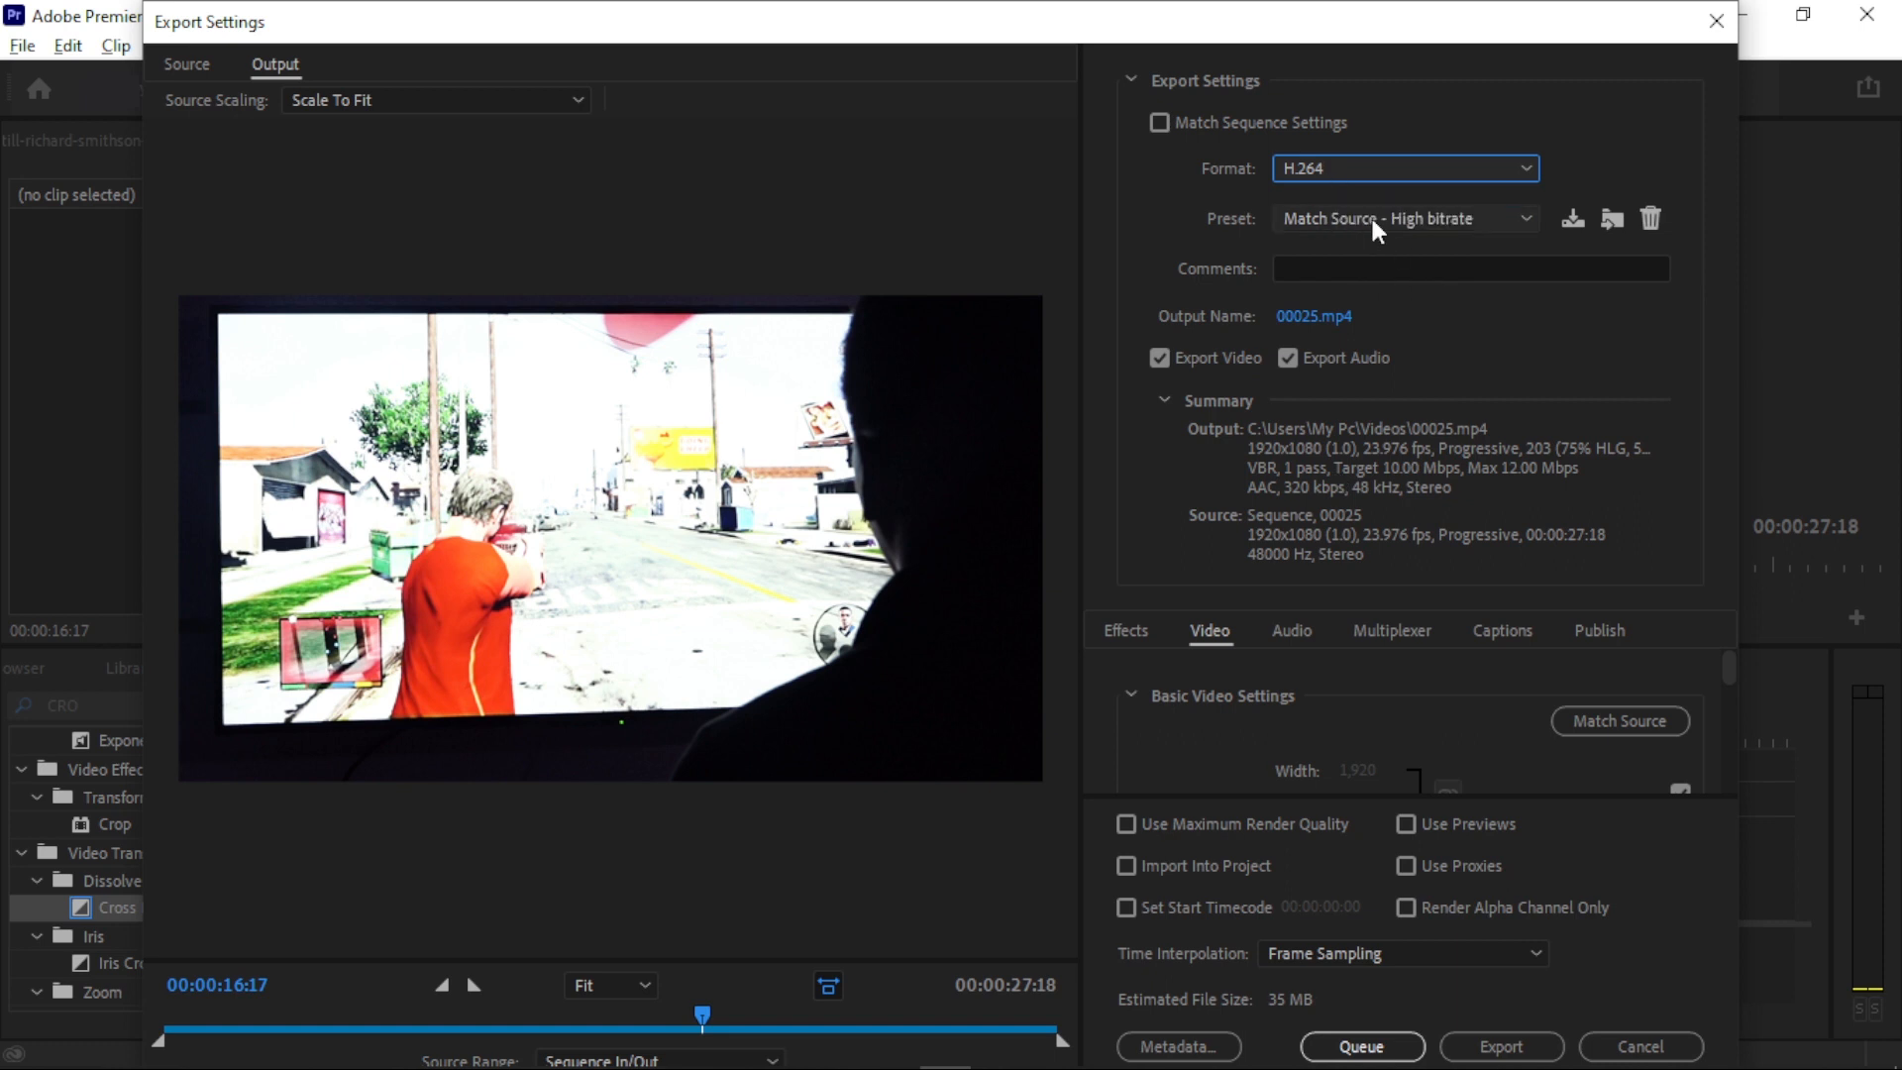
left_click(1370, 217)
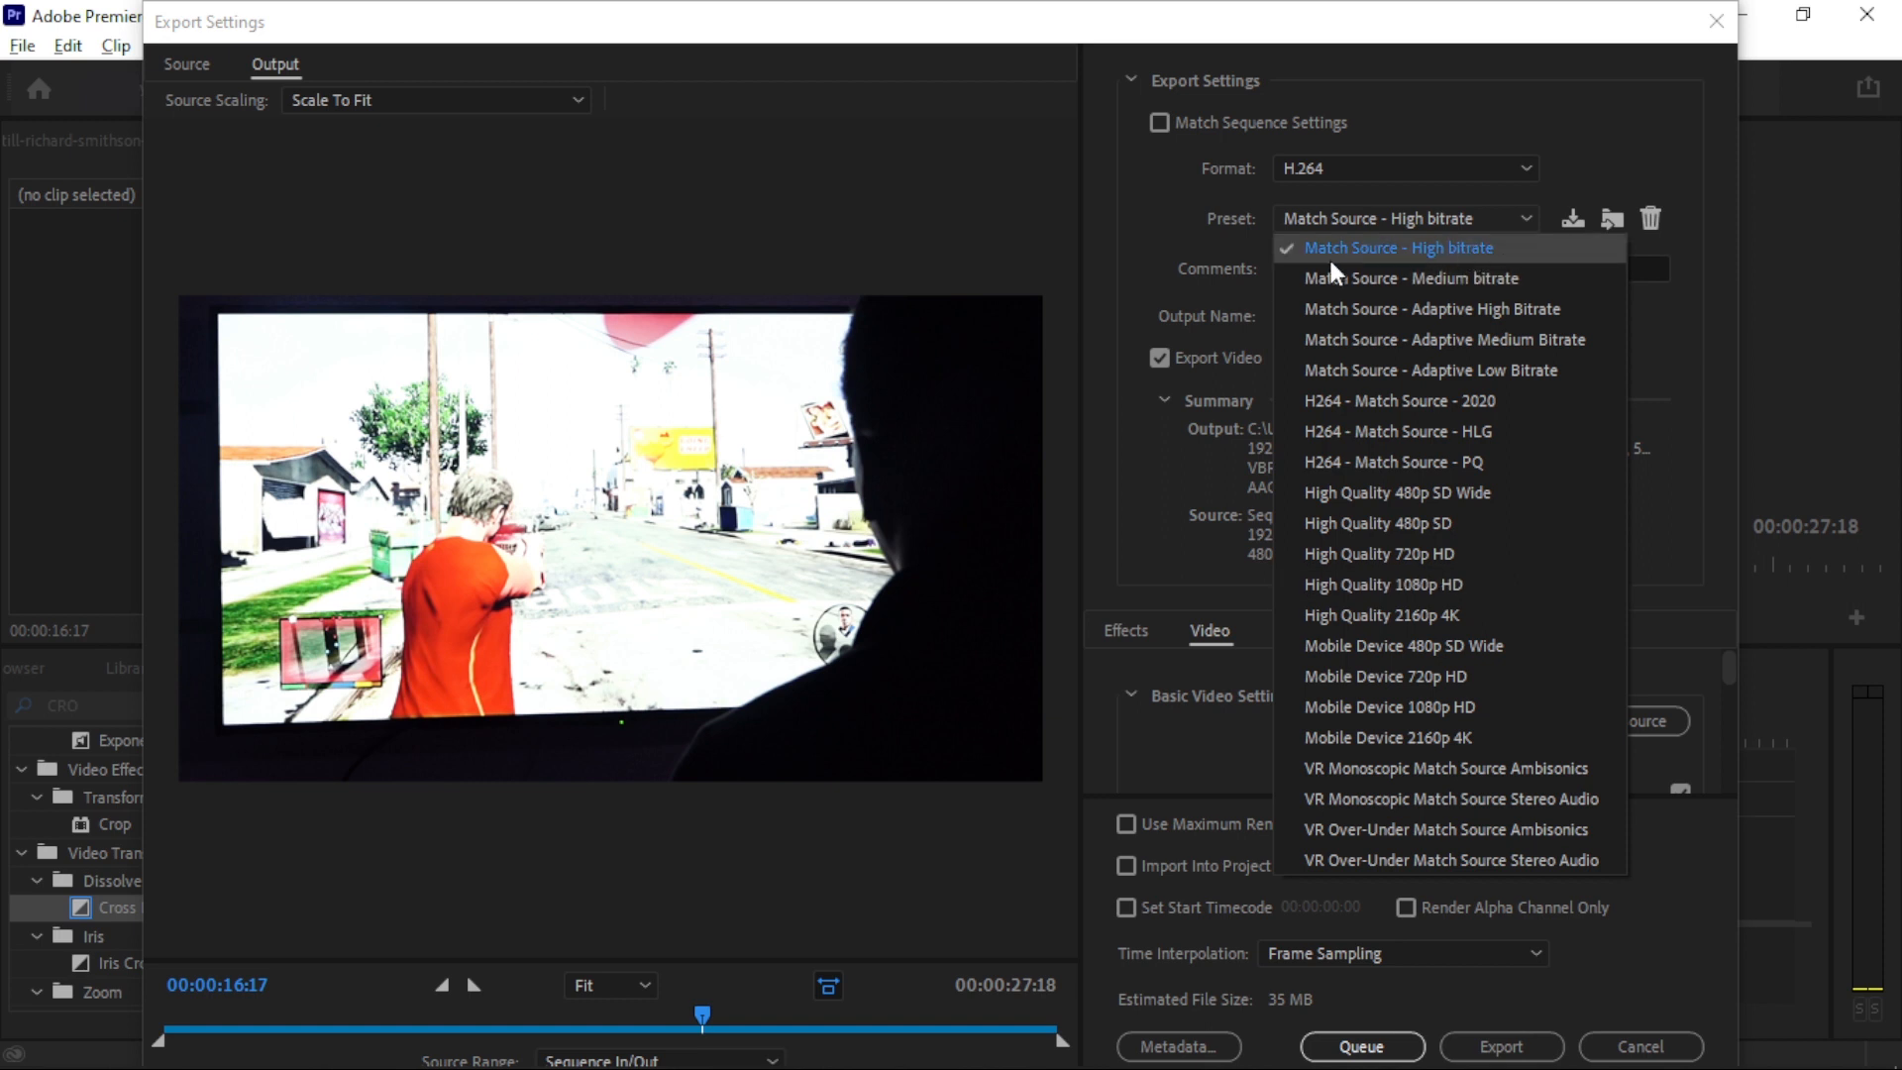
left_click(1430, 250)
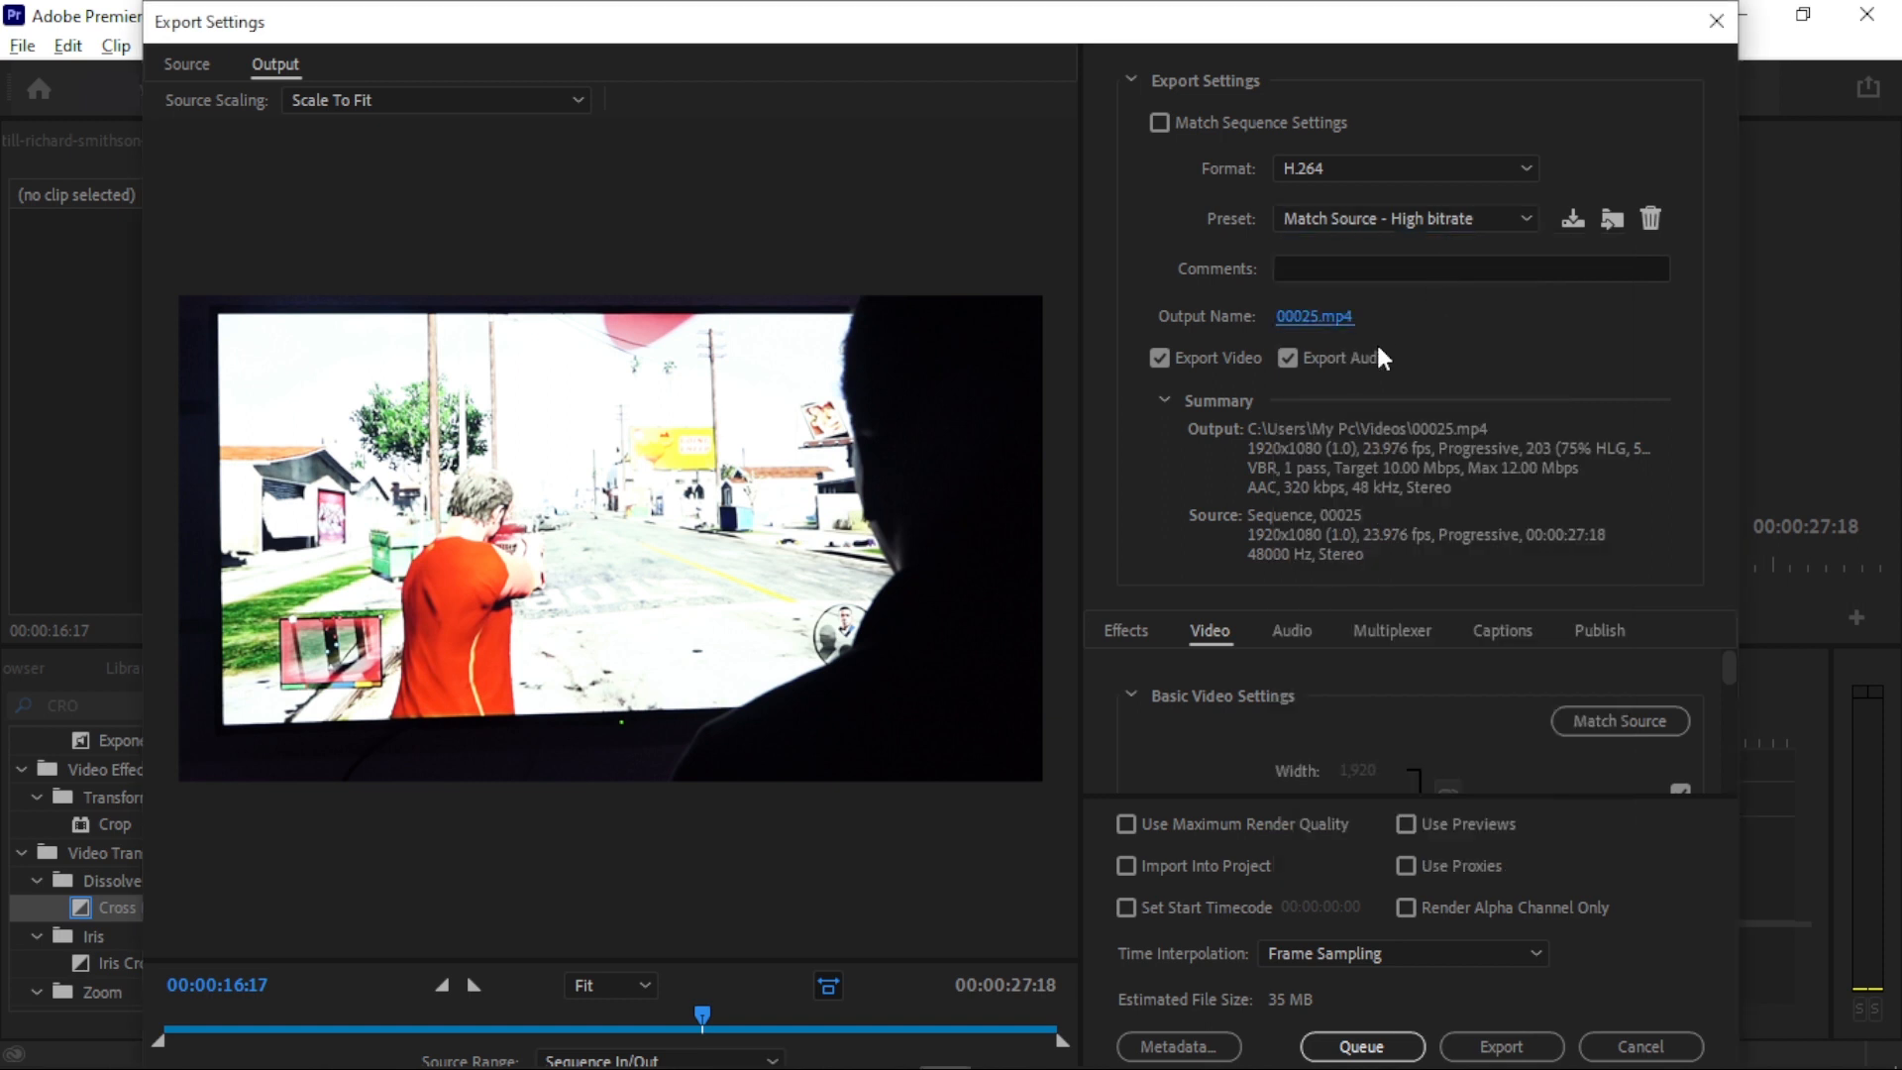
- Name the output file Gaming Video.mp4 in the Videos folder and export the sequence
left_click(1315, 316)
scroll(626, 446, "down", 10)
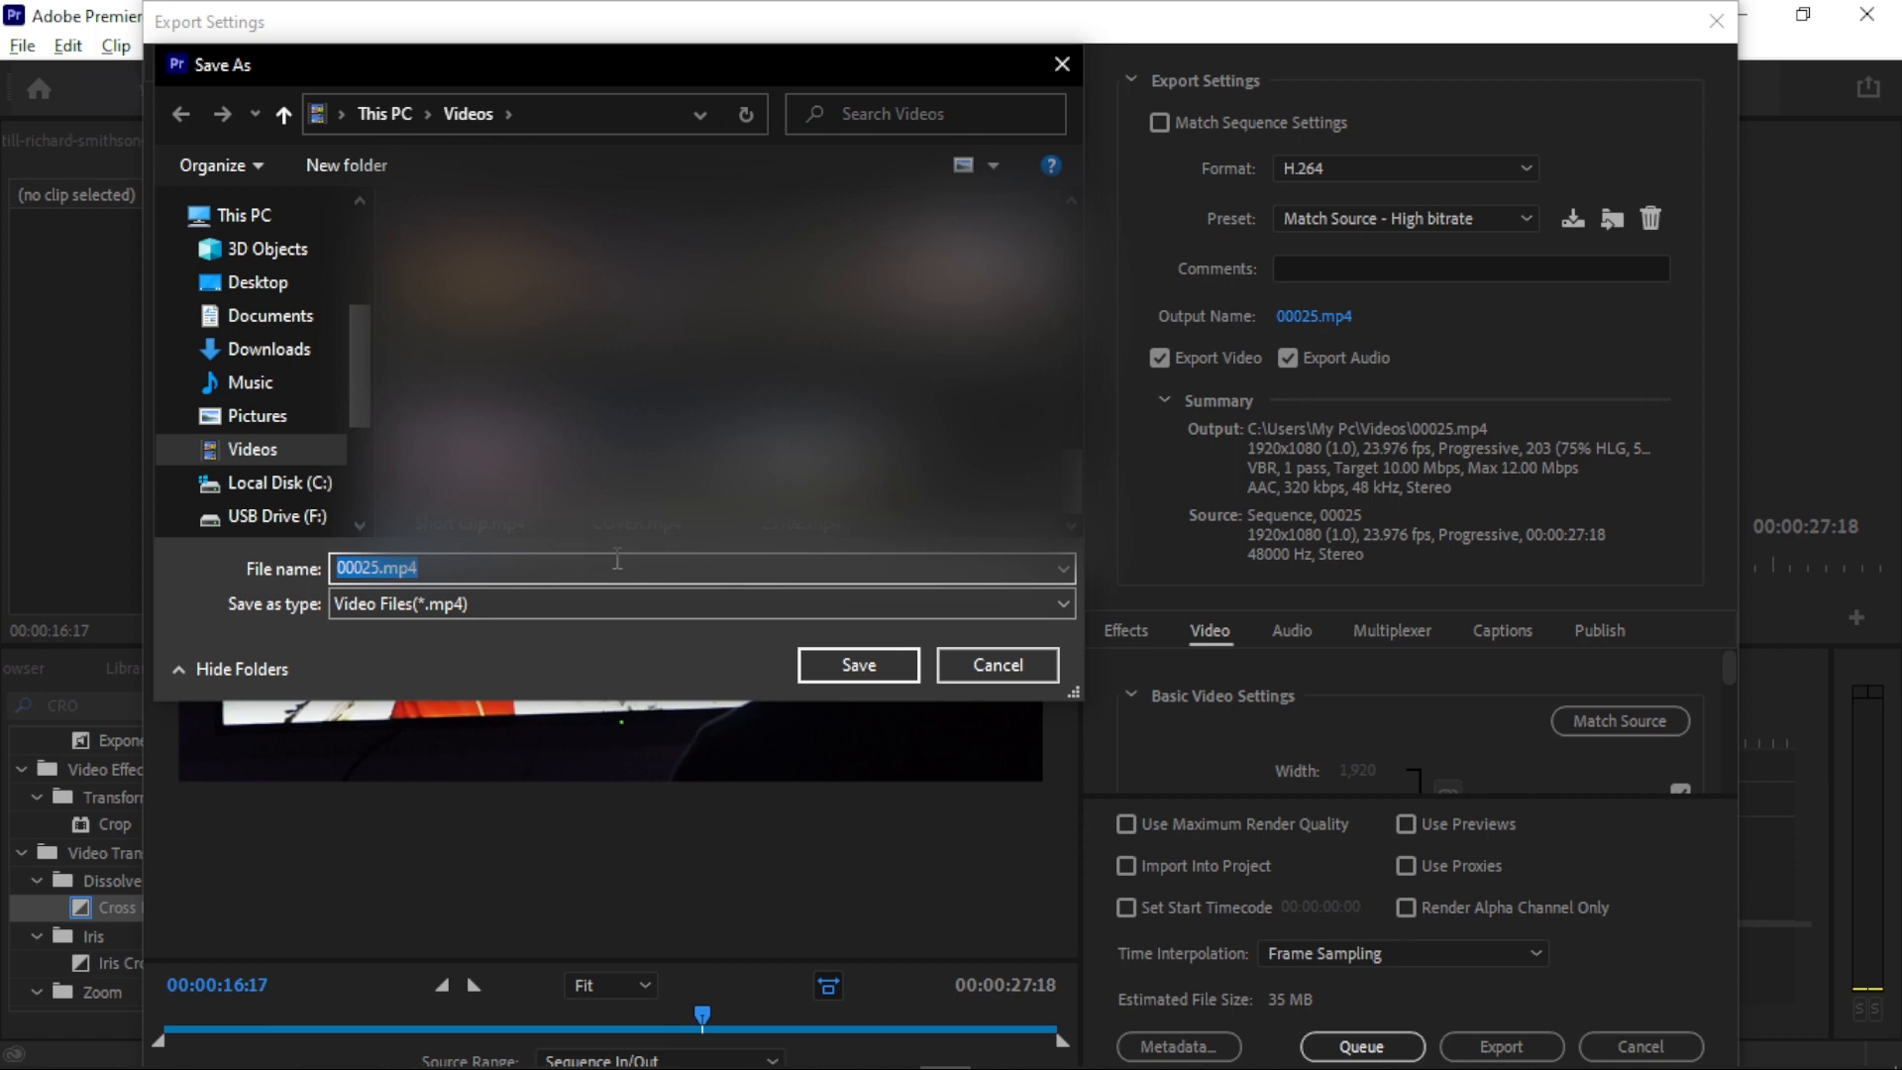
type("gAMIN")
type("G")
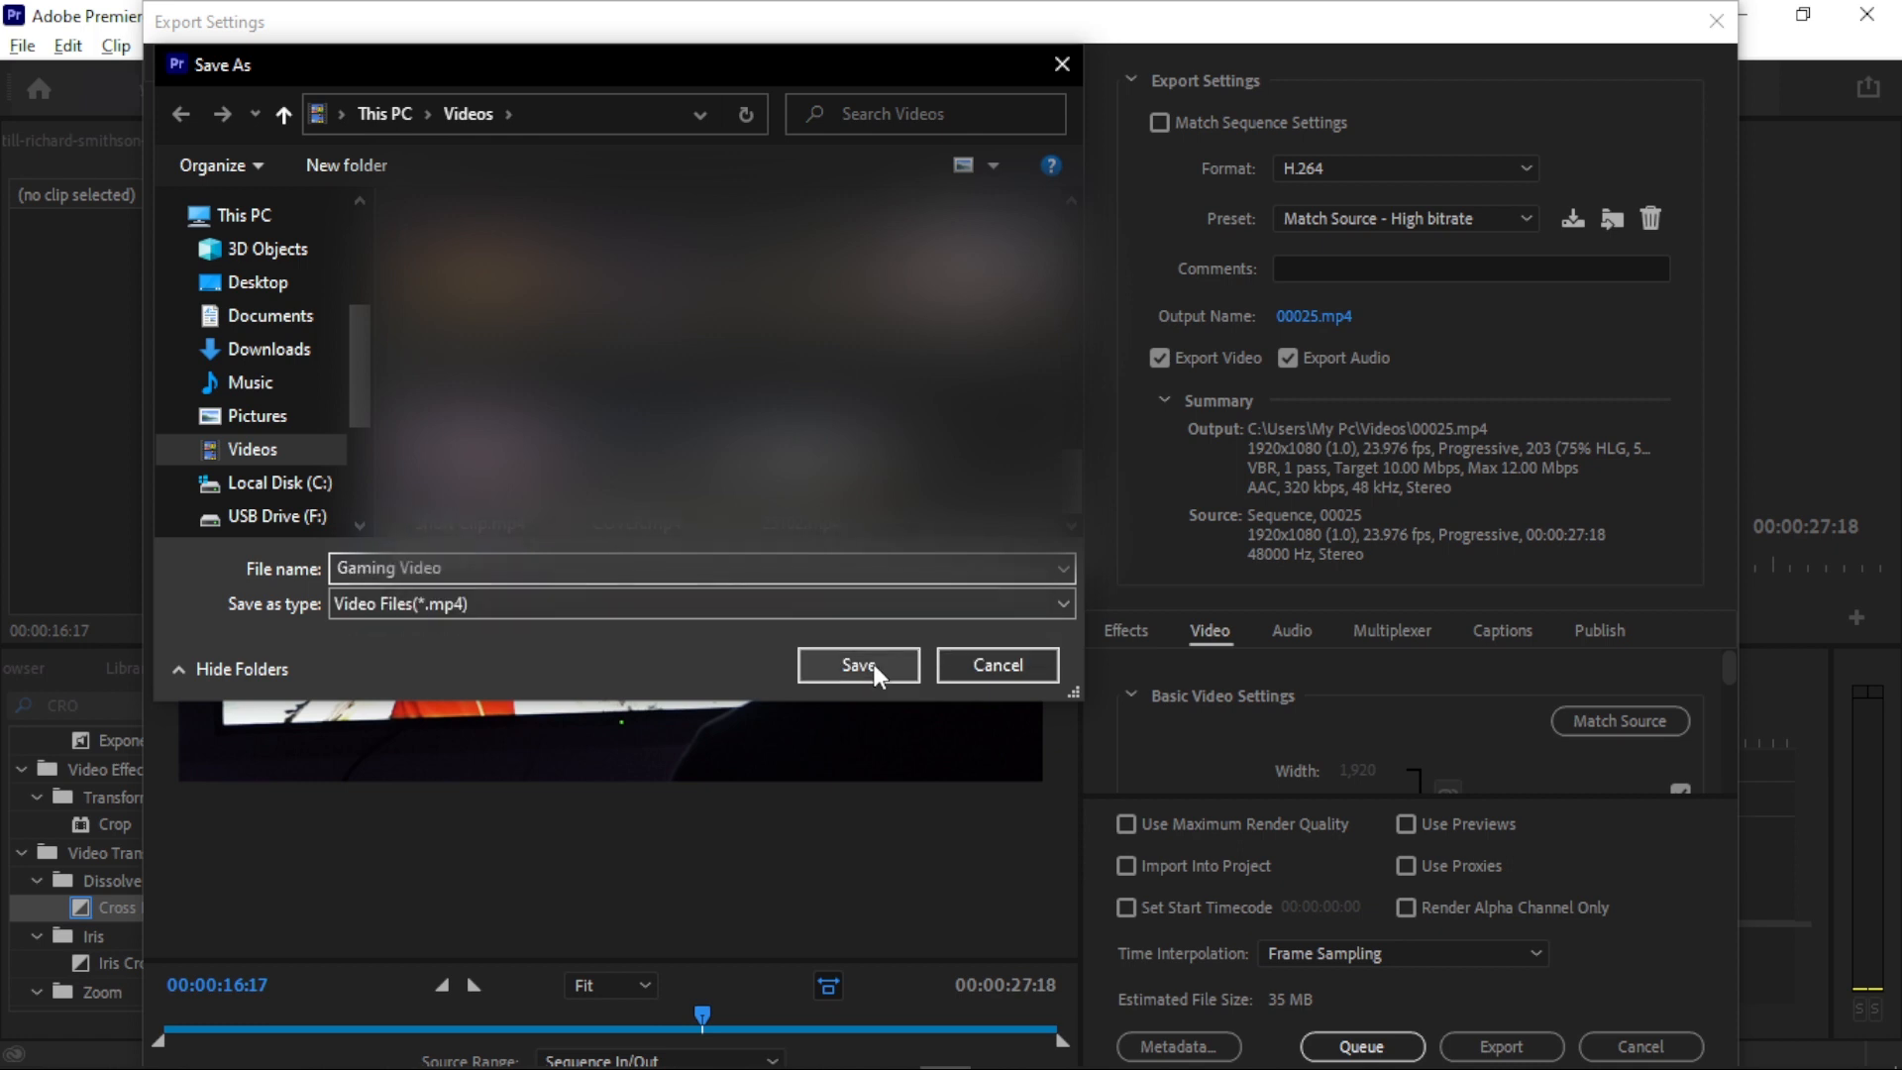
left_click(875, 669)
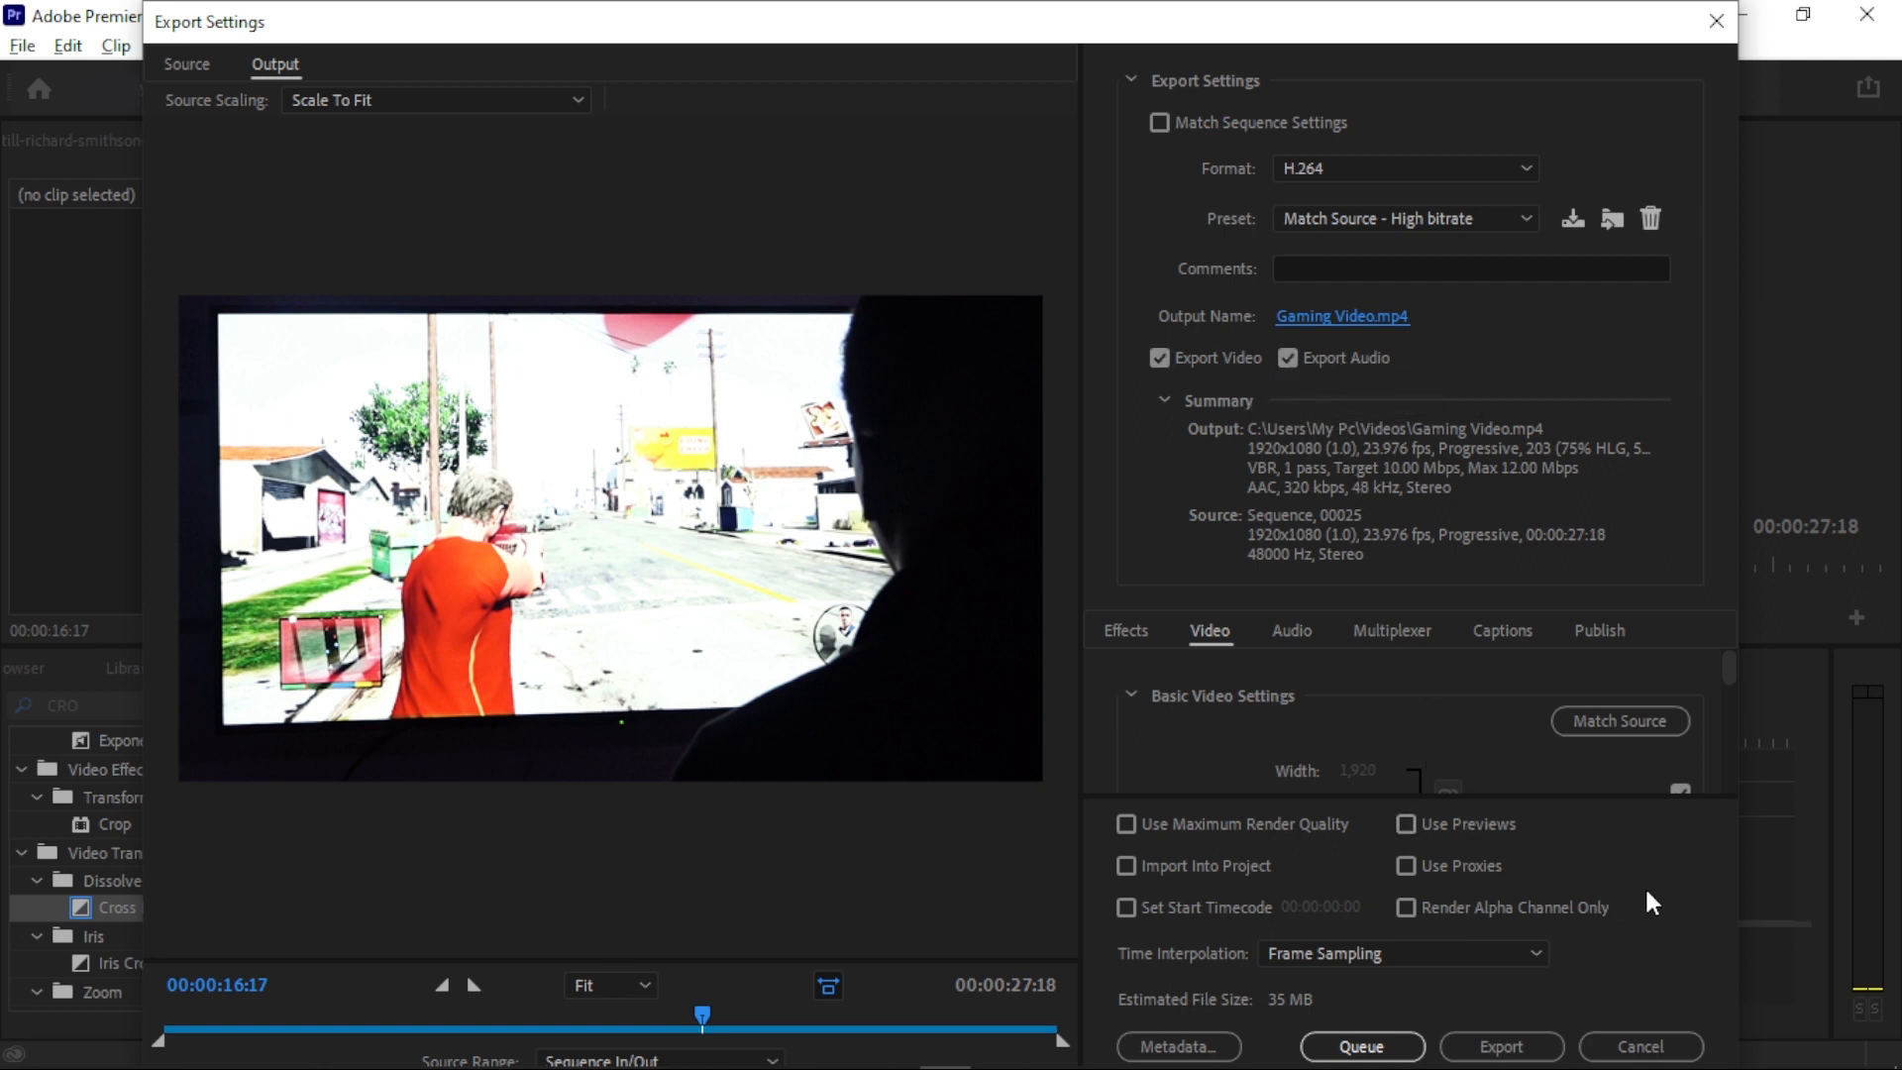
left_click(1538, 1028)
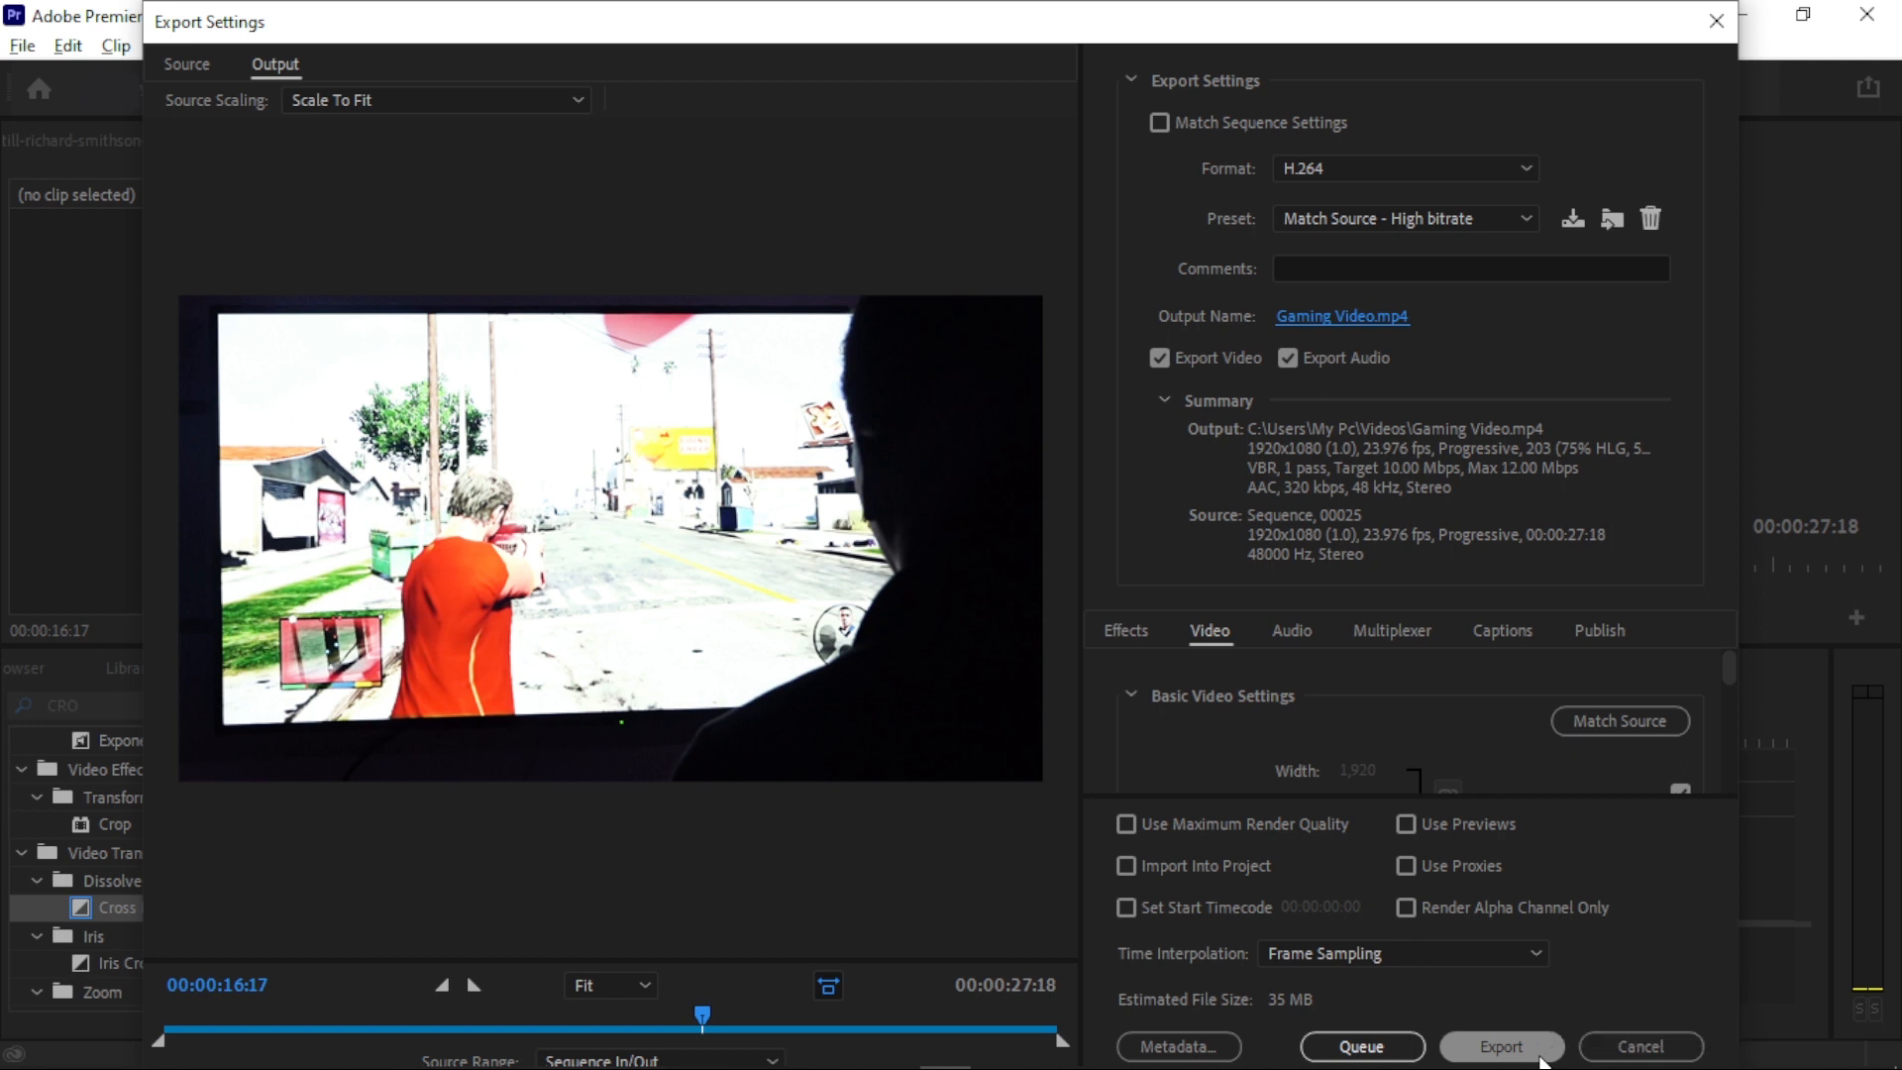